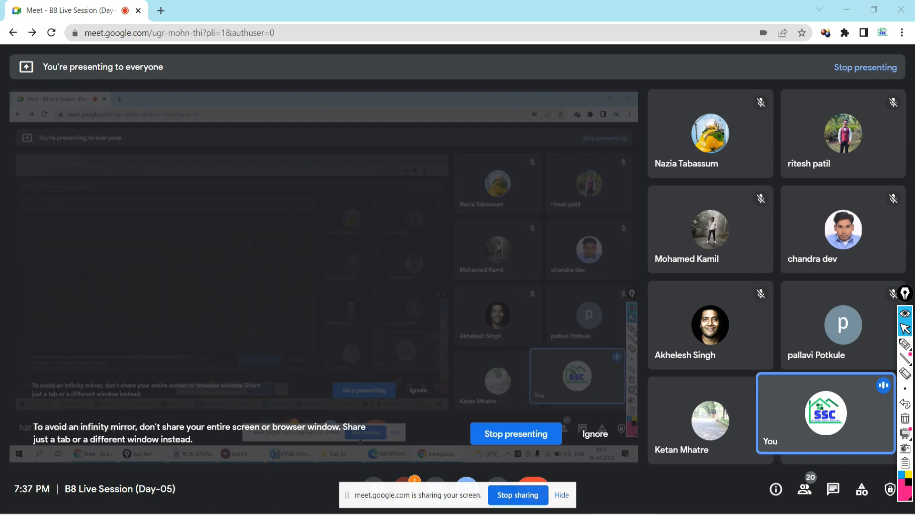
Step: Switch to the IMPORTANT COMMANDS PDF, enlarge it and mark item 5, "Appearance or removal of global axis."
key("alt+Tab")
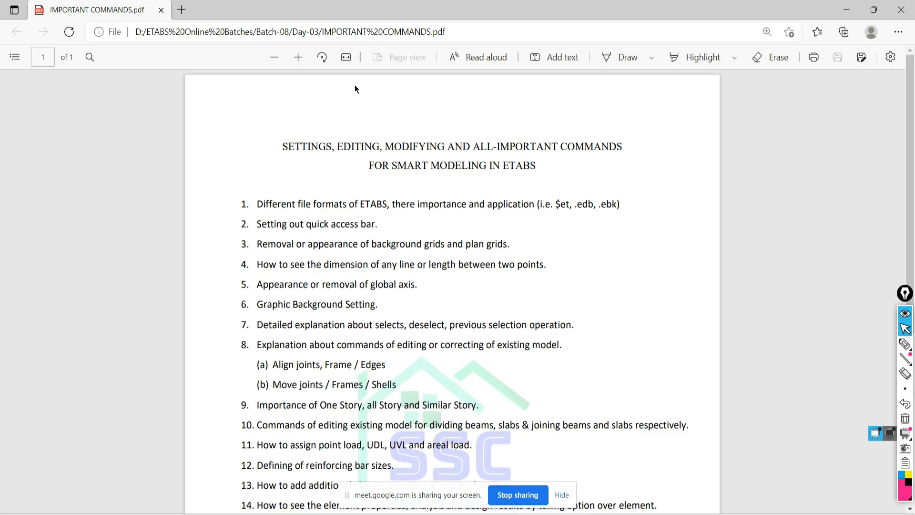
left_click(293, 57)
left_click(293, 57)
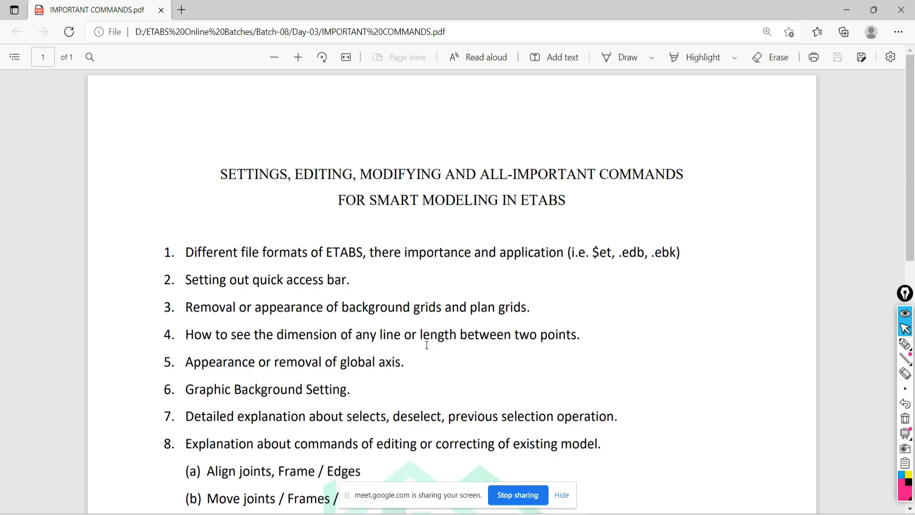
key("alt+Tab")
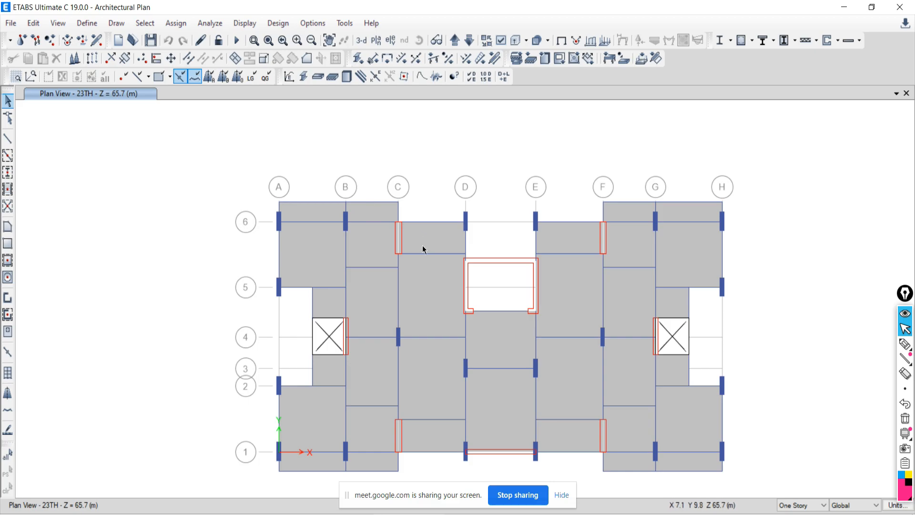
key("alt+Tab")
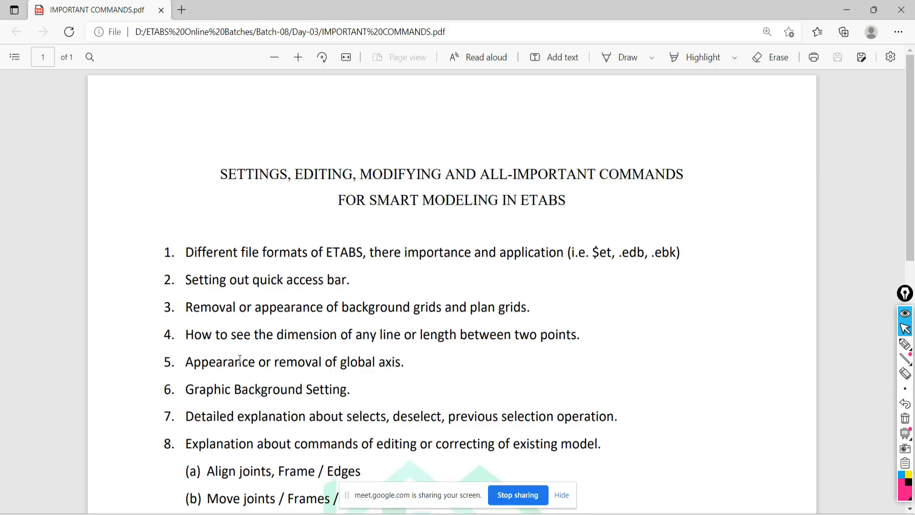
scroll(243, 354, "down", 3)
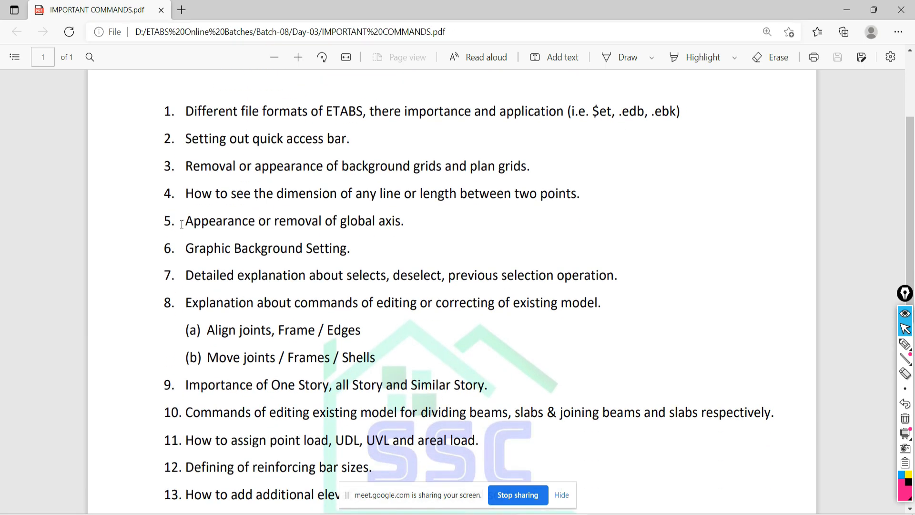
left_click_drag(186, 222, 167, 223)
Step: Switch to ETABS and show the whole building model in the default 3-D view
key("alt+Tab")
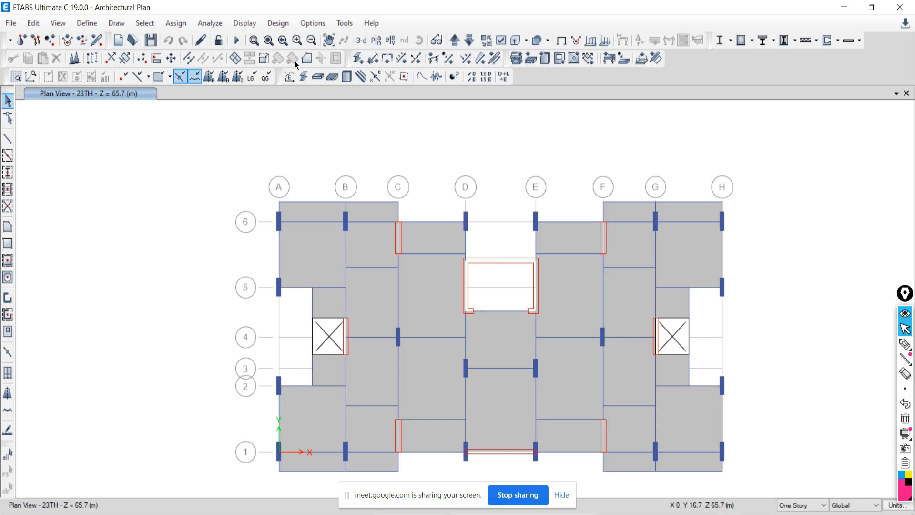
left_click(361, 40)
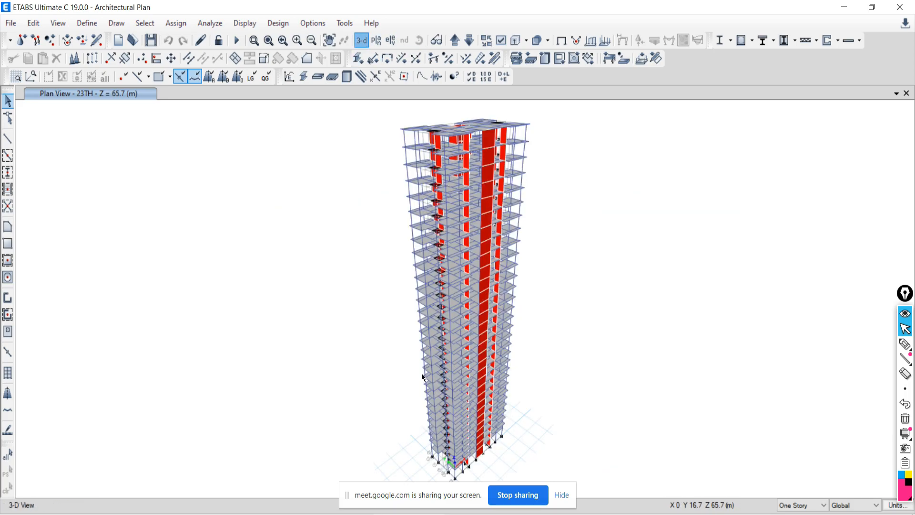
scroll(458, 334, "up", 4)
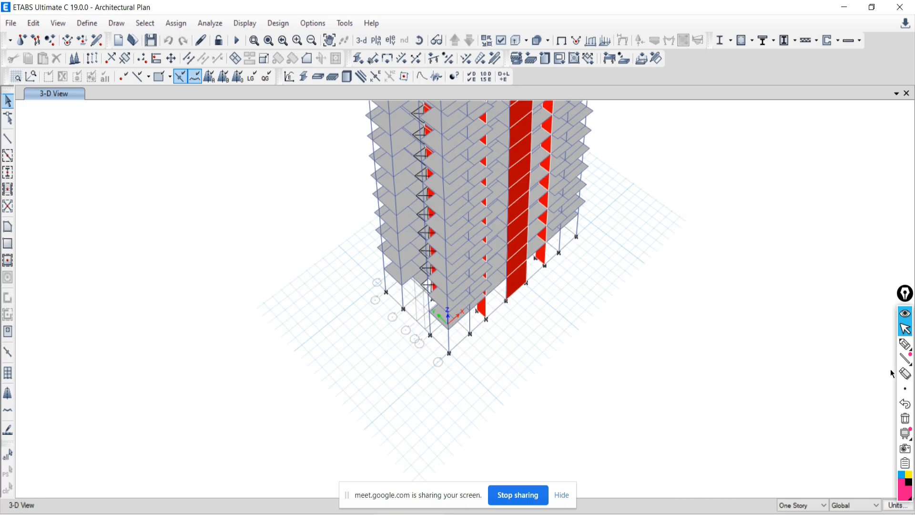
Step: Circle the global axis symbol with the pink pen and sketch three axis arrows below it, labelling Z and Y
left_click(905, 342)
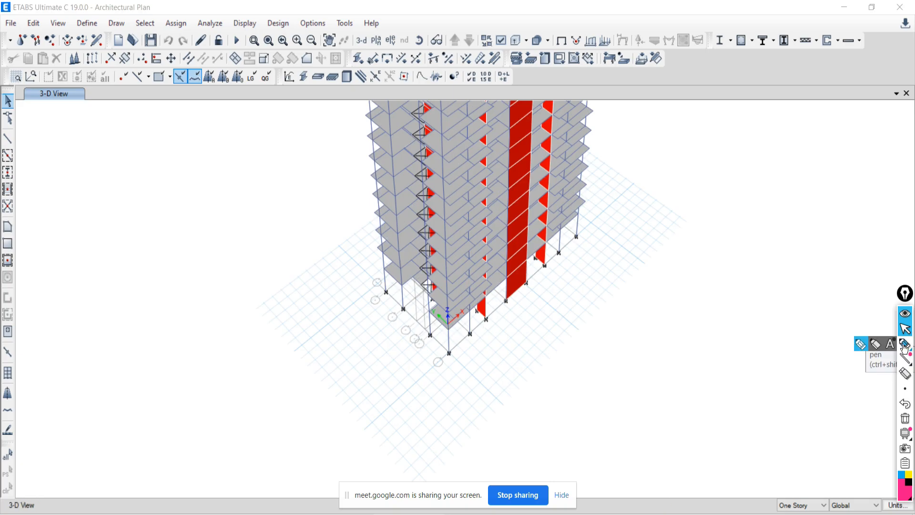
mouse_move(457, 295)
left_mouse_down()
mouse_move(448, 344)
mouse_move(484, 293)
mouse_move(454, 286)
left_mouse_up()
mouse_move(452, 385)
left_mouse_down()
mouse_move(451, 438)
mouse_move(453, 383)
mouse_move(460, 396)
mouse_move(466, 377)
mouse_move(480, 374)
left_mouse_up()
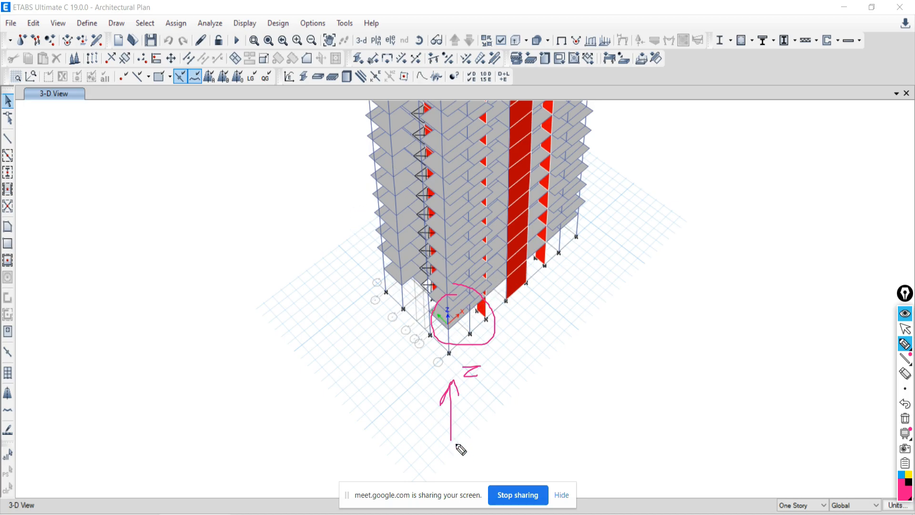
mouse_move(456, 439)
left_mouse_down()
mouse_move(513, 390)
mouse_move(518, 401)
left_mouse_up()
mouse_move(450, 439)
left_mouse_down()
mouse_move(396, 401)
mouse_move(406, 417)
left_mouse_up()
mouse_move(397, 399)
left_mouse_down()
mouse_move(418, 396)
mouse_move(377, 386)
mouse_move(368, 392)
mouse_move(435, 435)
left_mouse_up()
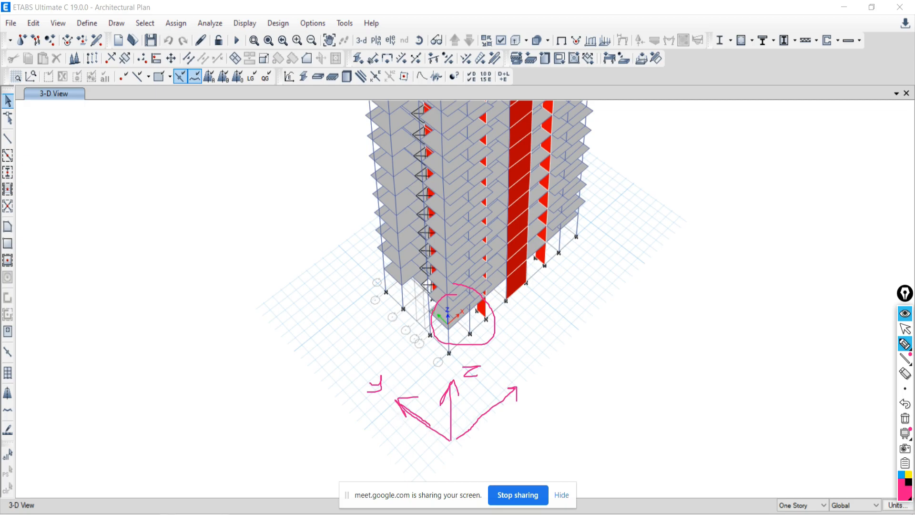
Step: Write a green G by the Y axis, a blue b by the Z axis and a pink x, and encircle the sketch
left_click(908, 496)
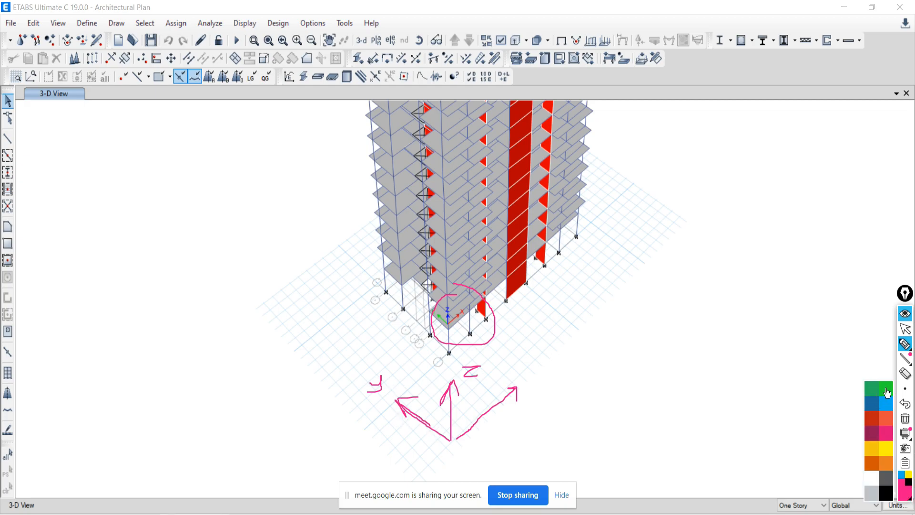
left_click(887, 389)
left_click_drag(374, 413, 377, 447)
mouse_move(905, 439)
left_click(901, 475)
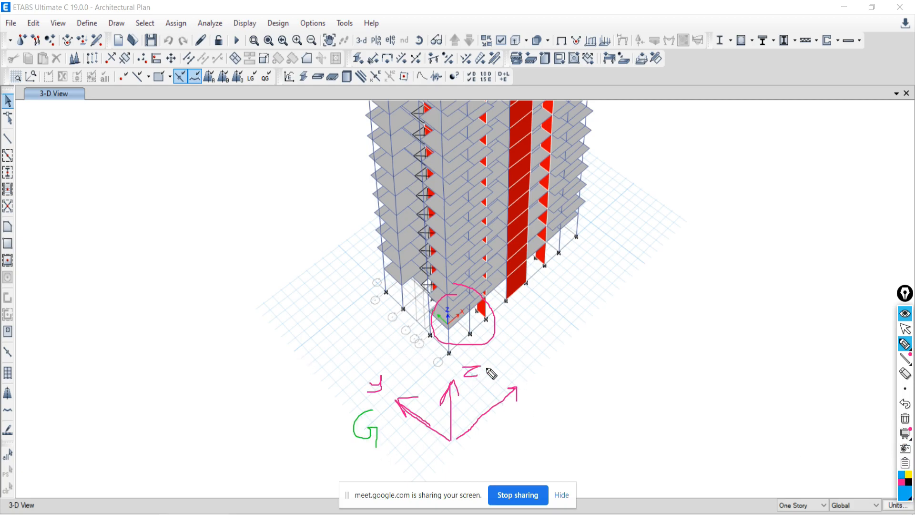
mouse_move(488, 370)
left_mouse_down()
mouse_move(496, 354)
mouse_move(490, 368)
left_mouse_up()
mouse_move(909, 442)
left_click(902, 481)
left_click_drag(531, 380, 554, 391)
mouse_move(581, 360)
left_mouse_down()
mouse_move(457, 329)
mouse_move(339, 462)
mouse_move(561, 326)
left_mouse_up()
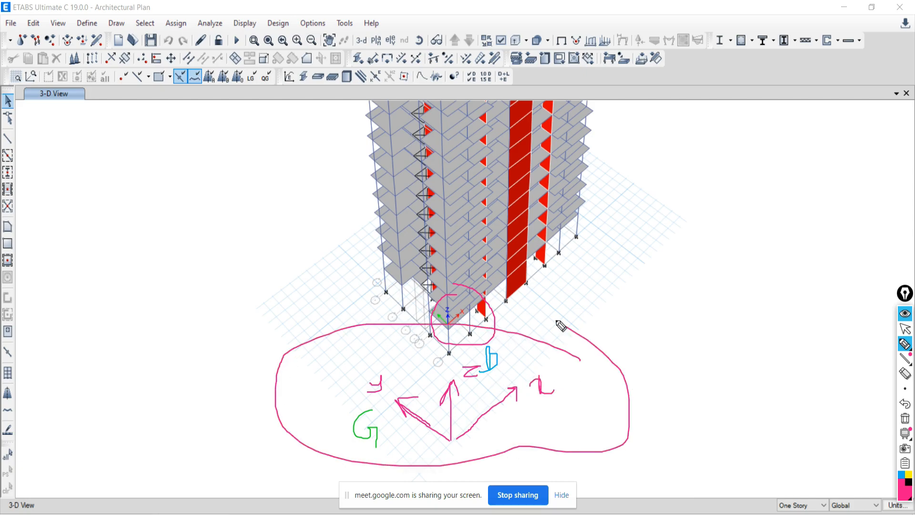
Step: Clear all pen annotations from the screen and return to the normal pointer
left_click(906, 419)
left_click(906, 329)
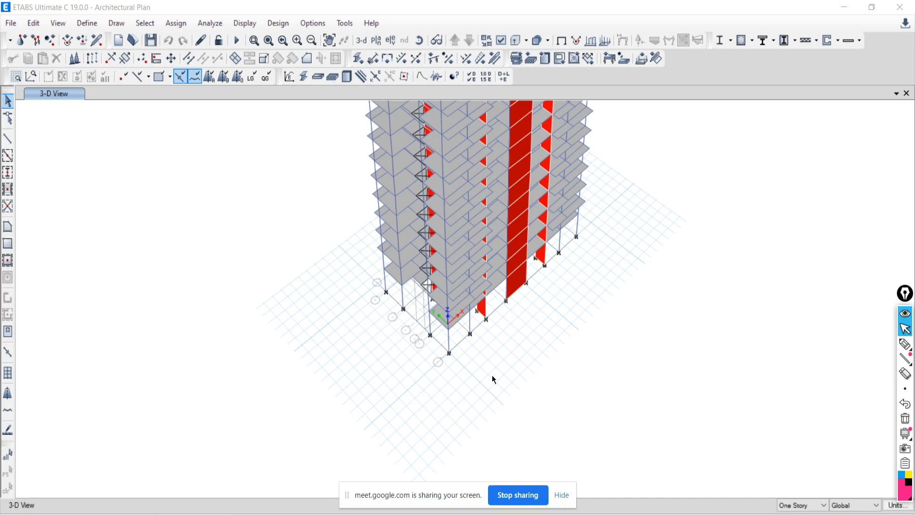
Step: Hide the global axes in the 3-D view and dismiss the screen-sharing notice
scroll(459, 333, "up", 5)
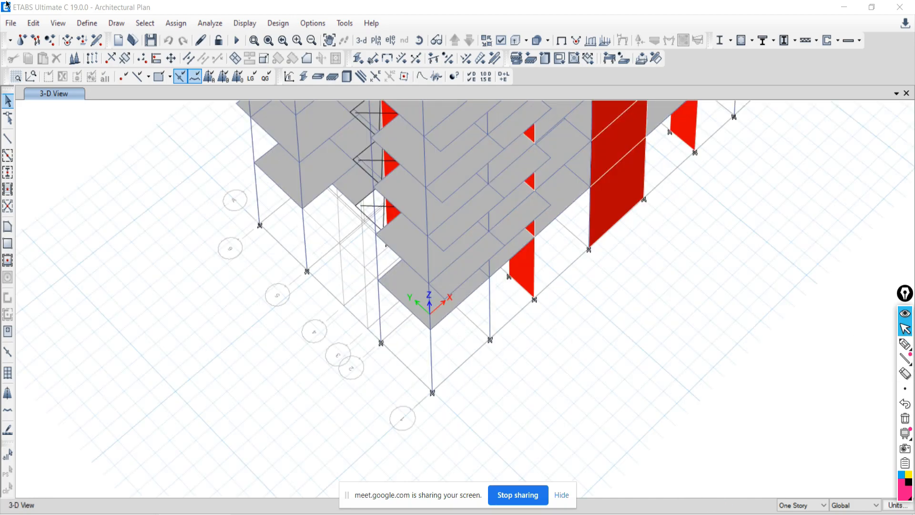
left_click(34, 28)
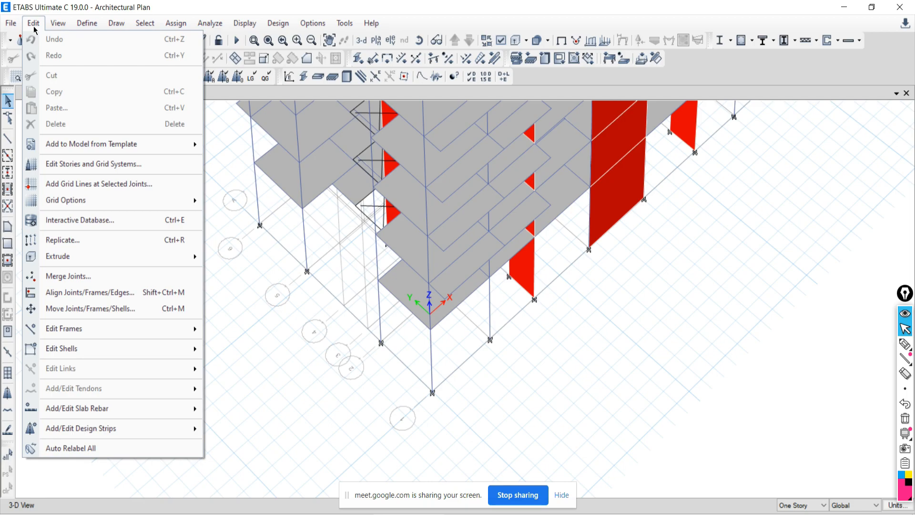
left_click(57, 23)
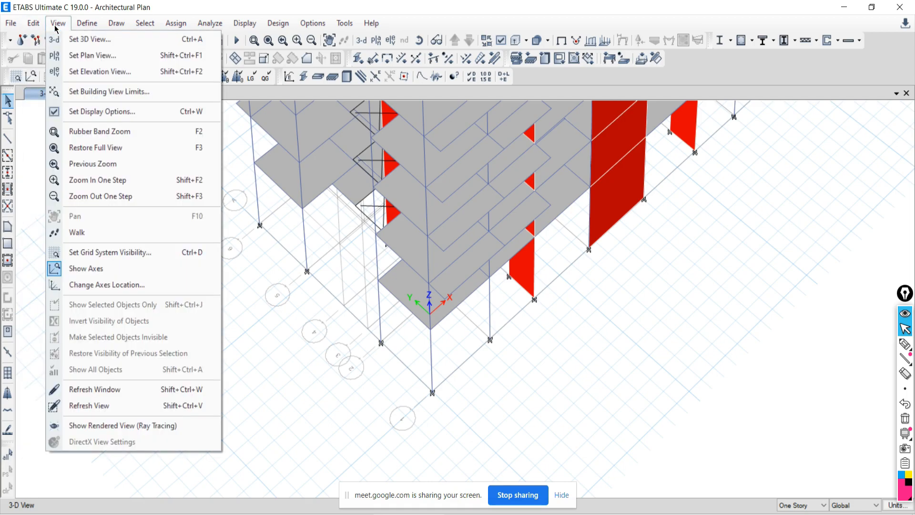
left_click(87, 270)
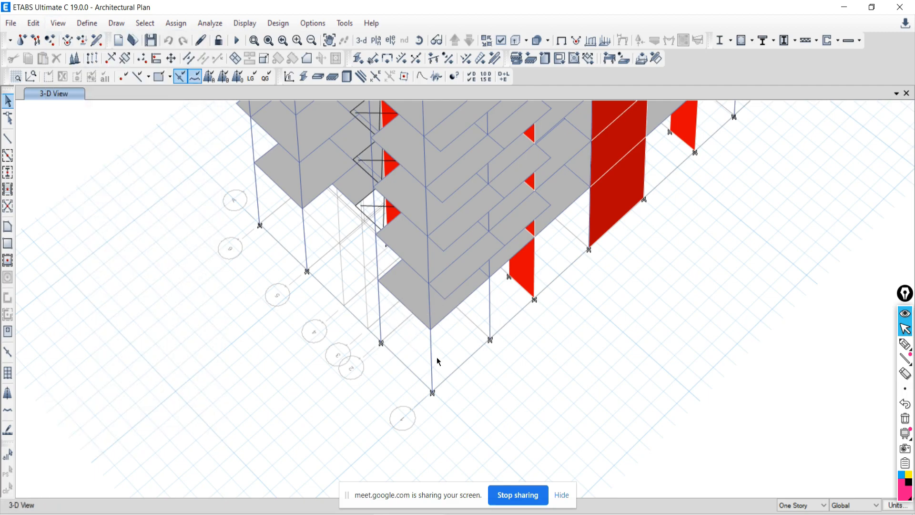
left_click(561, 496)
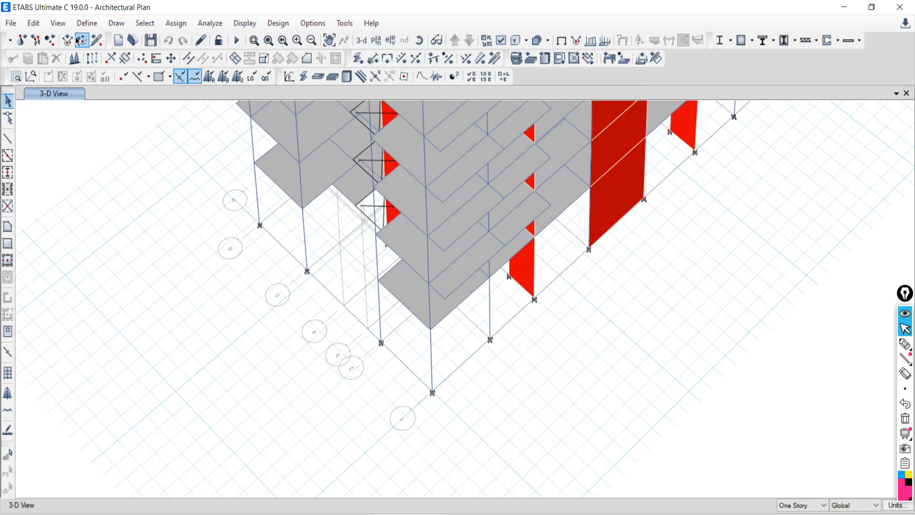
Step: Show the global axes again and repeat hiding and showing them once more
left_click(54, 26)
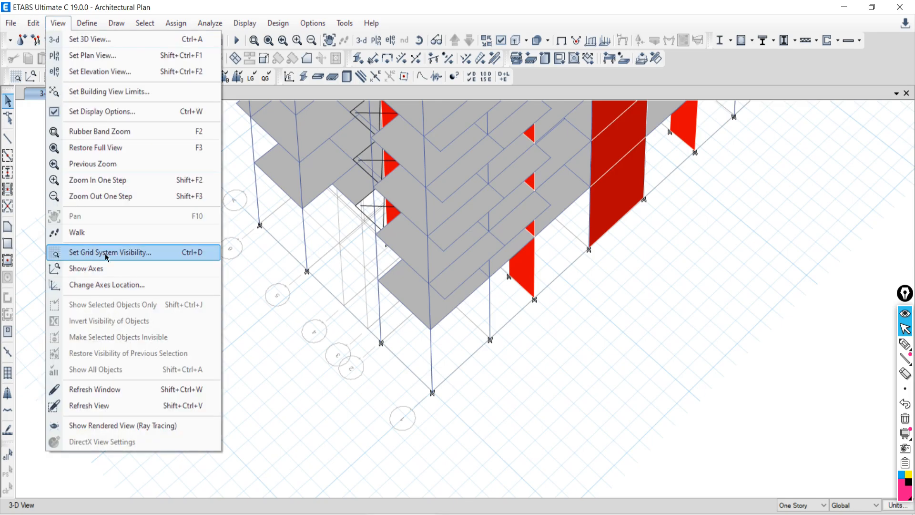
left_click(97, 272)
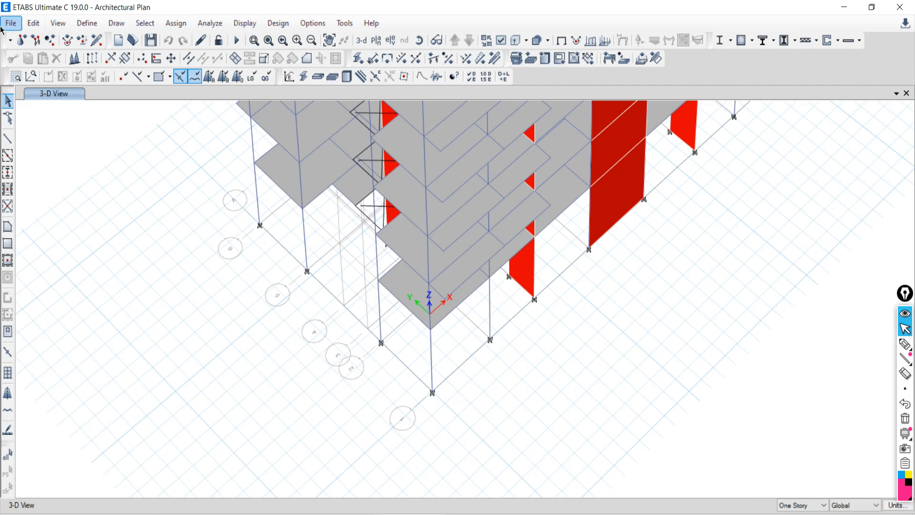
left_click(59, 24)
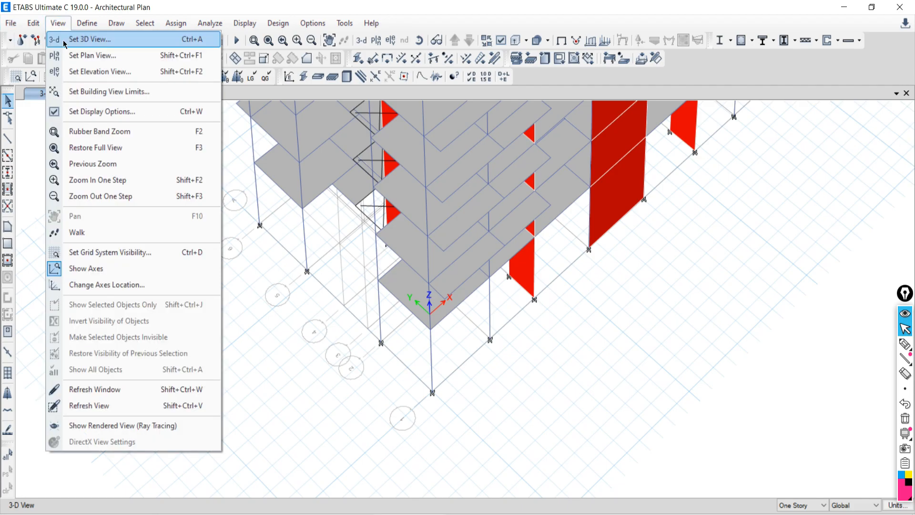
left_click(79, 269)
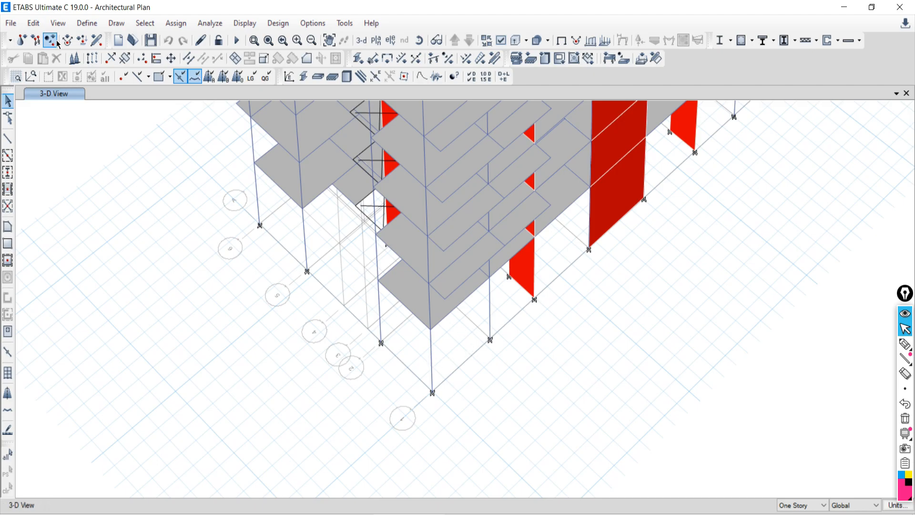
left_click(58, 23)
left_click(111, 270)
Step: Switch to the IMPORTANT COMMANDS PDF and mark item 6, "Graphic Background Setting."
right_click(293, 335)
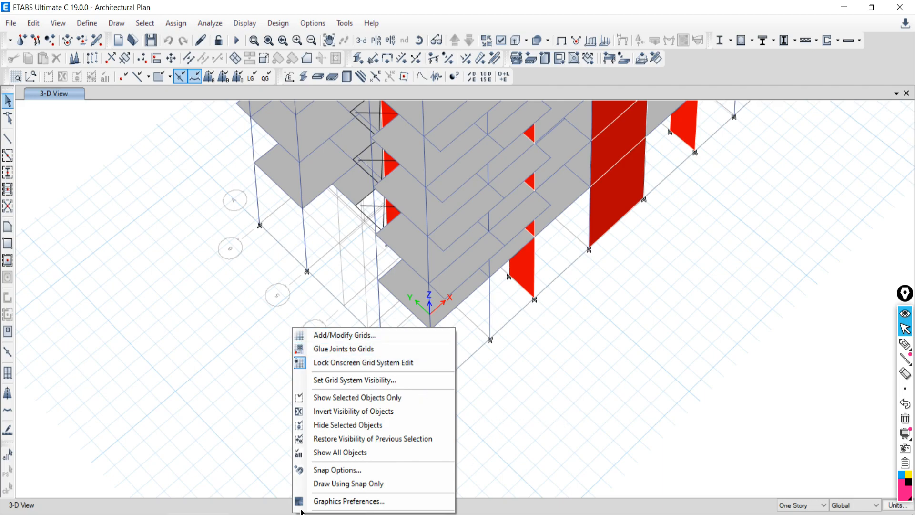
key("alt+Tab")
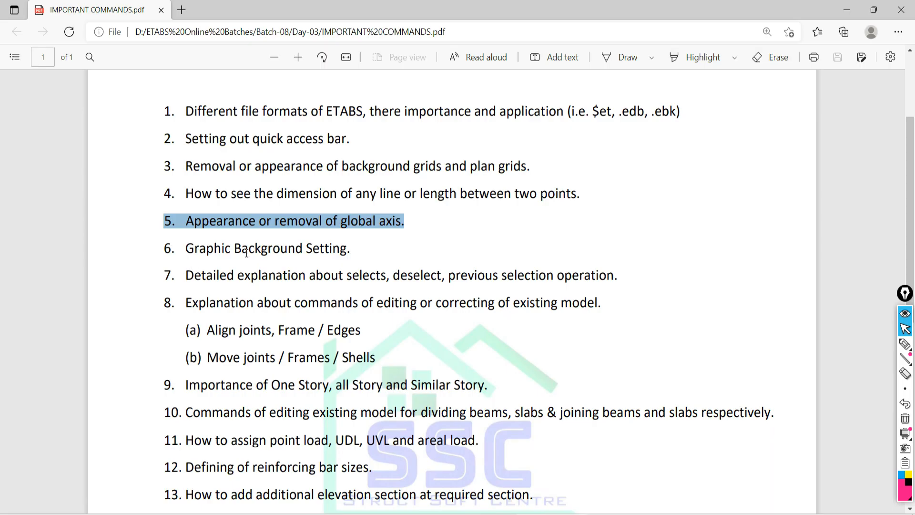
left_click_drag(352, 250, 175, 253)
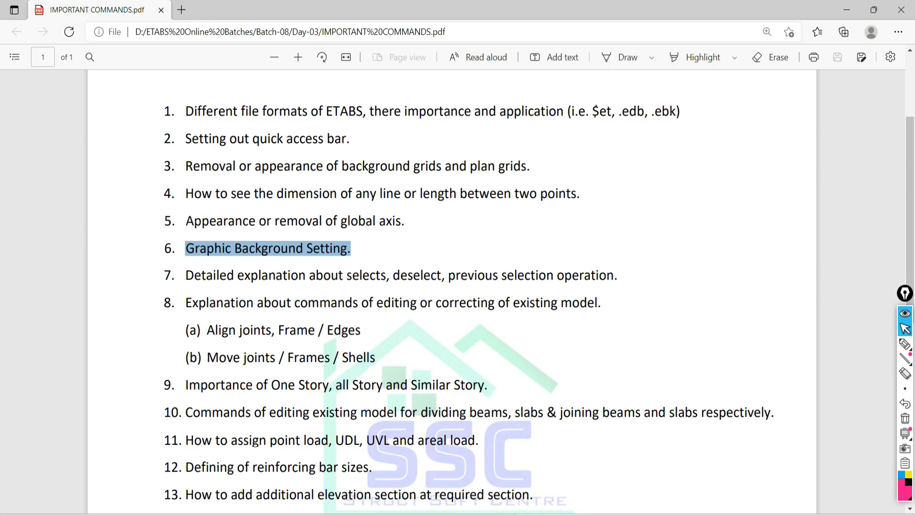
Step: Switch to ETABS and open the display color settings for the on-screen graphics
key("alt+Tab")
scroll(545, 329, "down", 8)
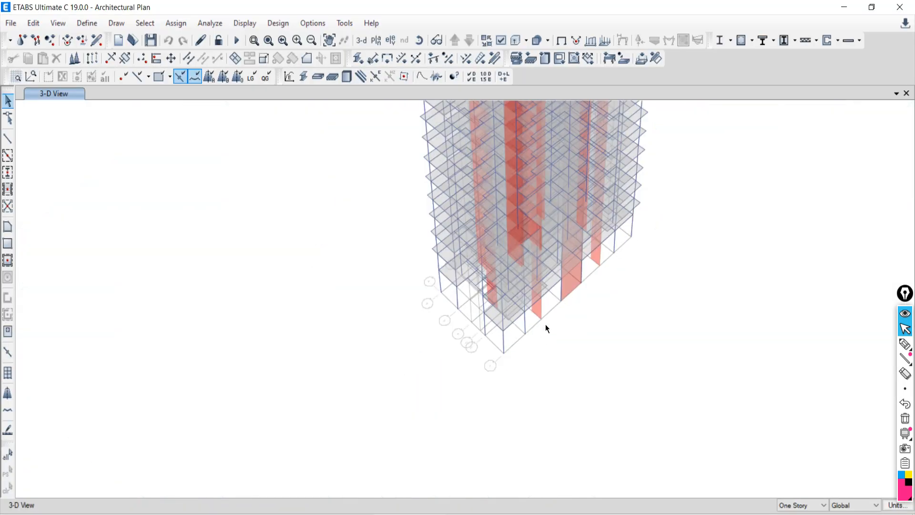
middle_click_drag(548, 296, 405, 428)
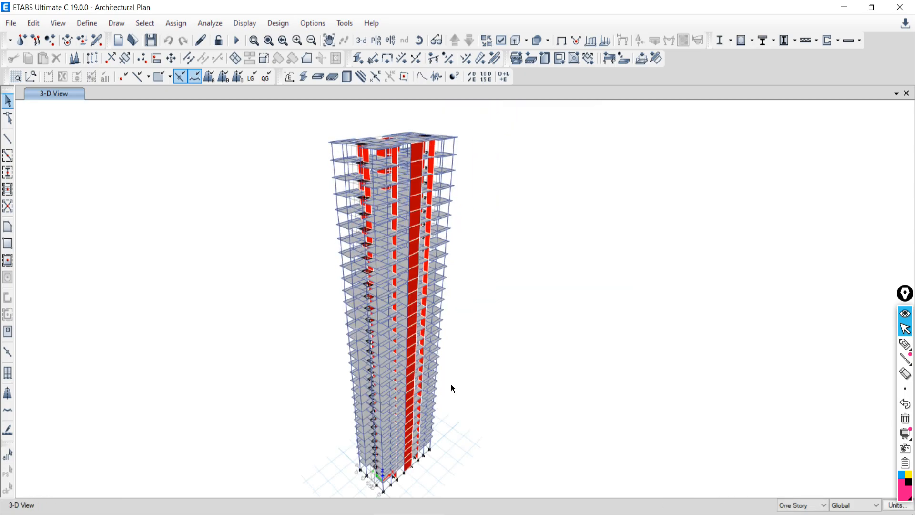
left_click(320, 25)
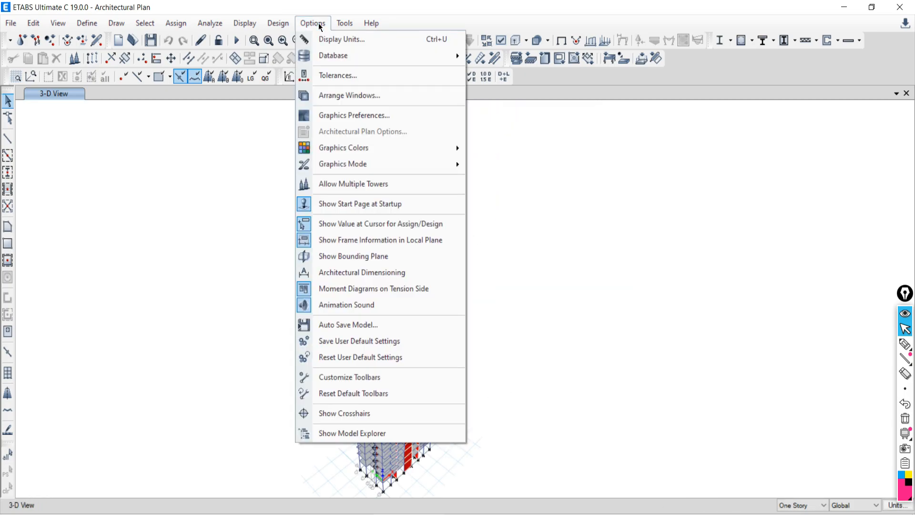
mouse_move(350, 151)
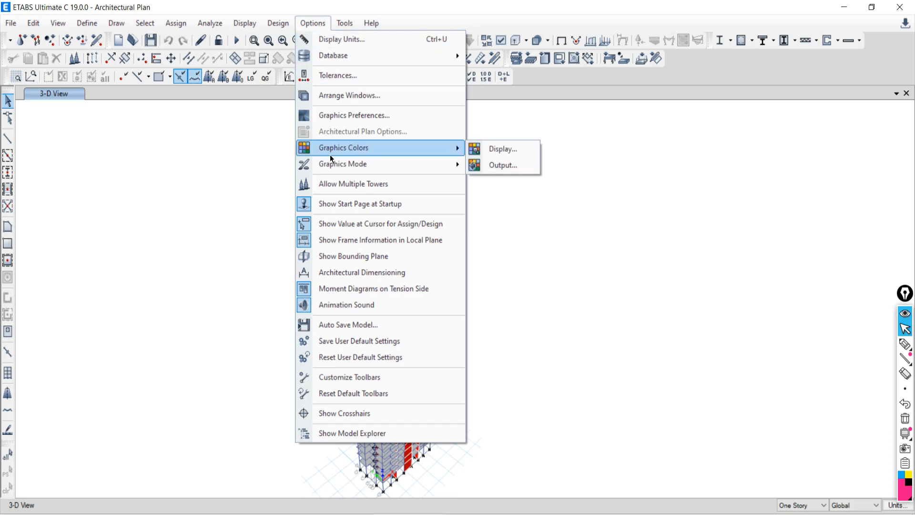
left_click(184, 185)
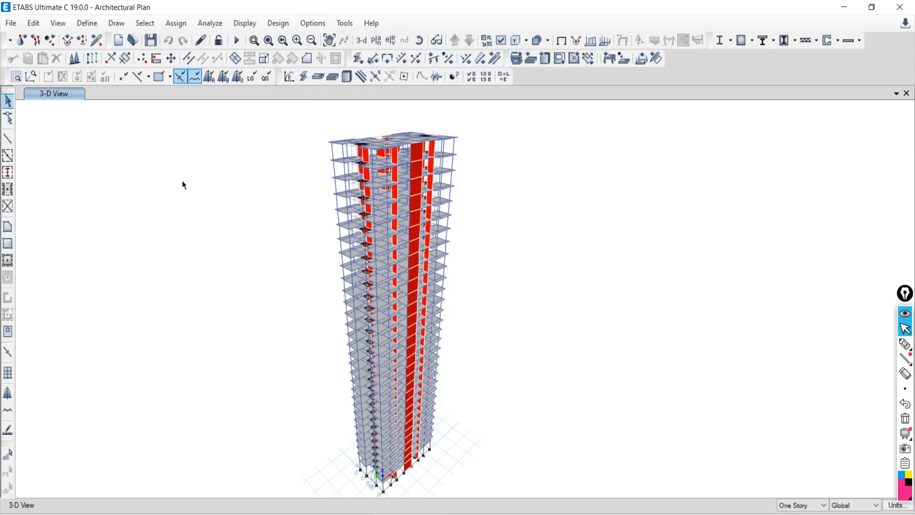
left_click(309, 24)
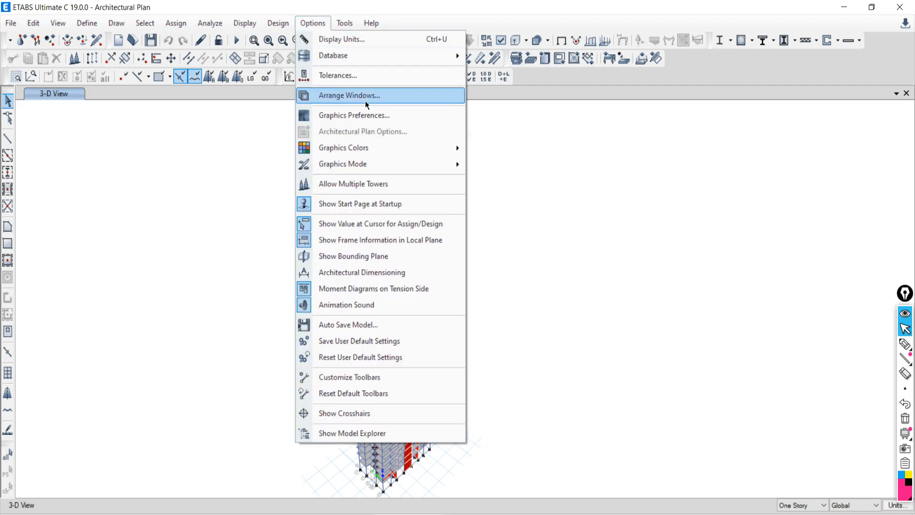
mouse_move(367, 152)
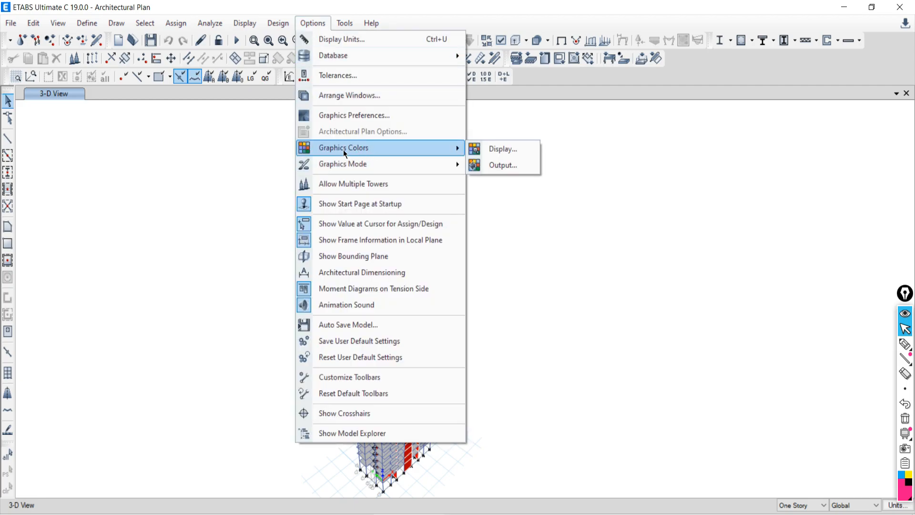
left_click(502, 150)
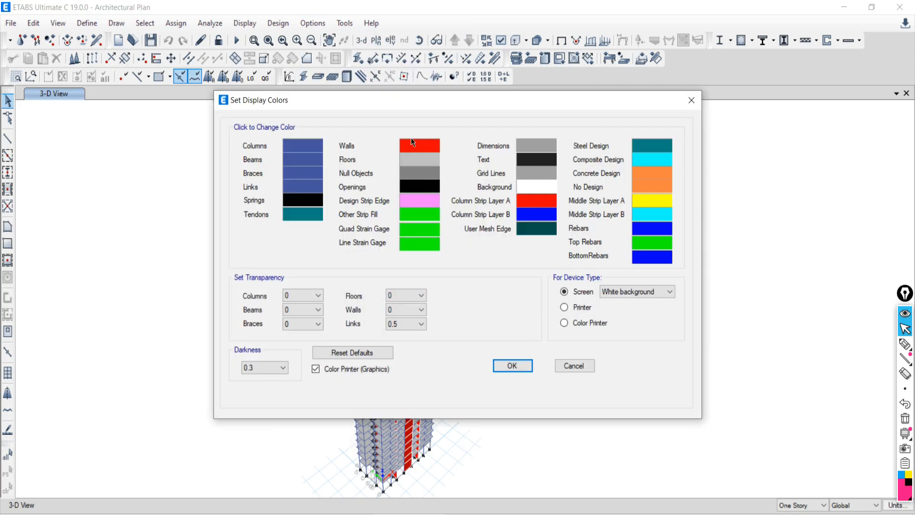
Step: Move the Set Display Colors dialog clear of the model view and list the available screen background schemes
left_click_drag(425, 99, 266, 88)
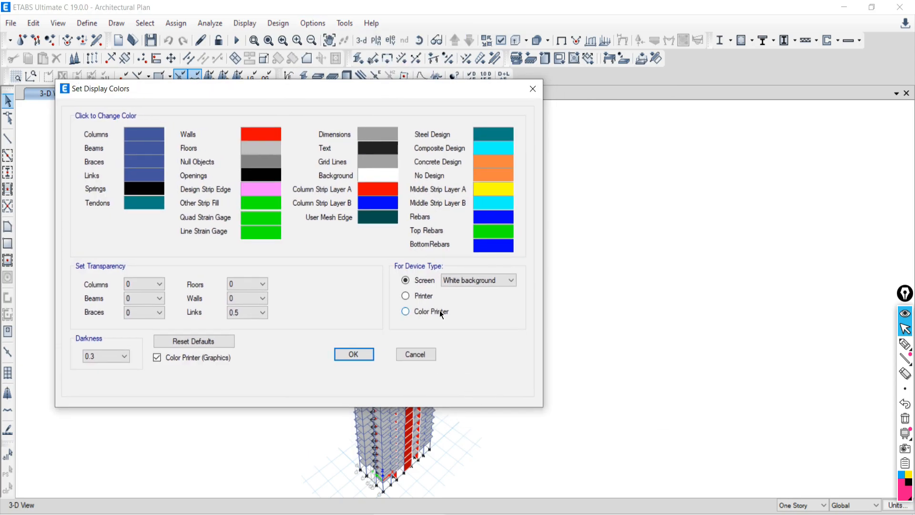
left_click_drag(440, 95, 331, 83)
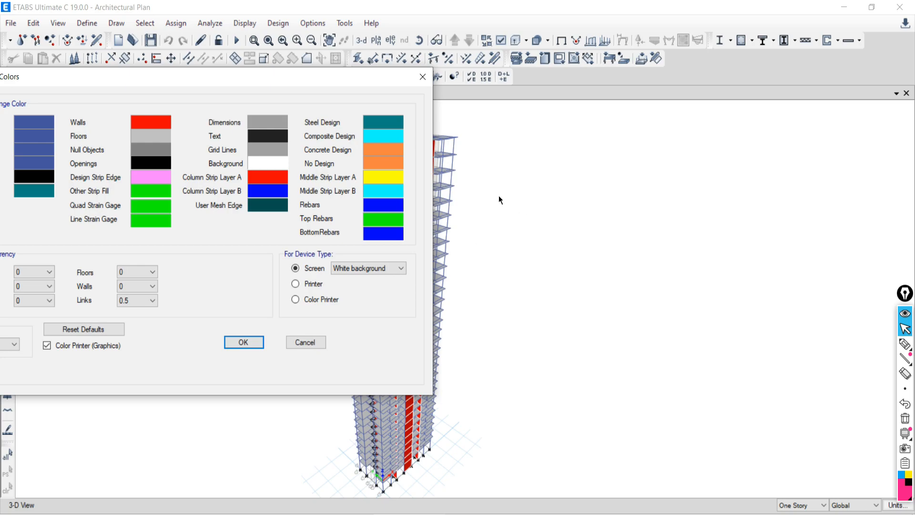
left_click(388, 270)
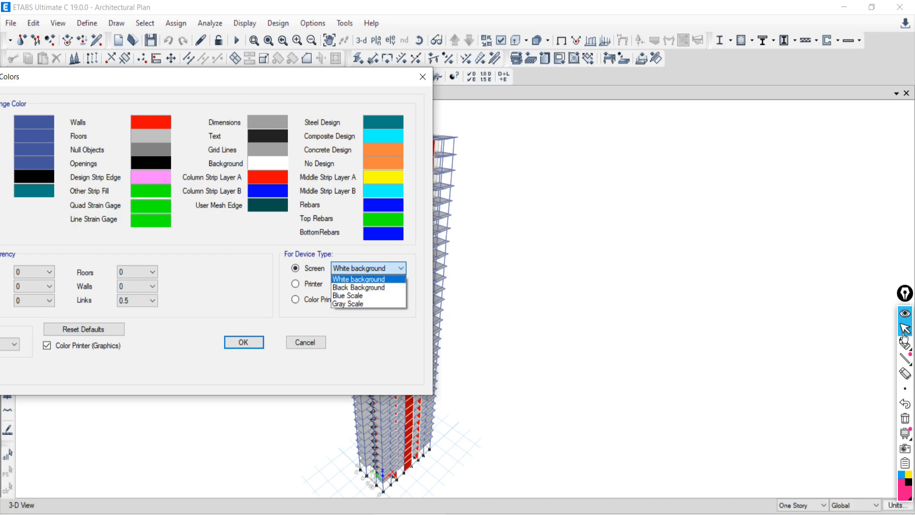
Step: Circle the whole group of color swatches in the Set Display Colors dialog with the pen, and return to the normal pointer
left_click(904, 347)
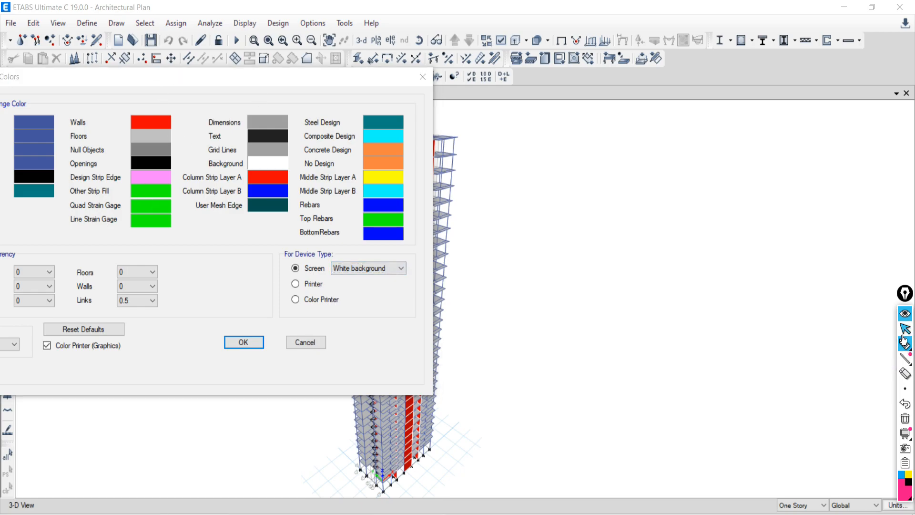
left_click(907, 329)
left_click_drag(205, 77, 396, 44)
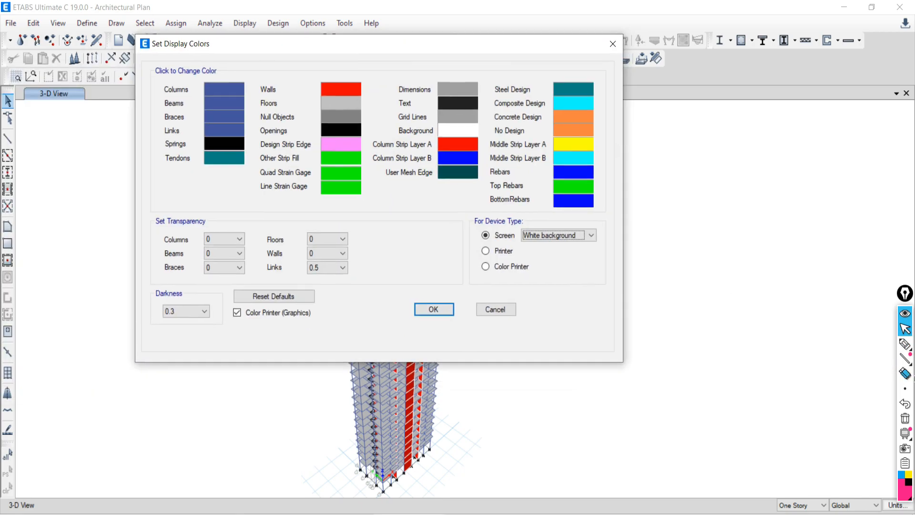
left_click(906, 347)
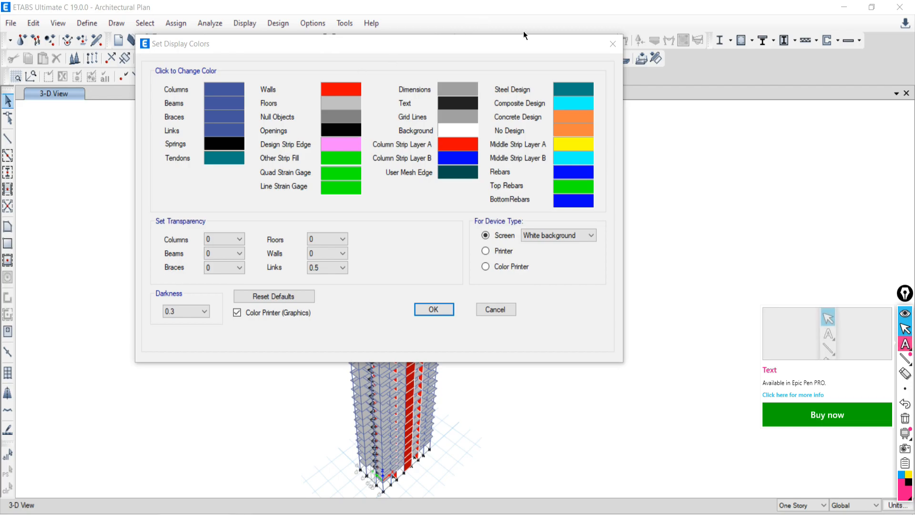
left_click(906, 344)
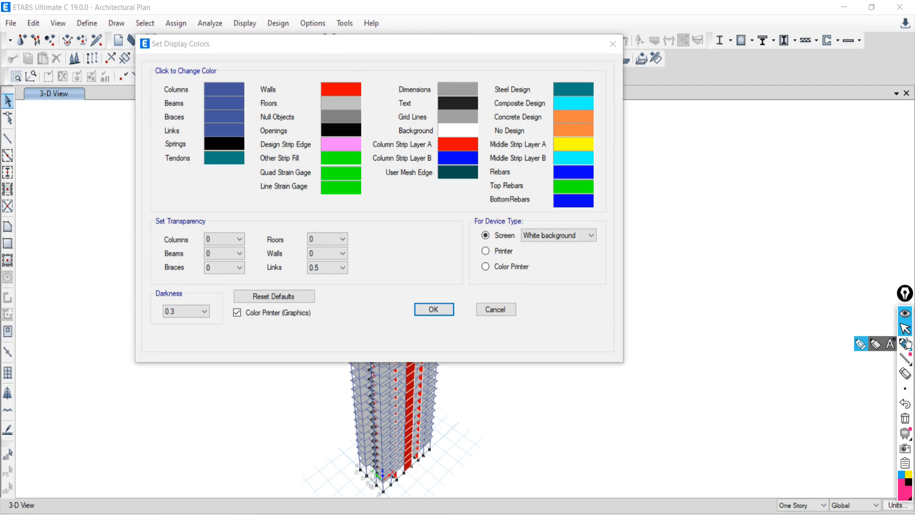
left_click(861, 345)
mouse_move(577, 58)
left_mouse_down()
mouse_move(293, 68)
mouse_move(151, 148)
mouse_move(493, 204)
mouse_move(614, 191)
mouse_move(597, 53)
mouse_move(547, 61)
left_mouse_up()
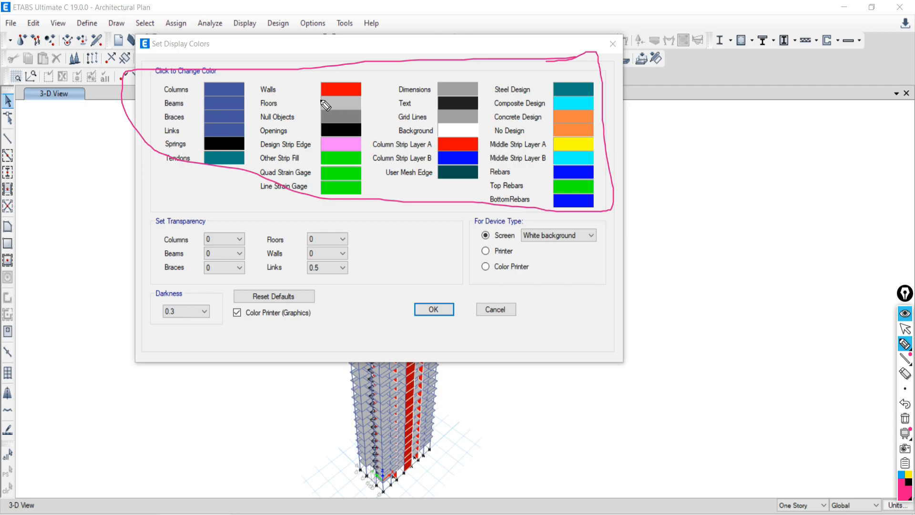
left_click(906, 330)
key("alt+Tab")
key("alt+Tab")
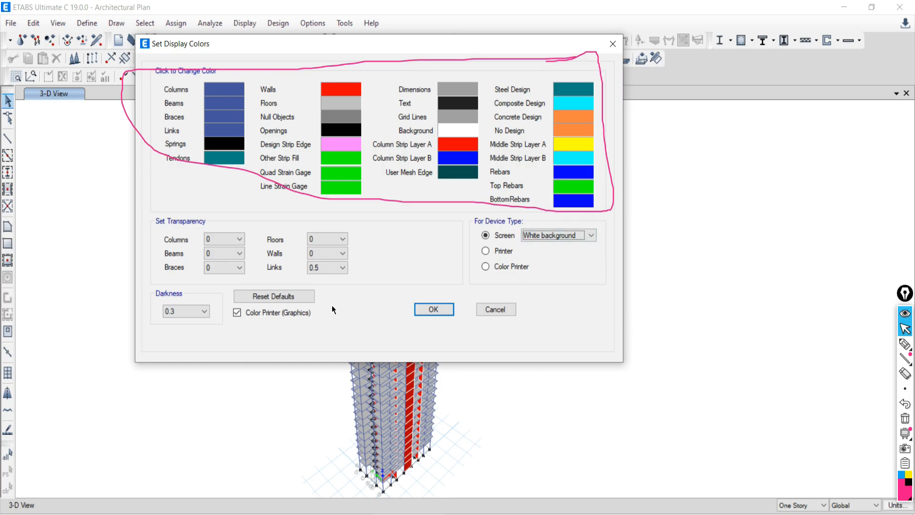
Step: Apply the Black Background color scheme to the screen display
scroll(366, 409, "up", 2)
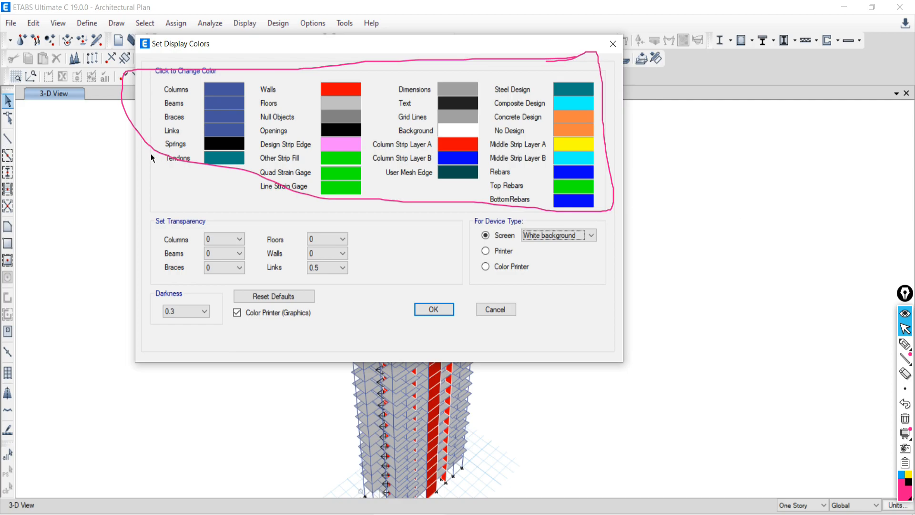
left_click(591, 236)
left_click(550, 256)
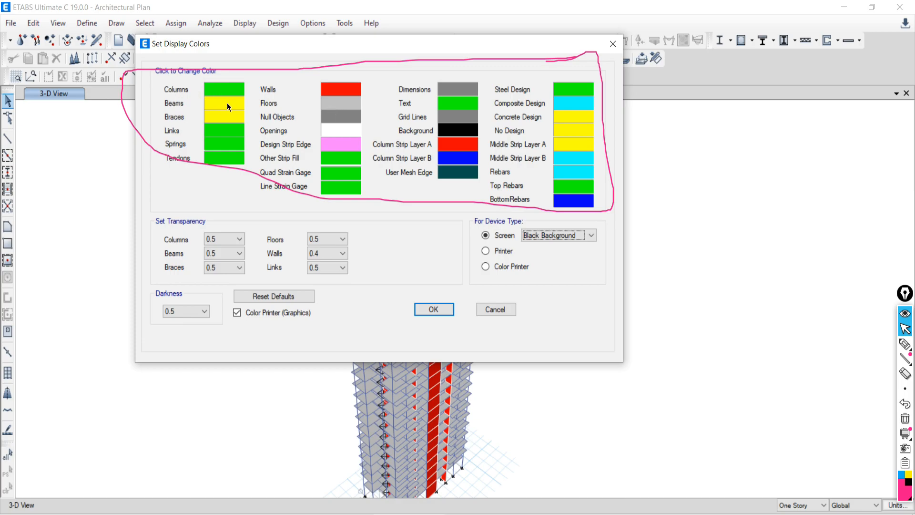
left_click(427, 309)
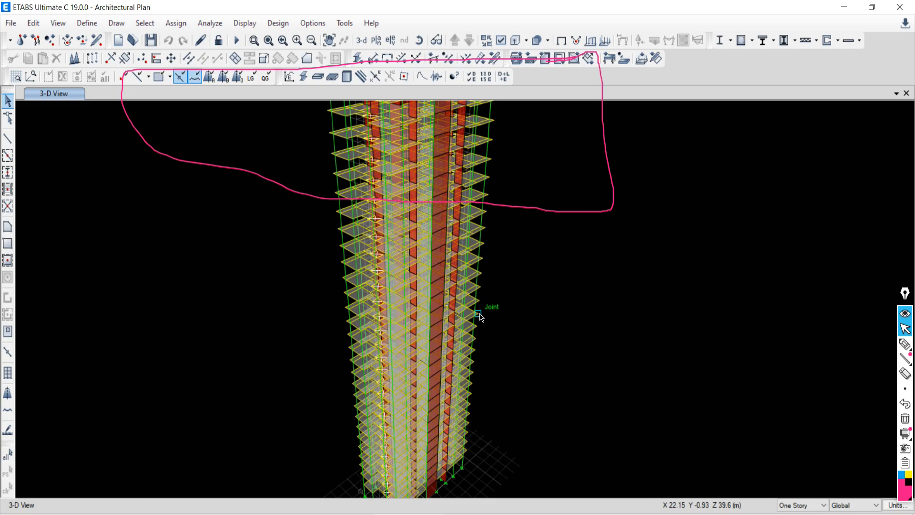
Step: Erase the pen annotation and apply the Blue Scale color scheme to the screen display
left_click(314, 22)
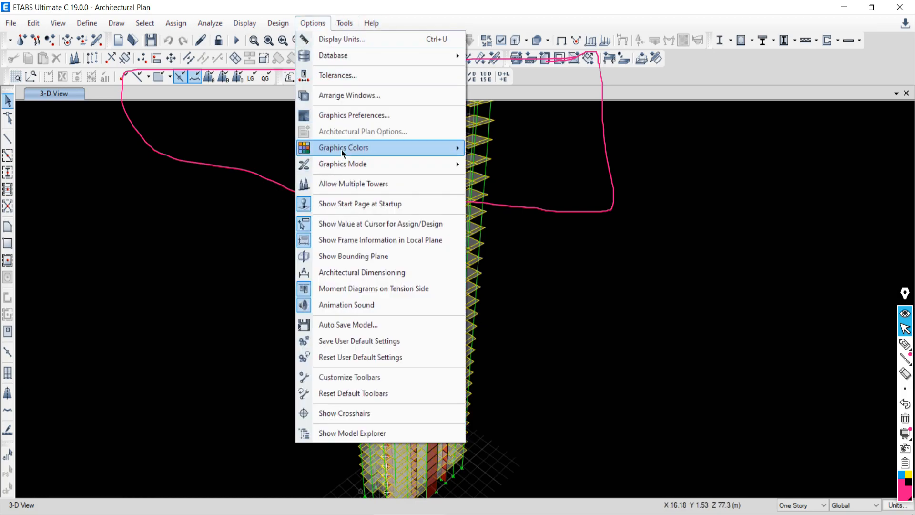
mouse_move(349, 152)
left_click(503, 150)
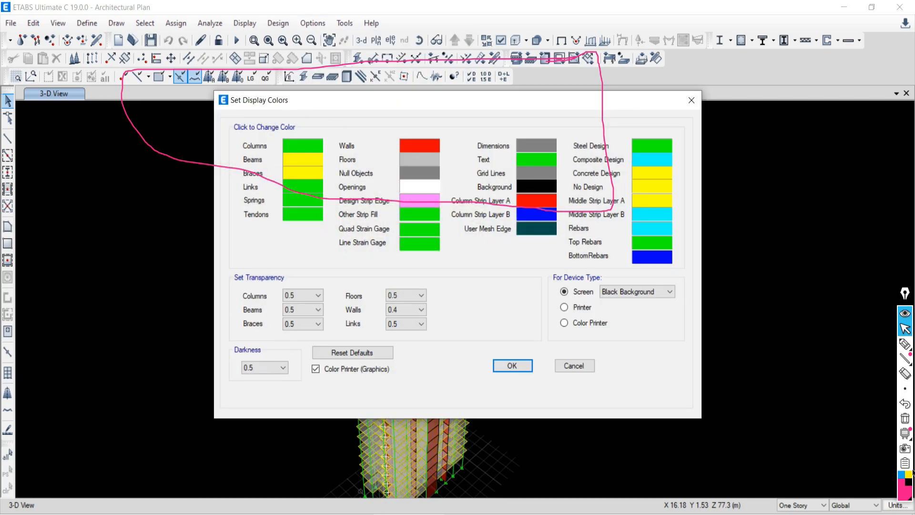
left_click(905, 419)
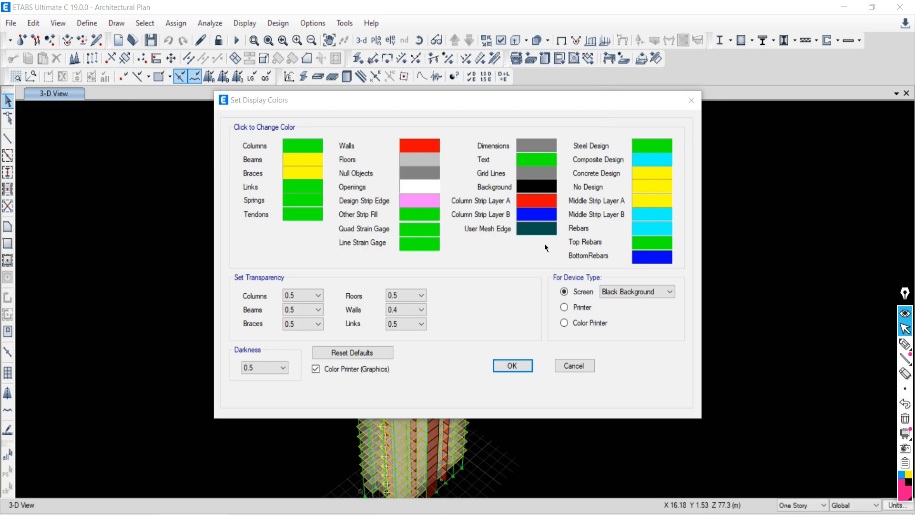
left_click(631, 290)
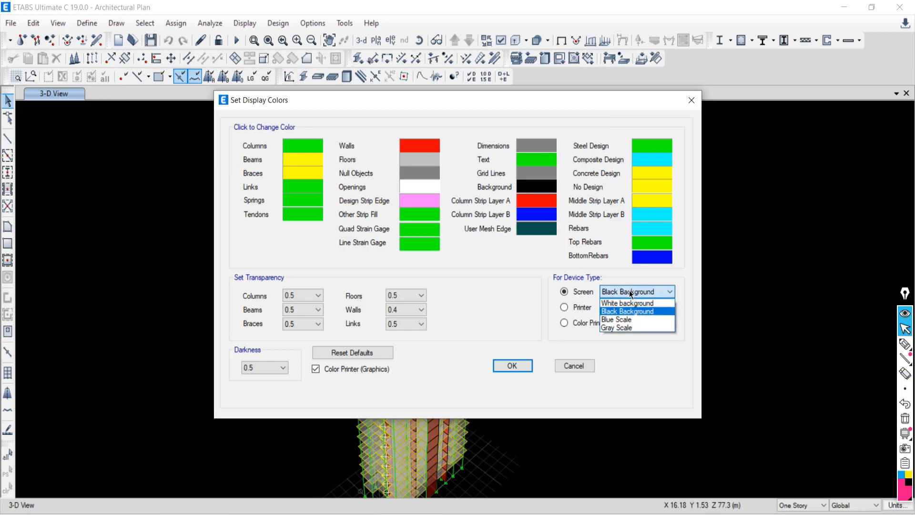
left_click(615, 319)
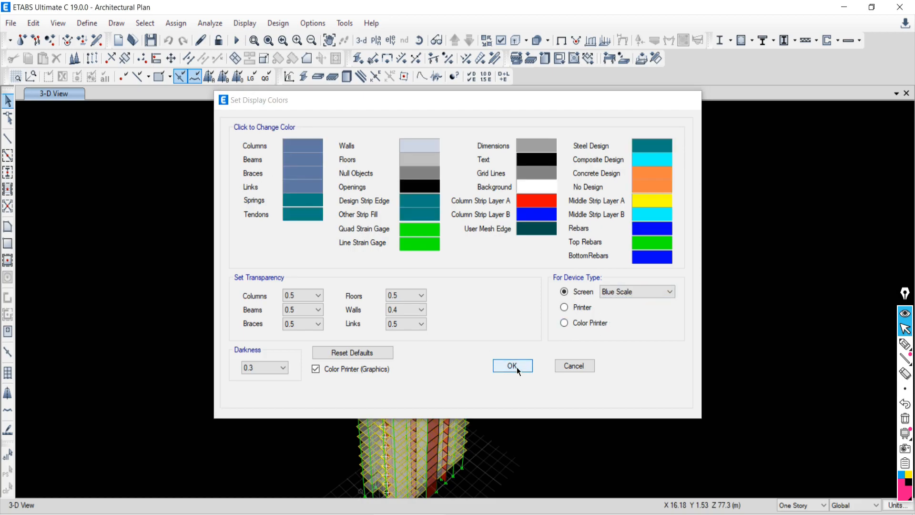
left_click(517, 367)
scroll(452, 219, "down", 3)
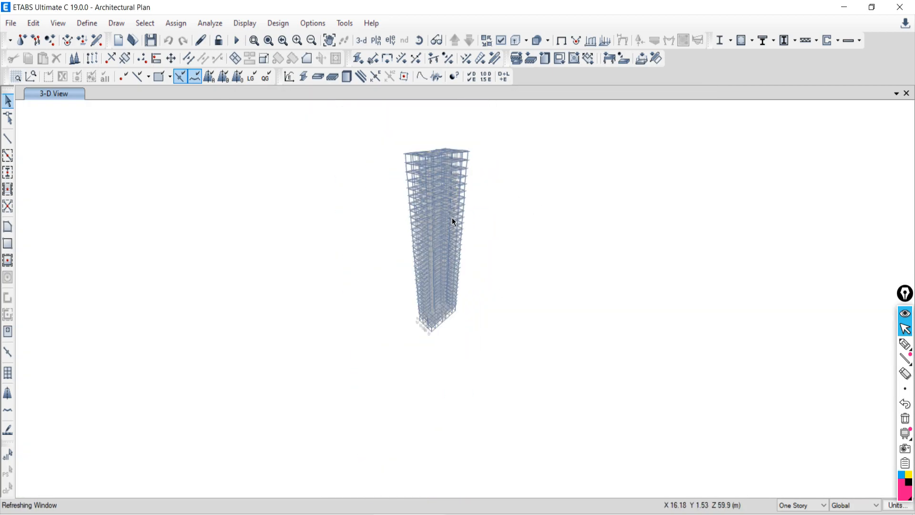
scroll(452, 173, "up", 3)
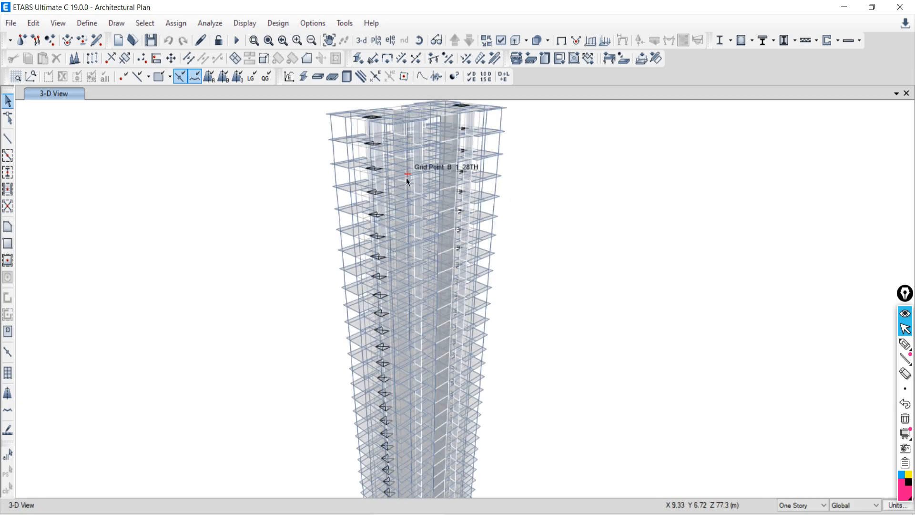
scroll(417, 227, "down", 5)
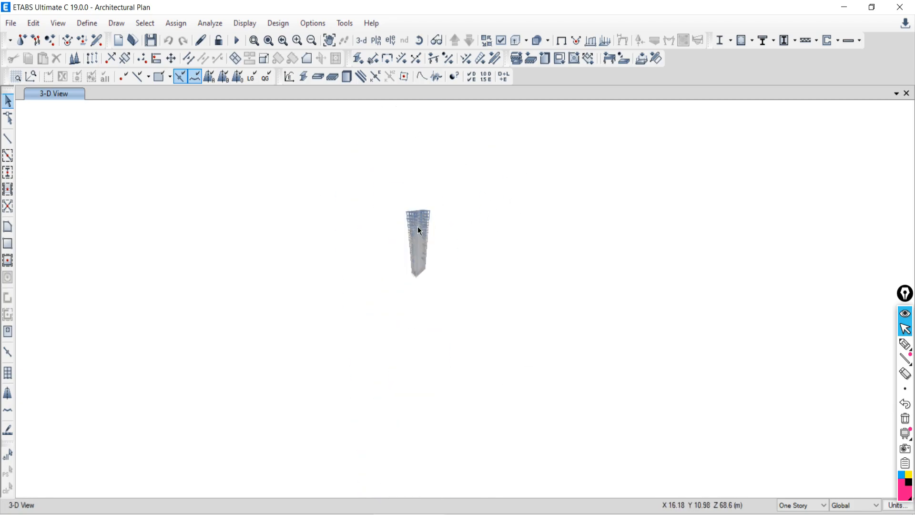
scroll(434, 230, "up", 2)
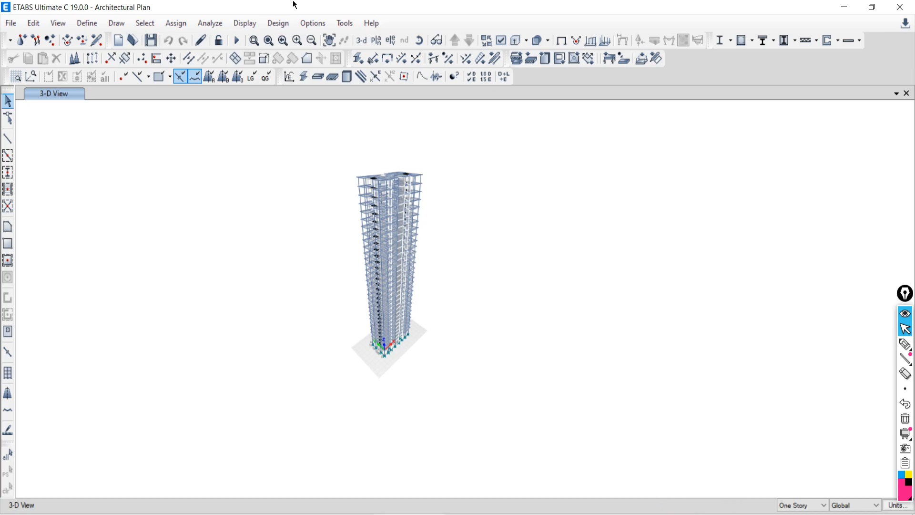
Step: Reopen the display color settings and select the White background scheme for the screen
left_click(331, 28)
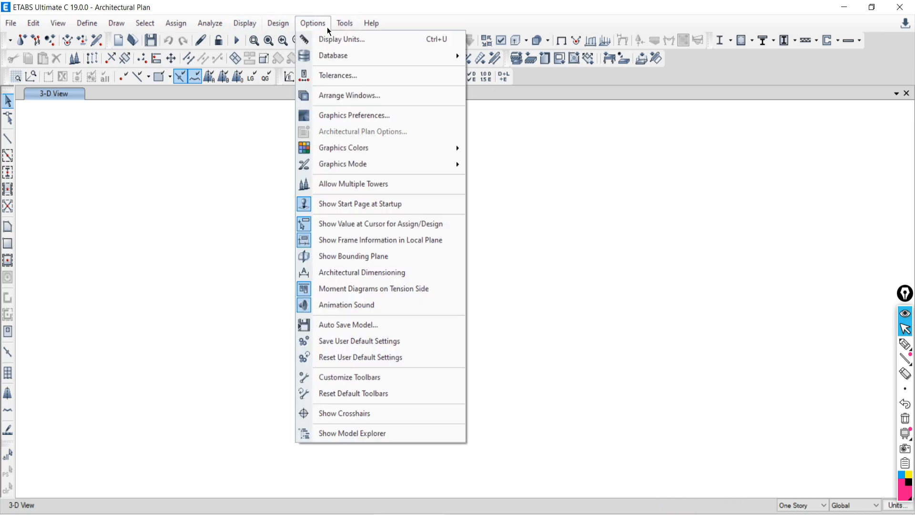
mouse_move(362, 148)
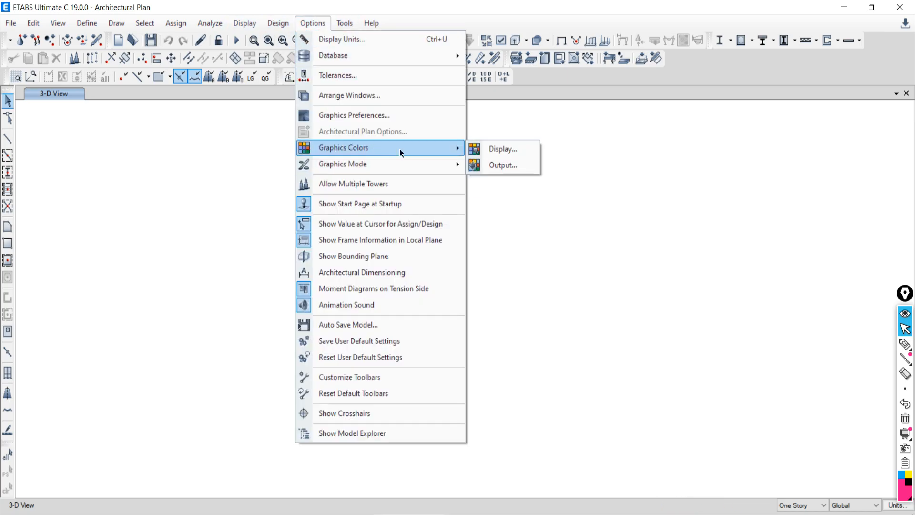
left_click(518, 151)
left_click(626, 292)
left_click(621, 304)
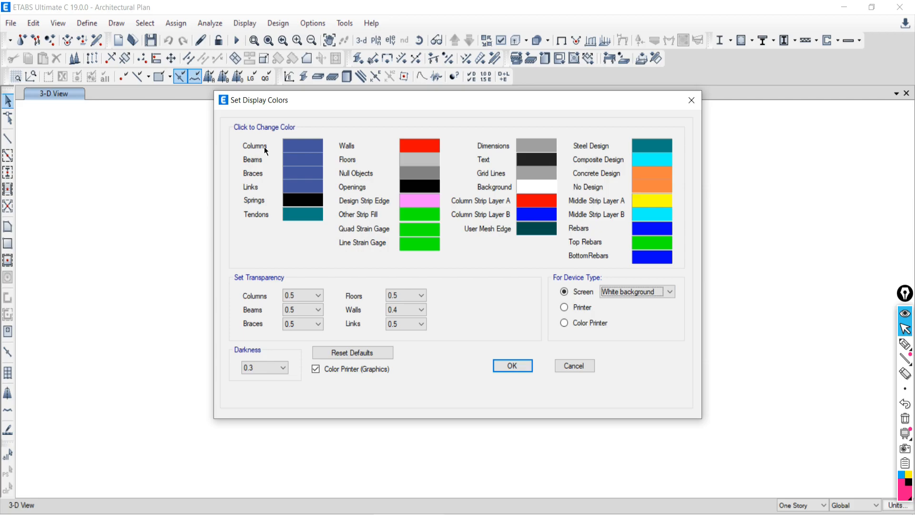
Step: Set the display color of the columns to the basic red in the Set Display Colors dialog
left_click(294, 145)
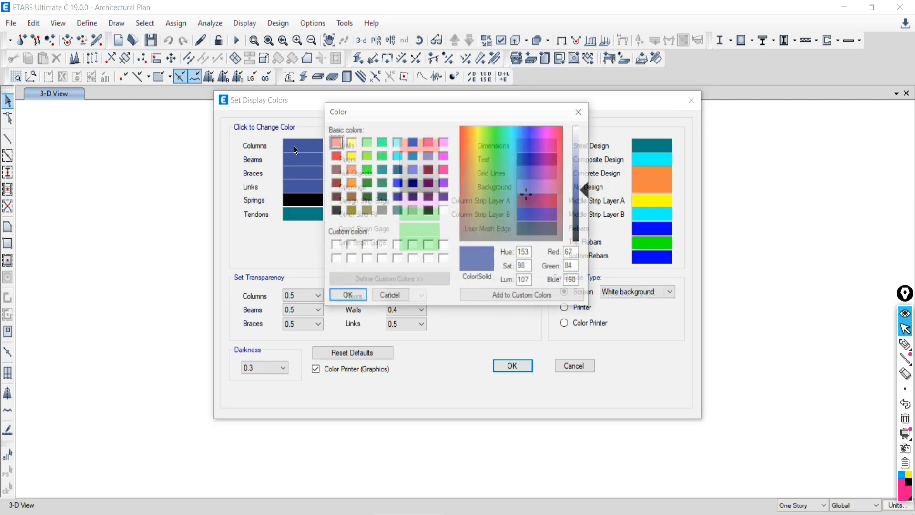
left_click(336, 157)
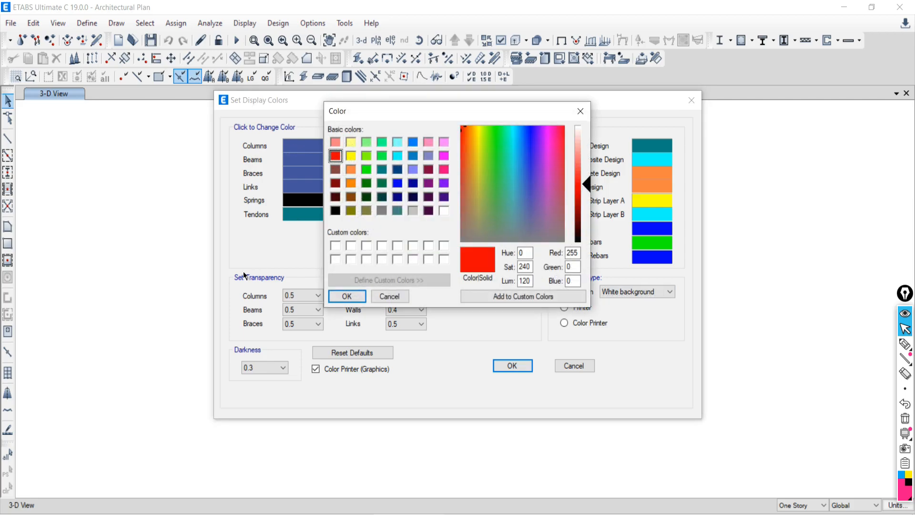
left_click(346, 296)
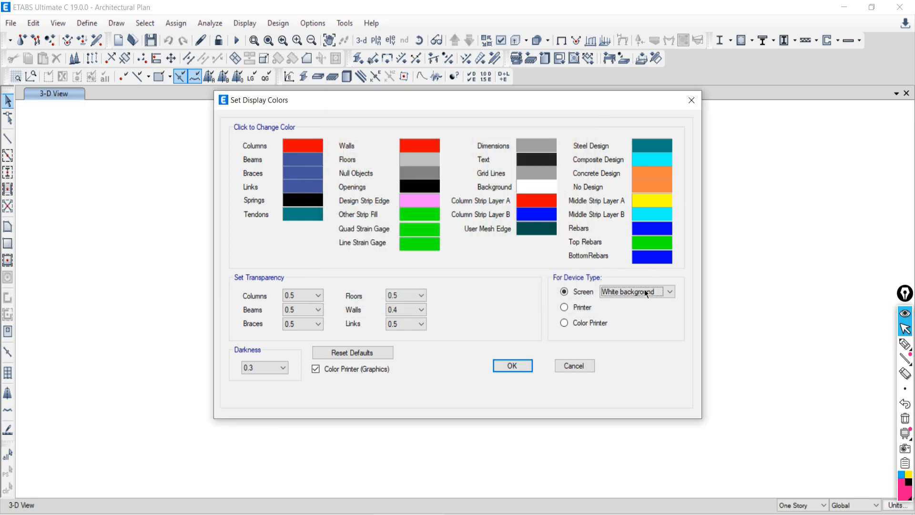
Step: Apply the column color change and inspect the columns closely in the 3-D view
left_click(511, 366)
scroll(365, 239, "up", 5)
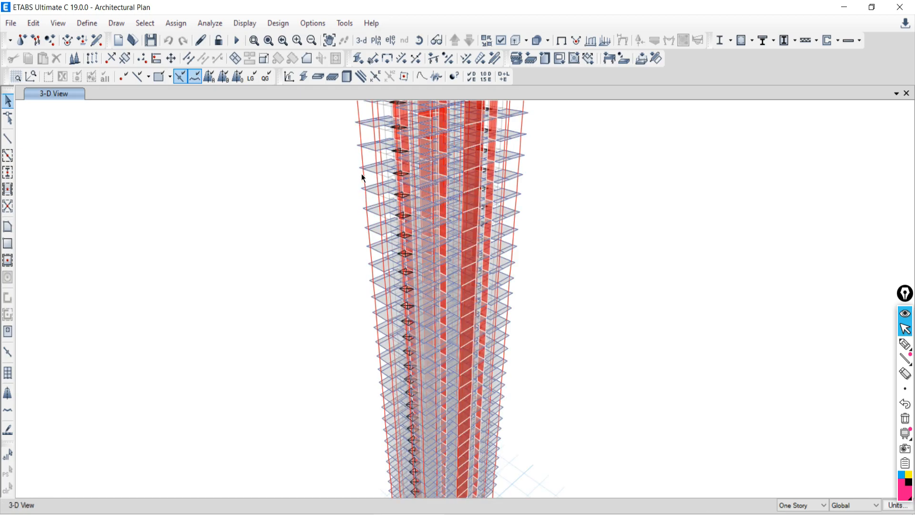
scroll(362, 186, "up", 3)
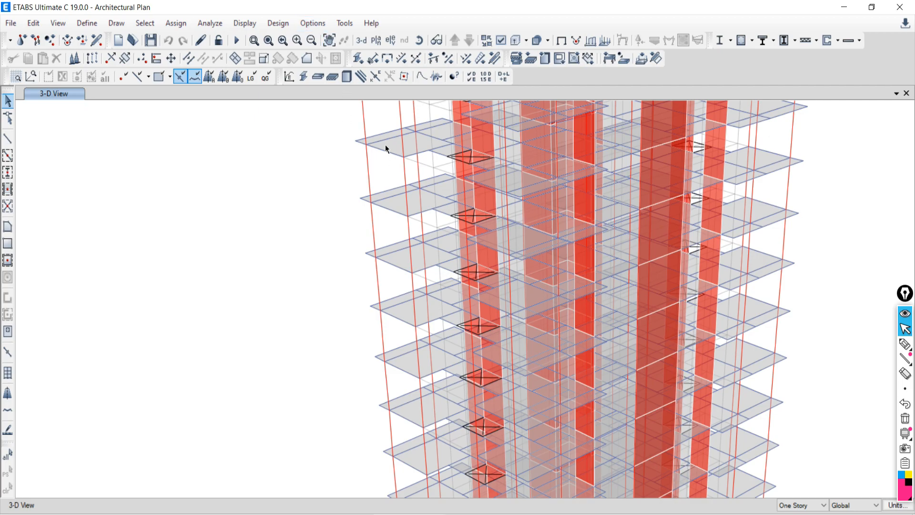
Step: Set the display color of the floors to the basic green and apply it to the model
left_click(312, 24)
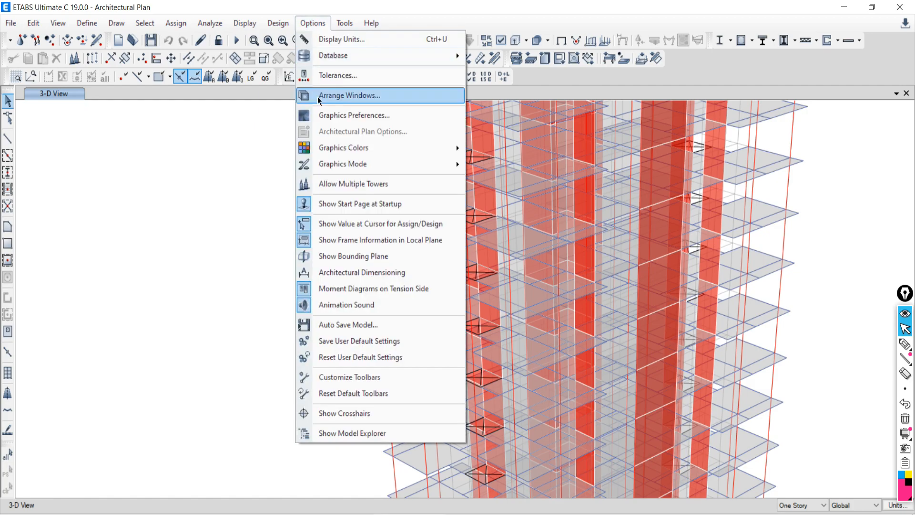
mouse_move(385, 150)
left_click(529, 151)
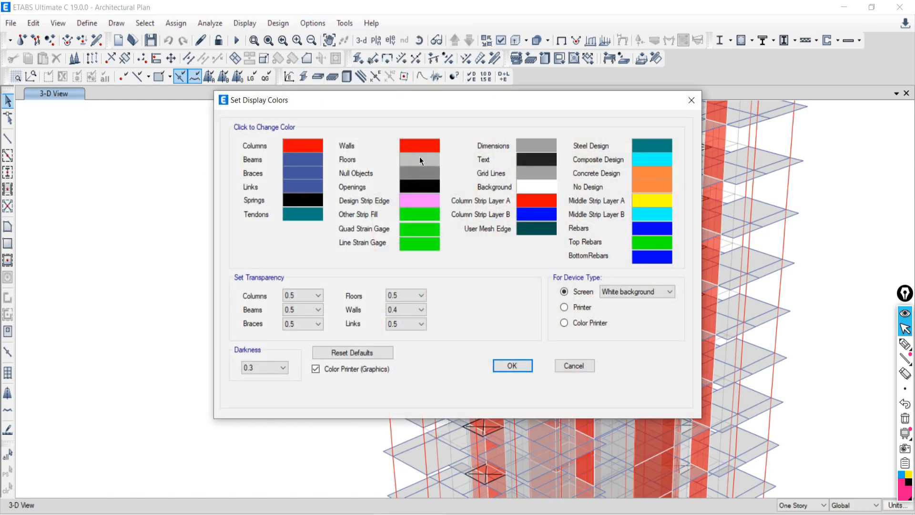
left_click(420, 160)
left_click(367, 173)
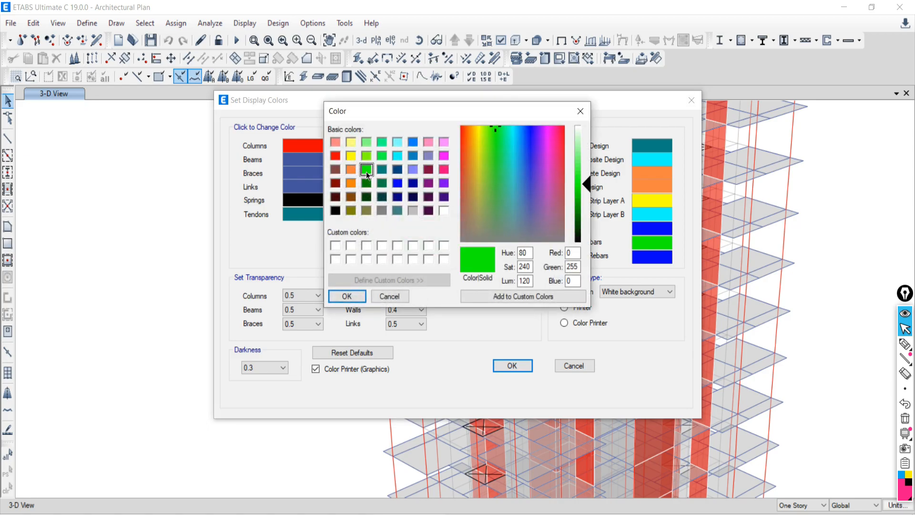
left_click(353, 297)
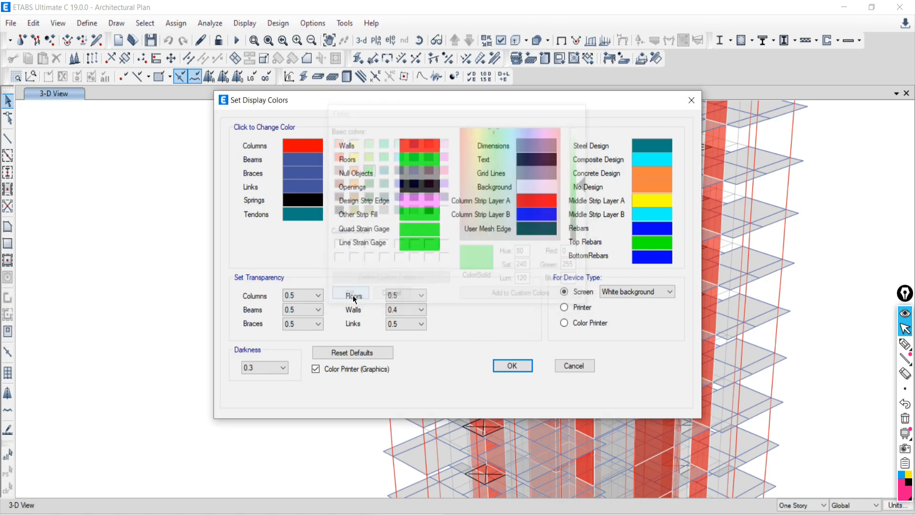
left_click(515, 366)
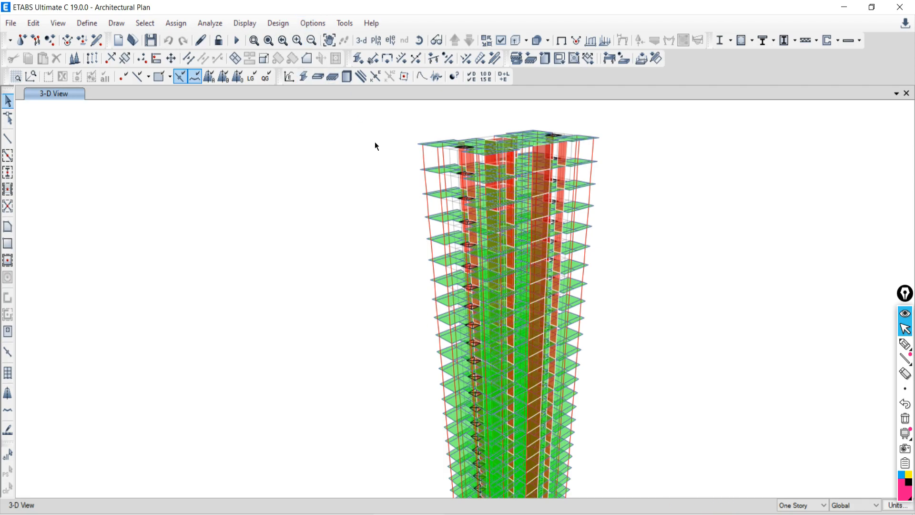
Step: Preview the display colors for the Printer device type beside the model and cancel without applying them
left_click(308, 24)
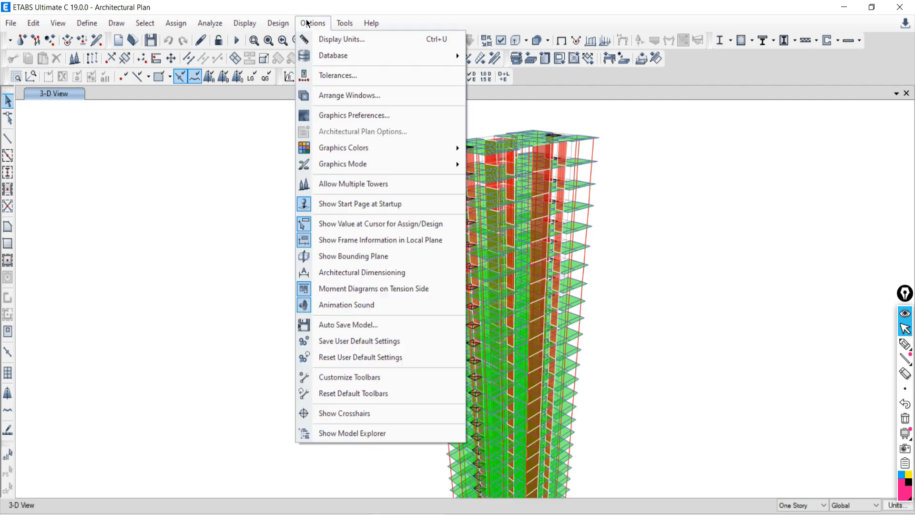
mouse_move(321, 152)
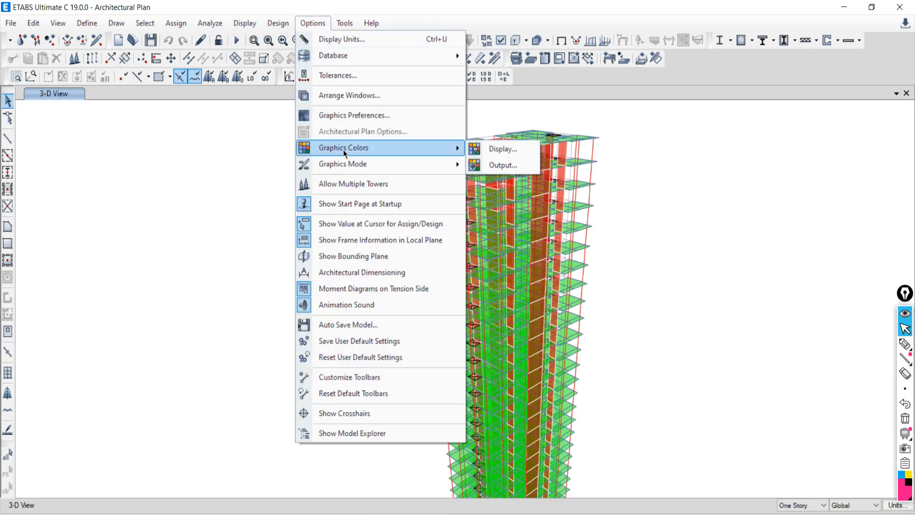
left_click(515, 147)
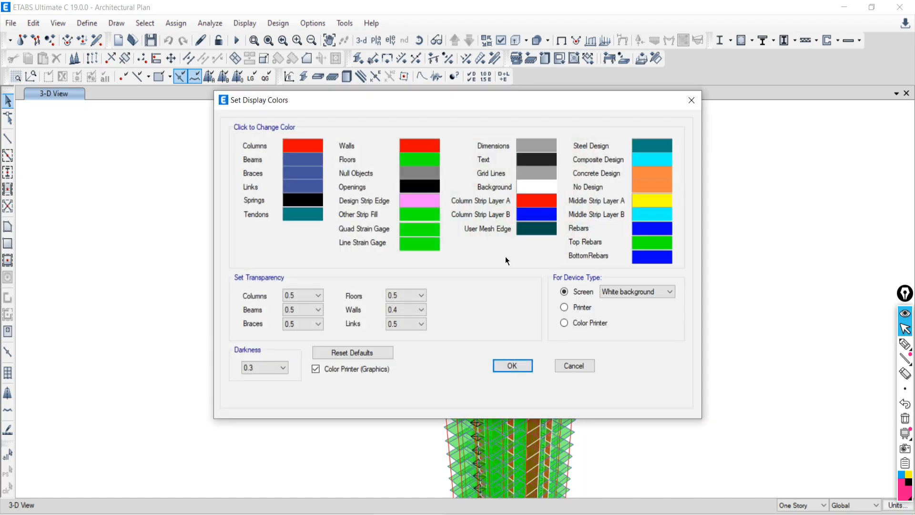
left_click(564, 307)
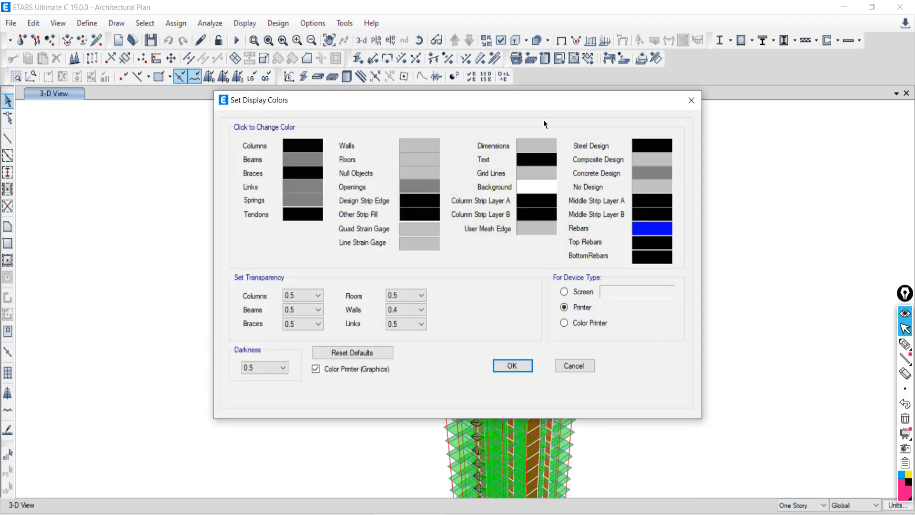
left_click_drag(521, 103, 174, 58)
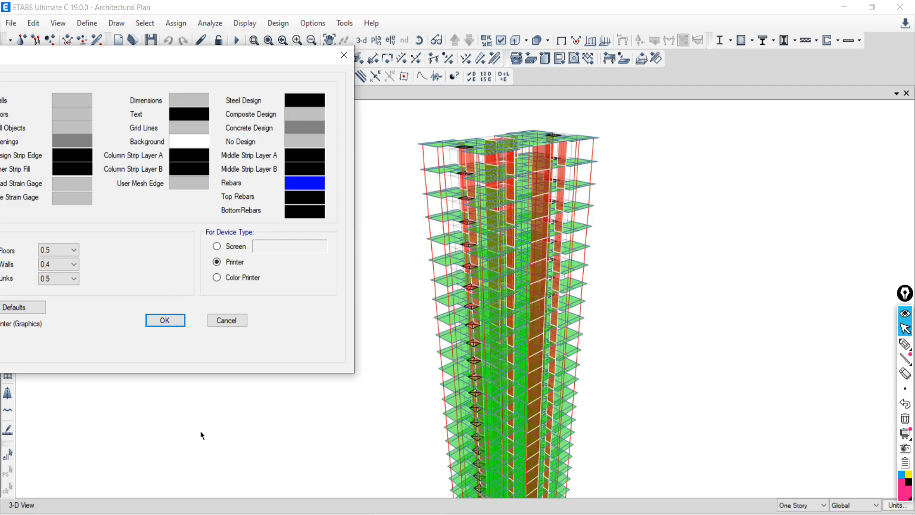
left_click(227, 320)
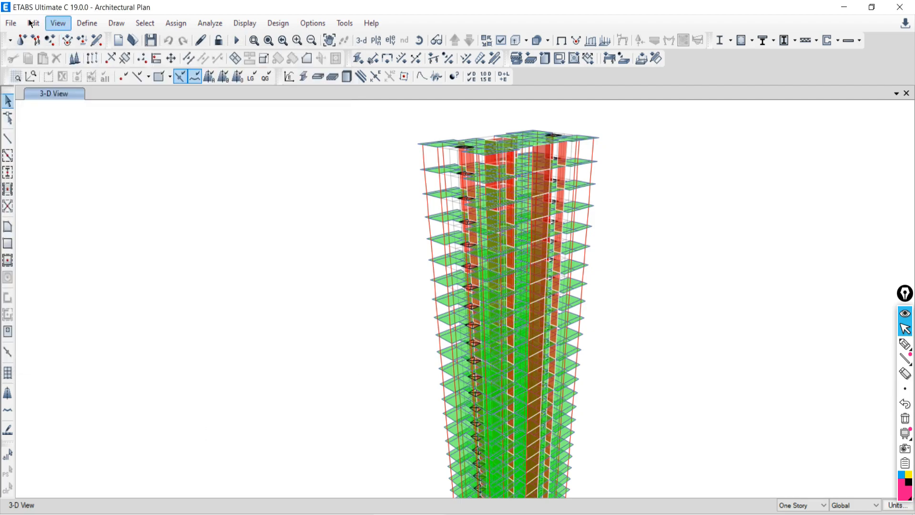
left_click(11, 23)
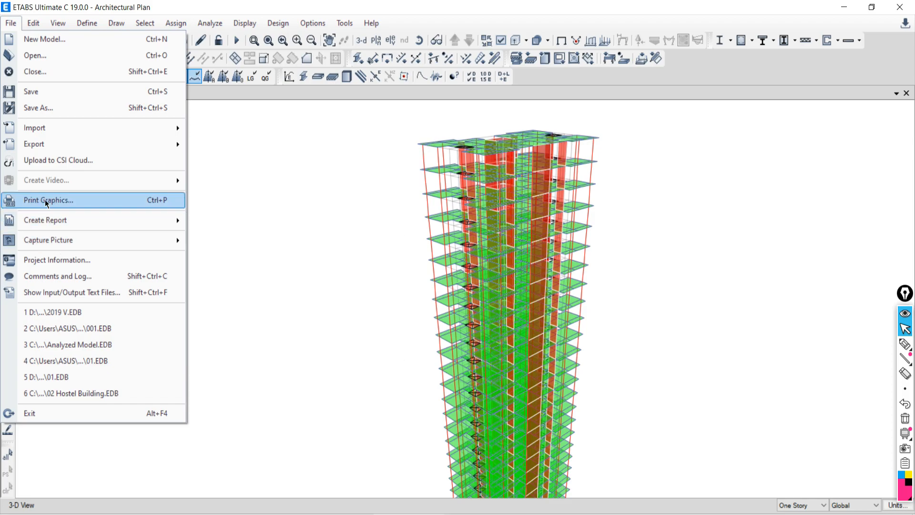
left_click(34, 23)
left_click(11, 23)
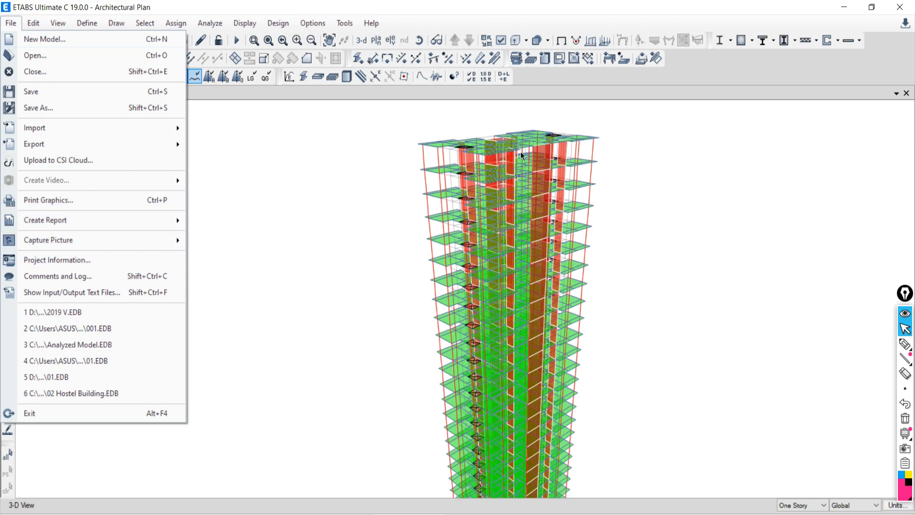
left_click(541, 236)
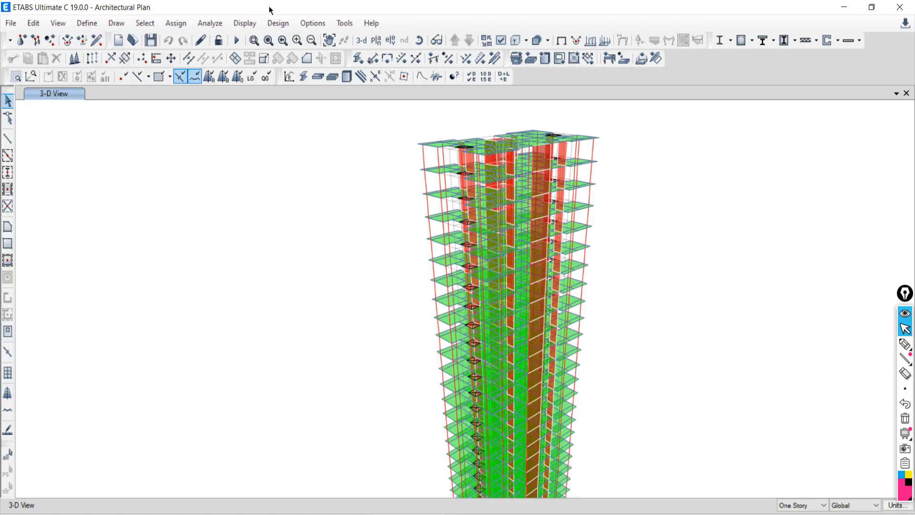
Step: Try to apply the Printer device type's display colors to the 3-D view and inspect the model
left_click(317, 24)
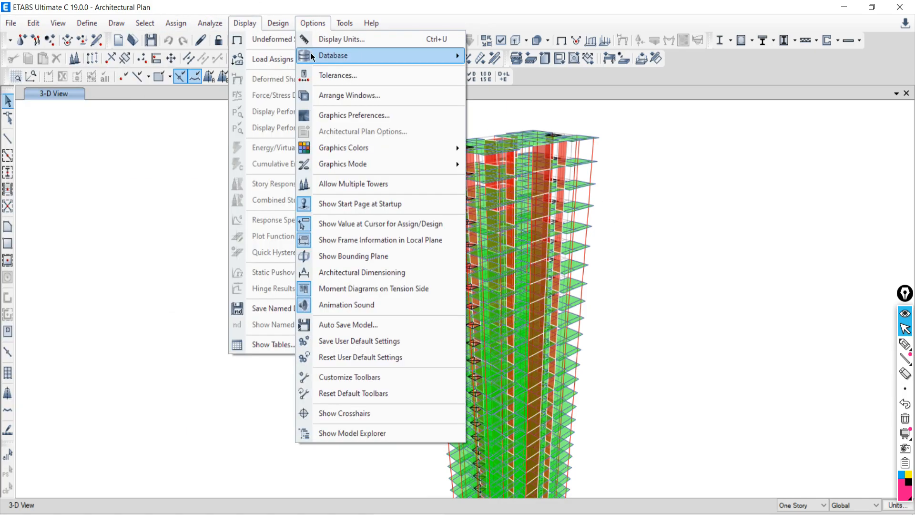
left_click(317, 25)
left_click(318, 25)
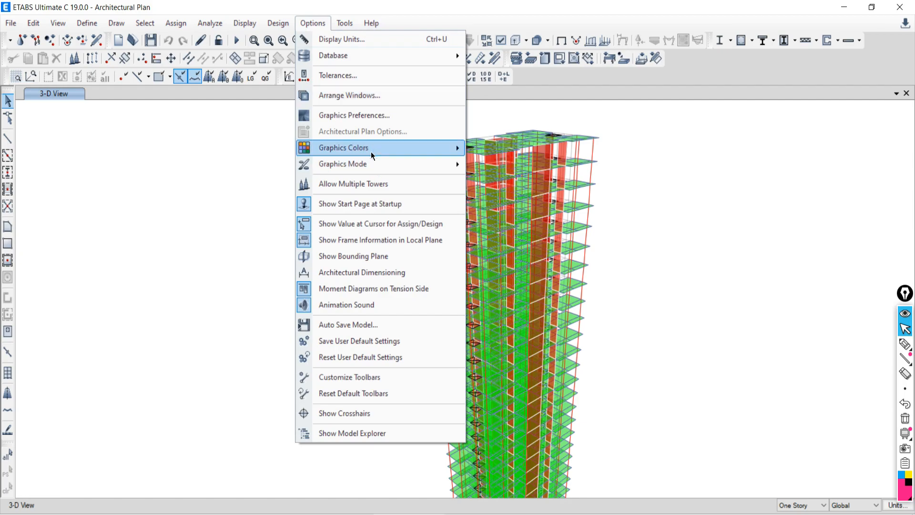
mouse_move(374, 151)
left_click(498, 148)
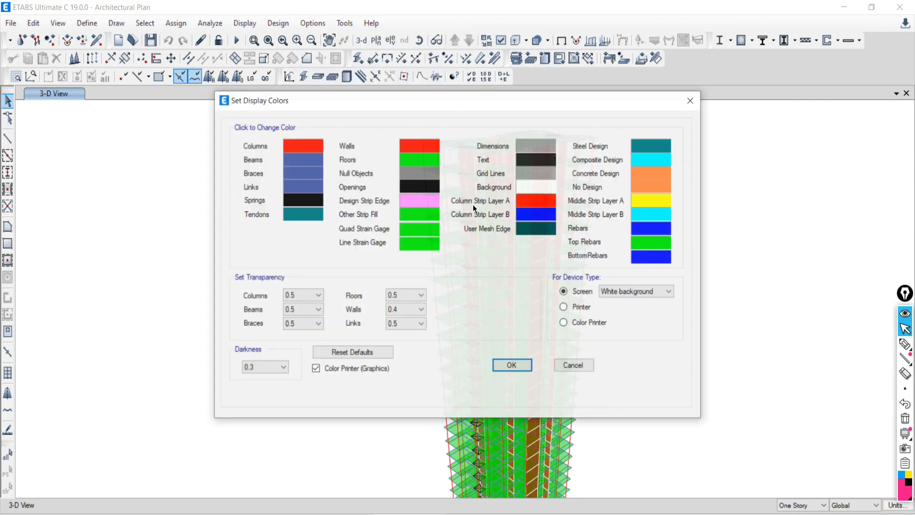
left_click(565, 307)
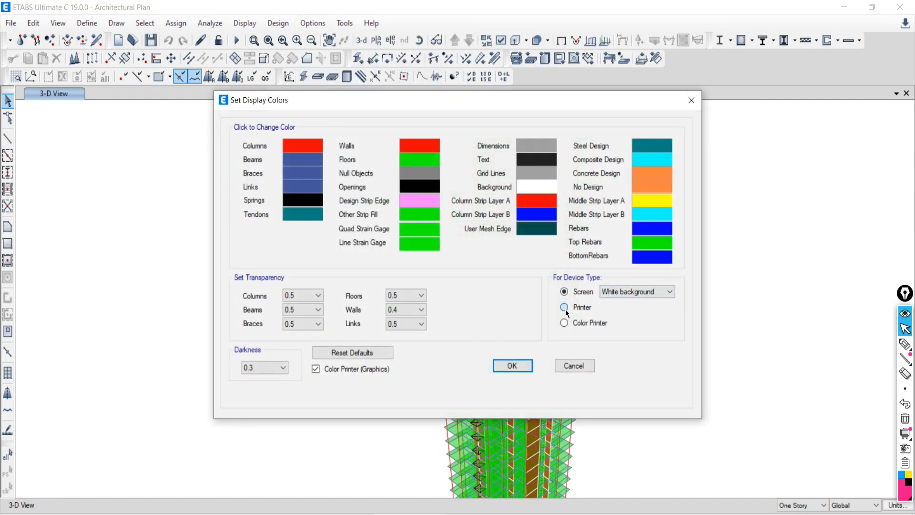
left_click_drag(527, 101, 303, 68)
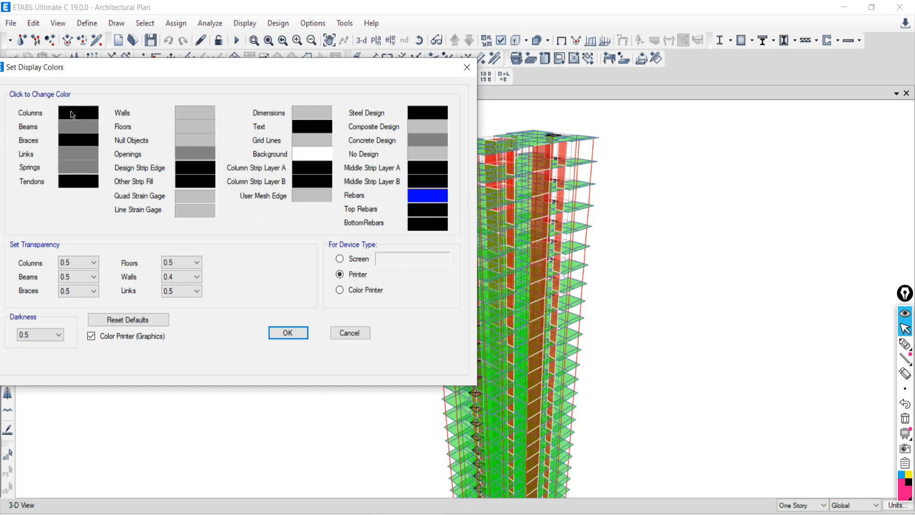
left_click(288, 333)
scroll(529, 314, "down", 5)
scroll(530, 314, "up", 5)
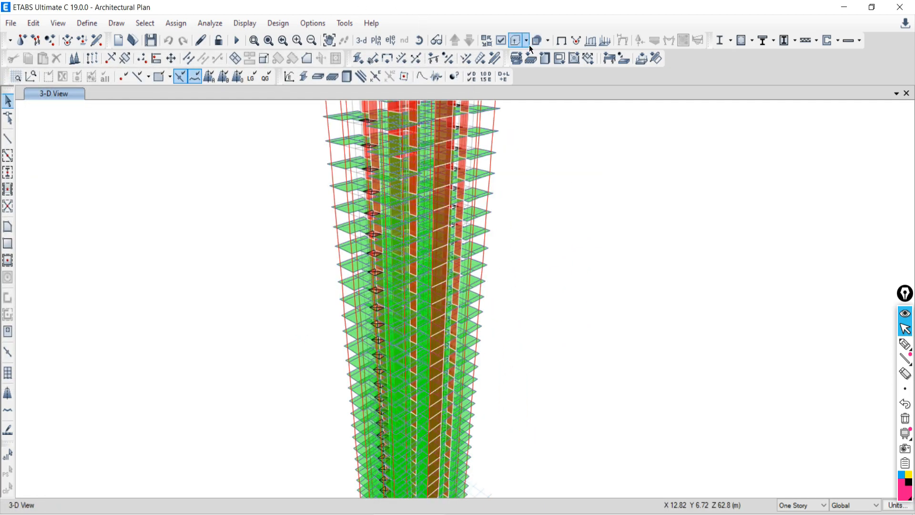
Step: Reopen the display color settings, select the Printer device type again and confirm it
left_click(312, 23)
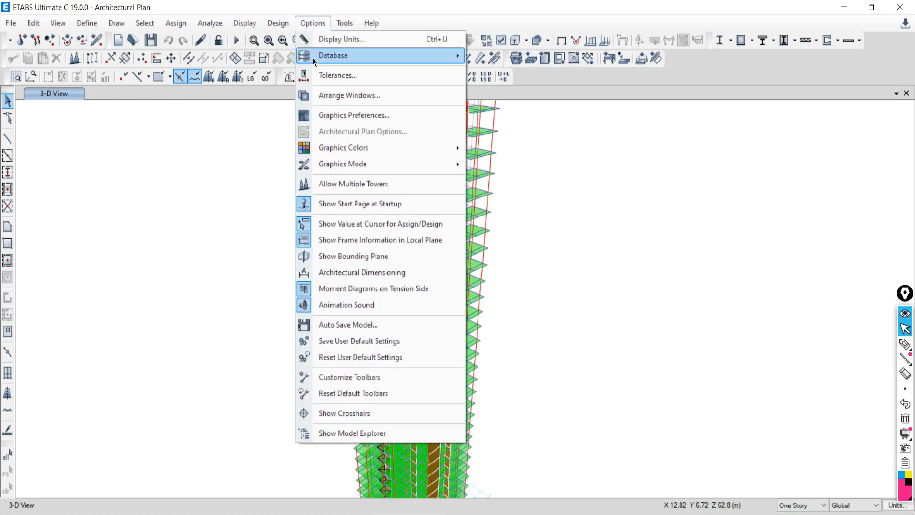
mouse_move(333, 149)
left_click(500, 147)
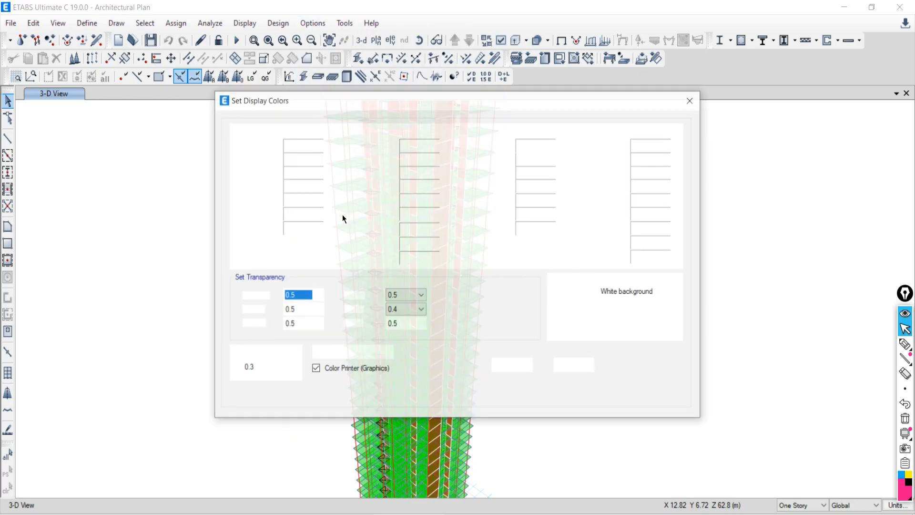
left_click(575, 308)
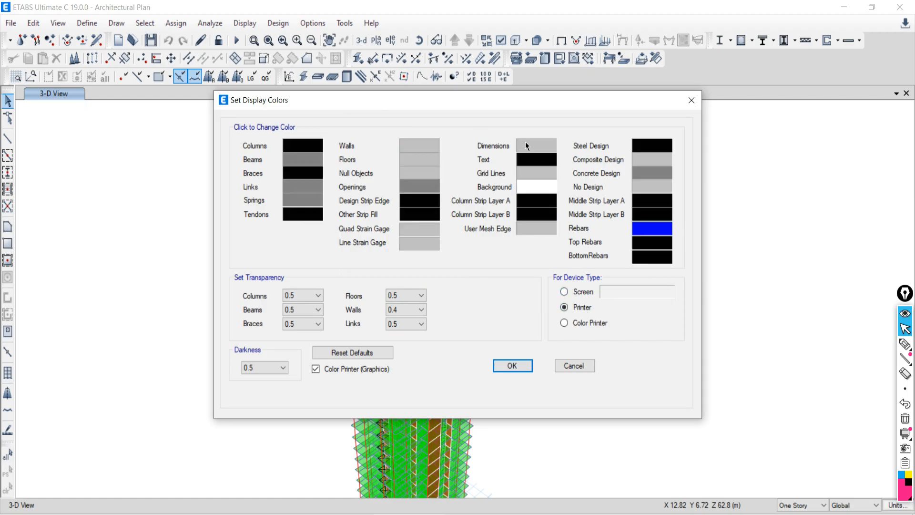
left_click_drag(478, 102, 190, 68)
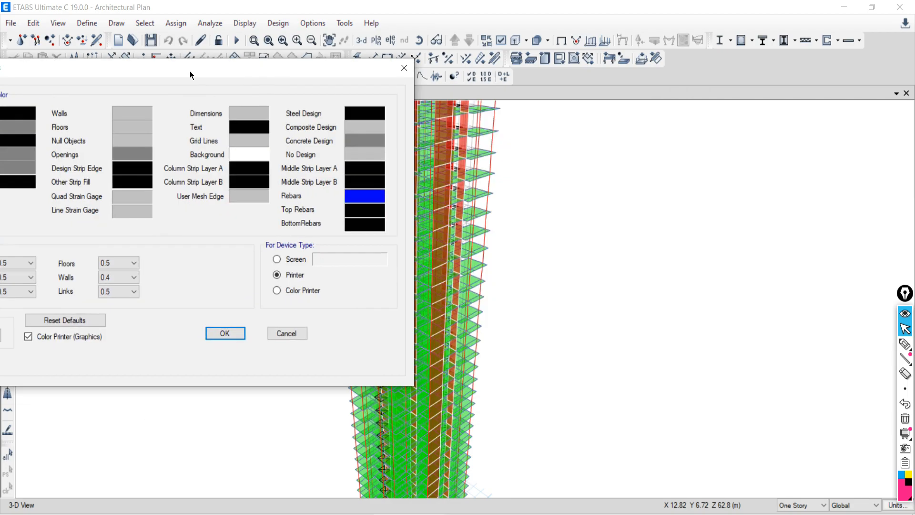
left_click(221, 333)
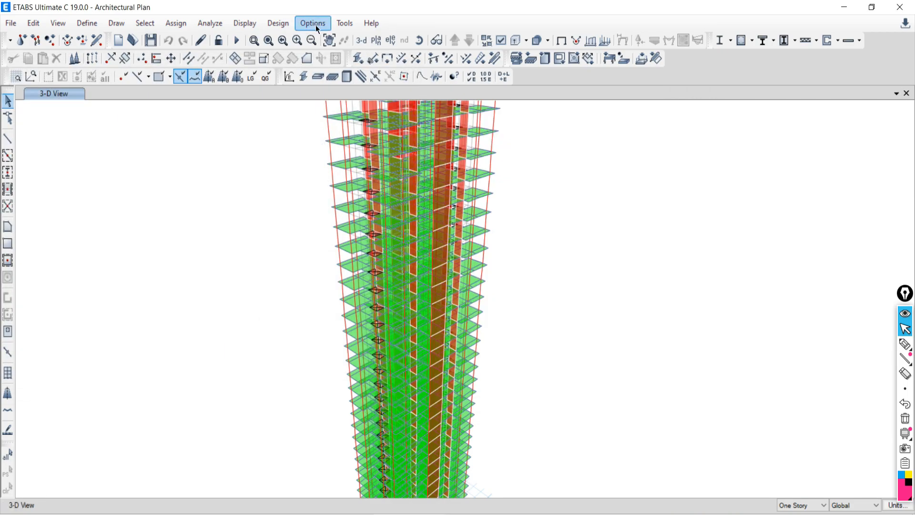
Step: Compare the element colors of the Printer and Color Printer device types, then close the settings without applying them
left_click(314, 24)
mouse_move(343, 148)
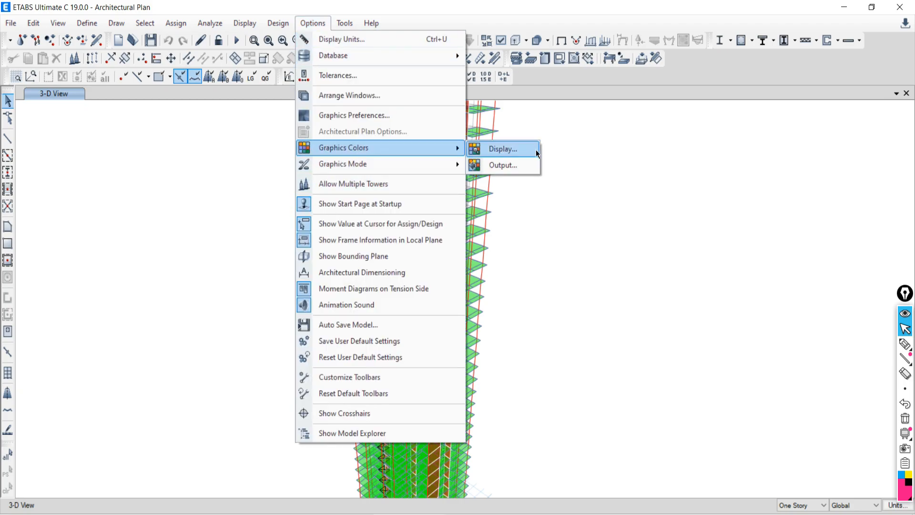
left_click(495, 145)
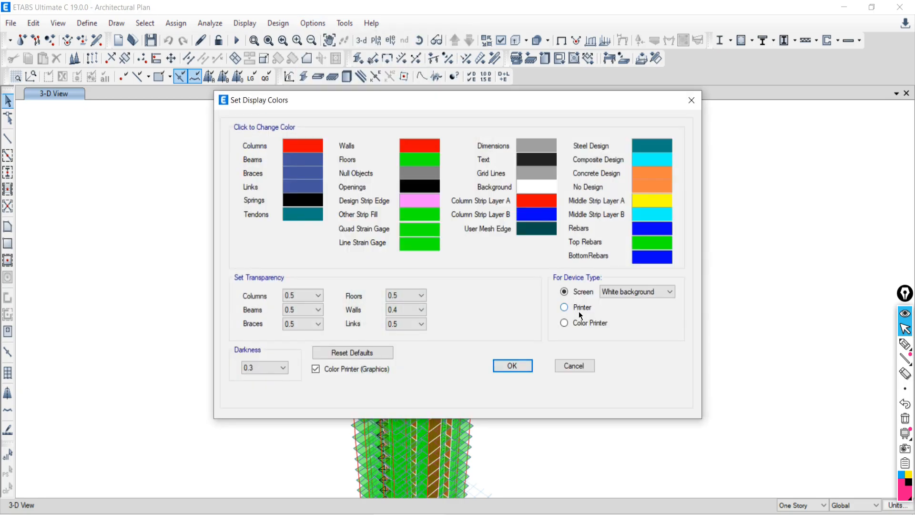
left_click(582, 308)
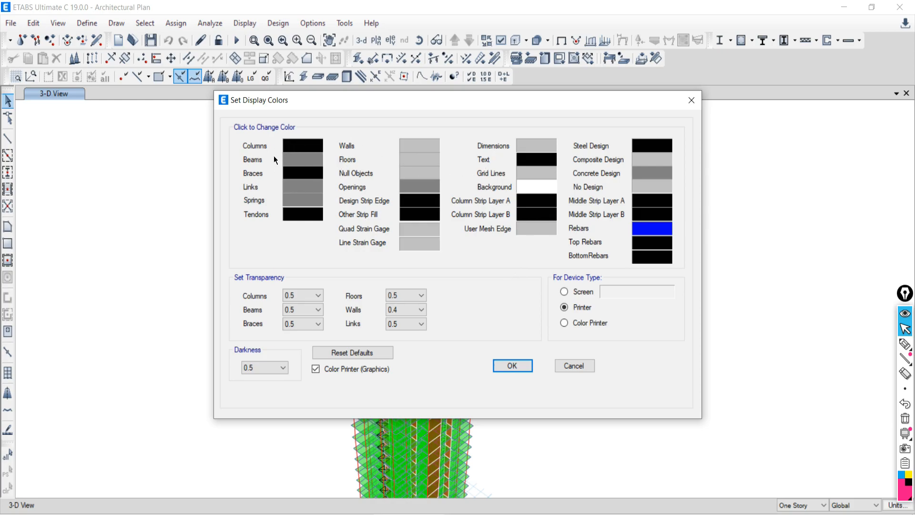
left_click_drag(388, 109, 181, 54)
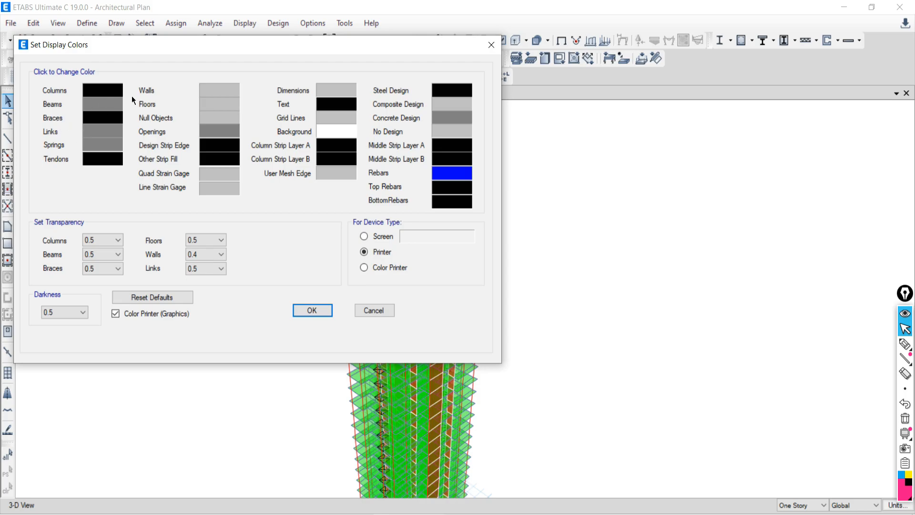
left_click(364, 267)
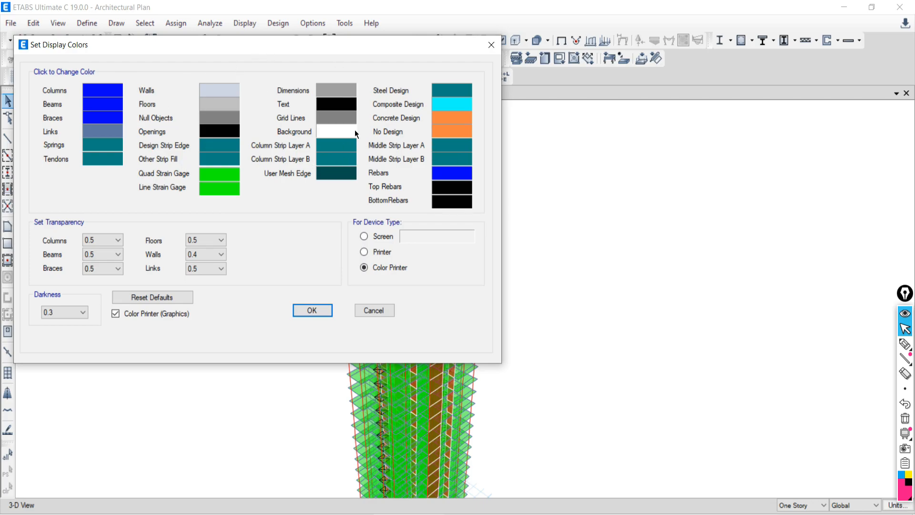
left_click(491, 45)
Step: Open the Display Units settings to view the length, force and temperature units, and close them unchanged
left_click(313, 22)
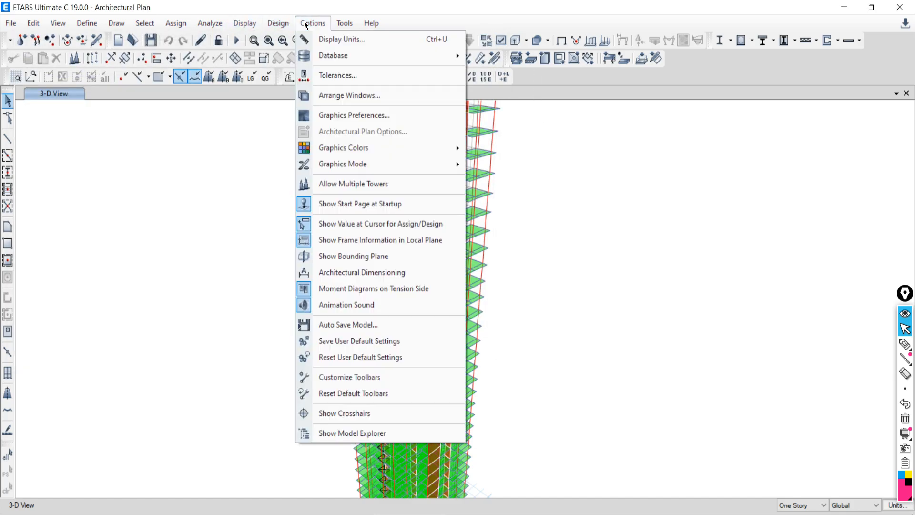
left_click(327, 41)
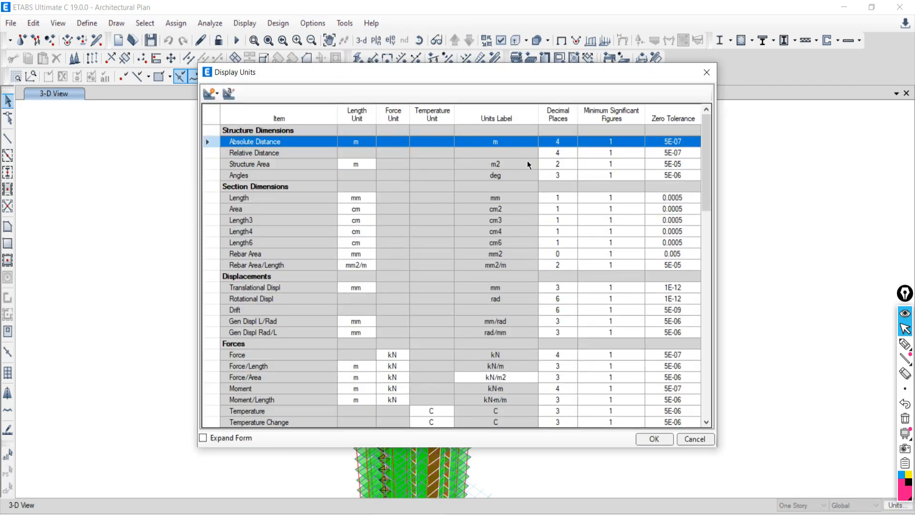
left_click(707, 73)
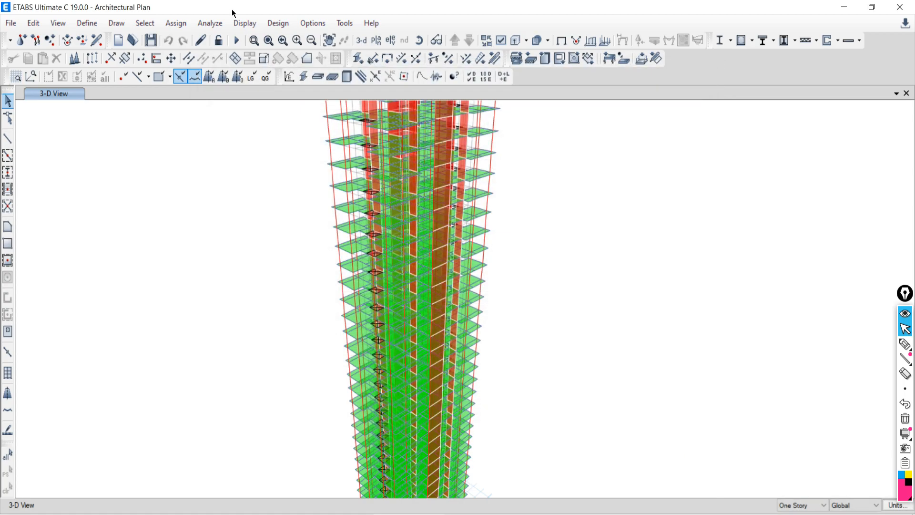
Step: Start ETABS 2016 from the desktop and open the recent model 006
scroll(433, 309, "down", 7)
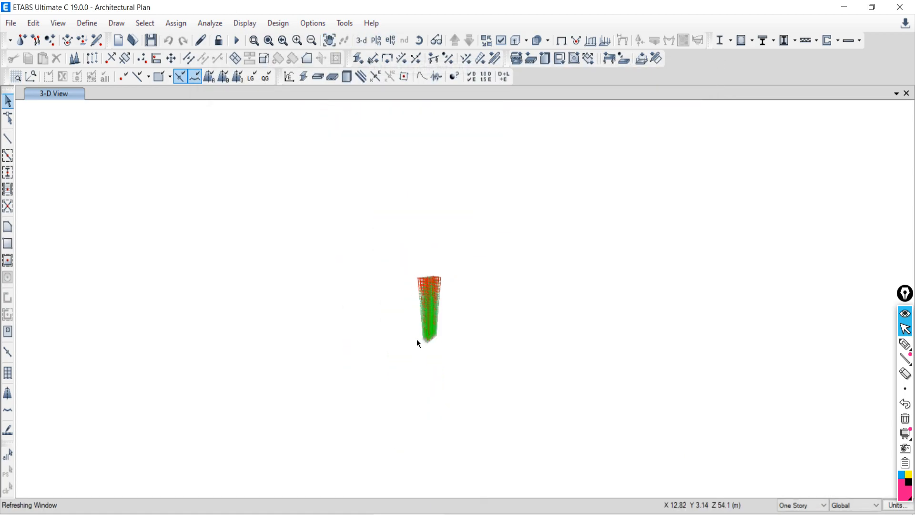
scroll(417, 342, "up", 5)
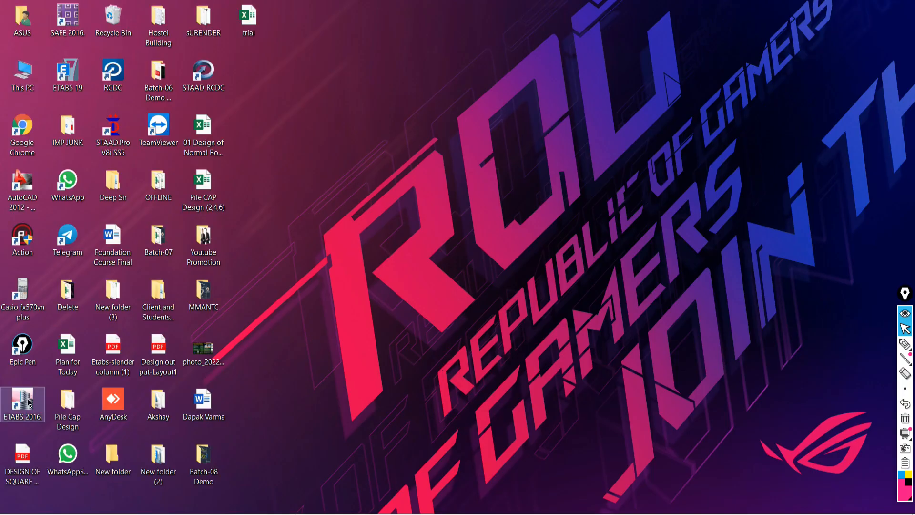
double_click(24, 395)
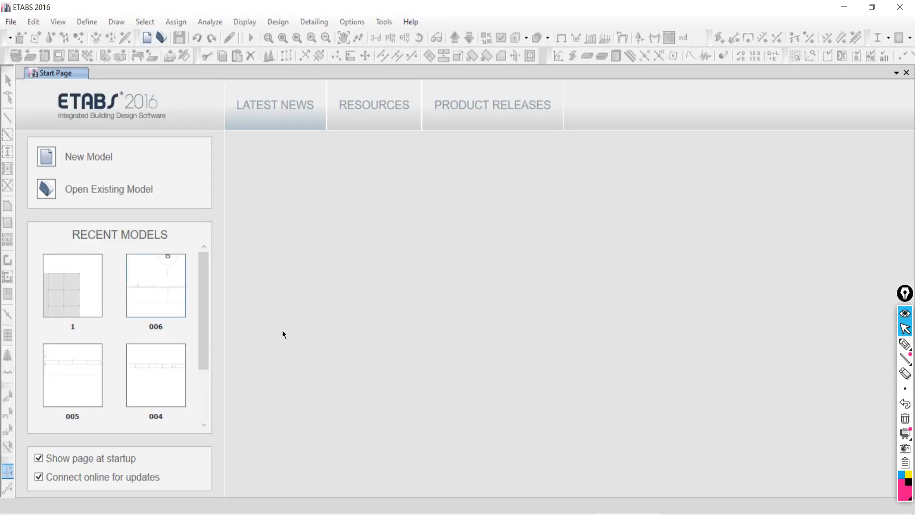
left_click(163, 286)
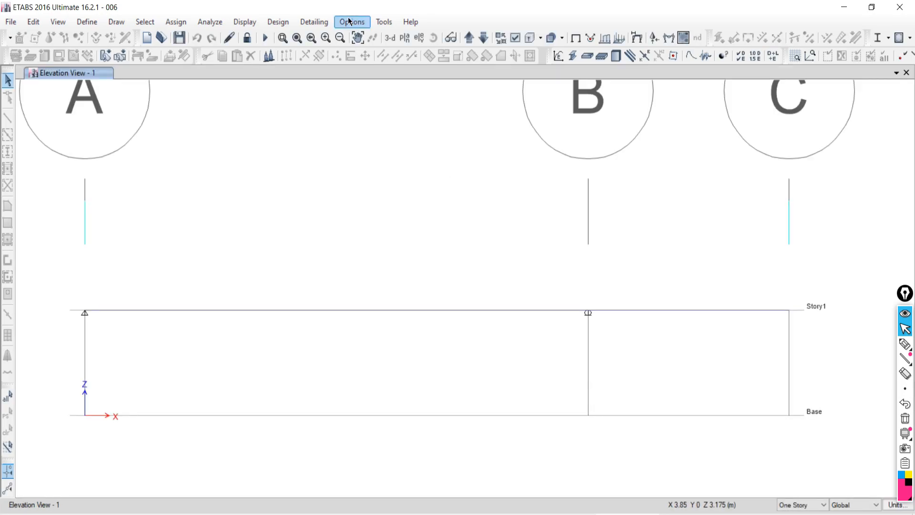
Step: Display the support reactions of the Live load case in tabulated form for the Fz component in the elevation view
left_click(244, 22)
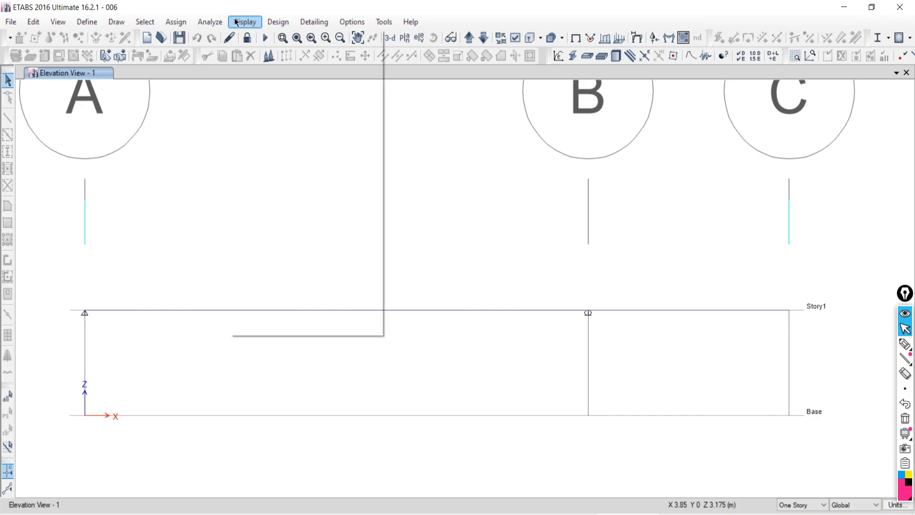
mouse_move(264, 94)
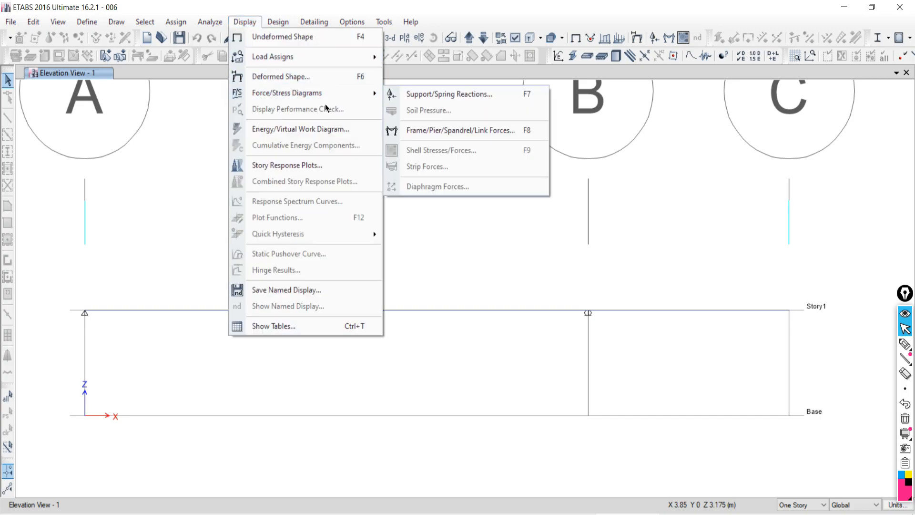
left_click(439, 94)
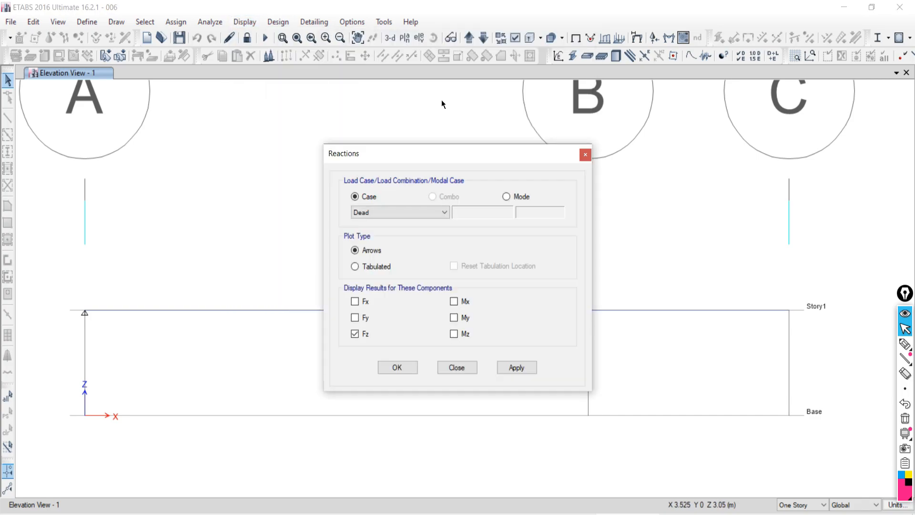
left_click(373, 211)
left_click(371, 232)
left_click(355, 266)
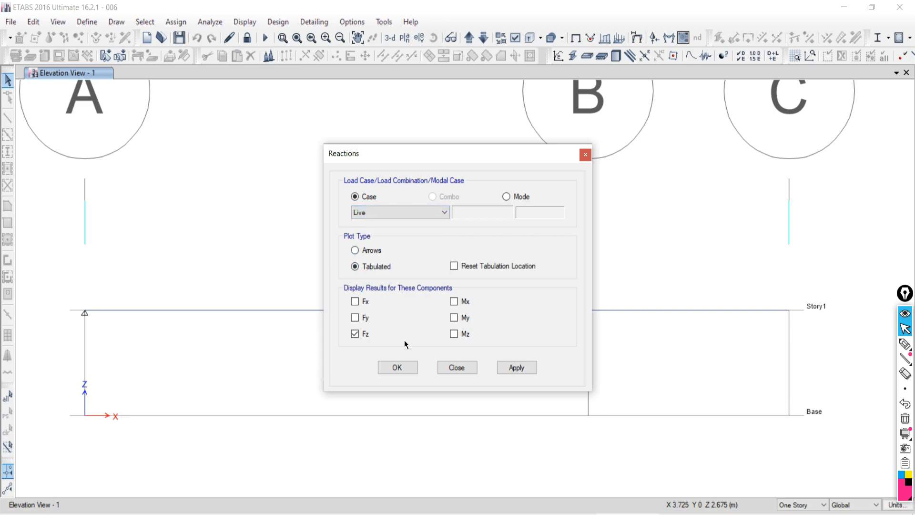
left_click(516, 367)
left_click(469, 368)
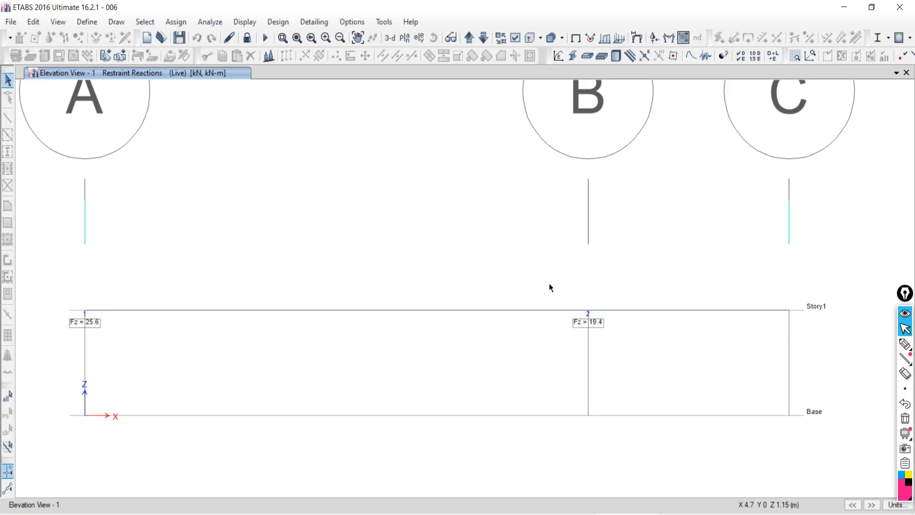
Step: Set the decimal places of the Force display unit to 0 and check the Fz reaction labels in the elevation
left_click(352, 21)
left_click(362, 35)
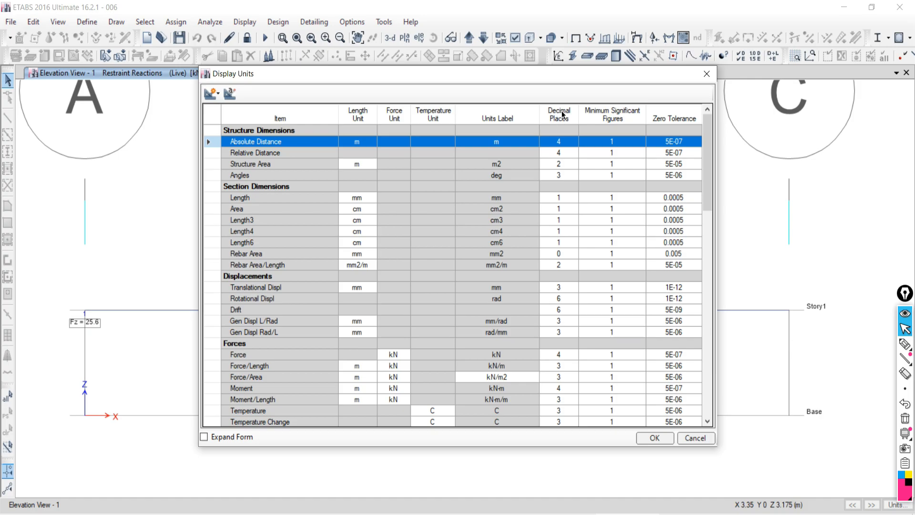
left_click(561, 355)
left_click(560, 355)
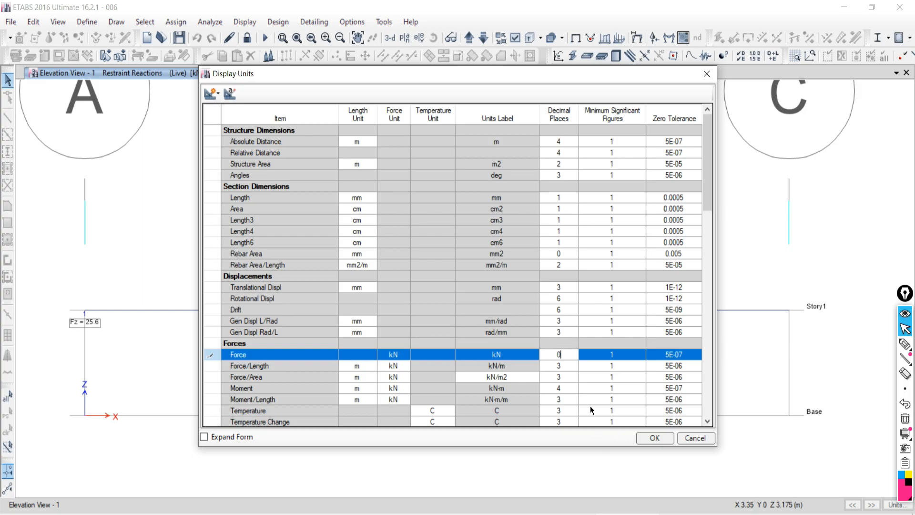
left_click(654, 437)
scroll(548, 331, "down", 1)
scroll(542, 332, "up", 4)
scroll(634, 336, "down", 6)
scroll(634, 336, "up", 3)
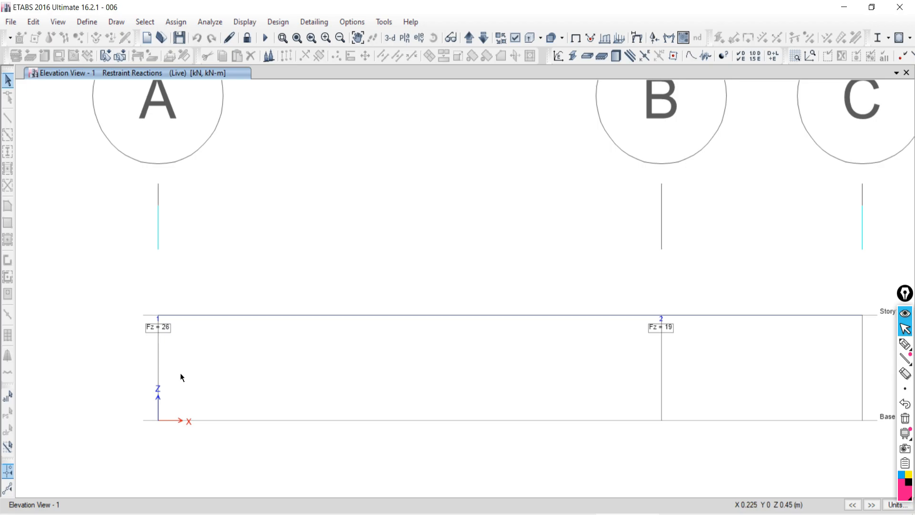
Step: Set the decimal places of the Force display unit to 4 and recheck the Fz reaction labels at the supports
left_click(346, 23)
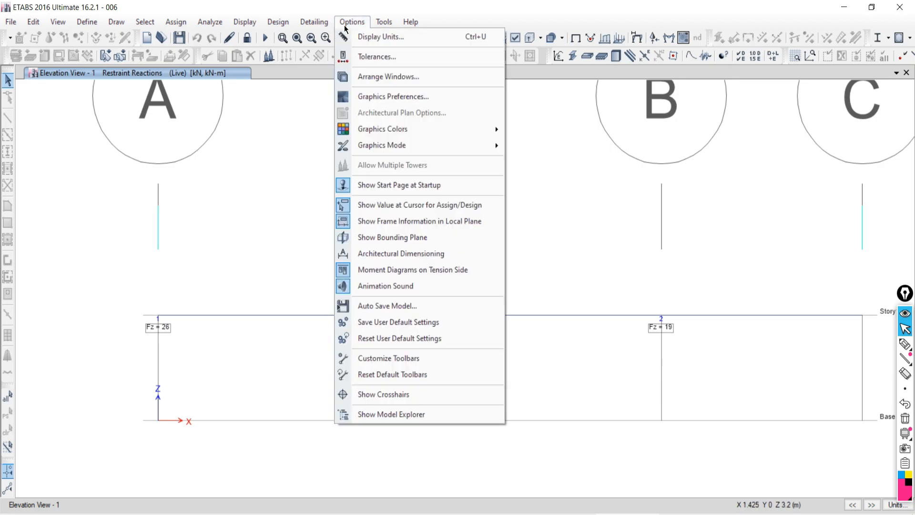
left_click(359, 37)
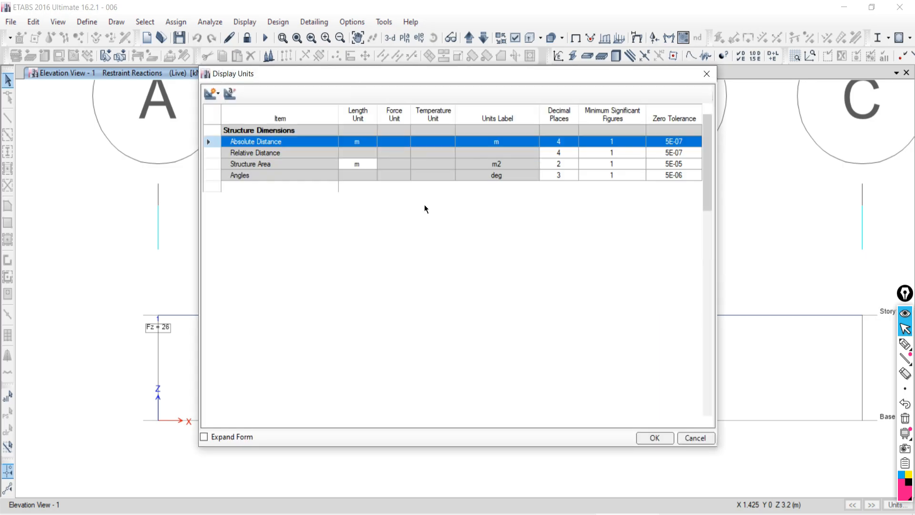
scroll(367, 314, "down", 3)
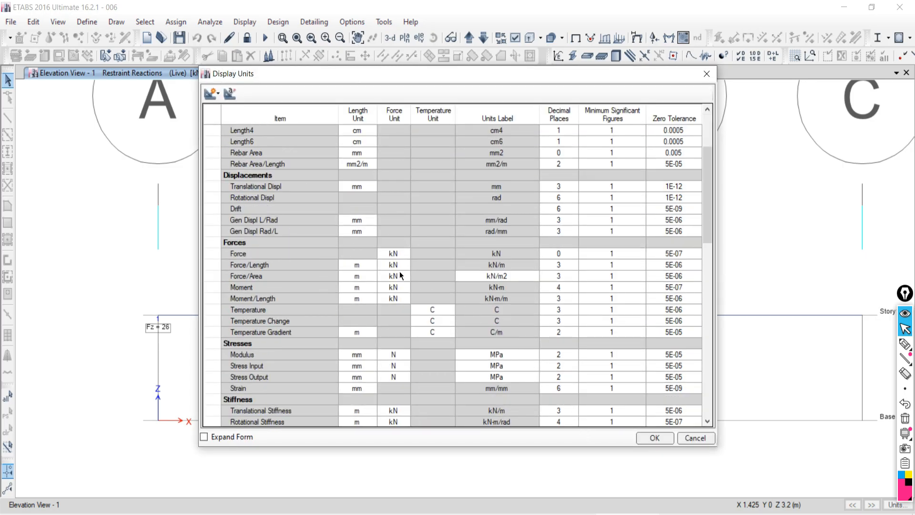
scroll(559, 217, "up", 1)
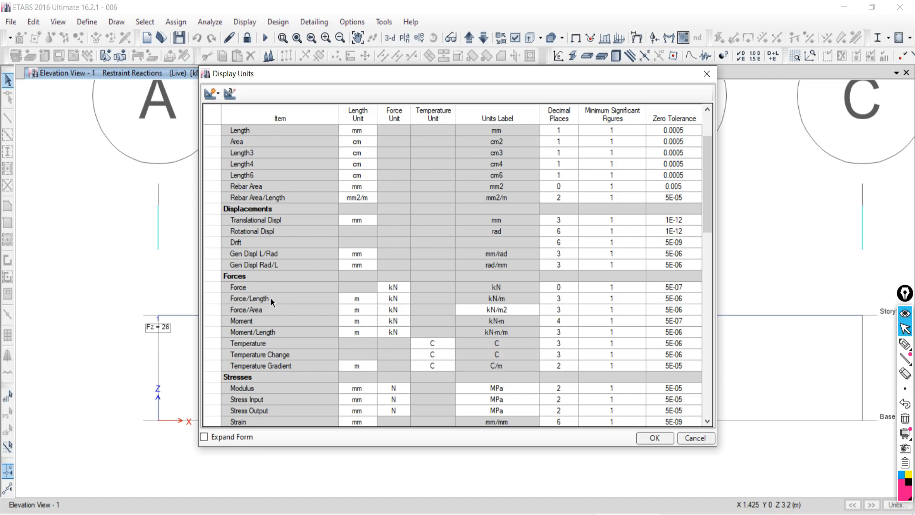
scroll(538, 382, "down", 2)
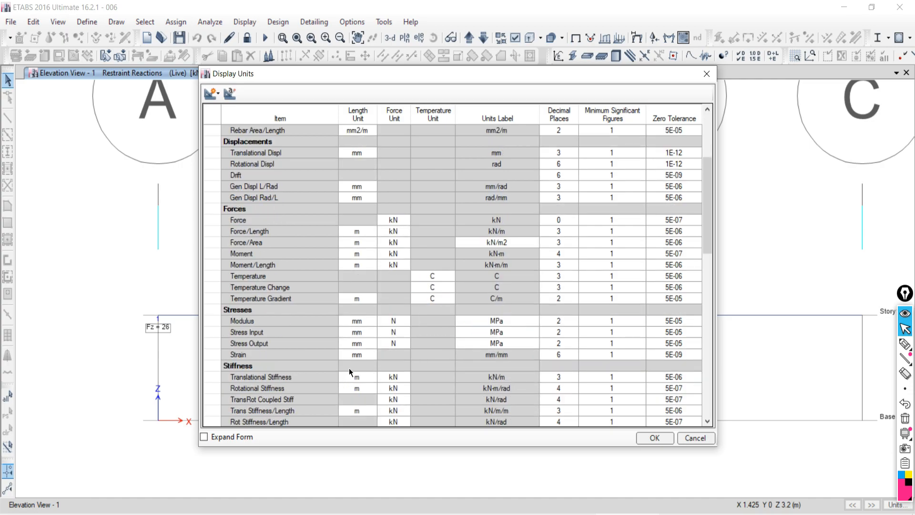
left_click(557, 221)
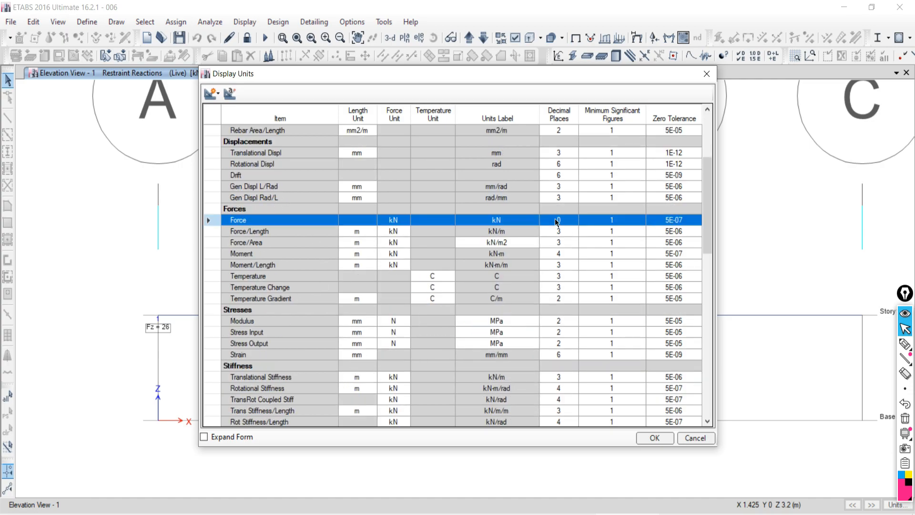
type("4")
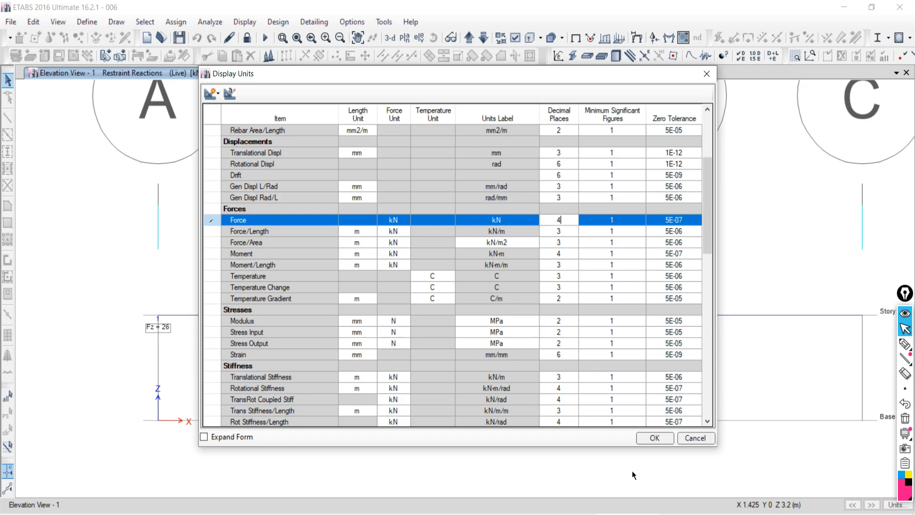
left_click(660, 442)
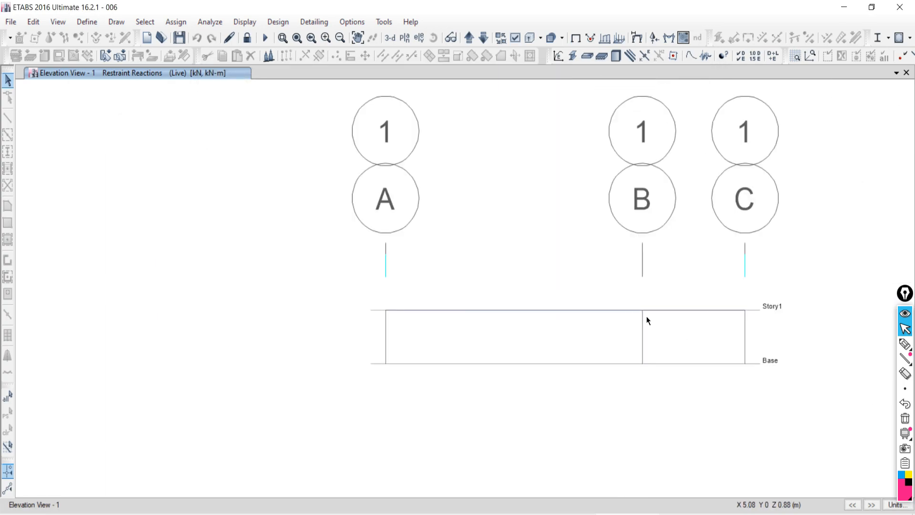
scroll(646, 319, "up", 2)
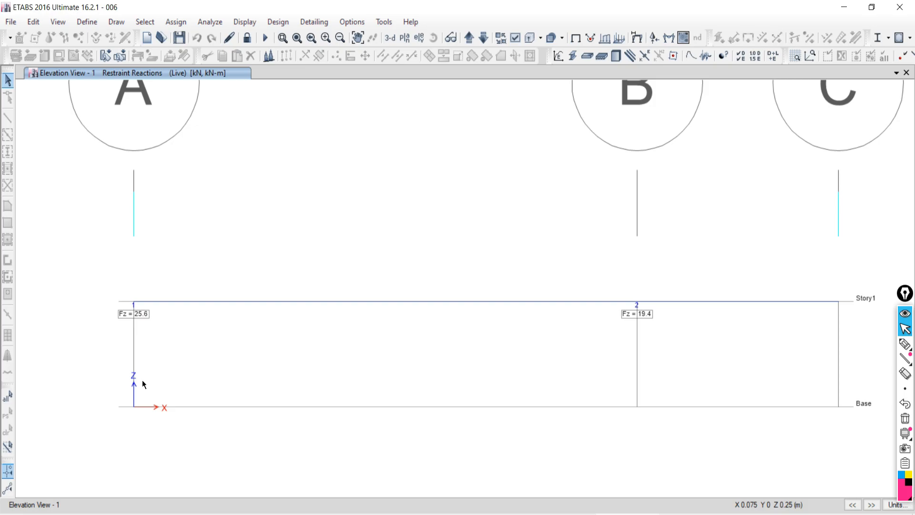
left_click(352, 22)
left_click(747, 346)
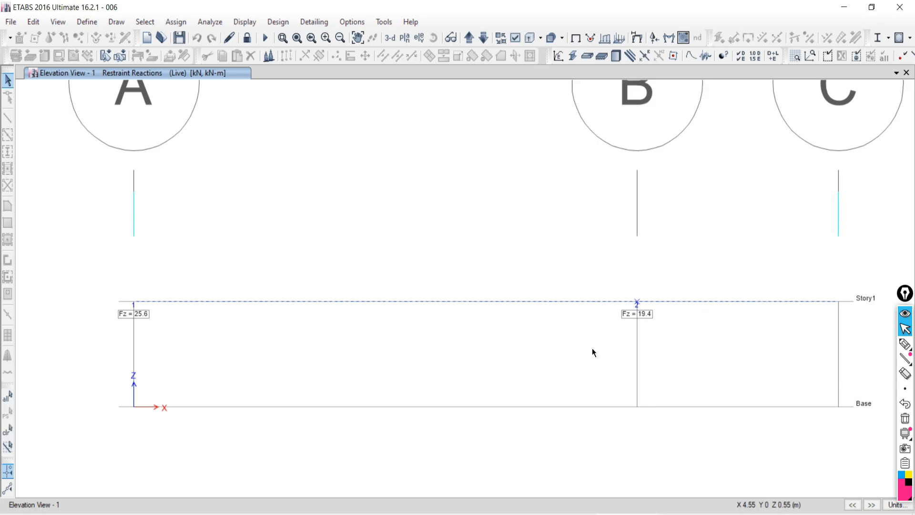
left_click(7, 431)
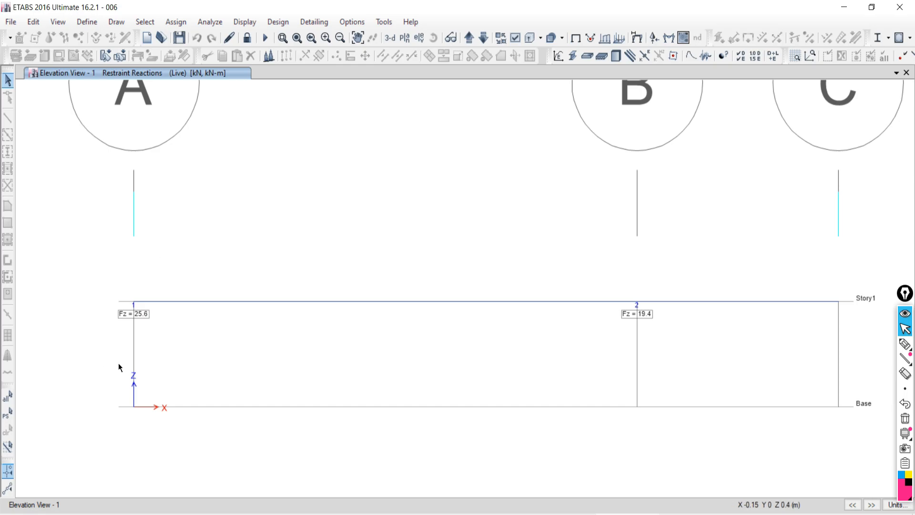
Step: Open the Graphics Preferences, browse the available fonts, styles and sizes, and close the font selection without changing it
left_click(351, 22)
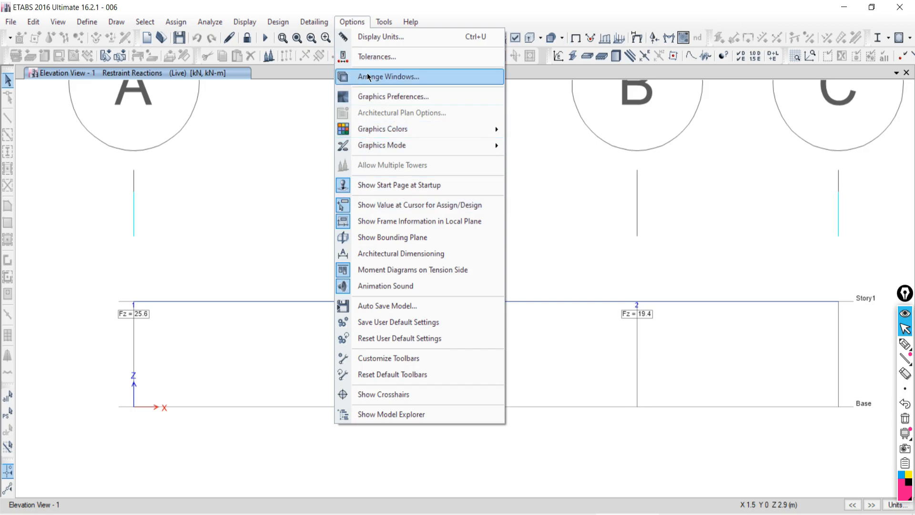
left_click(364, 22)
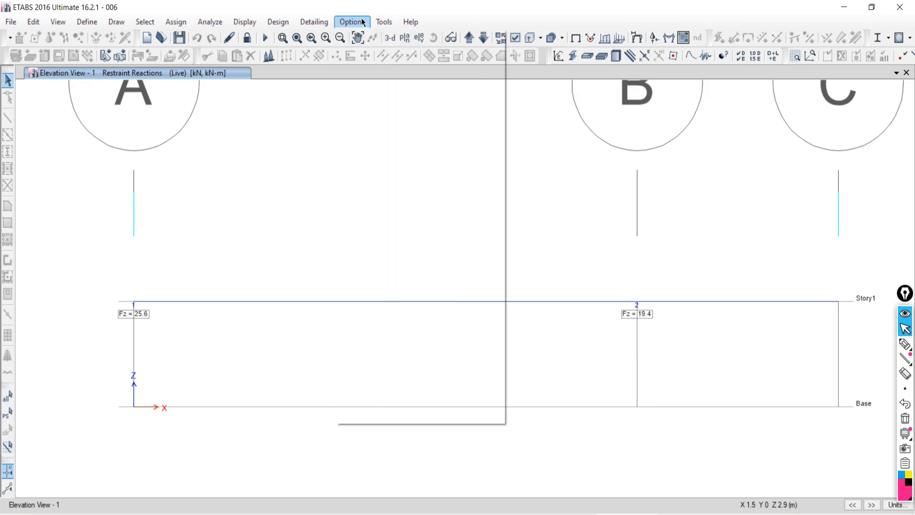
left_click(364, 22)
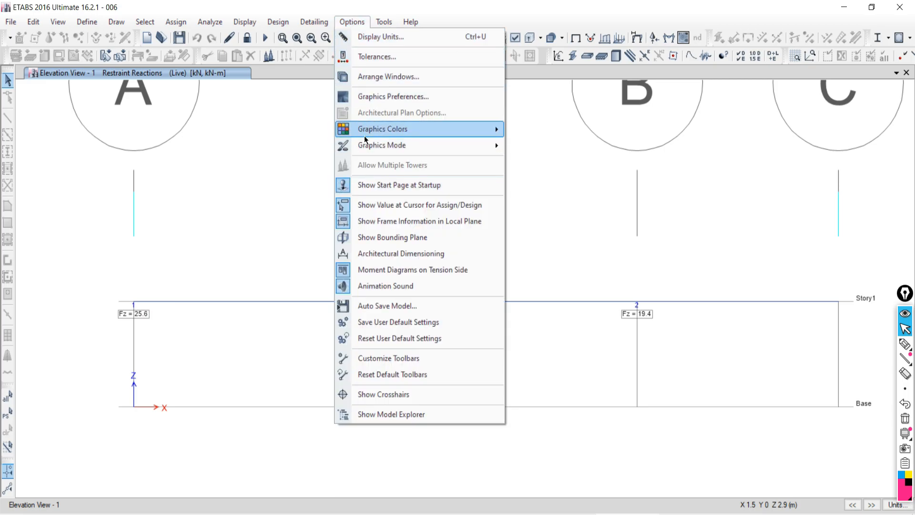
mouse_move(371, 150)
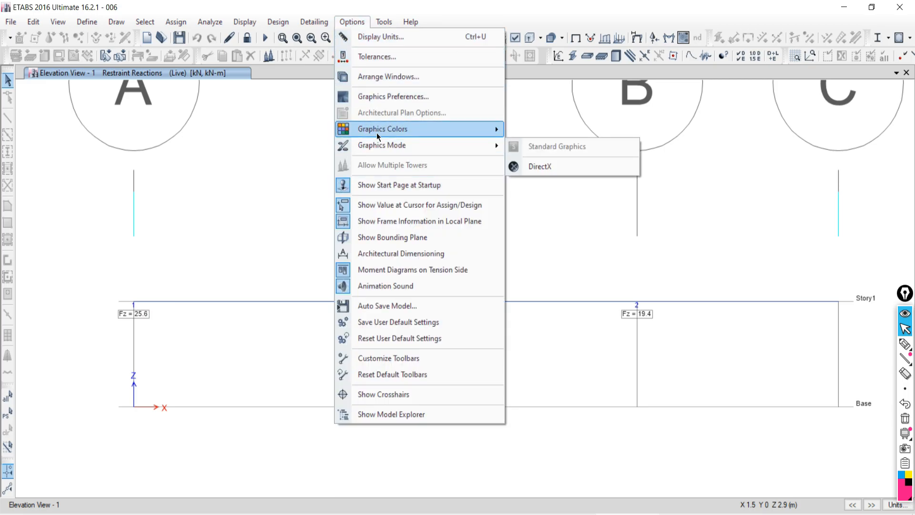
left_click(368, 98)
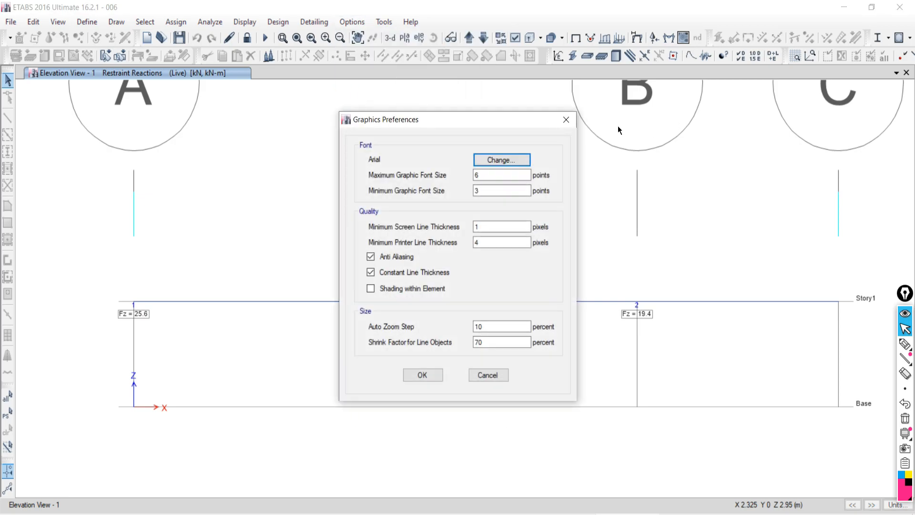
left_click_drag(436, 123, 351, 87)
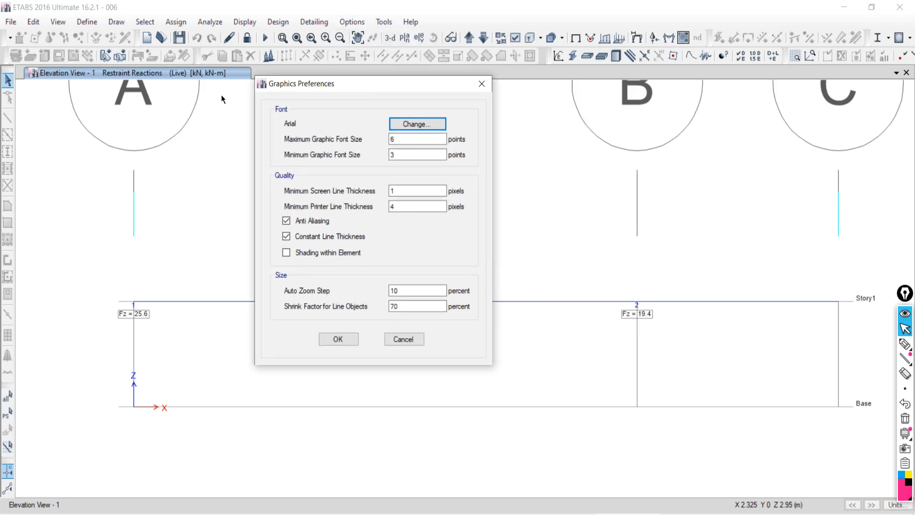
left_click(399, 126)
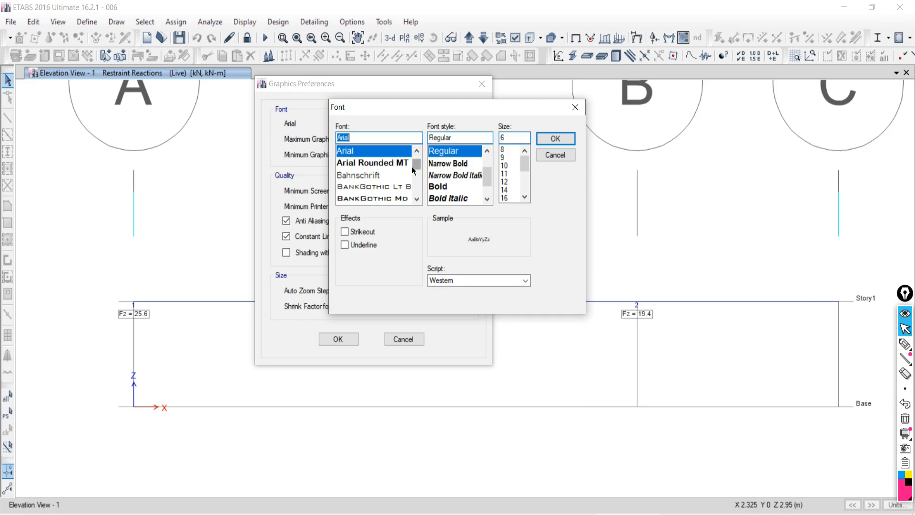
mouse_move(414, 167)
left_mouse_down()
mouse_move(415, 180)
mouse_move(415, 164)
left_mouse_up()
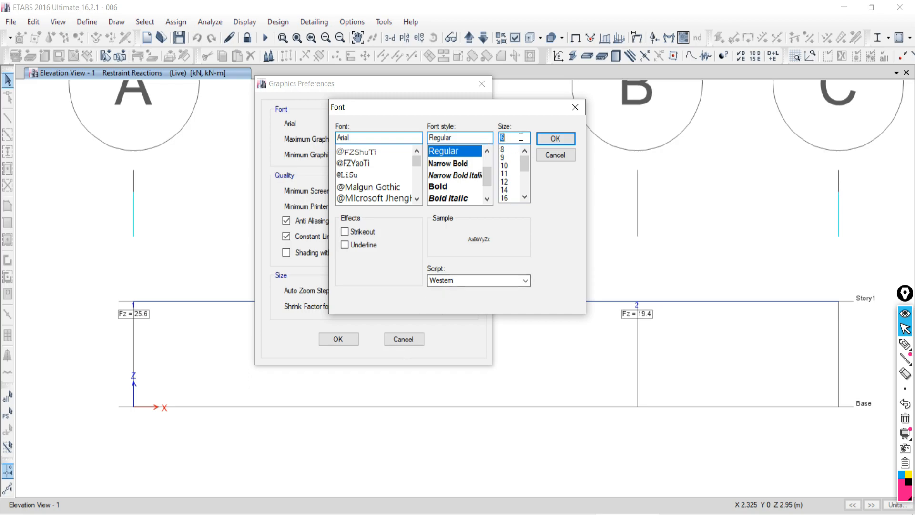
left_click(576, 106)
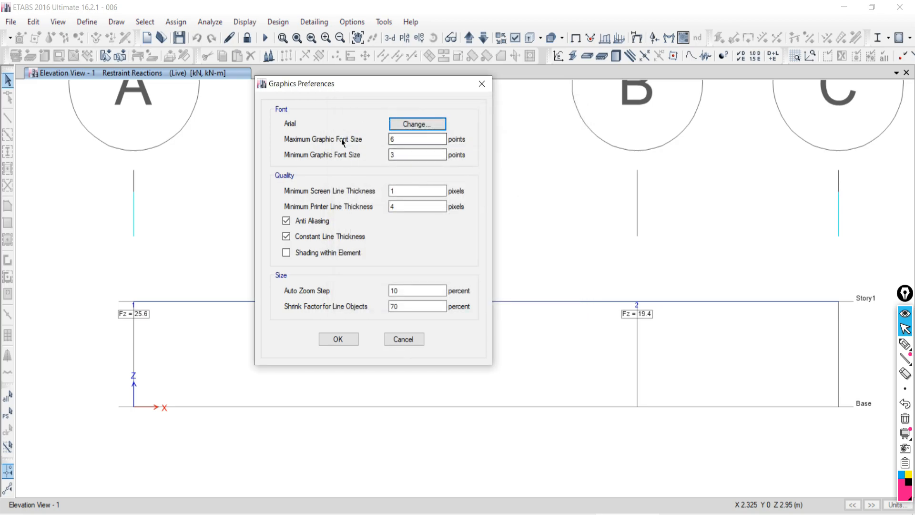
Step: Set the maximum graphic font size to 12 points and check the text size in the elevation view
double_click(396, 138)
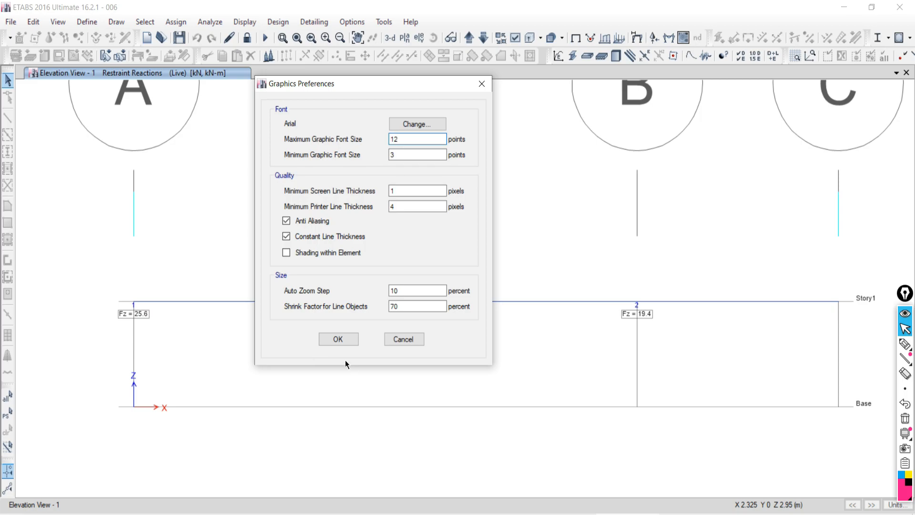
left_click(338, 339)
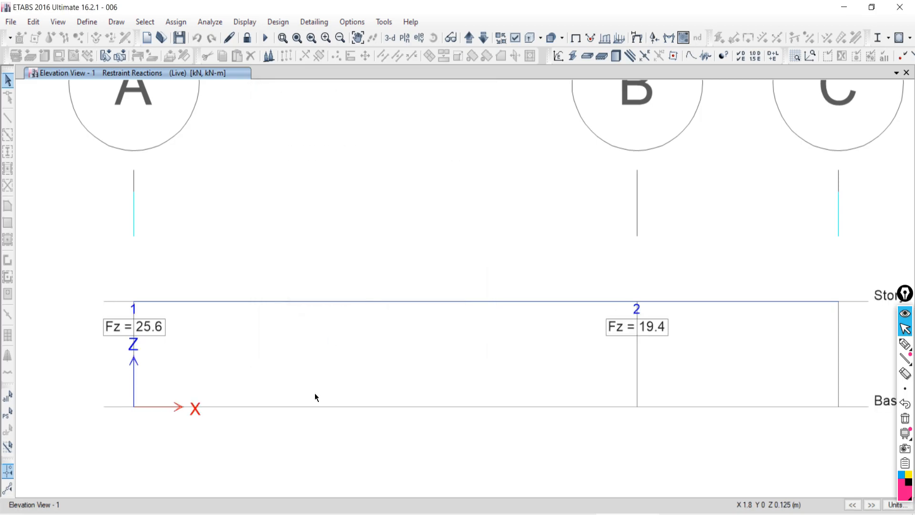
scroll(429, 352, "down", 3)
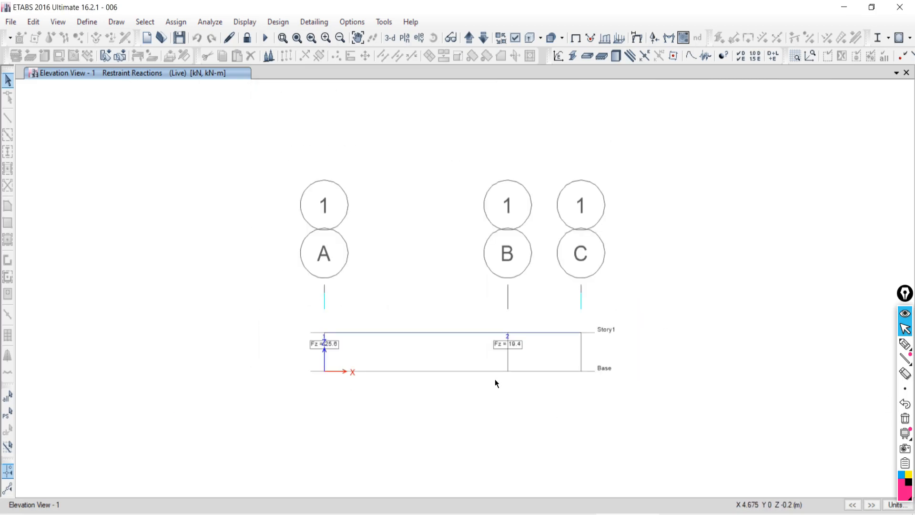
Step: Draw two upward annotation arrows with the pen, reaching the beam line just before support 2 in the elevation
scroll(493, 371, "up", 3)
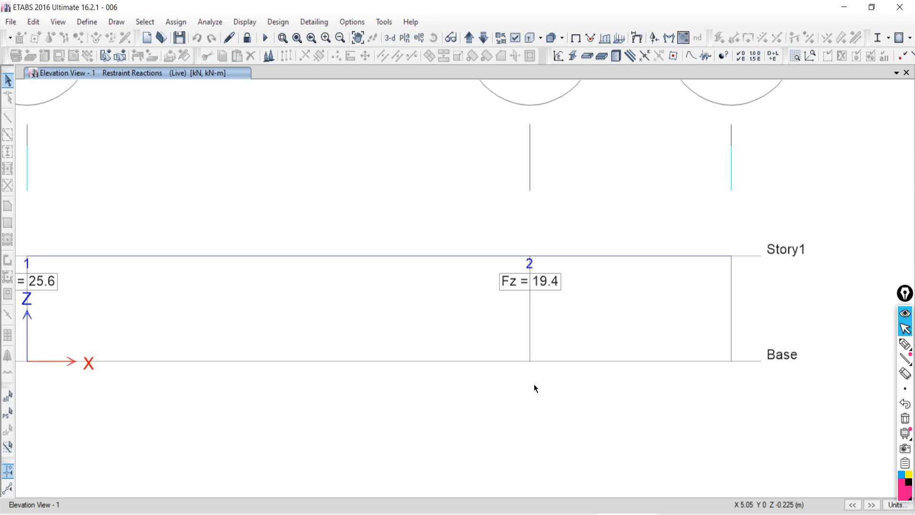
left_click(904, 344)
left_click(904, 344)
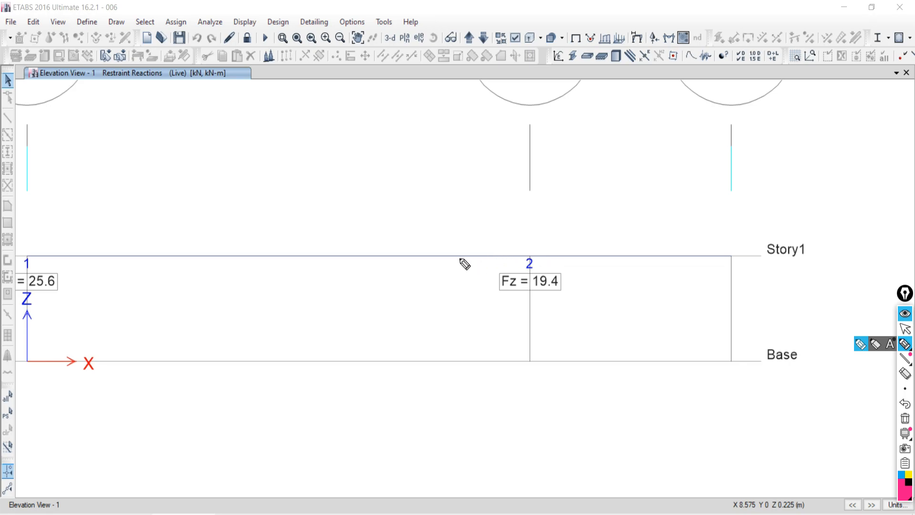
mouse_move(468, 262)
left_mouse_down()
mouse_move(462, 341)
mouse_move(465, 260)
mouse_move(472, 273)
left_mouse_up()
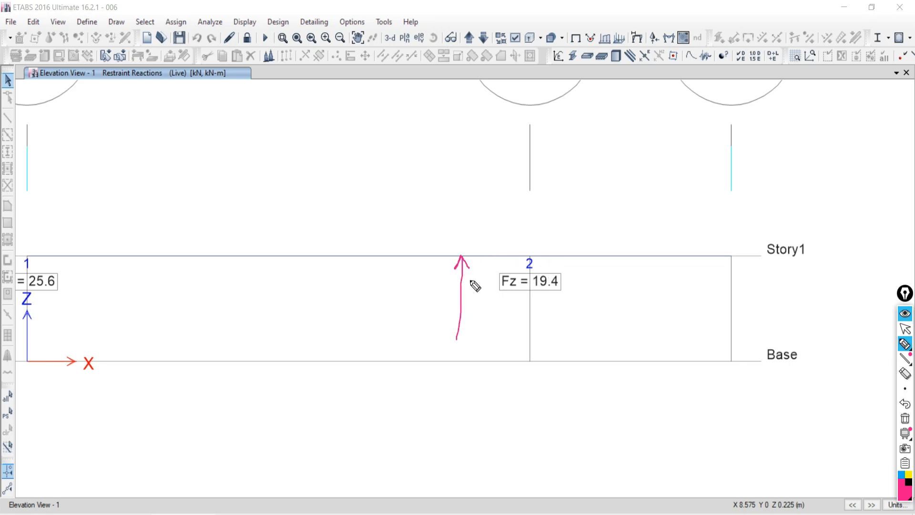
left_click_drag(494, 260, 494, 315)
left_click_drag(492, 263, 503, 265)
Step: Label the two annotation arrows by hand as 20 and 8.3, undoing the first scribbled label
left_click_drag(436, 280, 461, 283)
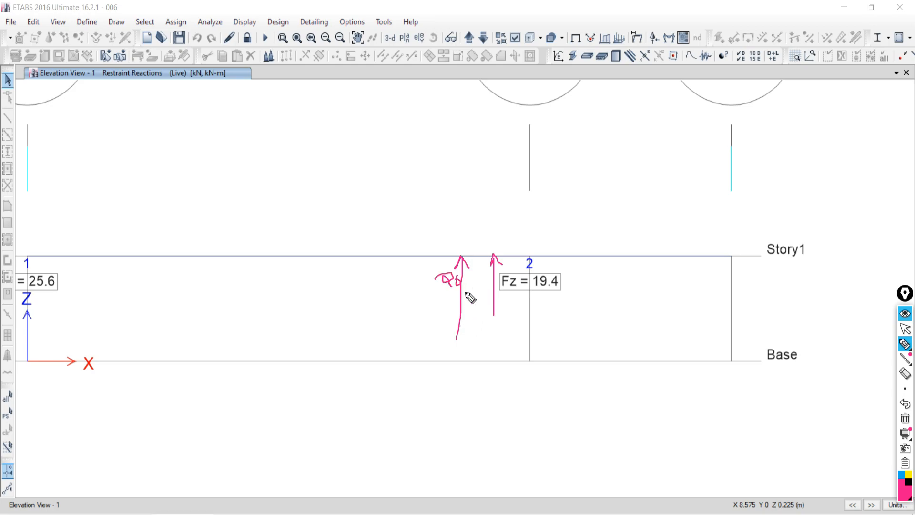
left_click(905, 403)
left_click_drag(487, 272, 502, 279)
mouse_move(437, 289)
left_mouse_down()
mouse_move(453, 291)
mouse_move(453, 317)
left_mouse_up()
mouse_move(465, 285)
left_mouse_down()
mouse_move(462, 314)
mouse_move(466, 300)
left_mouse_up()
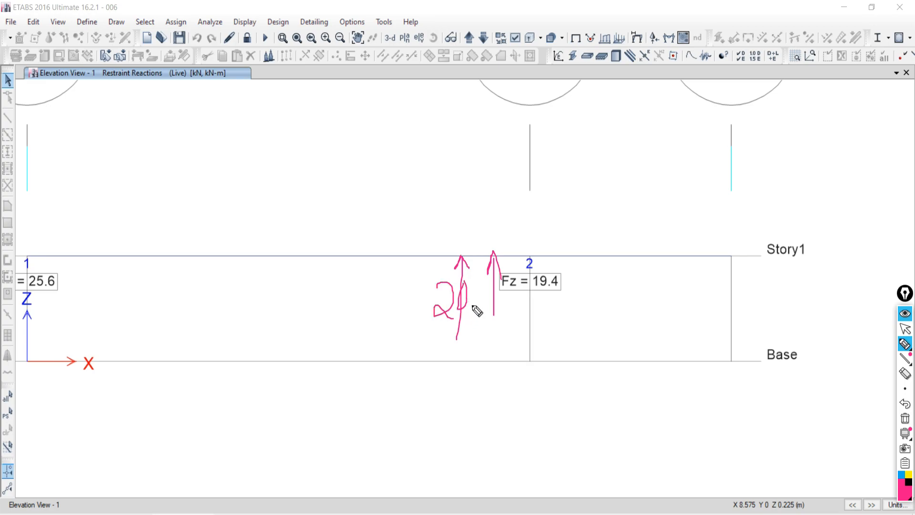
mouse_move(487, 308)
left_mouse_down()
mouse_move(487, 323)
mouse_move(496, 313)
mouse_move(507, 332)
mouse_move(519, 329)
mouse_move(505, 340)
left_mouse_up()
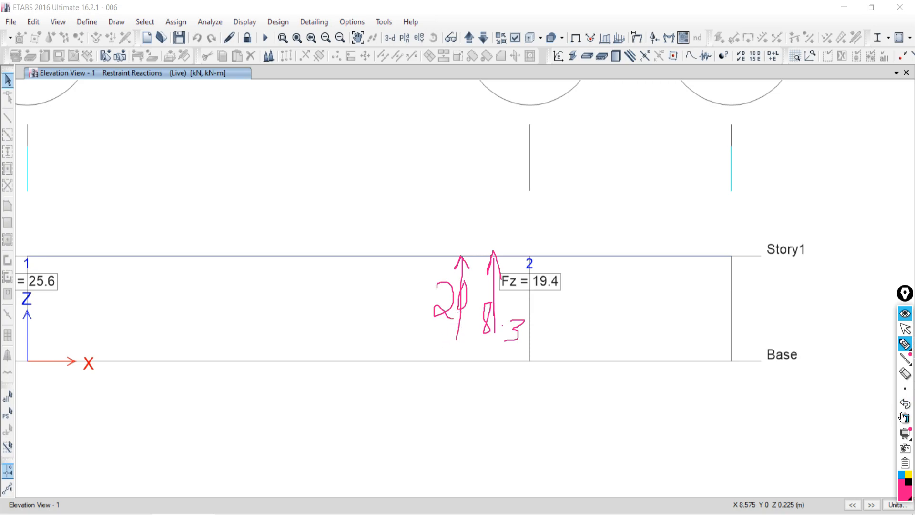
Step: Clear all the pen annotations, undo the clearing, and return to the normal pointer
left_click(908, 421)
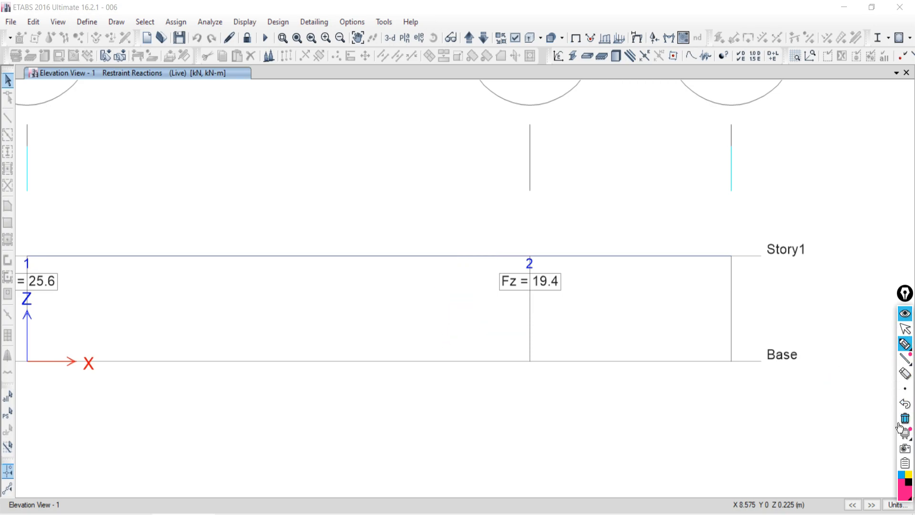
left_click(908, 409)
left_click(906, 329)
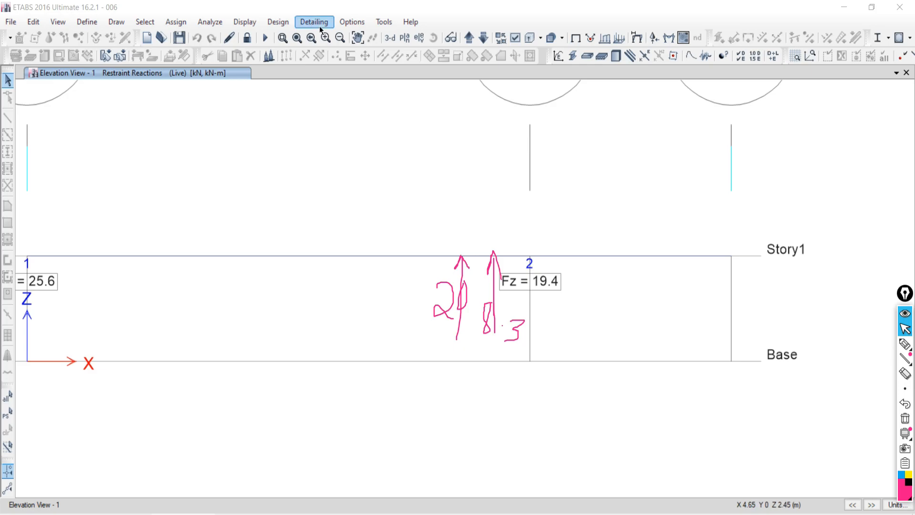
Step: Set the maximum graphic font size to 3 points and check how the labels scale in the elevation
left_click(353, 21)
left_click(365, 96)
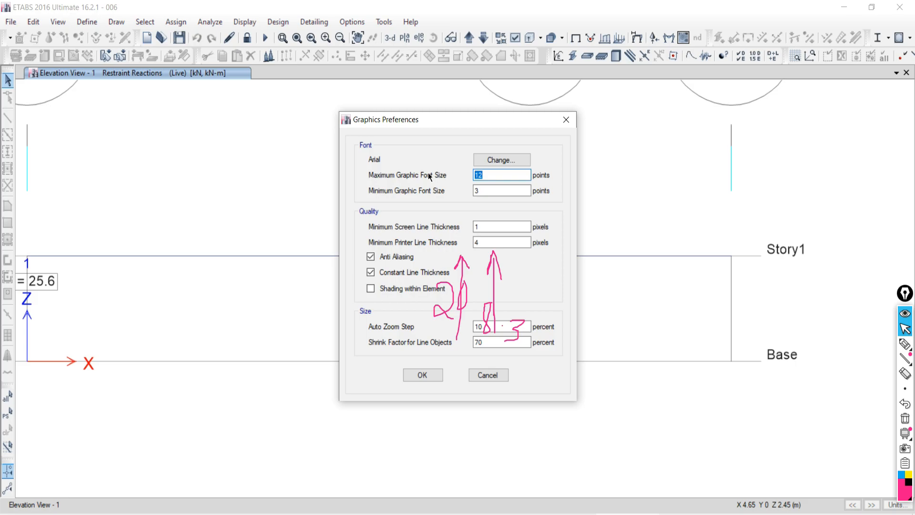
left_click(415, 374)
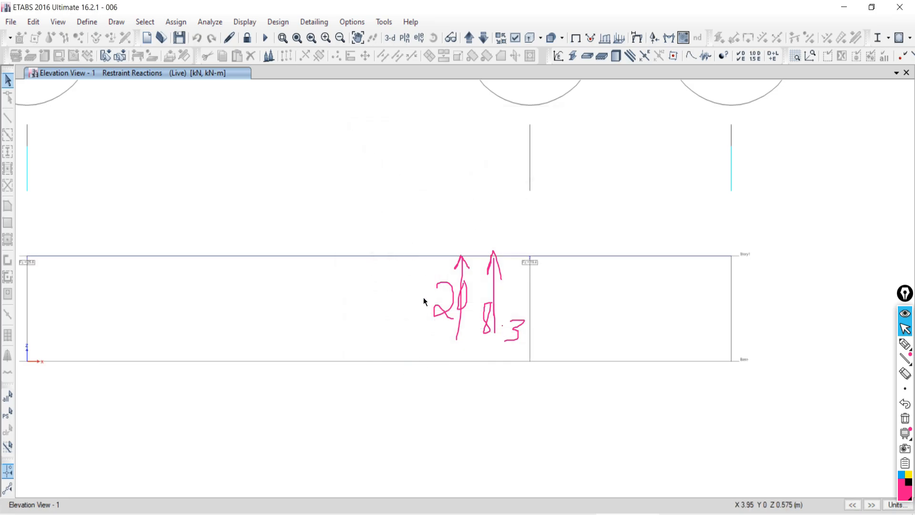
scroll(541, 281, "up", 5)
scroll(540, 276, "up", 1)
scroll(492, 85, "up", 5)
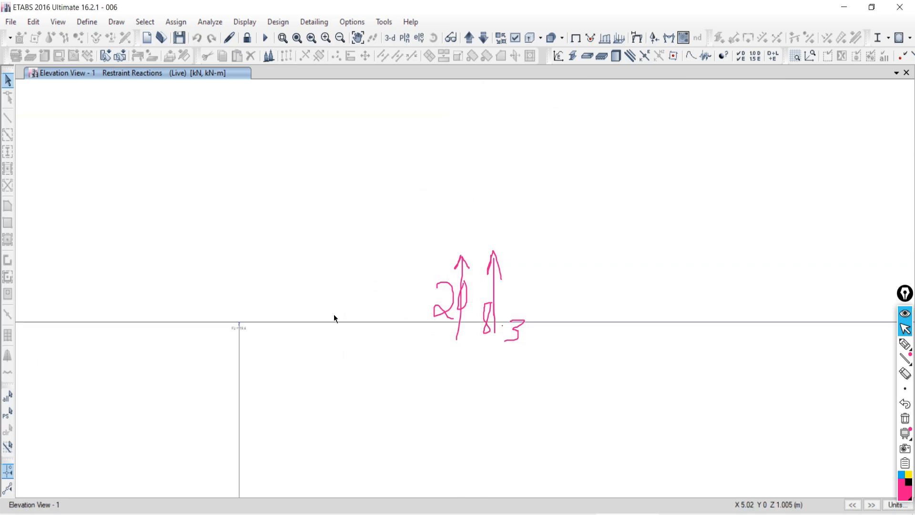
scroll(196, 346, "up", 5)
scroll(472, 176, "down", 5)
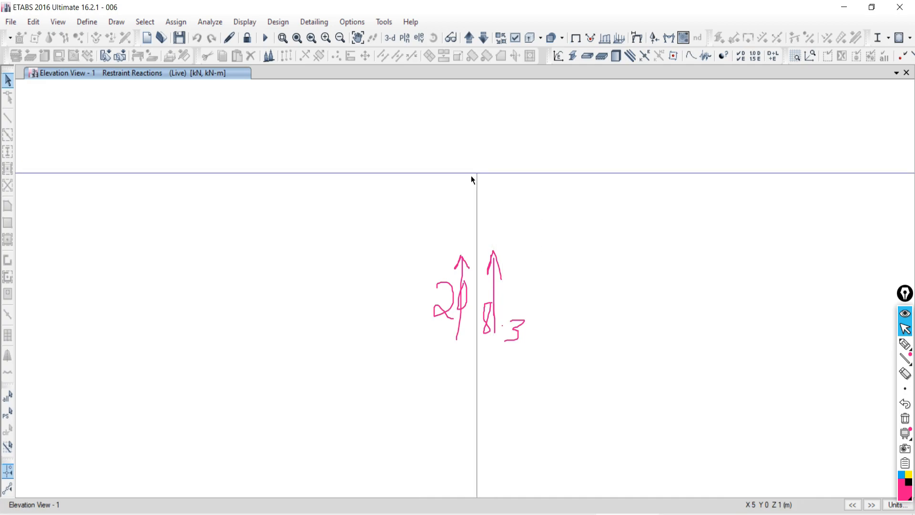
scroll(471, 186, "down", 4)
scroll(502, 198, "up", 4)
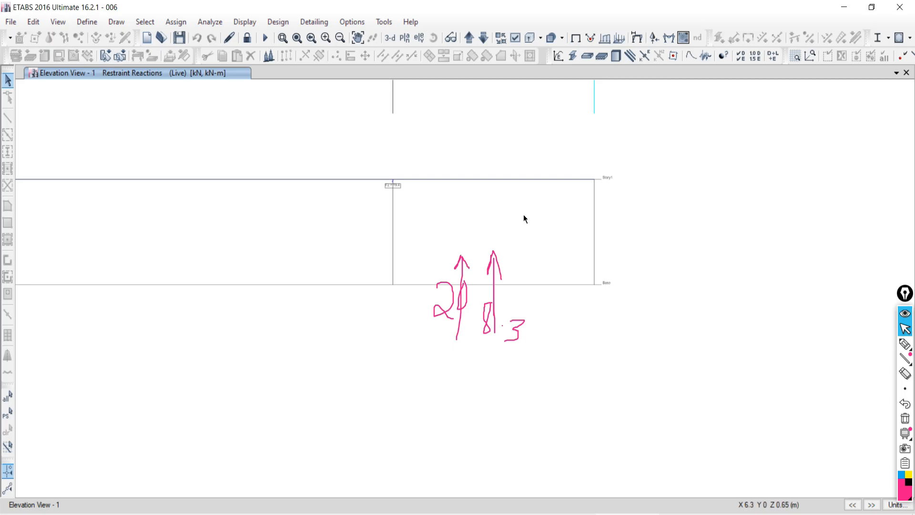
Step: Change the graphic font to BankGothic Md BT, Medium style, with a maximum size of 6 points
left_click(352, 21)
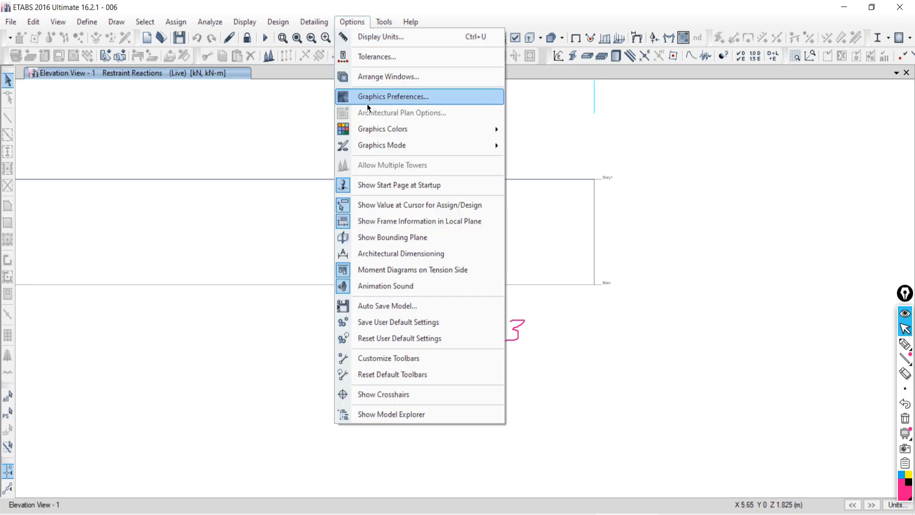
left_click(392, 97)
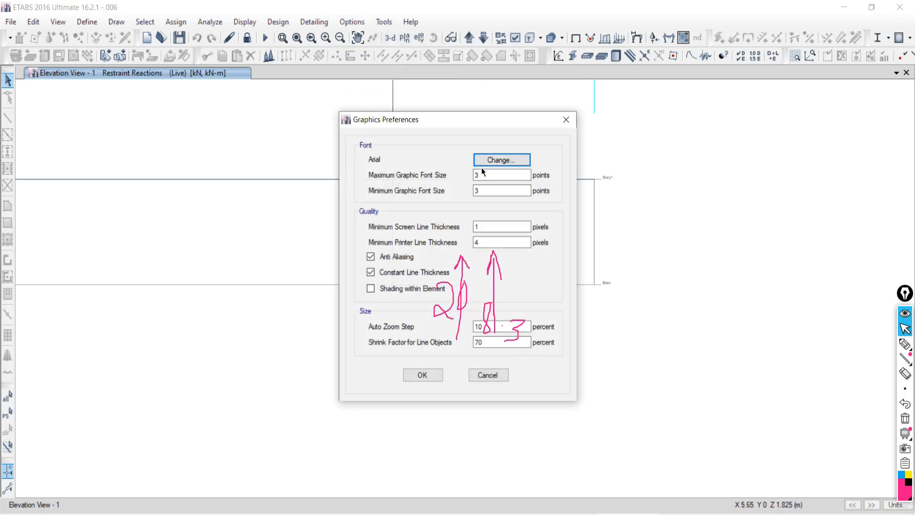
double_click(478, 175)
left_click(500, 160)
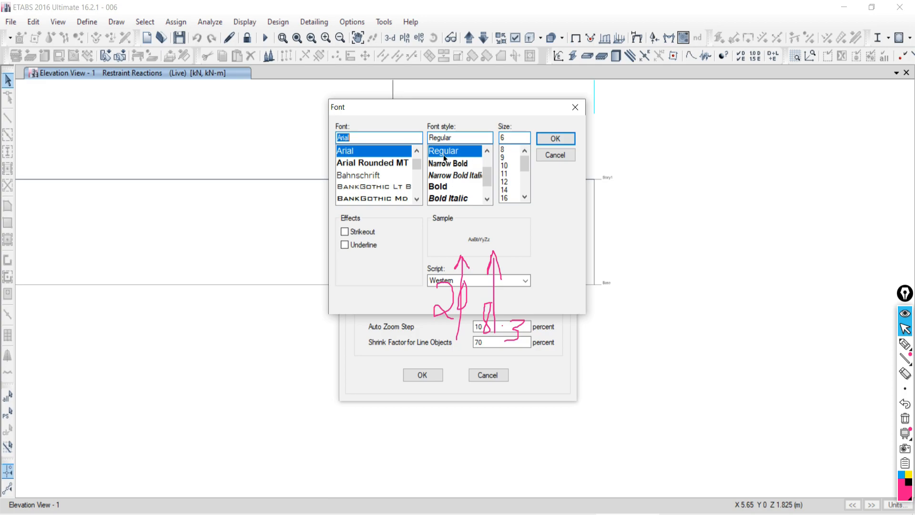
left_click(359, 198)
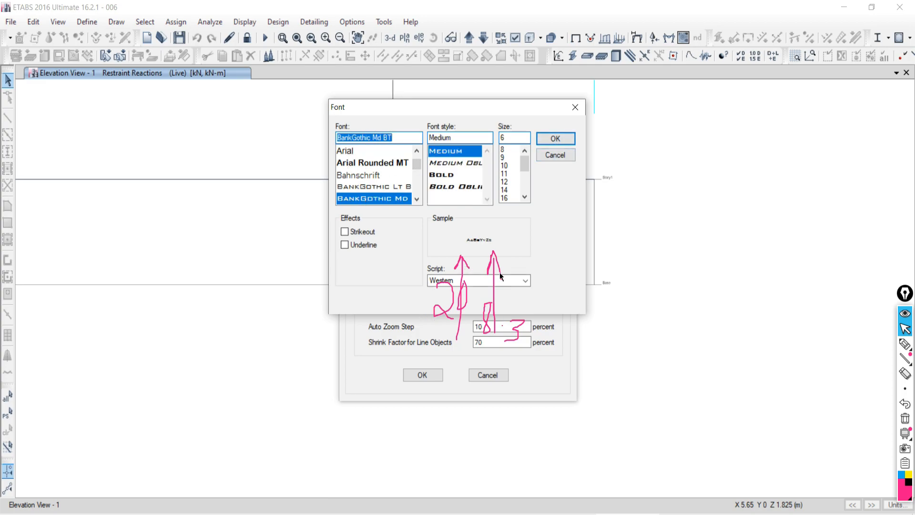
left_click(551, 142)
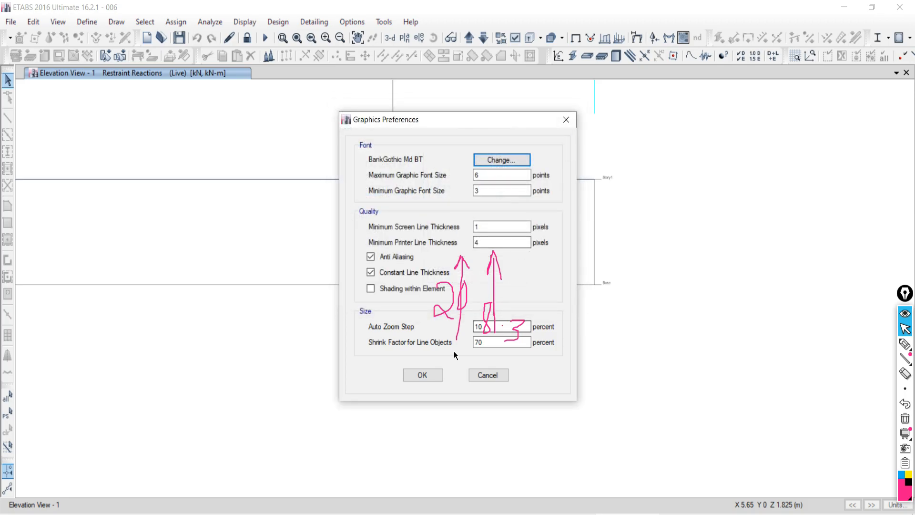
left_click(422, 377)
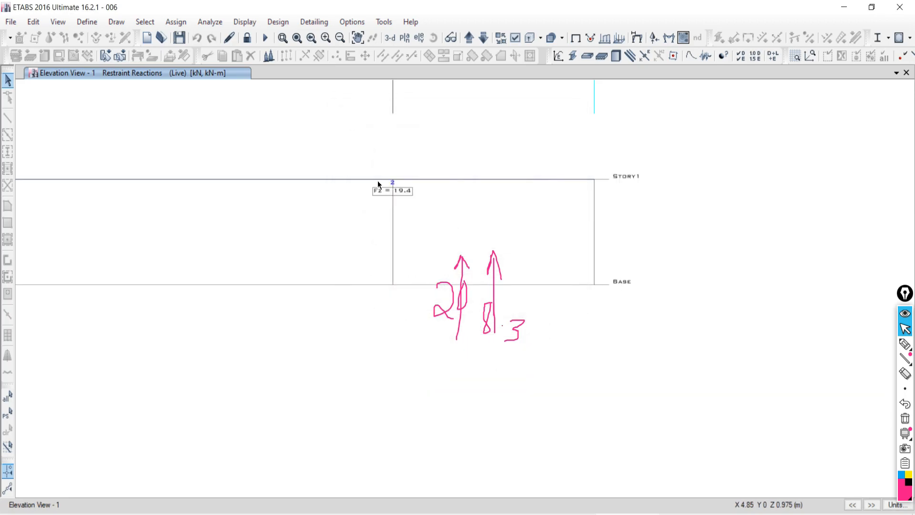
Step: Check the label font at both supports and at the story levels, and clear the pen annotations from the screen
scroll(378, 181, "up", 3)
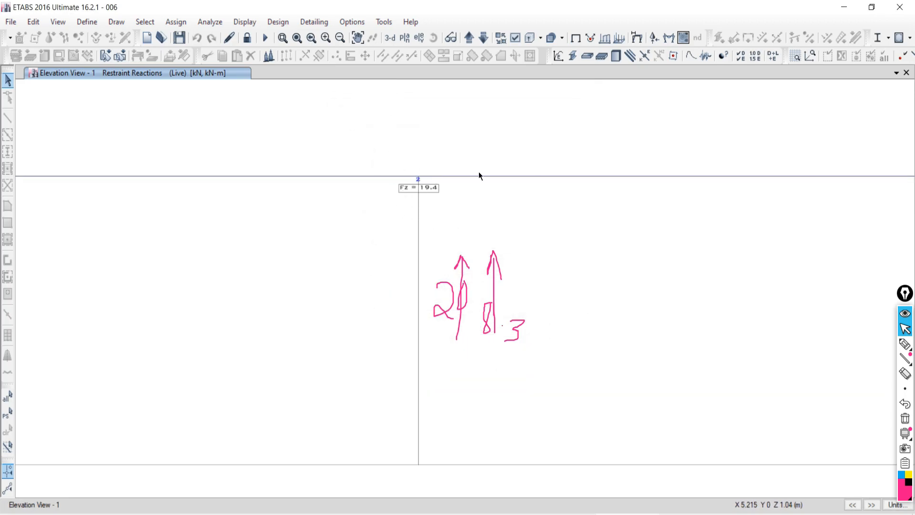
scroll(418, 195, "down", 3)
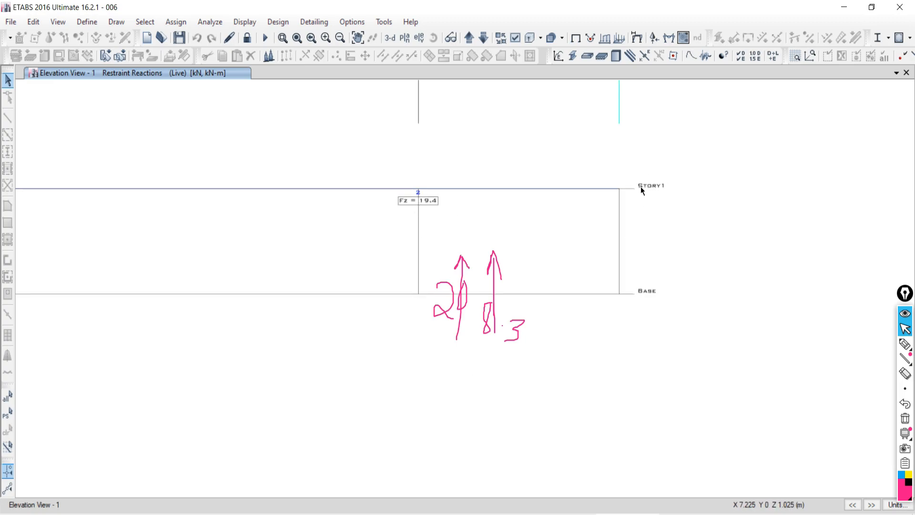
middle_click_drag(367, 227, 482, 245)
middle_click_drag(225, 247, 308, 245)
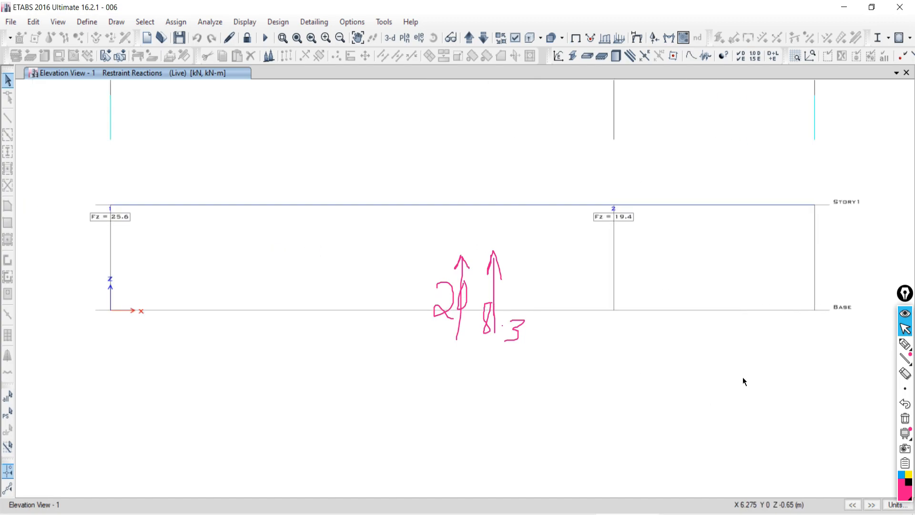
left_click(905, 418)
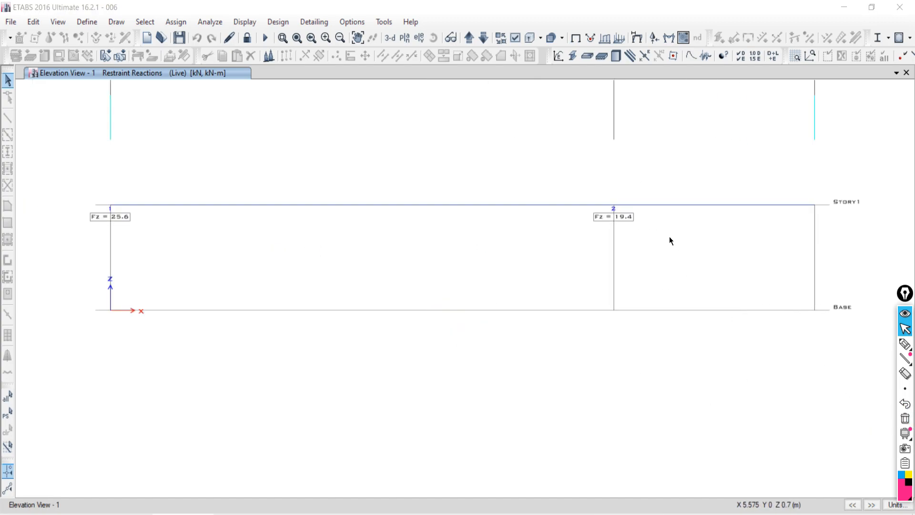
scroll(669, 239, "up", 3)
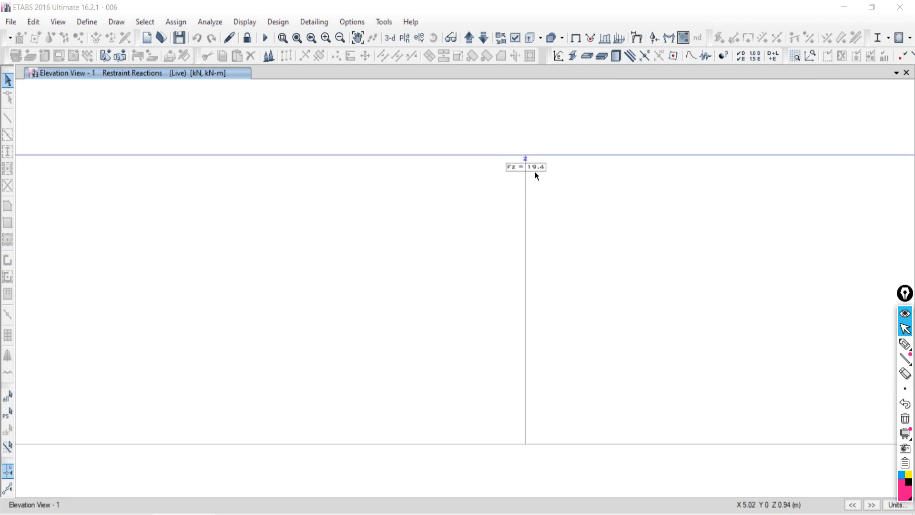
Step: Reopen the font selection in the Graphics Preferences and choose Arial as the graphic font
left_click(352, 21)
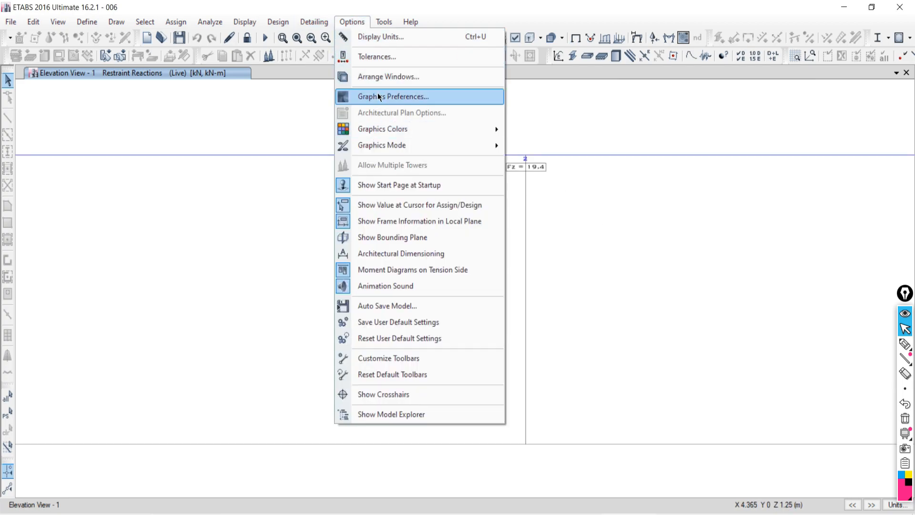
left_click(378, 96)
left_click(488, 162)
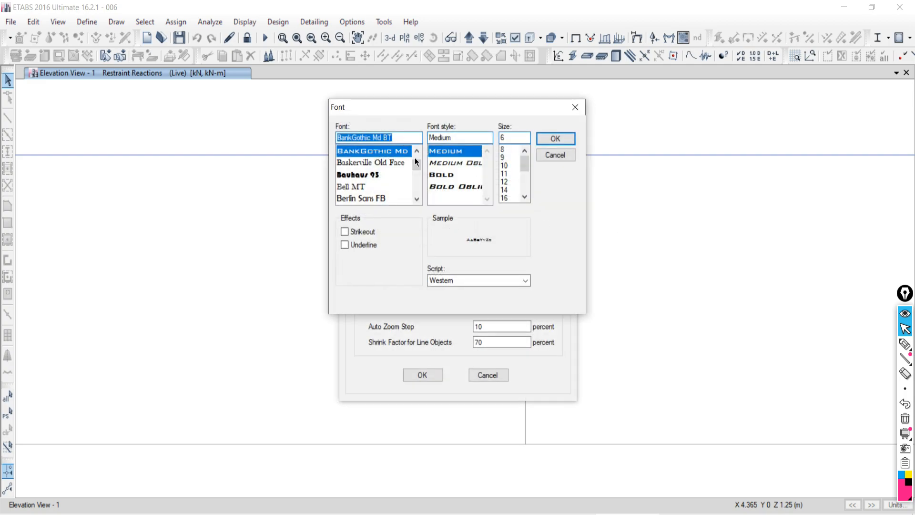
left_click_drag(416, 161, 417, 153)
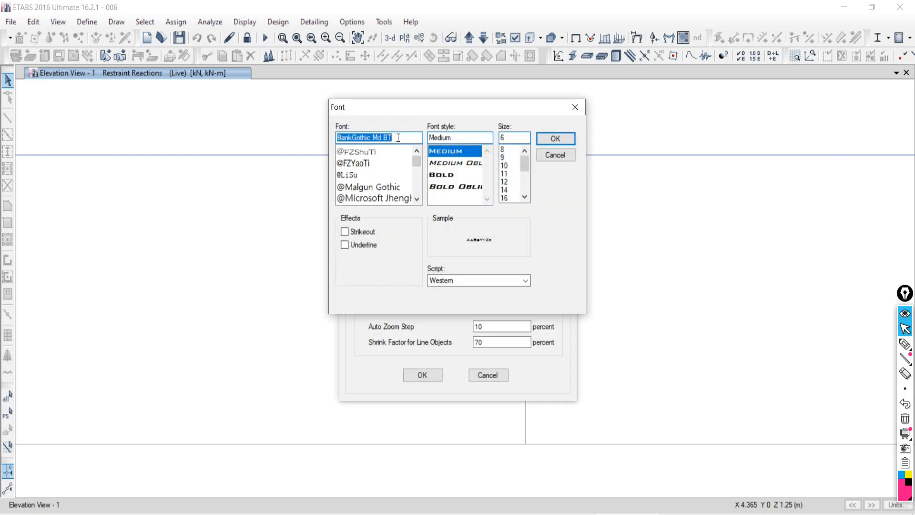
type("are")
key("BackSpace")
type("ial")
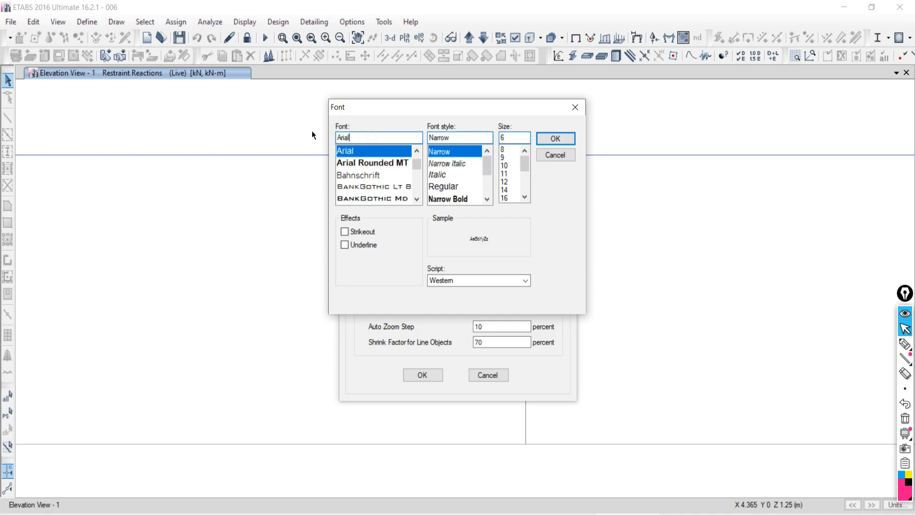
left_click(343, 151)
Step: Set the Arial font style to Regular, apply the graphics preferences, and check the Fz labels at both supports
left_click_drag(486, 165, 486, 172)
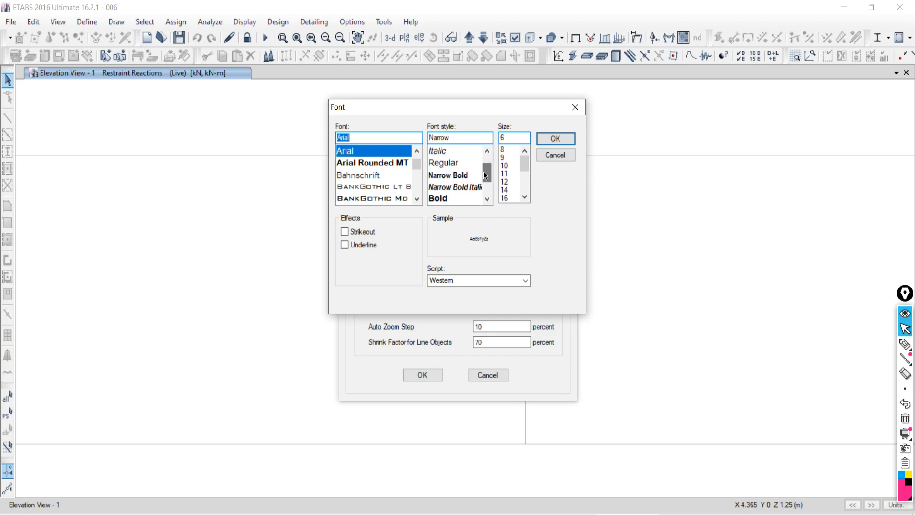
left_click(449, 164)
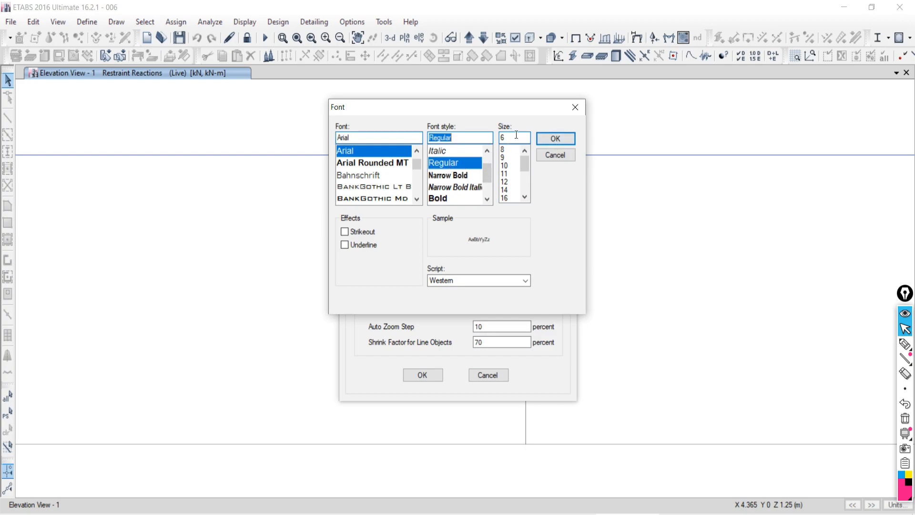
left_click(556, 138)
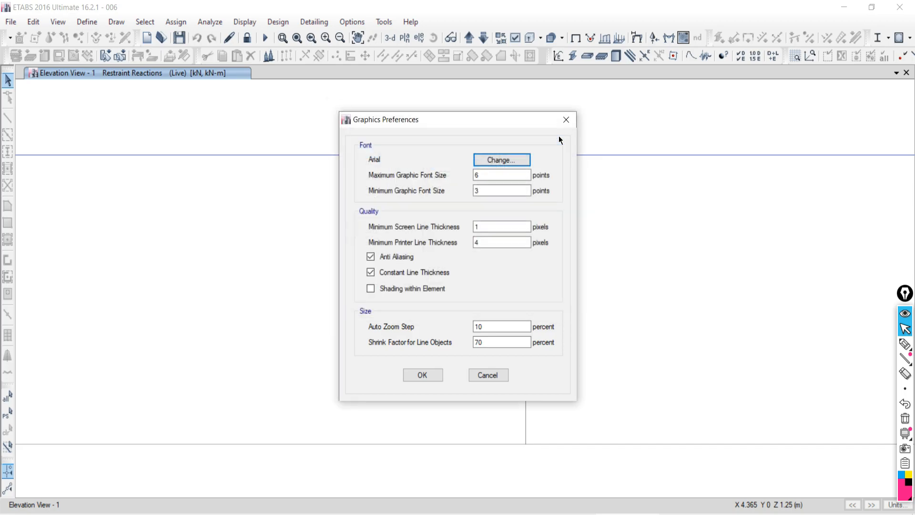
left_click(416, 378)
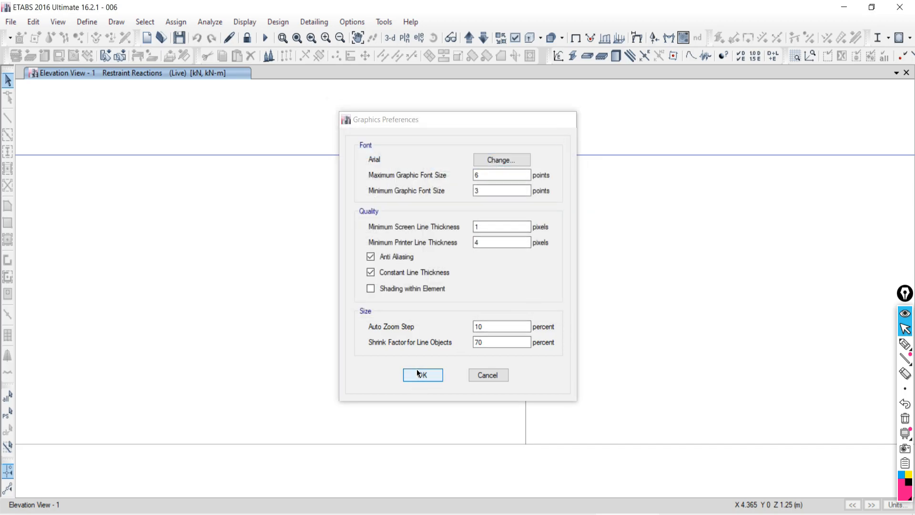
scroll(510, 225, "down", 3)
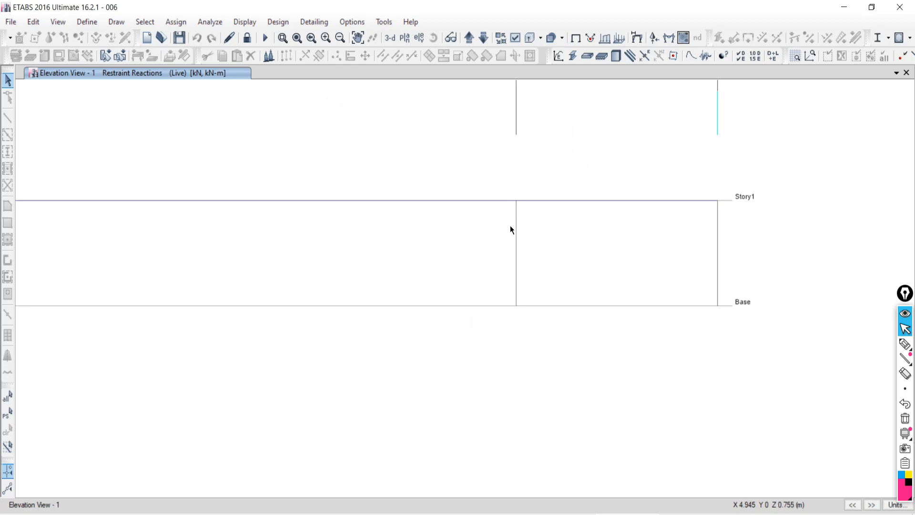
middle_click_drag(403, 227, 506, 246)
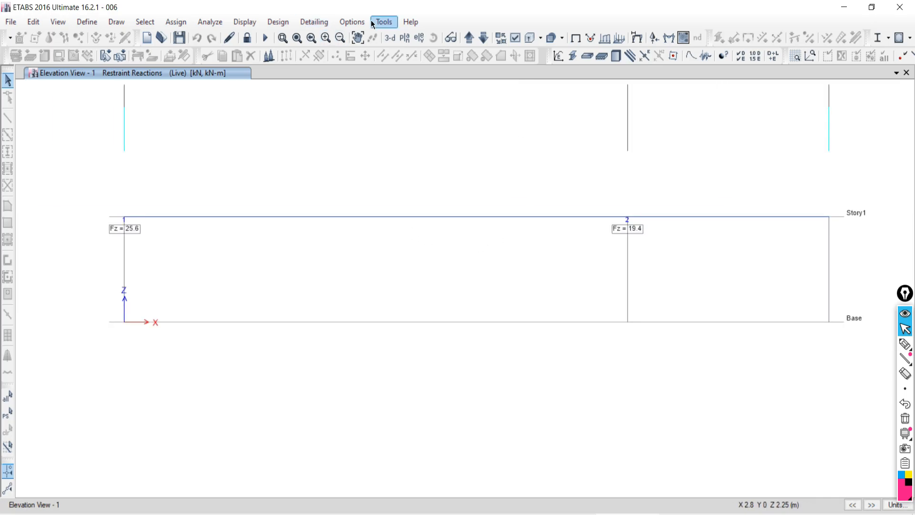
Step: Switch the graphics mode to DirectX and enlarge the elevation to check the reaction arrows at both supports
left_click(351, 22)
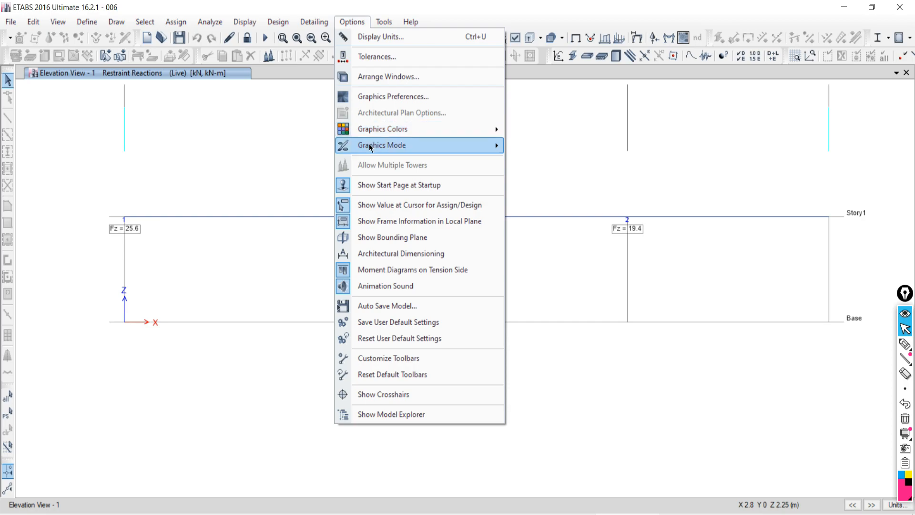
mouse_move(371, 148)
left_click(536, 168)
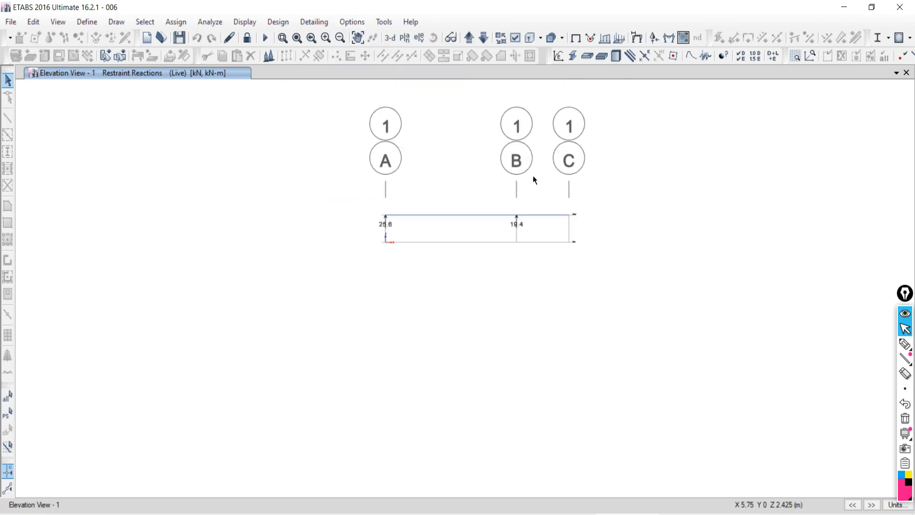
scroll(474, 197, "up", 4)
left_click_drag(132, 241, 143, 279)
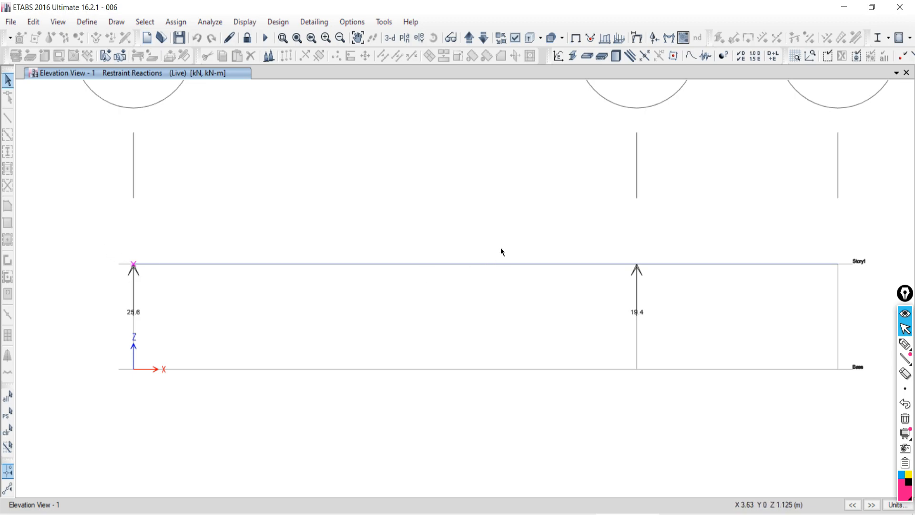
Step: View the restraint reactions in the 3-D view and in the Story1 plan view
left_click(390, 38)
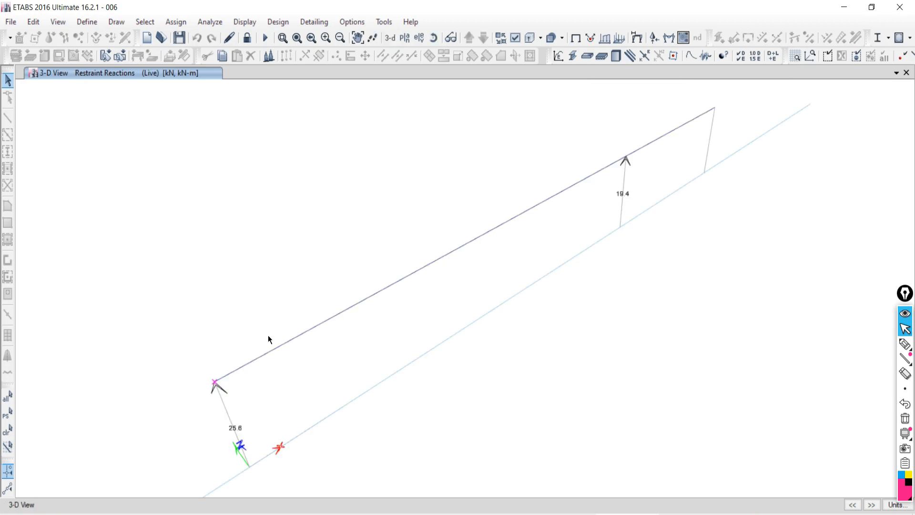
left_click(283, 413)
left_click(405, 38)
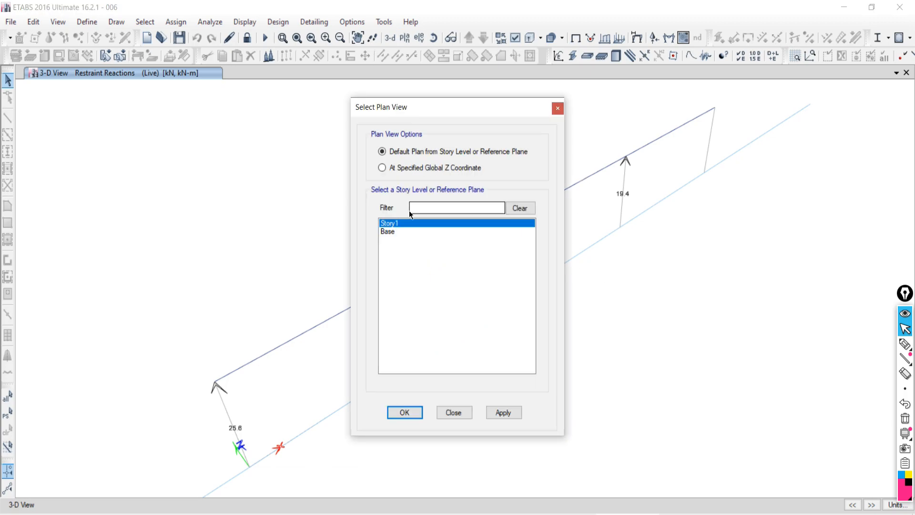
left_click(518, 418)
left_click(453, 413)
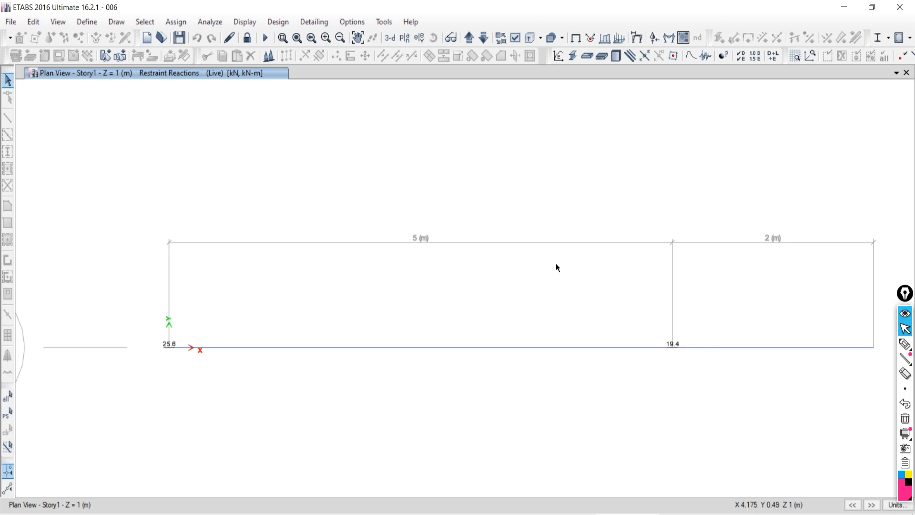
Step: Return to the elevation view of grid line 1
left_click(420, 38)
left_click(361, 220)
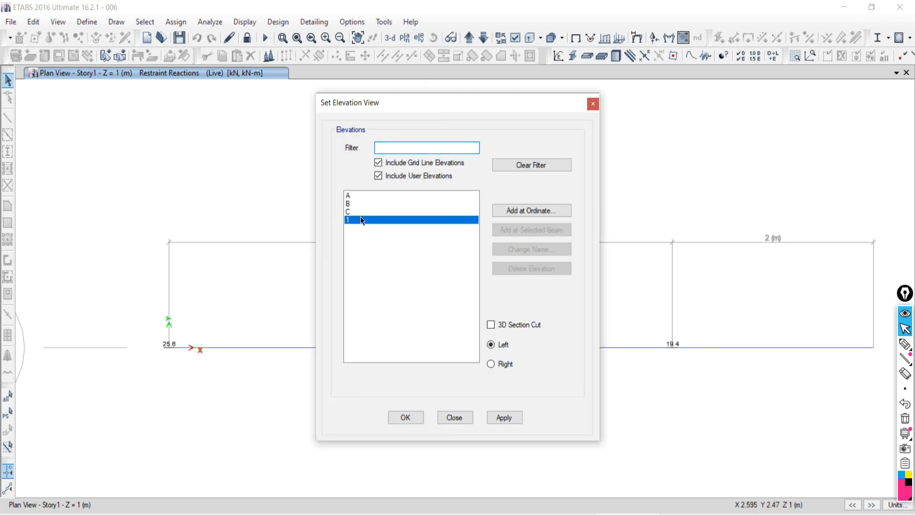
left_click(497, 414)
left_click(453, 417)
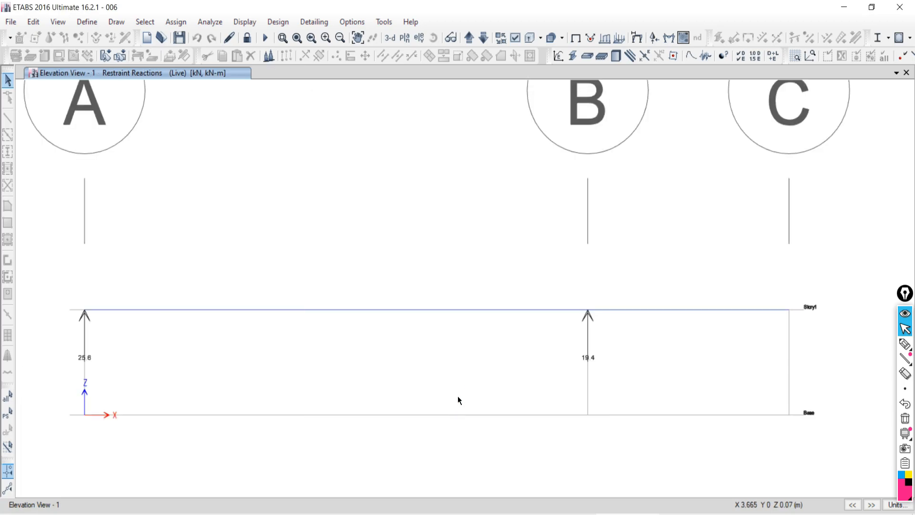
Step: Set the graphics mode to Standard Graphics and hide the screen-sharing notice
left_click(352, 21)
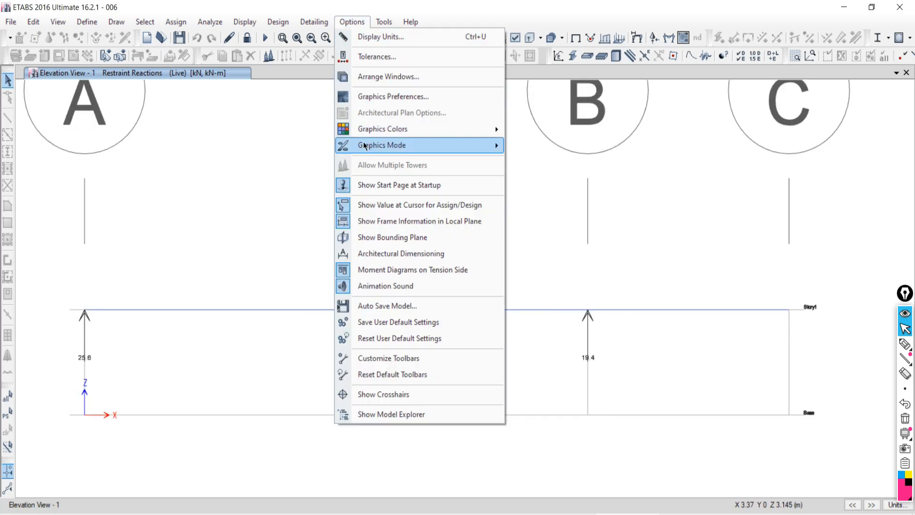
mouse_move(381, 148)
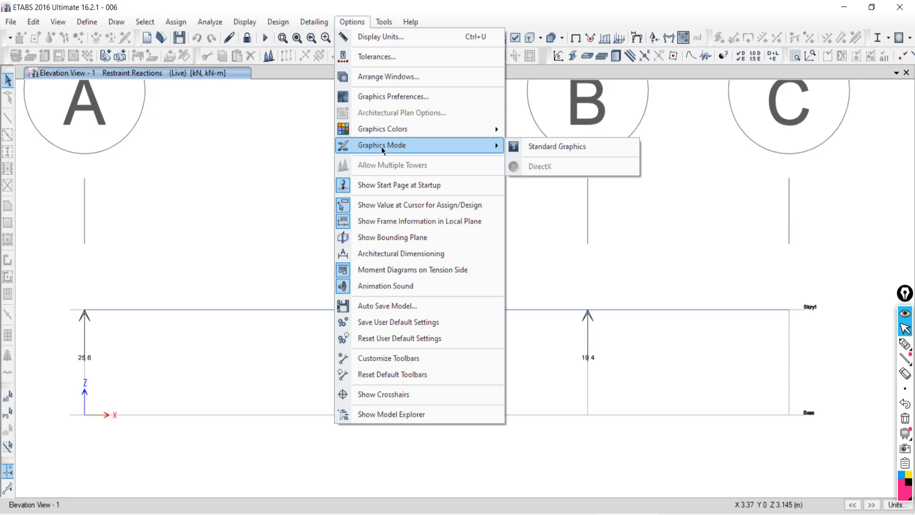
left_click(547, 148)
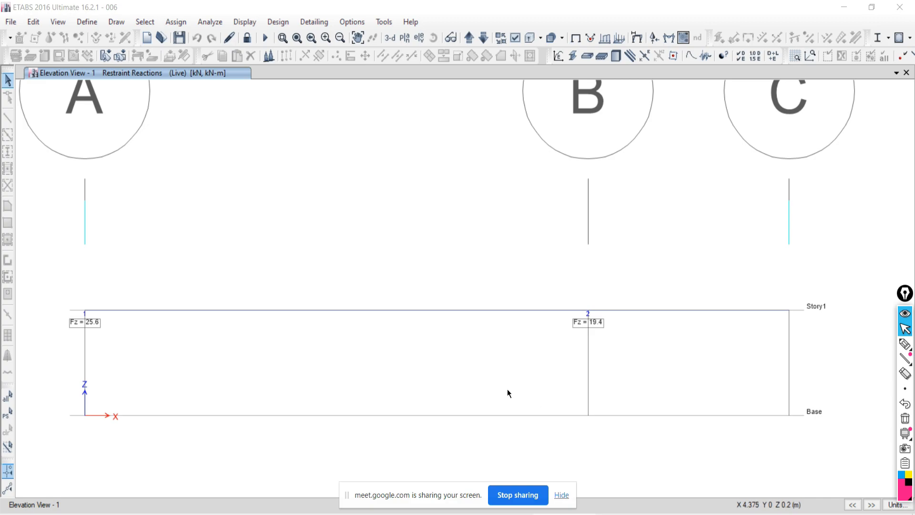
left_click(561, 496)
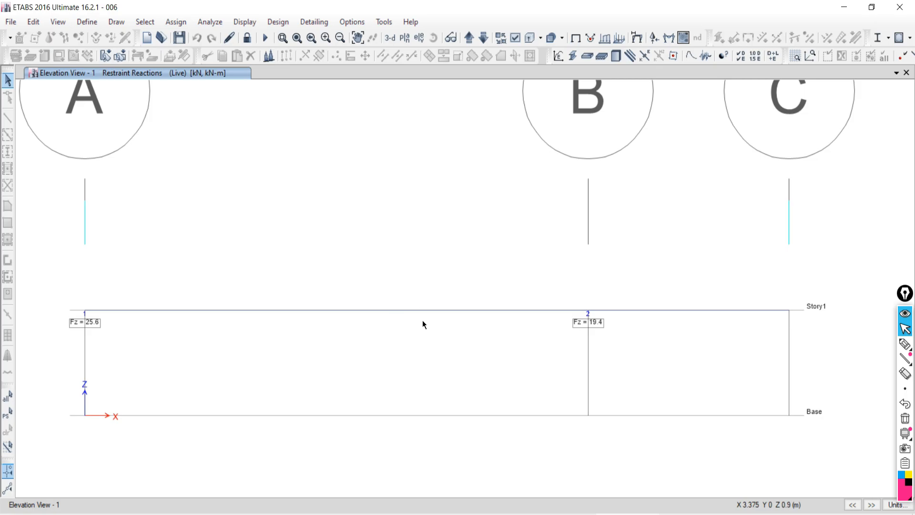
Step: Switch the graphics mode to DirectX and back to Standard Graphics to compare the reaction display
left_click(352, 22)
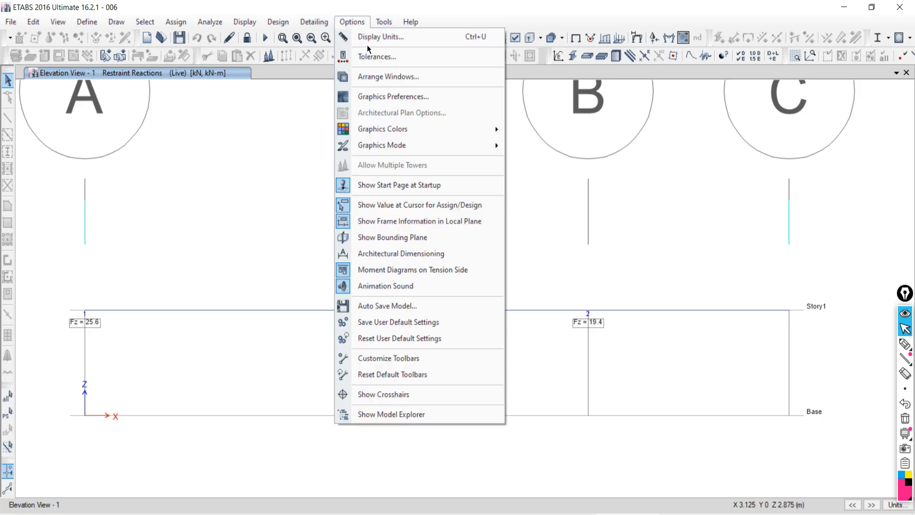
mouse_move(377, 149)
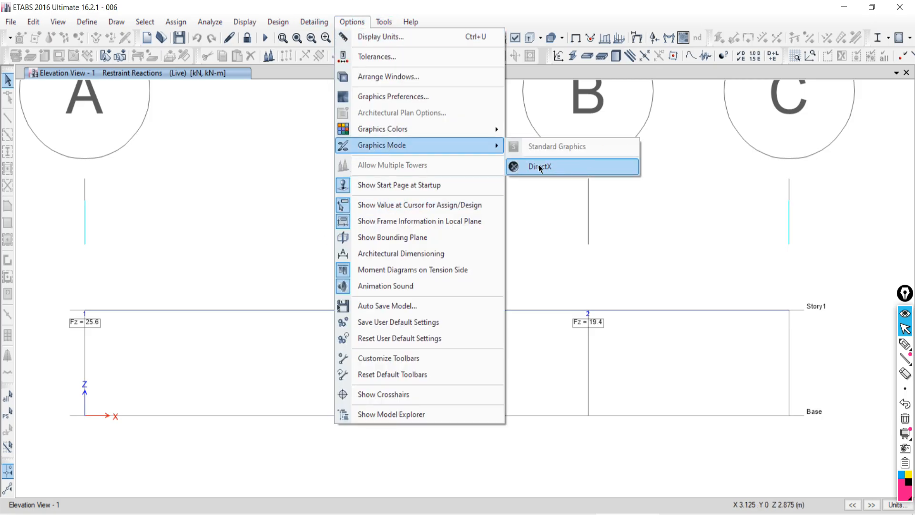
left_click(556, 167)
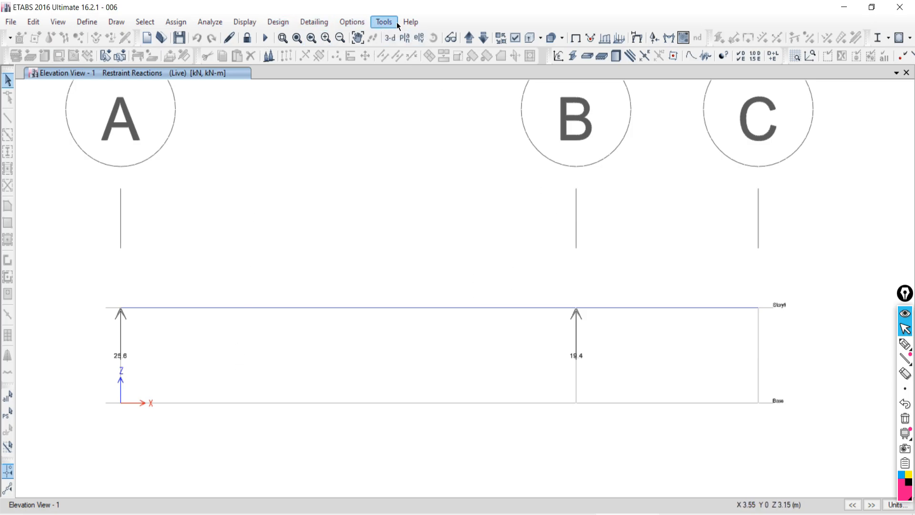
left_click(352, 22)
mouse_move(388, 147)
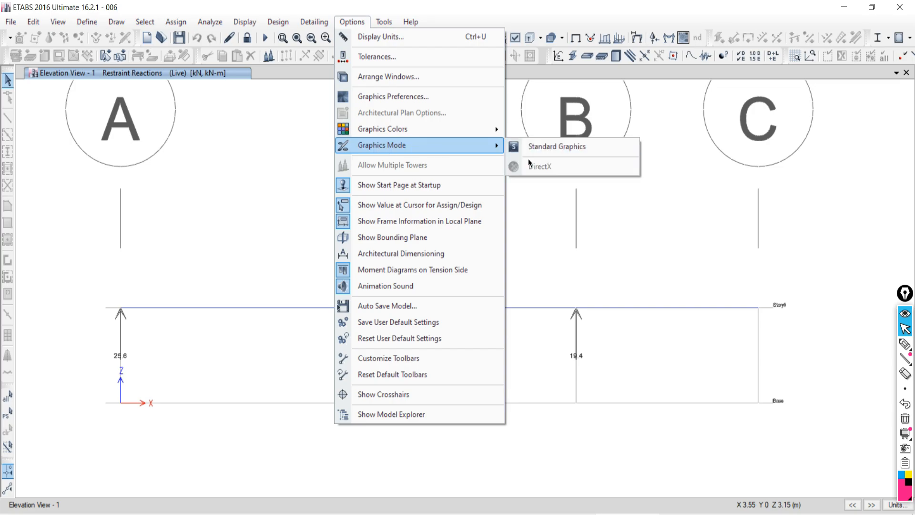
left_click(538, 145)
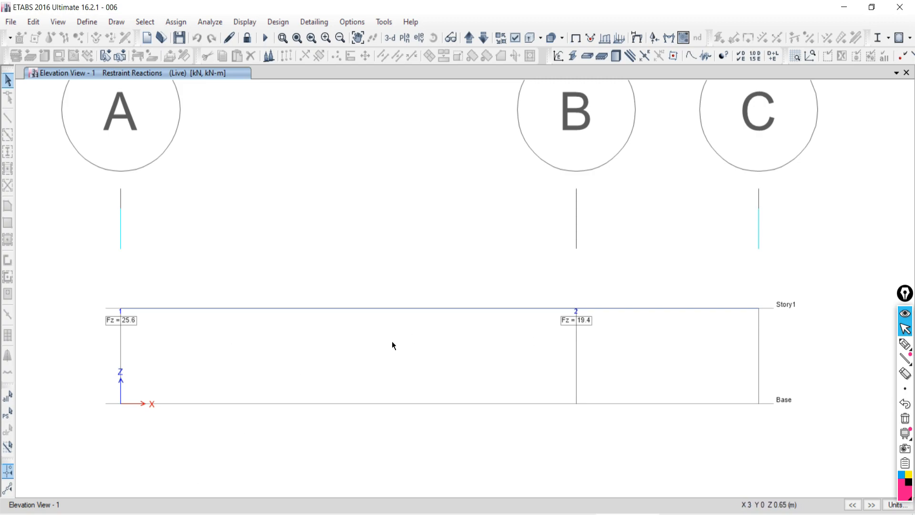
Step: Switch to the IMPORTANT COMMANDS PDF and highlight item 6 on graphic background and item 7 on select and deselect operations
key("alt+Tab")
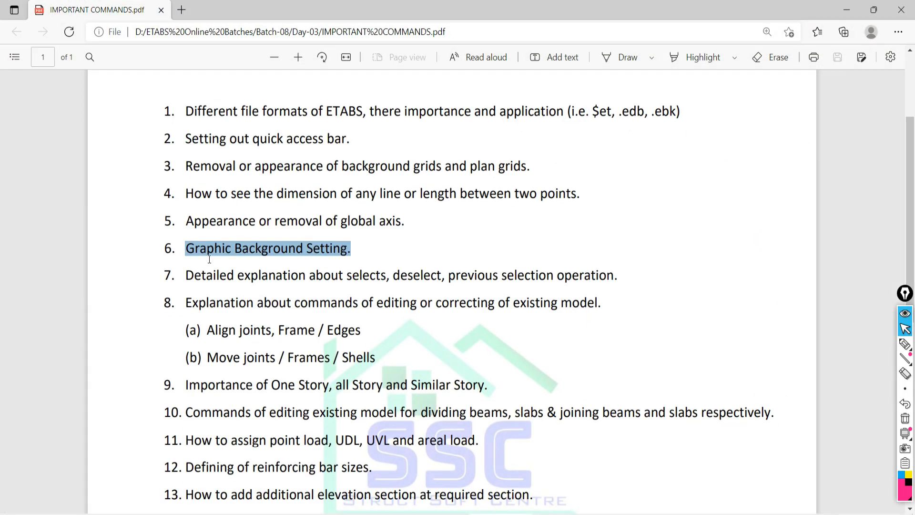
left_click_drag(356, 249, 170, 248)
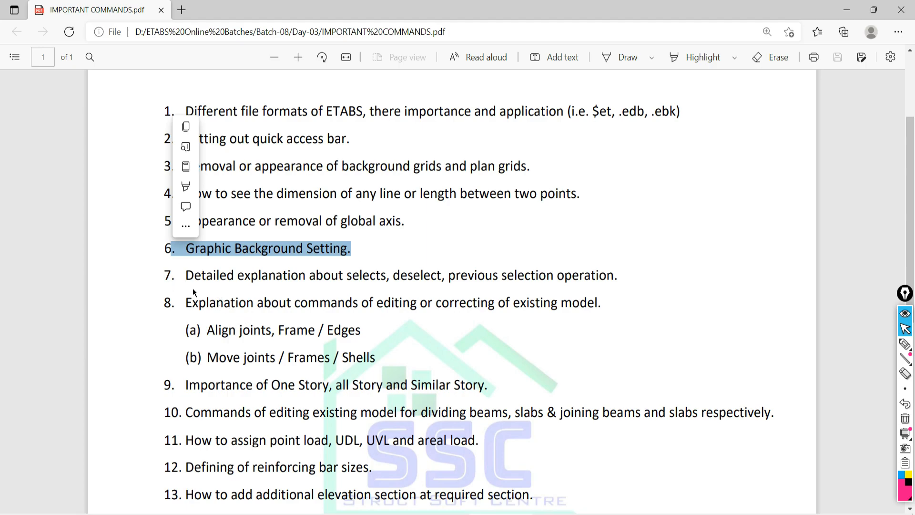
left_click_drag(389, 277, 364, 277)
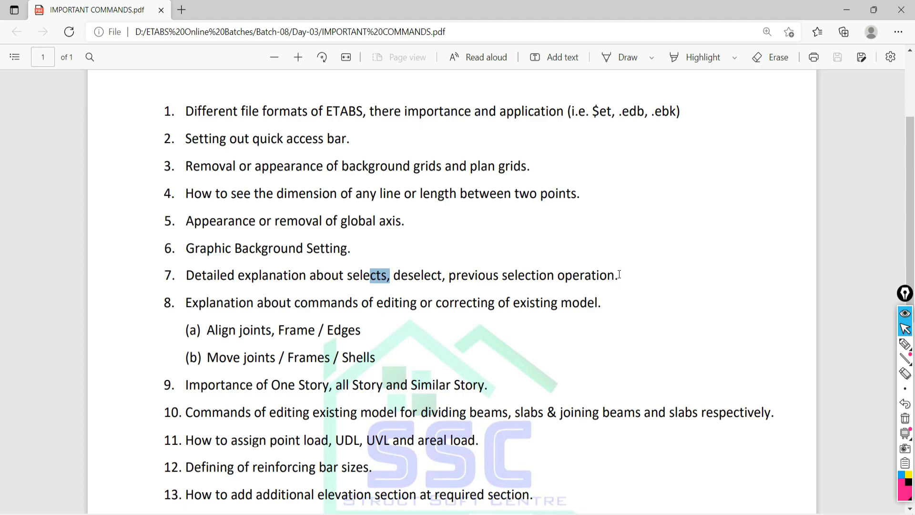
left_click_drag(619, 275, 195, 282)
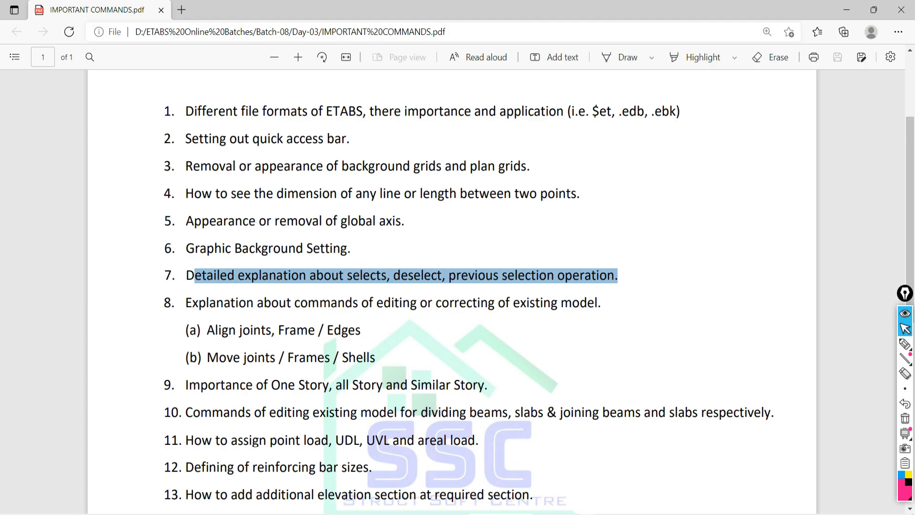
Step: Switch to the Architectural Plan model in ETABS 19 and reset its display colors to the defaults
key("alt+Tab")
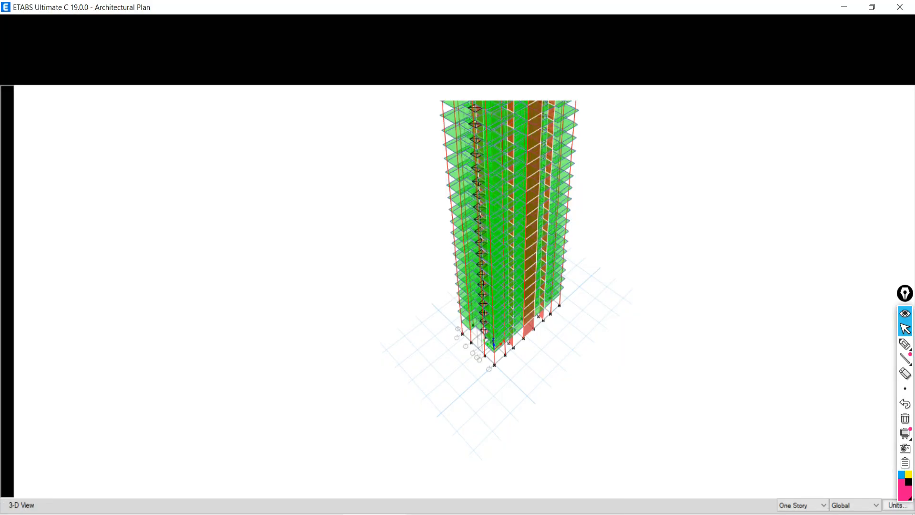
left_click(500, 41)
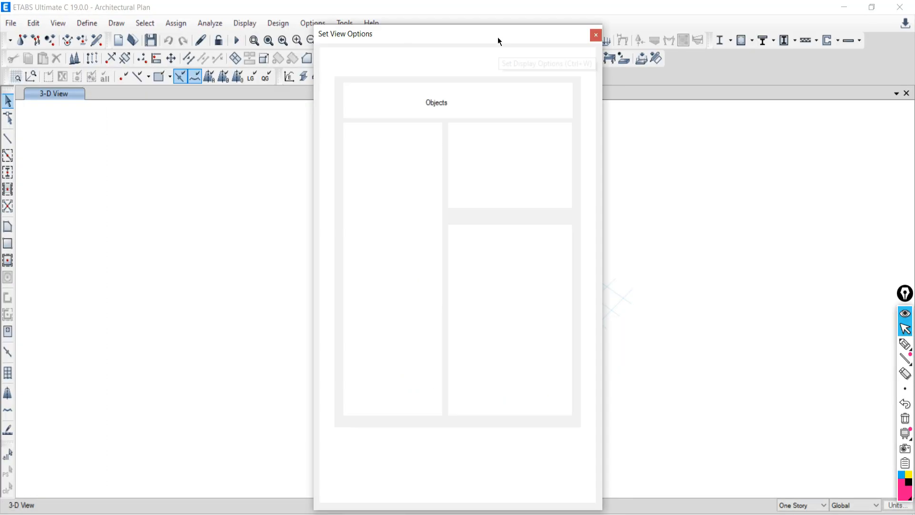
left_click(591, 34)
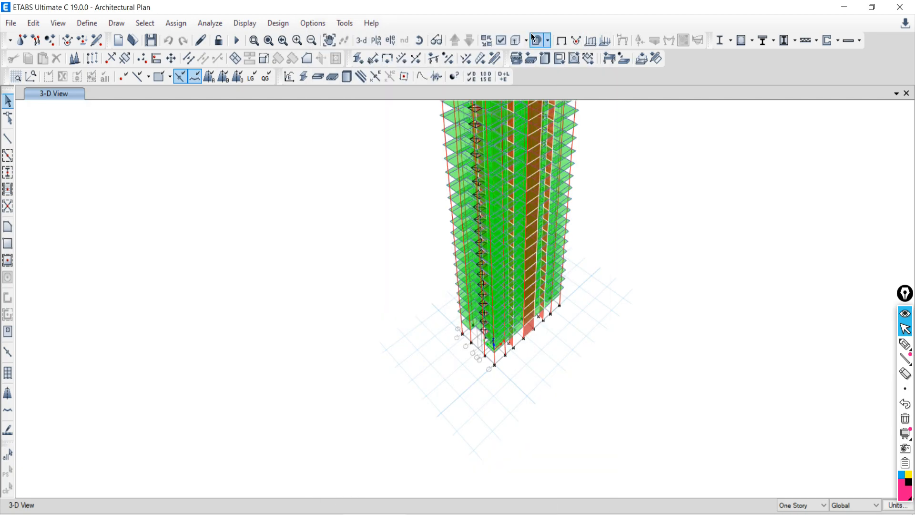
left_click(313, 23)
mouse_move(345, 152)
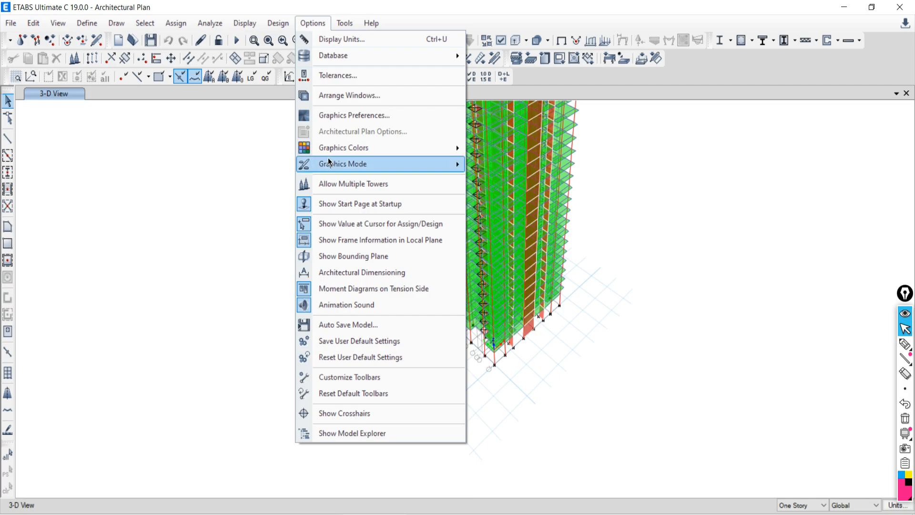
left_click(534, 149)
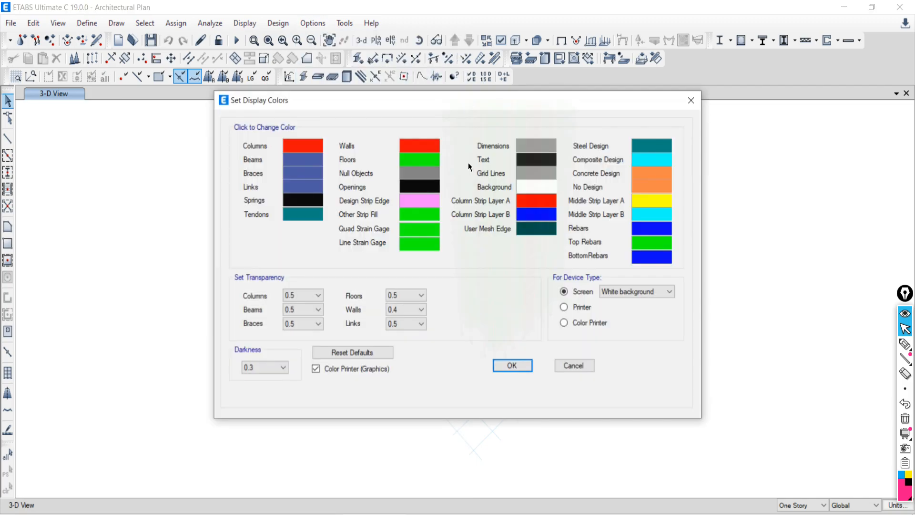
left_click(339, 352)
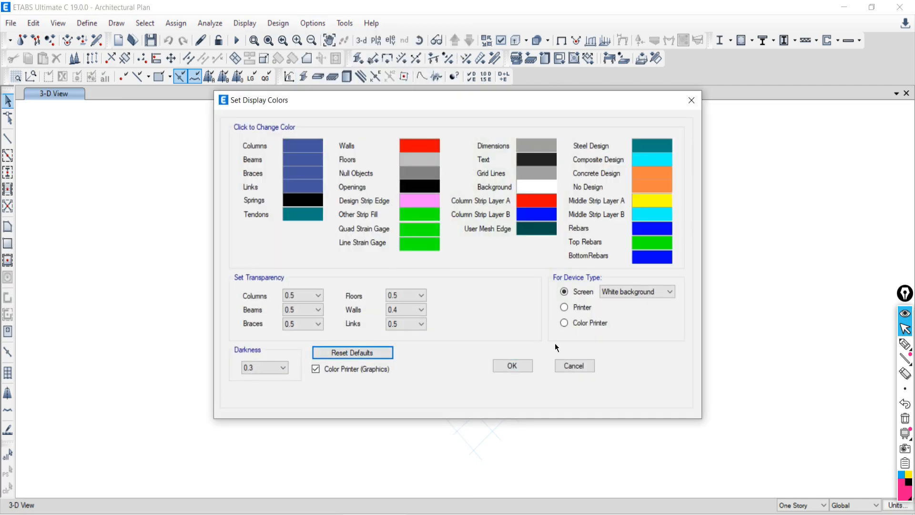
left_click(499, 365)
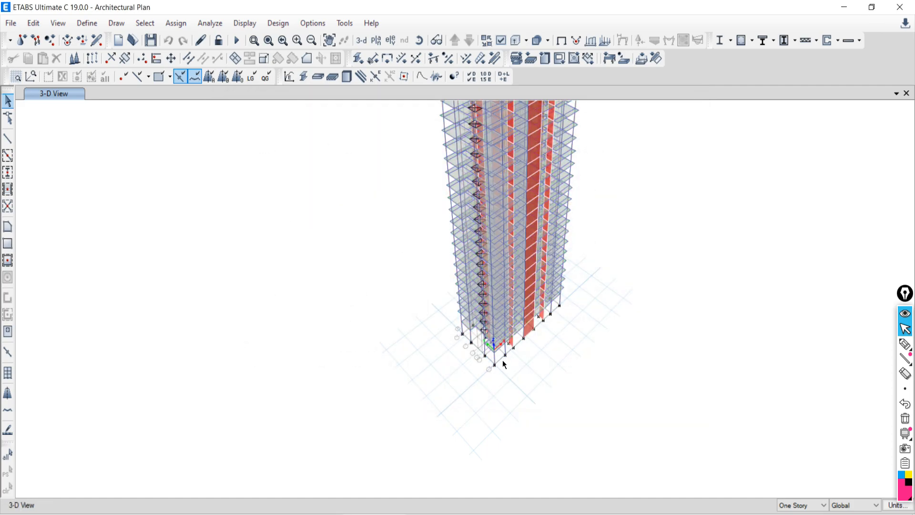
Step: Show the plan view of the 25TH story
left_click(383, 44)
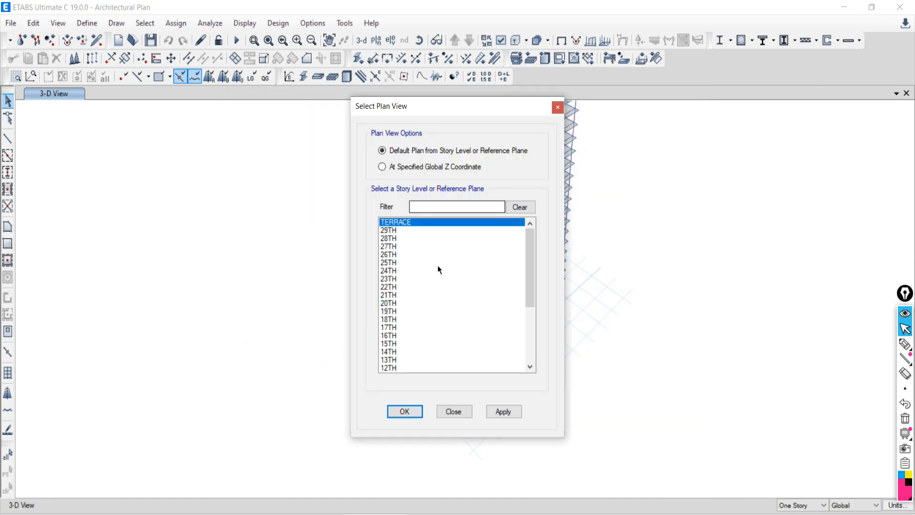
left_click(396, 262)
left_click(500, 412)
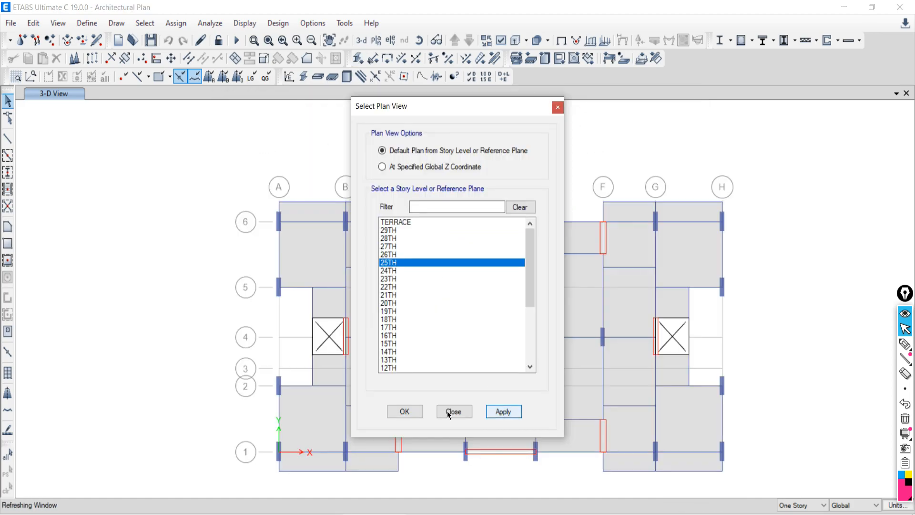
left_click(448, 411)
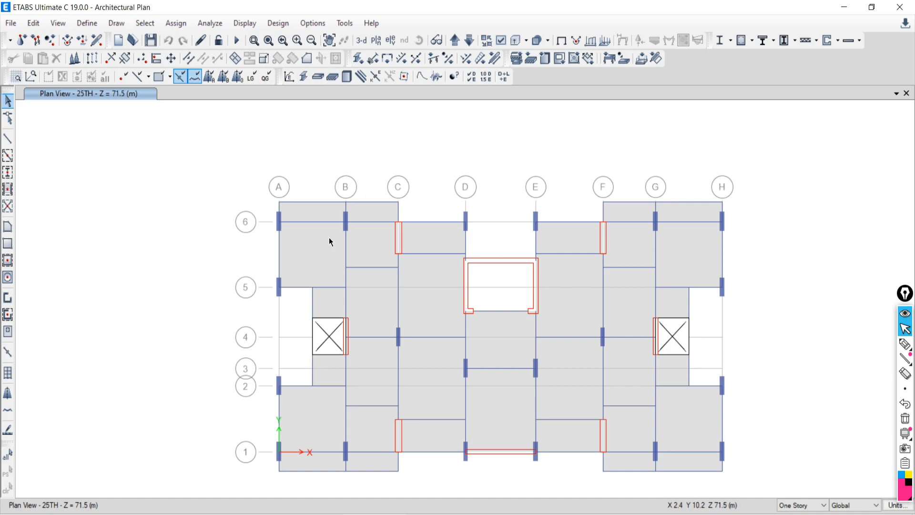
Step: Window-select the column at grids D and 6 on the 25TH story plan, and deselect it
left_click(400, 239)
left_click(399, 238)
left_click(400, 241)
left_click(401, 241)
scroll(461, 219, "up", 3)
left_click_drag(426, 167, 538, 282)
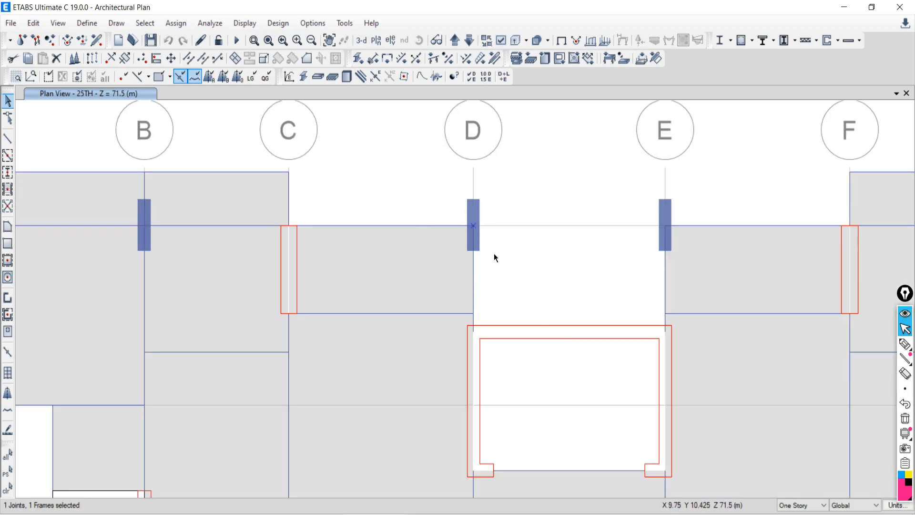
left_click(475, 218)
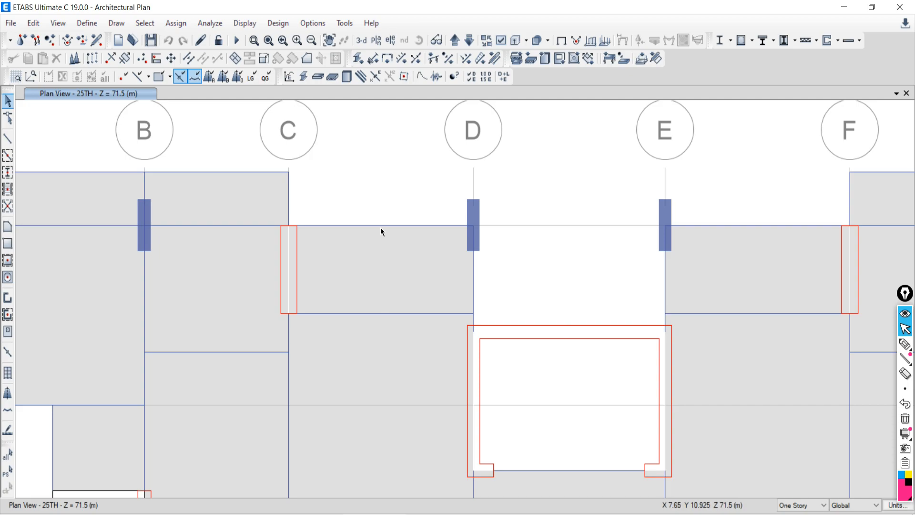
Step: Select and deselect the beam on grid 6 between grids C and D, and the slab panel adjoining it
left_click(405, 226)
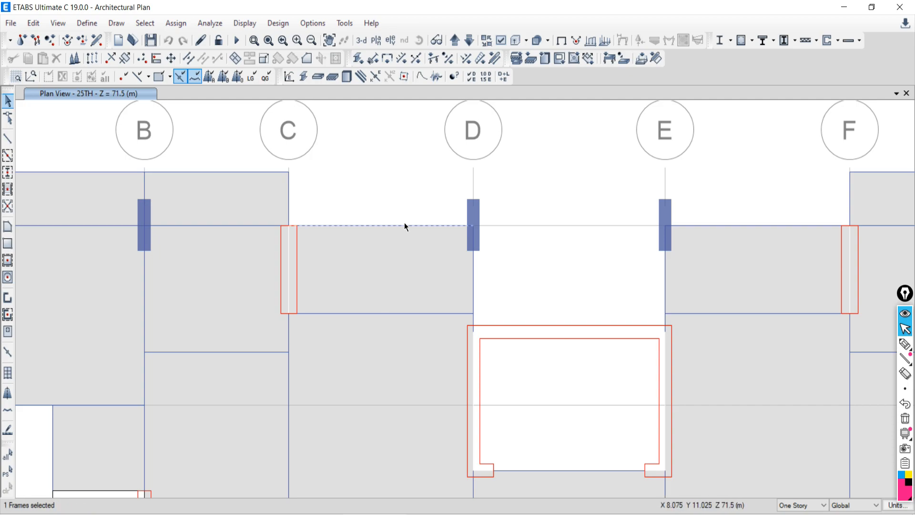
left_click(385, 280)
left_click(384, 276)
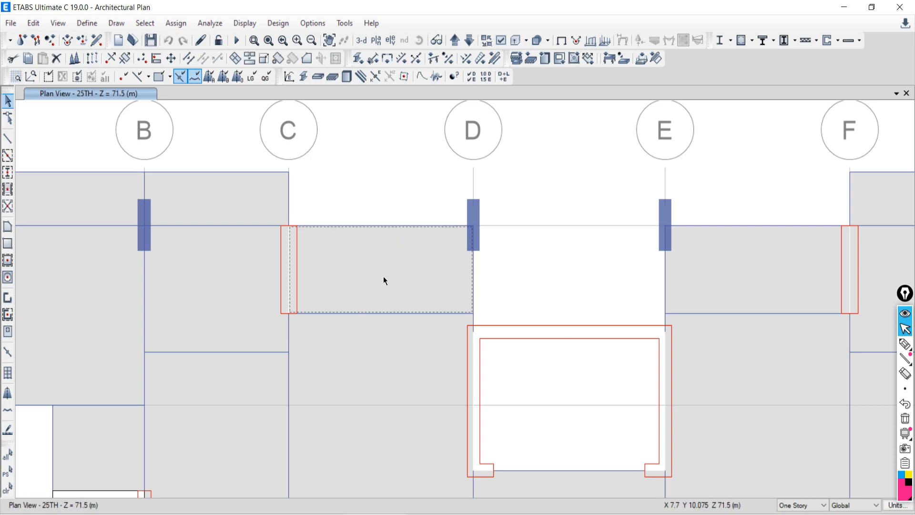
scroll(422, 276, "down", 4)
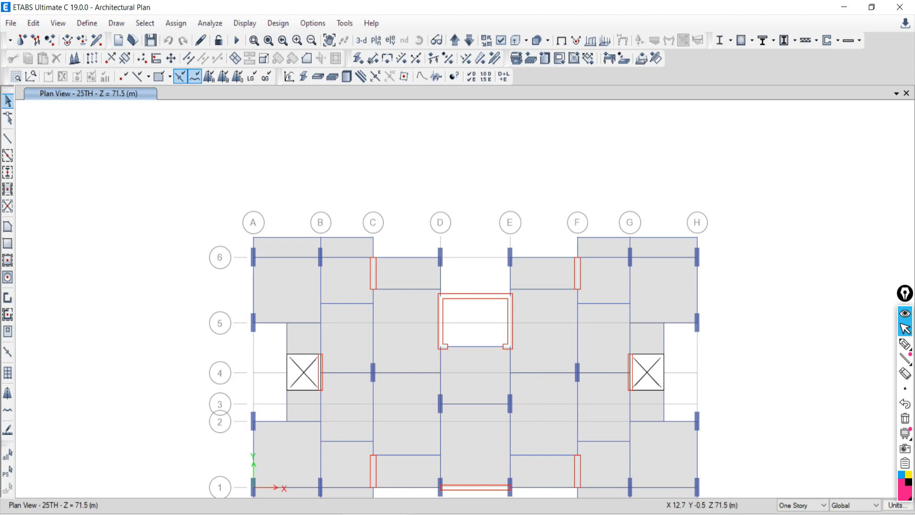
scroll(391, 273, "up", 3)
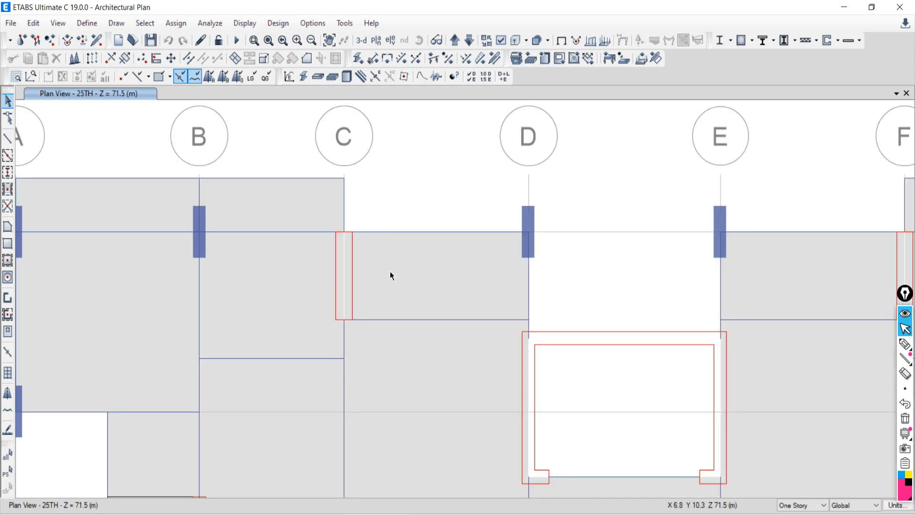
scroll(390, 273, "down", 3)
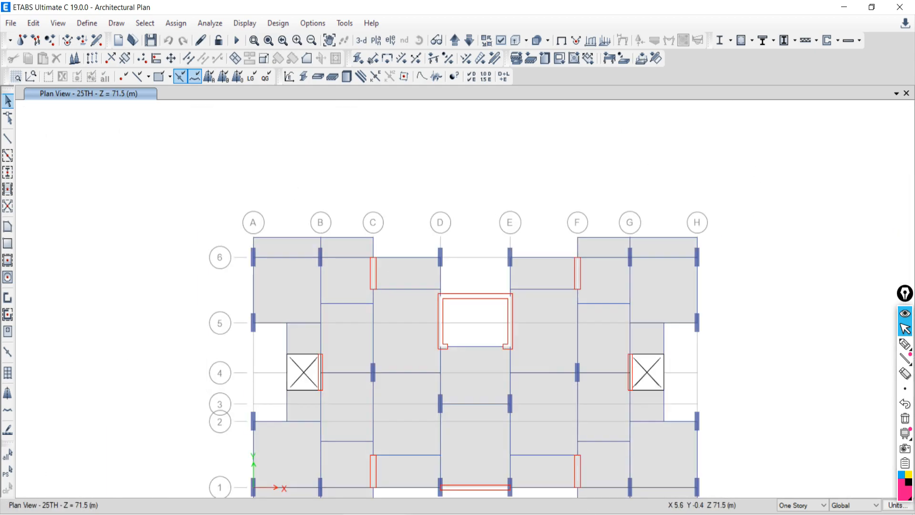
left_click(131, 514)
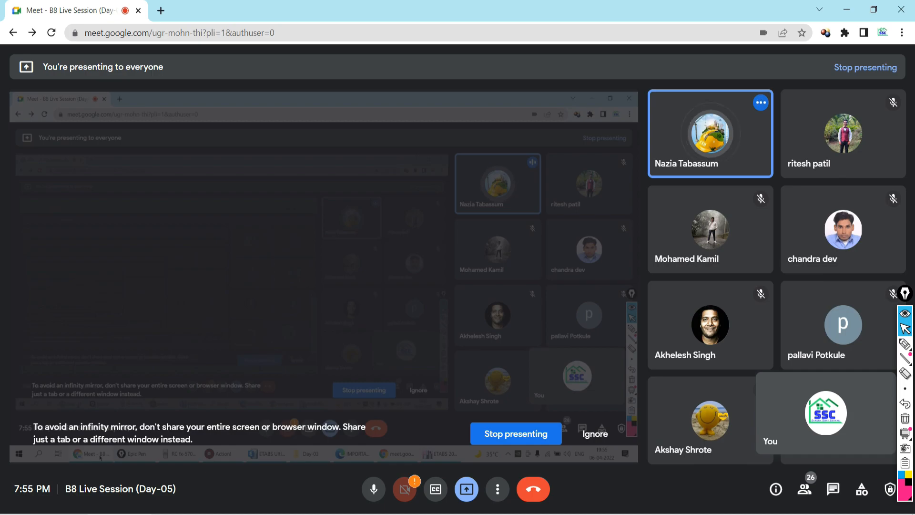
left_click(132, 511)
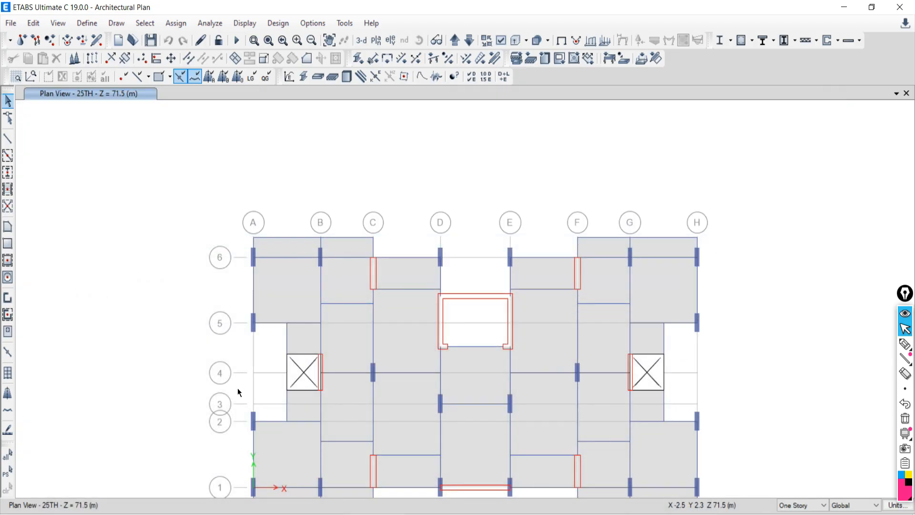
Step: Select the grid 6 beam between C and D with the core wall on grid D, clear them, and select and deselect the adjoining slab panel
mouse_move(414, 235)
left_mouse_down()
mouse_move(471, 284)
mouse_move(430, 237)
mouse_move(417, 238)
left_mouse_up()
left_click(400, 258)
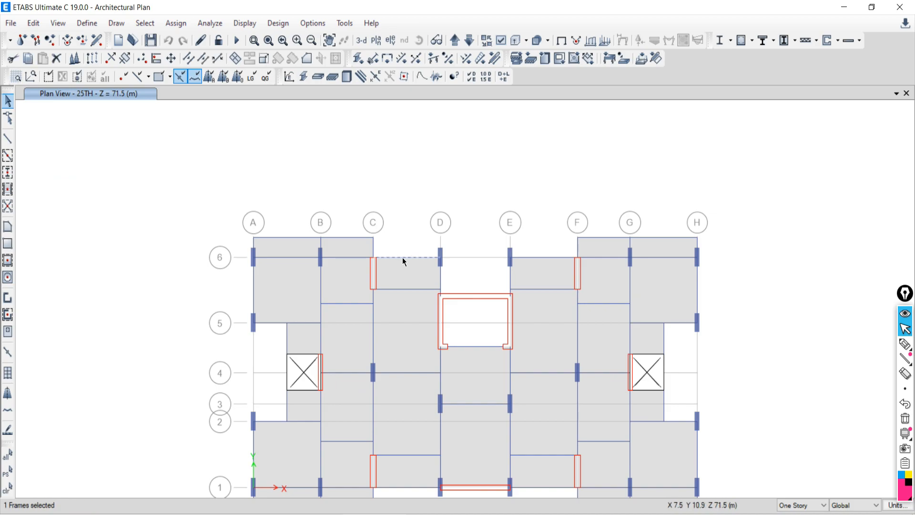
left_click(442, 313)
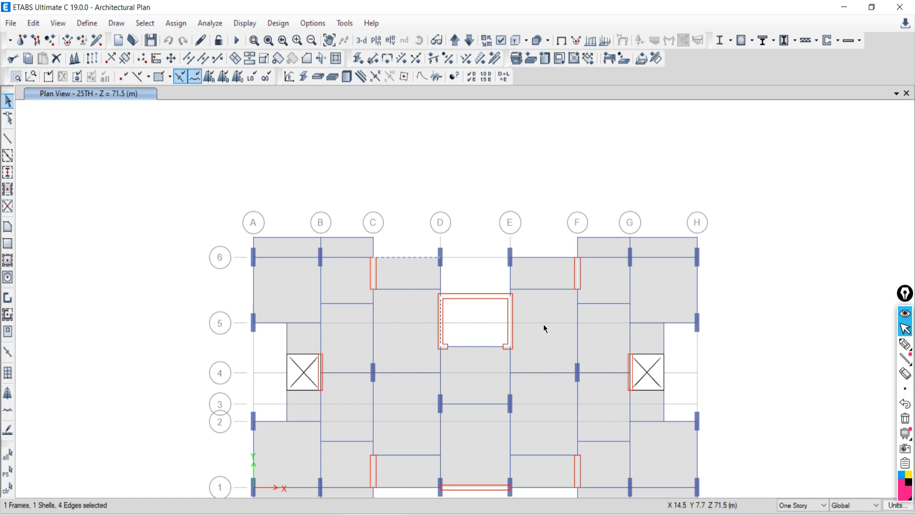
key("ctrl+q")
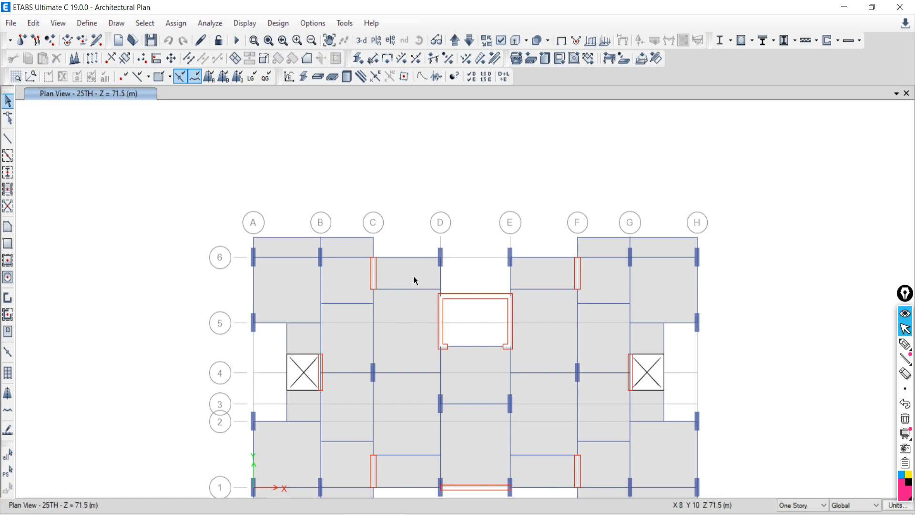
left_click(415, 277)
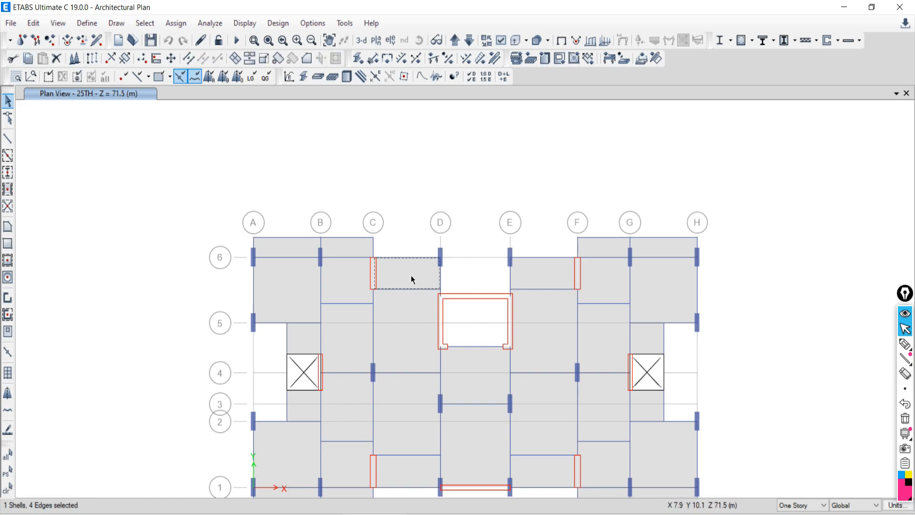
left_click(412, 278)
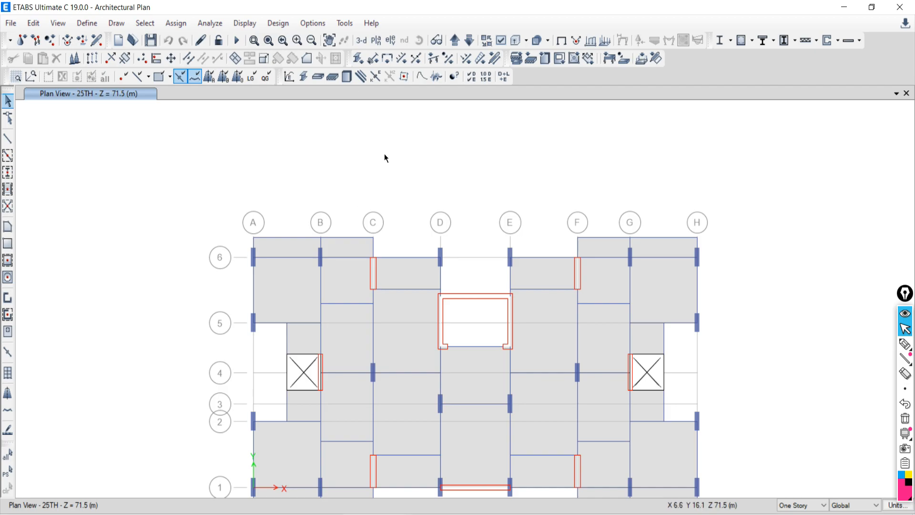
Step: Show the 3-D view, circle both ends of the status bar with the annotation pen, and erase the marks
middle_click_drag(351, 185, 352, 136)
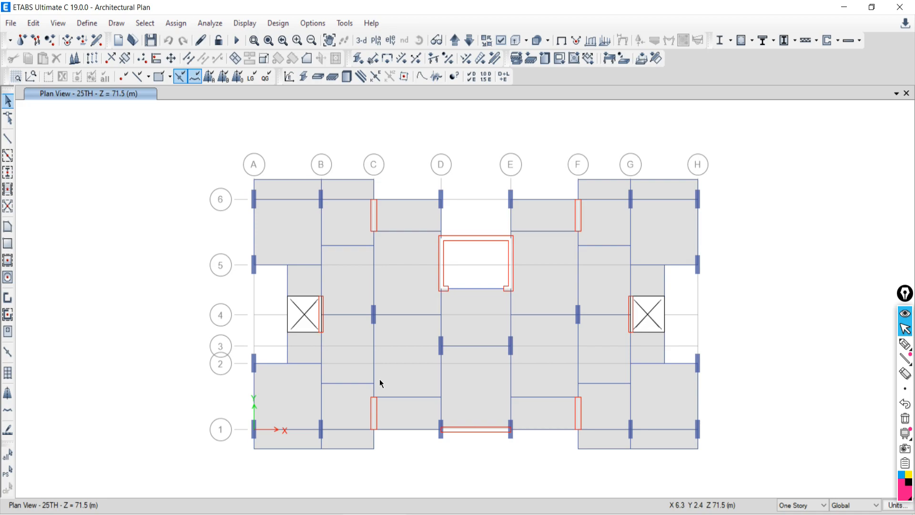
left_click(362, 39)
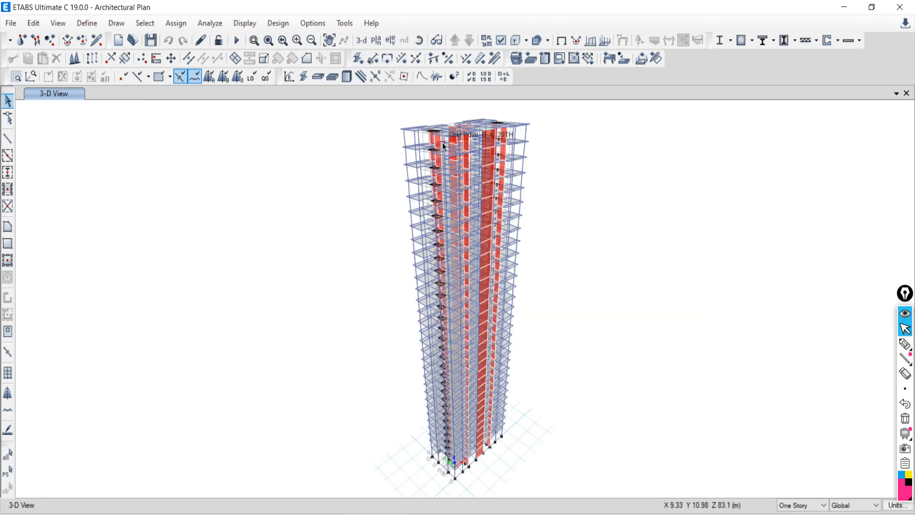
left_click(906, 344)
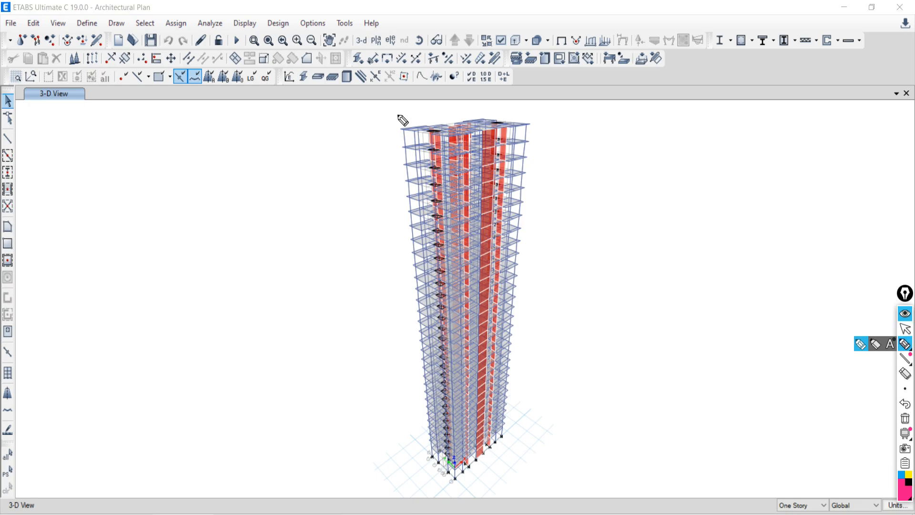
left_click_drag(143, 483, 1, 490)
left_click_drag(143, 514, 109, 462)
mouse_move(697, 497)
left_mouse_down()
mouse_move(731, 486)
mouse_move(914, 514)
mouse_move(704, 496)
mouse_move(718, 492)
left_mouse_up()
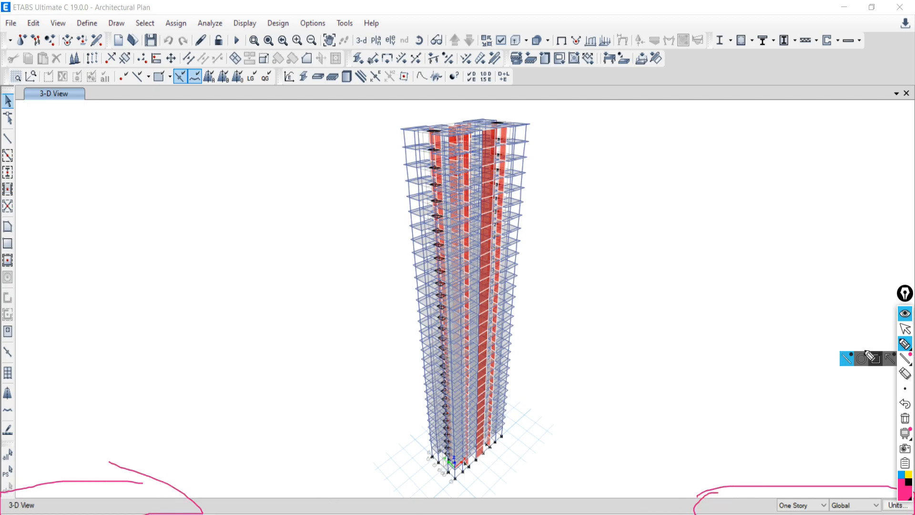
left_click(905, 419)
left_click(905, 329)
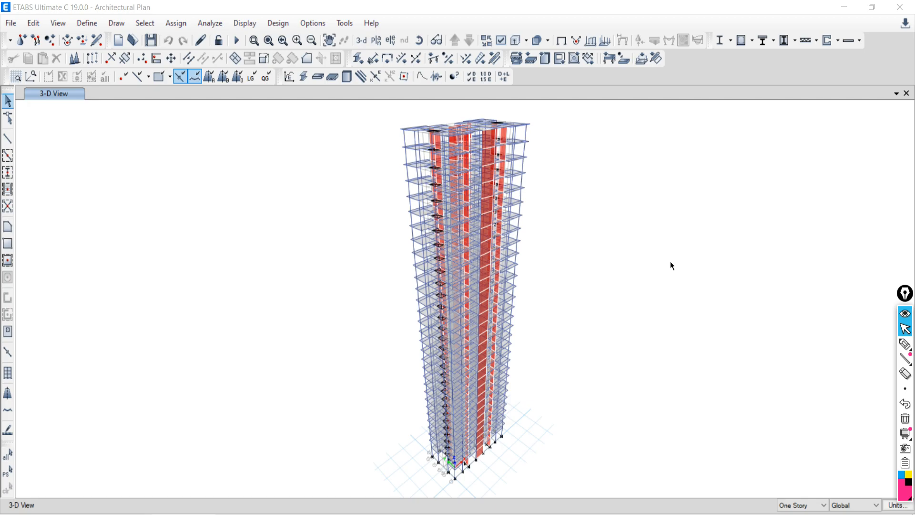
Step: Show the plan view of the 22TH story
left_click(376, 41)
left_click(406, 286)
left_click(493, 414)
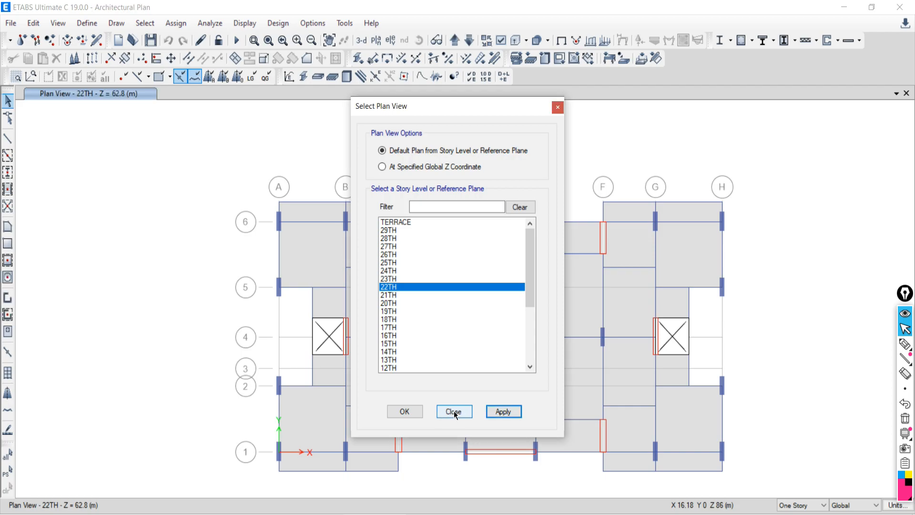
left_click(451, 412)
Step: Select and deselect the beam on grid 6 between grids B and C, and reselect it and clear the selection
left_click(369, 222)
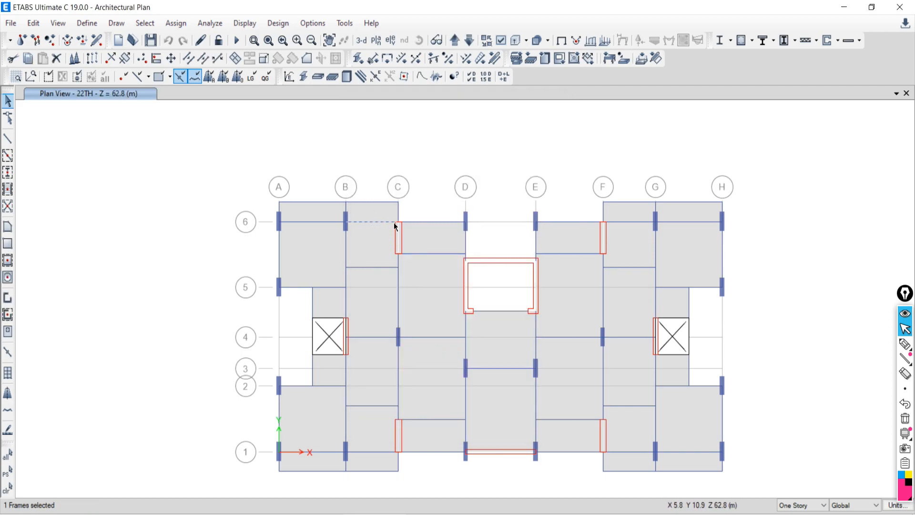
left_click(377, 222)
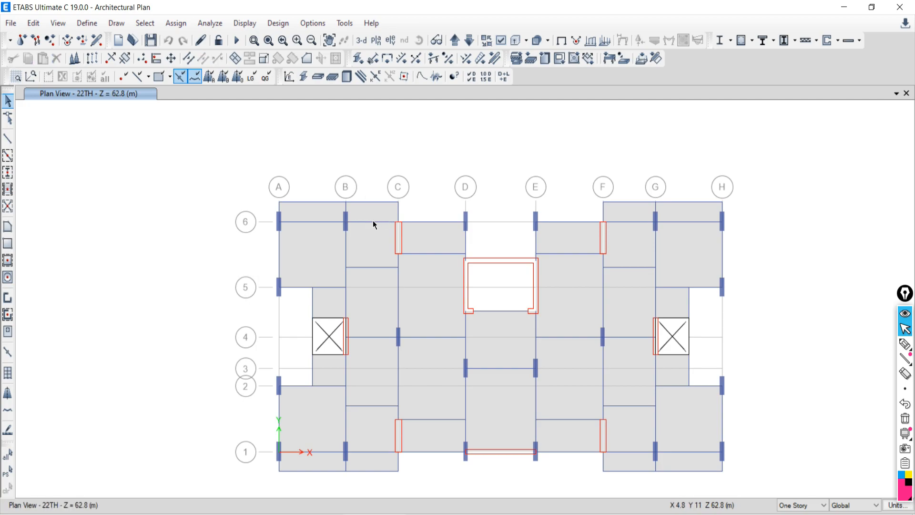
left_click(374, 222)
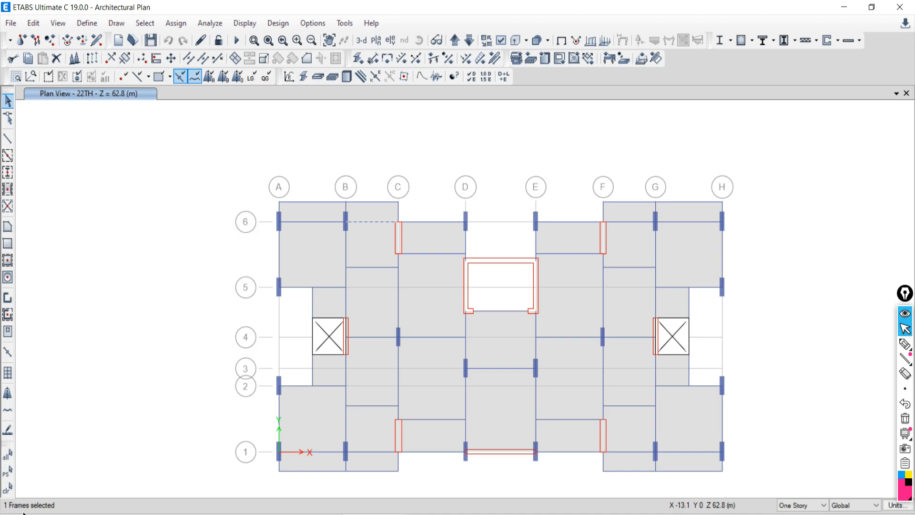
left_click(8, 491)
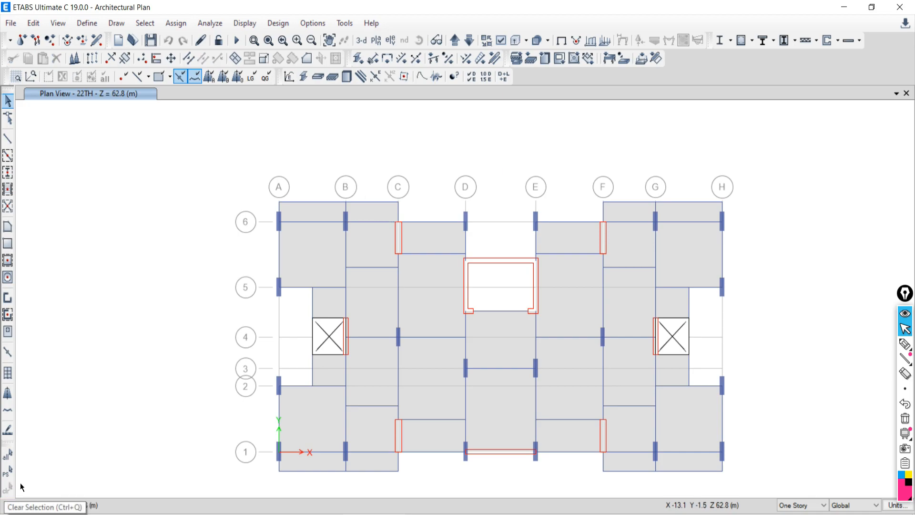
Step: Select the core wall on grid D at grid 5, and sketch an upright 3D wall block beside the plan with the annotation pen
left_click(467, 285)
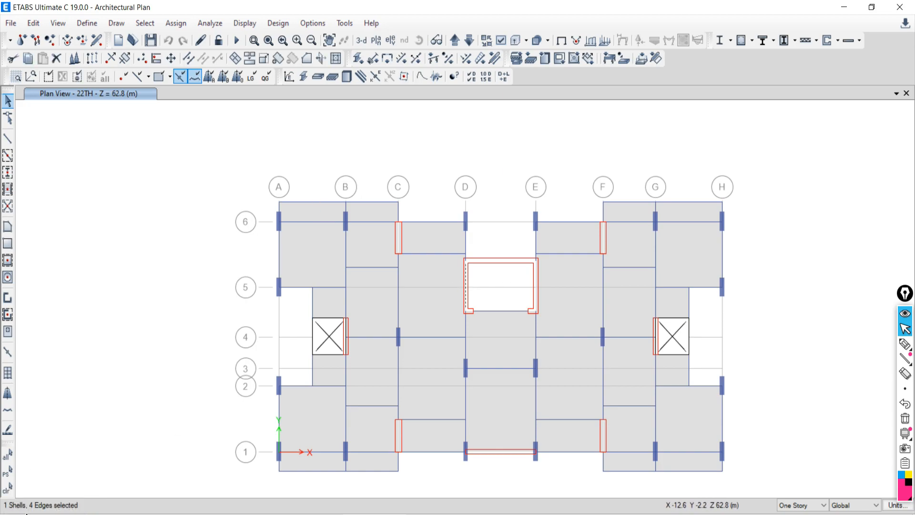
mouse_move(905, 344)
left_click(862, 343)
left_click_drag(234, 118, 182, 177)
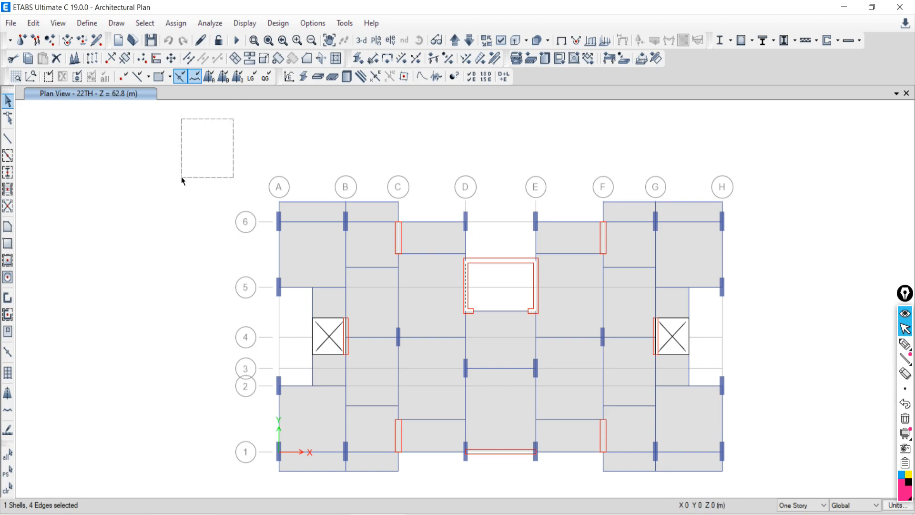
left_click(906, 344)
mouse_move(220, 141)
left_mouse_down()
mouse_move(171, 197)
mouse_move(159, 192)
mouse_move(172, 223)
mouse_move(173, 275)
left_mouse_up()
left_click_drag(156, 191, 156, 264)
mouse_move(206, 134)
left_mouse_down()
mouse_move(220, 160)
mouse_move(220, 235)
mouse_move(179, 281)
mouse_move(156, 272)
mouse_move(182, 283)
left_mouse_up()
mouse_move(172, 242)
left_mouse_down()
mouse_move(172, 282)
mouse_move(210, 257)
mouse_move(175, 286)
left_mouse_up()
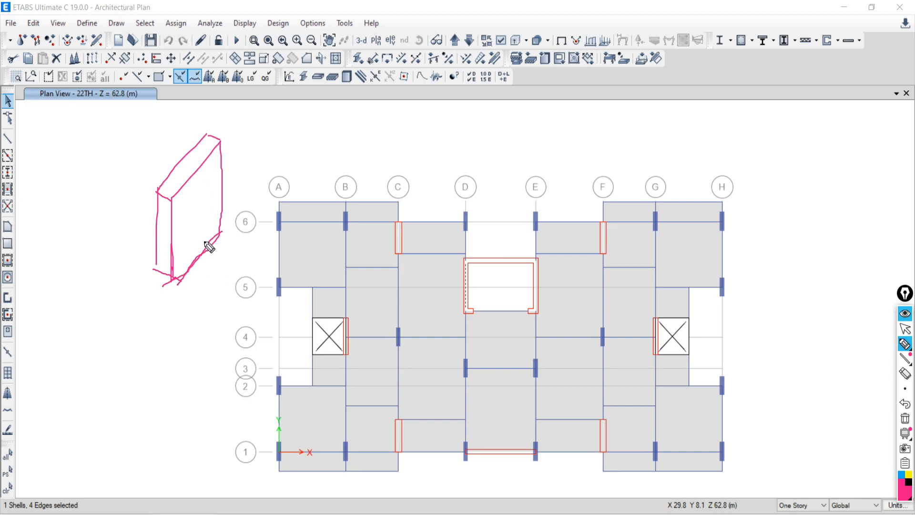
Step: Sketch a flat 3D slab below the wall sketch with the annotation pen
mouse_move(78, 373)
left_mouse_down()
mouse_move(189, 313)
mouse_move(246, 354)
mouse_move(153, 403)
left_mouse_up()
mouse_move(63, 384)
left_mouse_down()
mouse_move(154, 390)
mouse_move(148, 427)
mouse_move(66, 409)
left_mouse_up()
mouse_move(283, 332)
left_mouse_down()
mouse_move(206, 392)
mouse_move(143, 419)
left_mouse_up()
left_click_drag(66, 407, 167, 409)
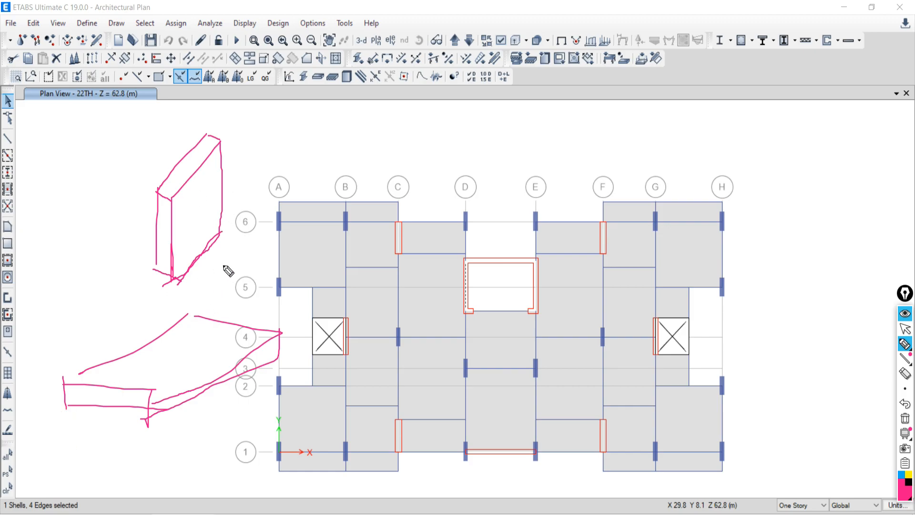
Step: Trace over the edges of the sketched wall block and circle the shell count in the status bar
left_click_drag(219, 141, 157, 214)
mouse_move(220, 143)
left_mouse_down()
mouse_move(221, 235)
mouse_move(174, 292)
left_mouse_up()
left_click_drag(177, 181, 174, 290)
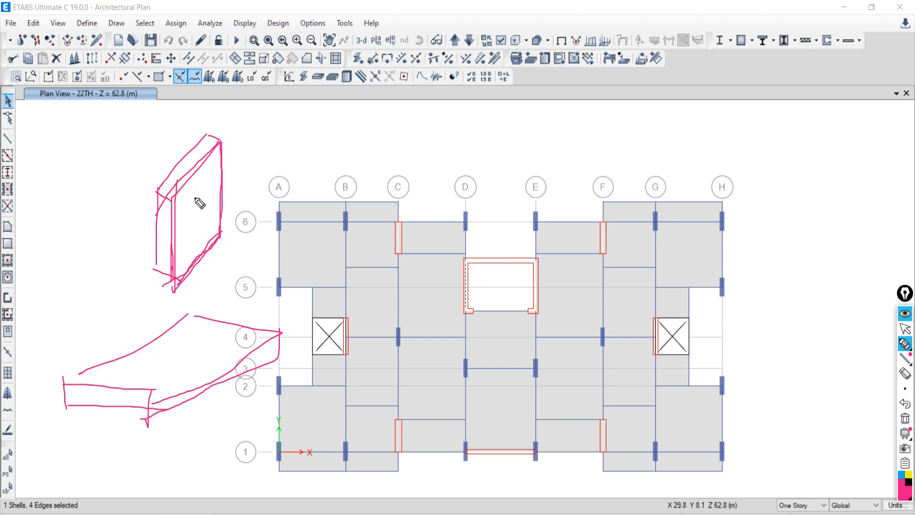
left_click_drag(227, 117, 178, 189)
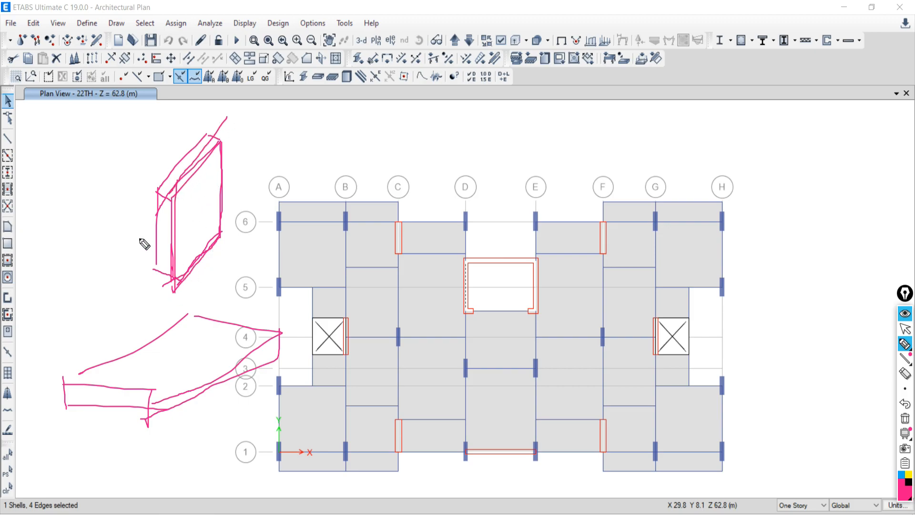
left_click_drag(217, 138, 150, 225)
left_click_drag(13, 494, 2, 507)
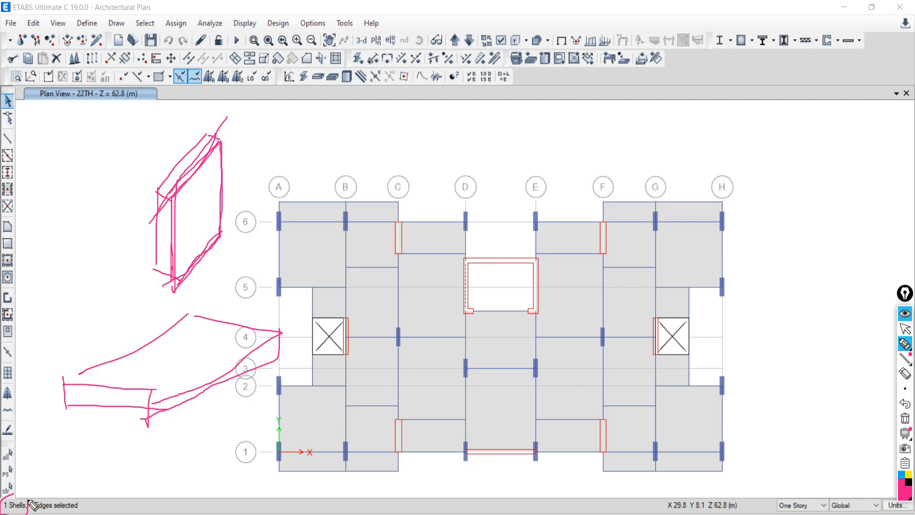
Step: Erase all pen annotations and clear the core wall selection
left_click(905, 419)
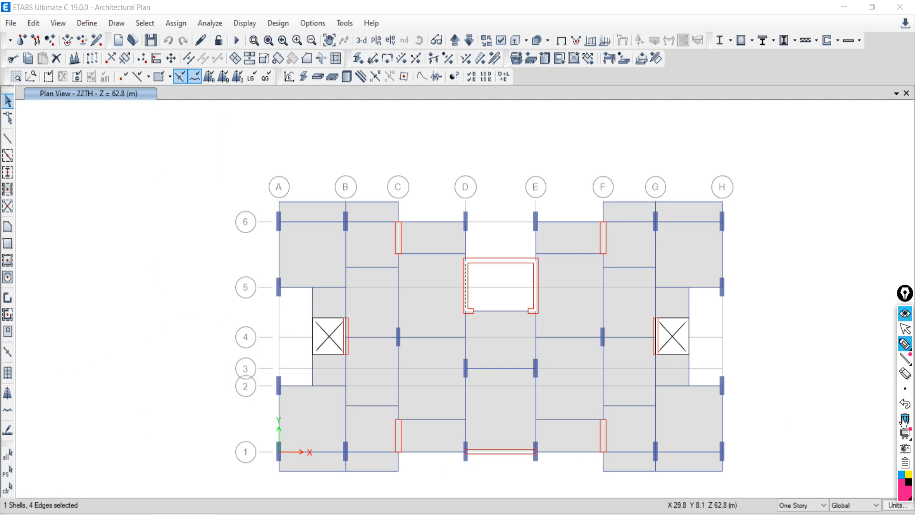
left_click(905, 329)
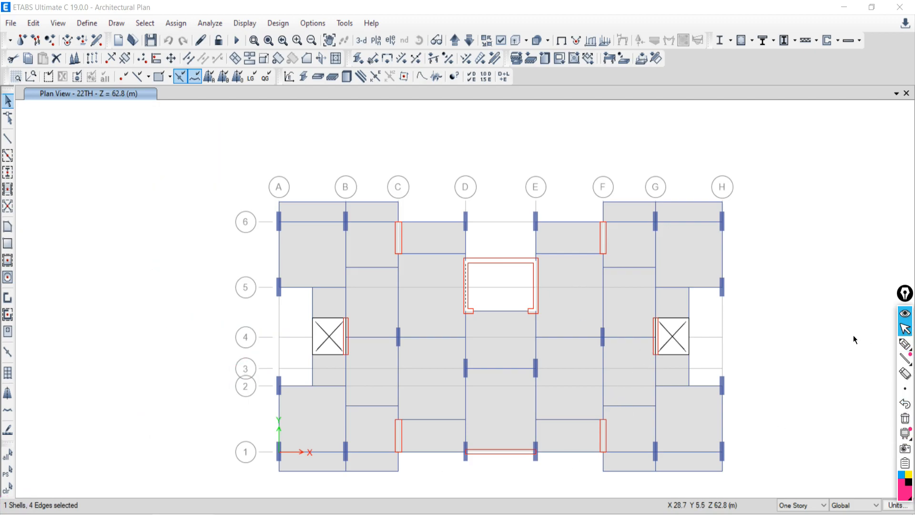
left_click(7, 489)
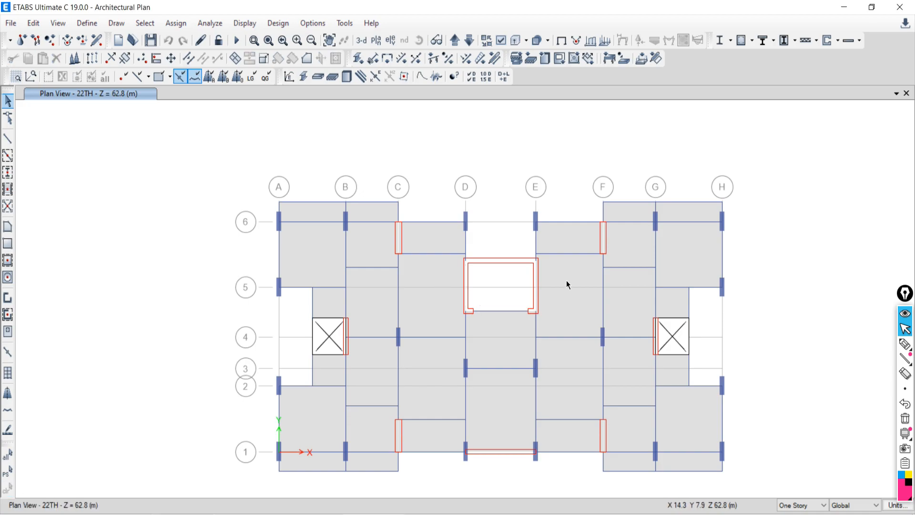
Step: Select and deselect in turn the slab panel between grids F and G, the grid 6 beam between B and C, and the slab between C and D
left_click(627, 312)
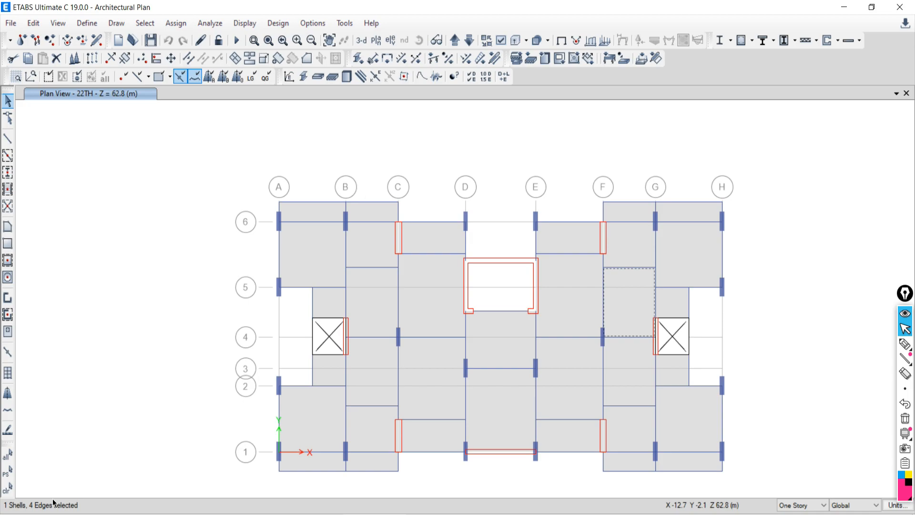
left_click(12, 491)
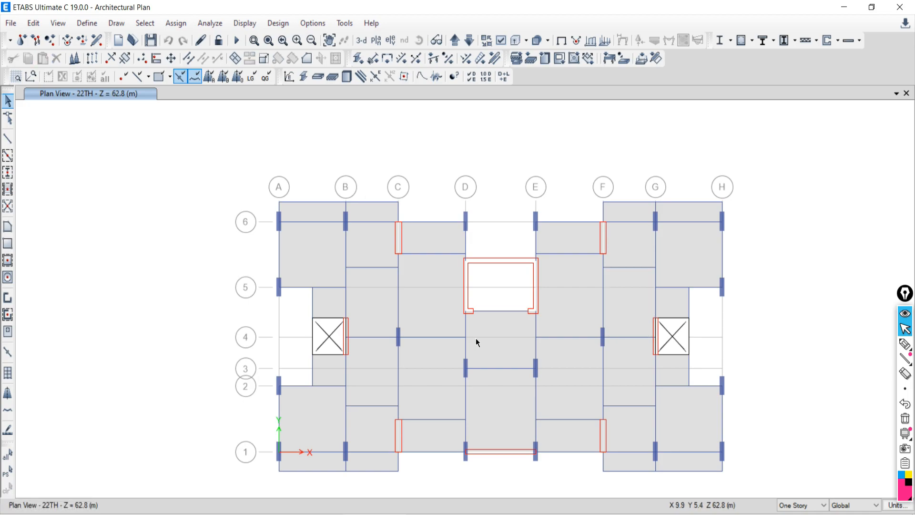
left_click(366, 222)
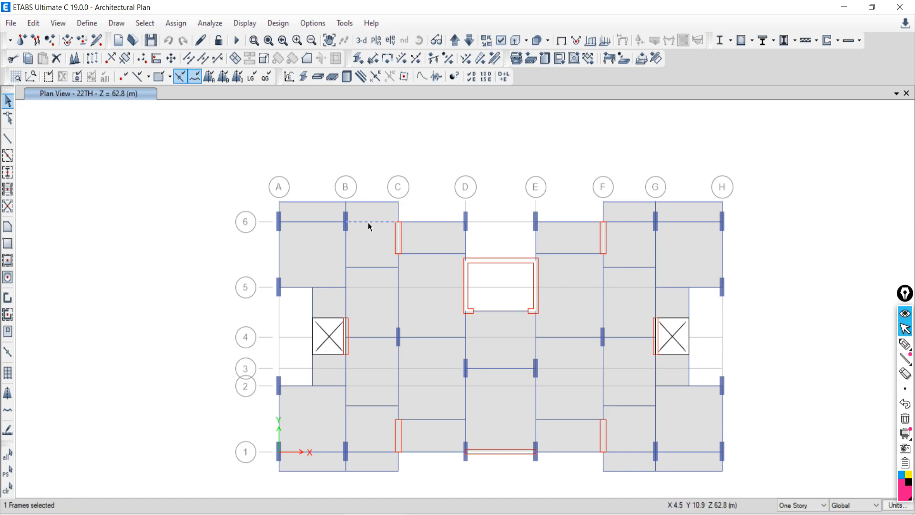
left_click(370, 223)
left_click(423, 304)
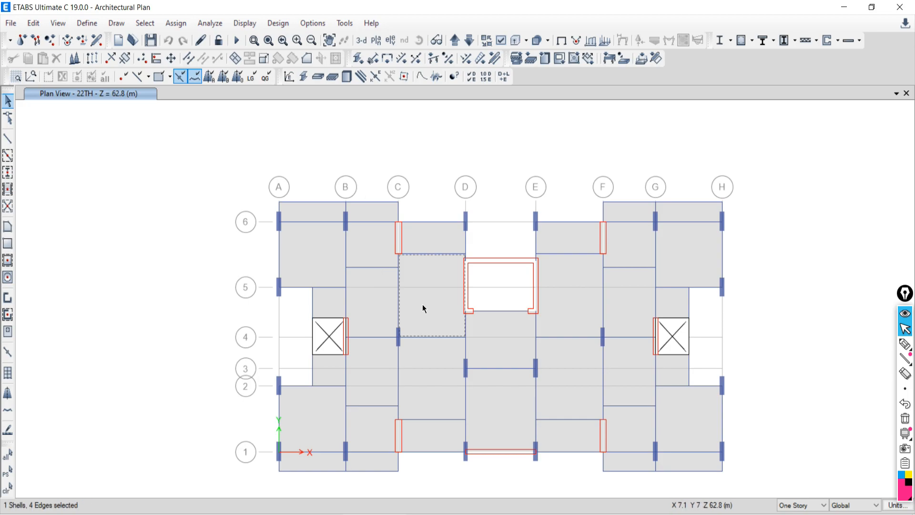
left_click(422, 304)
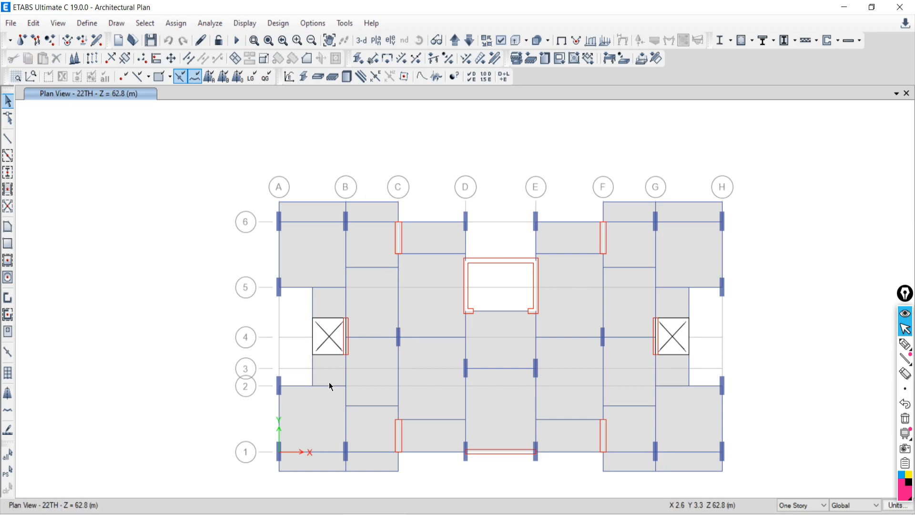
Step: Select and deselect the grid B beam near grid 2, and the beam between grids E and F below grid 6
left_click(345, 378)
left_click(346, 377)
middle_click_drag(669, 334, 571, 307)
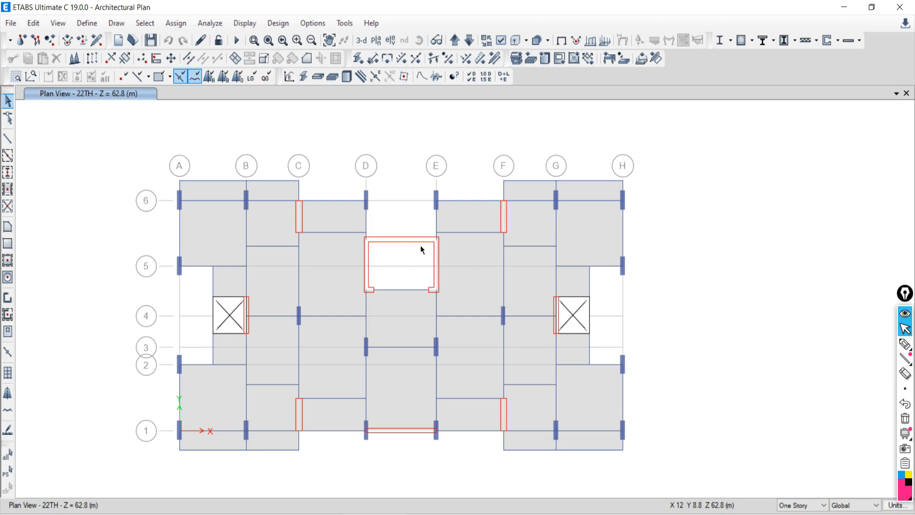
left_click(458, 233)
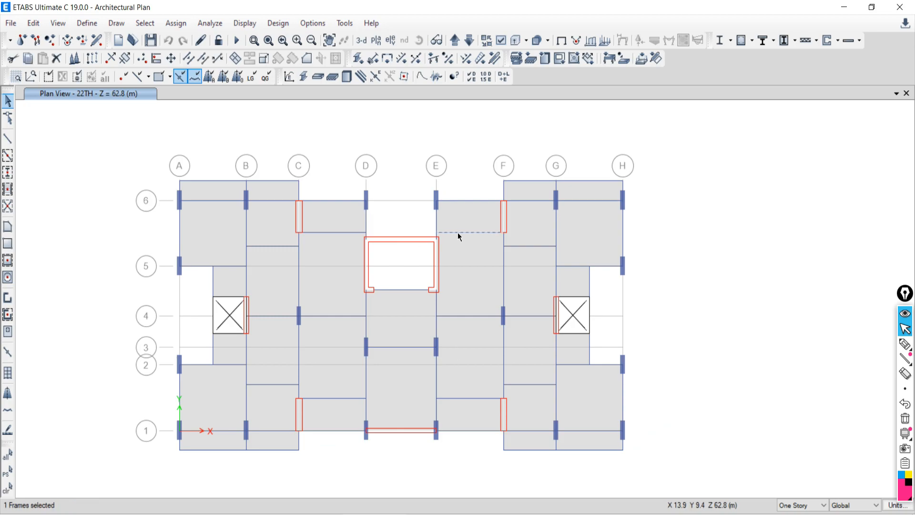
left_click(458, 233)
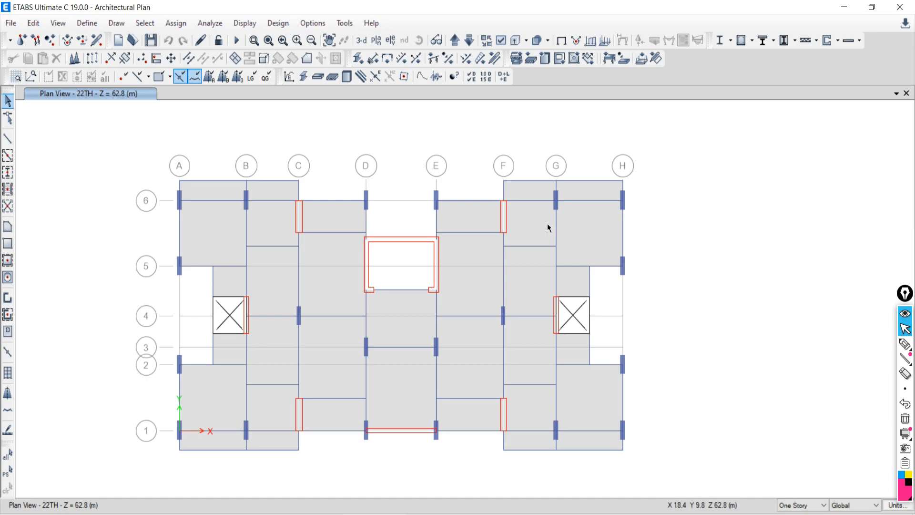
Step: Select and clear in turn the slab panel between grids F and G below grid 6, and the upper wall on grid F
left_click(531, 221)
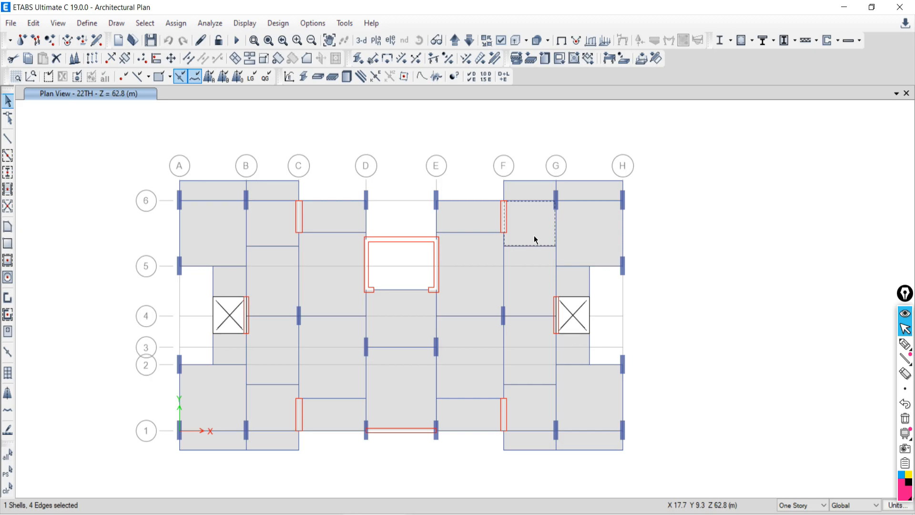
left_click(7, 488)
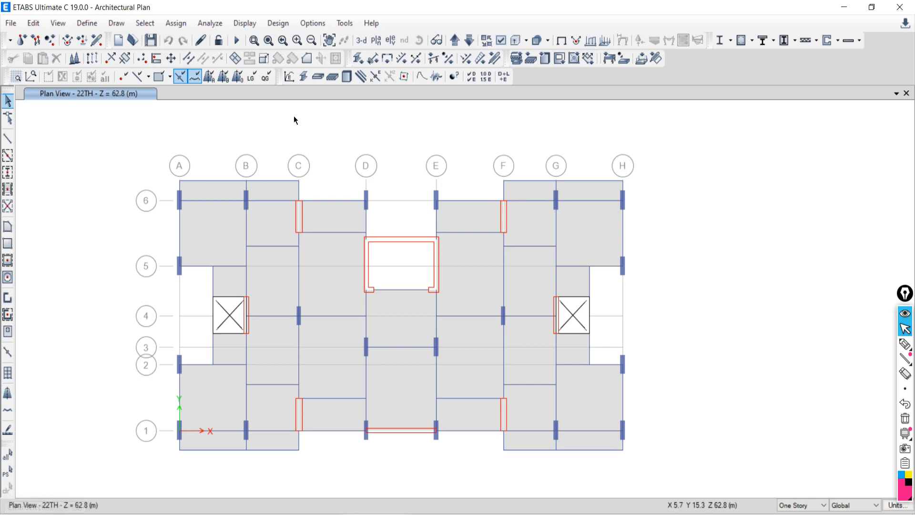
scroll(537, 238, "up", 3)
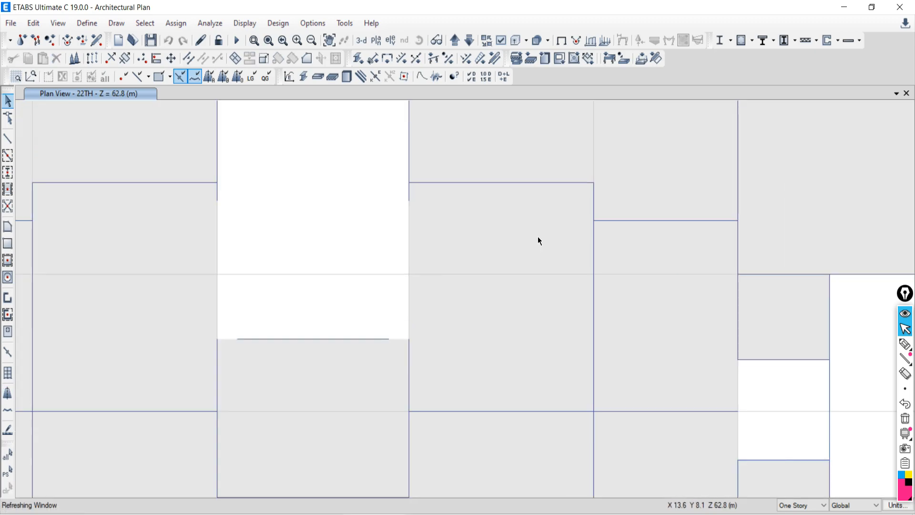
left_click(595, 129)
scroll(589, 176, "down", 3)
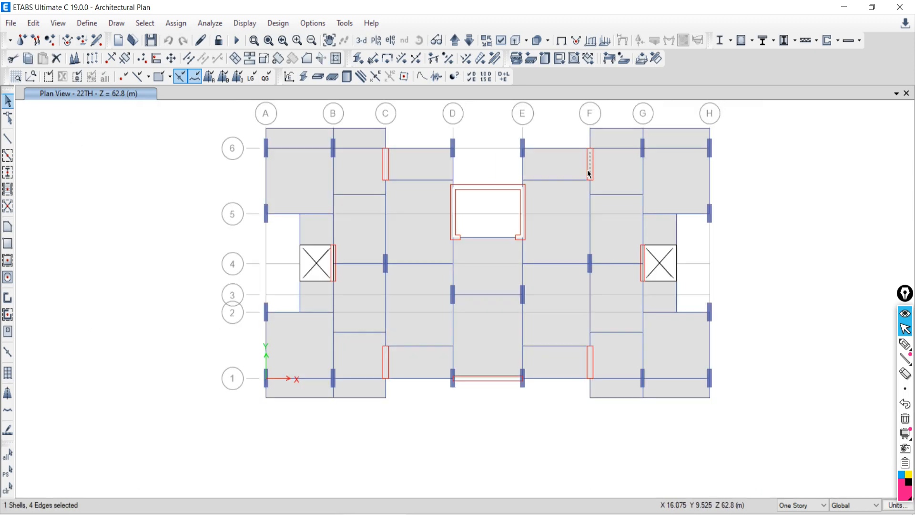
left_click(7, 488)
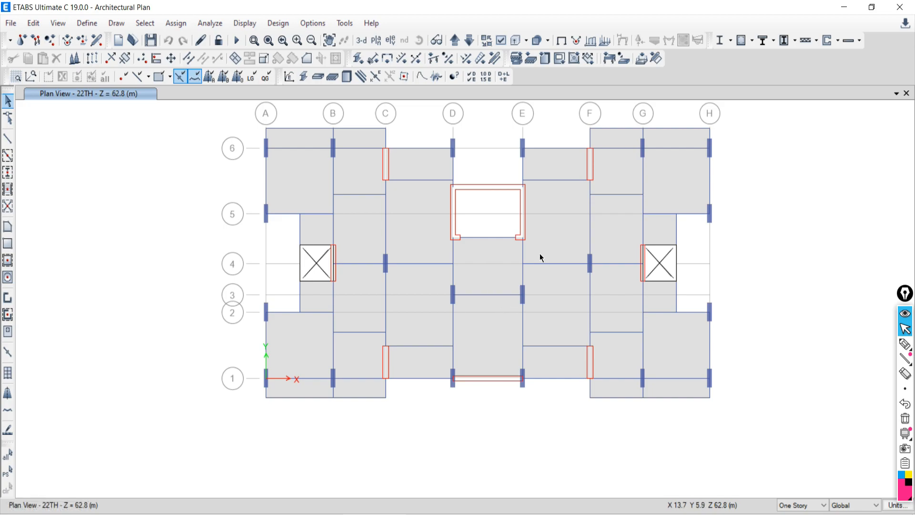
Step: Select and clear in turn the joint at grid point F-4 and the grid 4 beam between E and F
scroll(602, 276, "up", 3)
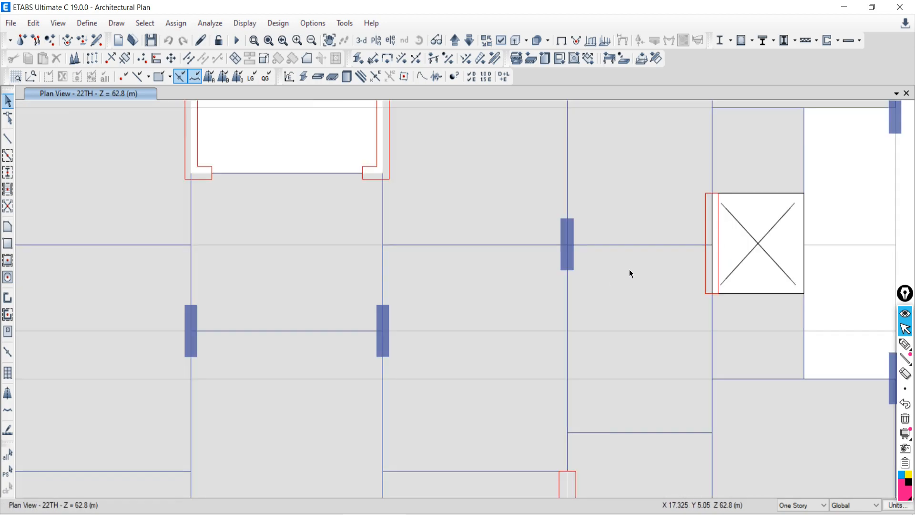
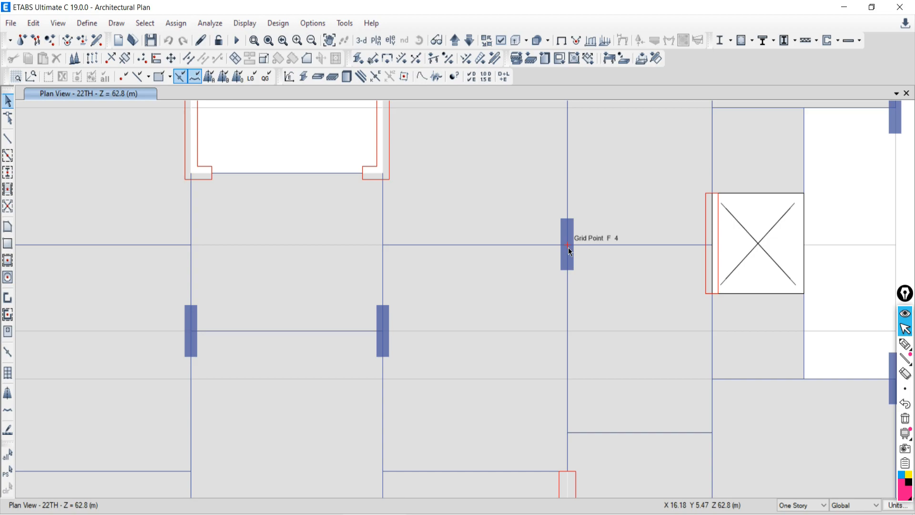
left_click(568, 246)
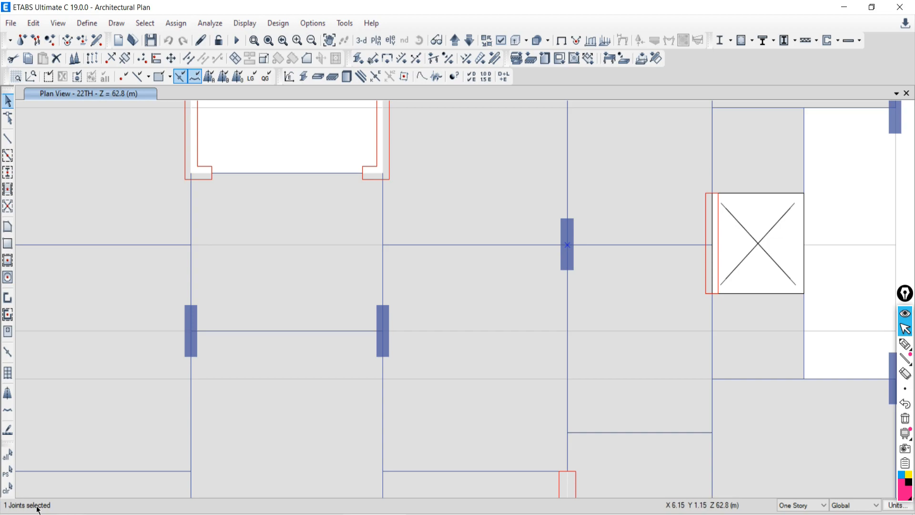
left_click(8, 488)
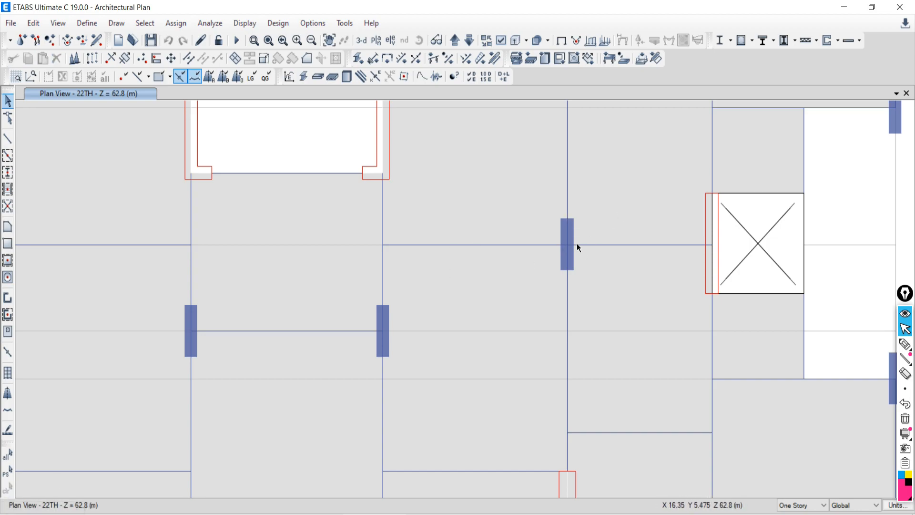
left_click(467, 246)
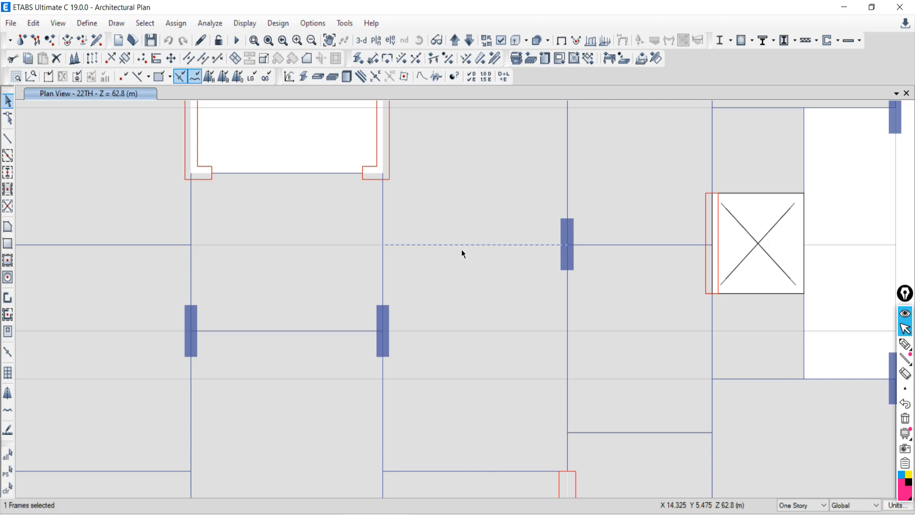
left_click(7, 487)
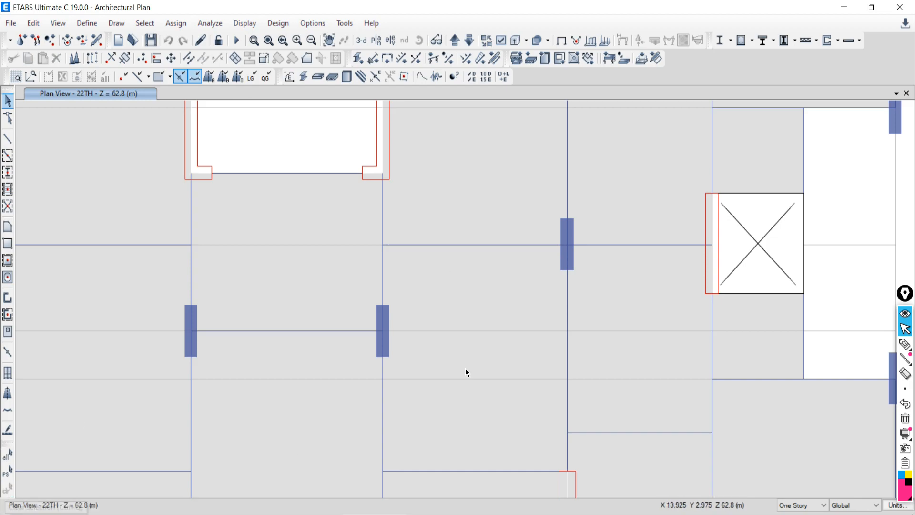
Step: Select the joint at F-4, and sketch a vertical pen line plus a horizontal one with crosses at both ends
left_click(568, 245)
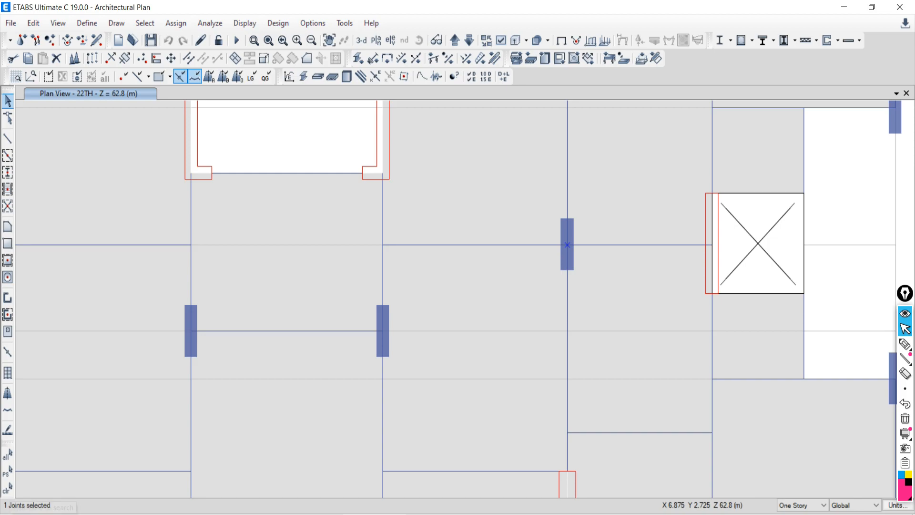
left_click(907, 347)
left_click_drag(458, 153, 465, 392)
mouse_move(225, 269)
left_mouse_down()
mouse_move(344, 264)
mouse_move(222, 270)
mouse_move(224, 277)
left_mouse_up()
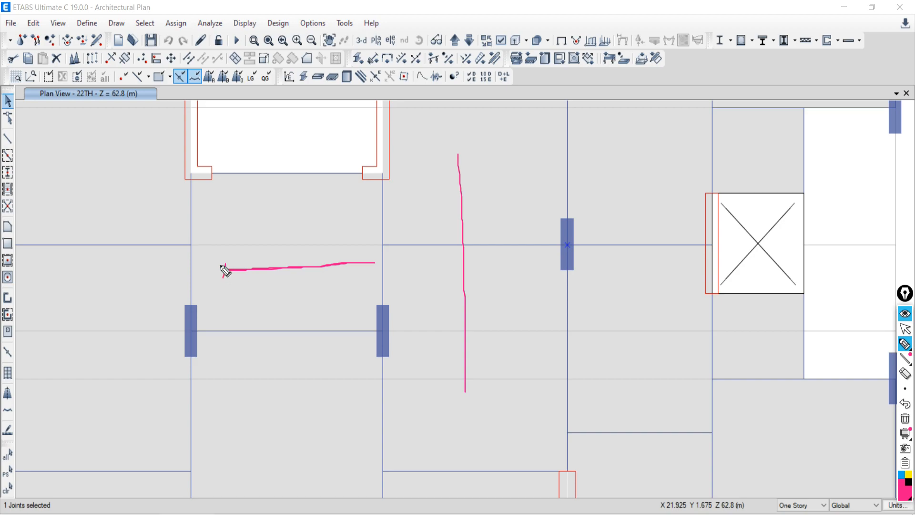
mouse_move(372, 262)
left_mouse_down()
mouse_move(370, 273)
mouse_move(381, 275)
left_mouse_up()
left_click(906, 331)
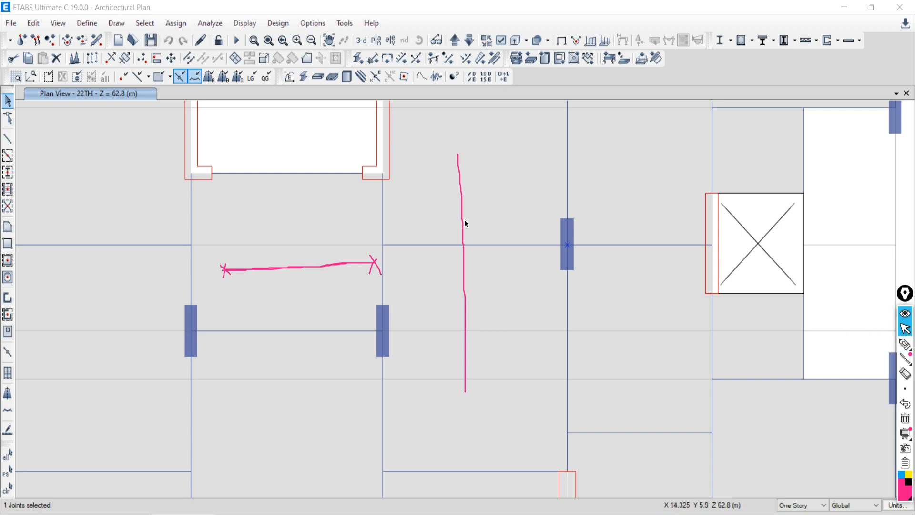
Step: Add the grid 4 beam between E and F to the selection, and mark pen crosses at the ends of the vertical line
left_click(426, 246)
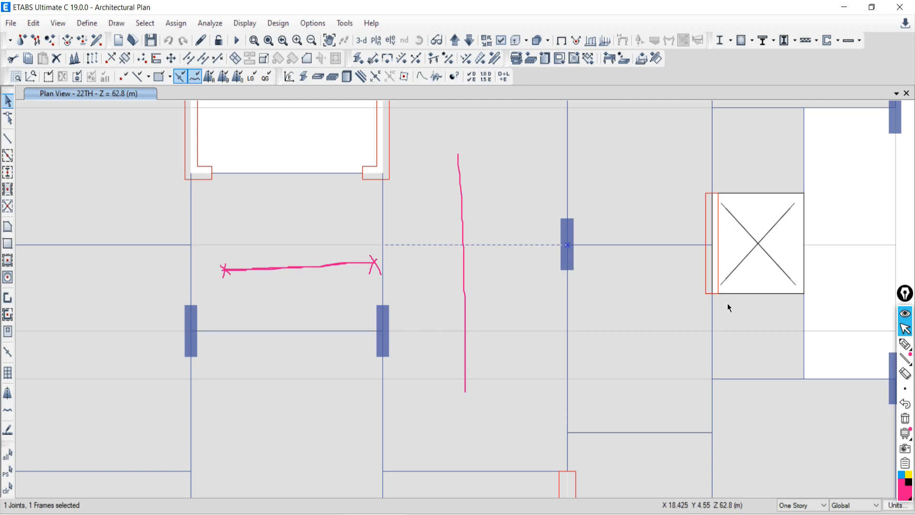
left_click(904, 346)
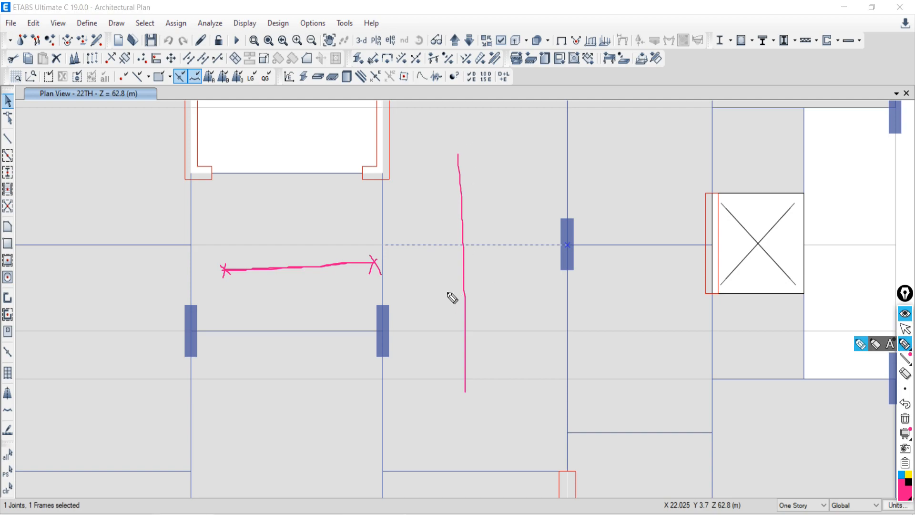
left_click_drag(460, 149, 466, 156)
left_click_drag(465, 389, 461, 402)
left_click_drag(460, 382, 472, 400)
left_click(906, 329)
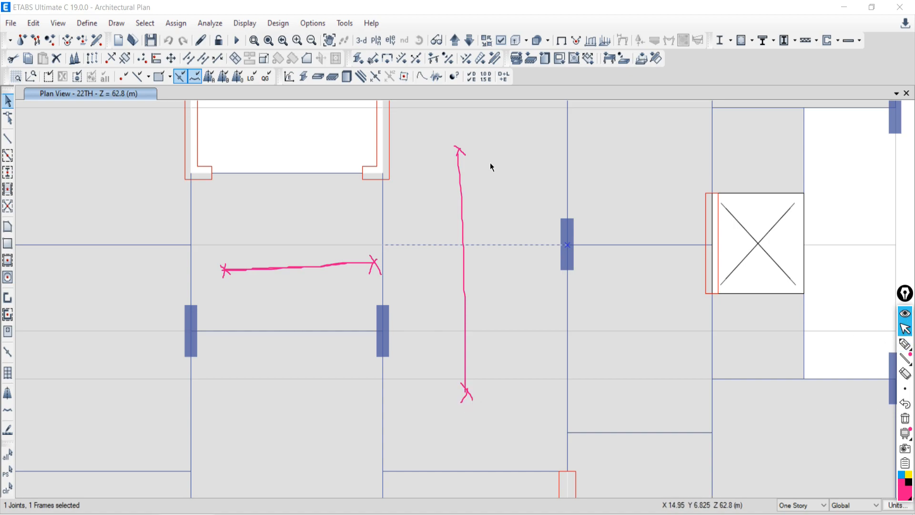
Step: Add the slab above the grid 4 beam to the selection, clear it all, and re-mark the vertical line's upper cross
left_click(459, 154)
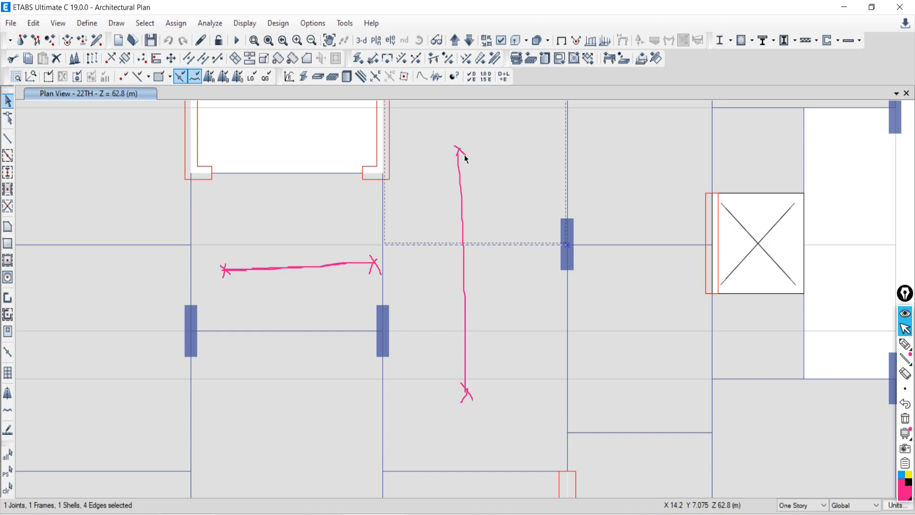
left_click(7, 487)
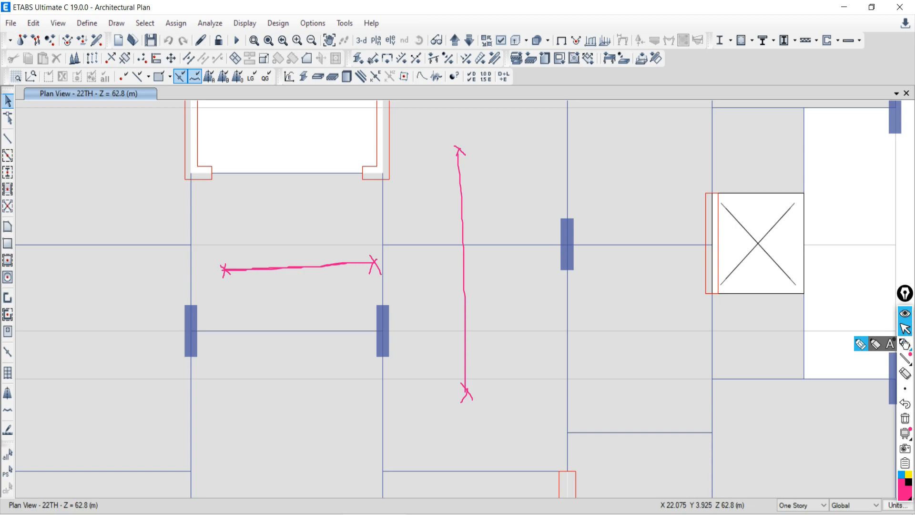
left_click(905, 344)
mouse_move(461, 145)
left_mouse_down()
mouse_move(451, 168)
mouse_move(460, 160)
left_mouse_up()
left_click(905, 329)
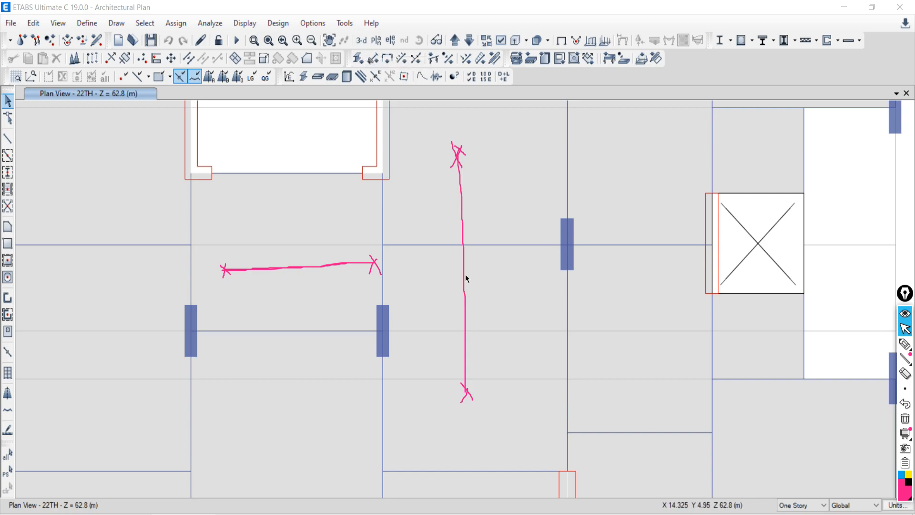
Step: Switch to the default 3D view of the building and erase all pen annotations
left_click(360, 41)
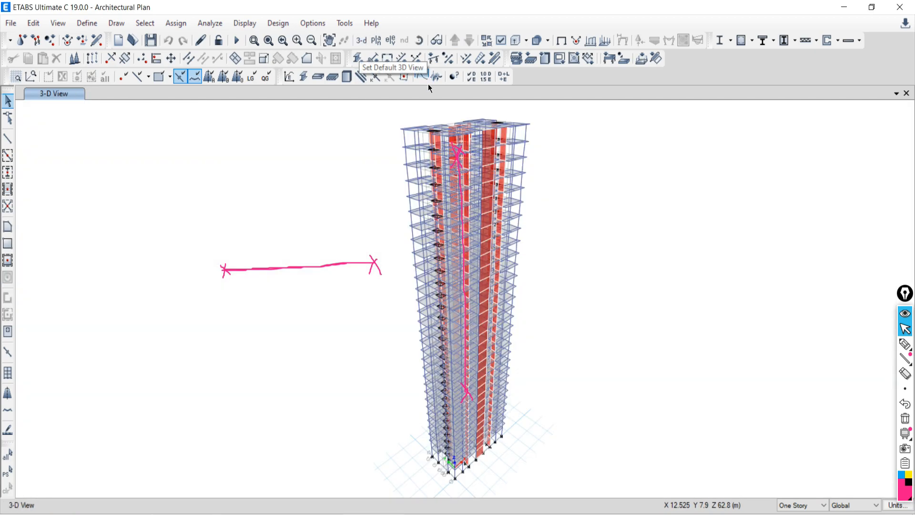
left_click(906, 418)
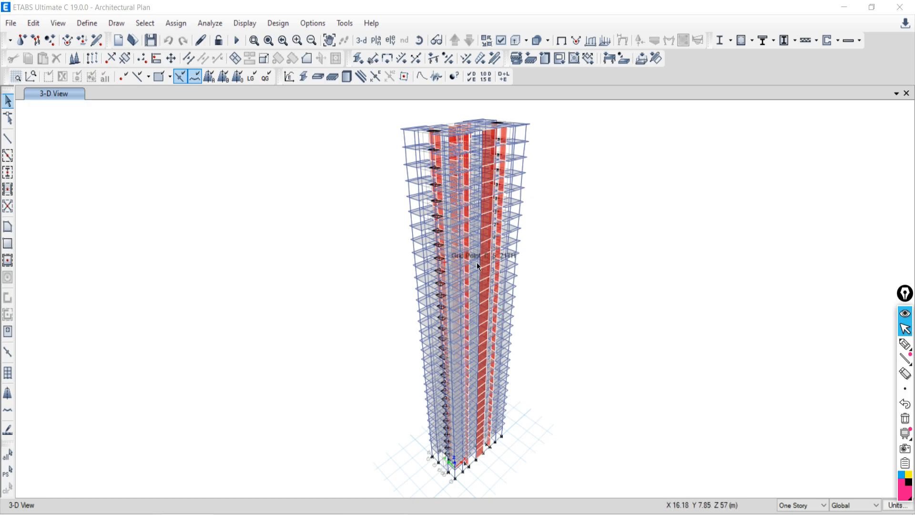
scroll(474, 260, "up", 4)
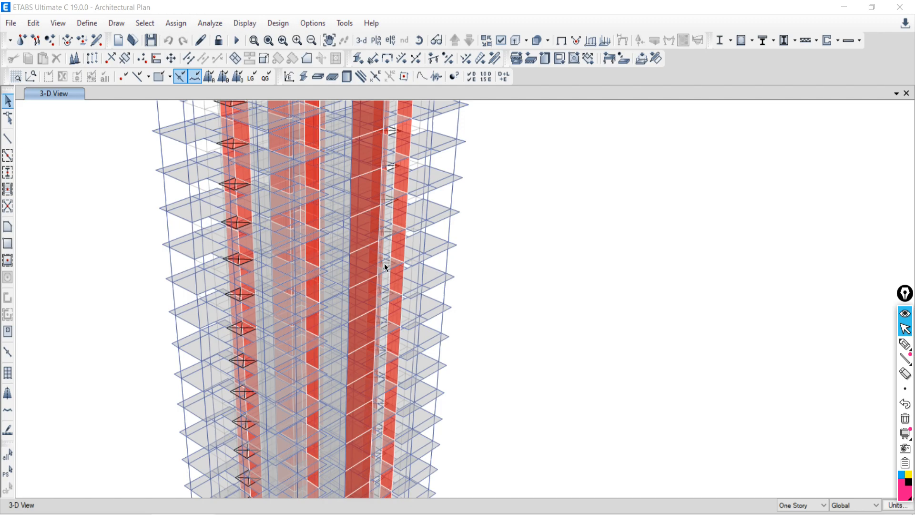
Step: Return to the plan view of story 22TH, and select and deselect the slab between grids F and G
left_click(375, 40)
left_click(389, 288)
left_click(501, 412)
left_click(446, 411)
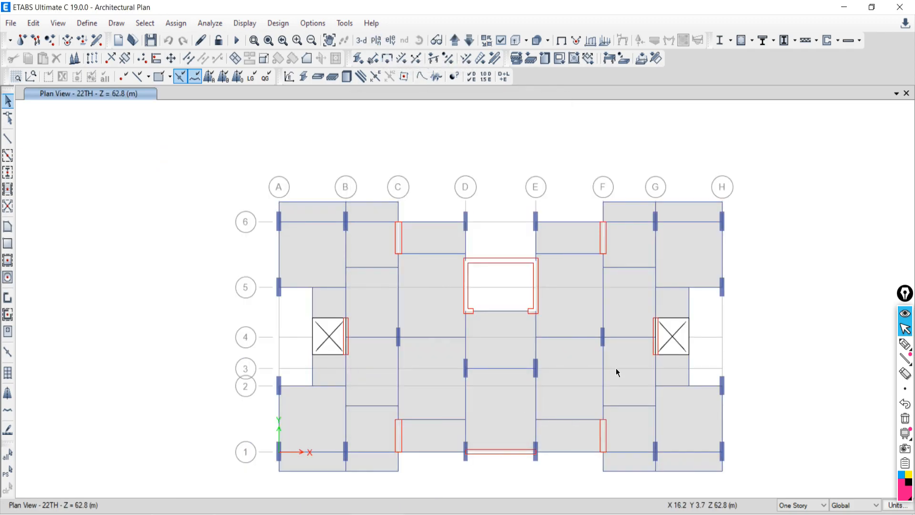
left_click(624, 304)
left_click(623, 305)
Step: Open the object information for column C23 from the selection list at grid point F-4, and move the window clear of the column
scroll(612, 352, "up", 5)
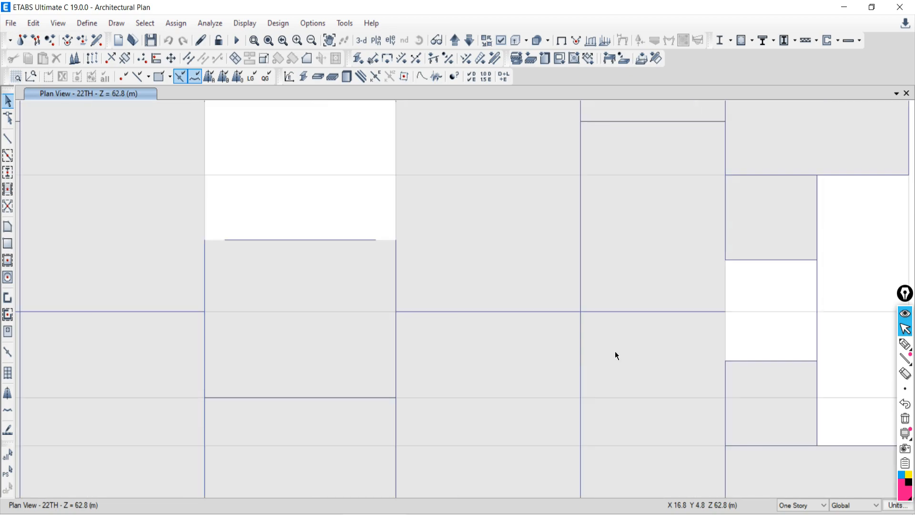
scroll(615, 351, "up", 3)
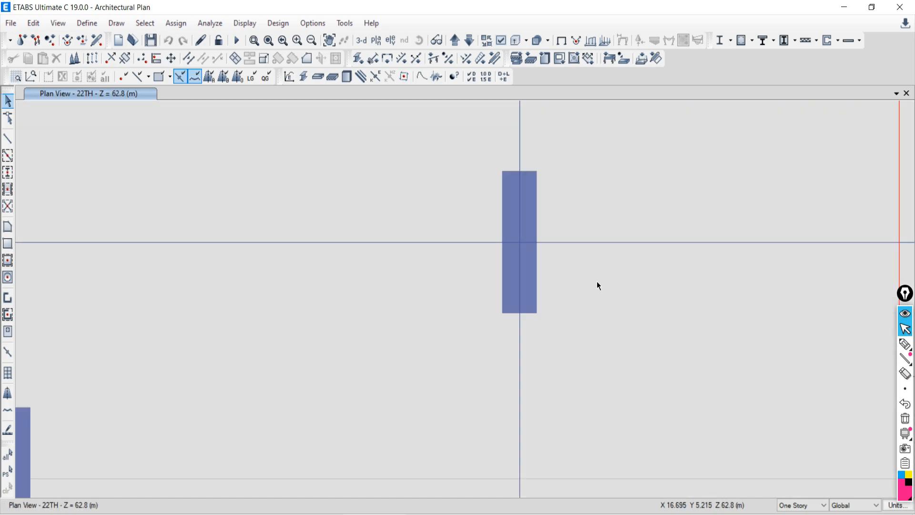
left_click(521, 247, "ctrl")
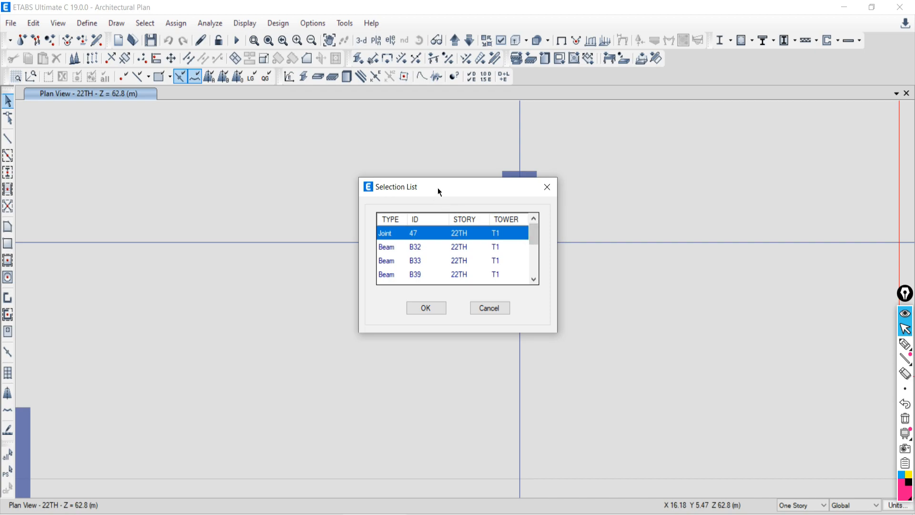
left_click_drag(438, 188, 395, 133)
left_click_drag(491, 184, 491, 210)
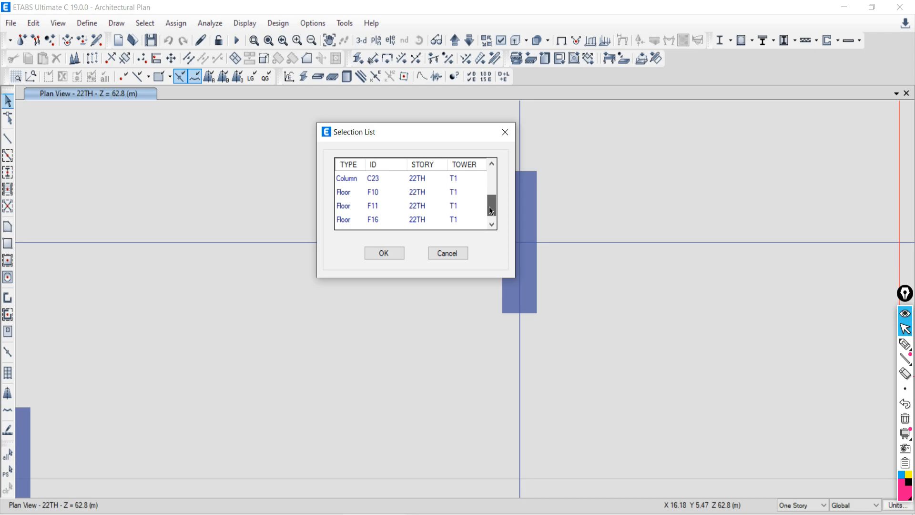
left_click(371, 180)
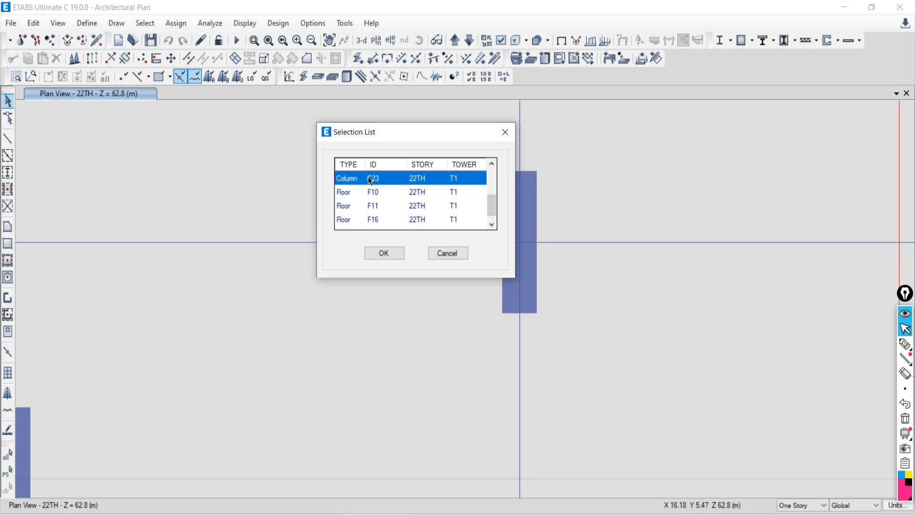
left_click(374, 252)
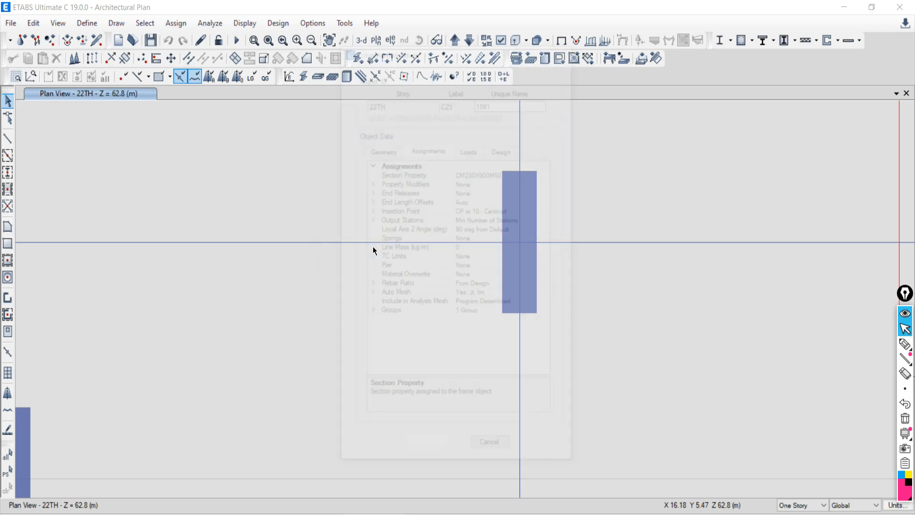
left_click_drag(421, 55, 240, 51)
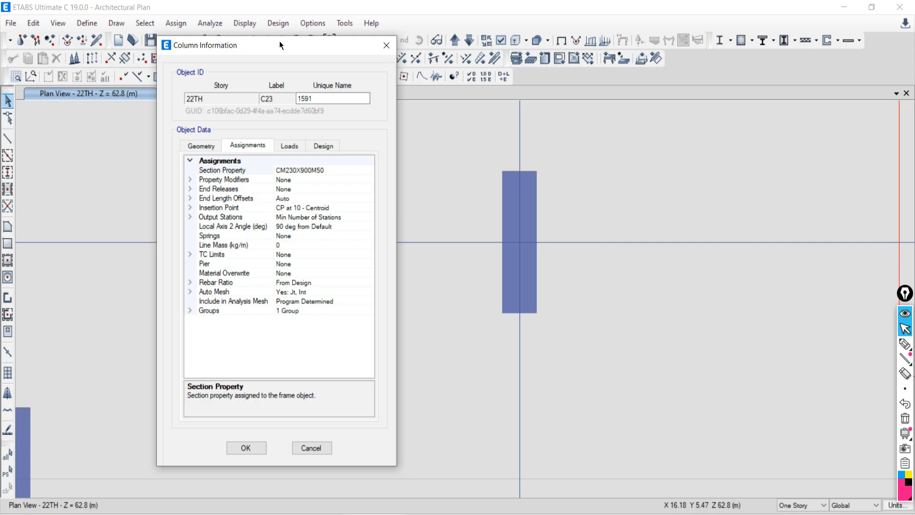
left_click_drag(344, 43, 341, 49)
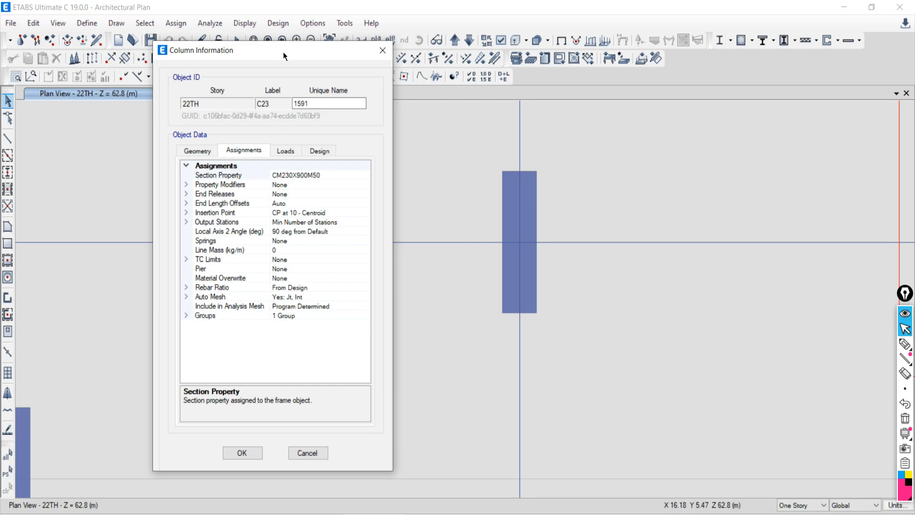
Step: Close column C23's information window and browse the list of overlapping objects at grid point F-4
left_click_drag(263, 51, 263, 53)
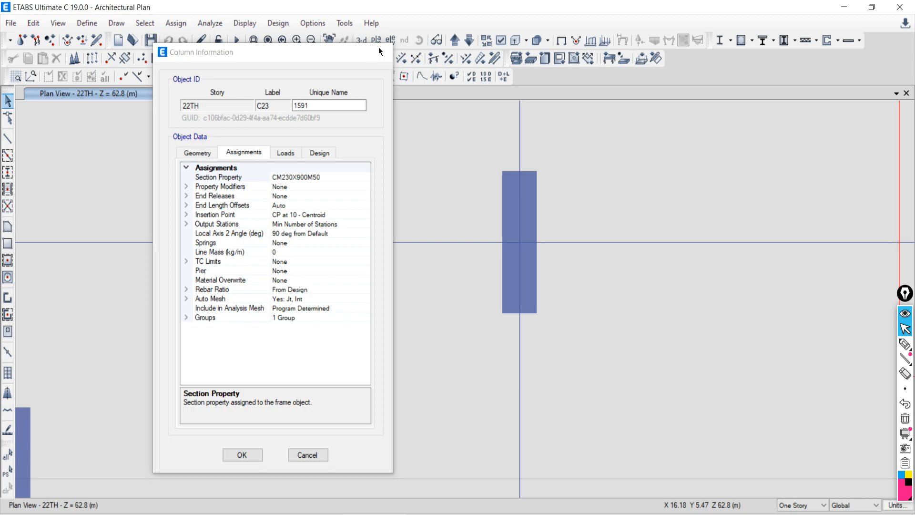
left_click(381, 49)
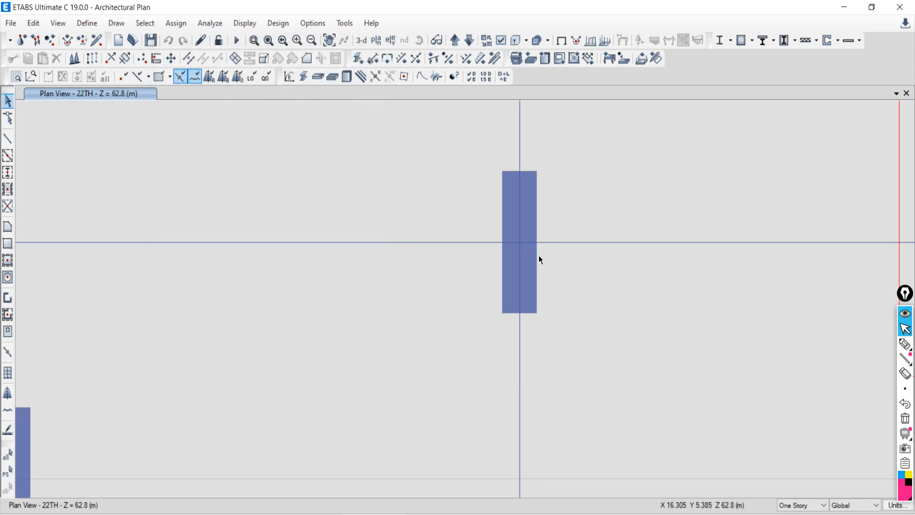
left_click(517, 242, "ctrl")
left_click_drag(533, 243, 528, 272)
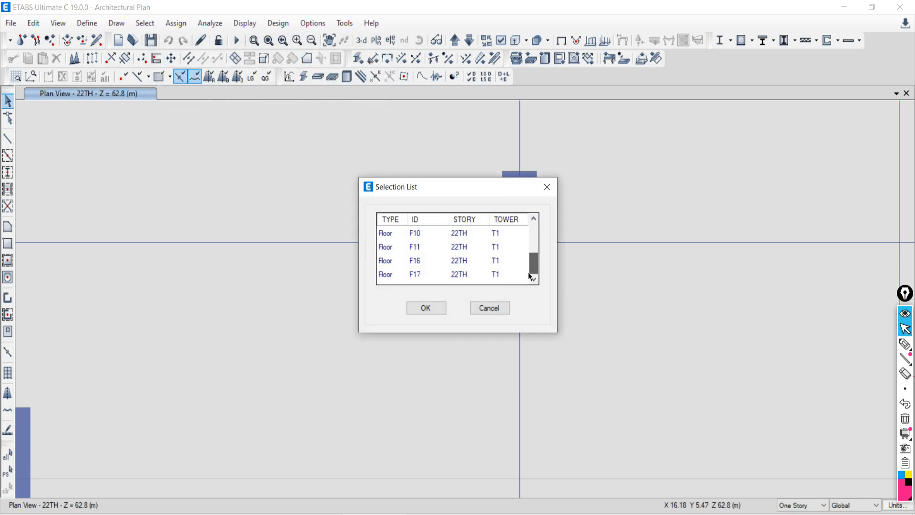
scroll(418, 247, "up", 2)
scroll(418, 255, "down", 1)
scroll(413, 245, "down", 1)
left_click(546, 187)
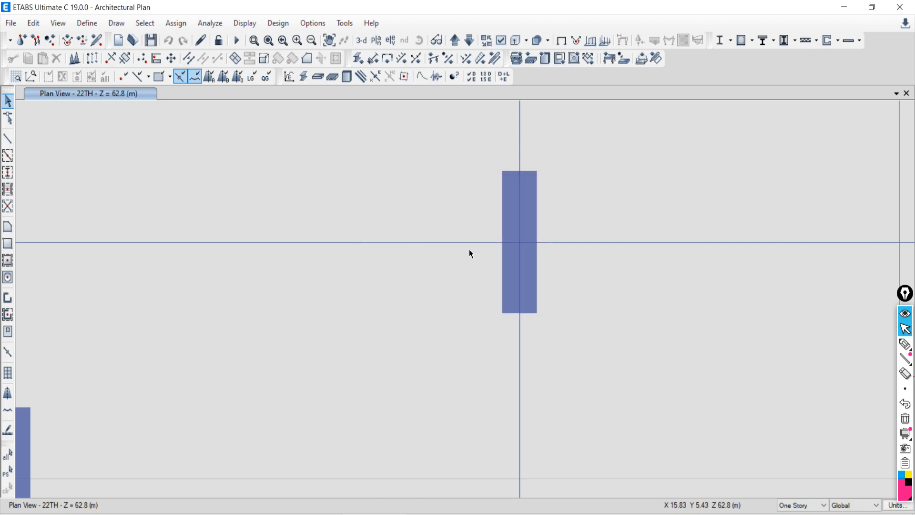
Step: View the object information for column C23 through the selection list at grid point F-4, and close it
left_click(520, 245, "ctrl")
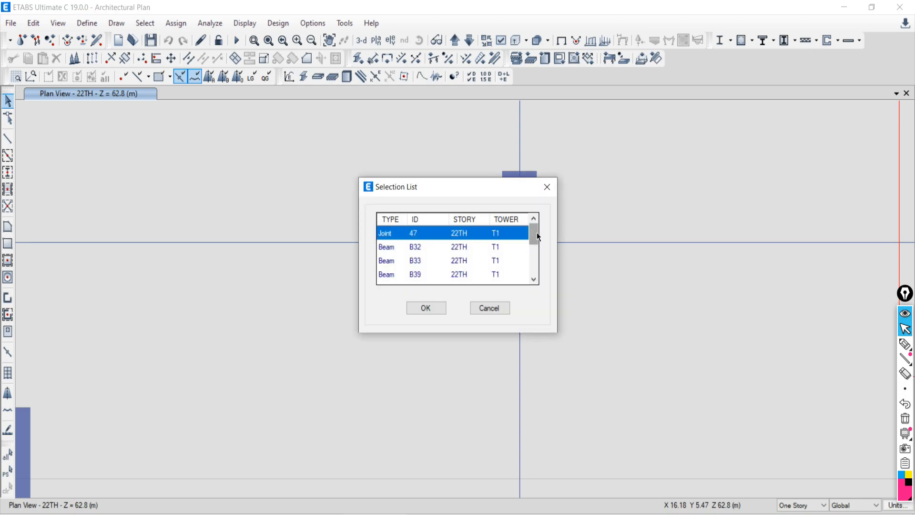
mouse_move(536, 236)
left_mouse_down()
mouse_move(540, 268)
mouse_move(534, 241)
mouse_move(532, 251)
left_mouse_up()
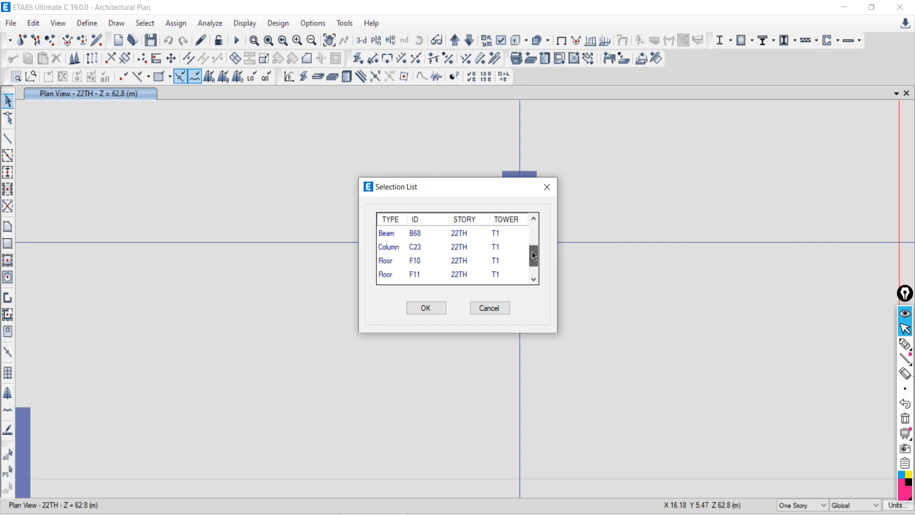
left_click(425, 252)
left_click(423, 312)
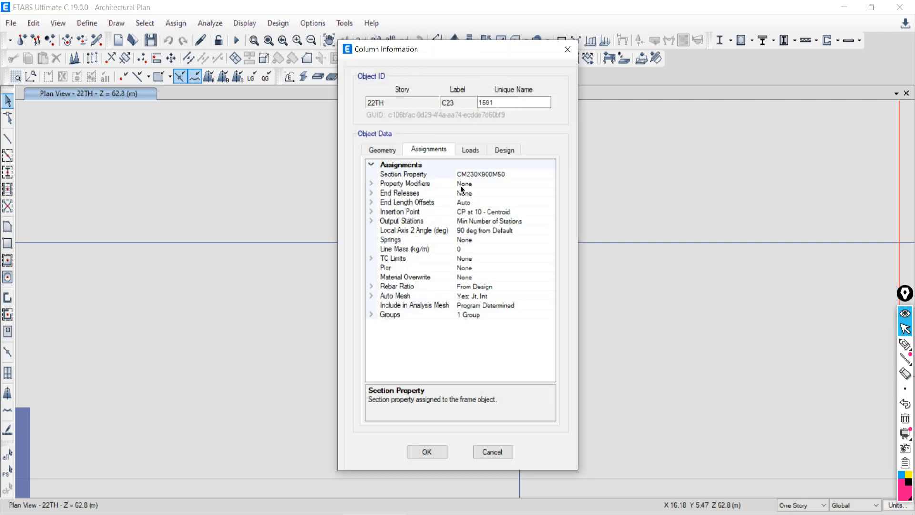
left_click(569, 51)
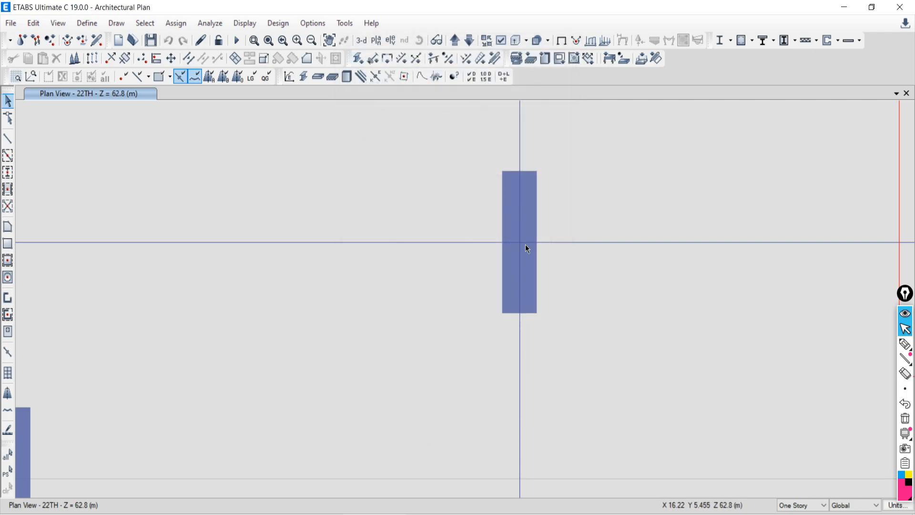
Step: Window-select the column at grid point F-4 with its joint in the 22TH plan, and clear the selection
scroll(526, 244, "down", 5)
scroll(527, 243, "up", 3)
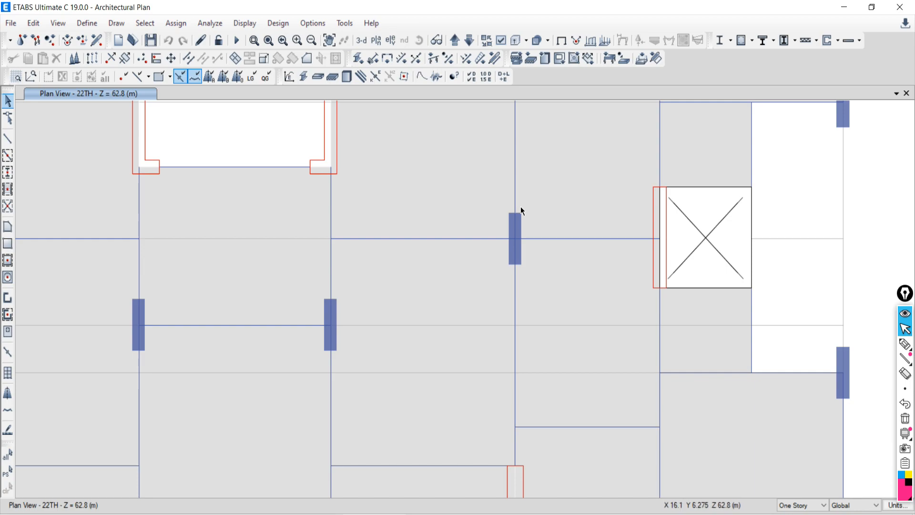
left_click_drag(469, 180, 545, 275)
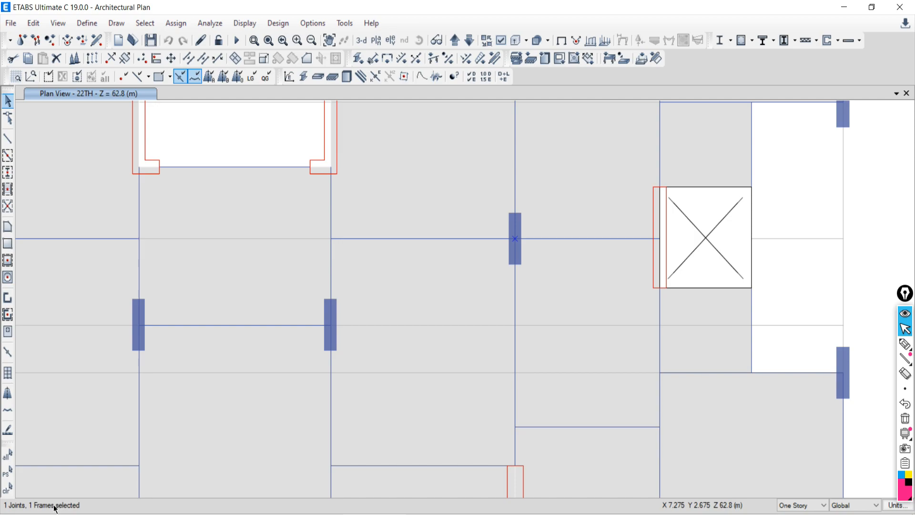
left_click(8, 487)
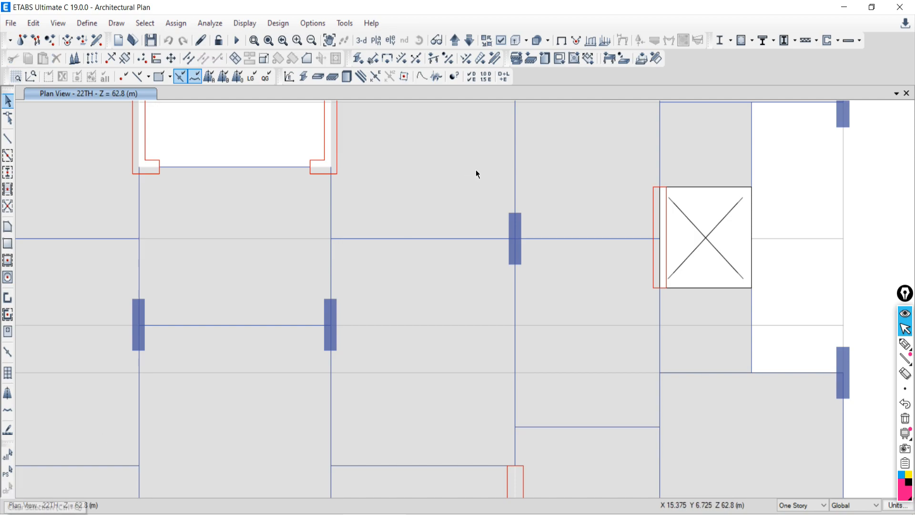
left_click_drag(460, 189, 497, 188)
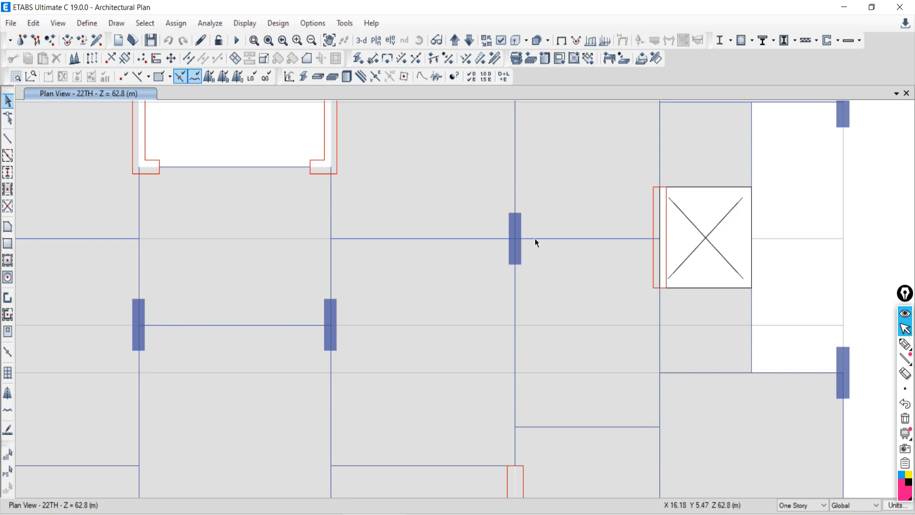
Step: View the object information of slabs F17 and F11 beside the F-4 column and of wall W13 at the shaft
right_click(584, 239)
scroll(584, 240, "up", 3)
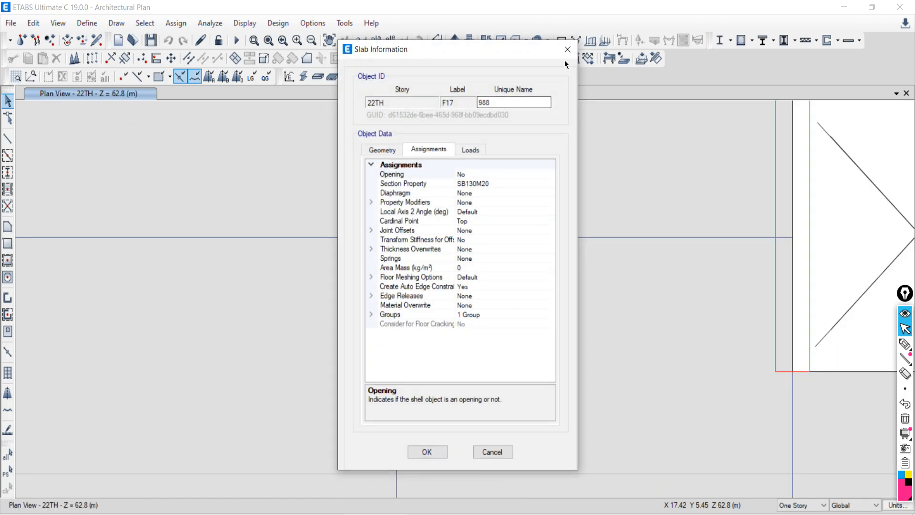
left_click(565, 43)
right_click(589, 164)
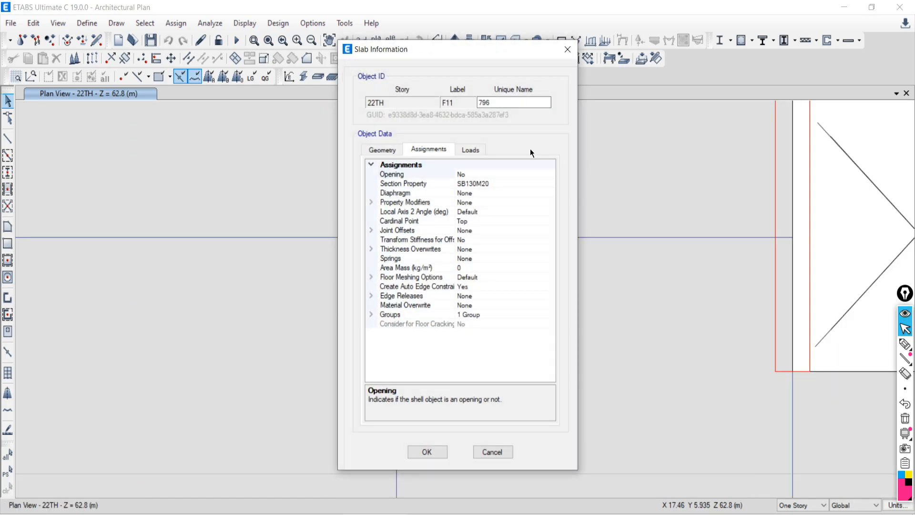
left_click(567, 50)
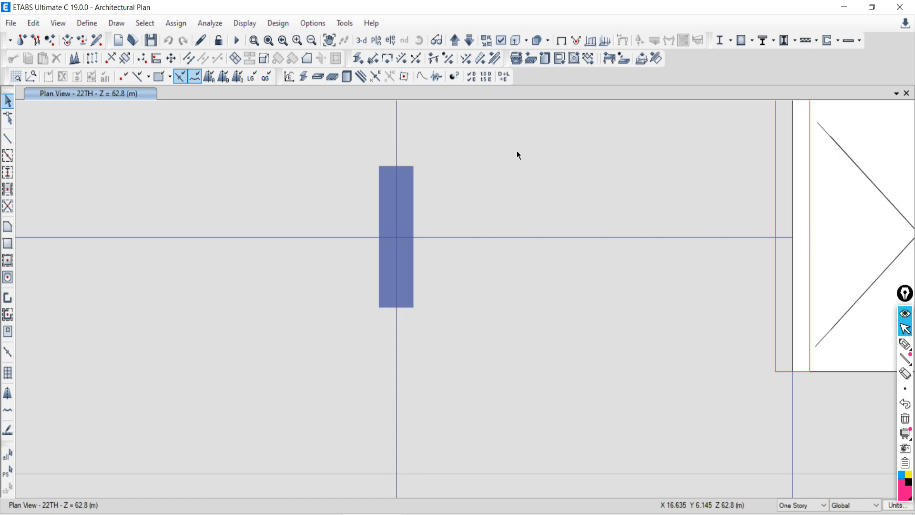
right_click(793, 218)
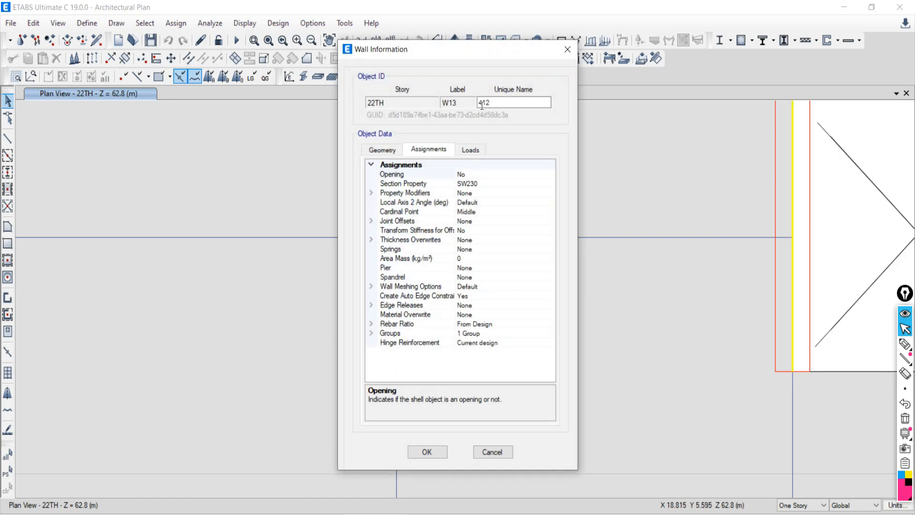
left_click(563, 49)
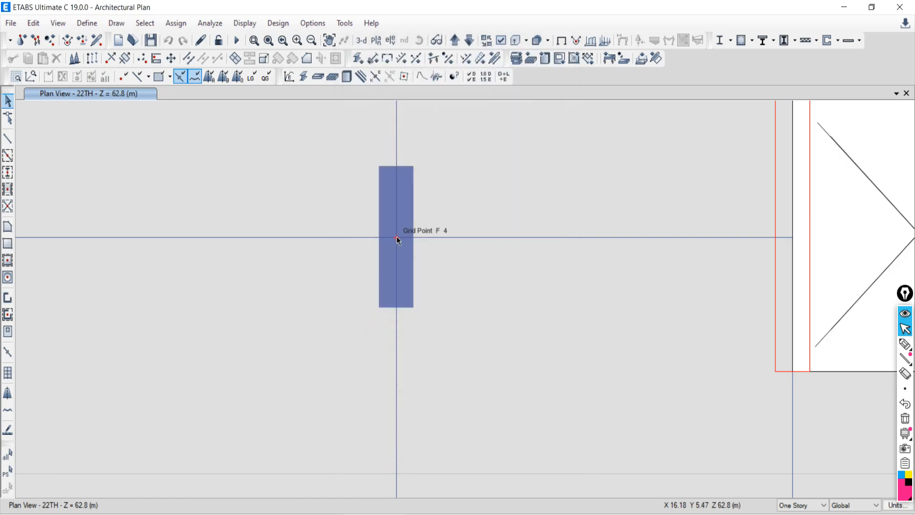
Step: View the geometry, assignments and loads information of the joint at grid point F-4, and close the window
right_click(396, 237)
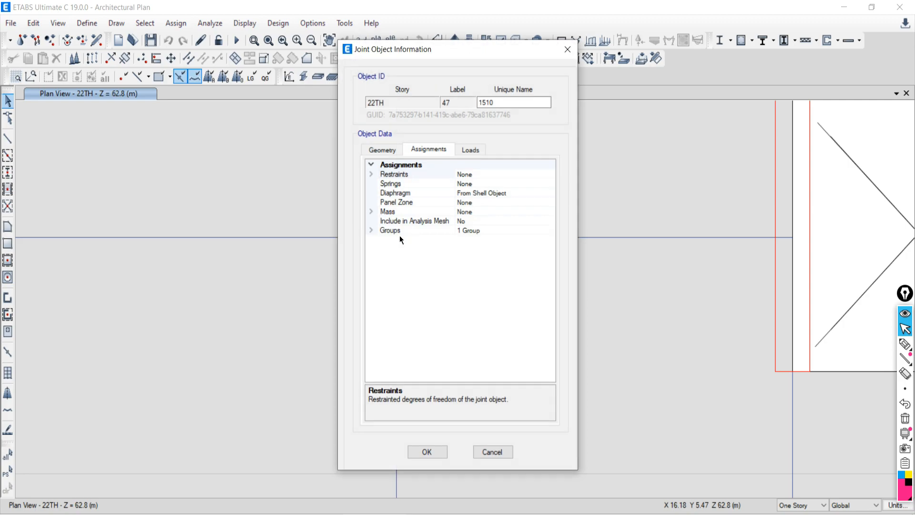
left_click(383, 150)
left_click(424, 151)
left_click(478, 149)
left_click(429, 150)
left_click(383, 148)
left_click(428, 150)
left_click(468, 151)
left_click(426, 150)
left_click(383, 150)
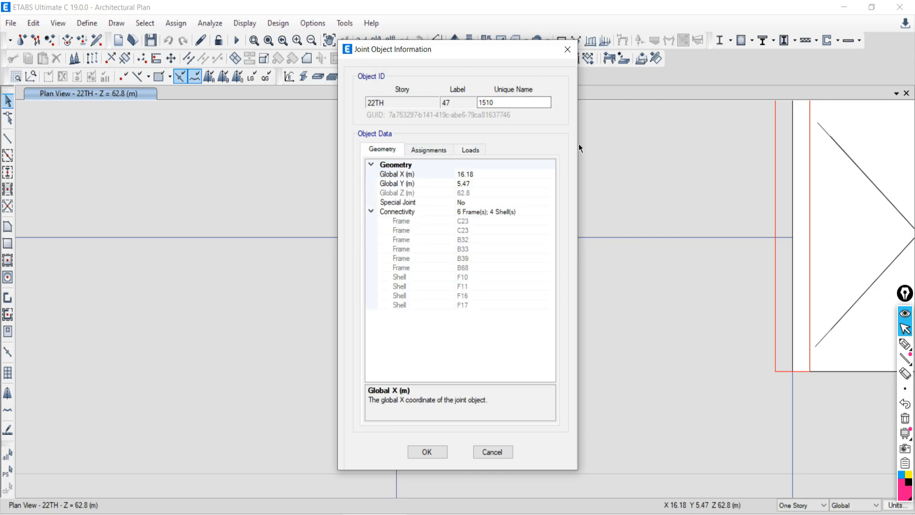
left_click(567, 48)
Step: Window-select and clear the F-4 joint and column, and view column C23's information from the list of overlapping objects
left_click_drag(317, 118, 528, 350)
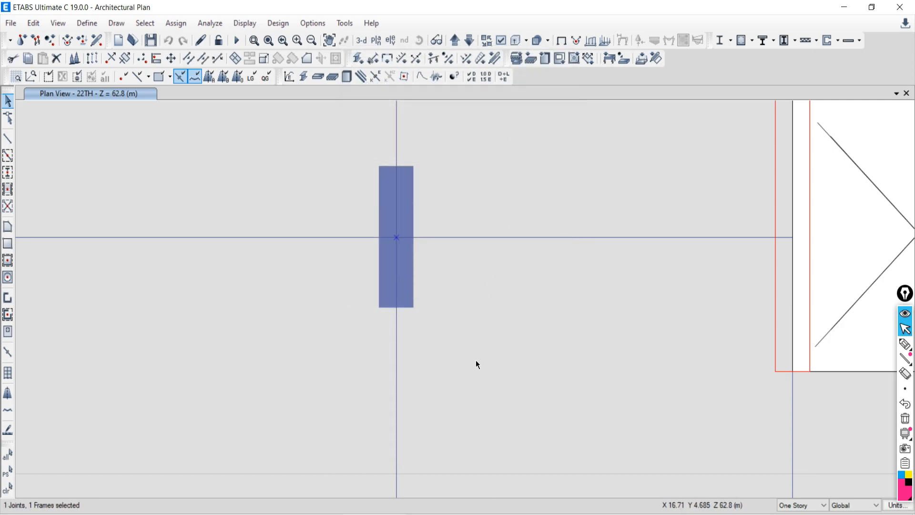
left_click(7, 487)
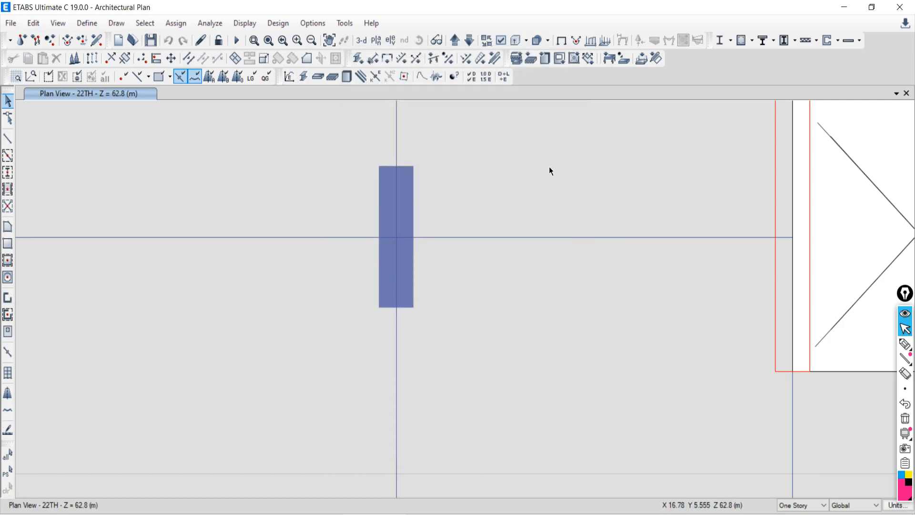
left_click(397, 237, "ctrl")
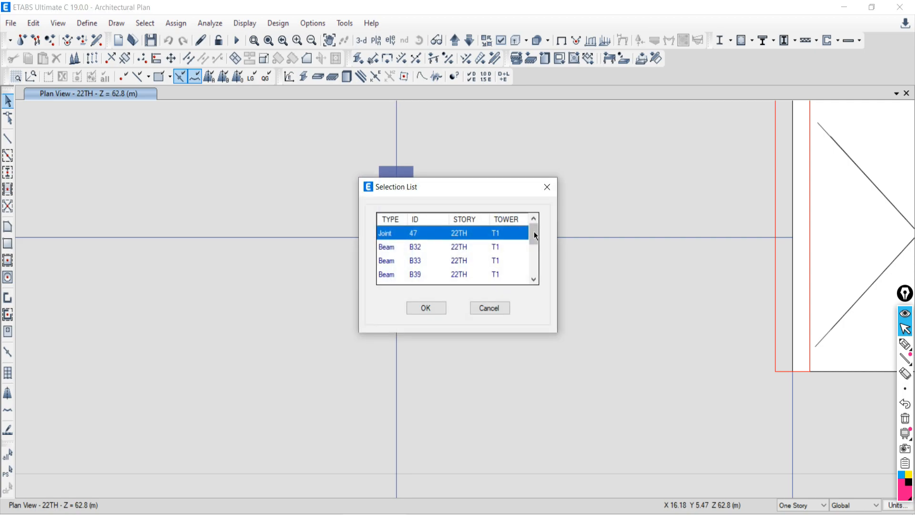
left_click_drag(533, 230, 536, 245)
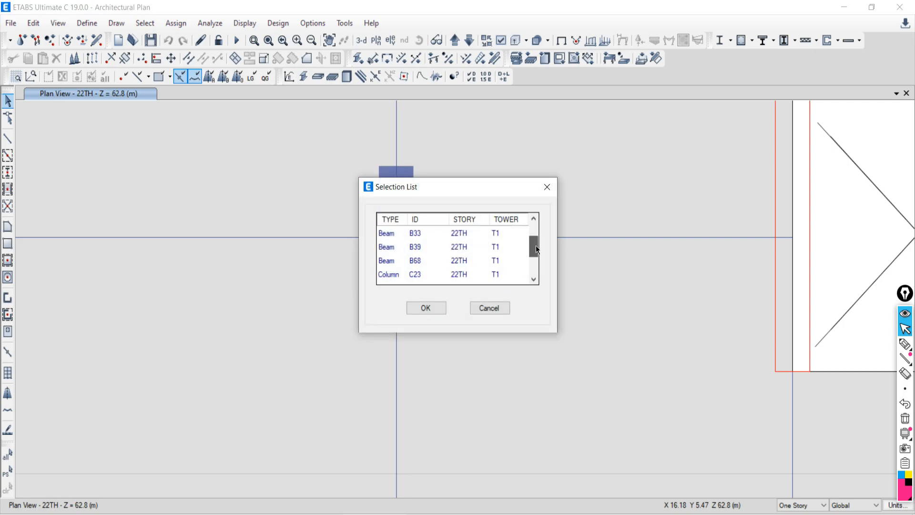
left_click(419, 275)
left_click(424, 308)
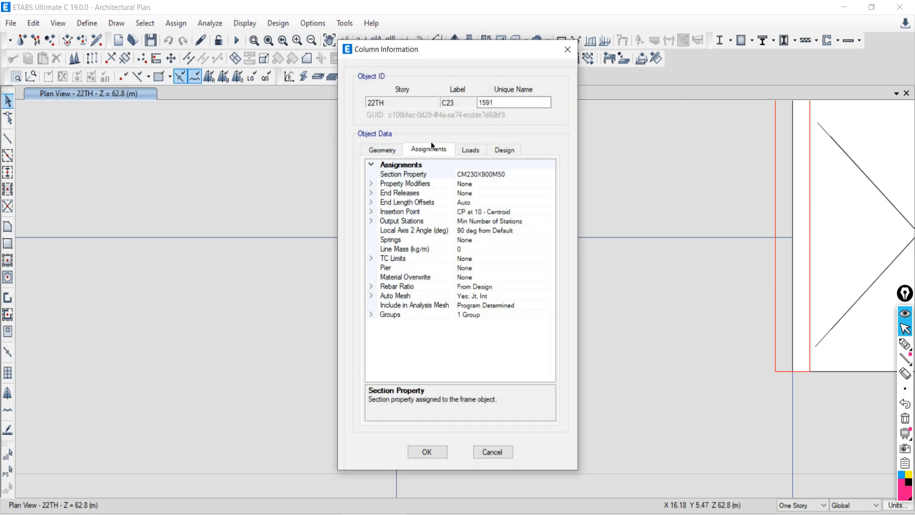
left_click(568, 49)
Step: Enclose the F-4 joint and column in a selection window, clear them, and briefly check the Google Meet call
left_click_drag(344, 142, 473, 340)
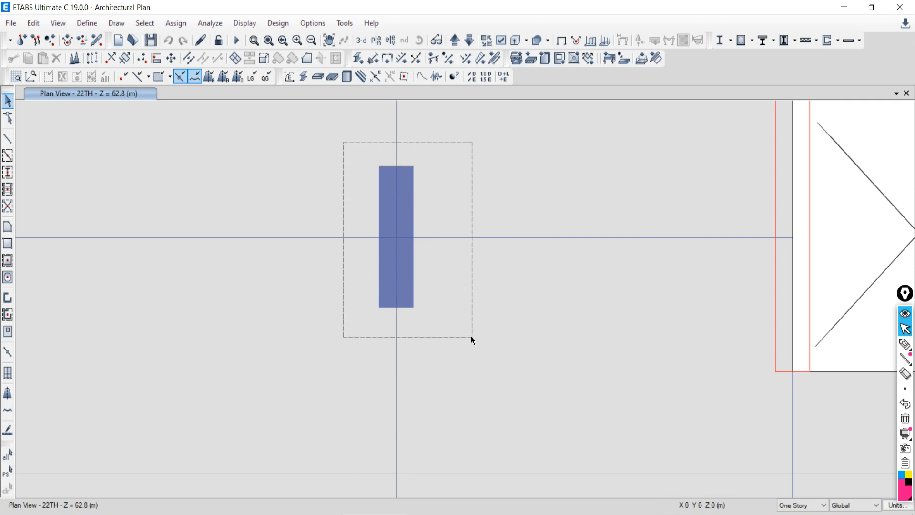
left_click_drag(473, 340, 472, 340)
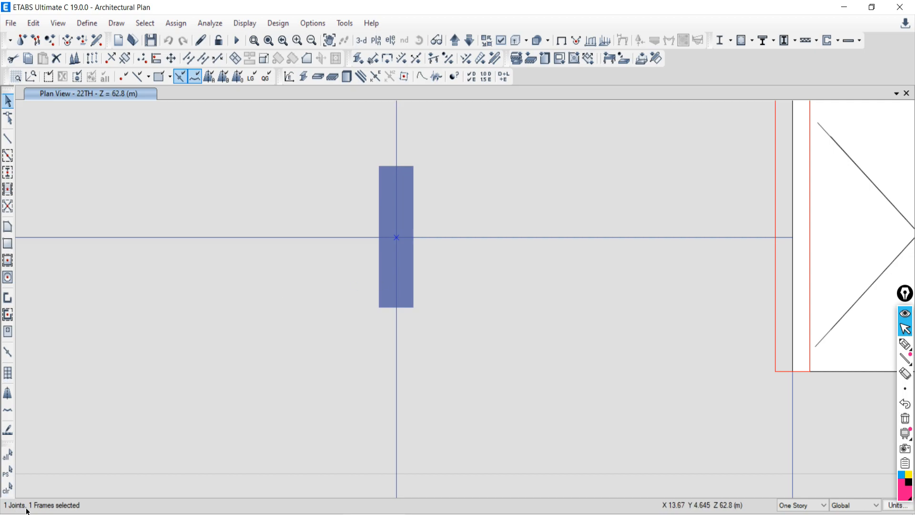
left_click(10, 489)
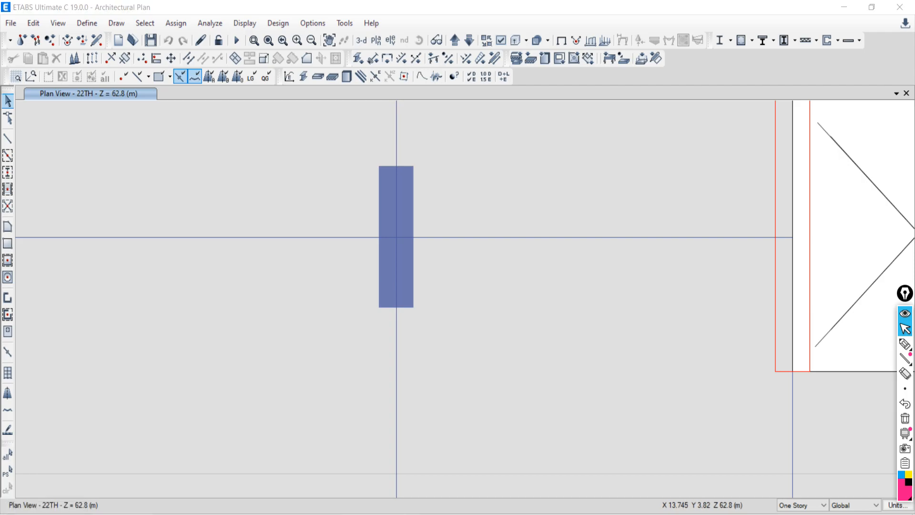
left_click(109, 514)
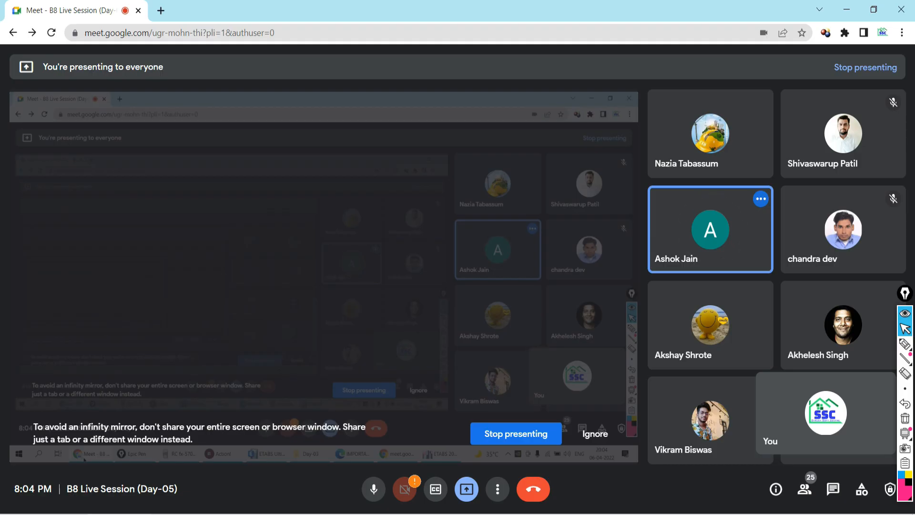
left_click(109, 514)
Step: Window-select the joint and column at grid point F-4, deselect only the joint, and clear the remaining selection
left_click_drag(325, 126, 474, 351)
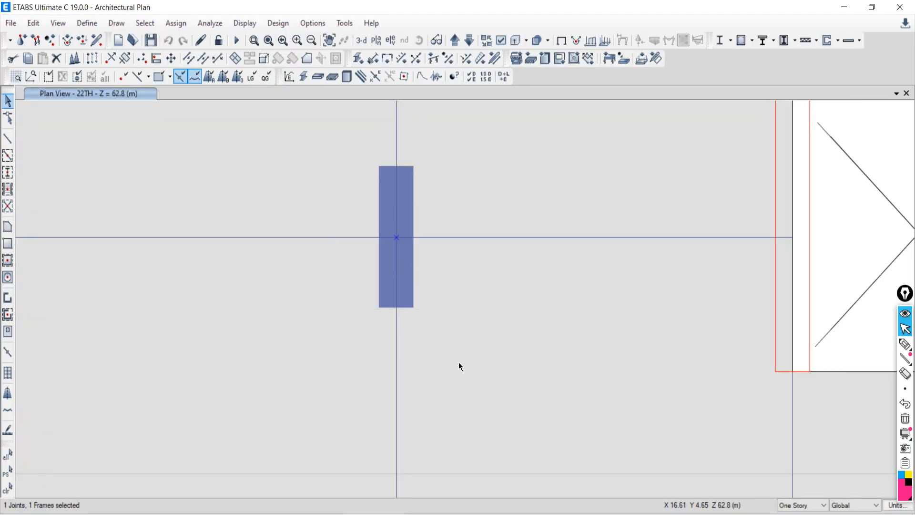
left_click(397, 238)
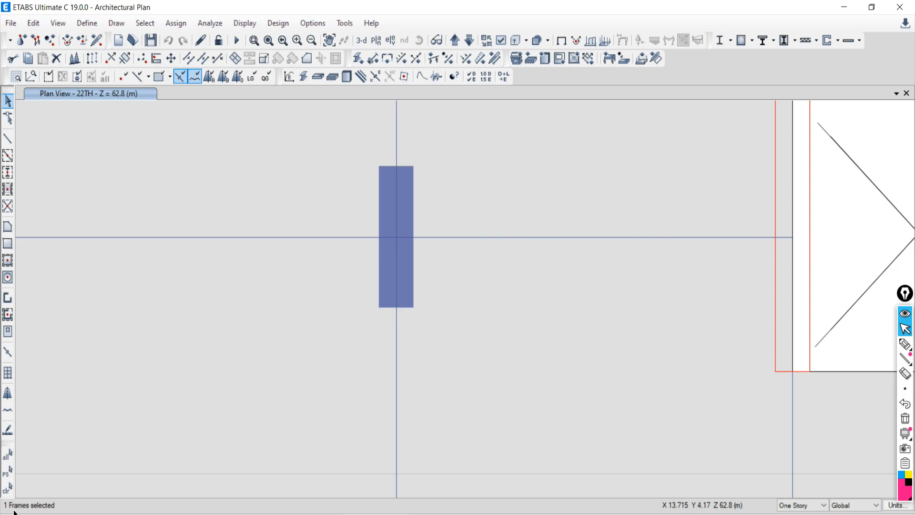
left_click(8, 487)
Step: Switch to the default 3D view of the building and select a single-story segment of the outer corner column
scroll(357, 333, "down", 5)
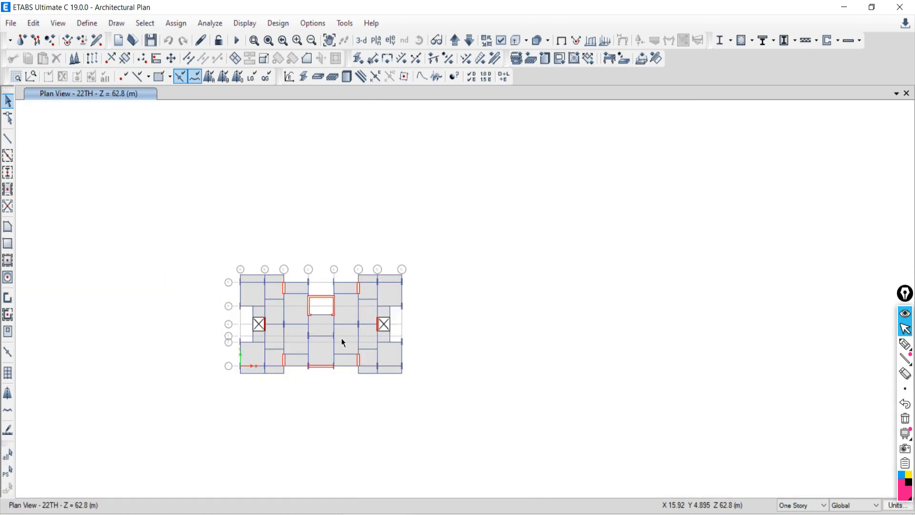
scroll(342, 338, "up", 5)
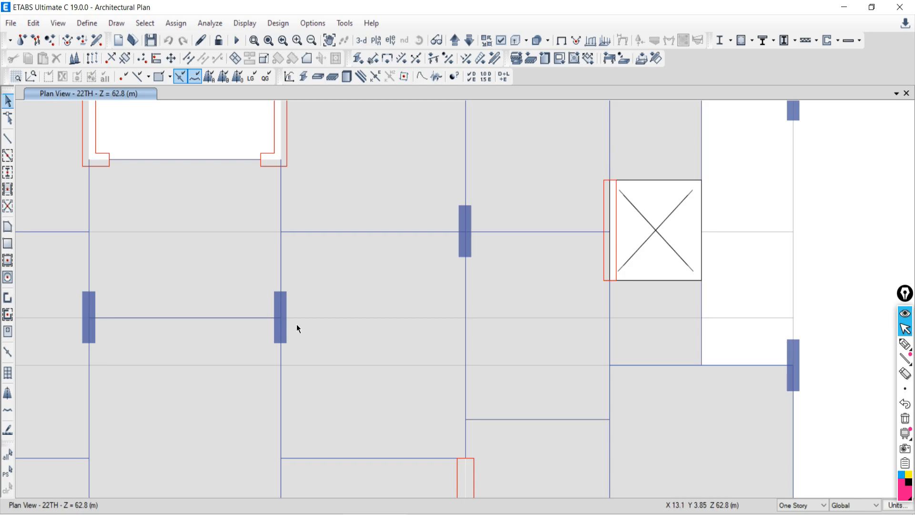
left_click_drag(240, 261, 340, 371)
left_click(361, 43)
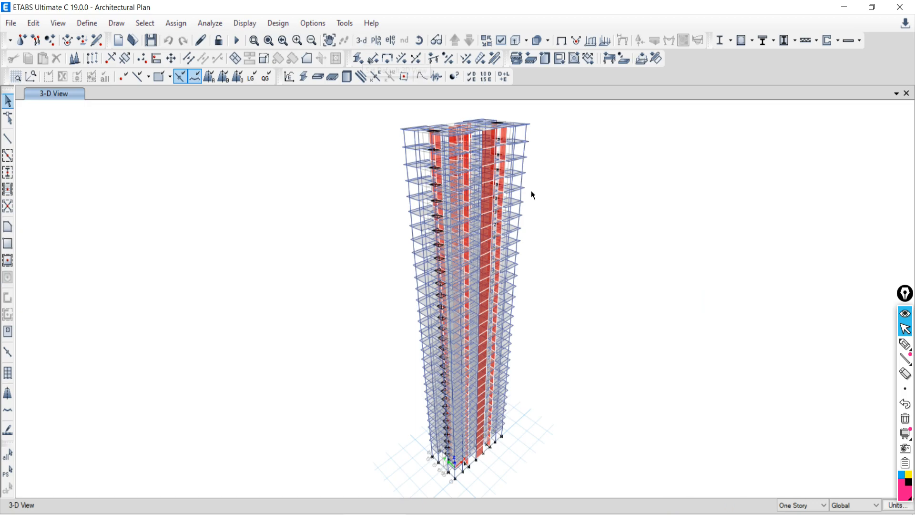
scroll(526, 167, "up", 3)
scroll(526, 167, "up", 4)
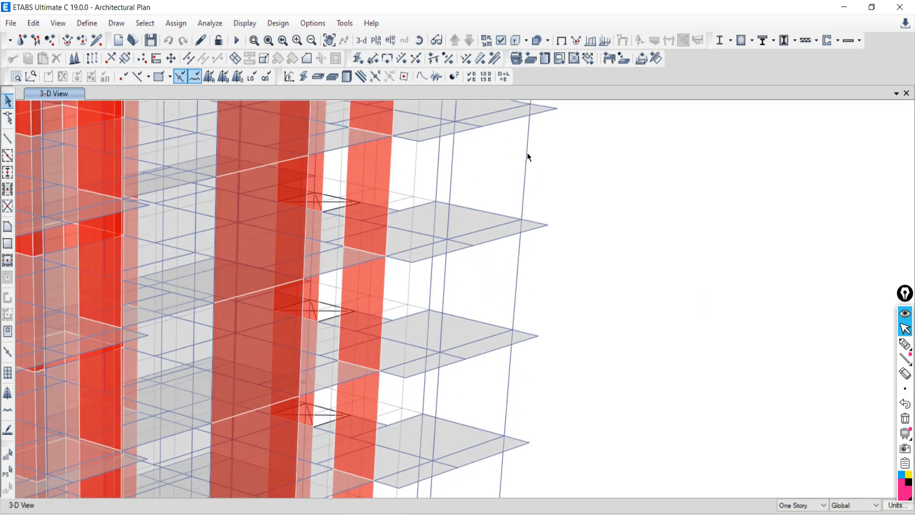
left_click(527, 152)
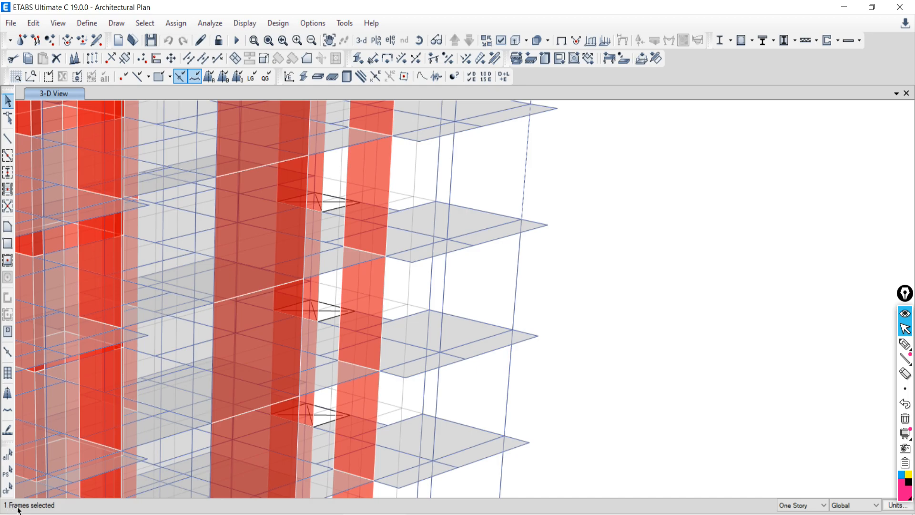
Step: Clear the selected corner column segment and display the plan view of the 20TH story
scroll(222, 247, "down", 5)
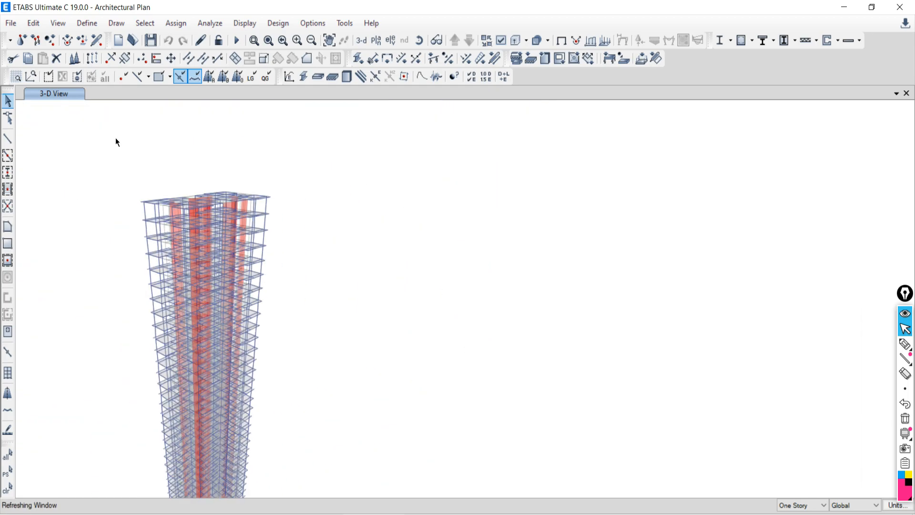
scroll(205, 272, "up", 3)
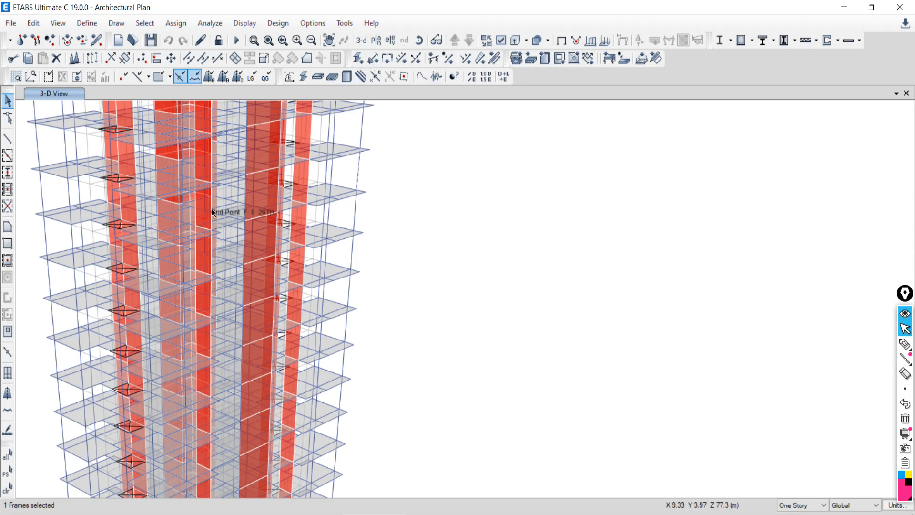
scroll(241, 182, "up", 3)
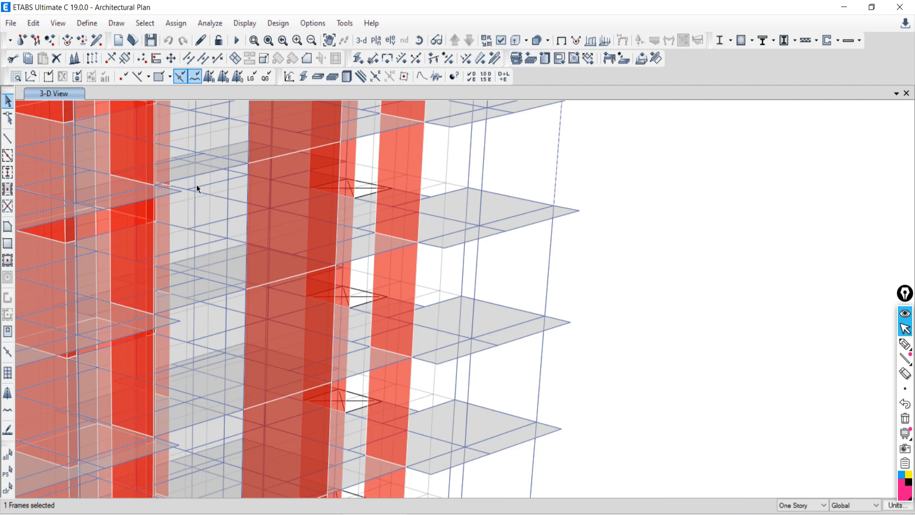
left_click(8, 488)
left_click(374, 44)
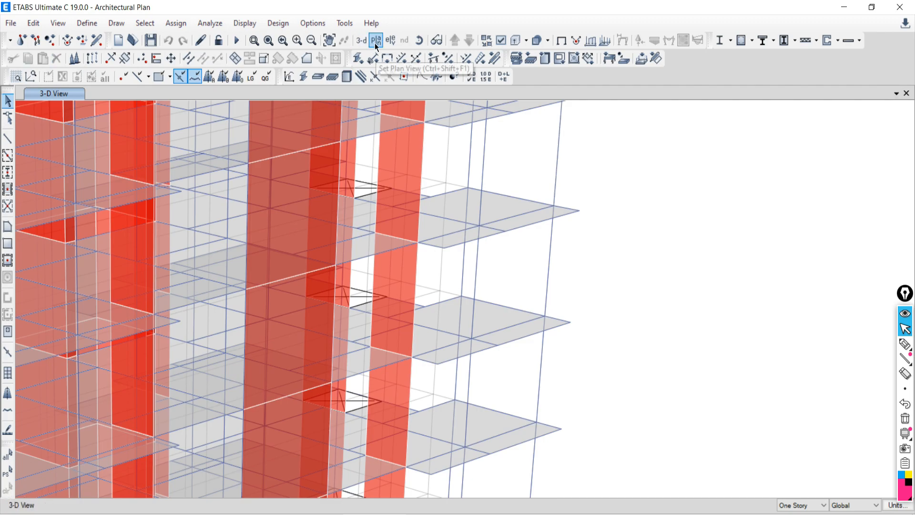
left_click(504, 411)
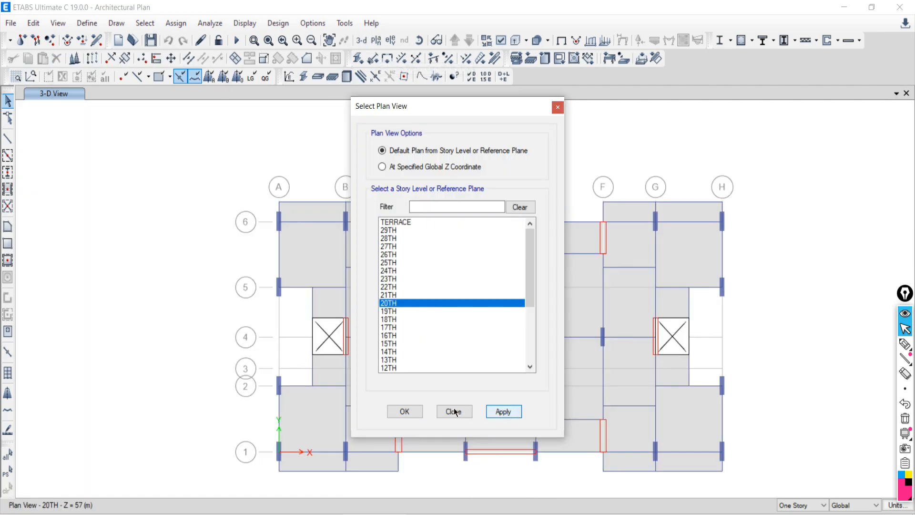
left_click(453, 412)
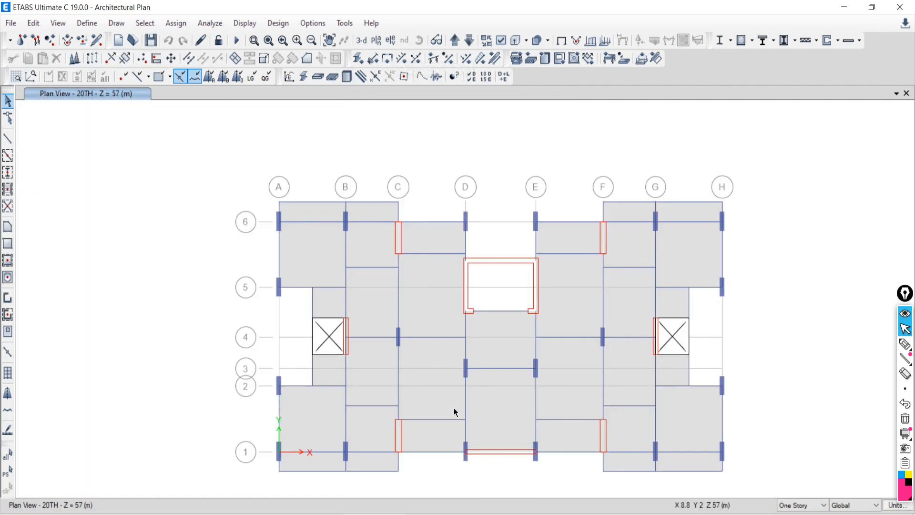
Step: Display the elevation view along grid line H
left_click(390, 40)
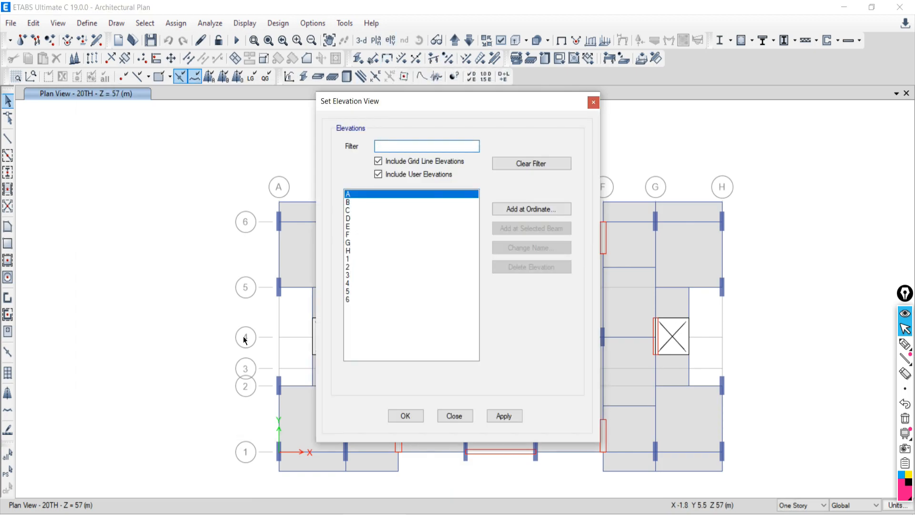
left_click_drag(401, 102, 722, 60)
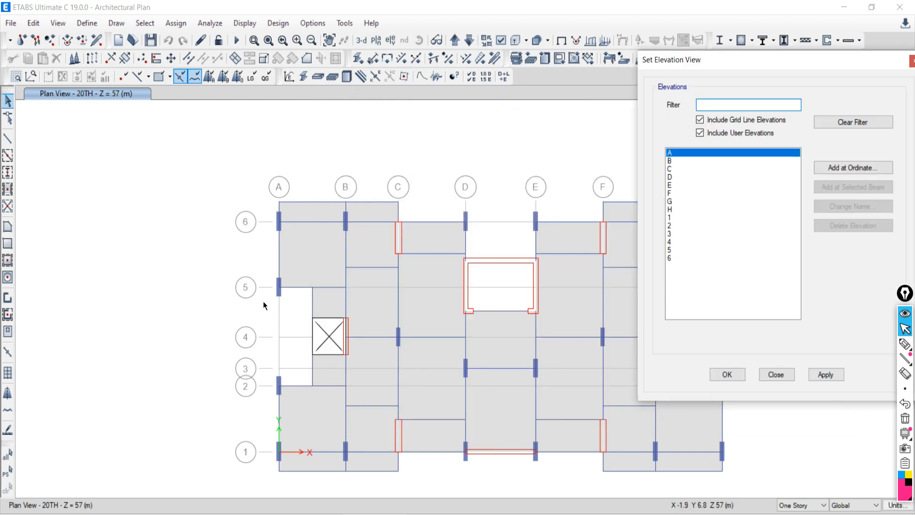
left_click(676, 210)
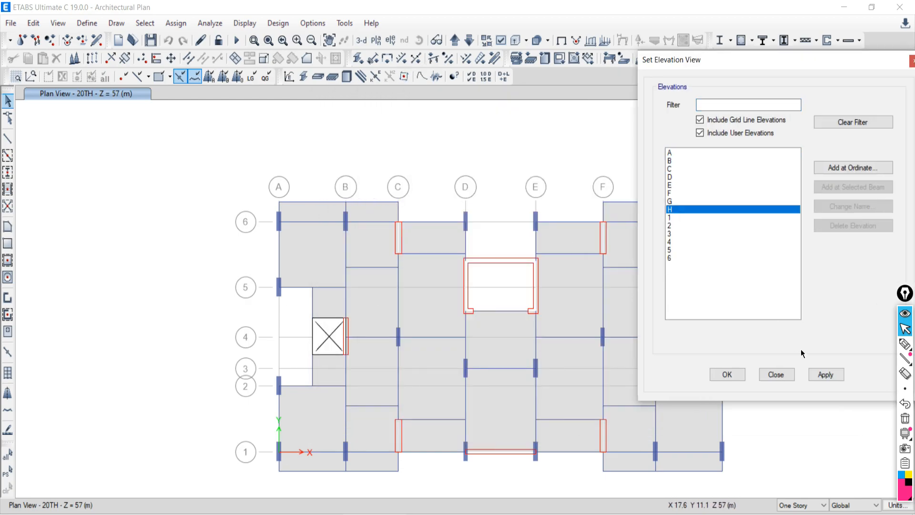
left_click(825, 374)
left_click(777, 374)
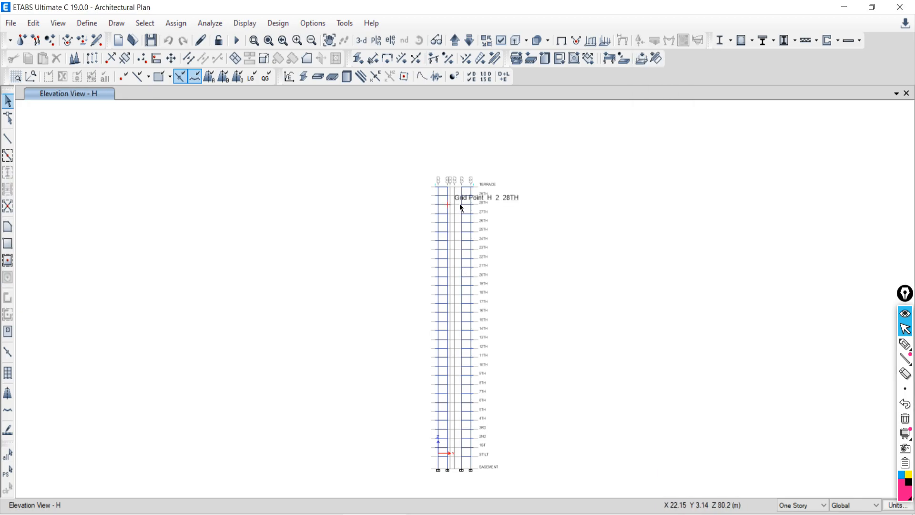
Step: Select a single-story segment of the outermost column in elevation H and clear the selection
scroll(462, 238, "up", 5)
left_click(678, 274)
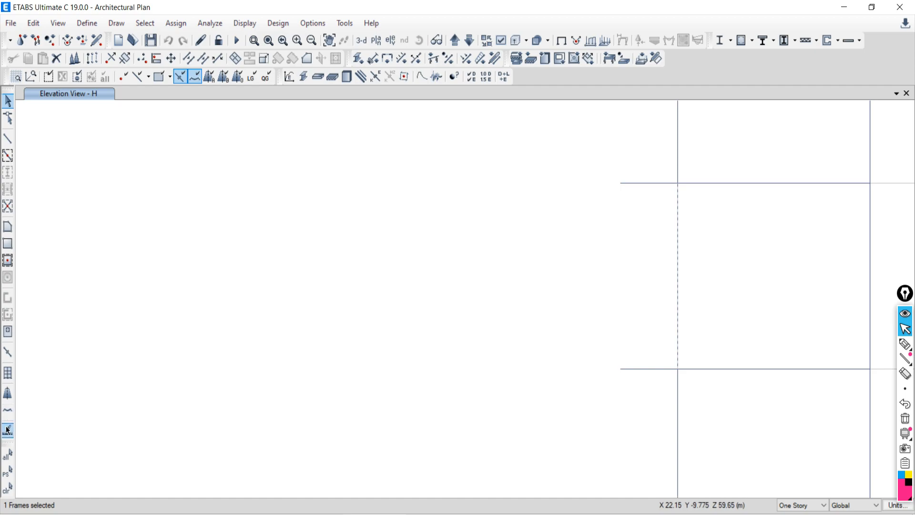
left_click(8, 488)
Step: Display the plan view of the 19TH story
left_click(376, 40)
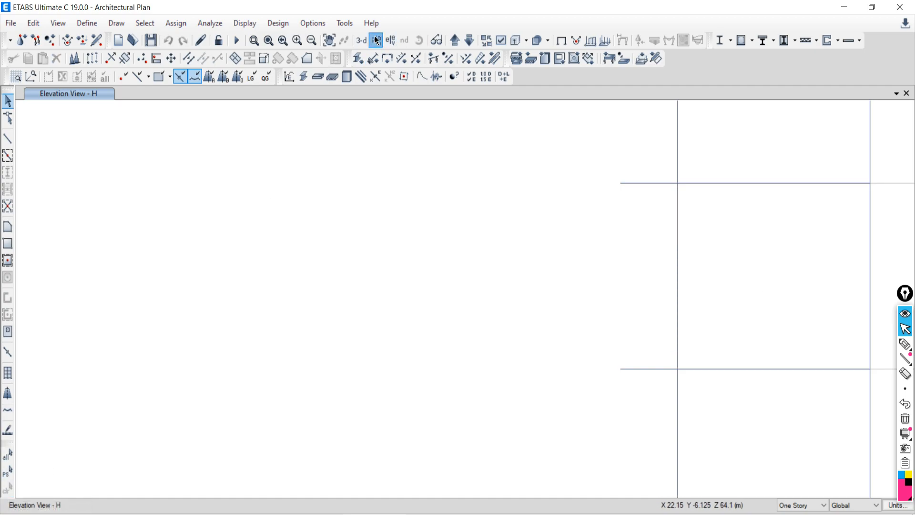
left_click(389, 311)
left_click(488, 412)
left_click(450, 415)
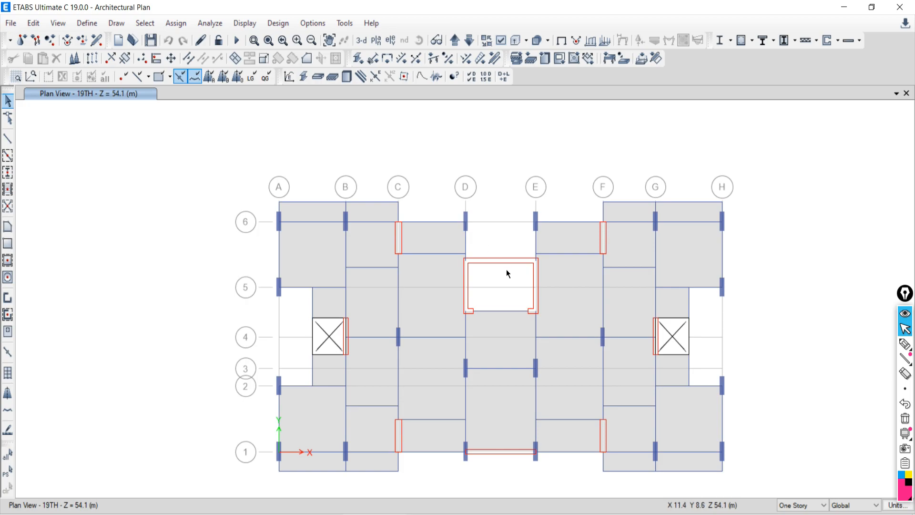
Step: Select the grid 6 beams from A to D and E to F, the parallel E–F beam below, and two core walls
left_click(294, 222)
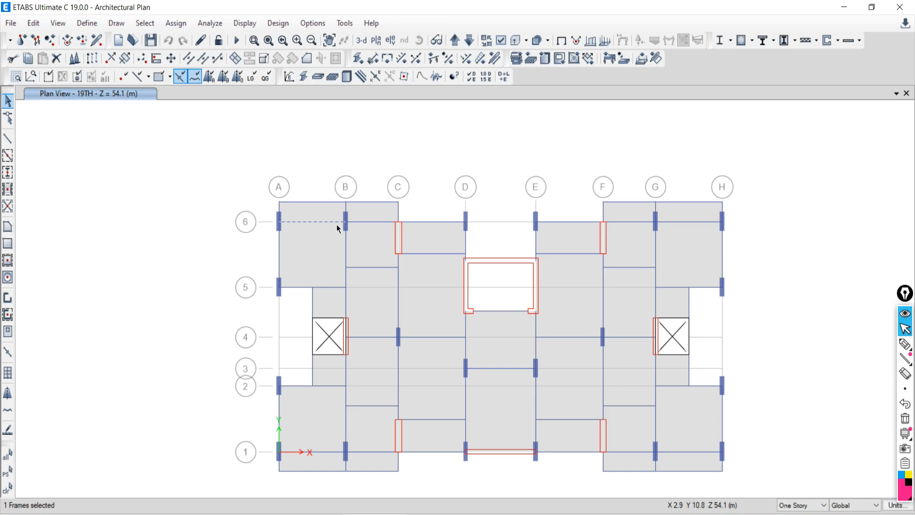
left_click(442, 222)
left_click(561, 254)
left_click(536, 287)
left_click(491, 261)
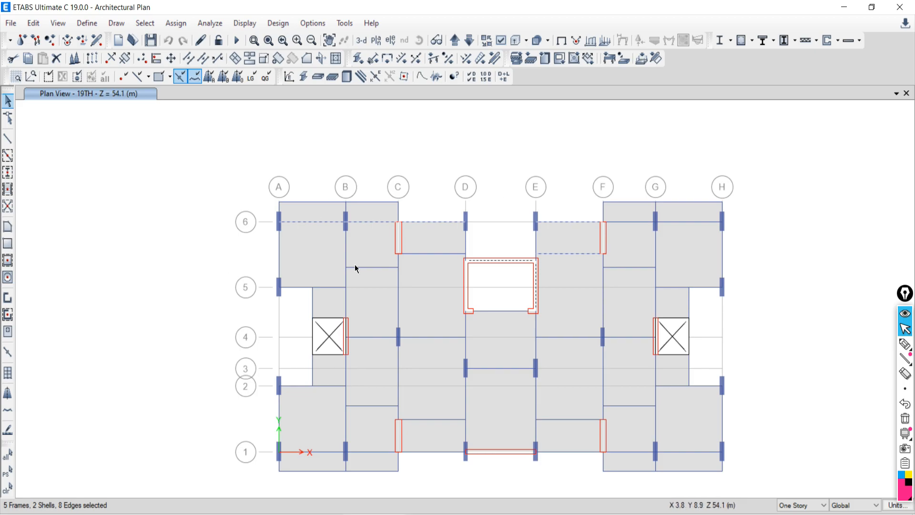
Step: Move the plan view down one story to 18TH and dismiss the story list without applying another level
left_click(470, 40)
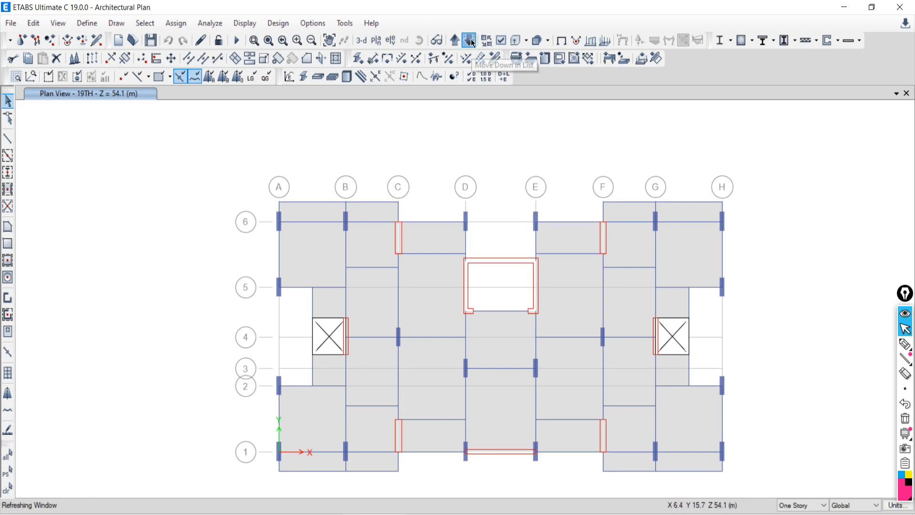
left_click(375, 42)
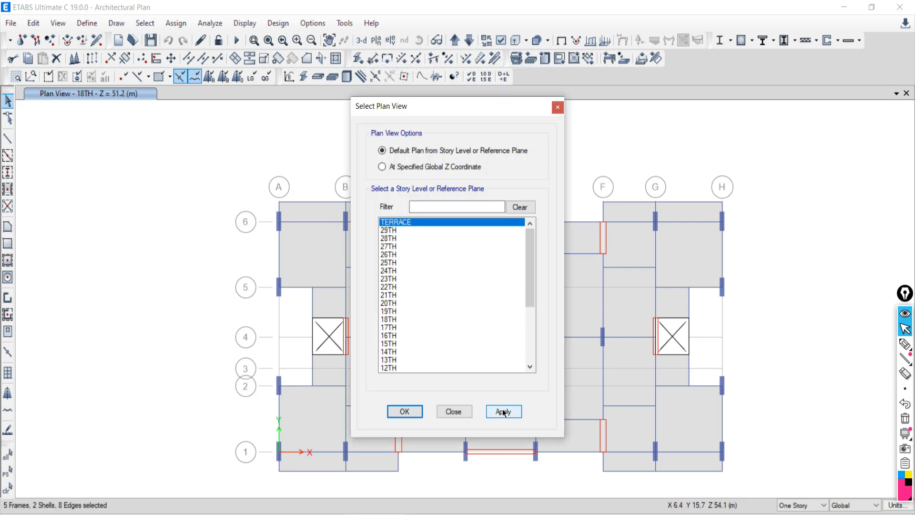
left_click(455, 412)
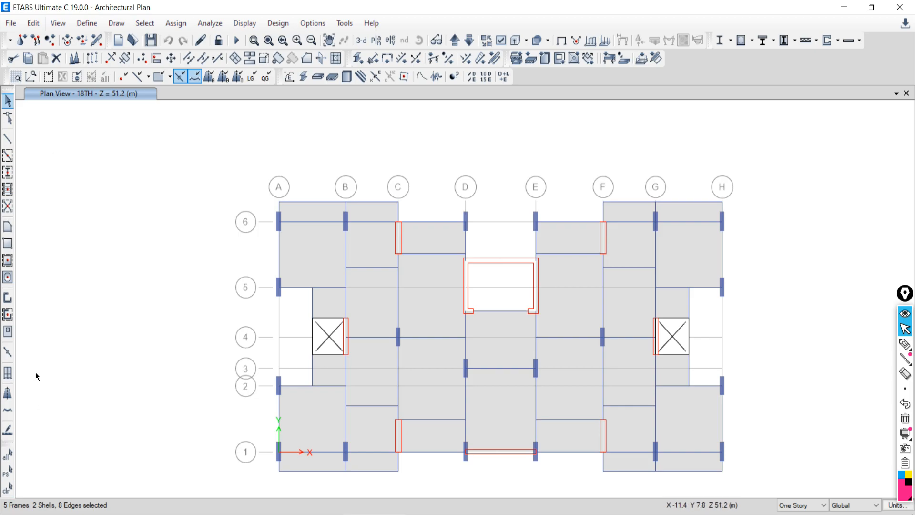
Step: Select all objects in the model, and briefly check the Google Meet call before returning to ETABS
left_click(6, 456)
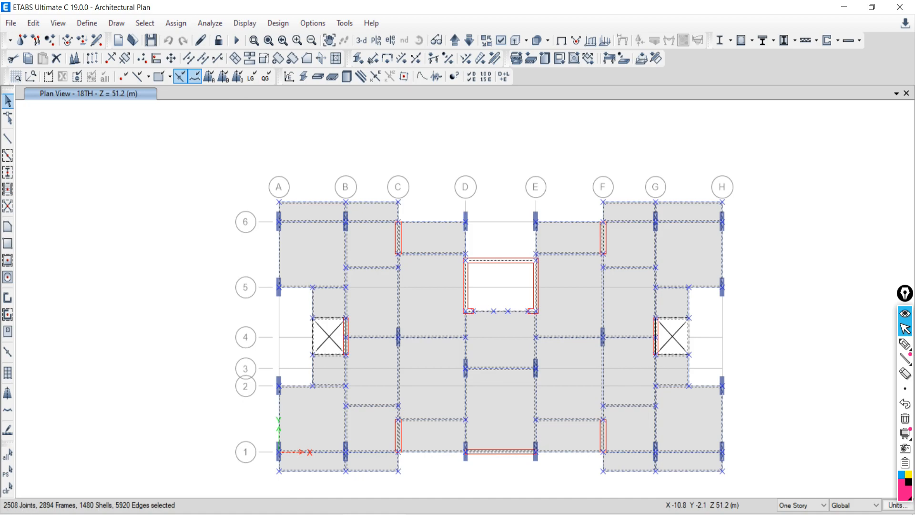
key("alt+Tab")
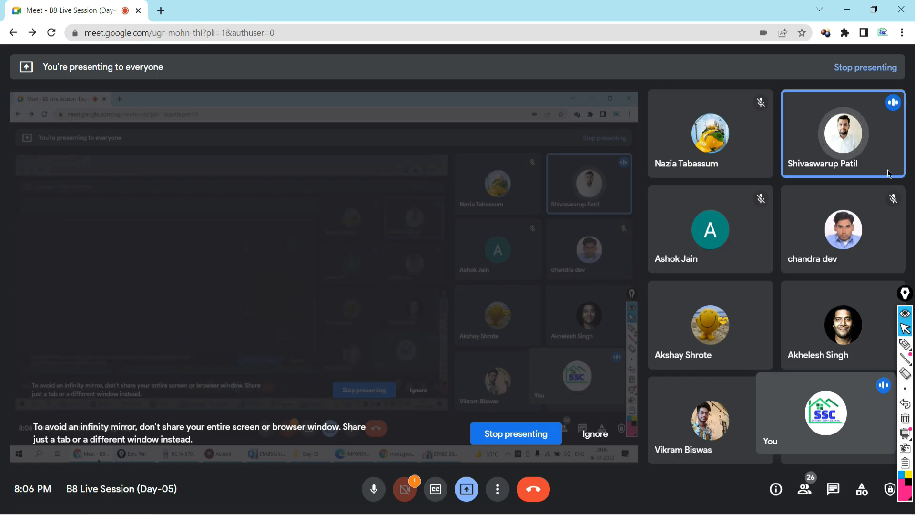
key("alt+Tab")
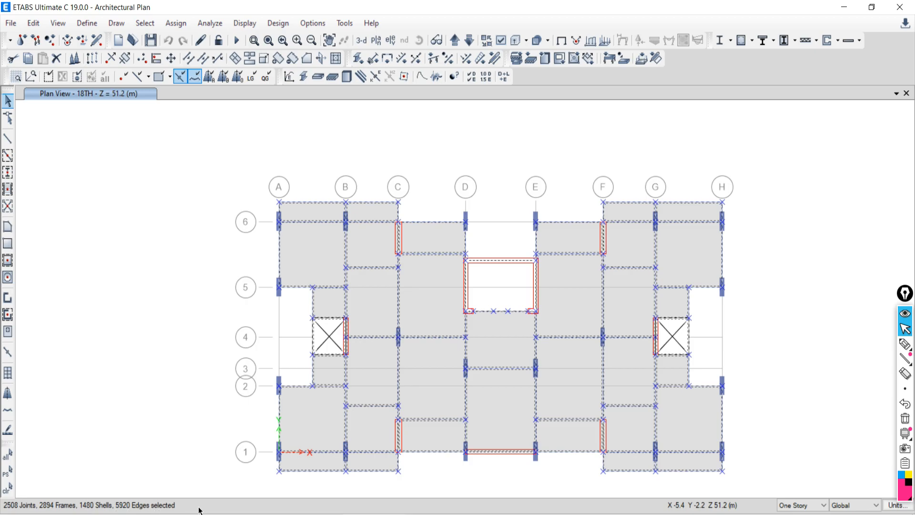
Step: View the selected objects of the whole building in the default 3D view and clear the selection
left_click(362, 40)
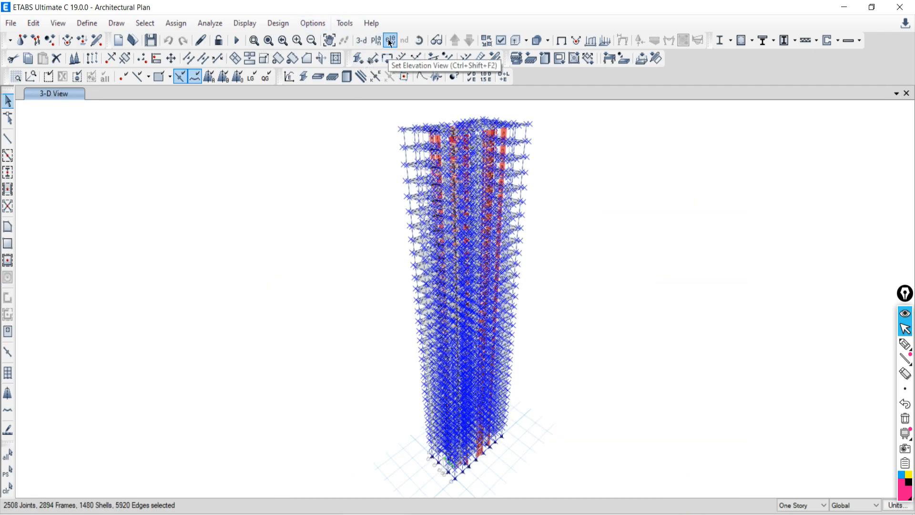
left_click(362, 42)
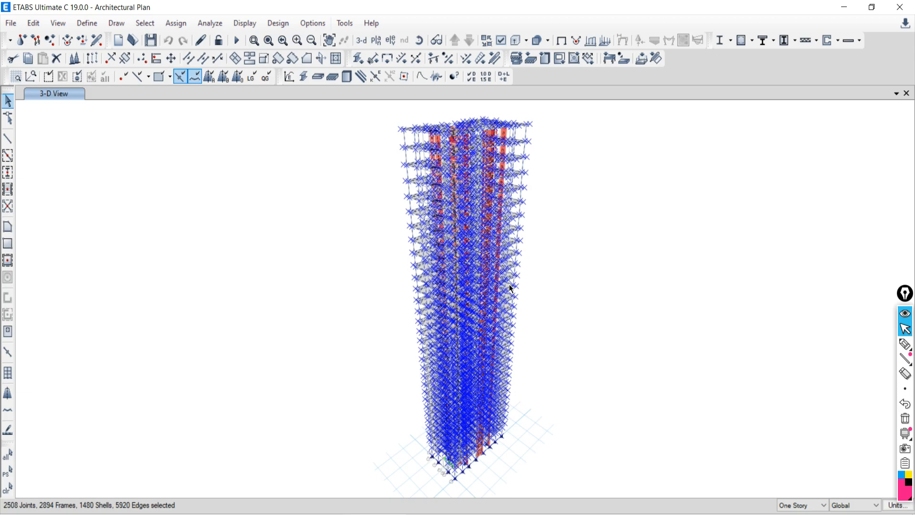
left_click(7, 488)
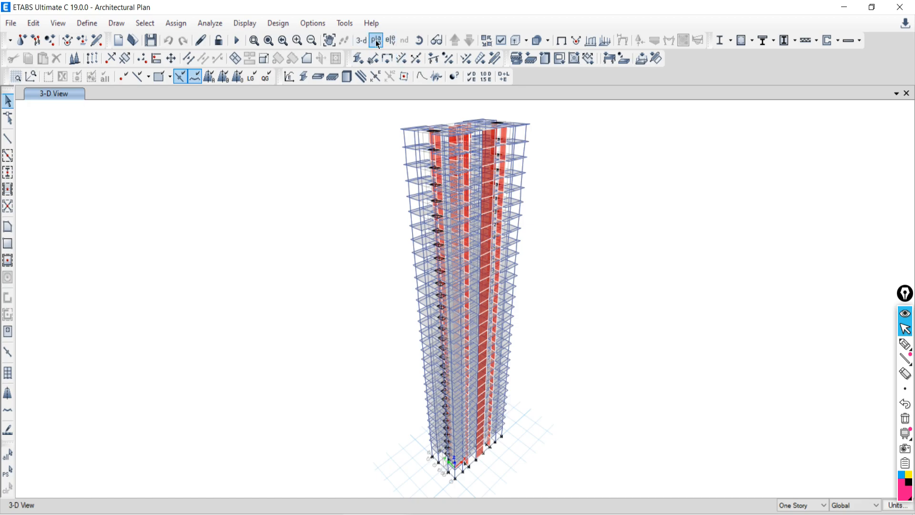
Step: Switch from the 3D view to the plan view of the 20TH story
left_click(377, 41)
left_click(411, 305)
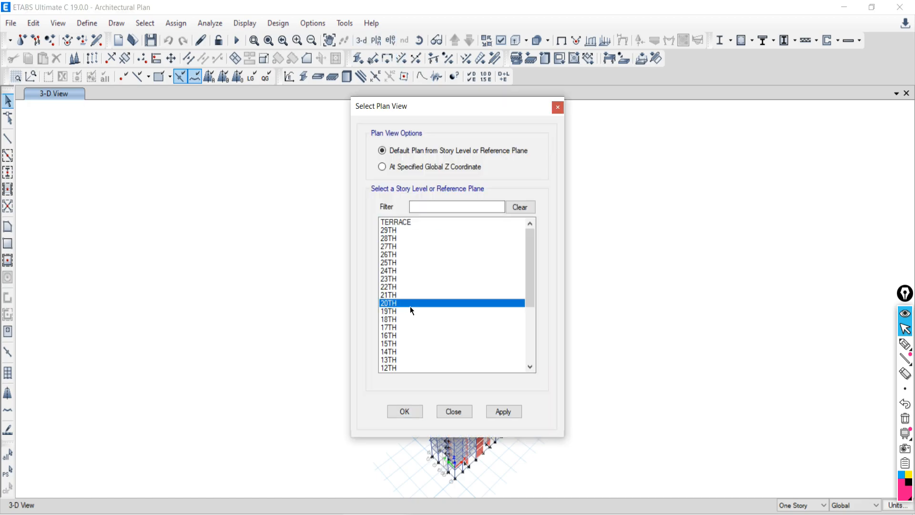
left_click(502, 413)
left_click(454, 411)
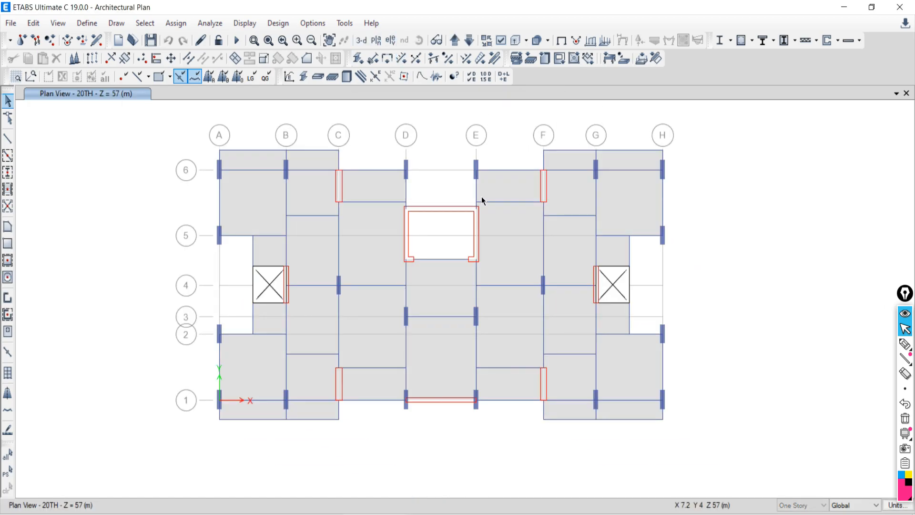
Step: Switch to the 3D view of the building and display the elevation along grid line G
left_click(361, 40)
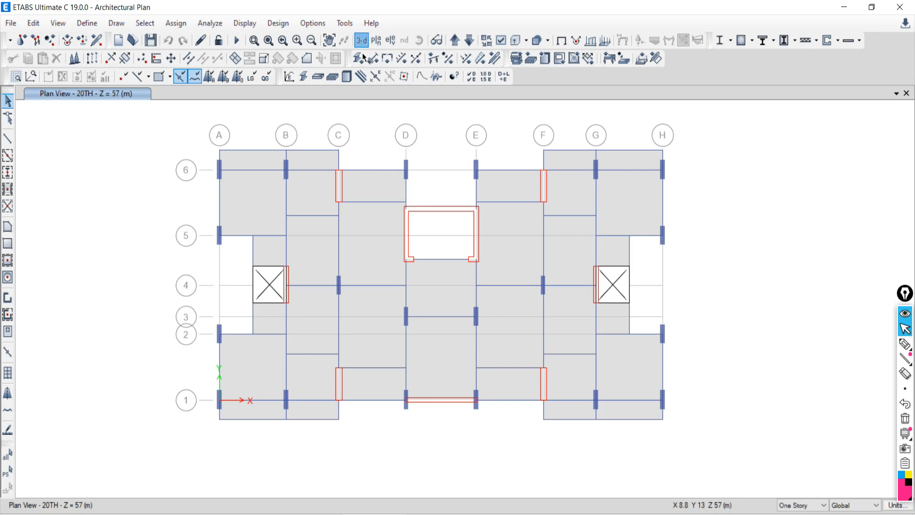
left_click(391, 40)
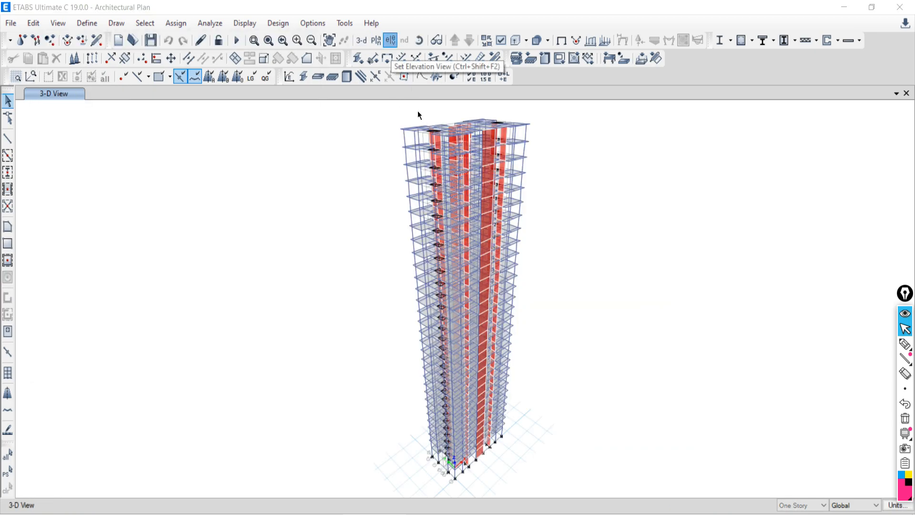
left_click(723, 202)
left_click(817, 377)
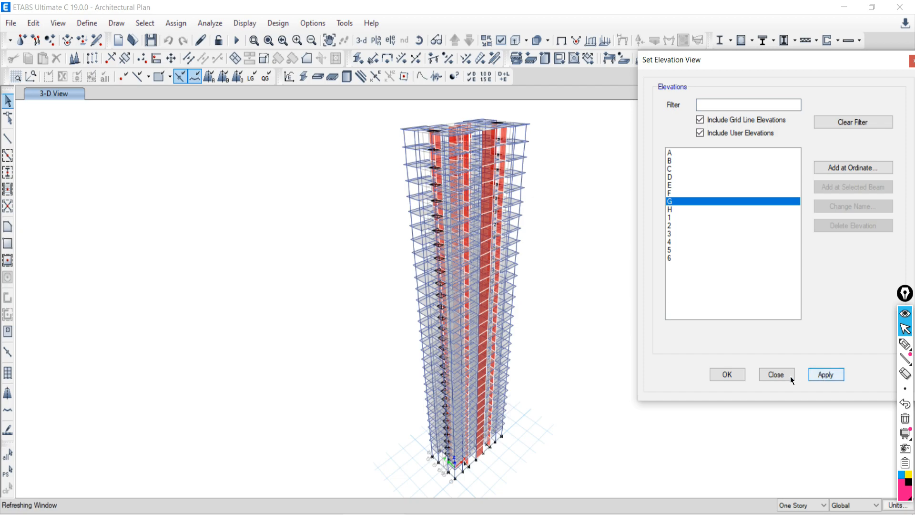
left_click(774, 375)
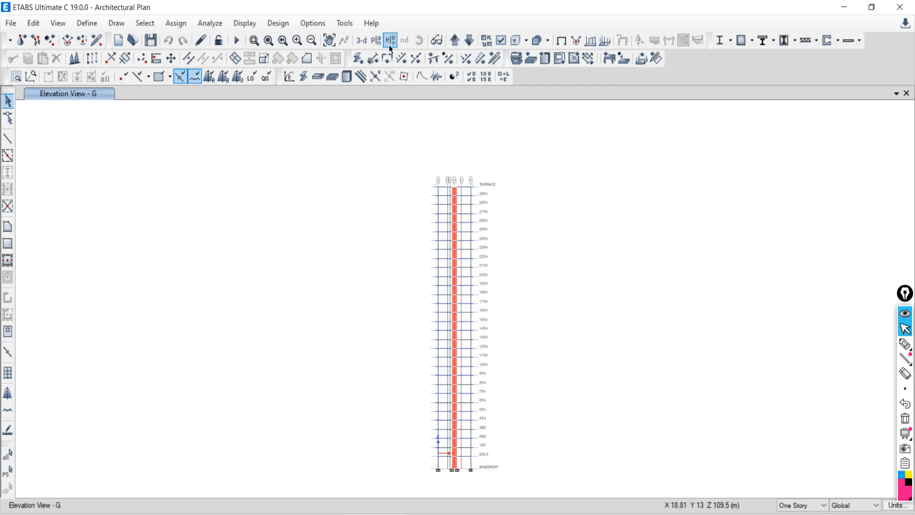
Step: Return to the default 3D view, select all objects in the building, and clear the selection
left_click(363, 41)
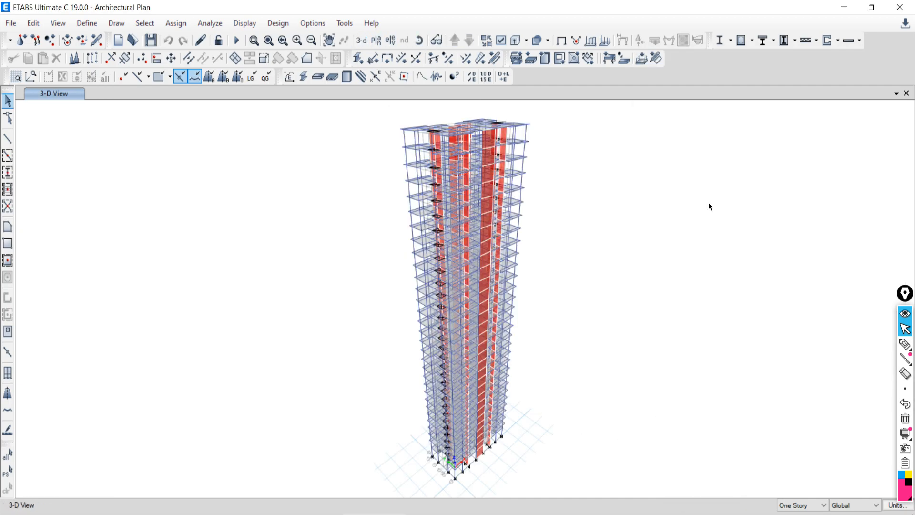
left_click(8, 454)
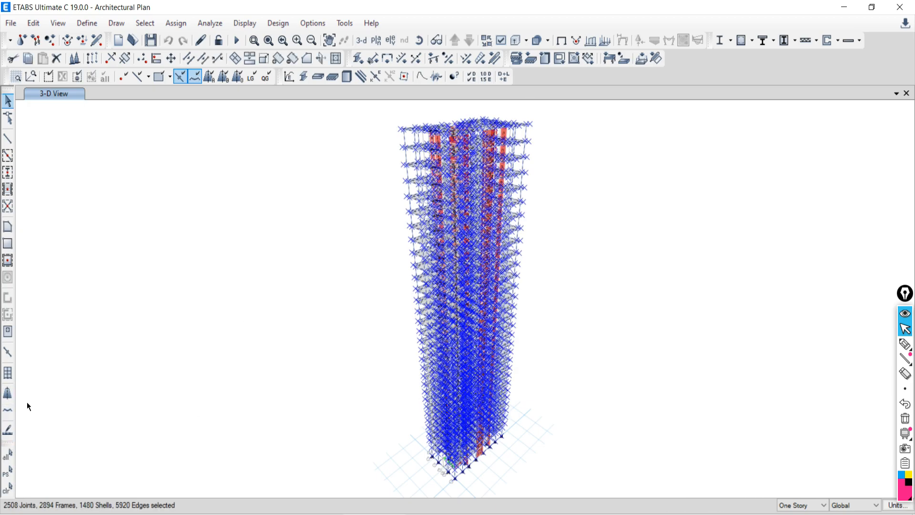
left_click(7, 487)
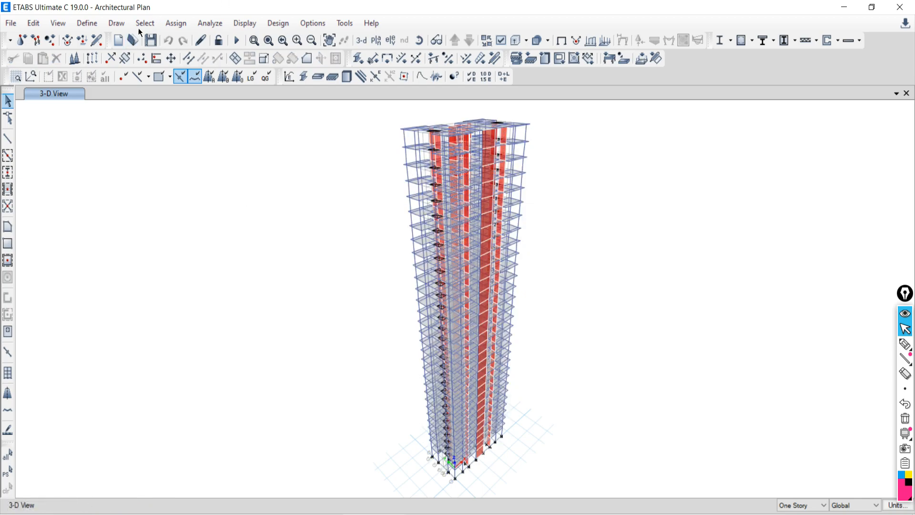
Step: Select all objects of the building in the 3D view and clear the selection
left_click(149, 26)
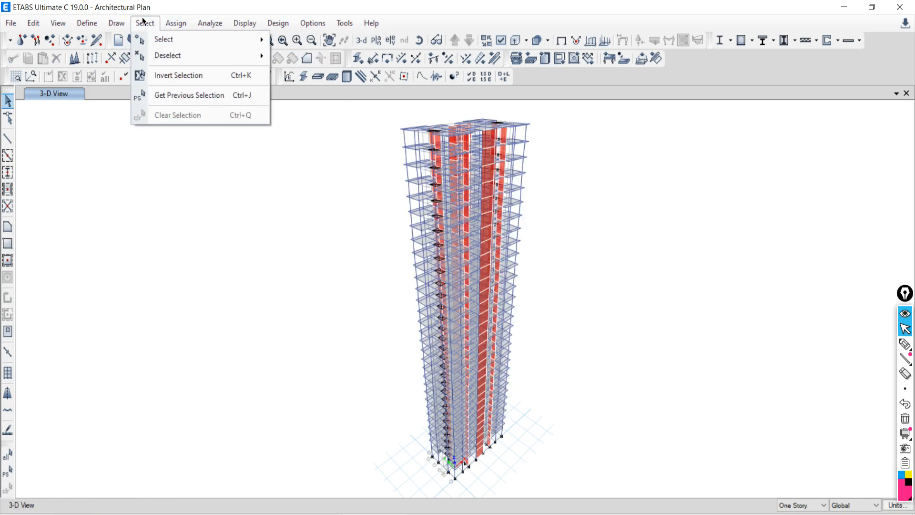
mouse_move(146, 37)
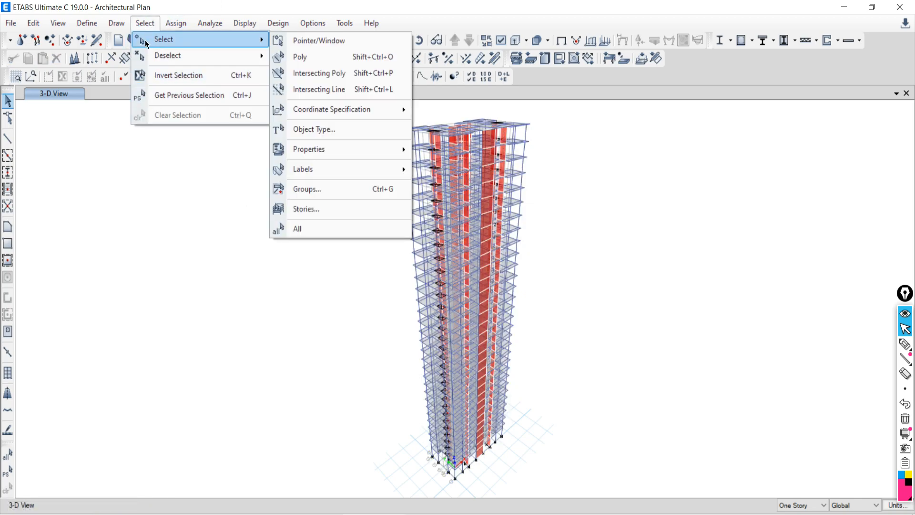
left_click(304, 230)
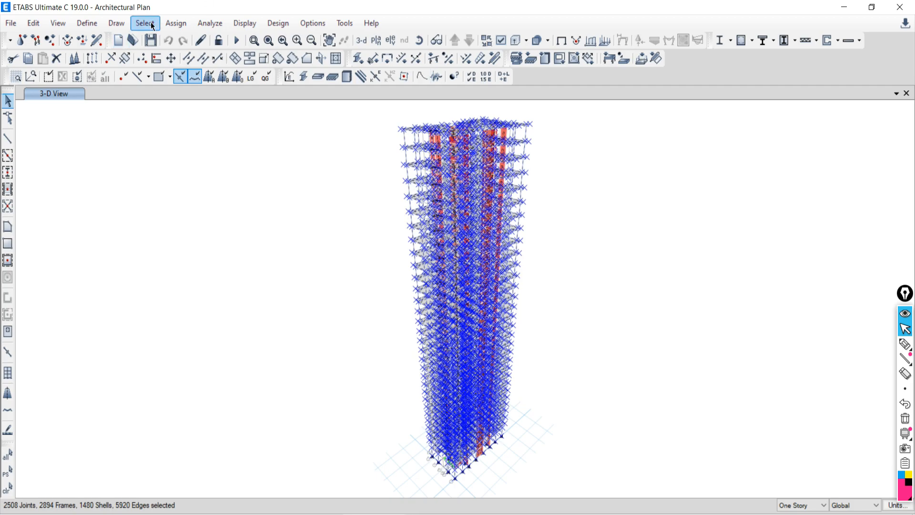
left_click(8, 489)
Step: Repeat selecting every object in the building and clearing the selection two more times
left_click(8, 458)
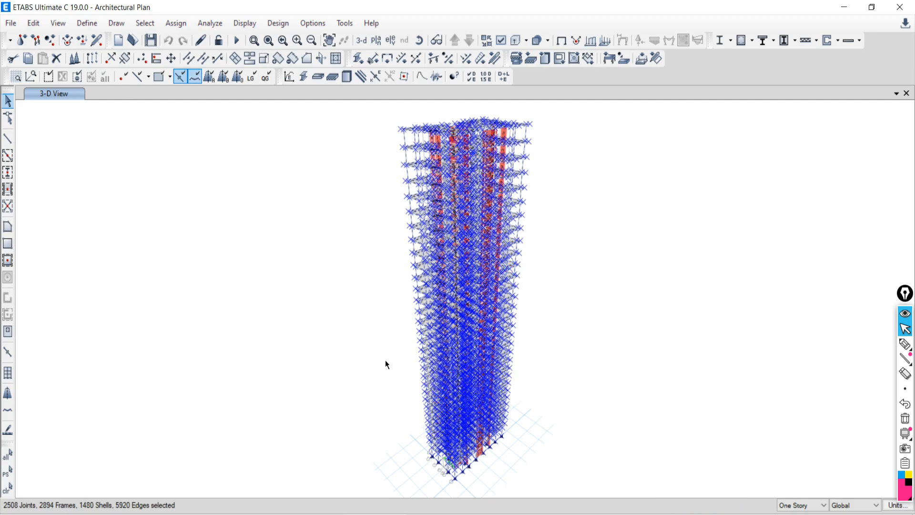
left_click(6, 491)
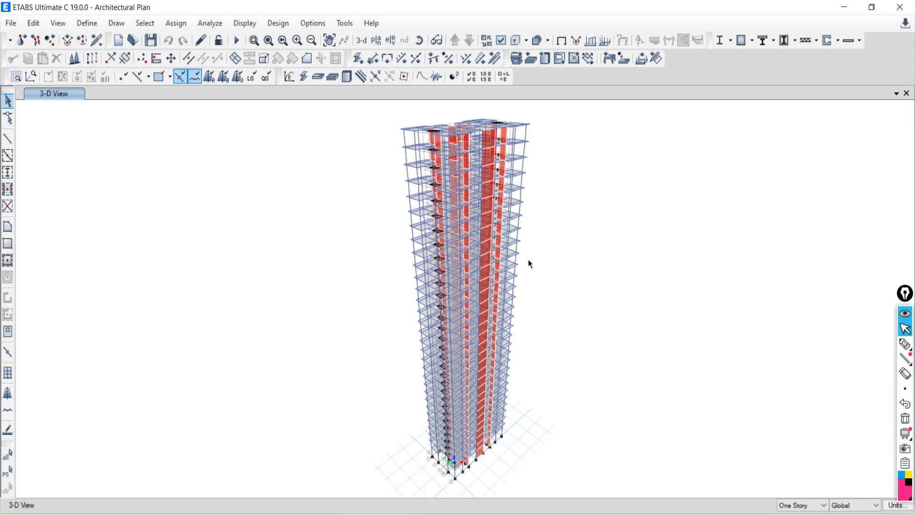
left_click(7, 454)
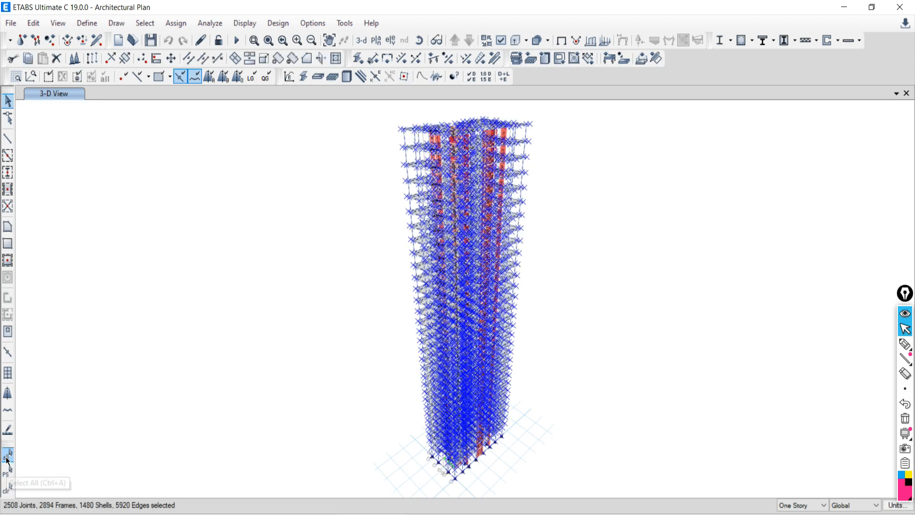
left_click(7, 489)
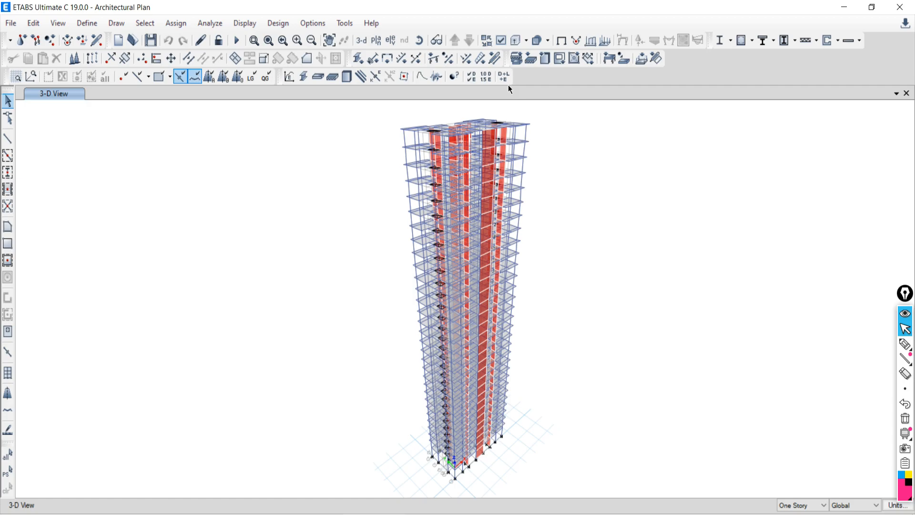
Step: Switch to the Google Meet window to check the live session and return to the ETABS model
left_click(119, 514)
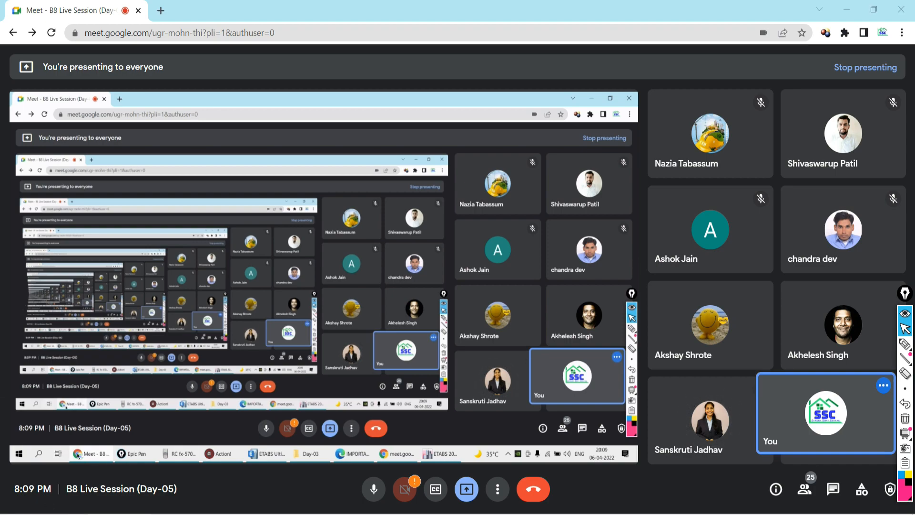
left_click(375, 514)
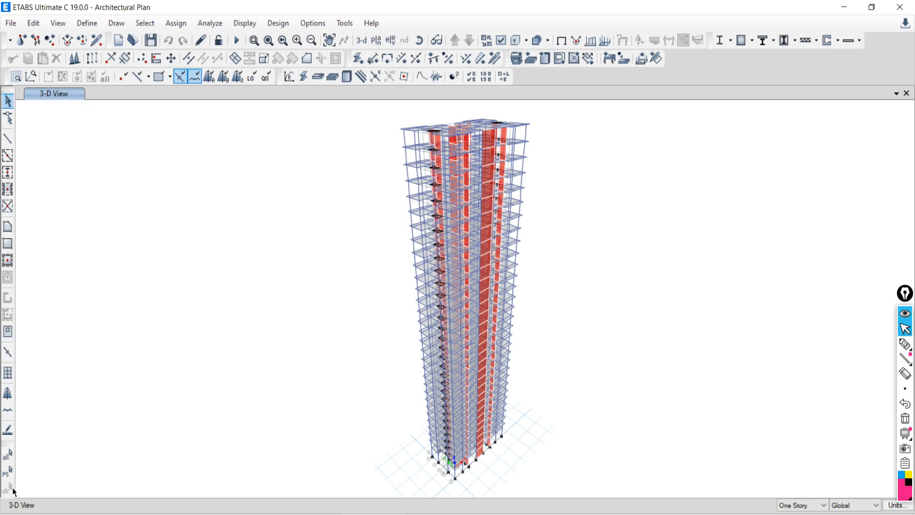
Step: Select and clear all objects of the building once, and select them all again with the All selection method
left_click(7, 454)
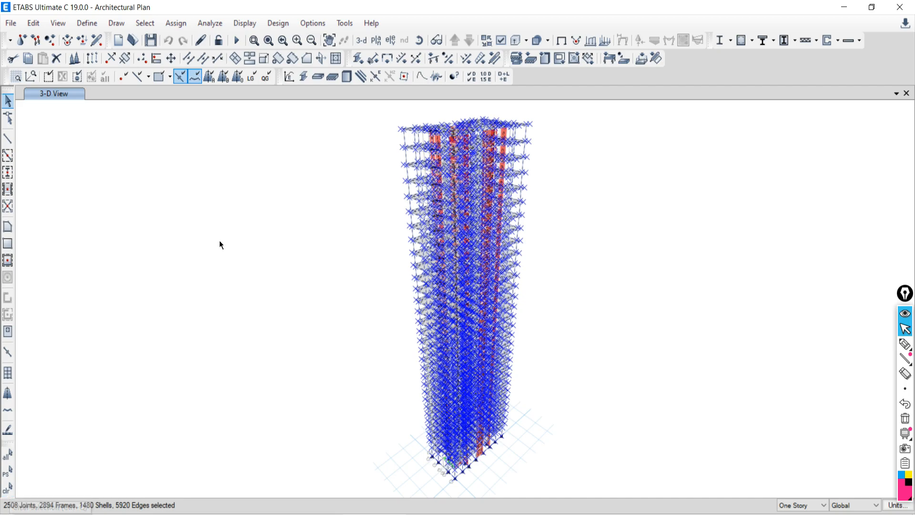
left_click(8, 489)
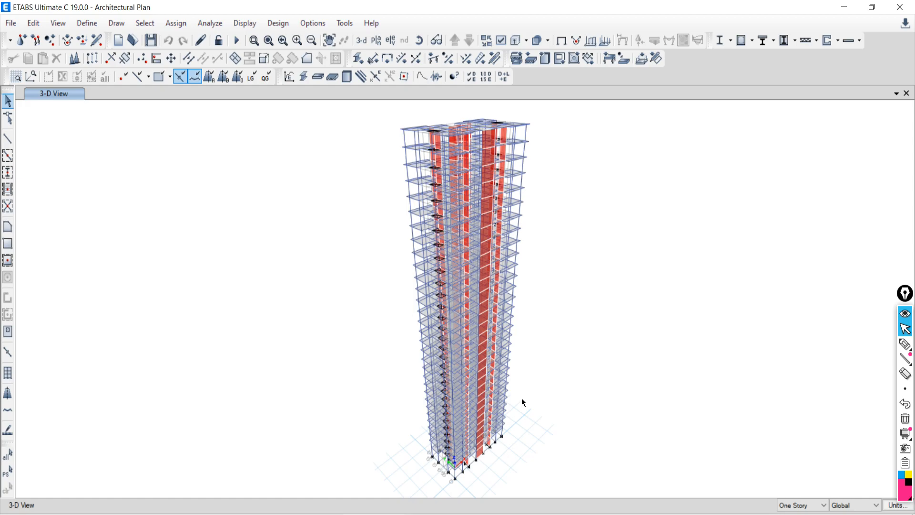
left_click(145, 25)
left_click(144, 24)
left_click(144, 22)
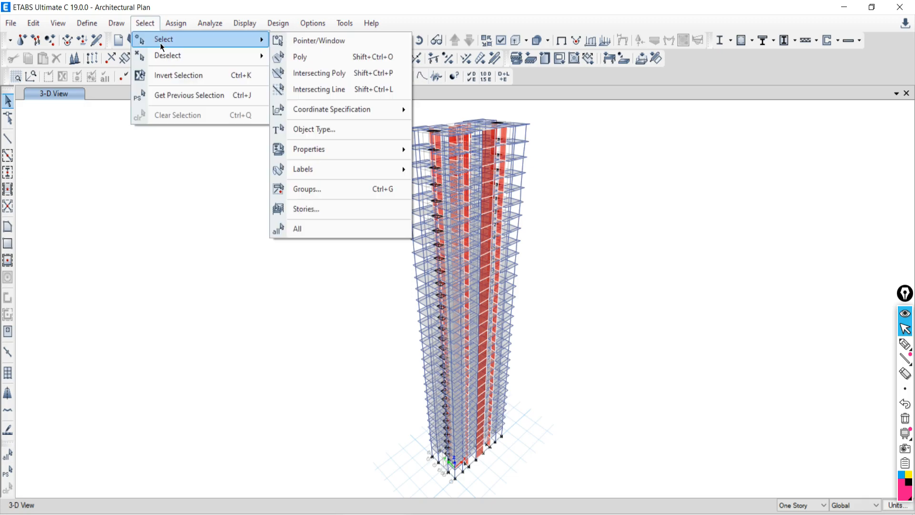
left_click(173, 26)
left_click(155, 24)
mouse_move(174, 39)
left_click(300, 229)
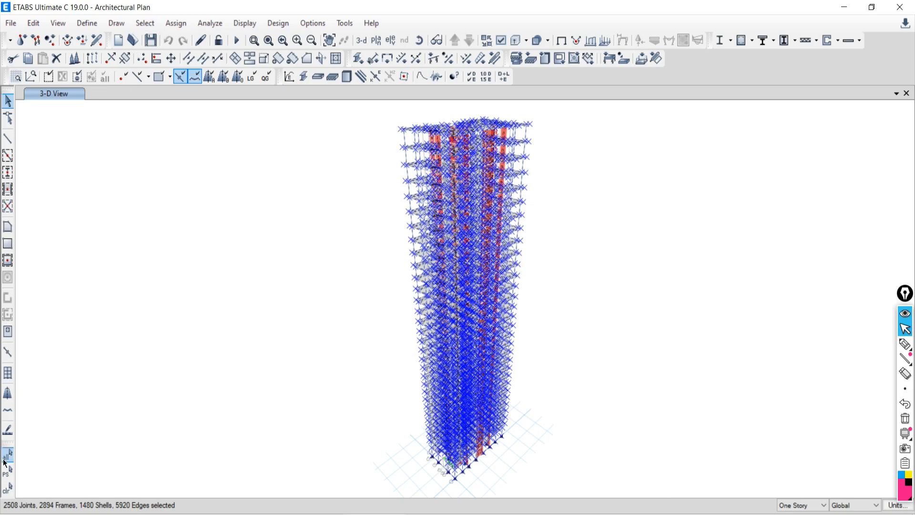
Step: Clear the current selection and select every object in the 3-D model again
left_click(8, 487)
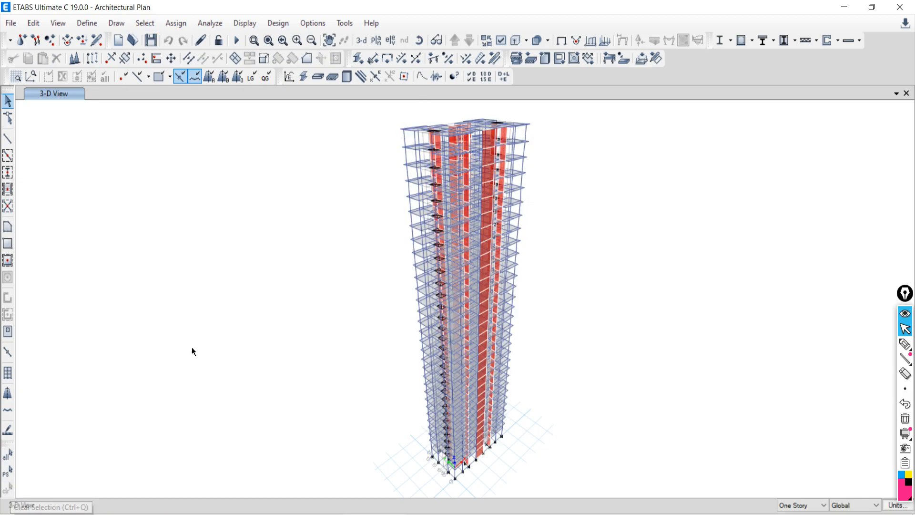
left_click(145, 24)
mouse_move(152, 41)
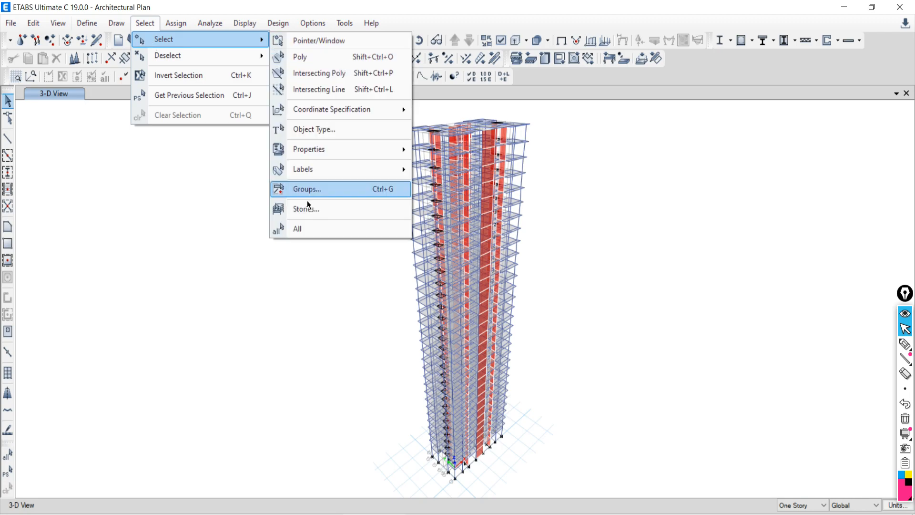
left_click(295, 230)
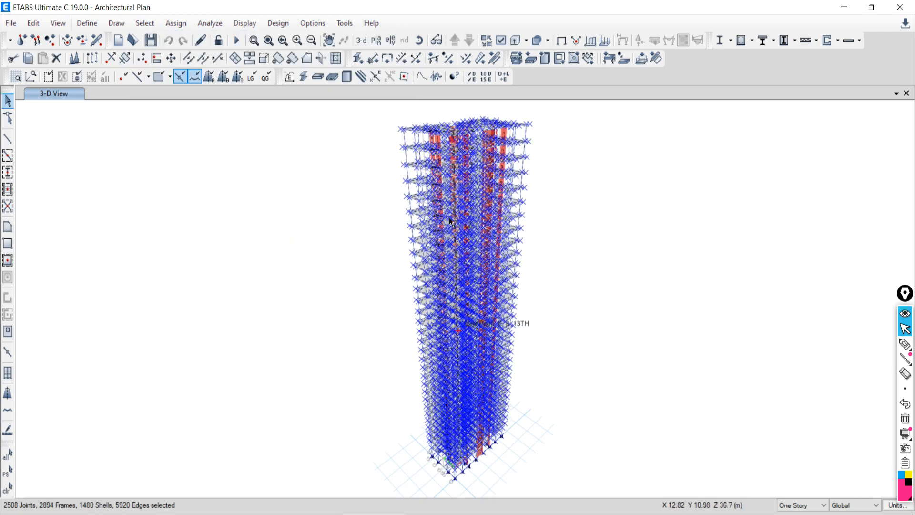
Step: Deselect all objects in the 3-D model
left_click(145, 23)
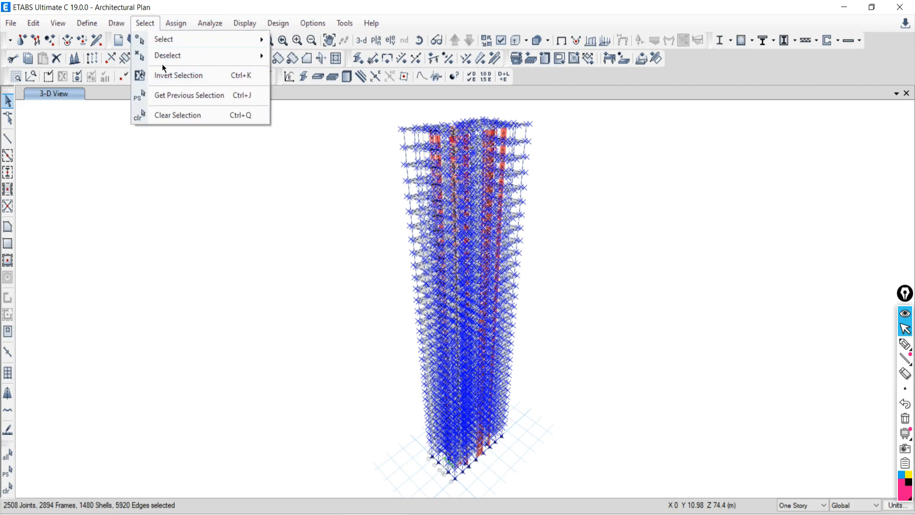
mouse_move(162, 60)
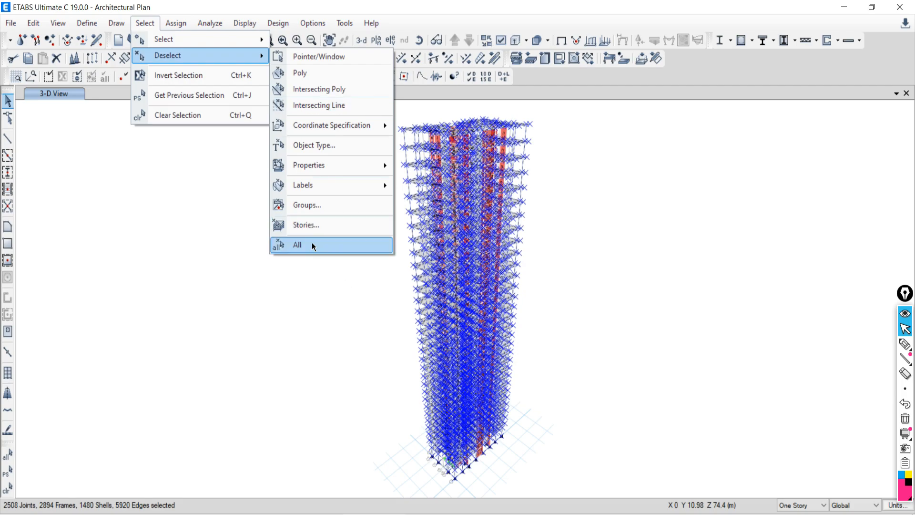
left_click(312, 244)
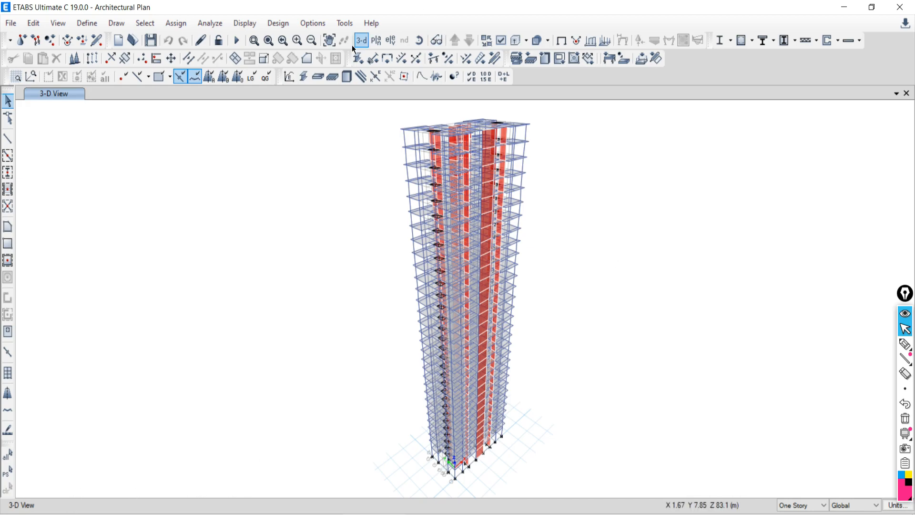
Step: Display the plan view of story level 22TH
left_click(376, 43)
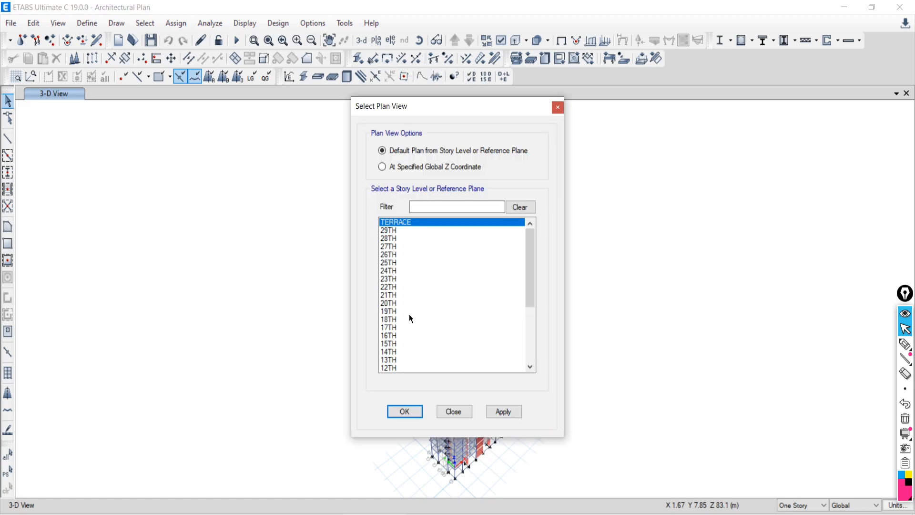
left_click(396, 287)
left_click(504, 412)
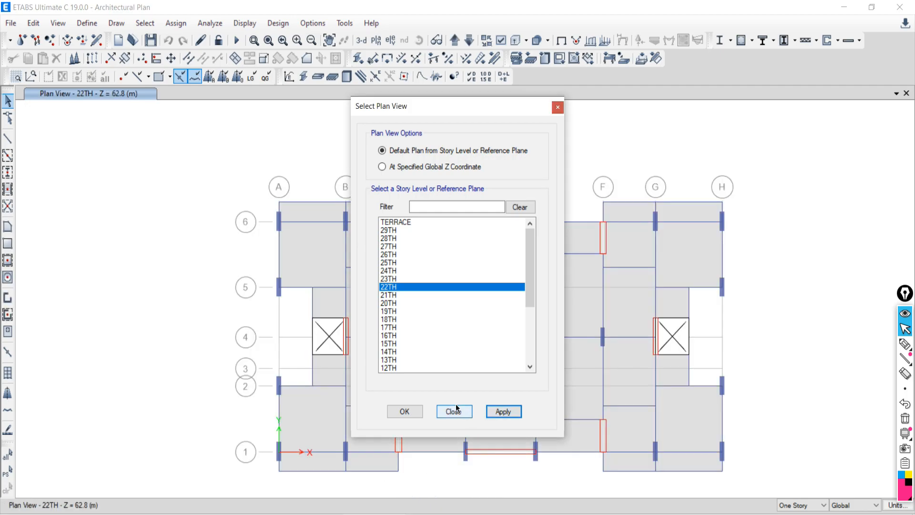
left_click(456, 412)
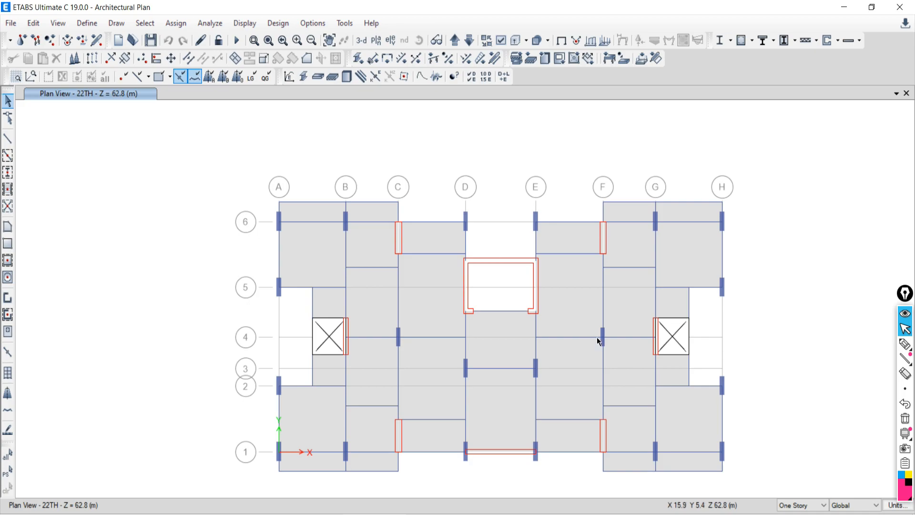
Step: Select the four short secondary beams between grids B–C and F–G in the 22TH plan
left_click(354, 267)
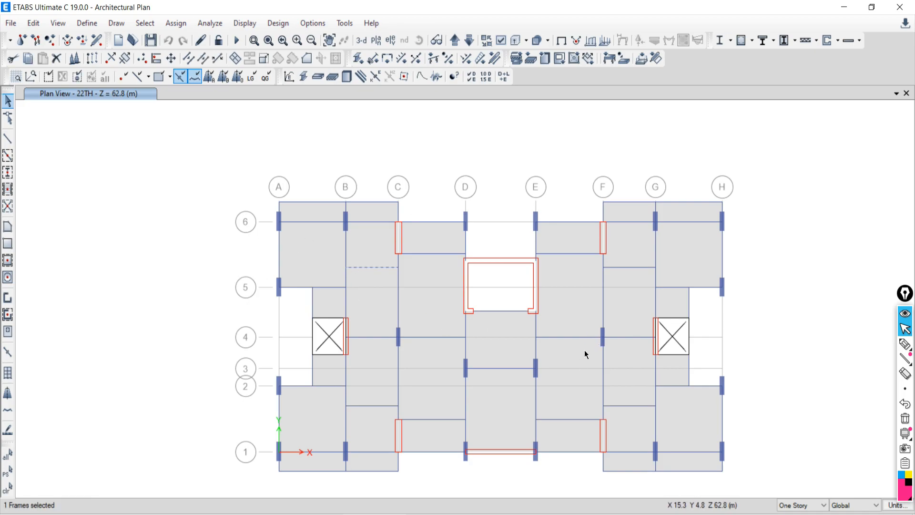
left_click(629, 405)
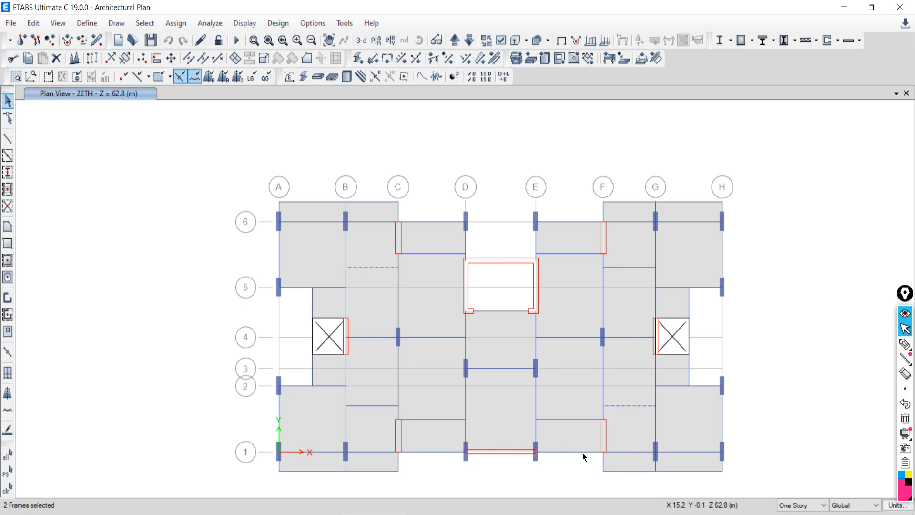
left_click(623, 268)
left_click(379, 407)
Step: Add nine more beams to the selection, on grids 1, 3, 4, 5, D and E and along the upper edge from F to H
left_click(292, 287)
left_click(631, 338)
left_click(497, 368)
left_click(445, 422)
left_click(632, 201)
left_click(686, 202)
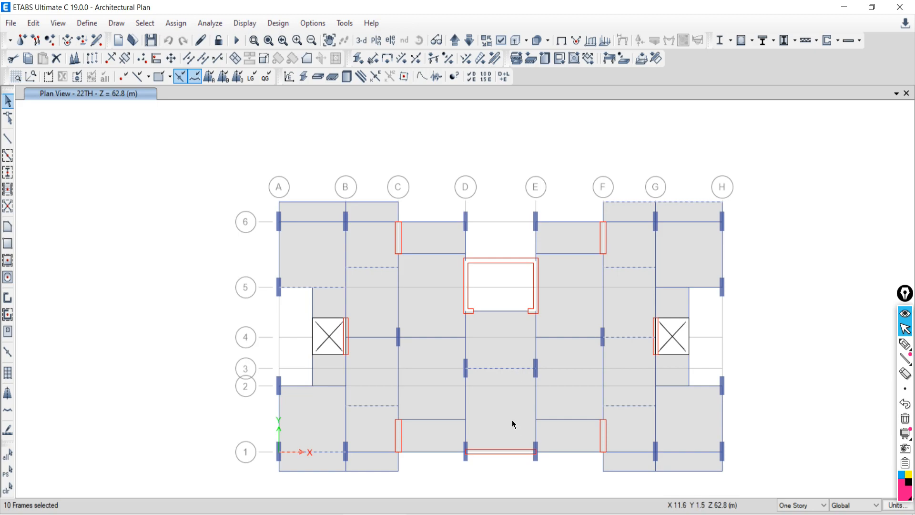
left_click(679, 451)
left_click(537, 241)
left_click(905, 343)
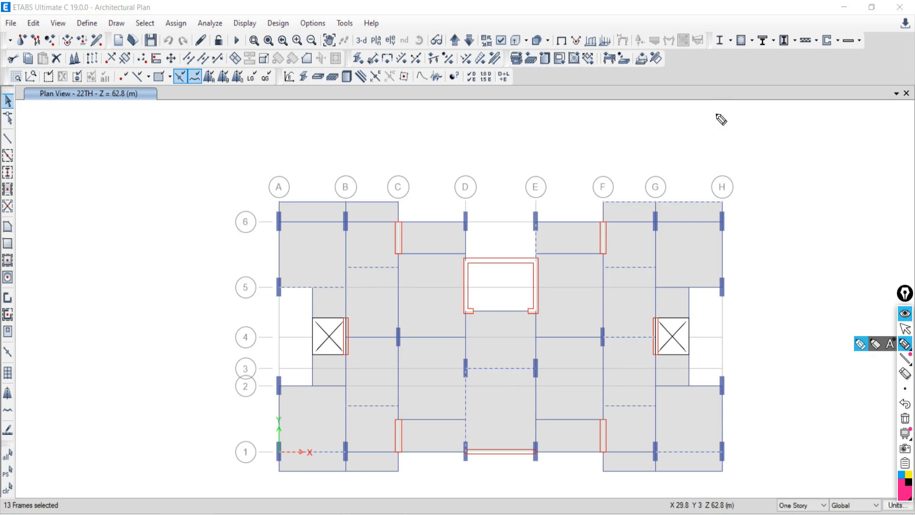
left_click_drag(719, 114, 731, 144)
left_click_drag(722, 111, 749, 111)
mouse_move(754, 112)
left_mouse_down()
mouse_move(754, 130)
mouse_move(798, 122)
mouse_move(794, 132)
left_mouse_up()
mouse_move(795, 100)
left_mouse_down()
mouse_move(815, 120)
mouse_move(816, 104)
mouse_move(803, 160)
mouse_move(873, 163)
left_mouse_up()
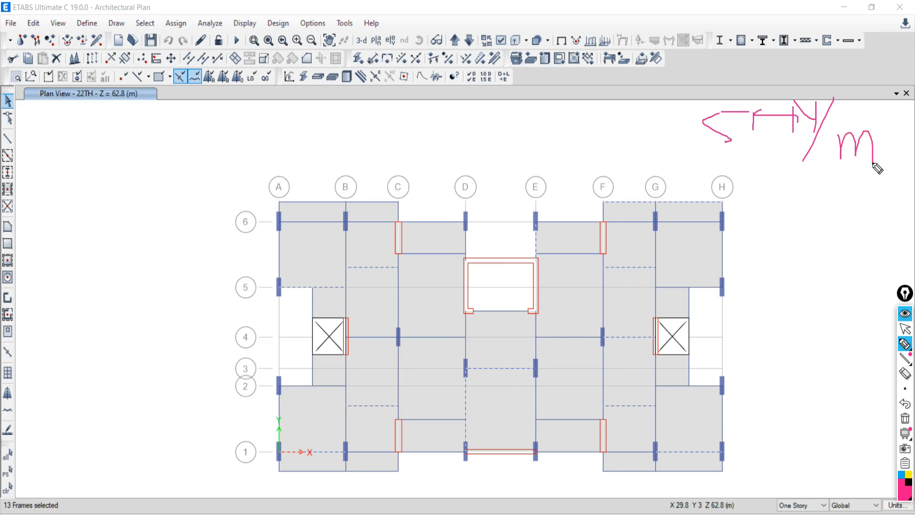
left_click(905, 329)
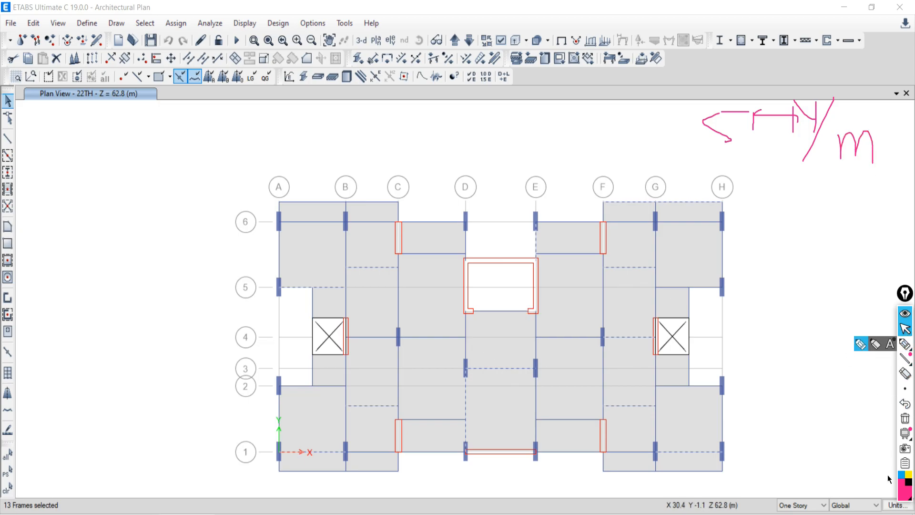
left_click(906, 421)
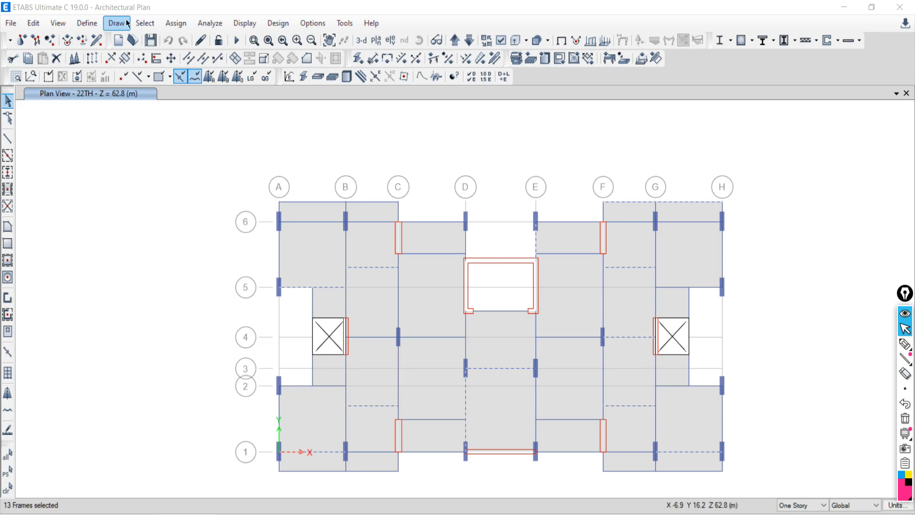
left_click(176, 25)
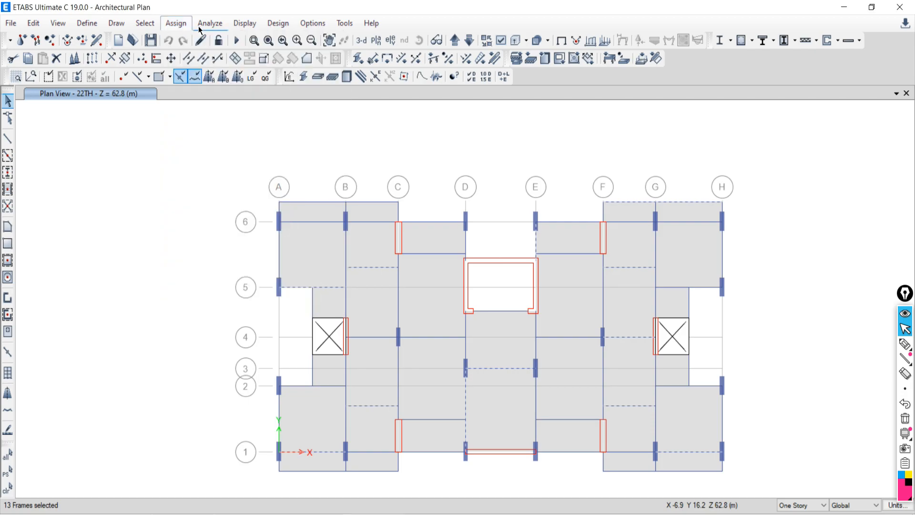
Step: Handwrite the on-screen note "DL 5 kN/m" above the floor plan with the annotation pen
left_click(906, 345)
mouse_move(805, 133)
left_mouse_down()
mouse_move(777, 169)
mouse_move(830, 131)
mouse_move(836, 183)
mouse_move(859, 161)
left_mouse_up()
mouse_move(865, 129)
left_mouse_down()
mouse_move(854, 197)
mouse_move(892, 195)
left_mouse_up()
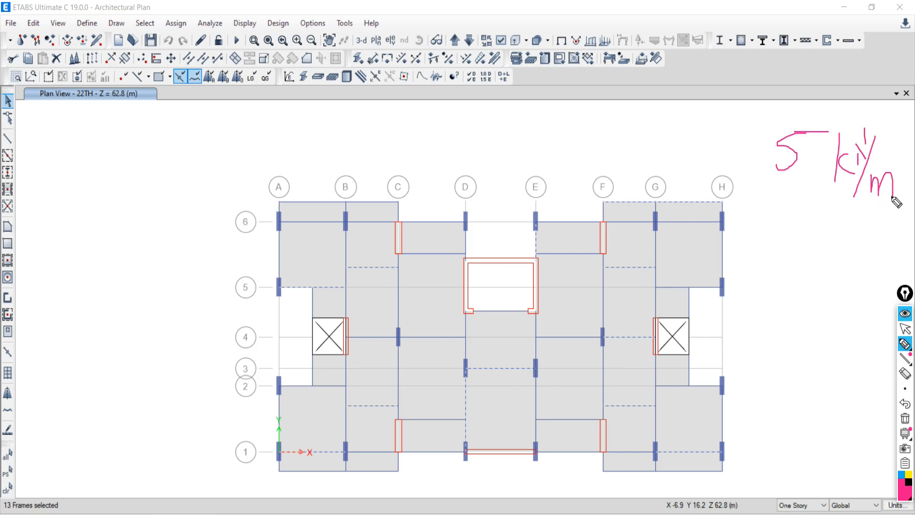
left_click_drag(659, 128, 652, 164)
left_click_drag(687, 137, 725, 162)
Step: Handwrite a second note "LL 7 kN/m" below the first one and put the annotation pen away
left_click_drag(660, 191, 681, 236)
left_click_drag(692, 193, 768, 247)
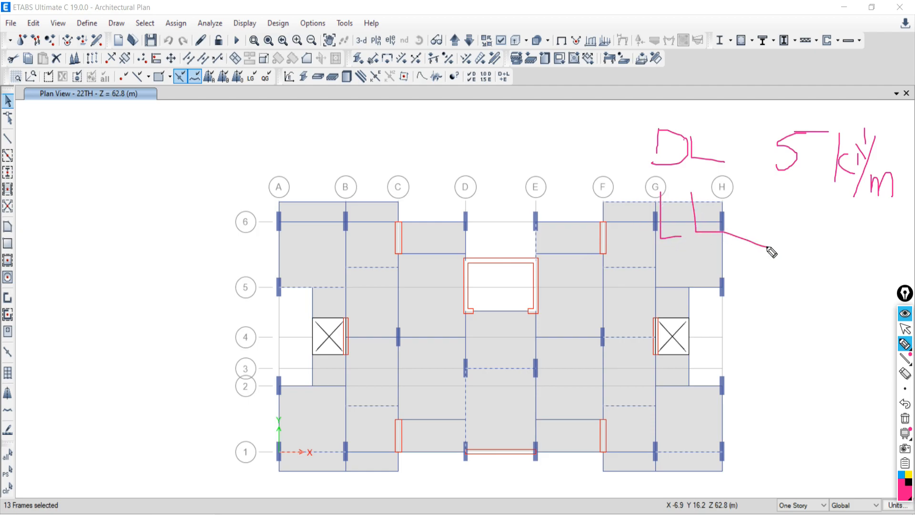
left_click_drag(766, 197, 769, 231)
mouse_move(809, 208)
left_mouse_down()
mouse_move(807, 239)
mouse_move(825, 242)
left_mouse_up()
mouse_move(828, 217)
left_mouse_down()
mouse_move(828, 246)
mouse_move(869, 239)
left_mouse_up()
left_click_drag(865, 204, 850, 277)
left_click_drag(877, 244, 895, 257)
left_click_drag(805, 201, 800, 268)
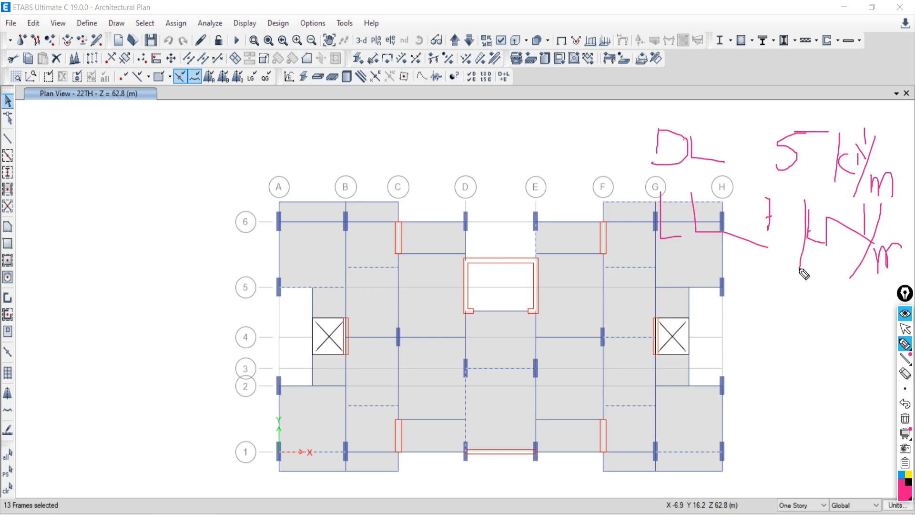
left_click_drag(825, 216, 840, 267)
left_click(905, 330)
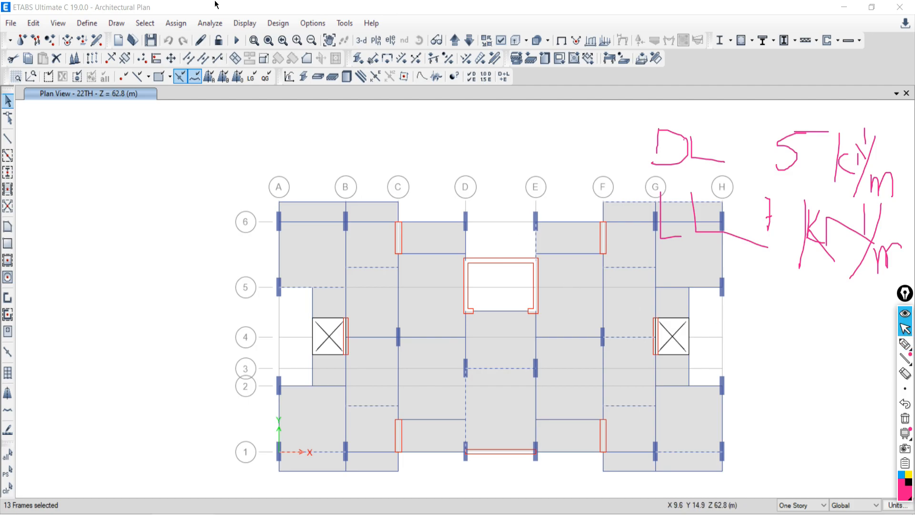
Step: Assign a uniform distributed gravity load of 5 kN/m to the selected beams under the Dead load pattern, replacing existing loads
left_click(177, 24)
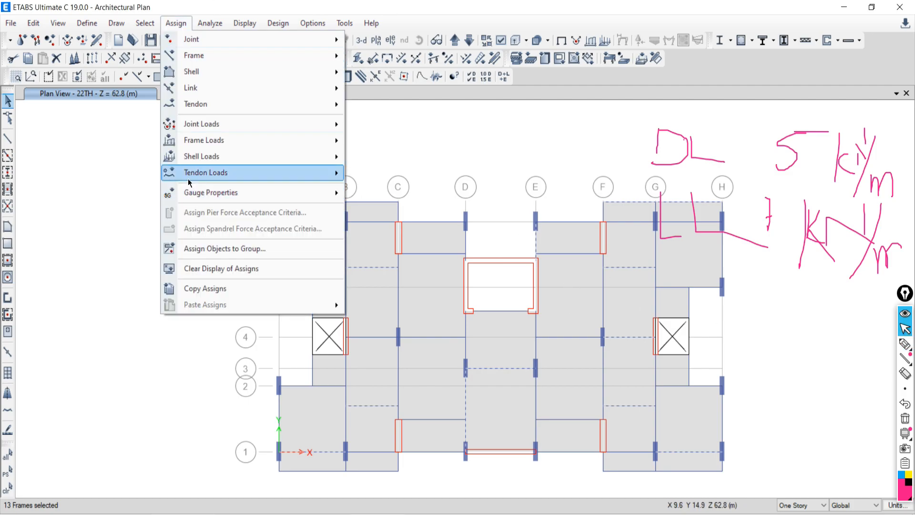
mouse_move(198, 142)
left_click(401, 162)
left_click_drag(445, 153, 287, 102)
double_click(184, 312)
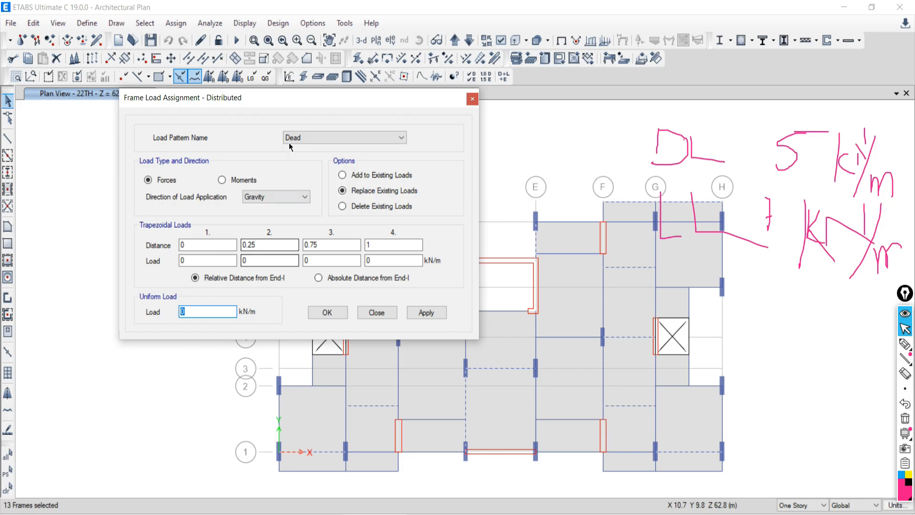
double_click(187, 311)
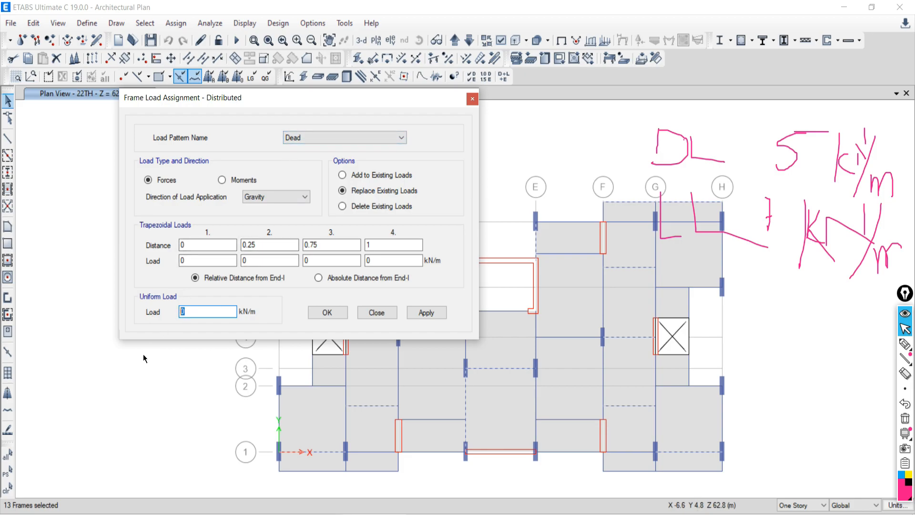
type("5")
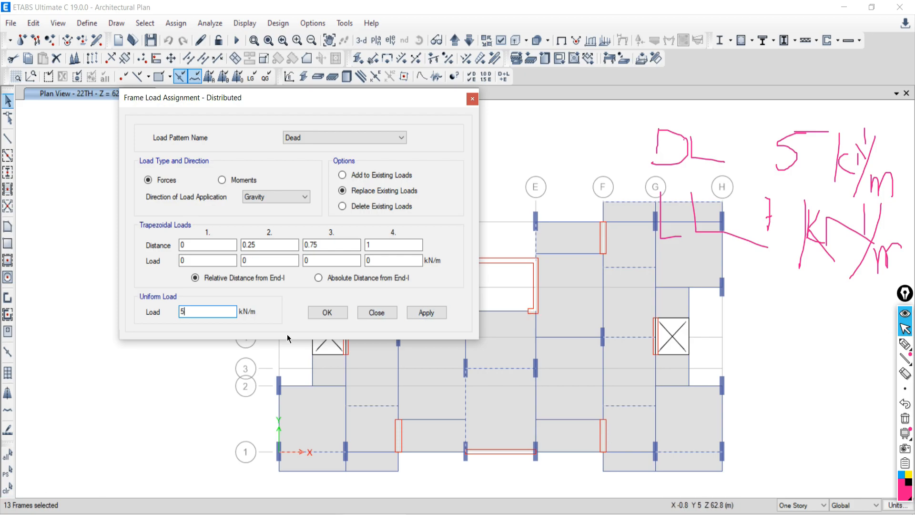
left_click_drag(282, 102, 176, 16)
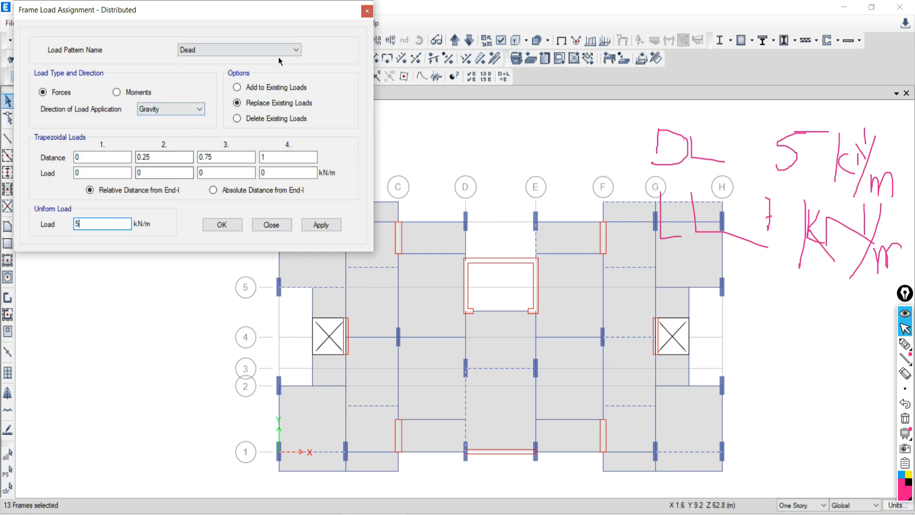
left_click(316, 224)
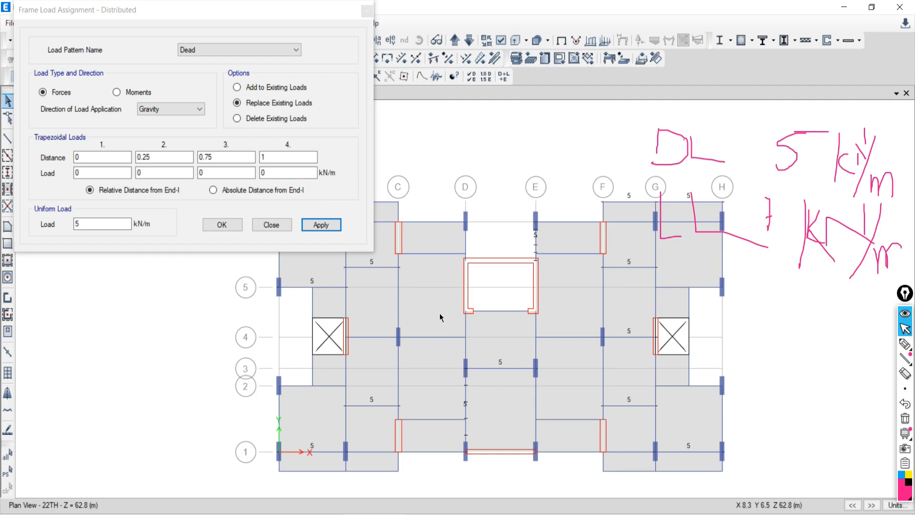
Step: Restore the previous selection of loaded beams and clear it again
left_click(7, 477)
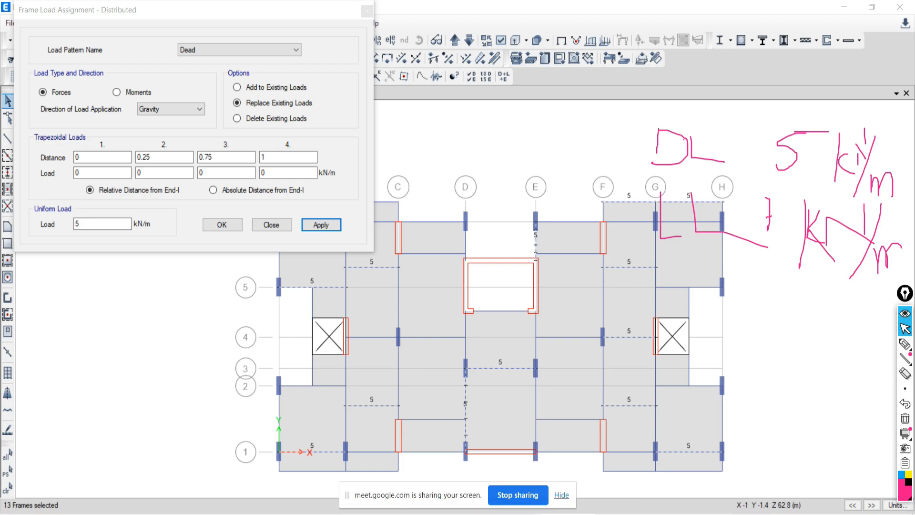
left_click(561, 496)
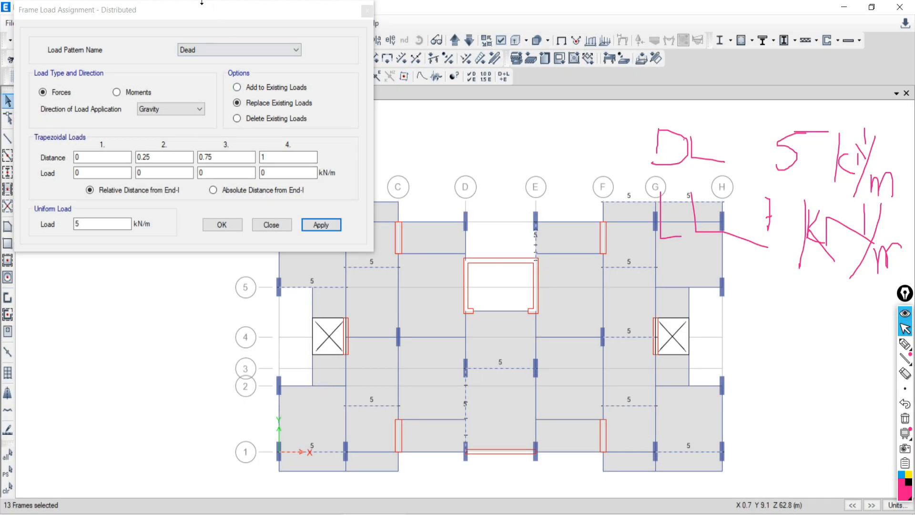
left_click_drag(192, 12, 169, 12)
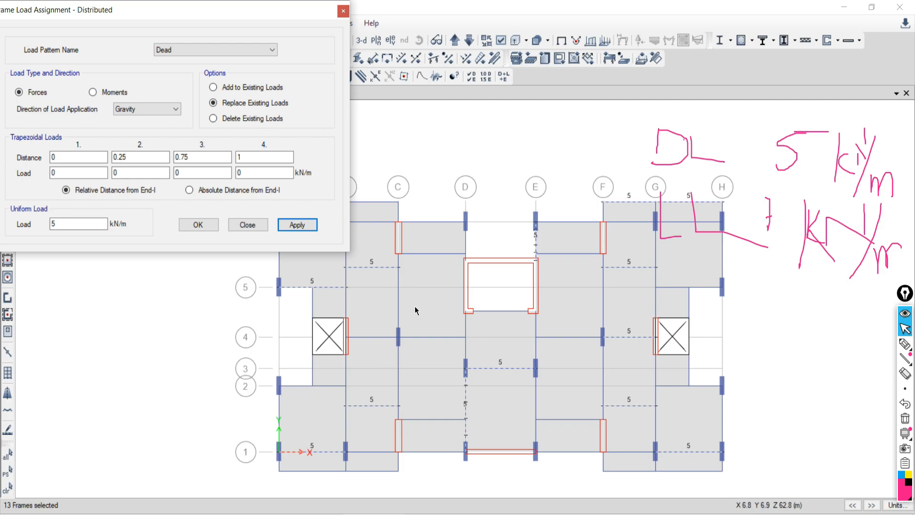
left_click(5, 490)
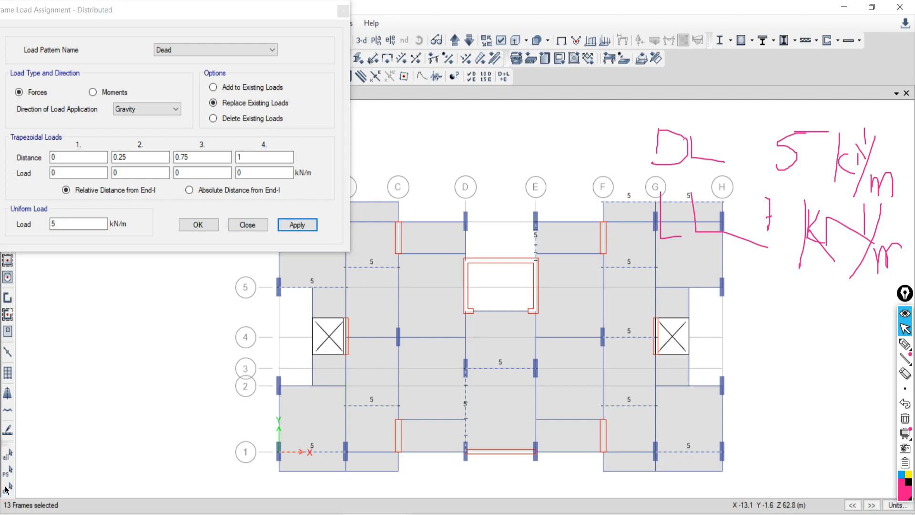
left_click(6, 490)
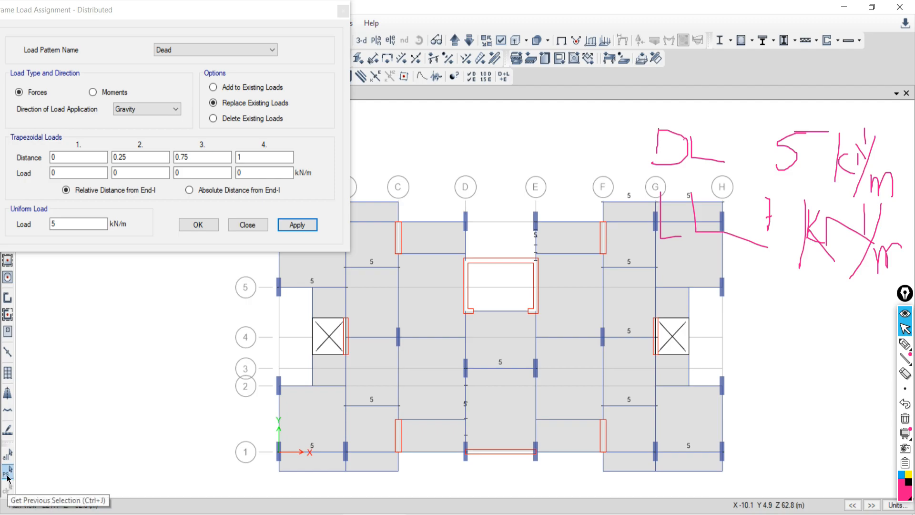
Step: Close the distributed frame load assignment and restore the previous selection of the loaded beams
left_click_drag(168, 10, 140, 209)
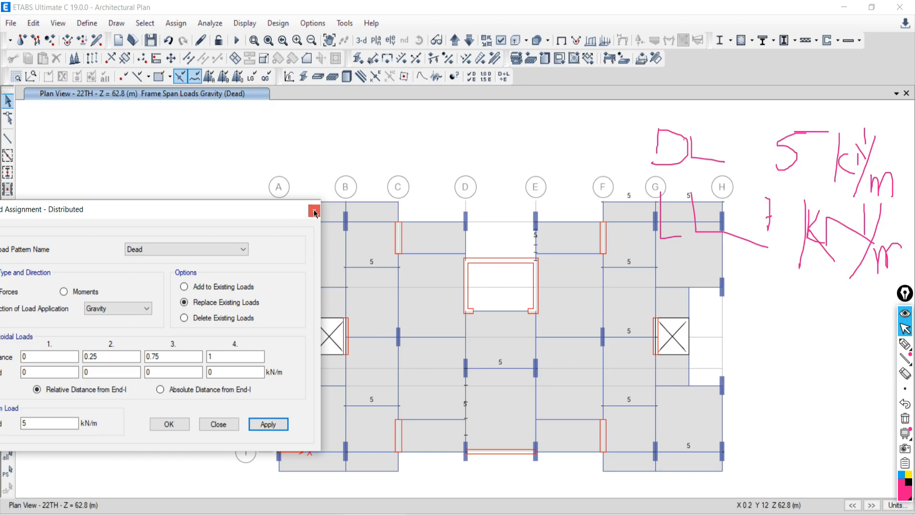
left_click(314, 211)
left_click(145, 23)
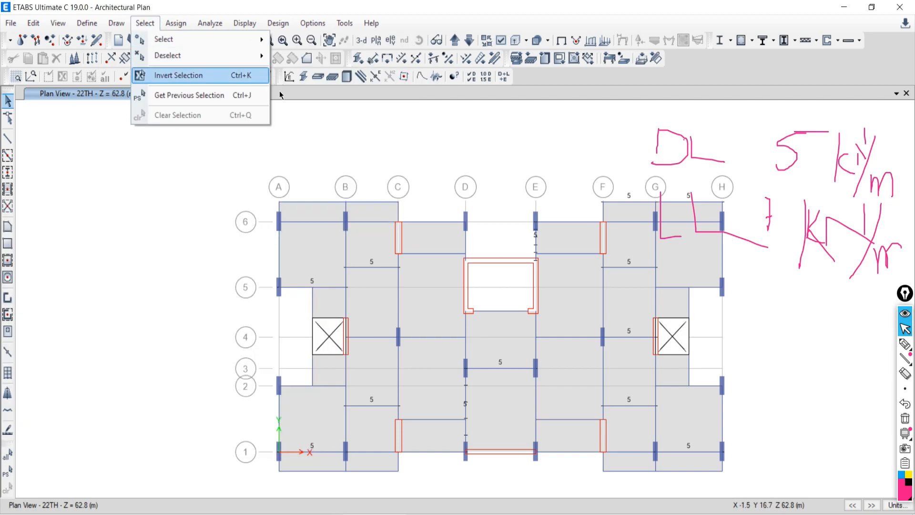
left_click(173, 97)
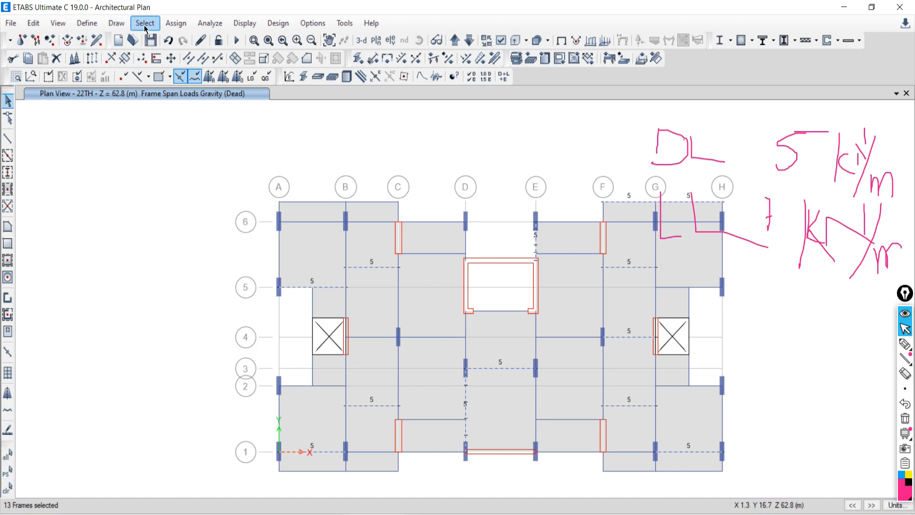
Step: Restore the previous selection of the loaded beams on the plan and clear it
left_click(144, 27)
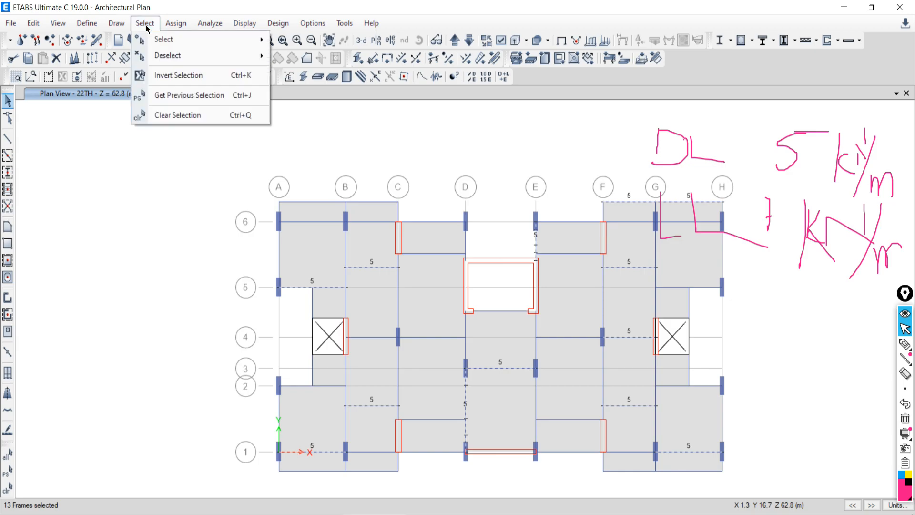
left_click(173, 98)
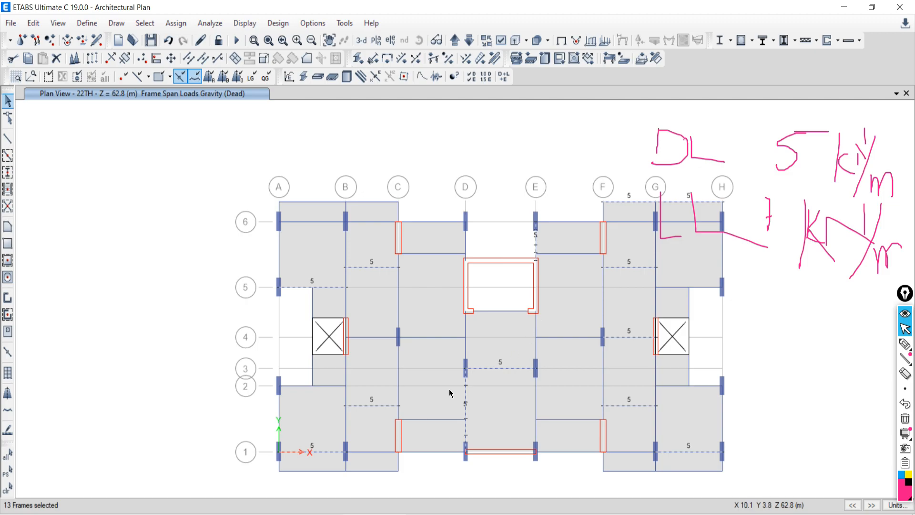
left_click(7, 487)
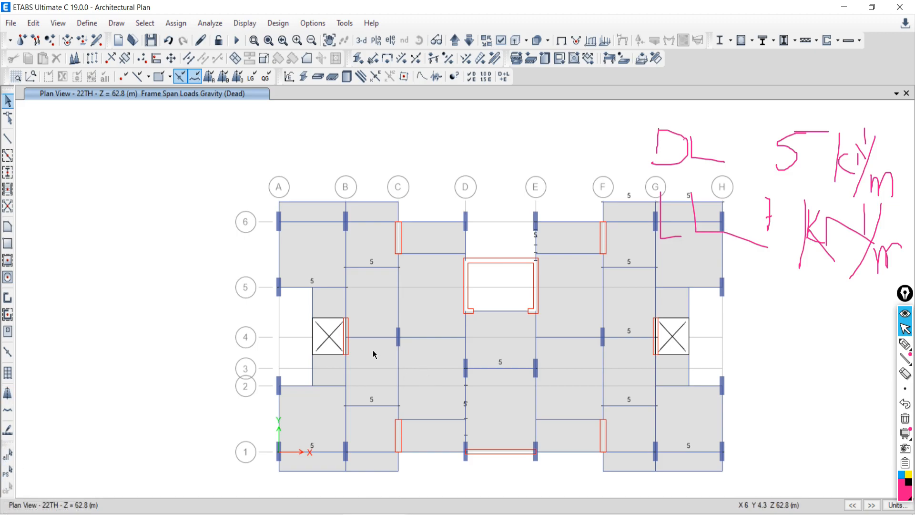
Step: Select every object in the whole model and clear the selection
left_click(8, 455)
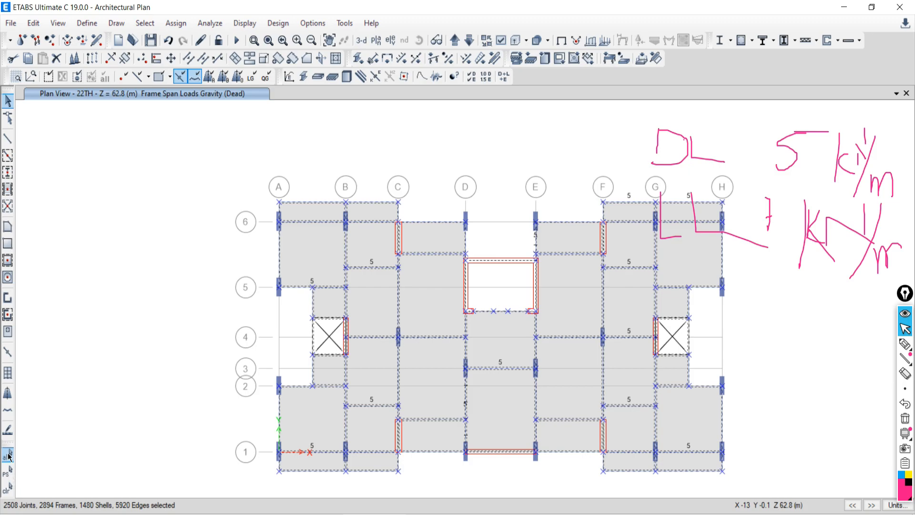
left_click(8, 493)
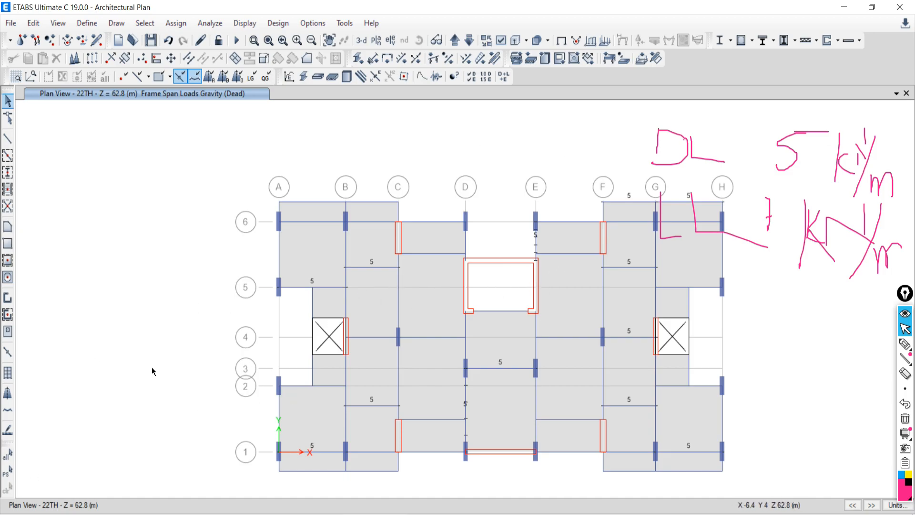
Step: Erase the handwritten load notes, then restore the previous whole-model selection and clear it
left_click(904, 422)
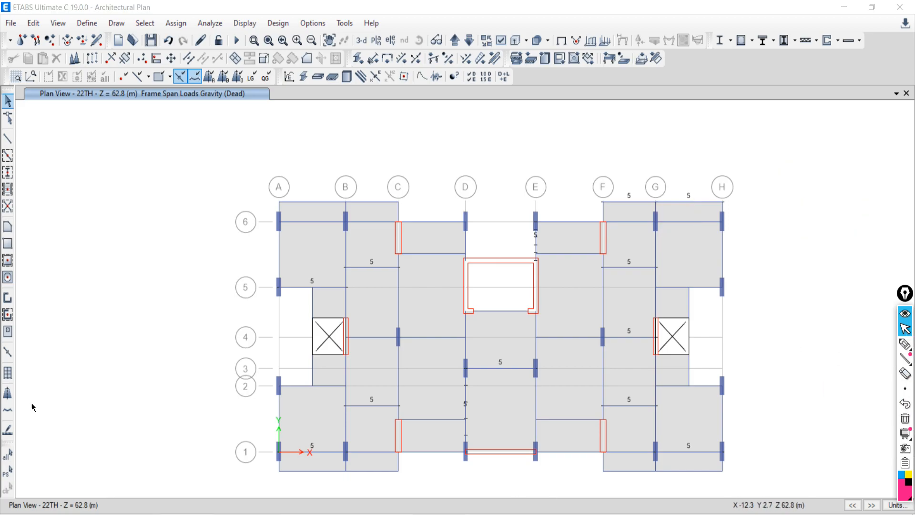
left_click(7, 471)
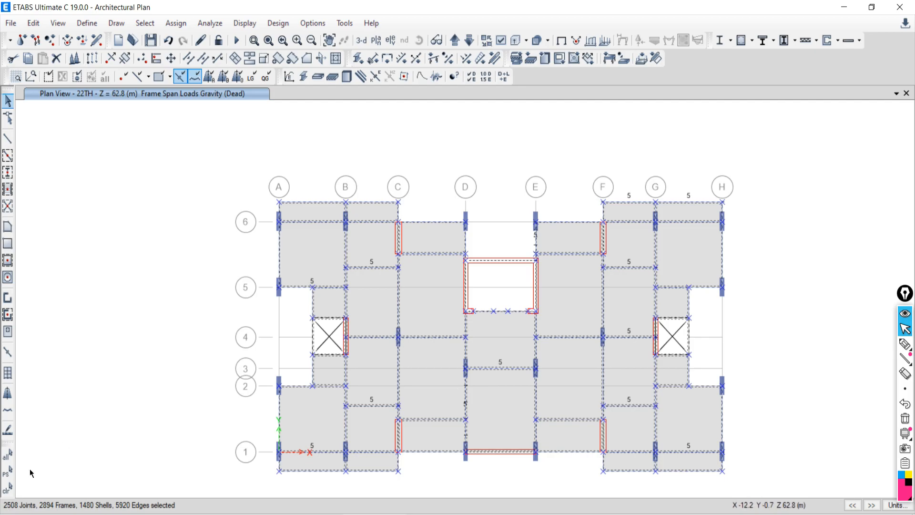
left_click(8, 487)
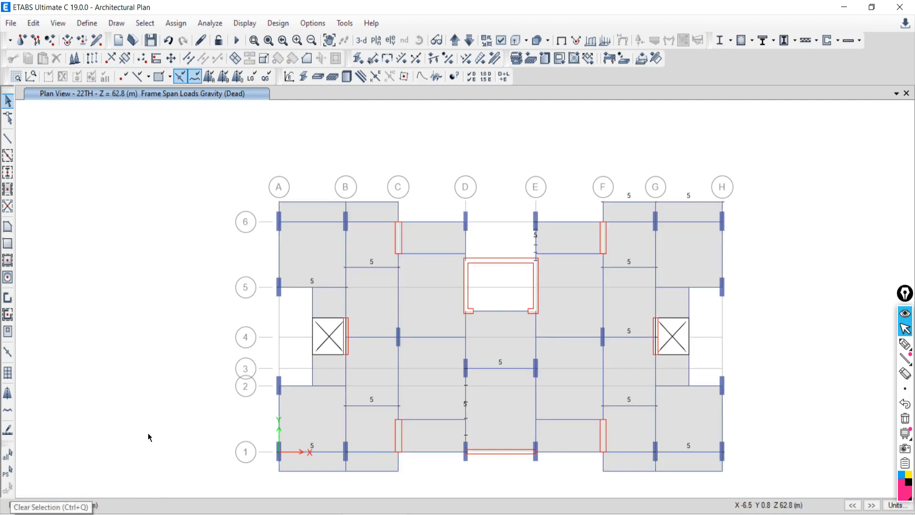
Step: Hide the frame load values by displaying the undeformed shape in the 22TH story plan view
scroll(477, 353, "down", 3)
scroll(493, 352, "up", 3)
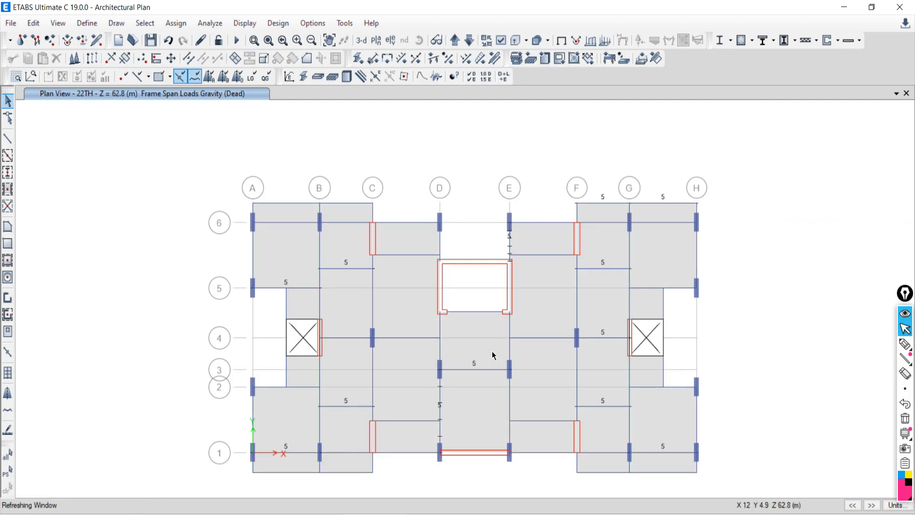
left_click(562, 41)
middle_click_drag(480, 271, 470, 243)
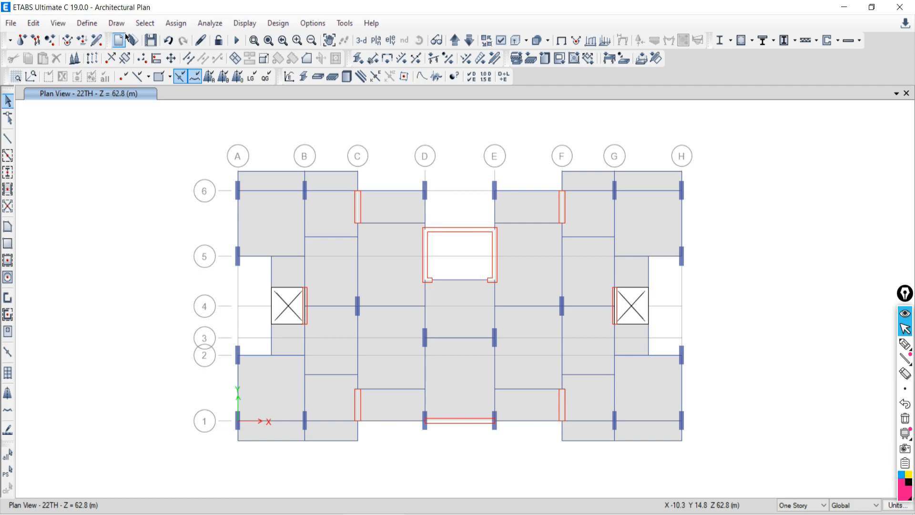
mouse_move(382, 282)
middle_mouse_down()
mouse_move(386, 321)
mouse_move(374, 292)
middle_mouse_up()
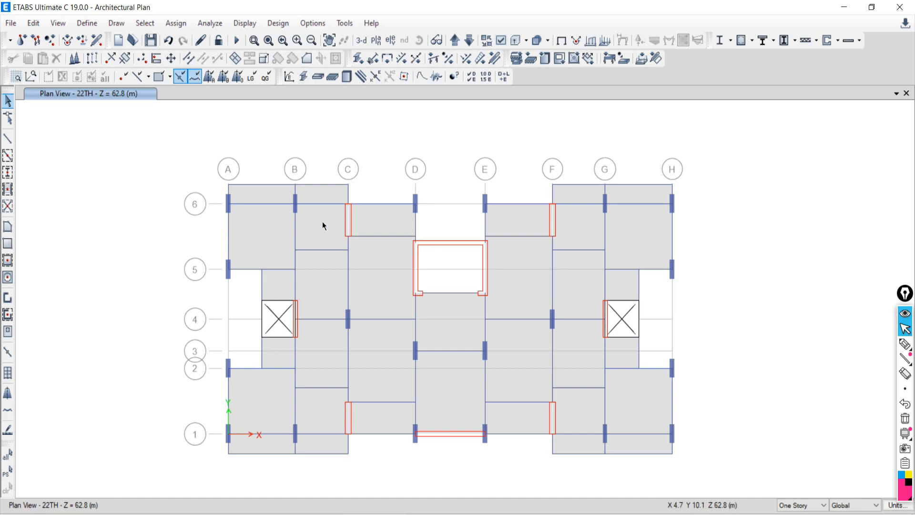
Step: Switch to the 3-D view, select all objects in the model and clear that selection
left_click(361, 41)
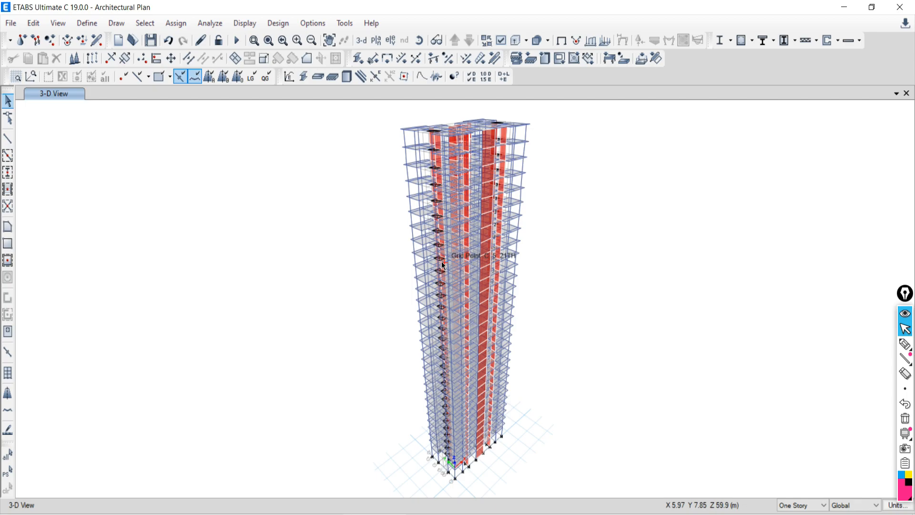
left_click(8, 454)
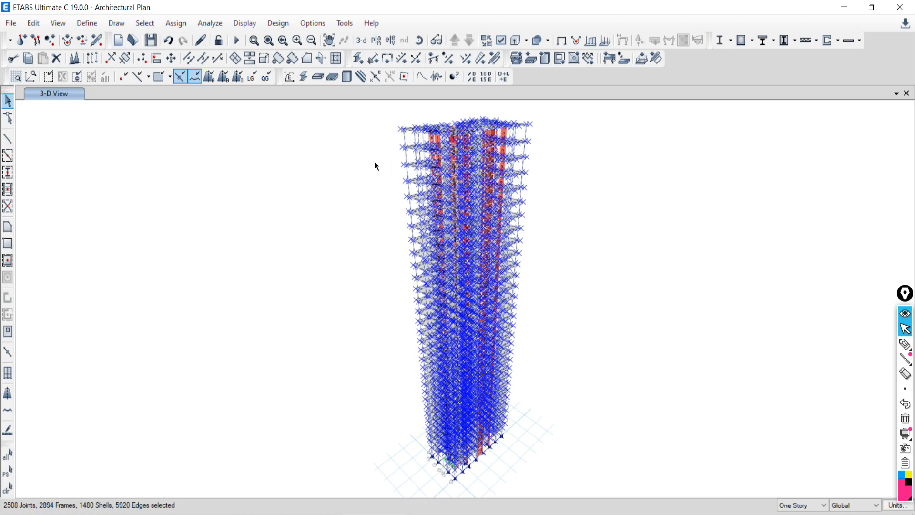
left_click(12, 493)
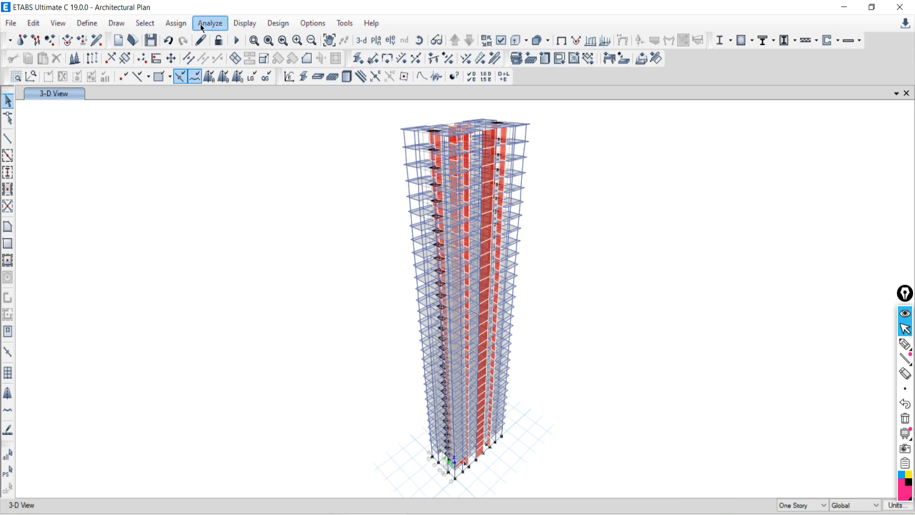
Step: Select all beams in the model by object type and close the selection dialog
left_click(145, 24)
mouse_move(162, 40)
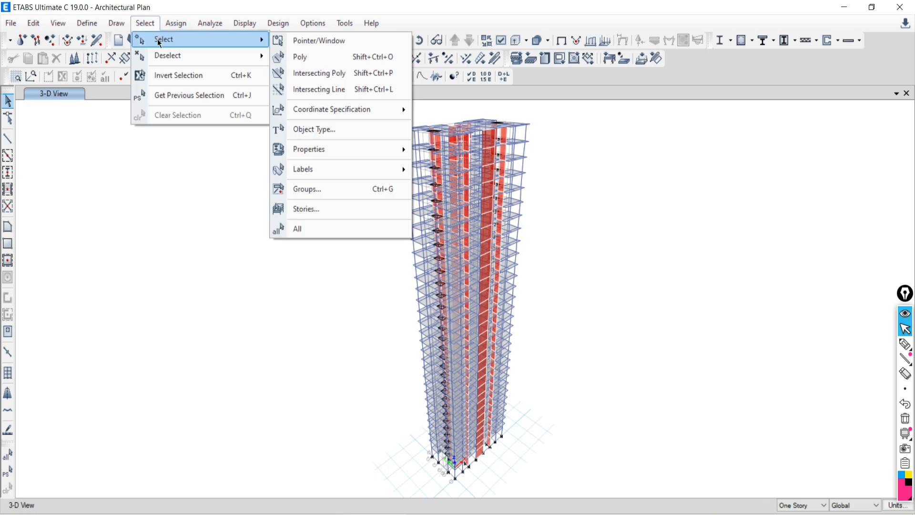
left_click(321, 133)
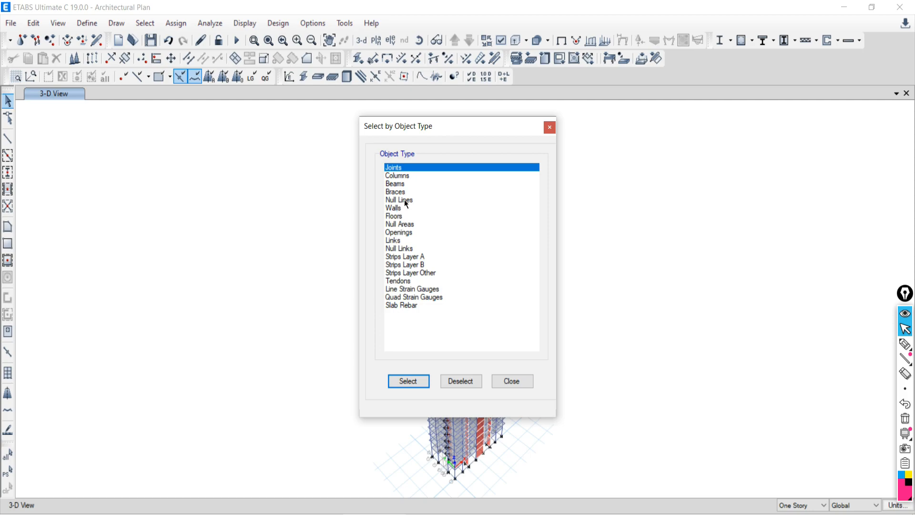
left_click_drag(412, 130, 45, 123)
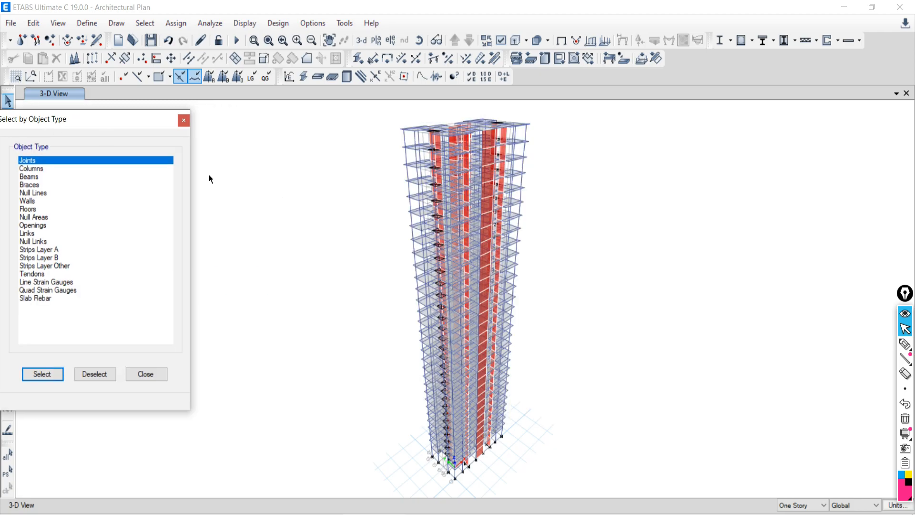
left_click(29, 176)
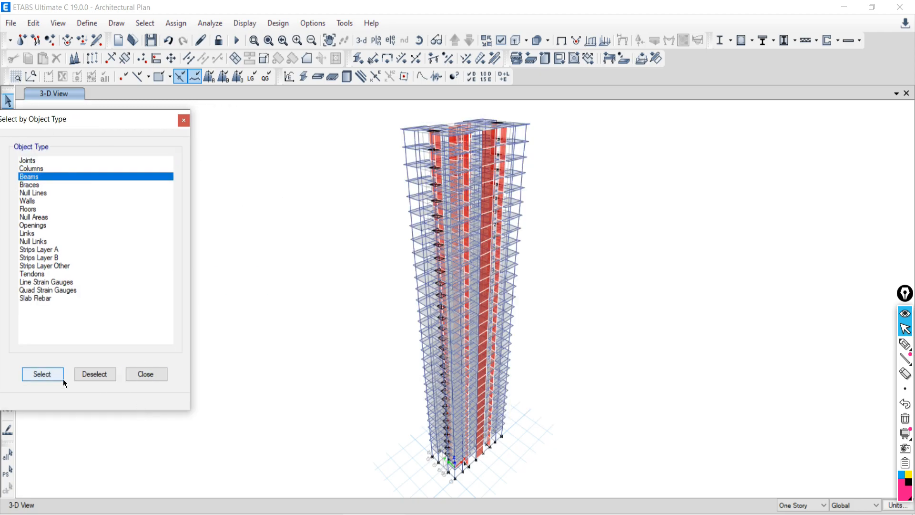
left_click(40, 377)
left_click(140, 372)
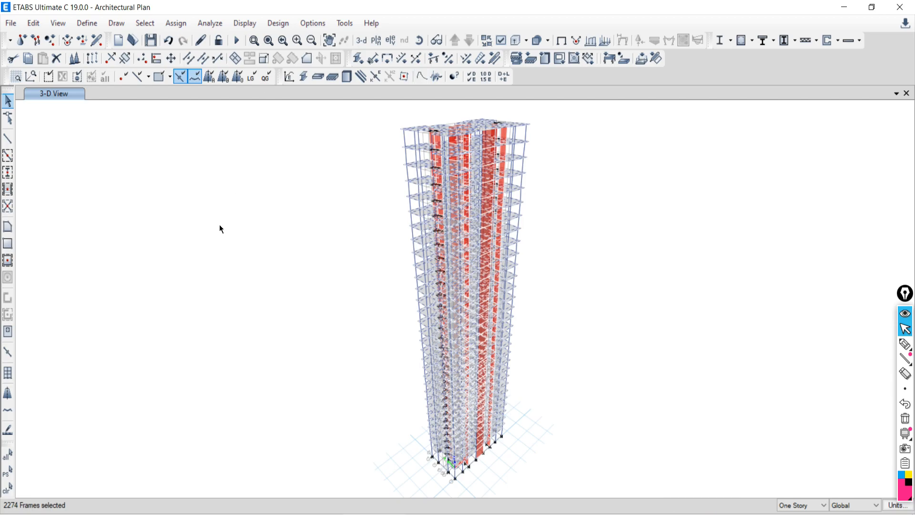
Step: Show only the selected beams in the 3-D view
right_click(220, 184)
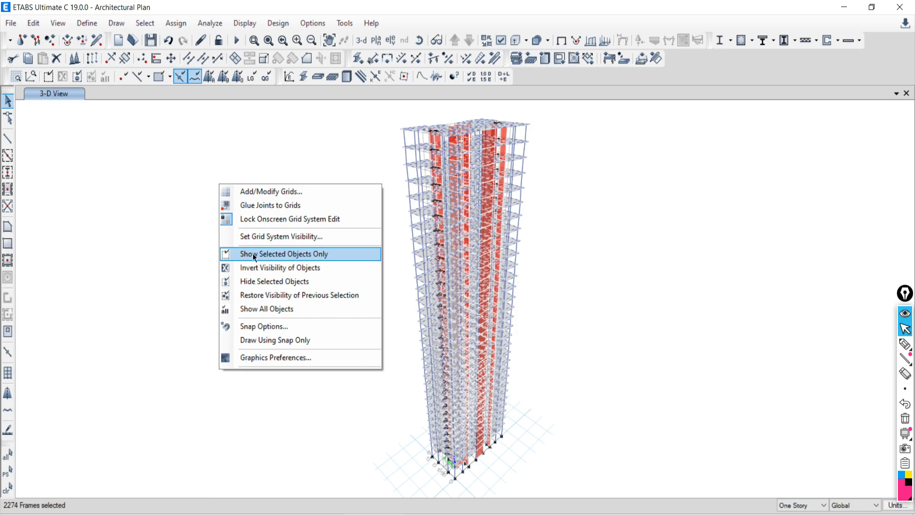
left_click(276, 258)
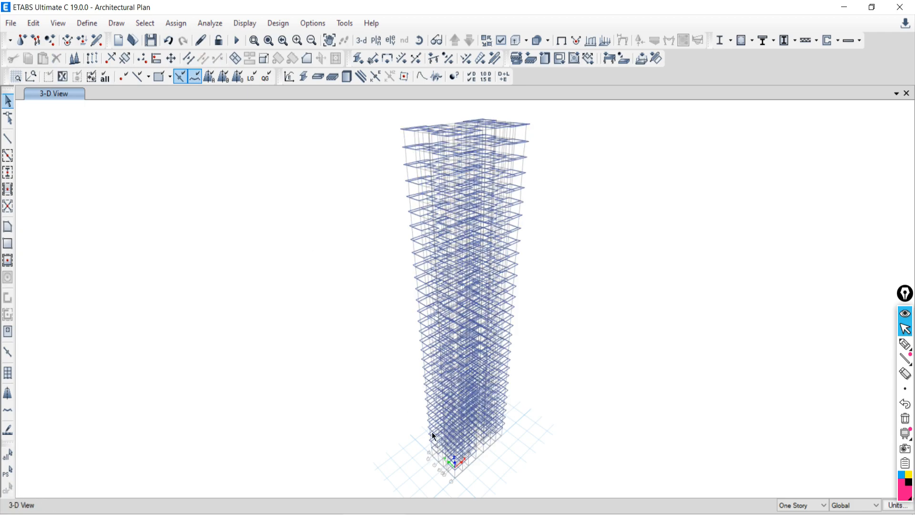
scroll(467, 133, "up", 3)
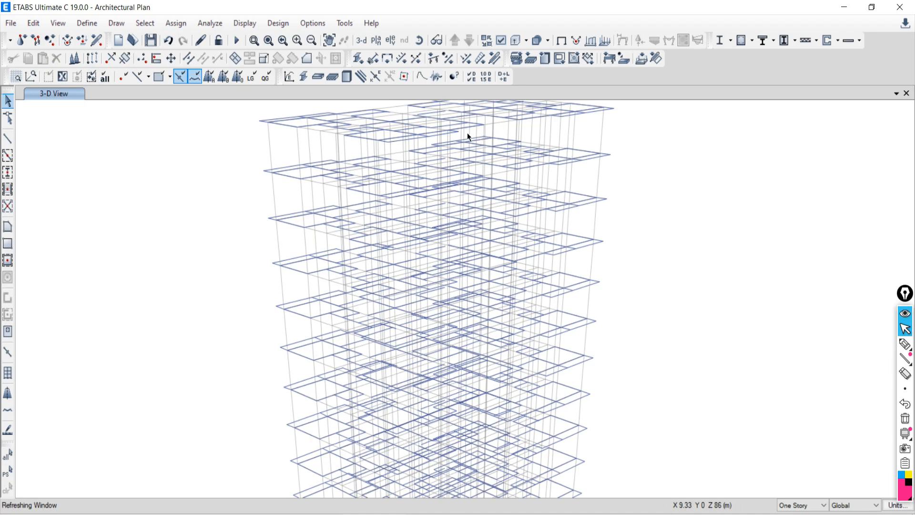
Step: Open the 23TH story plan view to examine the isolated beam layout
left_click(375, 42)
left_click(382, 280)
left_click(504, 411)
left_click(454, 411)
middle_click_drag(501, 388, 452, 295)
middle_click_drag(457, 344, 456, 381)
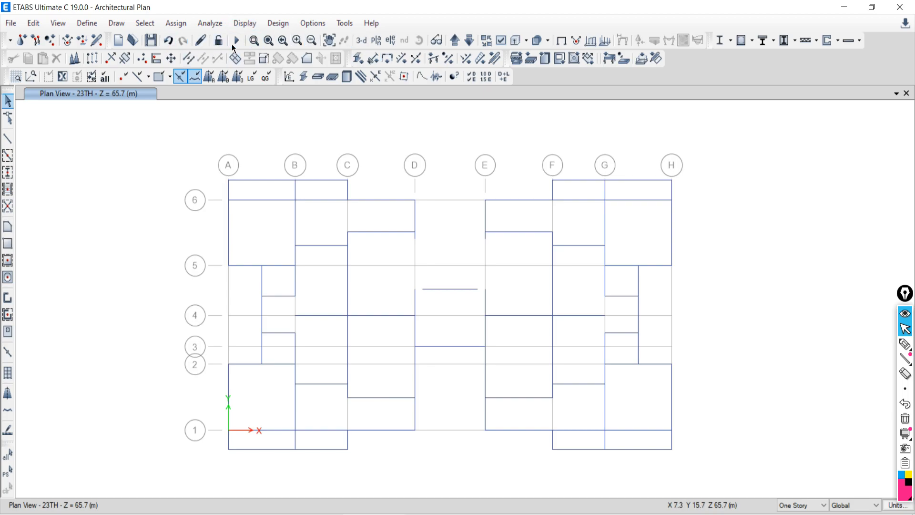
Step: Return to the 3-D view and show all objects of the model again
left_click(361, 42)
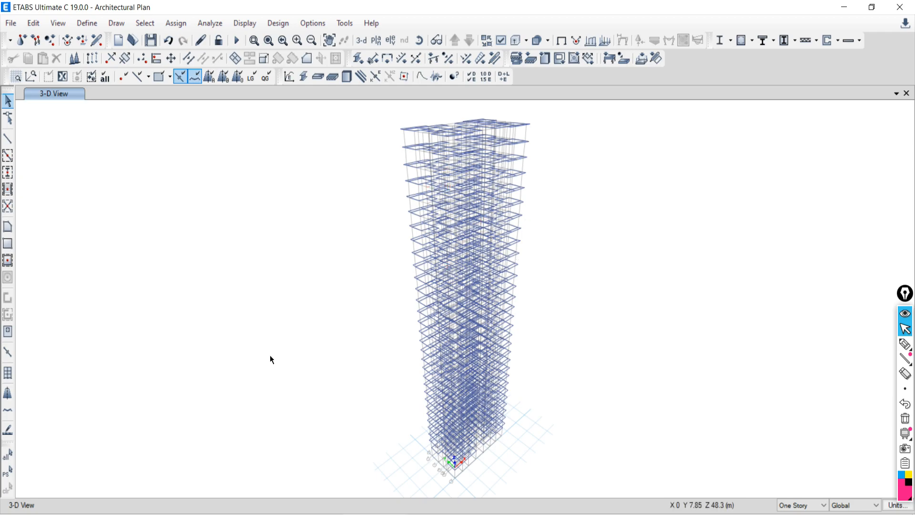
right_click(110, 155)
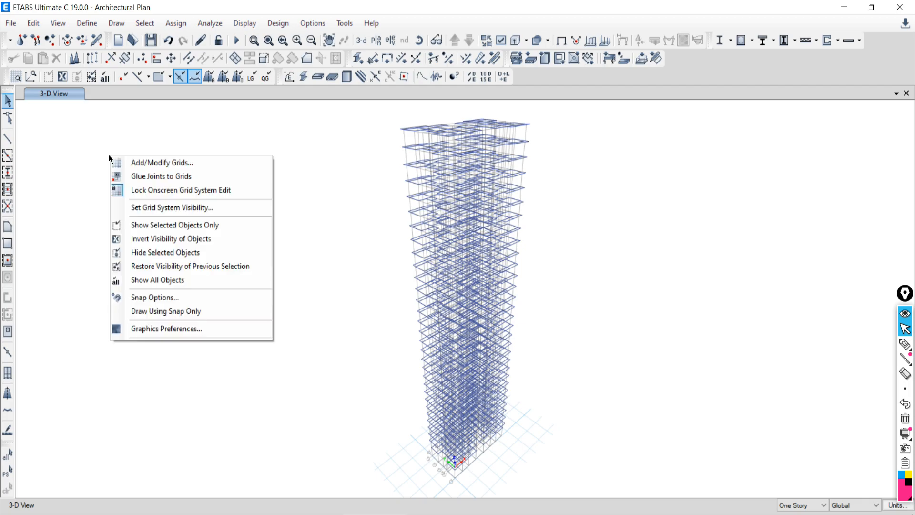
left_click(137, 280)
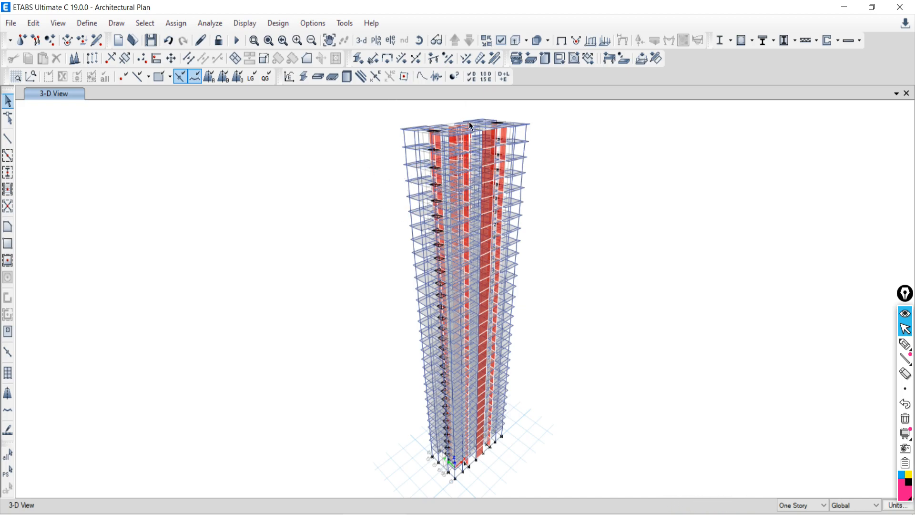
Step: Select all columns in the model by object type and close the selection dialog
left_click(146, 27)
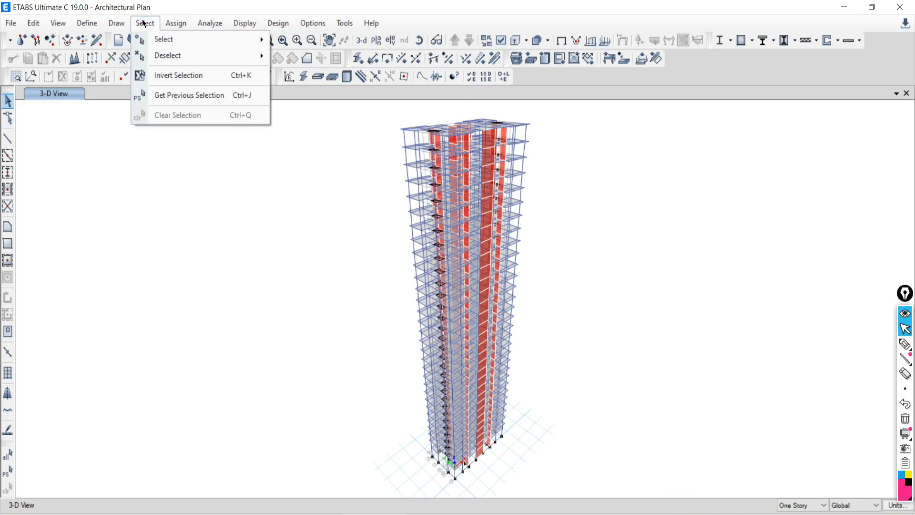
mouse_move(162, 42)
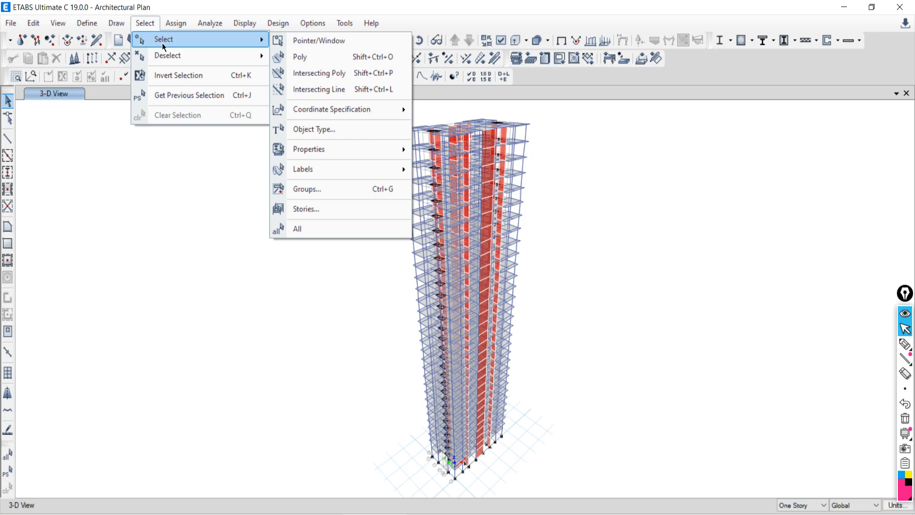
left_click(329, 128)
left_click(29, 169)
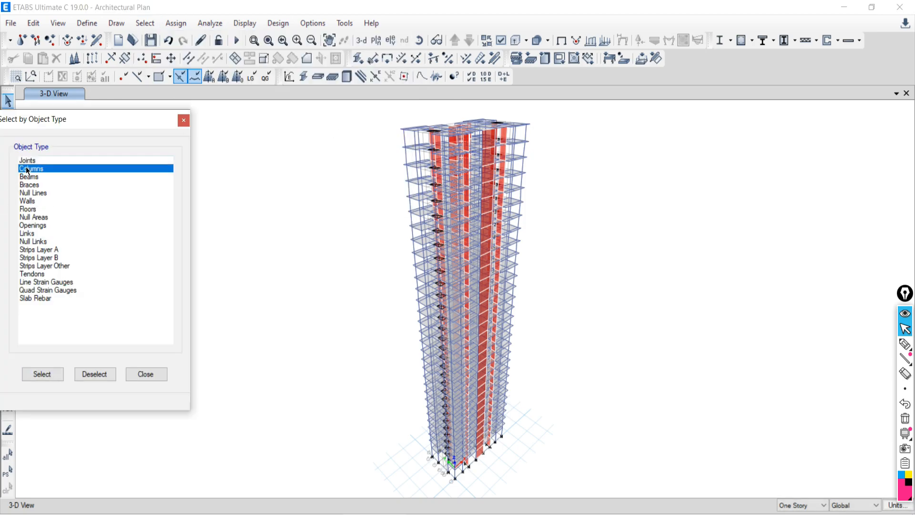
left_click(42, 376)
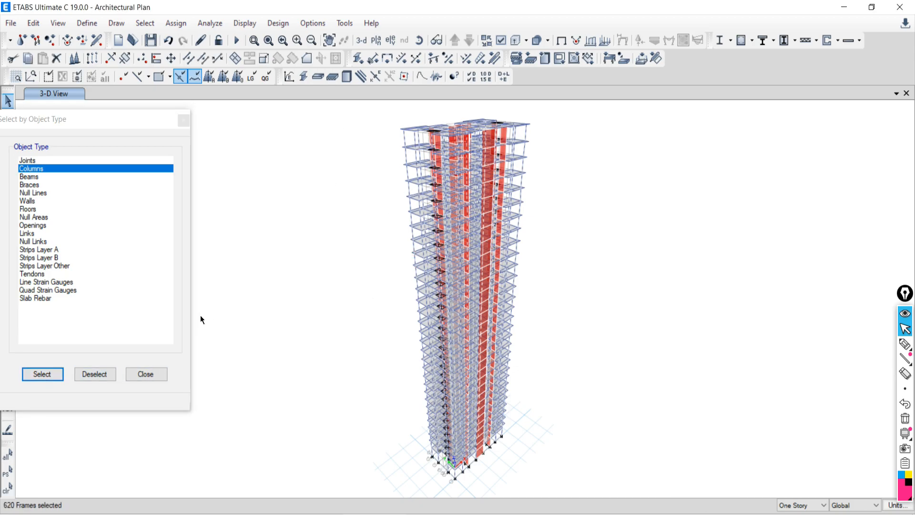
left_click(140, 377)
Step: Show only the selected columns in the 3-D view and inspect them up close
right_click(147, 139)
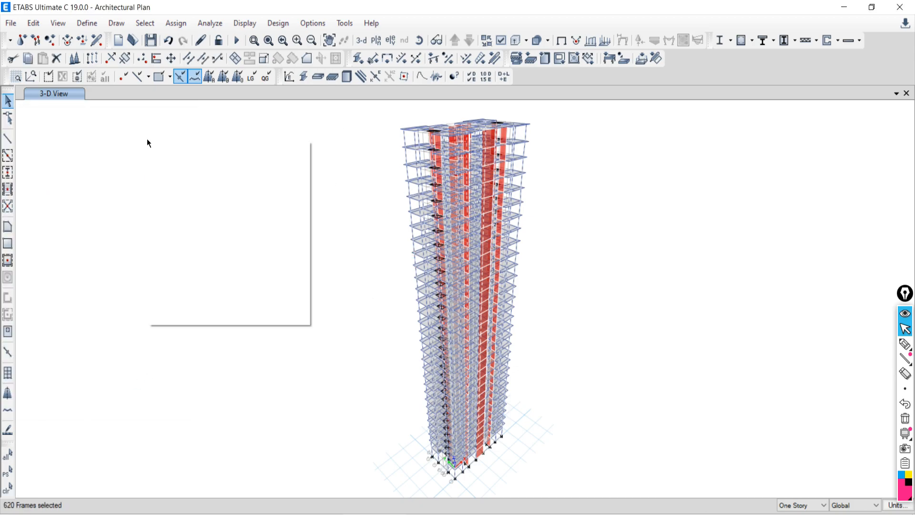
left_click(178, 211)
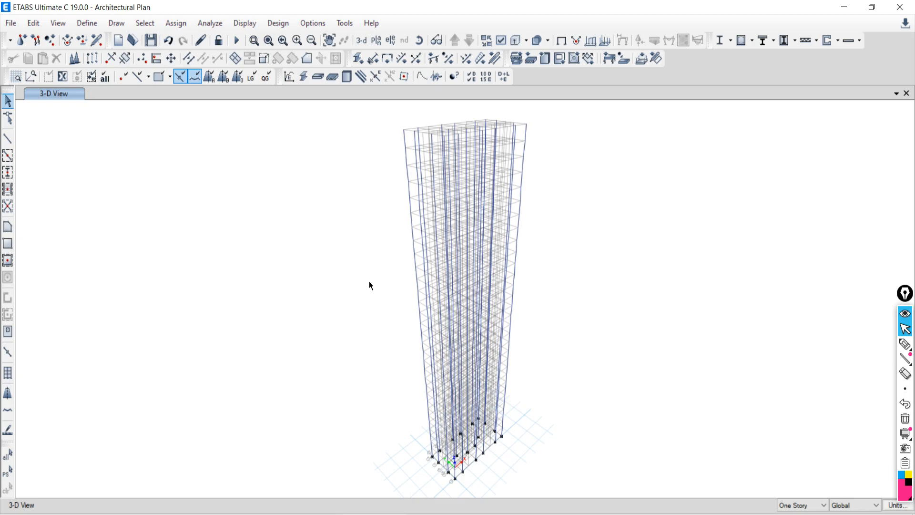
scroll(435, 271, "up", 3)
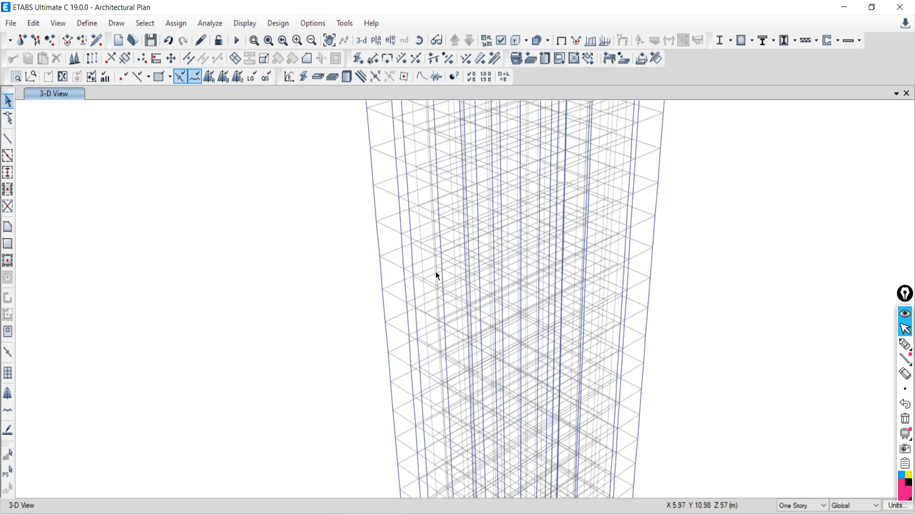
scroll(459, 270, "down", 3)
scroll(470, 262, "up", 3)
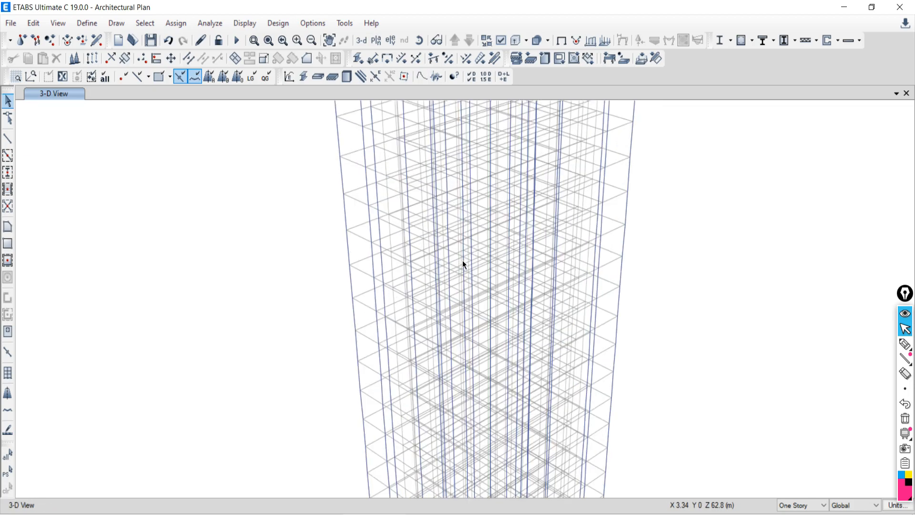
scroll(515, 254, "down", 3)
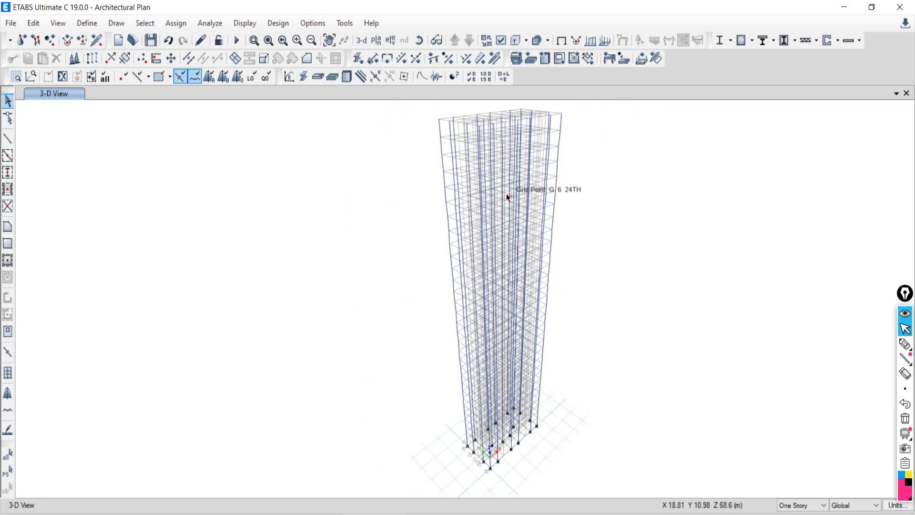
Step: Turn off the grid system visibility in the 3-D view and show all objects of the model again
right_click(224, 198)
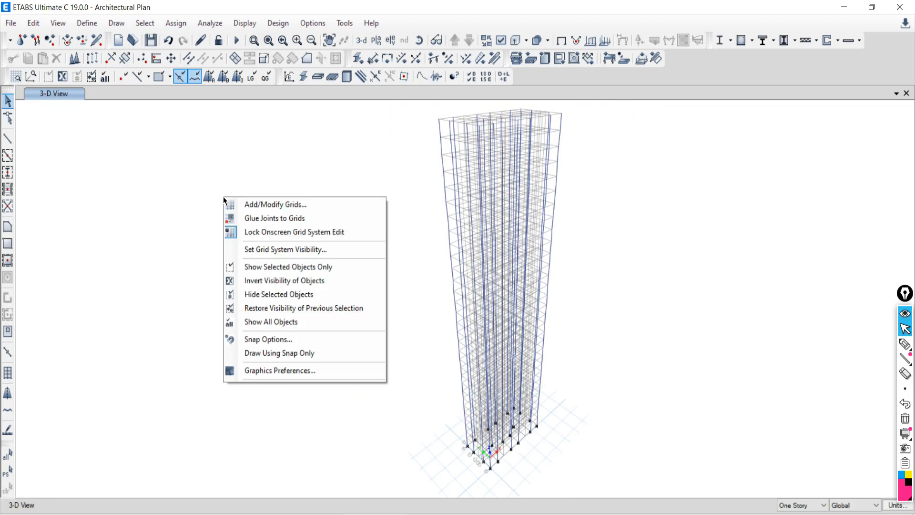
left_click(248, 251)
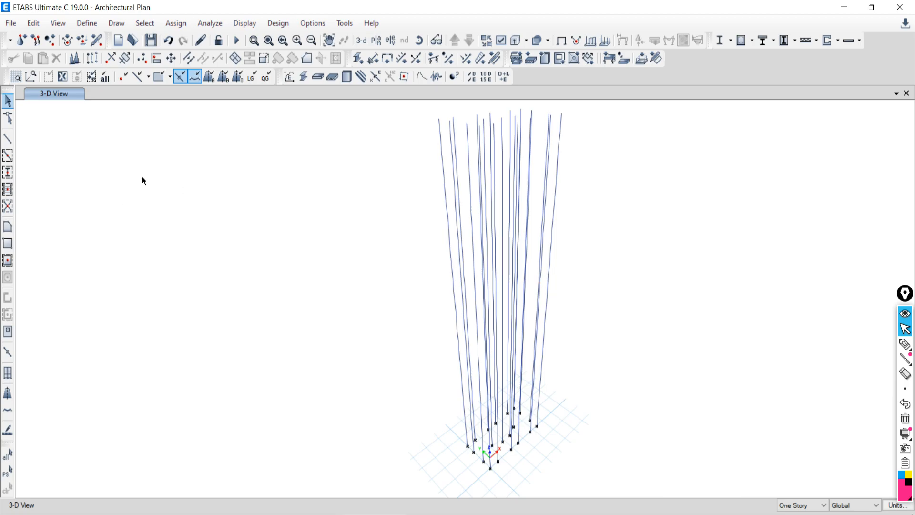
right_click(125, 177)
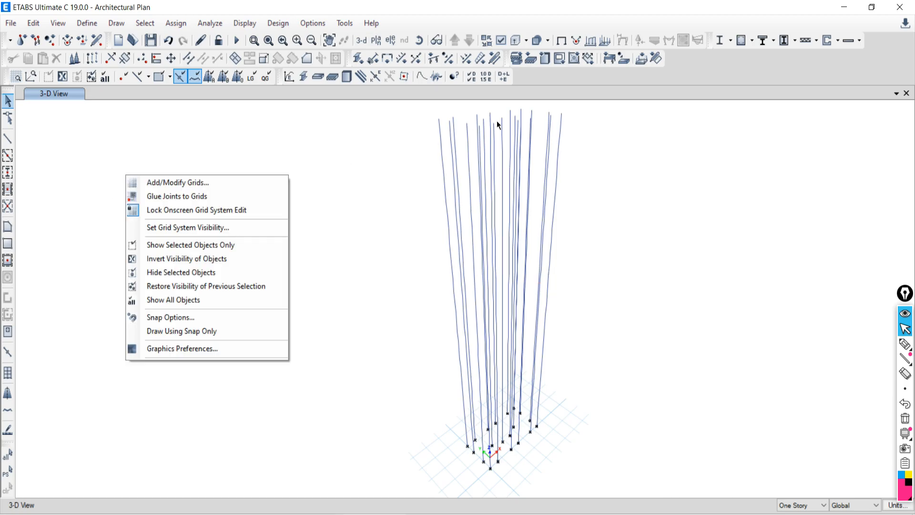
left_click(152, 301)
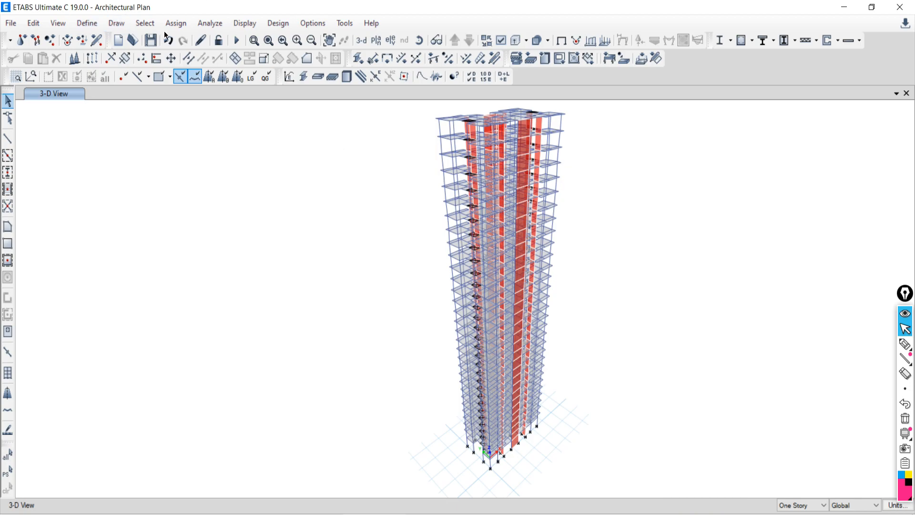
Step: Select all floors in the model by object type and close the selection dialog
left_click(149, 25)
mouse_move(151, 43)
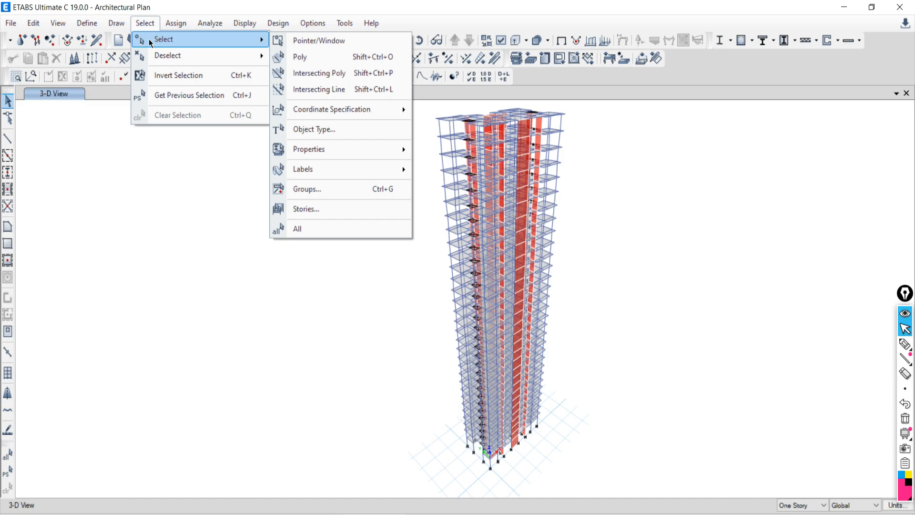
left_click(302, 129)
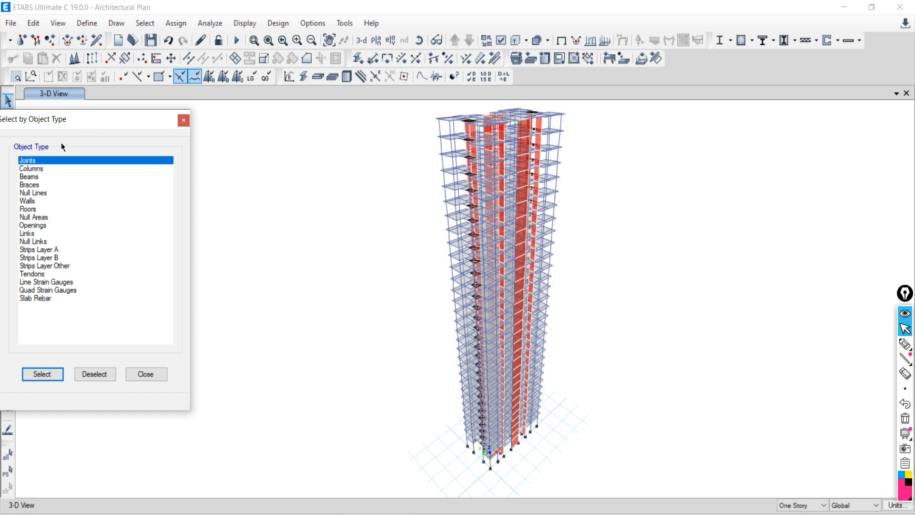
left_click(29, 210)
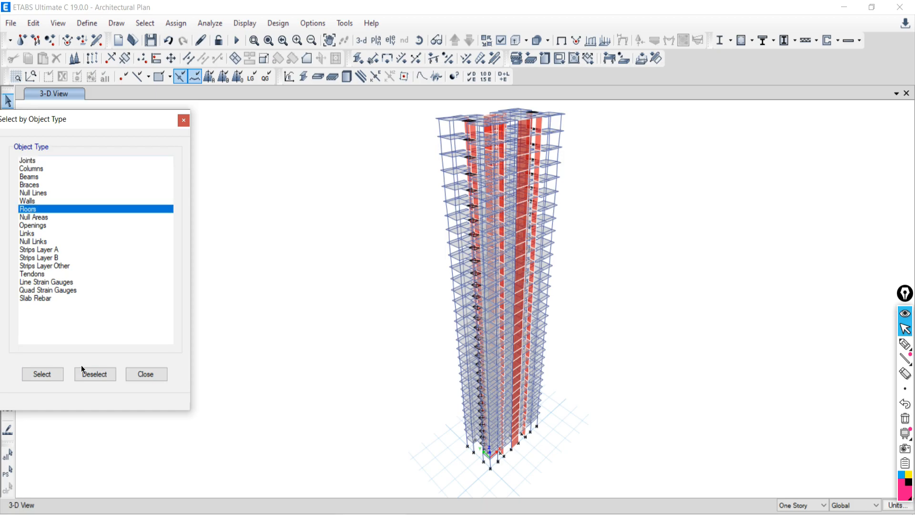
left_click(41, 373)
left_click(157, 377)
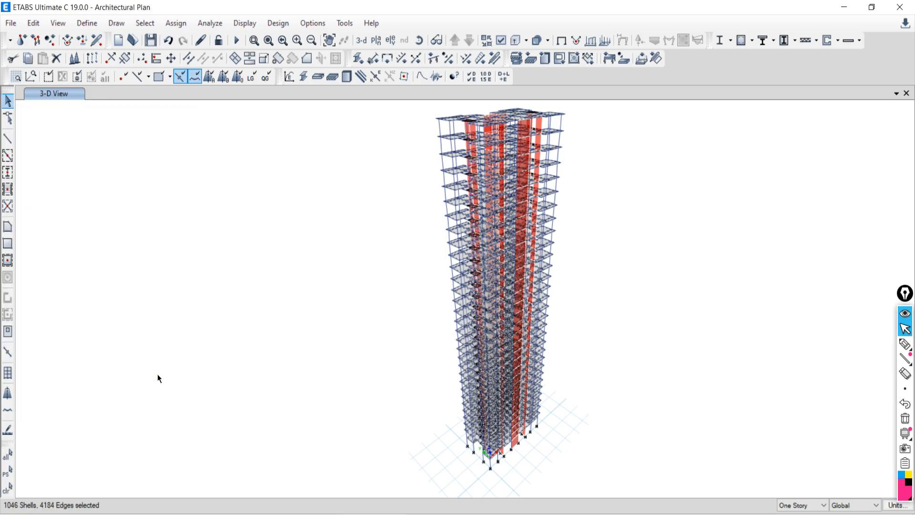
Step: Show only the selected floors in the 3-D view and switch their fill to an opaque display
right_click(271, 185)
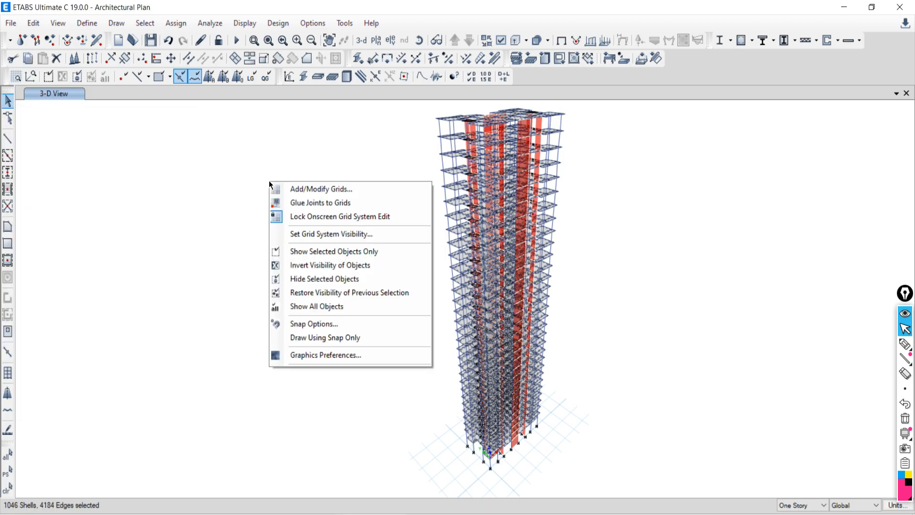
left_click(283, 253)
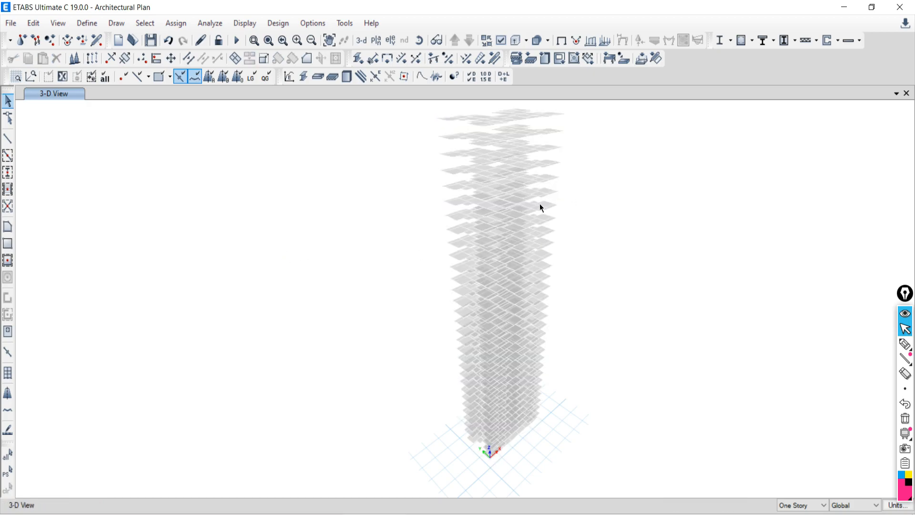
left_click(537, 40)
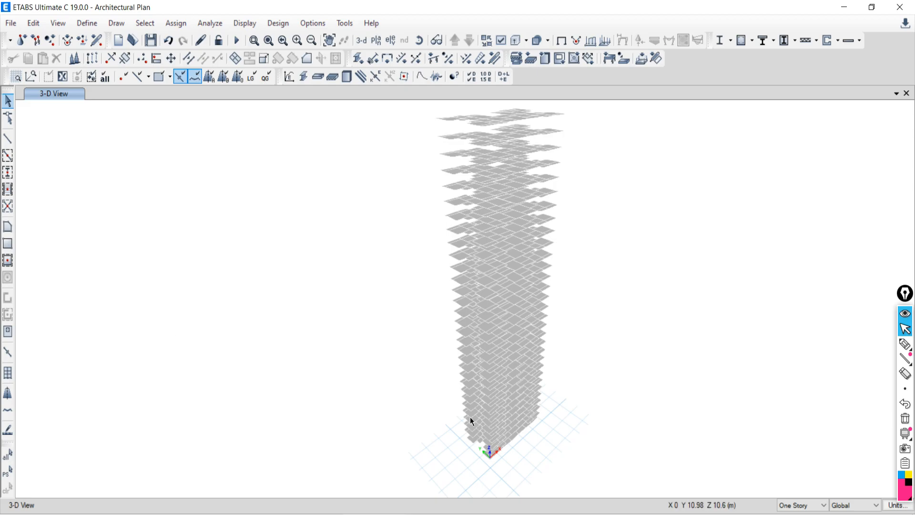
Step: Open the 21TH story plan view to examine the isolated floor slabs
left_click(376, 41)
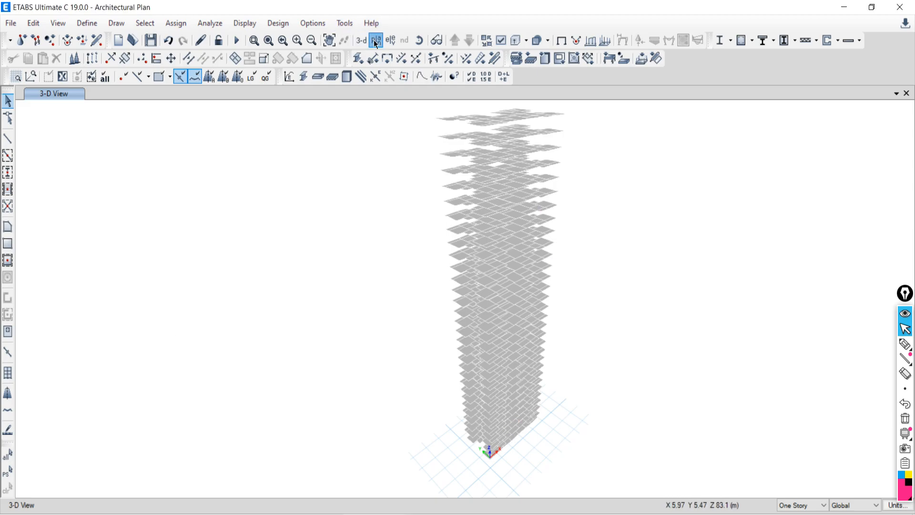
left_click(416, 295)
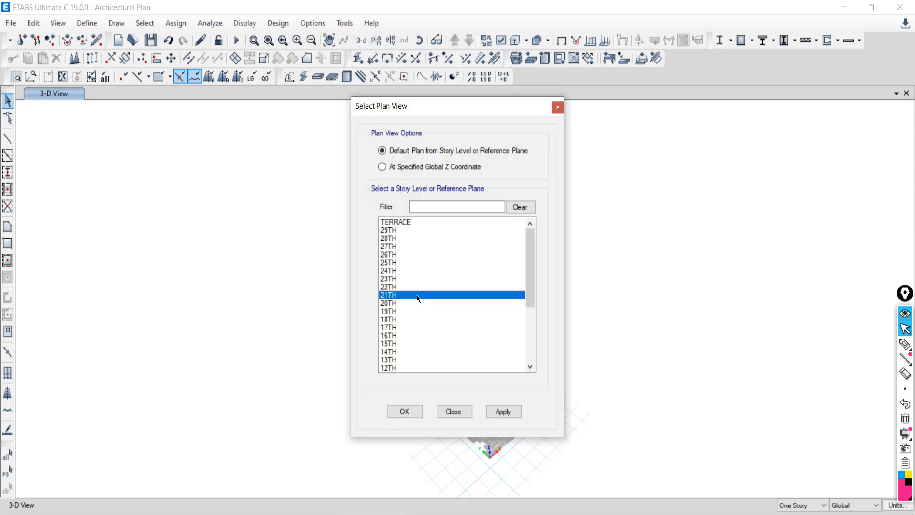
left_click(509, 412)
left_click(470, 412)
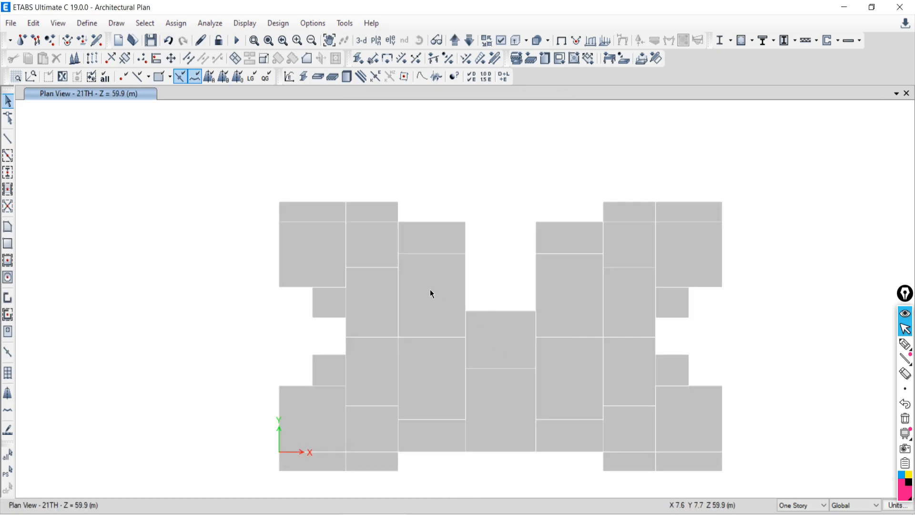
Step: Restore the visibility of all objects in the 21TH story plan view
right_click(135, 155)
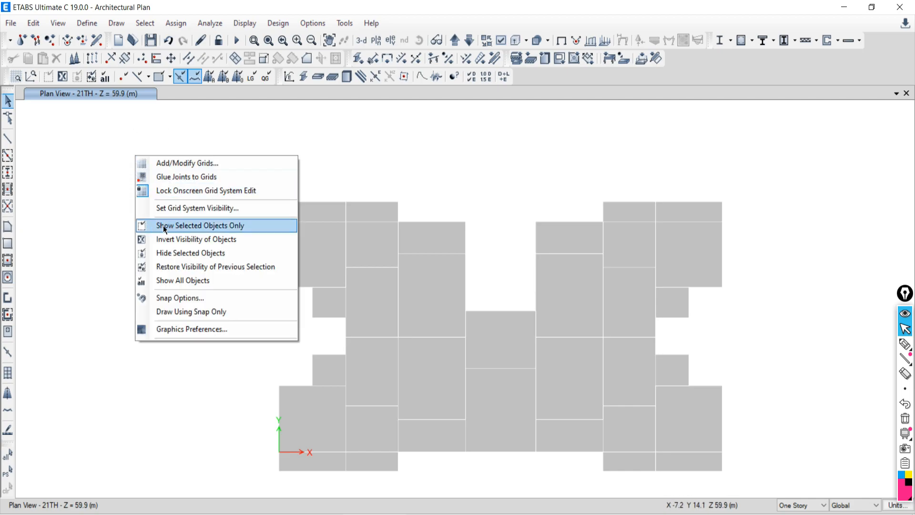
left_click(191, 225)
right_click(144, 239)
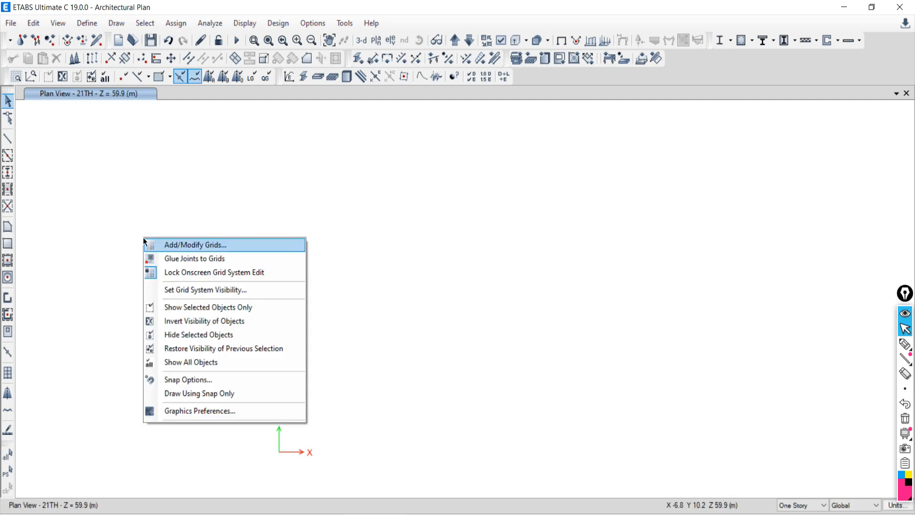
left_click(168, 361)
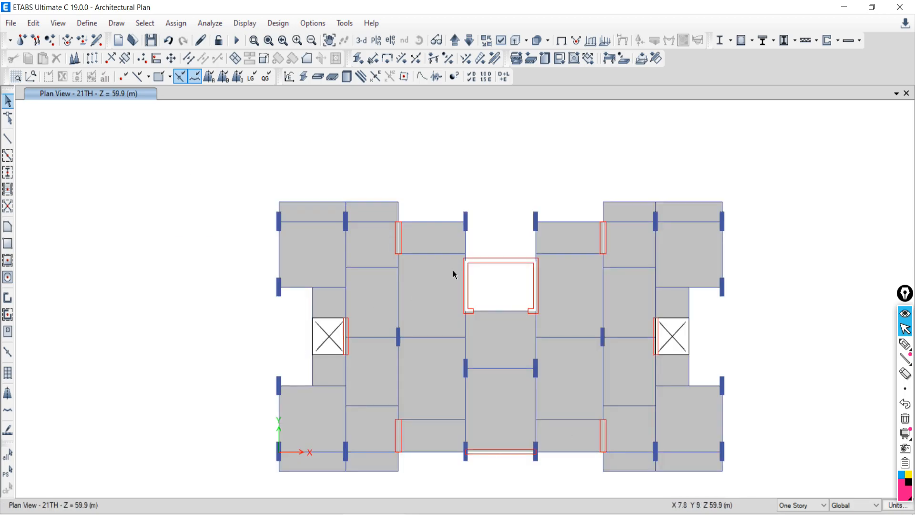
Step: Select all walls in the model by object type and close the selection dialog
left_click(147, 26)
mouse_move(155, 38)
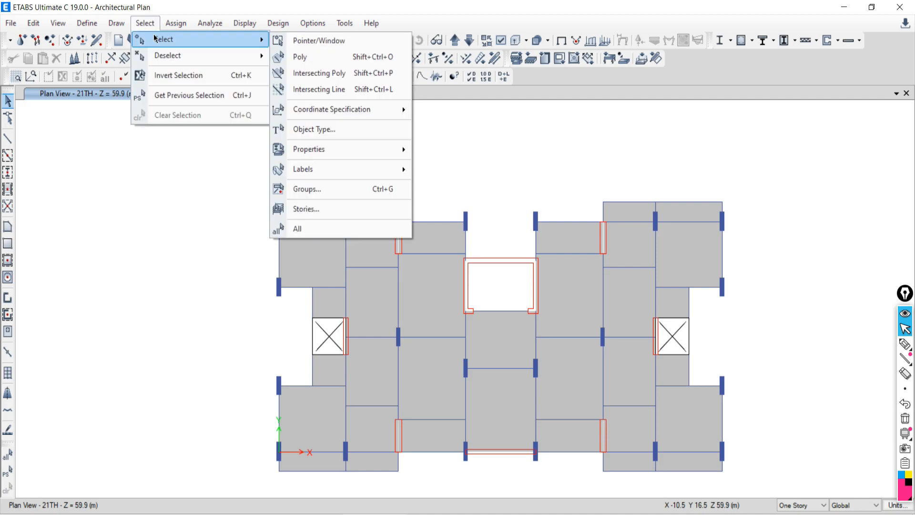
left_click(313, 130)
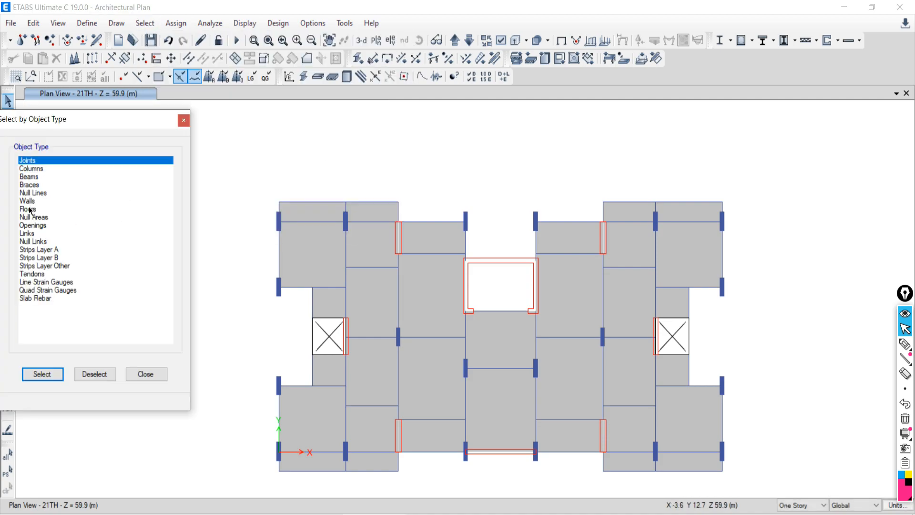
left_click(29, 202)
left_click(48, 377)
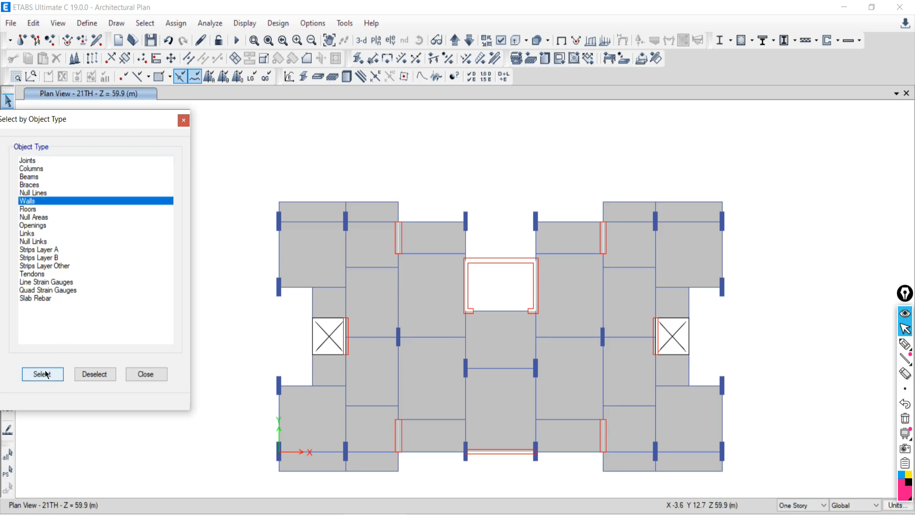
left_click(152, 373)
Step: Show only the selected walls in the plan and switch to the 3-D view to examine them
right_click(166, 224)
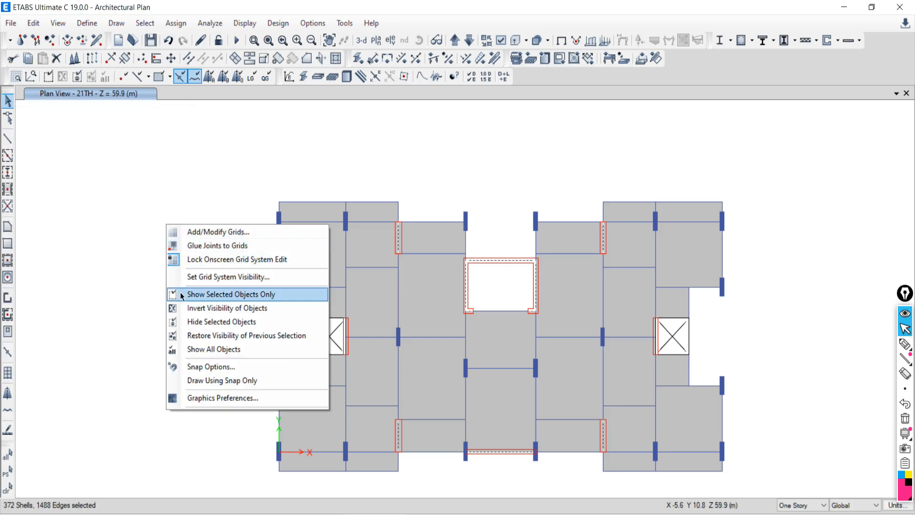
left_click(187, 294)
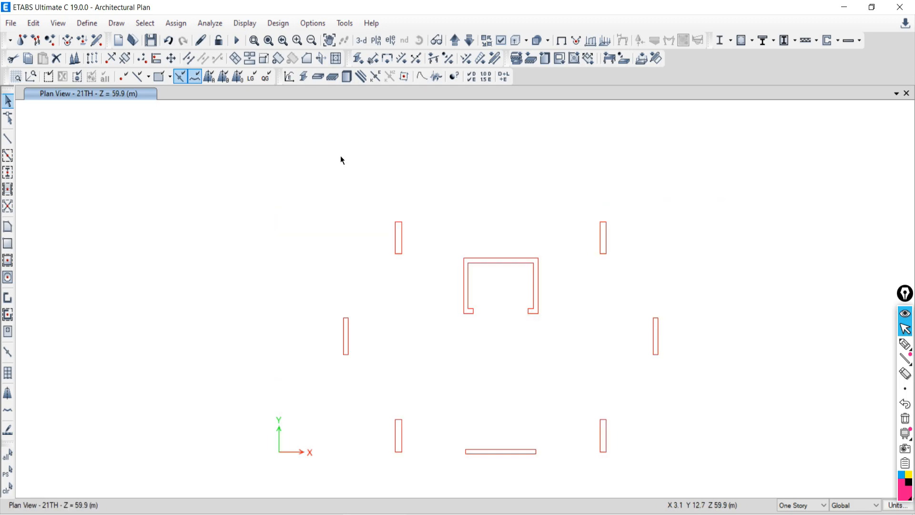
left_click(361, 41)
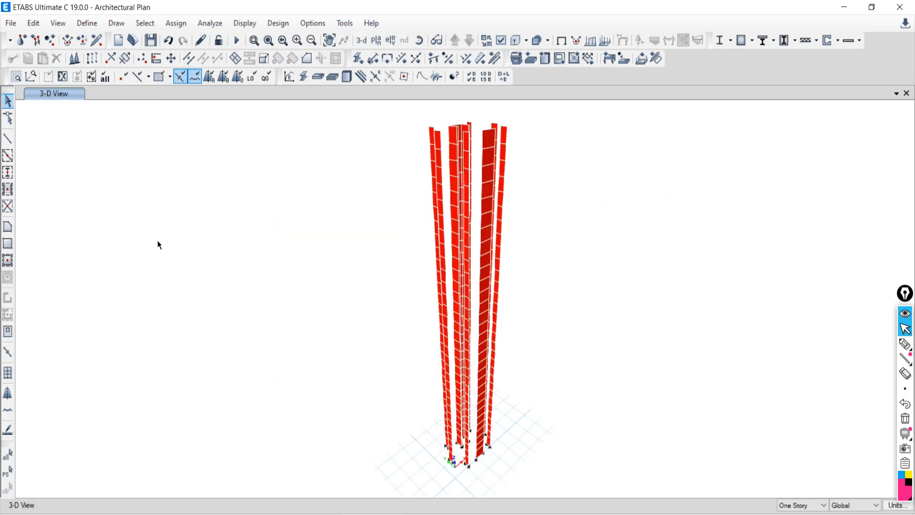
Step: Show all objects of the model again and open the 24TH story plan view
right_click(223, 214)
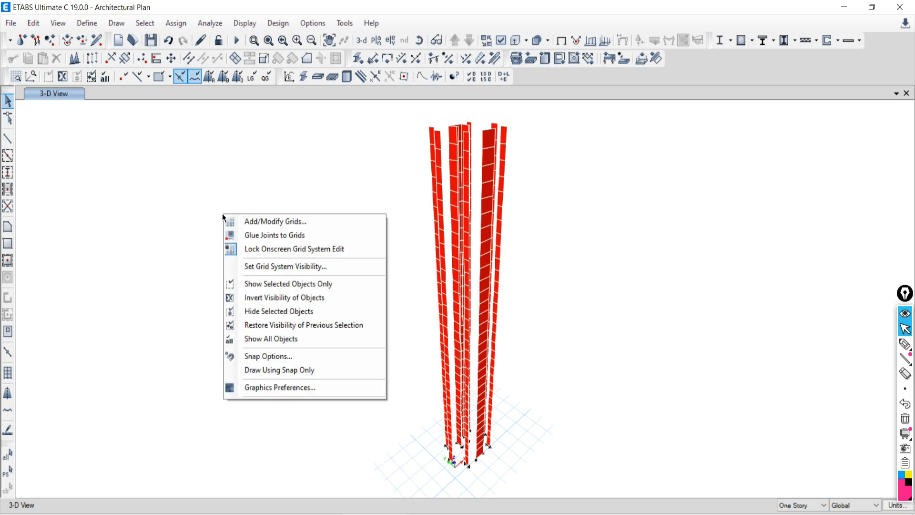
left_click(259, 339)
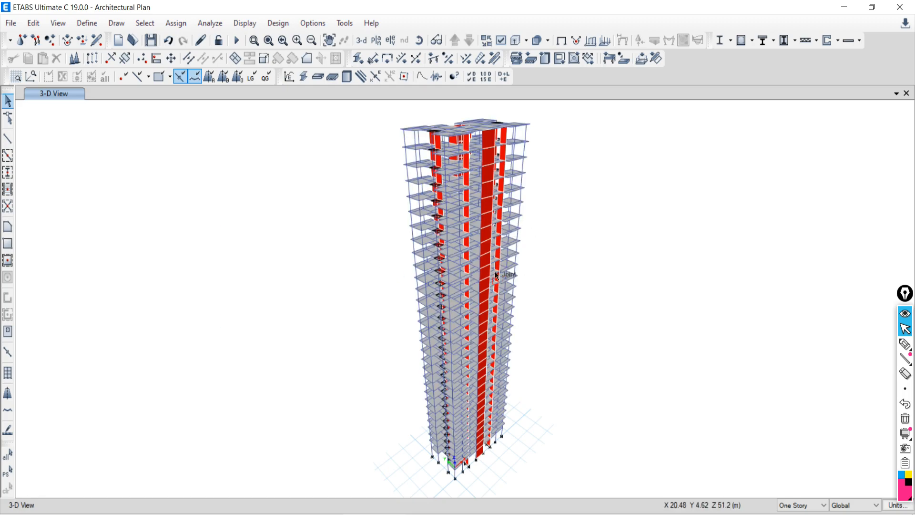
left_click(376, 40)
left_click(398, 271)
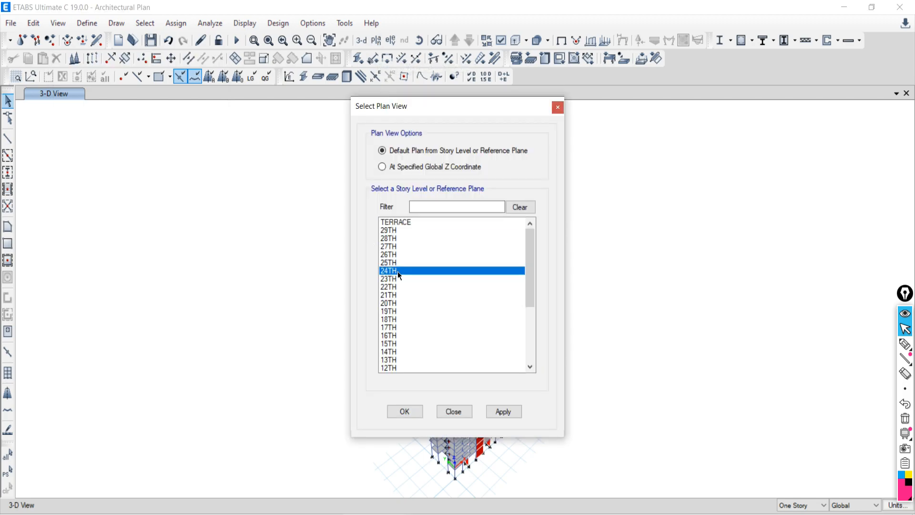
left_click(504, 412)
left_click(451, 411)
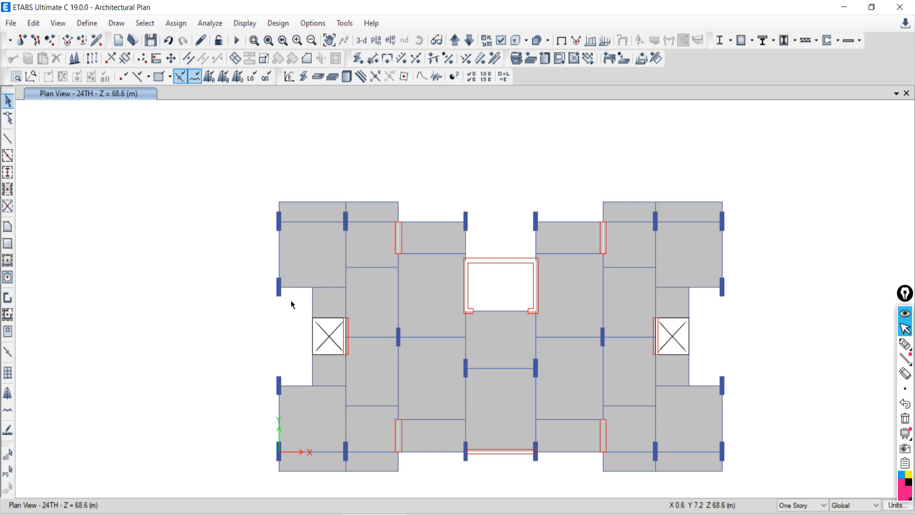
Step: Select all columns and beams together by object type and close the selection dialog
left_click(145, 23)
mouse_move(157, 43)
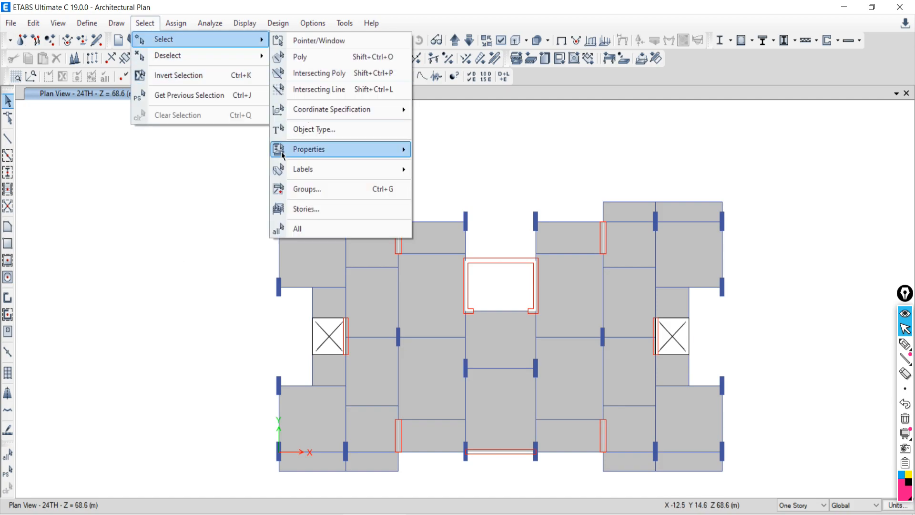
left_click(288, 129)
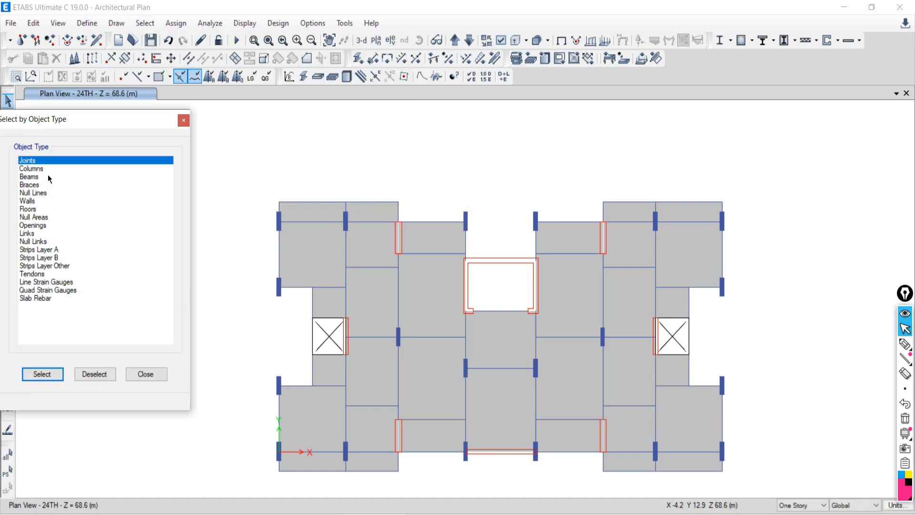
left_click(30, 170)
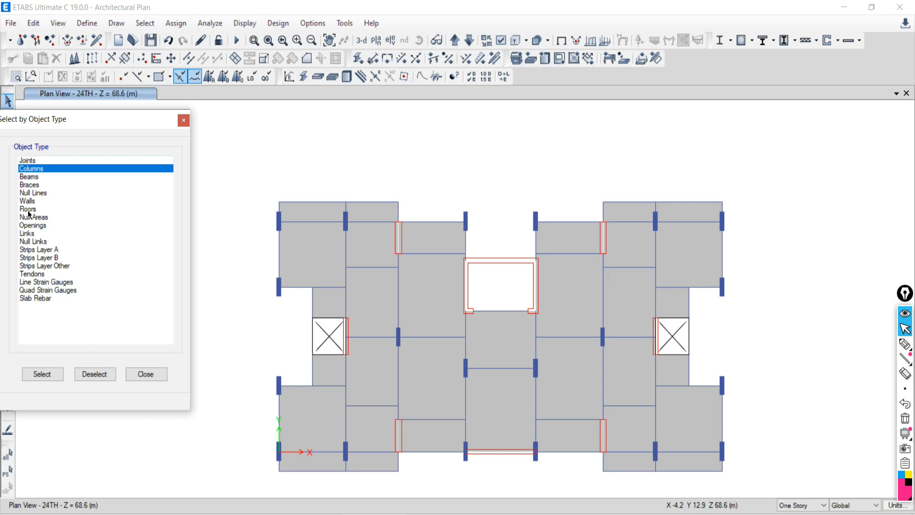
left_click(37, 177, "ctrl")
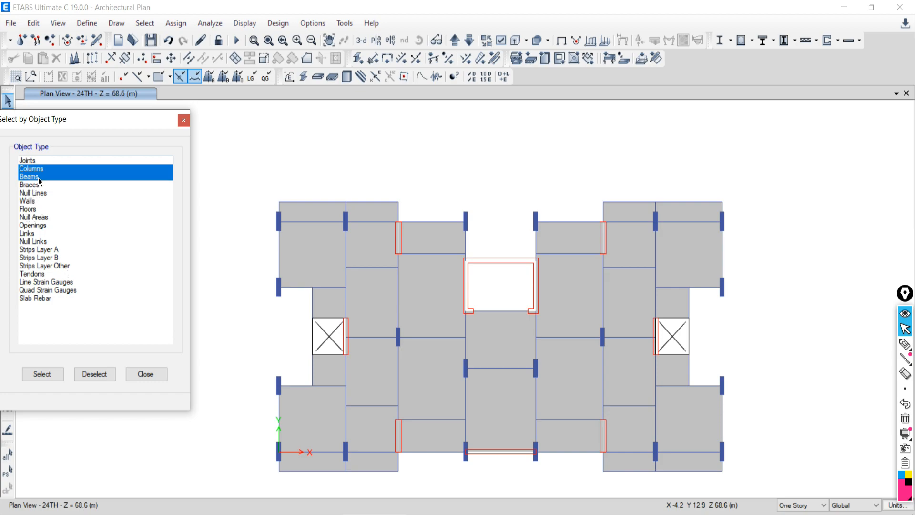
left_click(48, 375)
left_click(161, 374)
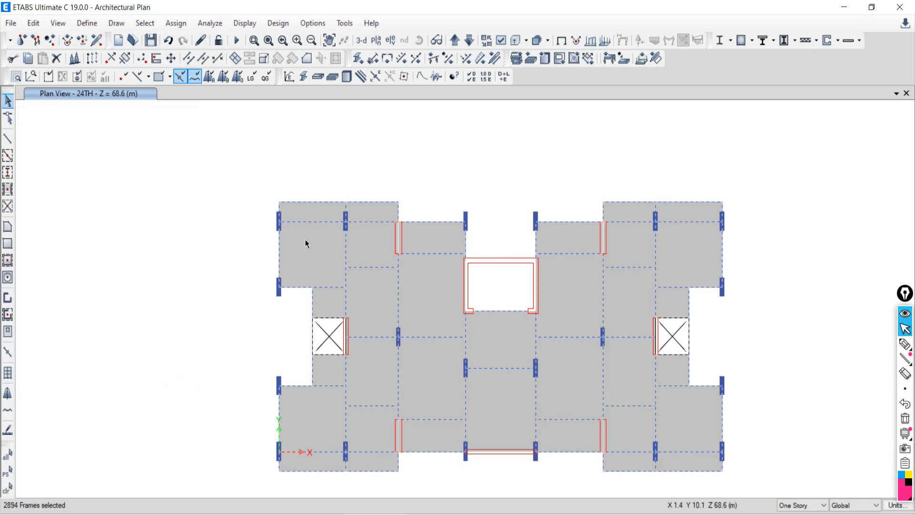
Step: Switch to the 3-D view and show only the selected columns and beams
left_click(363, 41)
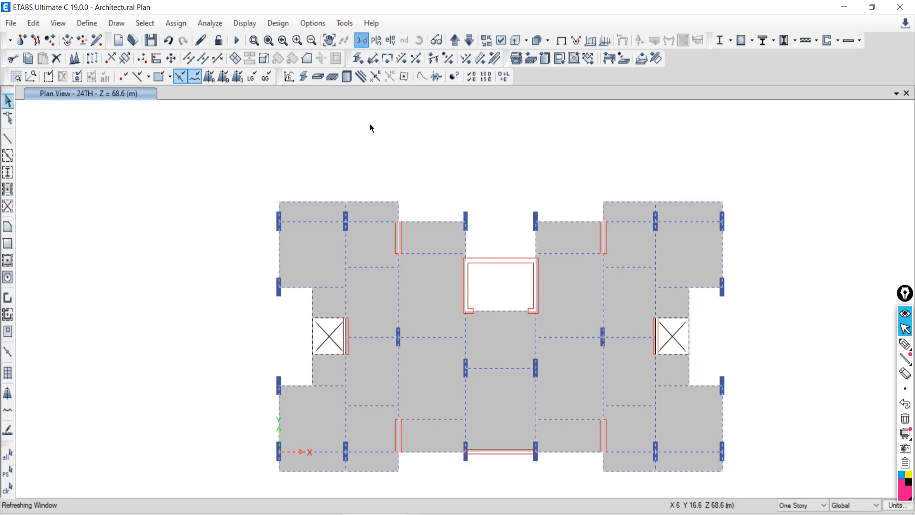
right_click(259, 192)
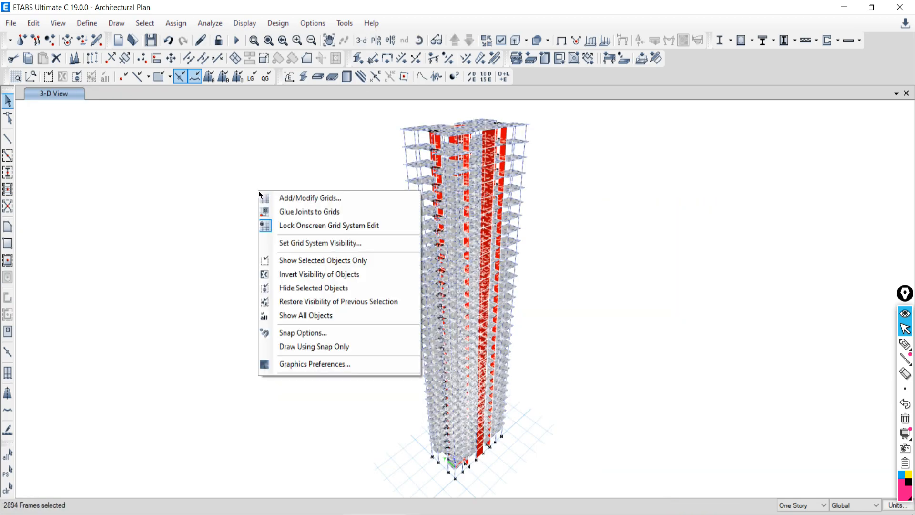
left_click(295, 260)
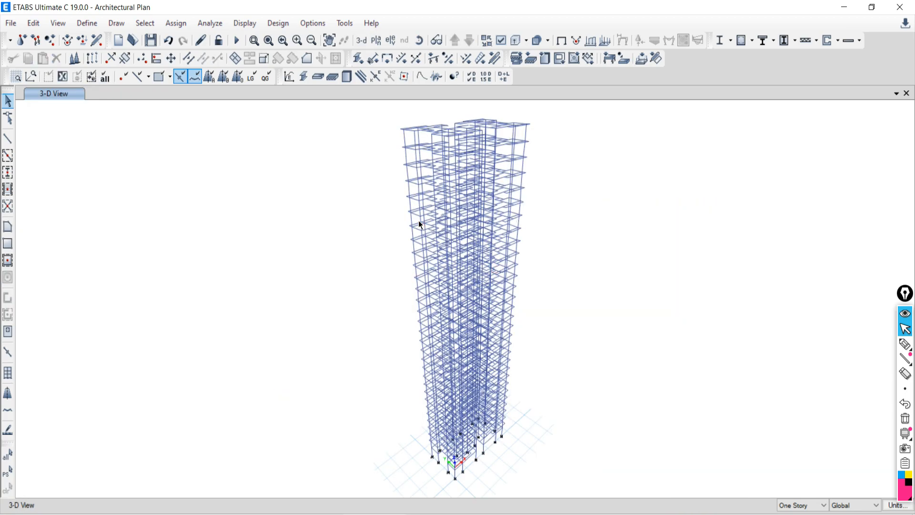
Step: Open the 18TH story plan view to examine the isolated columns and beams
left_click(377, 40)
left_click(470, 319)
left_click(515, 415)
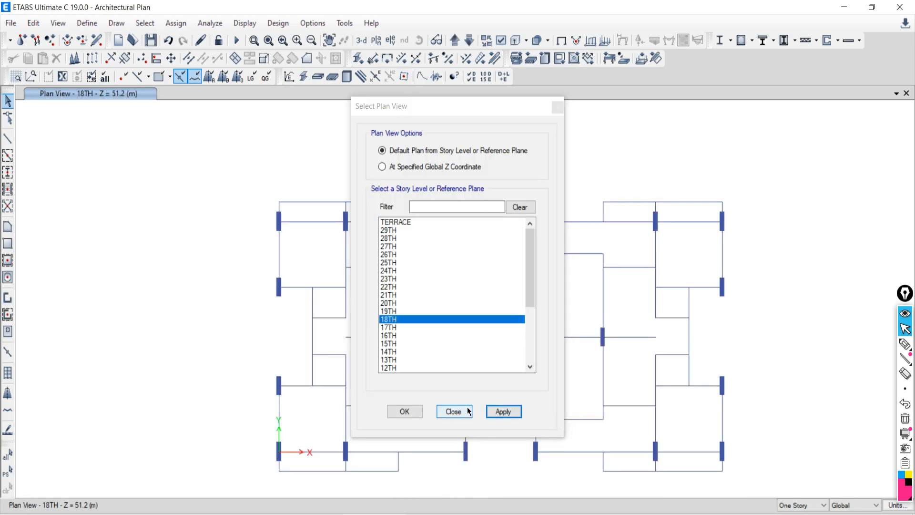
left_click(464, 412)
key("alt+Tab")
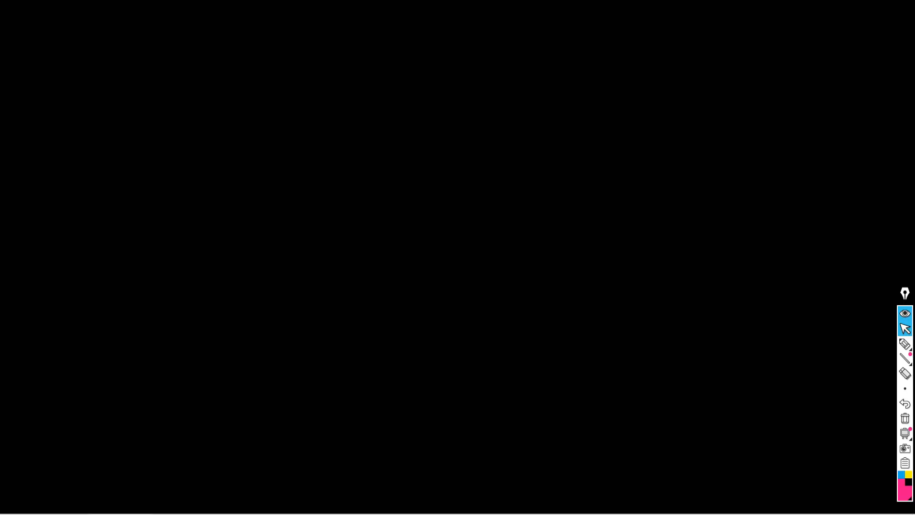
key("alt+Tab")
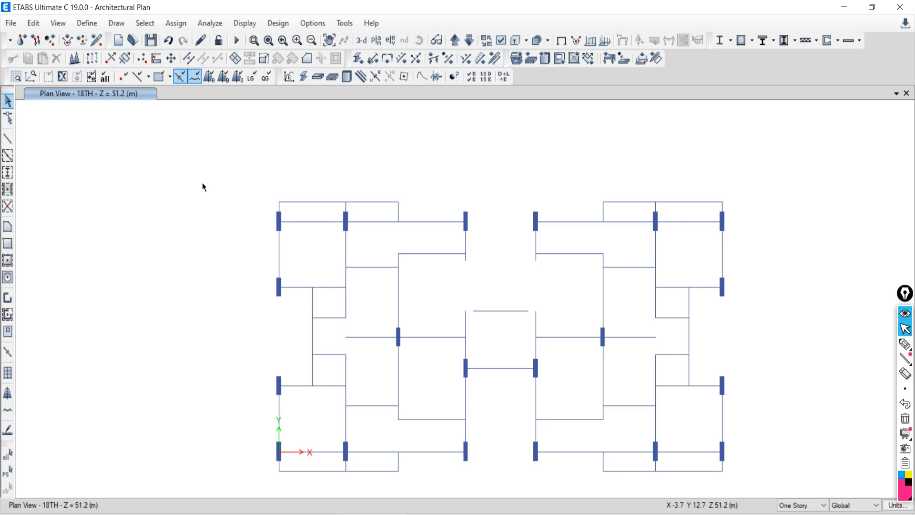
Step: Show all objects of the model again and switch to the 3-D view
right_click(155, 163)
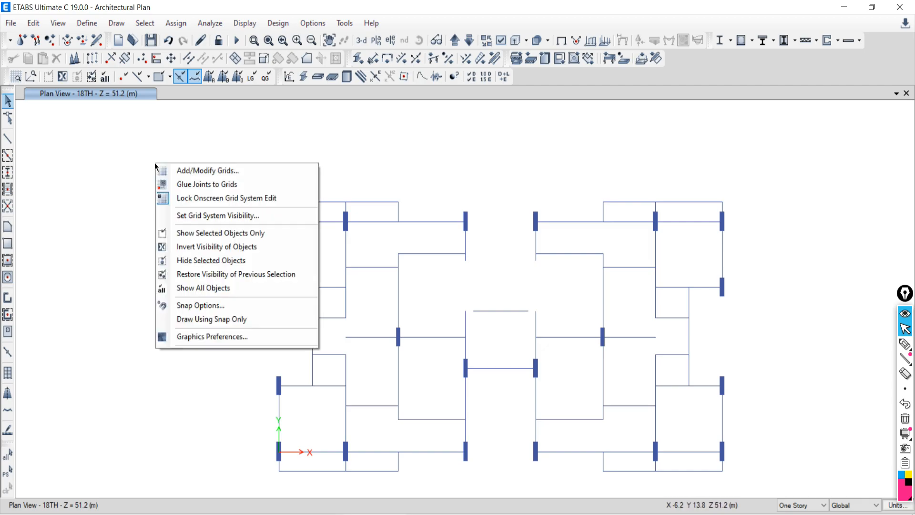
left_click(188, 288)
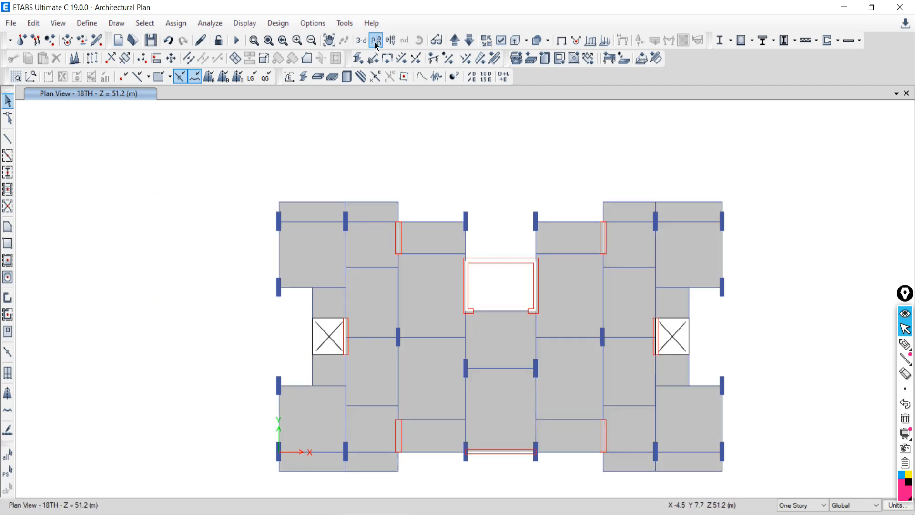
left_click(359, 40)
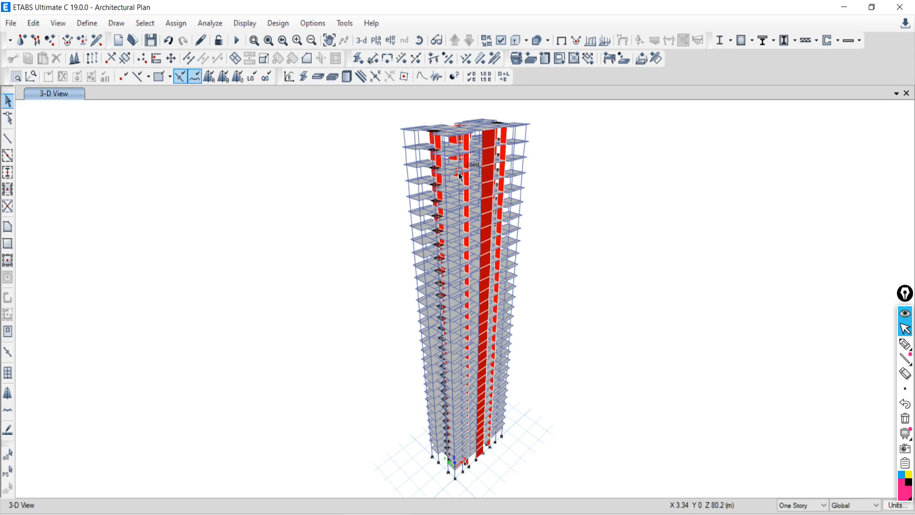
Step: Open the 5TH story plan view and close the plan selection dialog
left_click(380, 41)
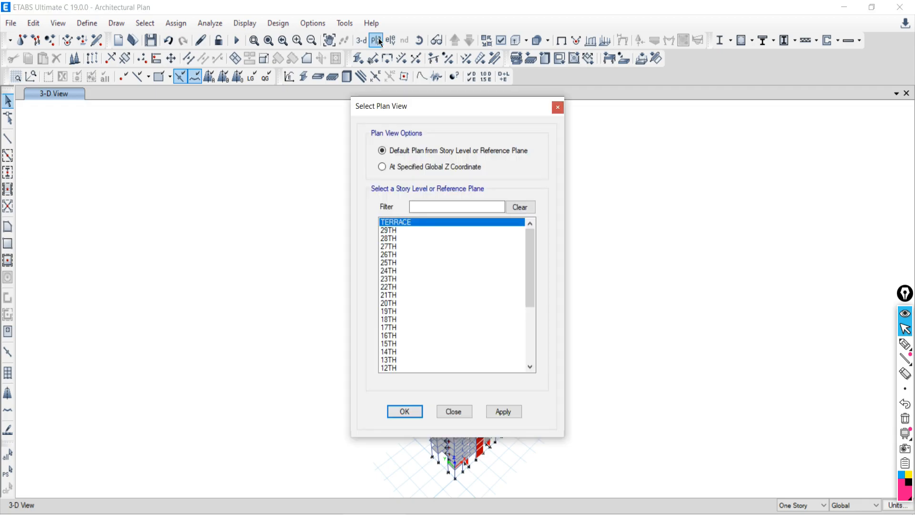
left_click_drag(528, 243, 524, 335)
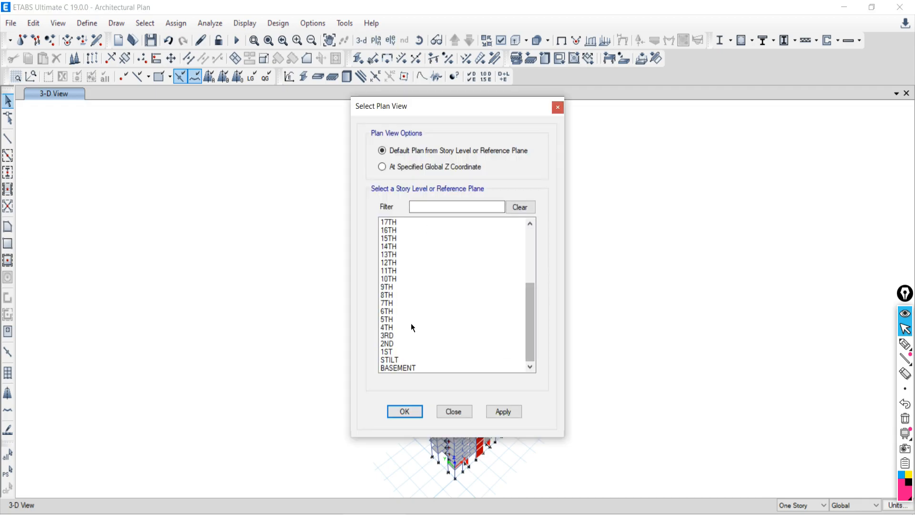
left_click(387, 319)
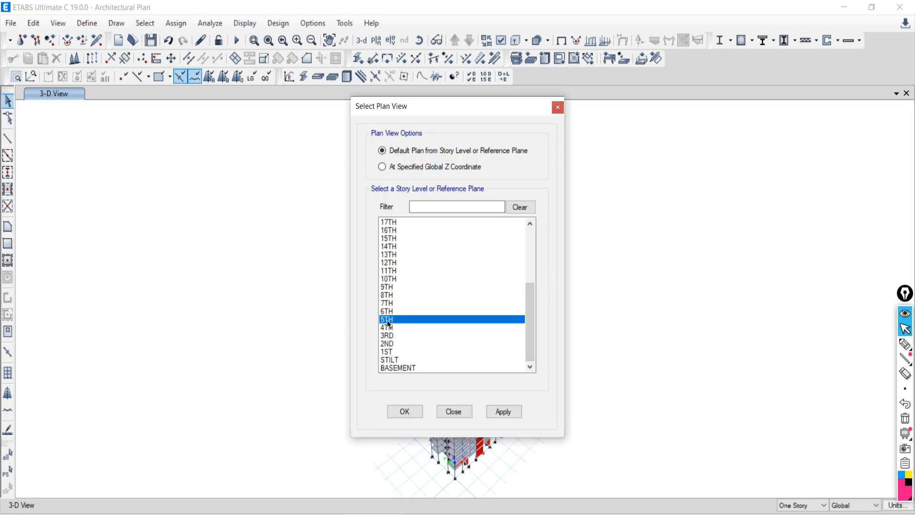
left_click(502, 414)
left_click(453, 411)
middle_click_drag(419, 332, 413, 272)
middle_click_drag(431, 312, 409, 346)
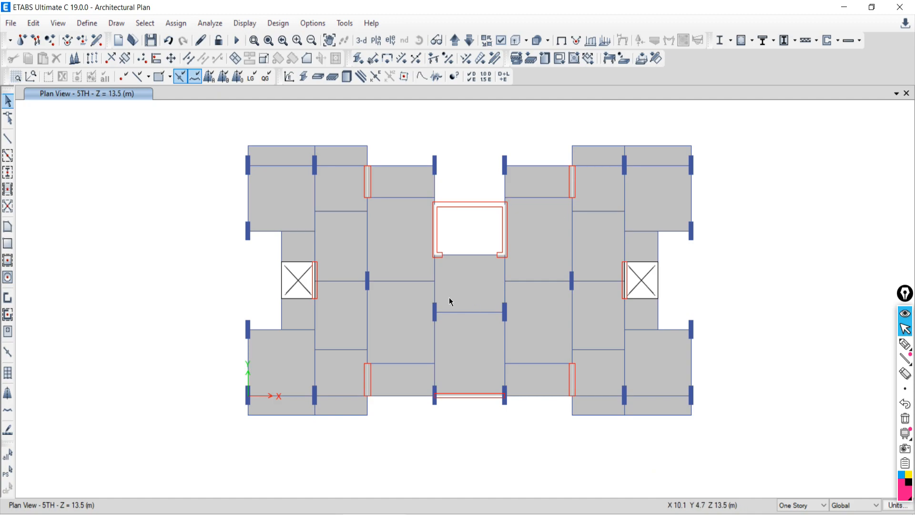
Step: Select all floors of the model by object type and close the selection dialog
left_click(145, 23)
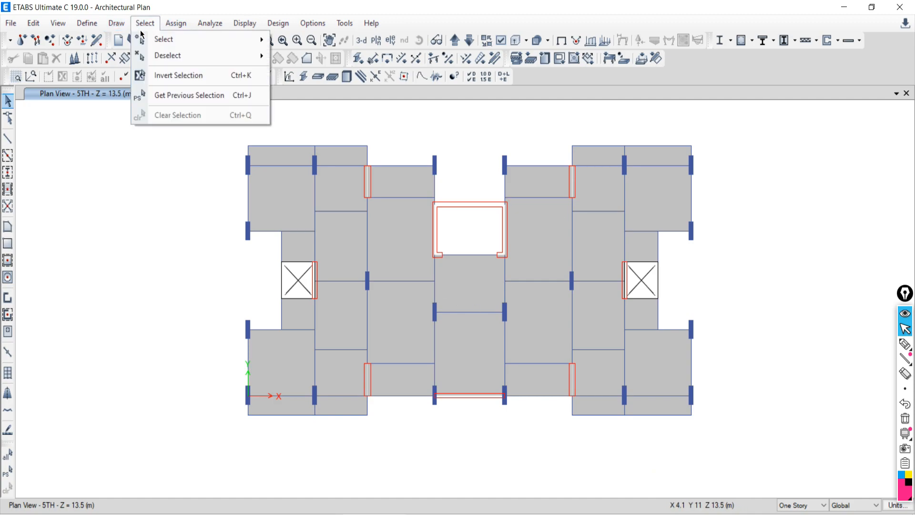
mouse_move(161, 40)
left_click(325, 129)
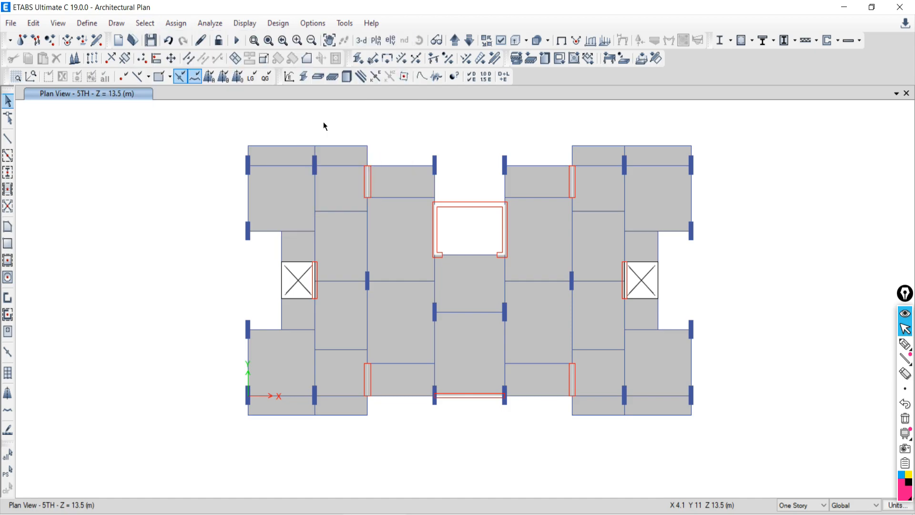
left_click(27, 209)
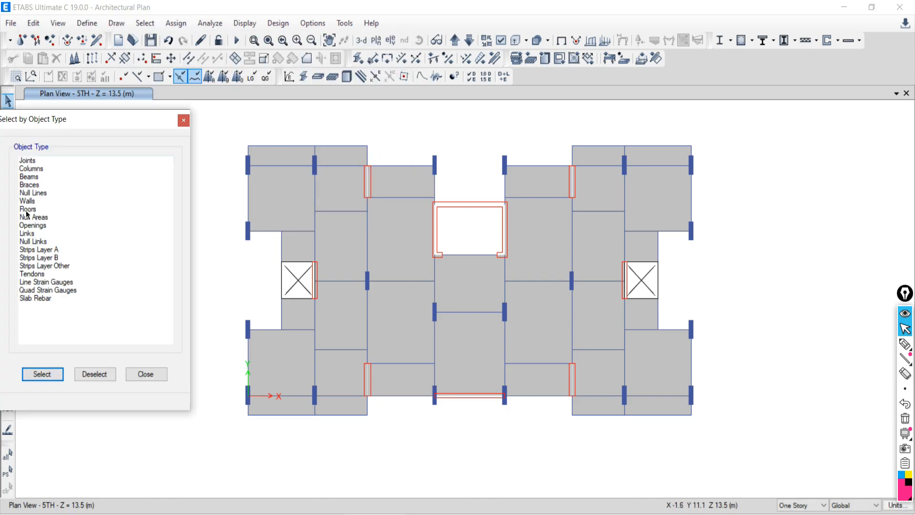
left_click(42, 373)
left_click(157, 374)
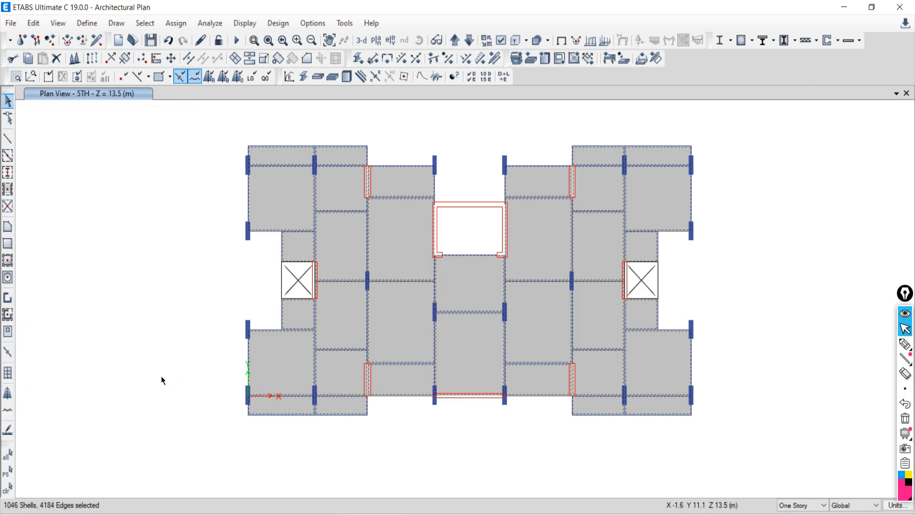
Step: Examine the selected floors in the 3-D view and return to the 5TH story plan view
left_click(362, 42)
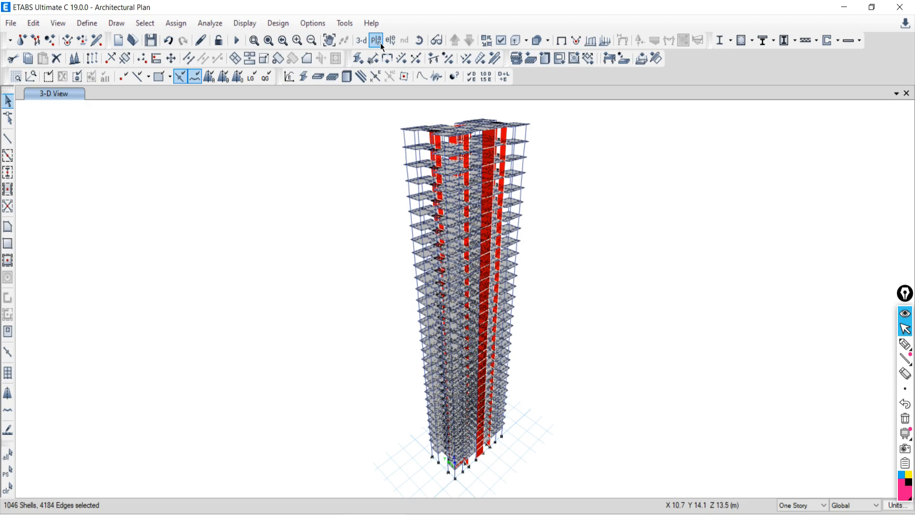
left_click(380, 43)
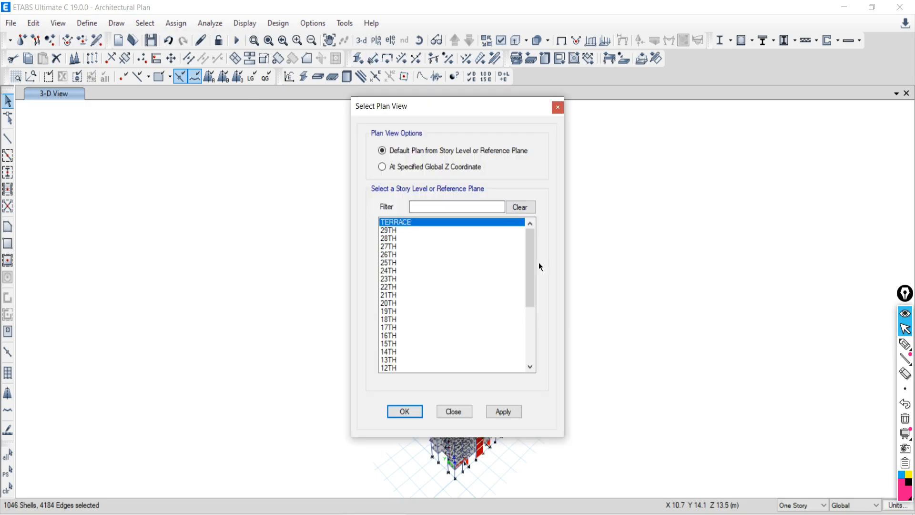
scroll(529, 265, "down", 3)
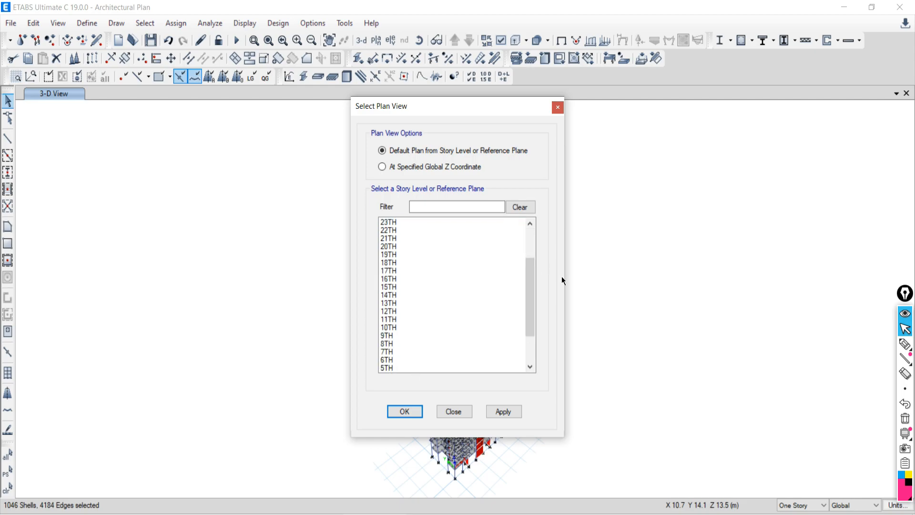
scroll(529, 274, "down", 2)
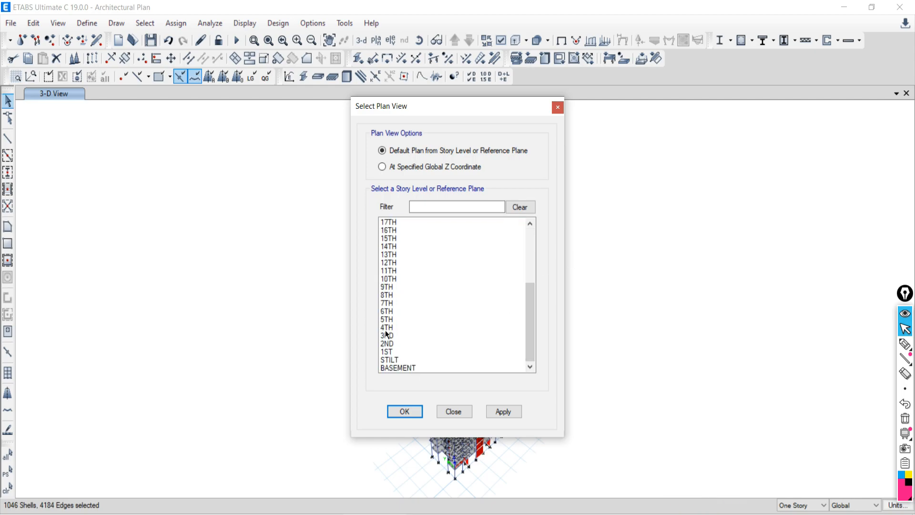
left_click(388, 320)
left_click(515, 415)
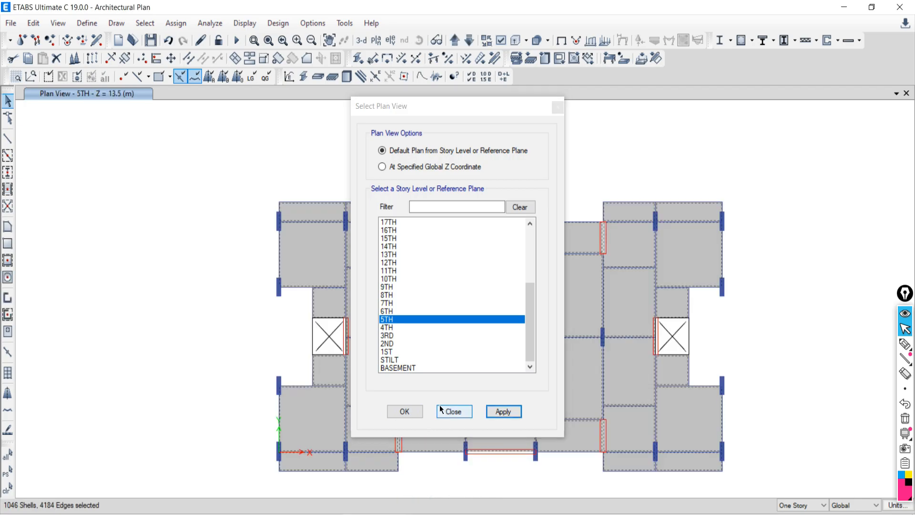
left_click(454, 412)
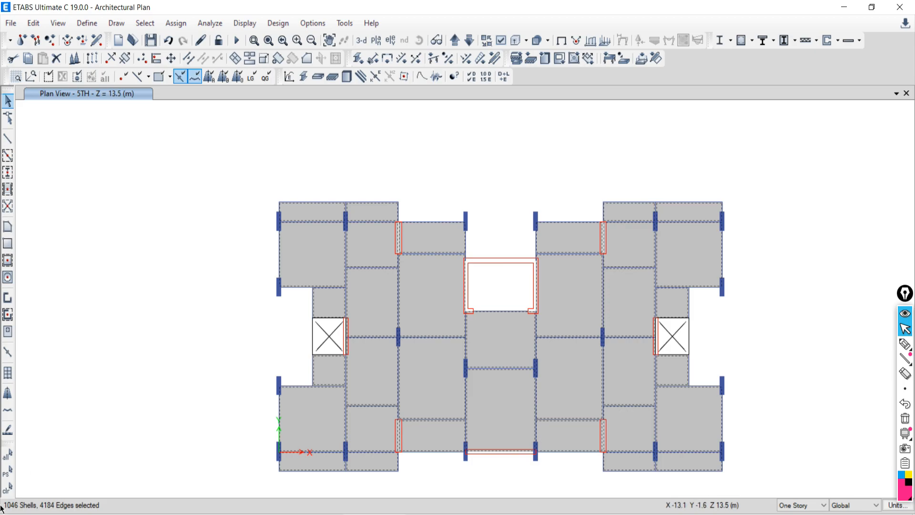
Step: Clear the floor selection and activate the Pointer/Window selection mode
left_click(8, 491)
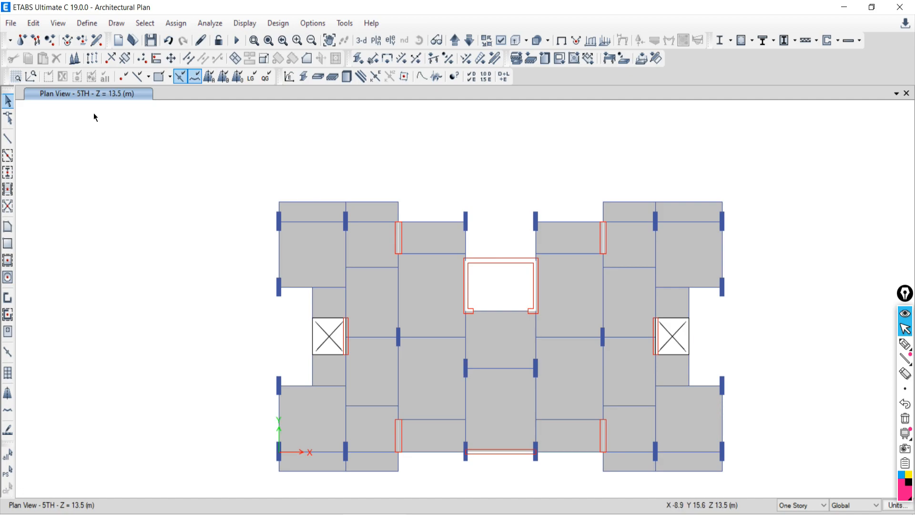
left_click(152, 25)
mouse_move(156, 43)
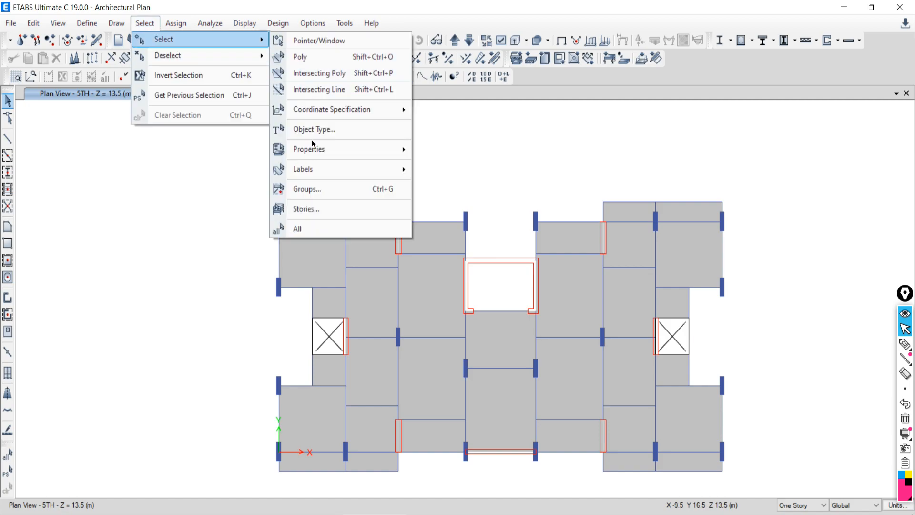
left_click(296, 40)
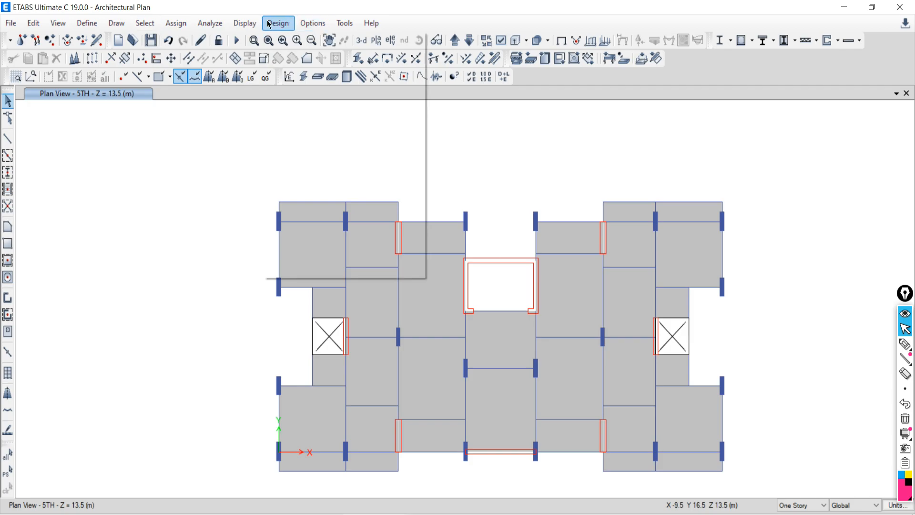
Step: Select all objects on the 5TH story using selection by stories and close the dialog
left_click(145, 24)
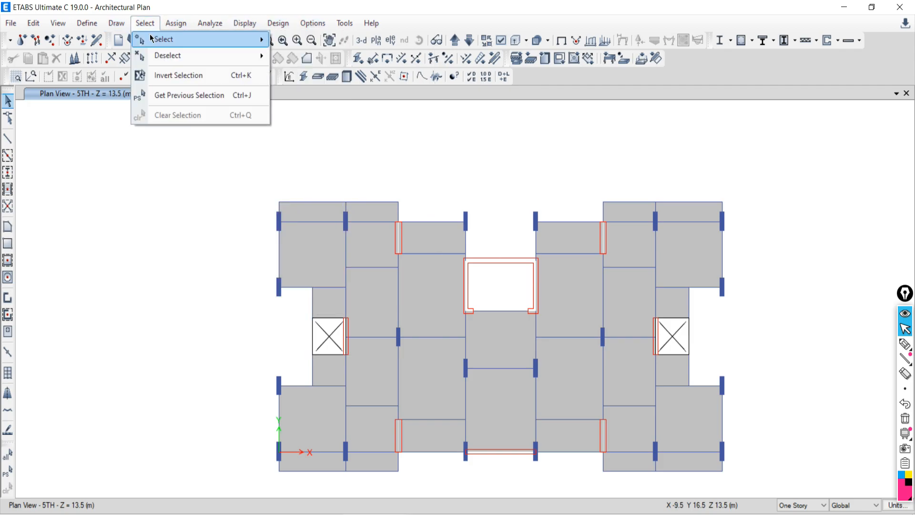
mouse_move(151, 39)
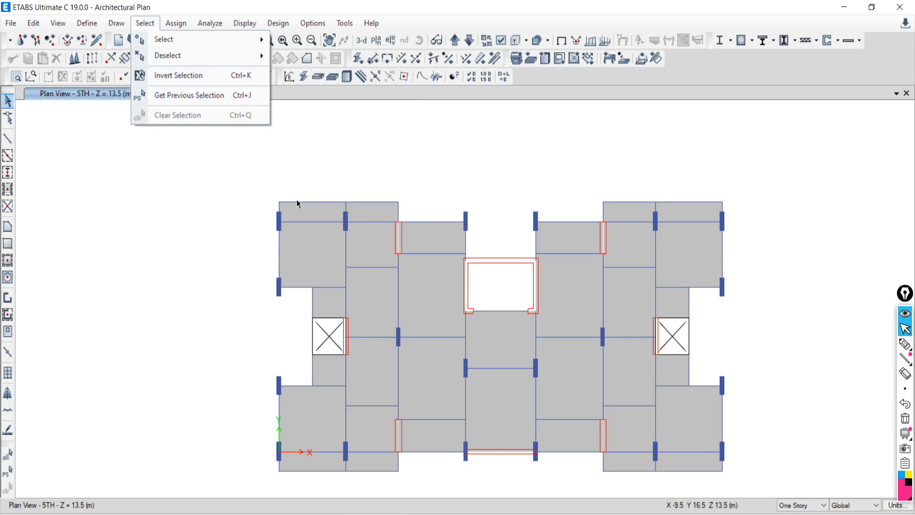
mouse_move(224, 40)
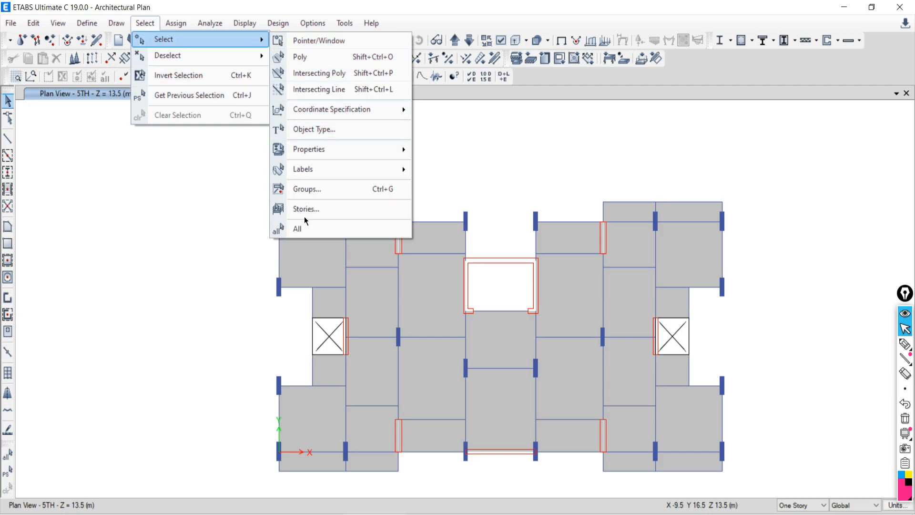
left_click(303, 210)
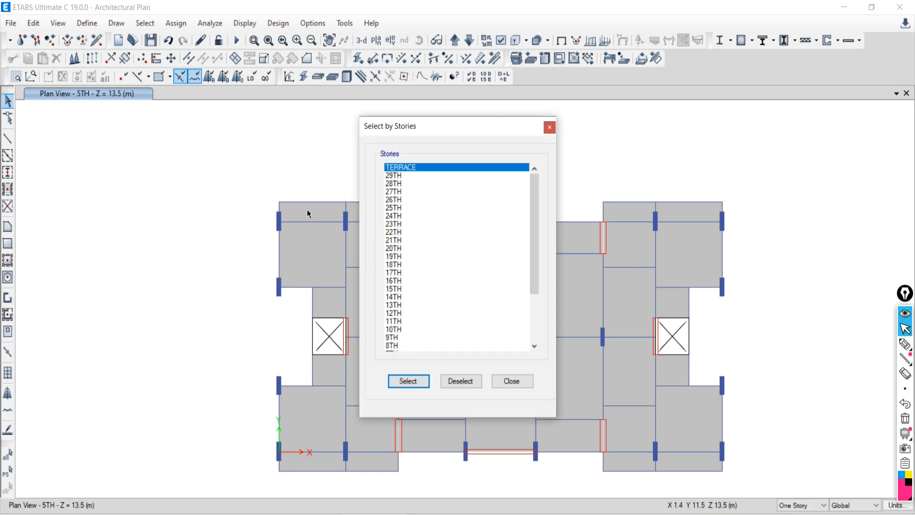
left_click_drag(536, 201, 535, 290)
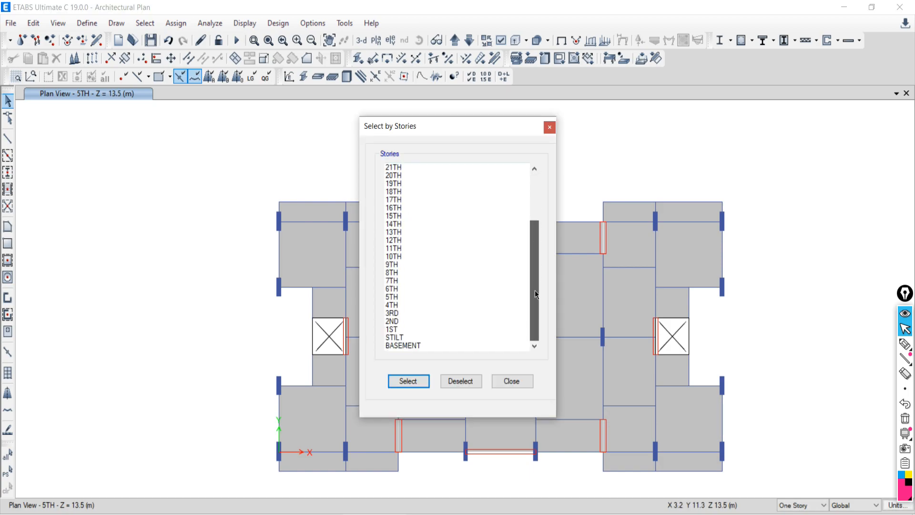
left_click(399, 296)
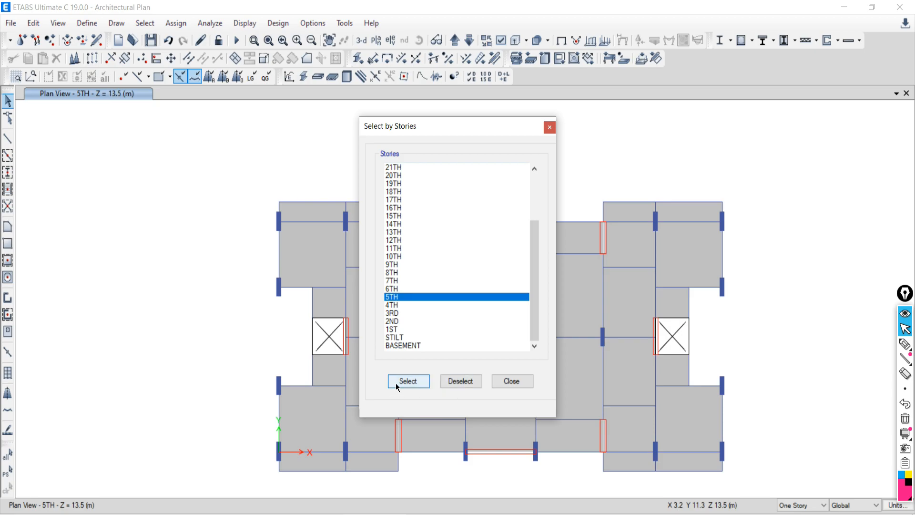
left_click(408, 381)
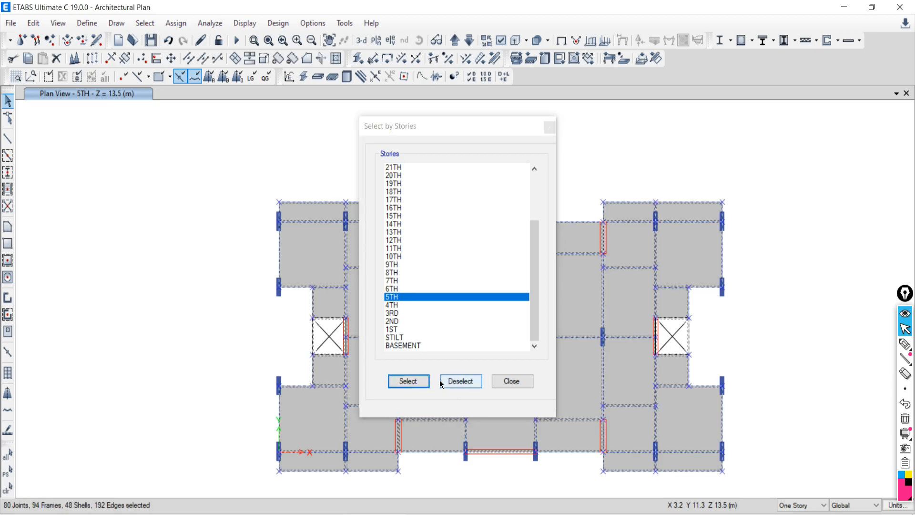
left_click(510, 382)
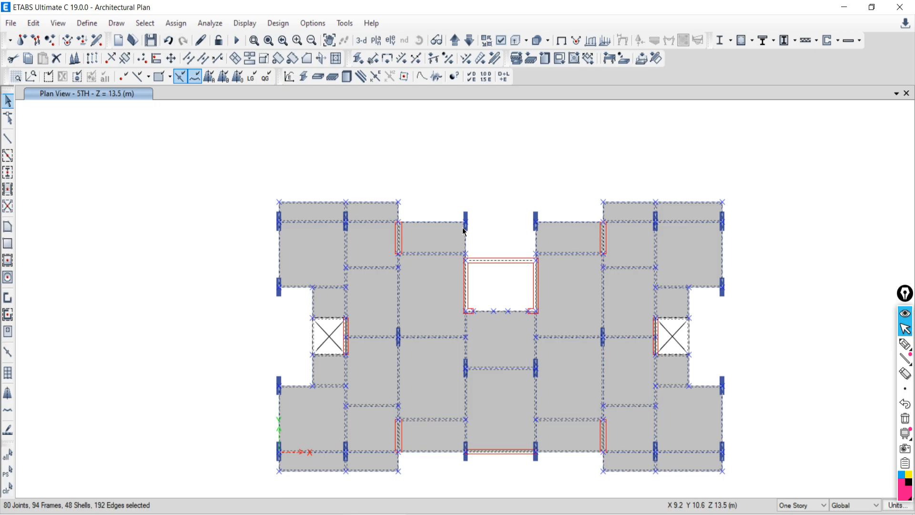
left_click(145, 24)
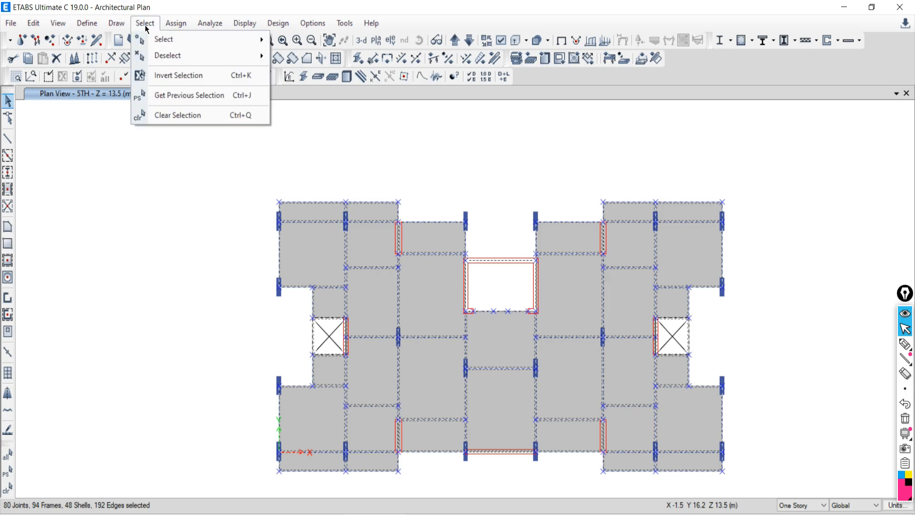
mouse_move(157, 57)
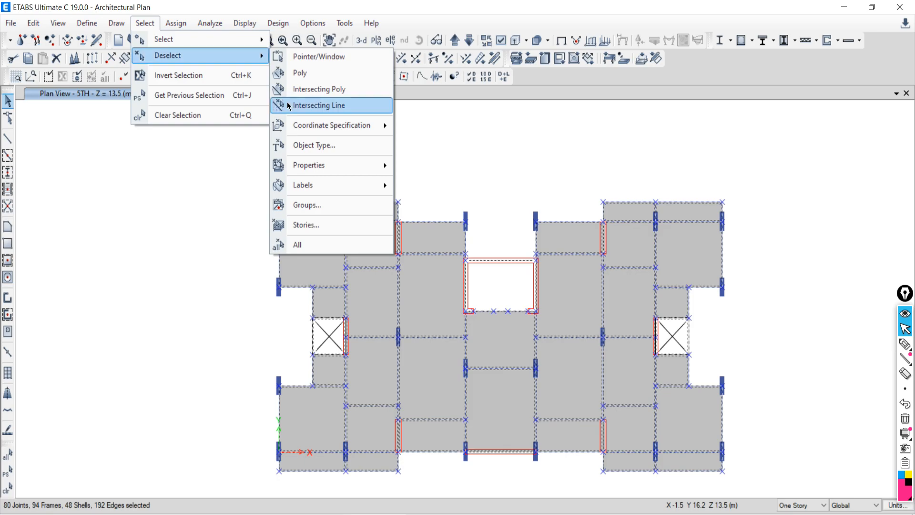
left_click(318, 146)
left_click_drag(82, 120, 119, 98)
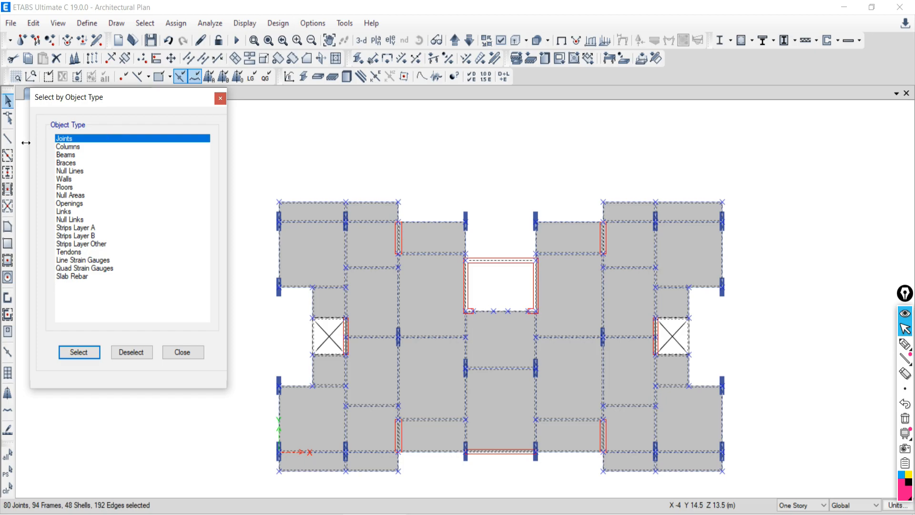
left_click(75, 147)
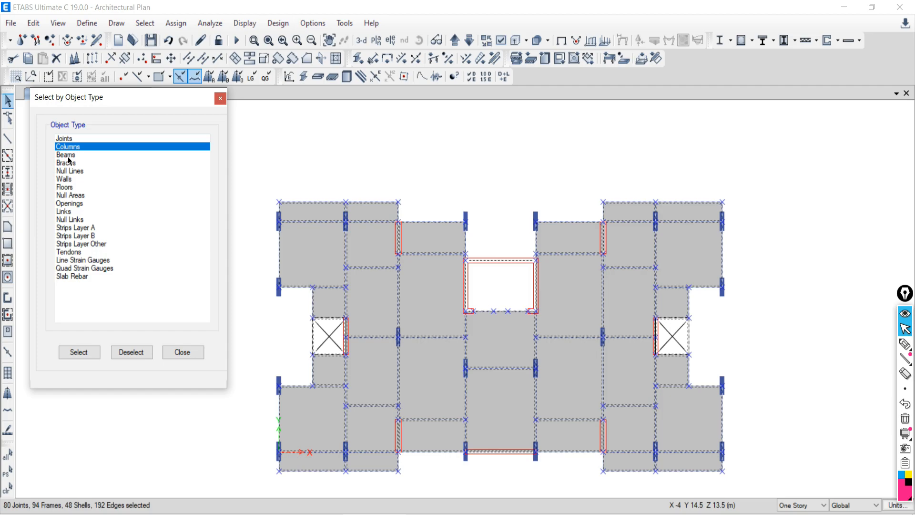
left_click(70, 156)
left_click(65, 181)
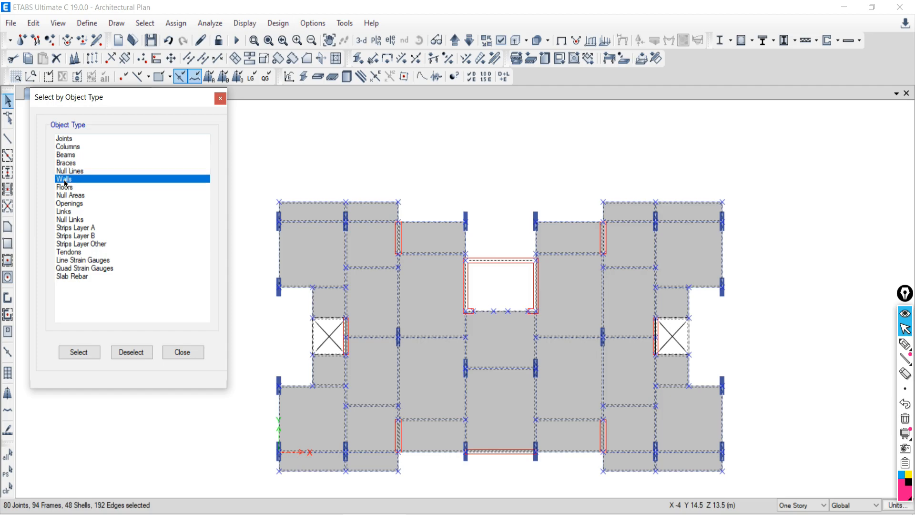
left_click_drag(93, 99, 121, 91)
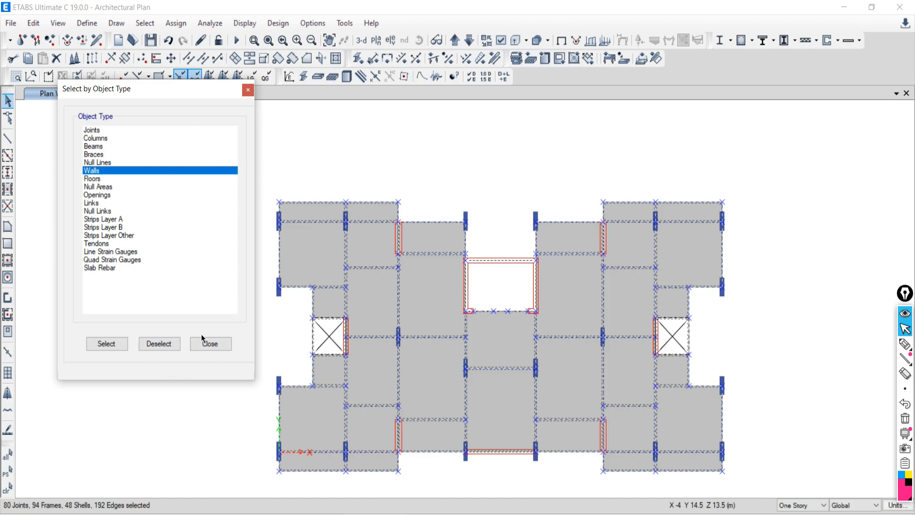
left_click(209, 344)
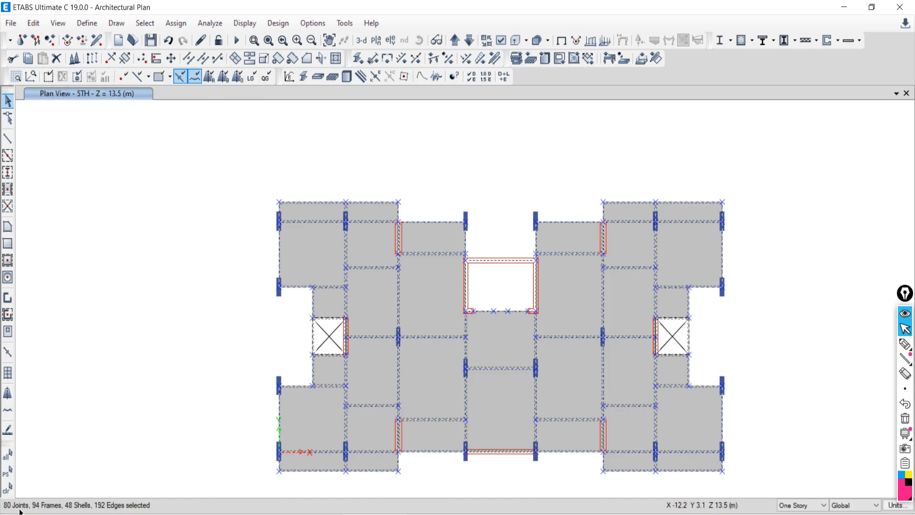
Step: Clear the current selection of all 5TH story objects in the plan view
left_click(8, 492)
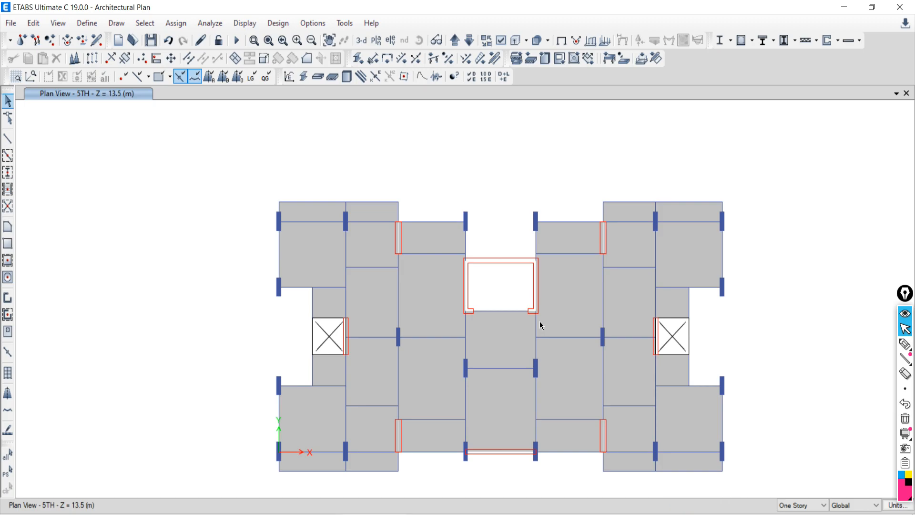
middle_click_drag(540, 323, 499, 302)
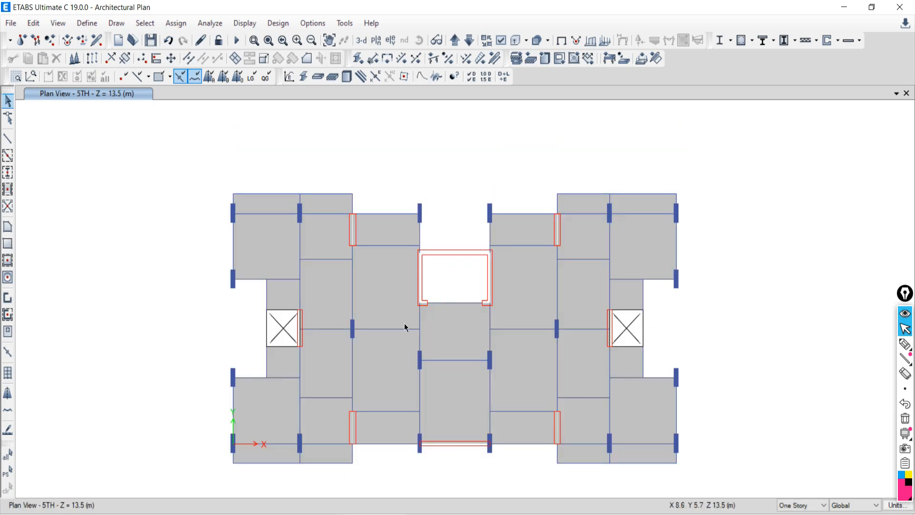
scroll(458, 274, "up", 3)
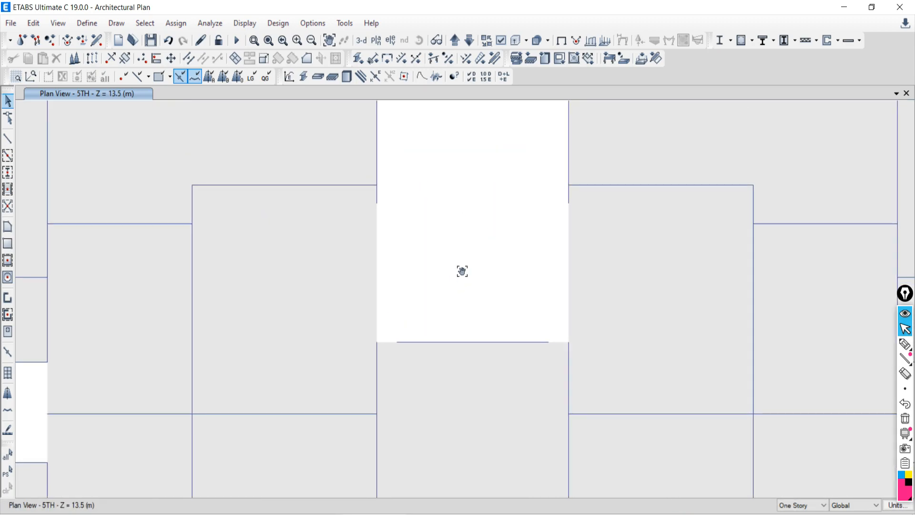
scroll(466, 258, "down", 3)
scroll(515, 308, "down", 3)
scroll(522, 286, "up", 3)
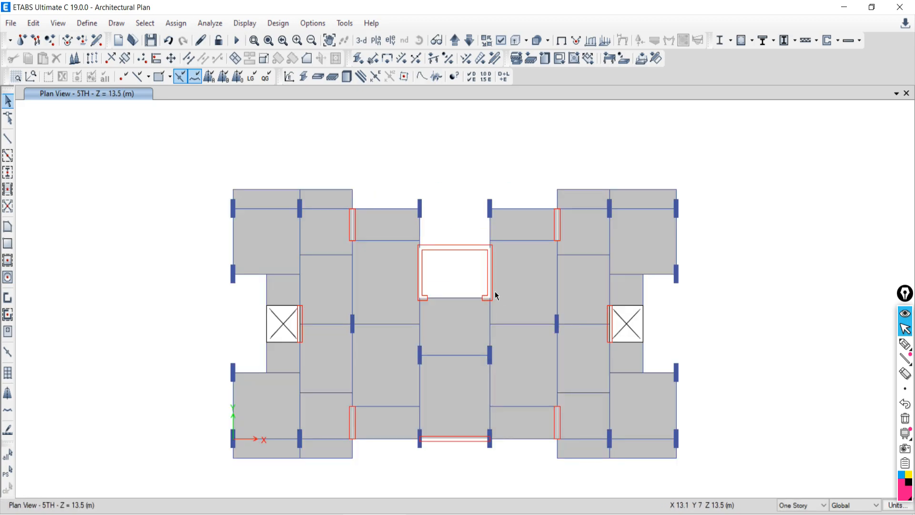
Step: Reselect every object on the 5TH story using selection by stories and close the dialog
left_click(145, 22)
mouse_move(176, 23)
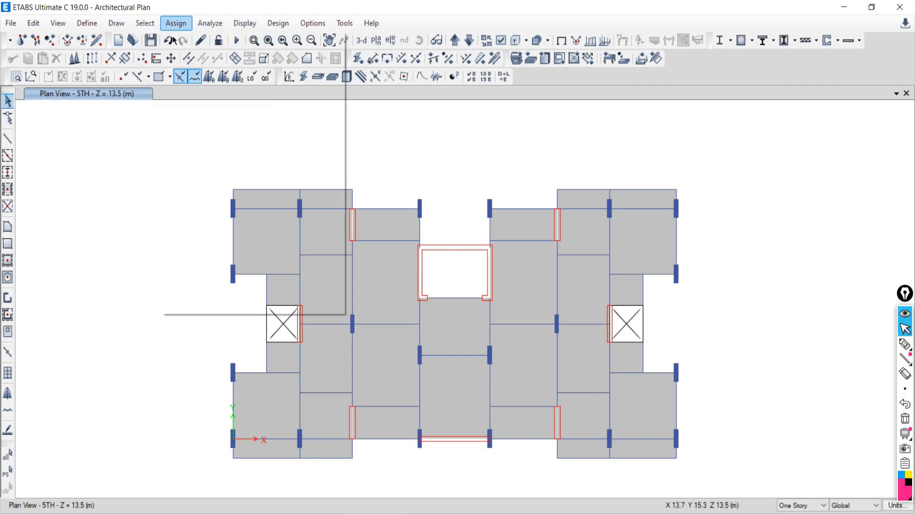
mouse_move(210, 42)
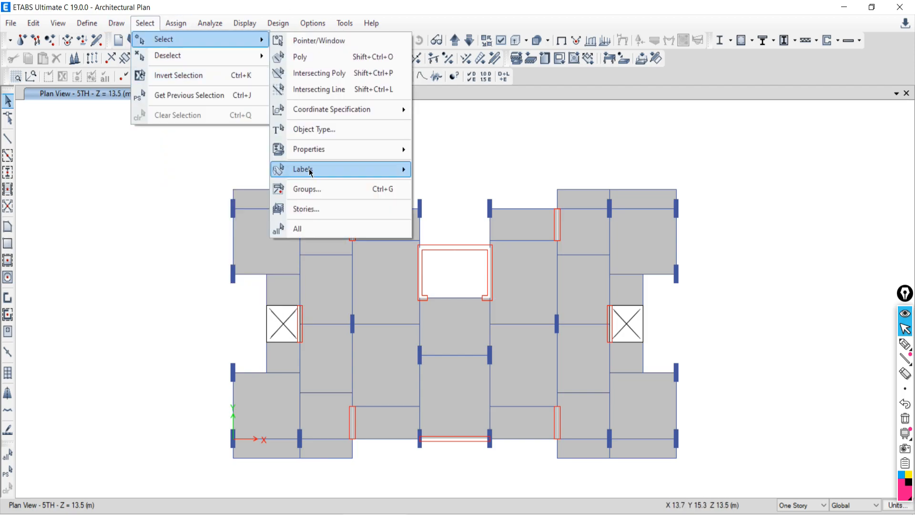
left_click(291, 210)
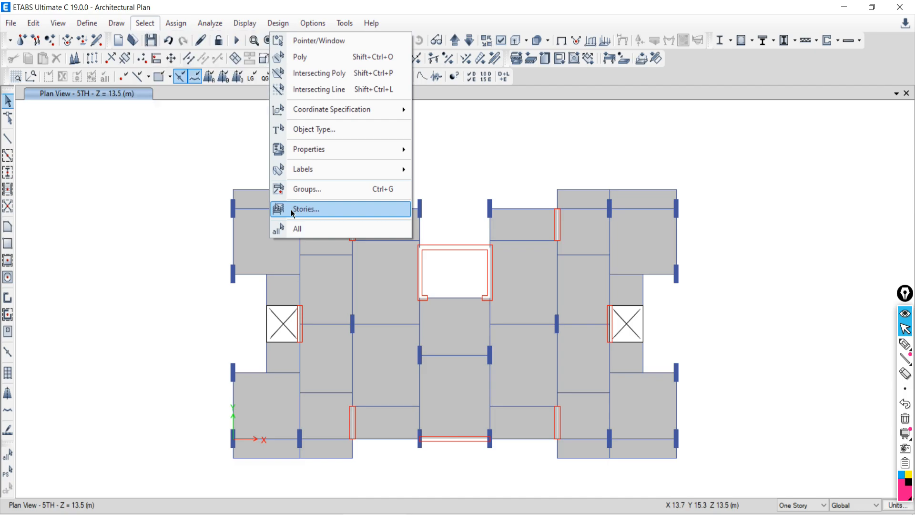
left_click_drag(531, 203, 528, 276)
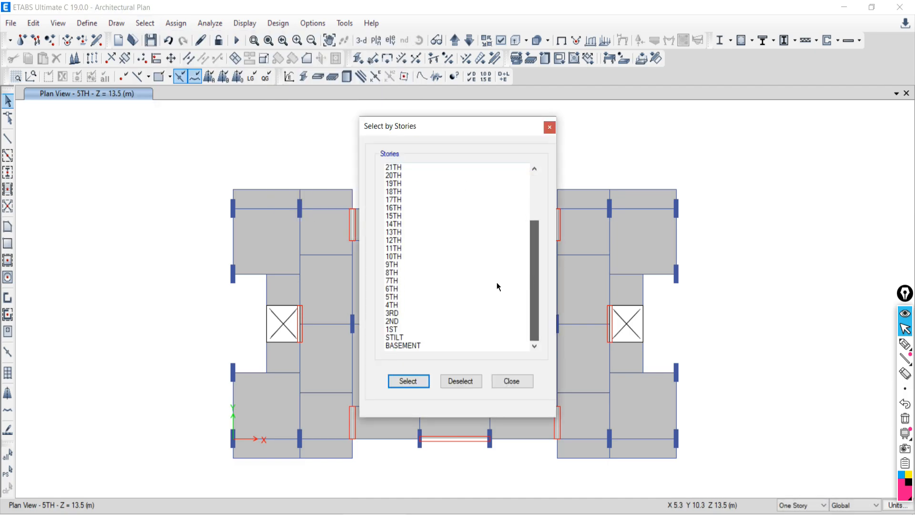
left_click(399, 296)
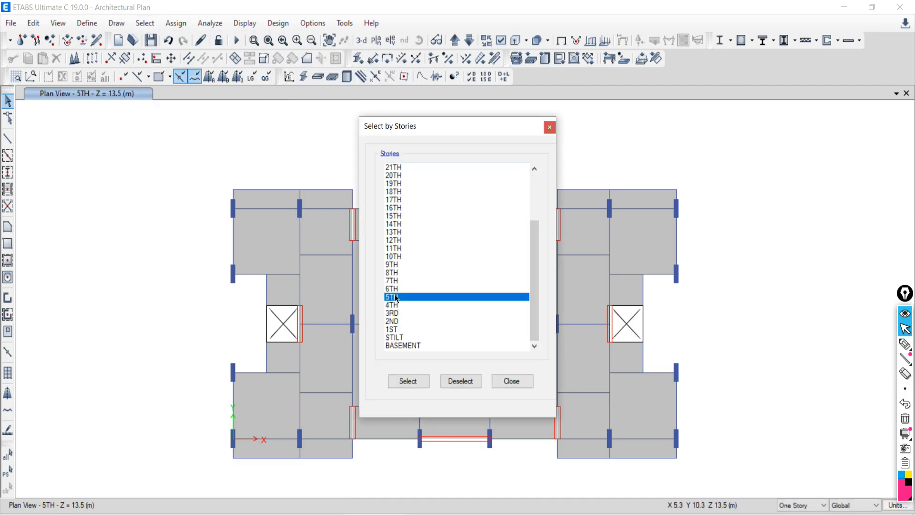
left_click(404, 382)
left_click(508, 378)
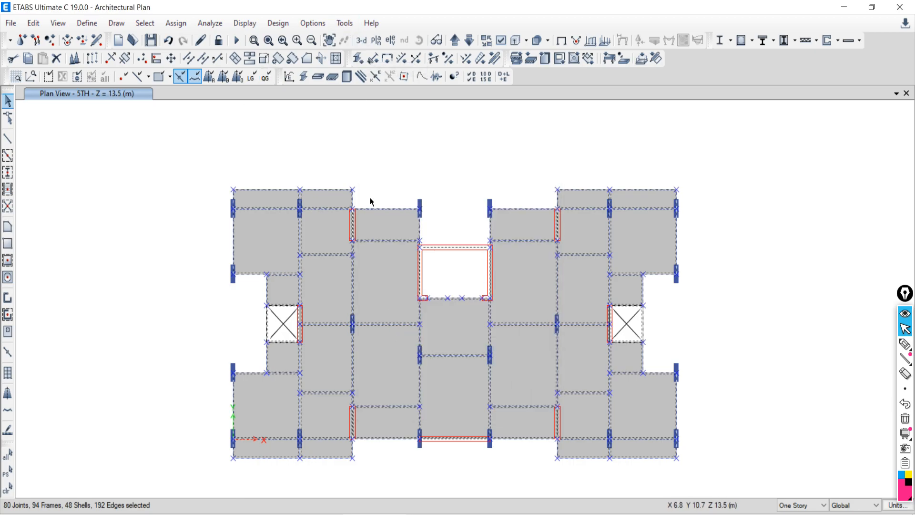
Step: Check the selection in the 6TH and 4TH story plans, returning to the 5TH story plan
left_click(456, 41)
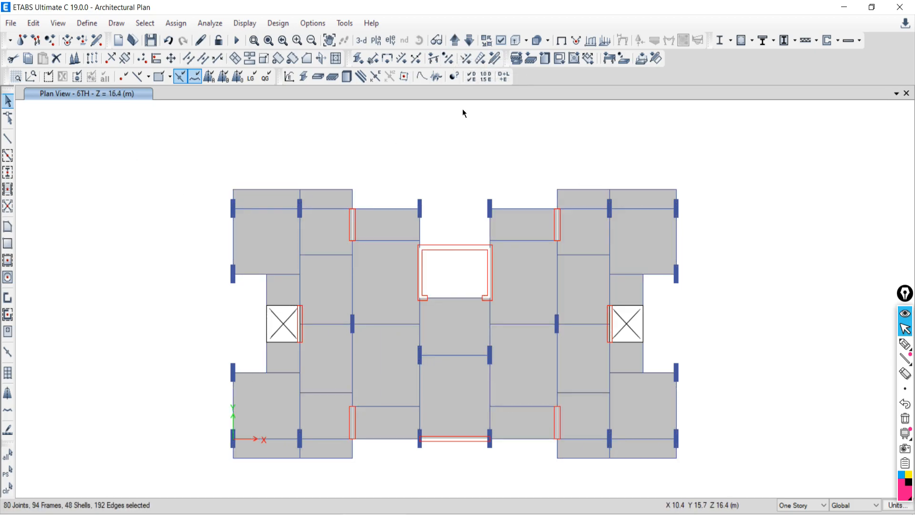
left_click(469, 41)
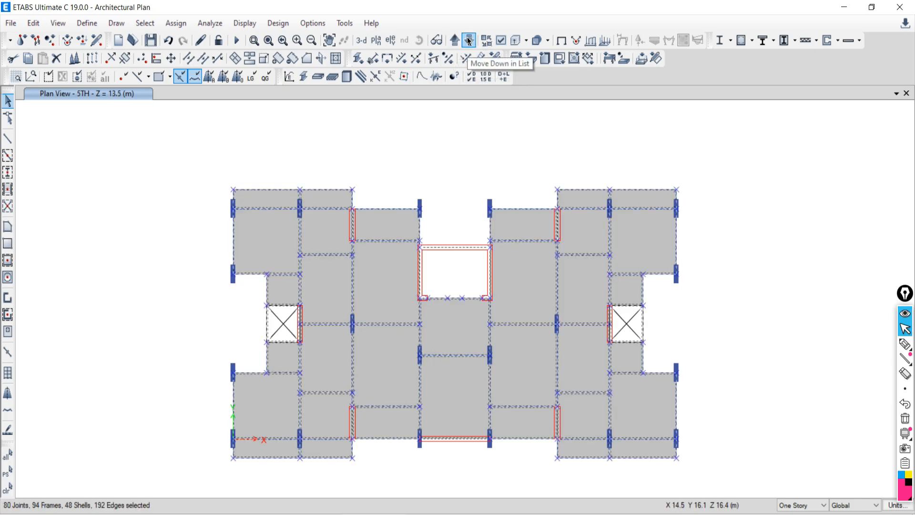
left_click(469, 40)
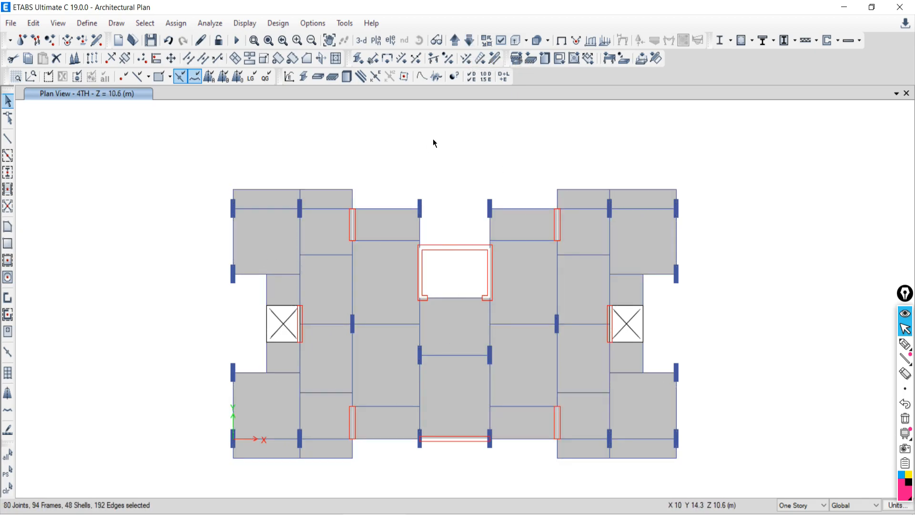
left_click(454, 41)
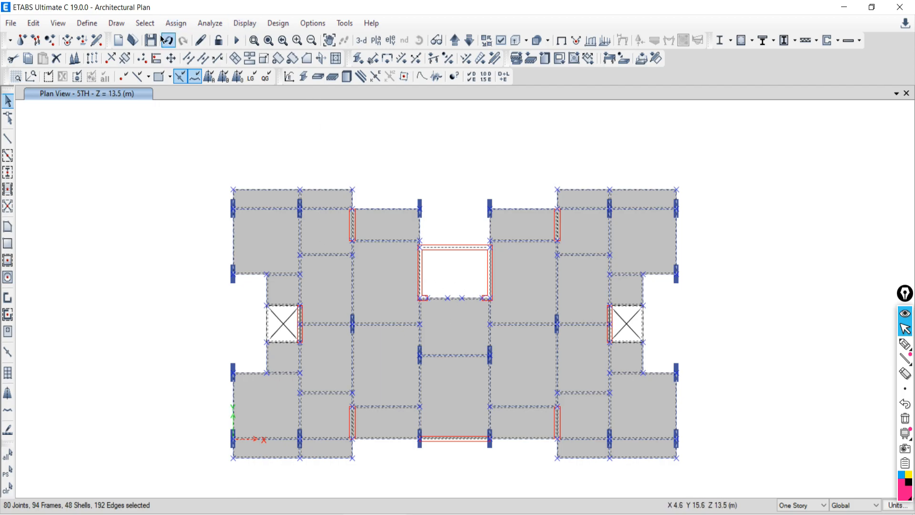
Step: Deselect the columns, beams, walls, null areas and openings together by object type and close the dialog
left_click(145, 23)
mouse_move(159, 56)
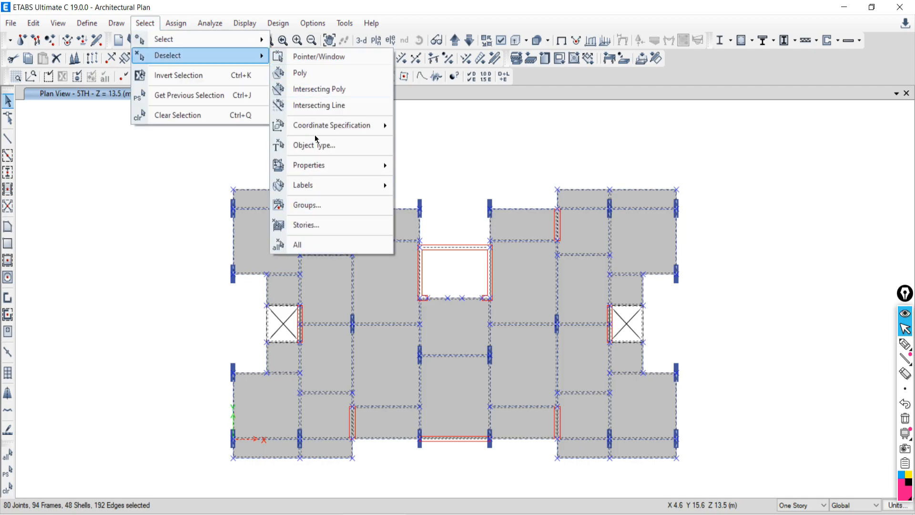
left_click(302, 146)
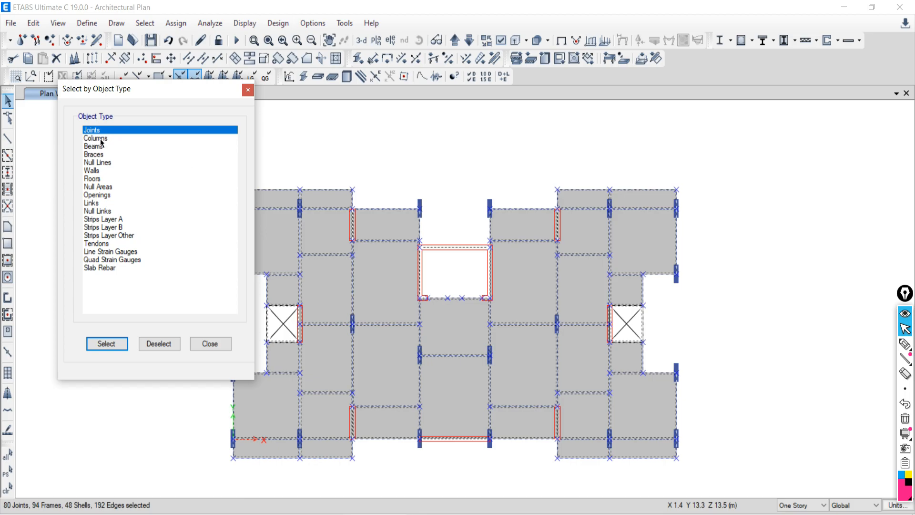
left_click(92, 139)
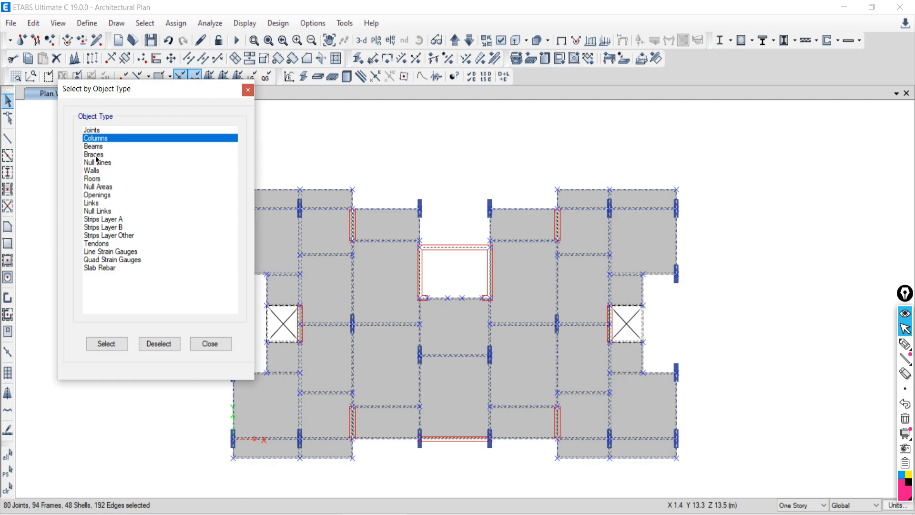
left_click(91, 146, "ctrl")
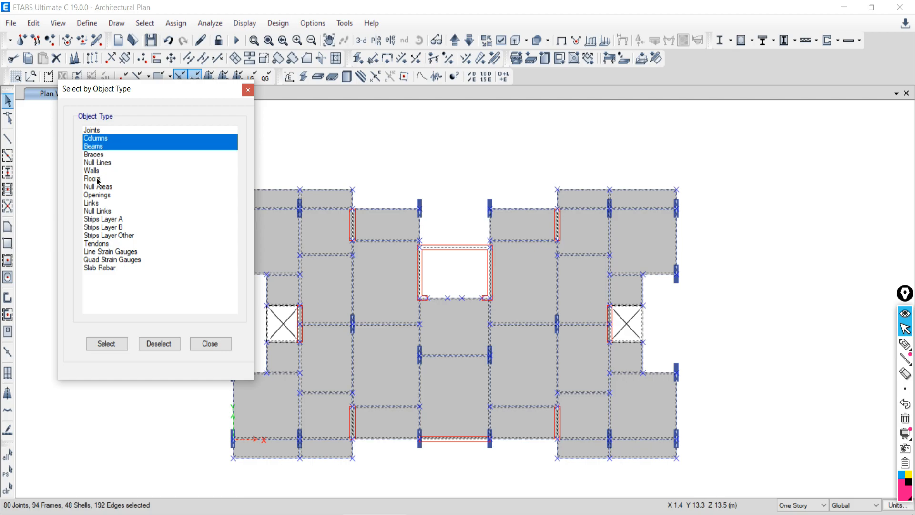
left_click(91, 170, "ctrl")
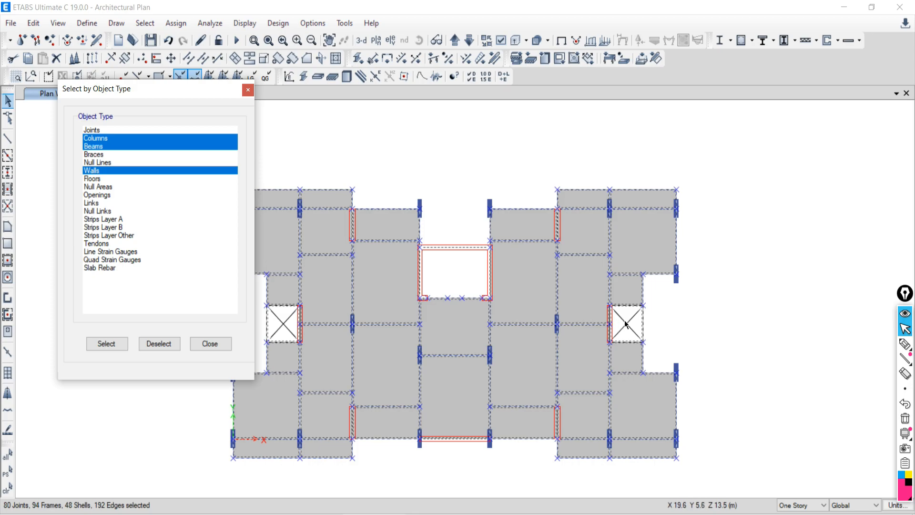
left_click(103, 188)
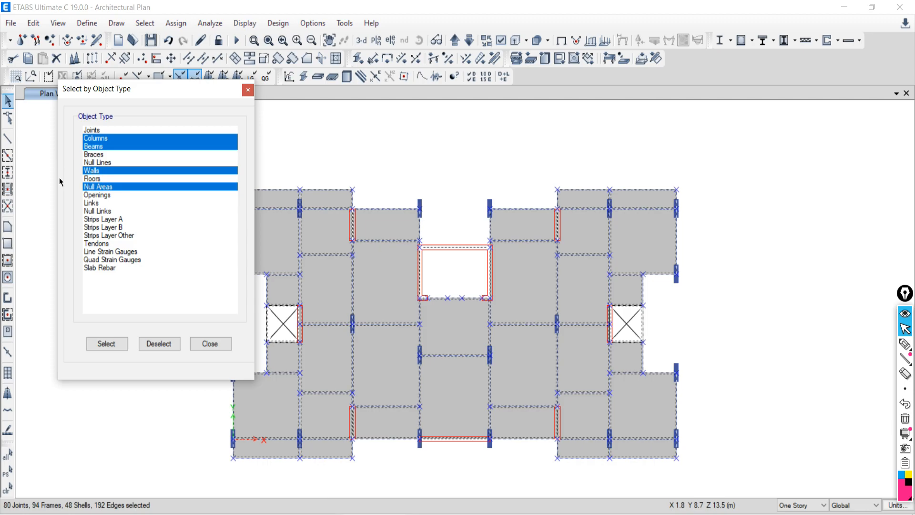
left_click(99, 195)
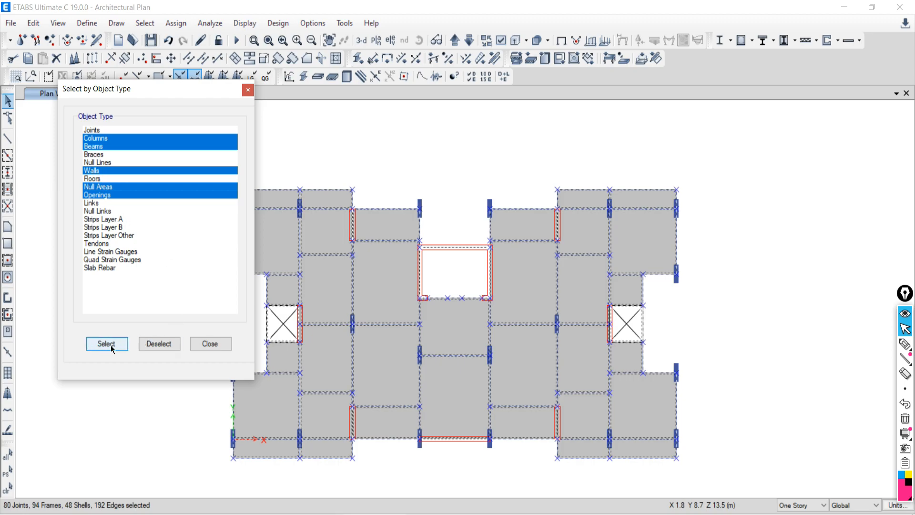
left_click(161, 343)
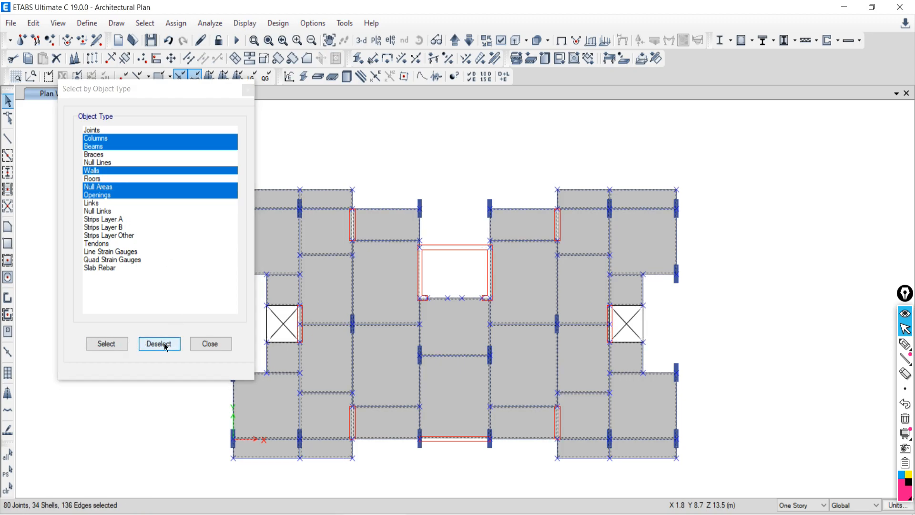
left_click(214, 344)
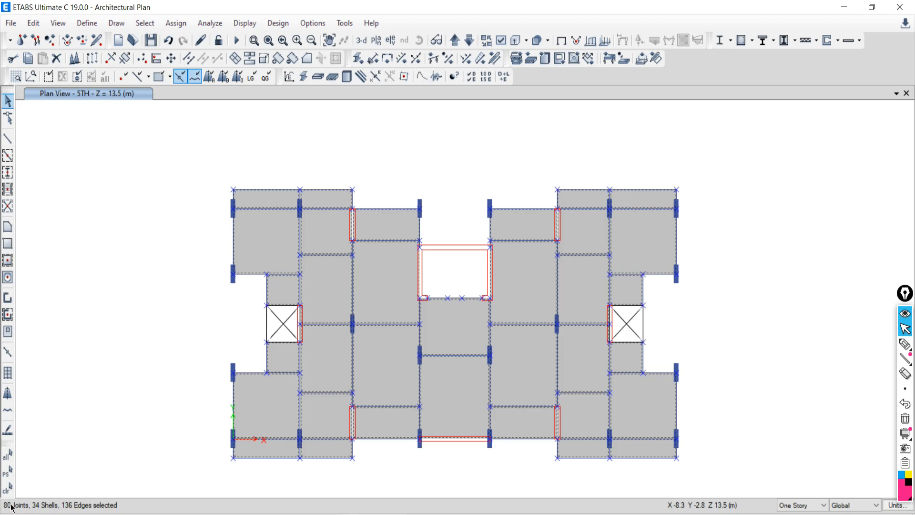
Step: Deselect the joints by object type, close the dialog, and clear the remaining floor selection
left_click(145, 23)
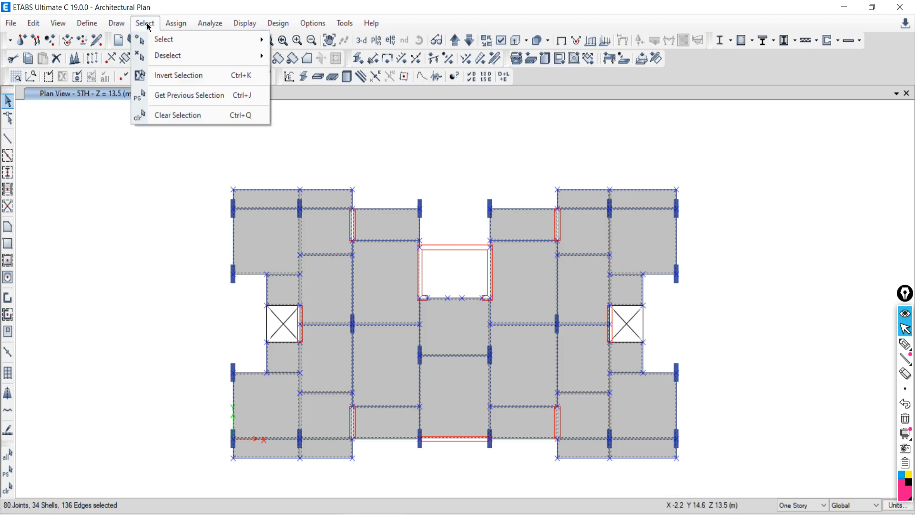
mouse_move(151, 43)
mouse_move(153, 58)
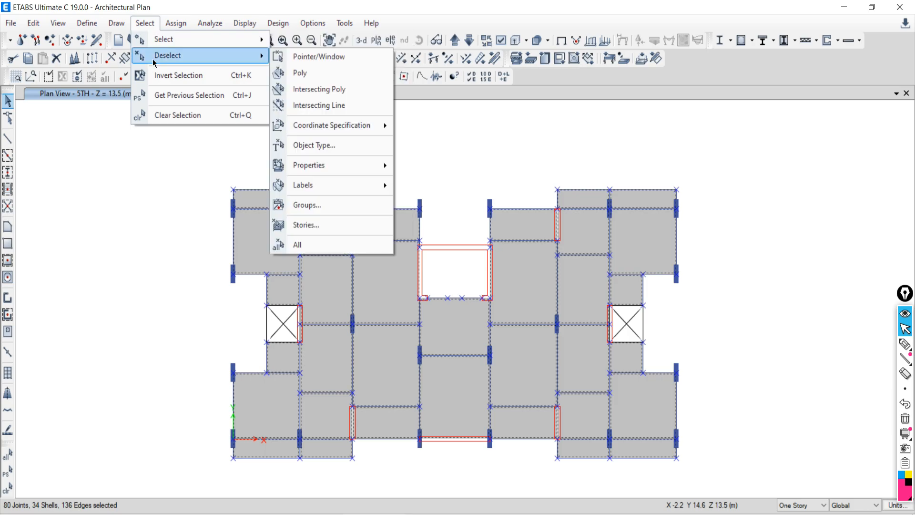
left_click(313, 155)
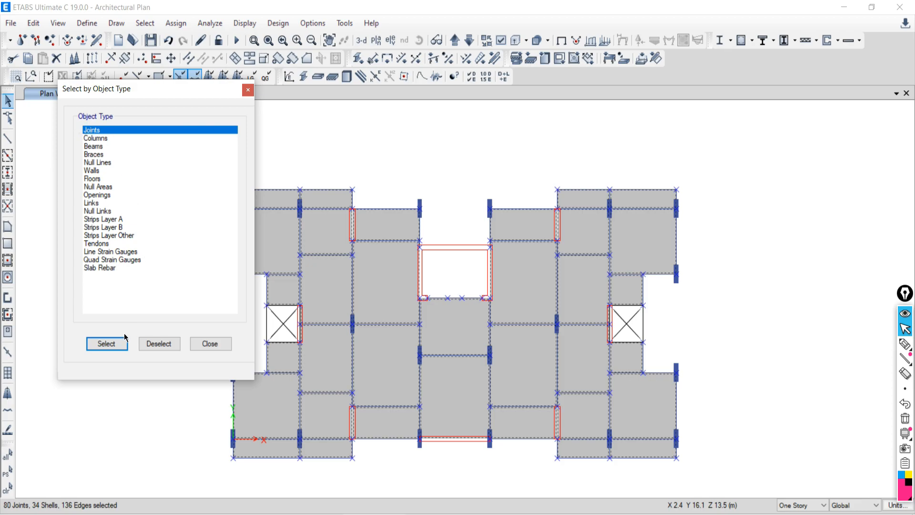
left_click(160, 344)
left_click(210, 344)
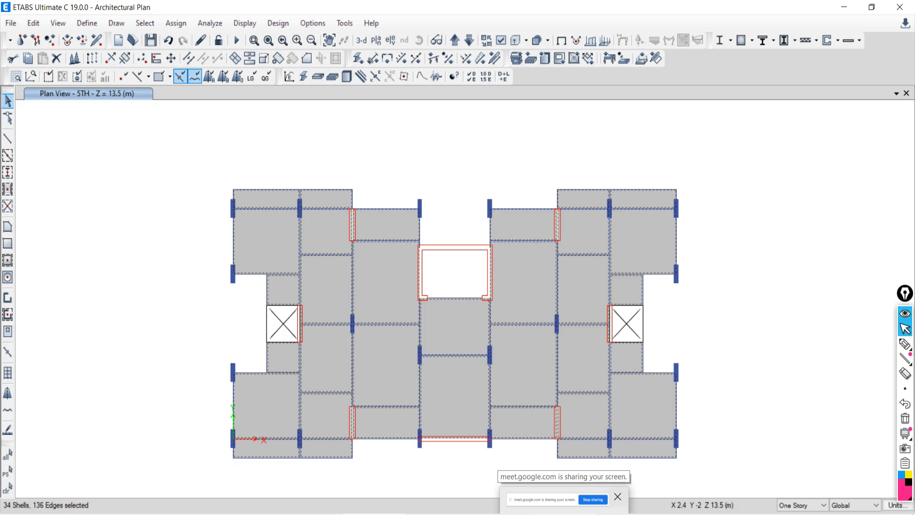
left_click(6, 484)
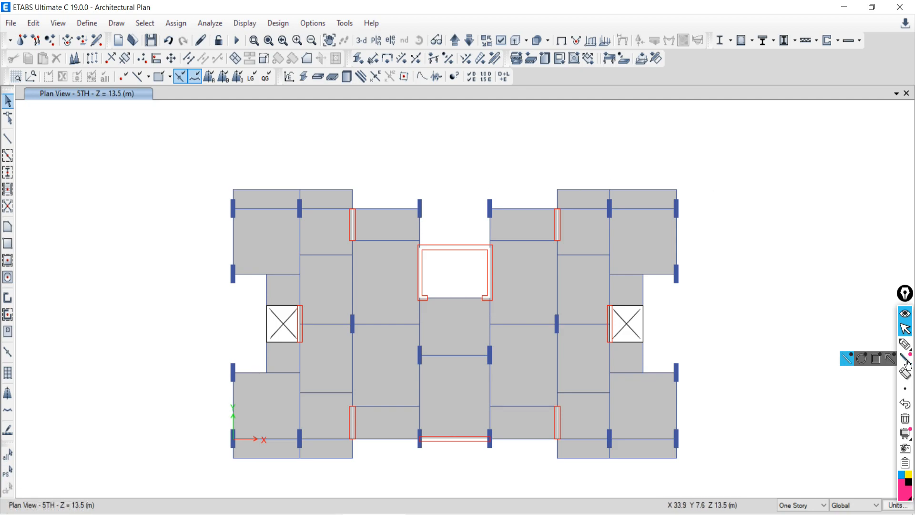
left_click(905, 344)
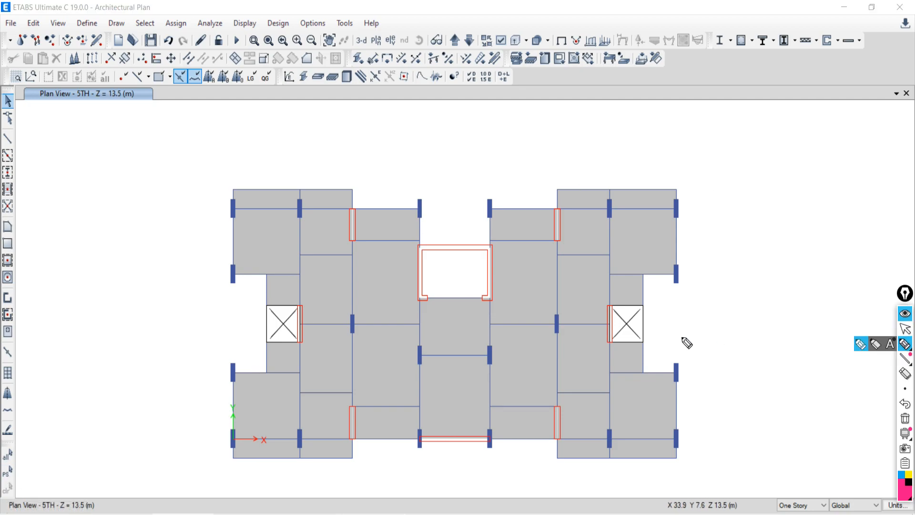
mouse_move(759, 284)
left_mouse_down()
mouse_move(788, 309)
mouse_move(745, 329)
mouse_move(795, 278)
left_mouse_up()
left_click_drag(748, 162, 747, 214)
left_click_drag(783, 155, 786, 156)
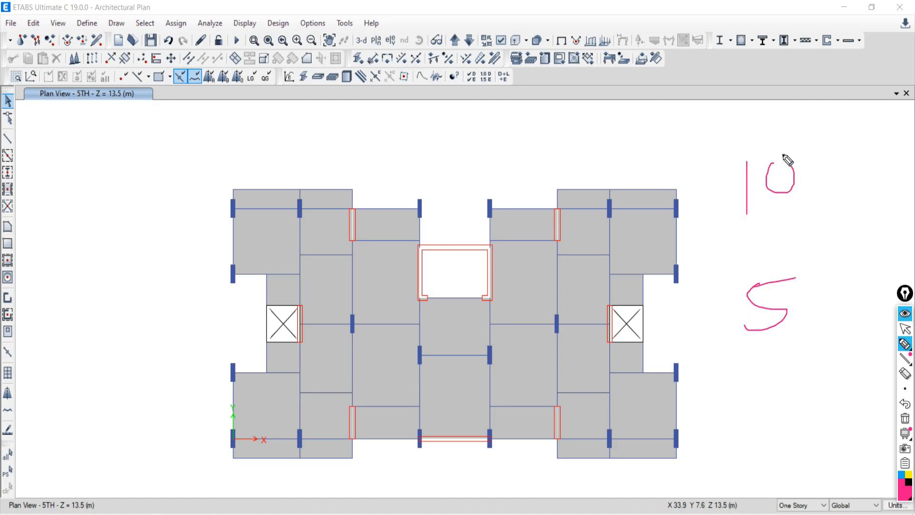
mouse_move(779, 68)
left_mouse_down()
mouse_move(791, 86)
mouse_move(773, 102)
left_mouse_up()
mouse_move(782, 61)
left_mouse_down()
mouse_move(802, 58)
mouse_move(752, 121)
left_mouse_up()
mouse_move(756, 8)
left_mouse_down()
mouse_move(751, 22)
mouse_move(769, 40)
mouse_move(789, 27)
left_mouse_up()
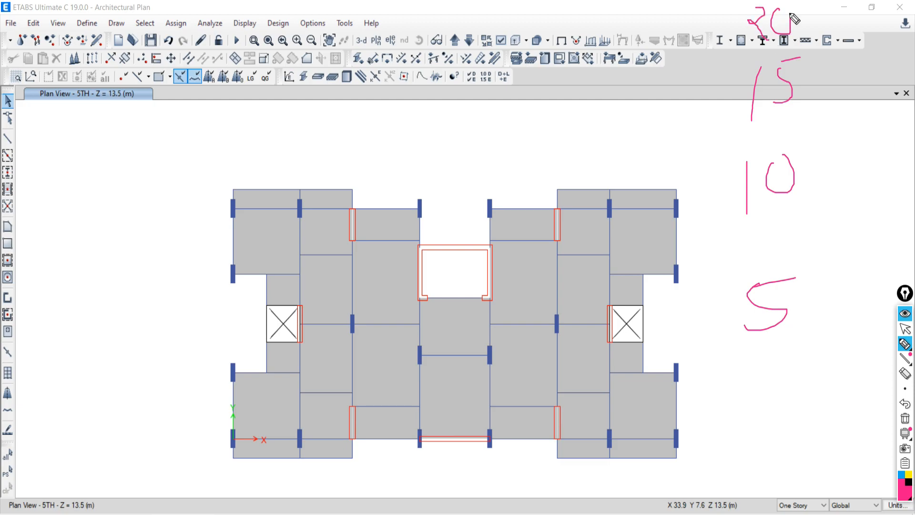
left_click_drag(723, 314, 835, 275)
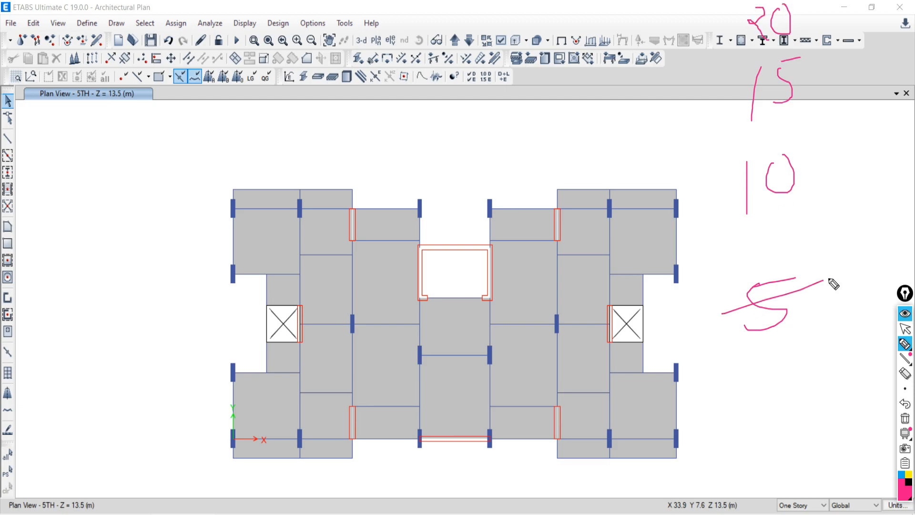
left_click_drag(726, 227, 846, 139)
left_click_drag(712, 128, 812, 55)
left_click_drag(695, 61, 755, 29)
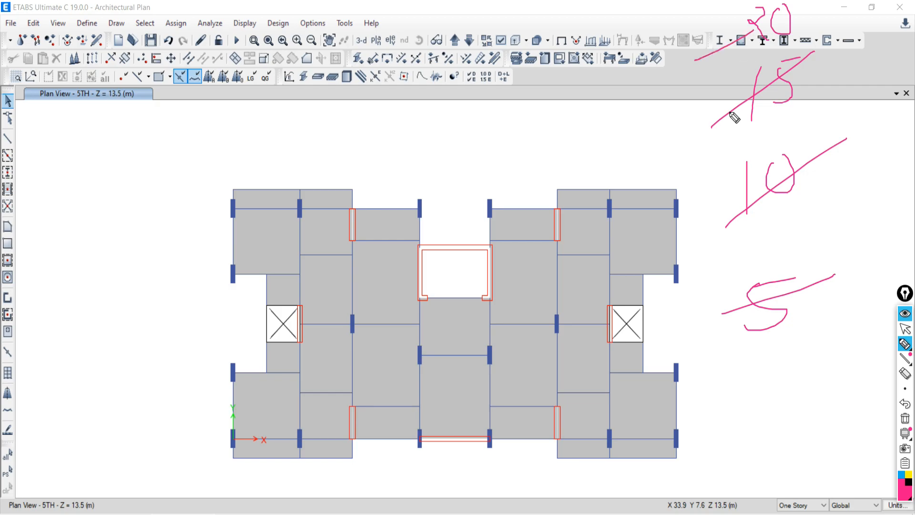
left_click(905, 419)
left_click(905, 329)
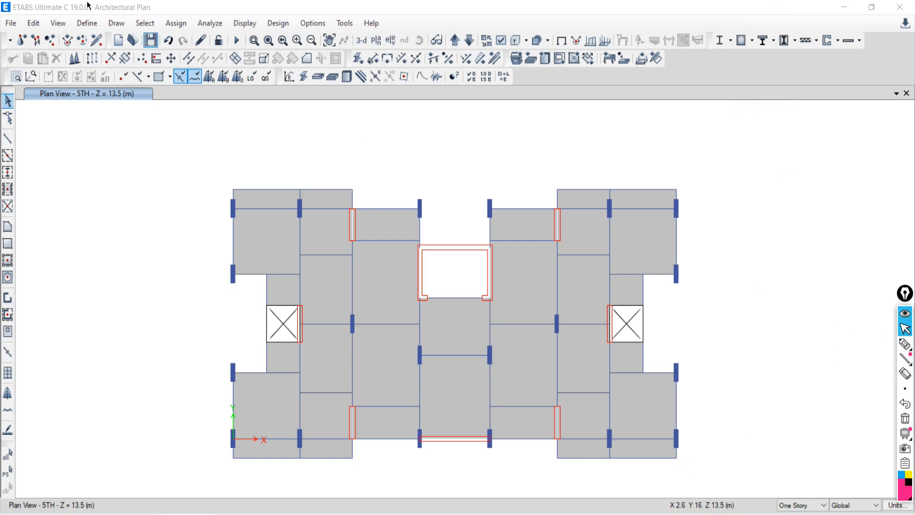
Step: Try to select only the objects on the 5TH, 10TH, 15TH and 20TH stories using selection by stories, and close the dialog
left_click(145, 23)
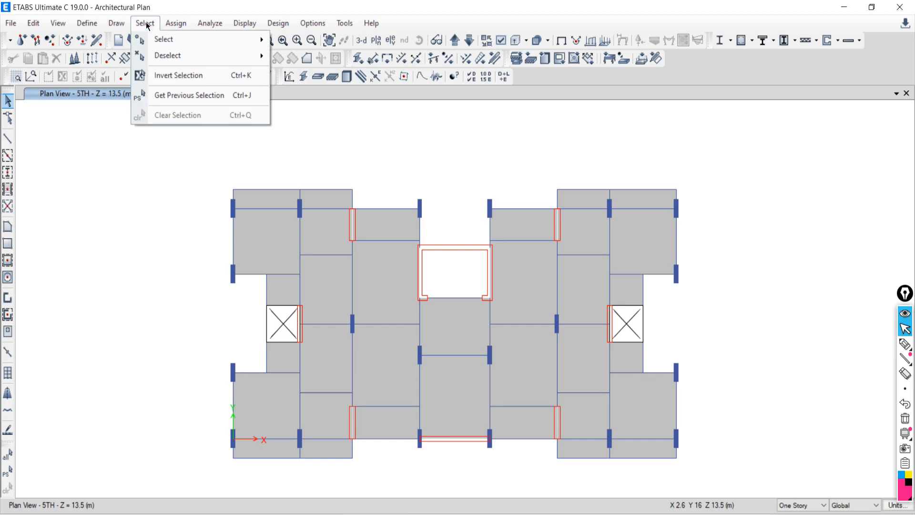
mouse_move(189, 42)
left_click(306, 210)
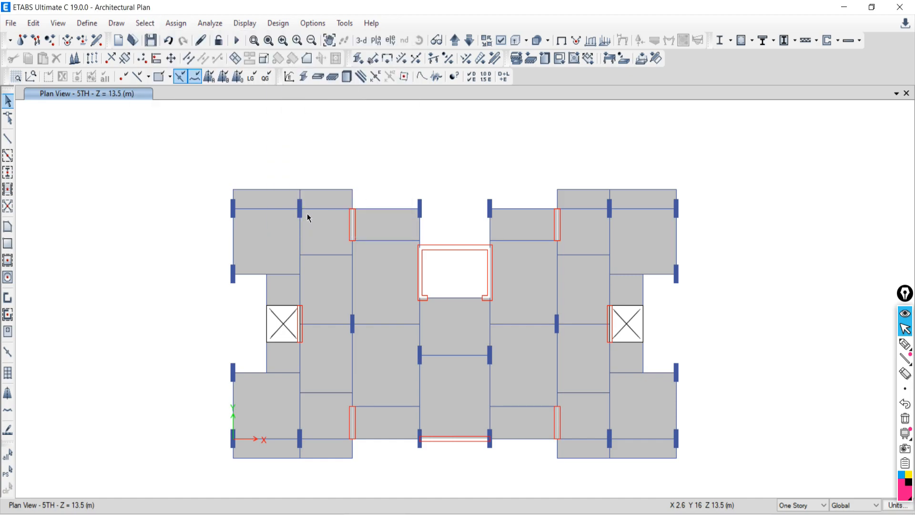
left_click_drag(537, 187, 537, 234)
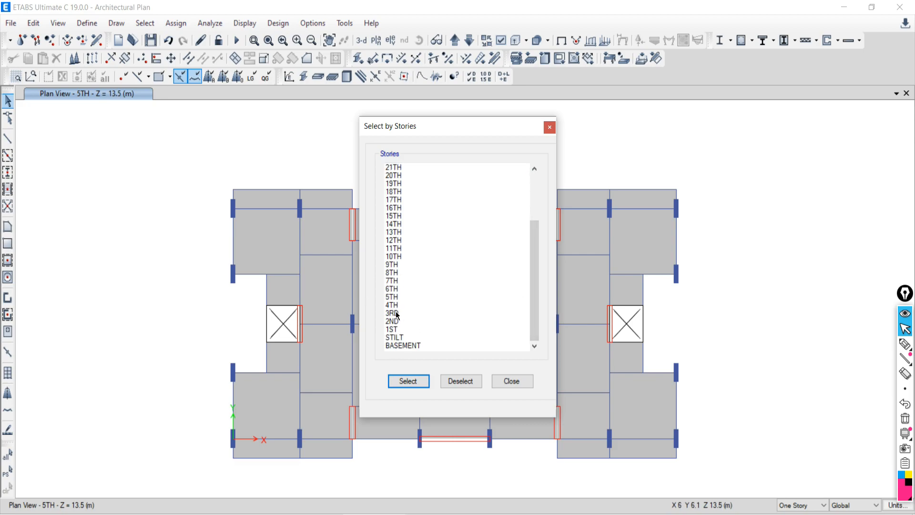
left_click(391, 297)
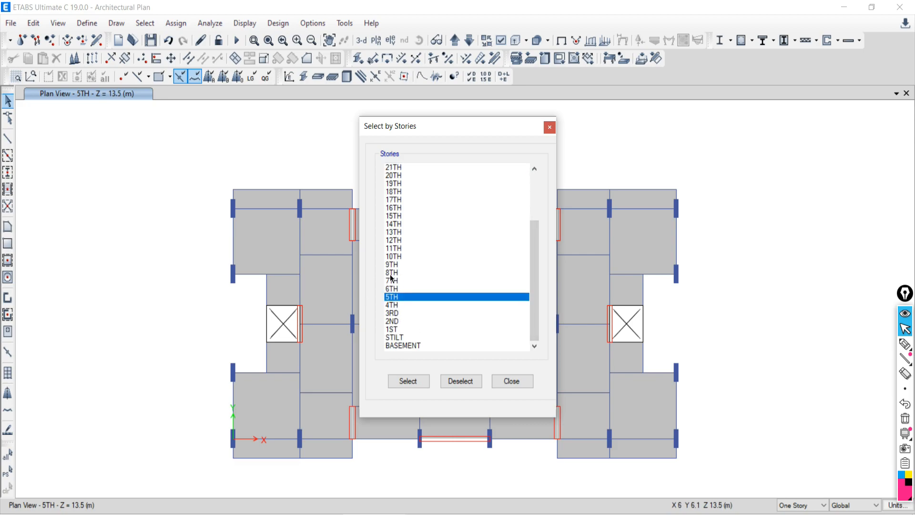
left_click(407, 256)
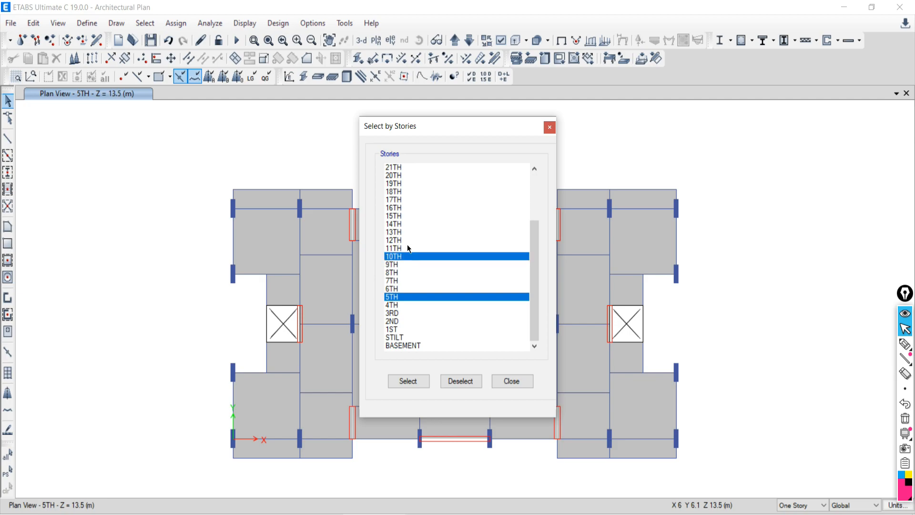
left_click(400, 217)
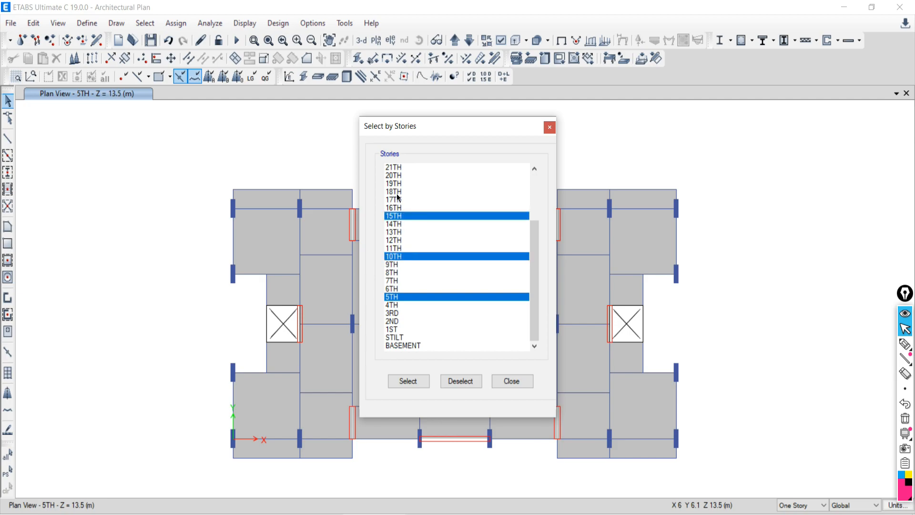
left_click(398, 176)
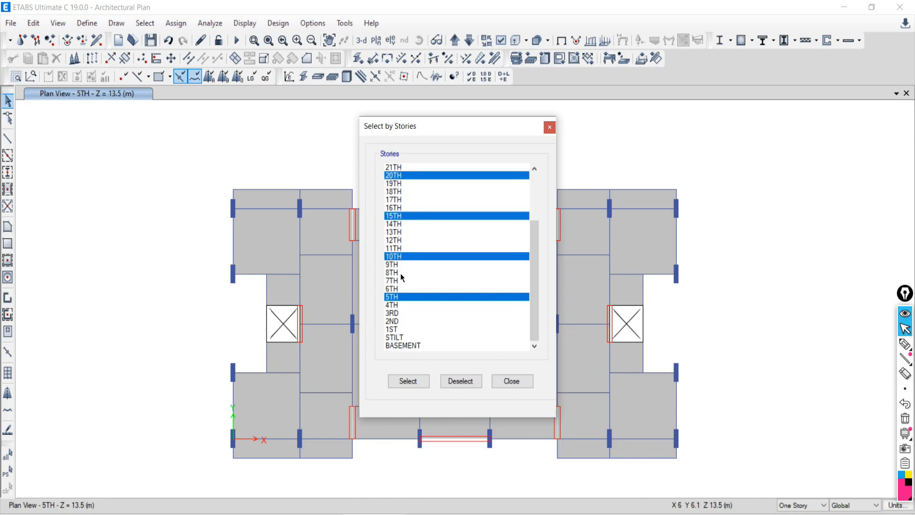
left_click(407, 381)
left_click(510, 383)
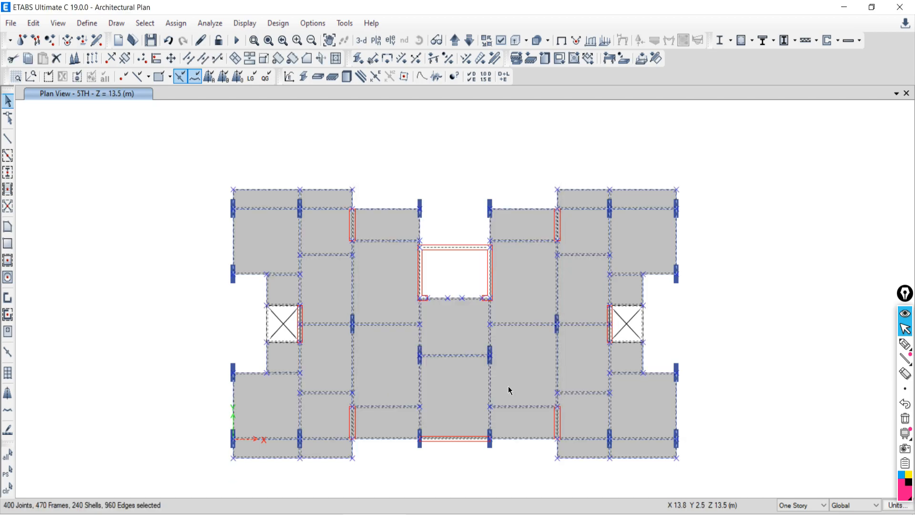
Step: Switch from the 5TH story plan to the 3-D view and clear the whole selection
left_click(358, 41)
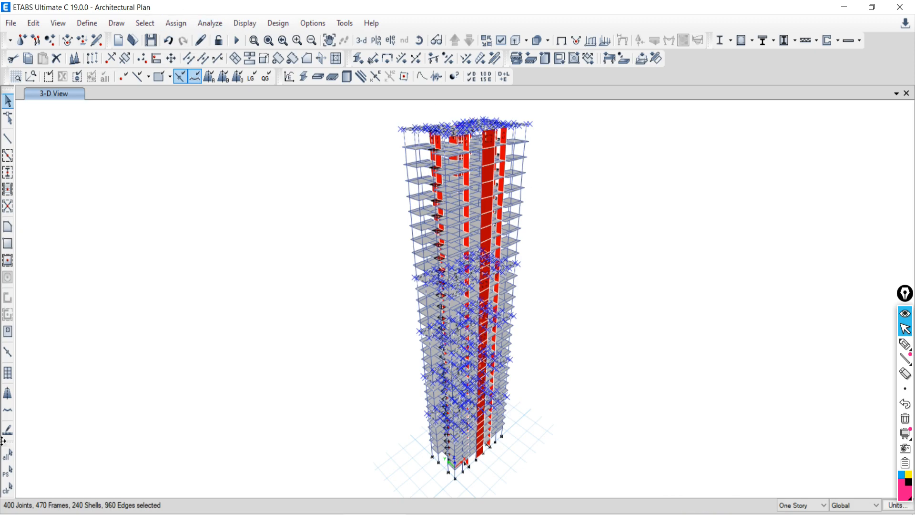
left_click(7, 488)
Step: Select the 5TH, 10TH, 15TH and 20TH stories by stories with TERRACE excluded, and close the dialog
left_click(144, 23)
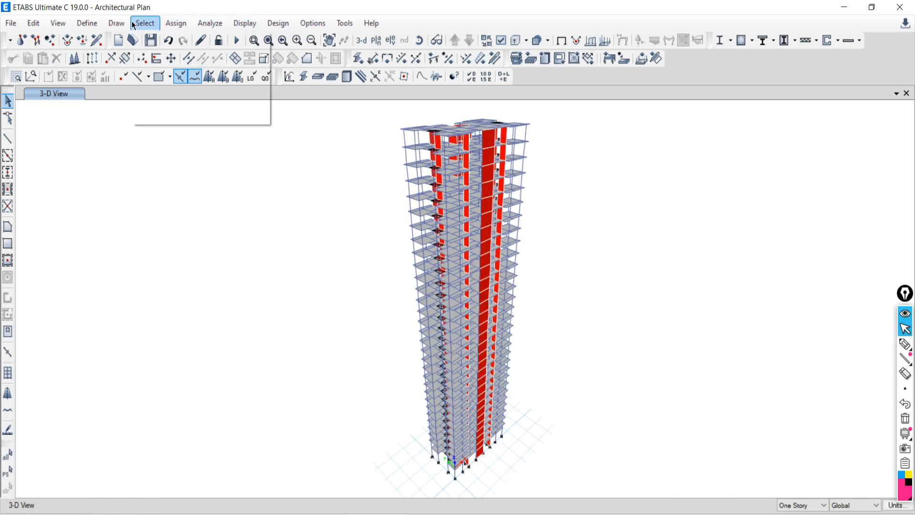
mouse_move(215, 39)
left_click(294, 209)
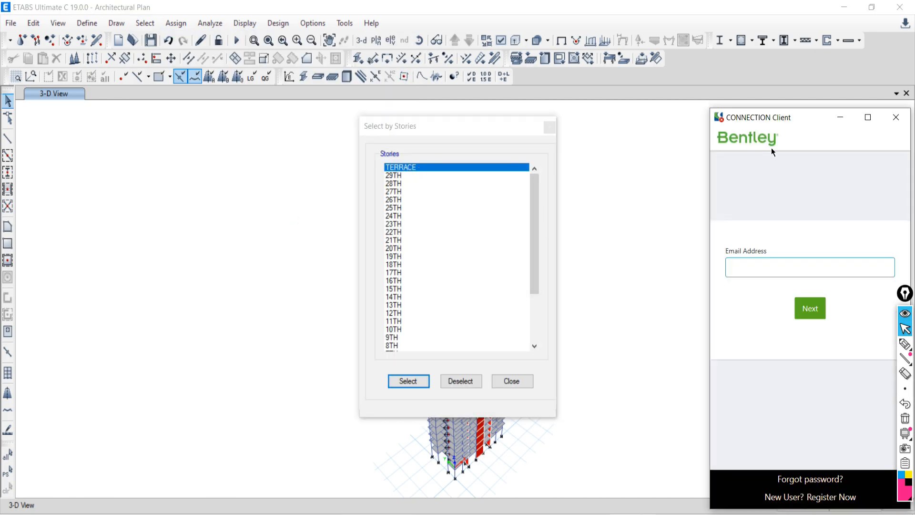
left_click(429, 175)
left_click(400, 199)
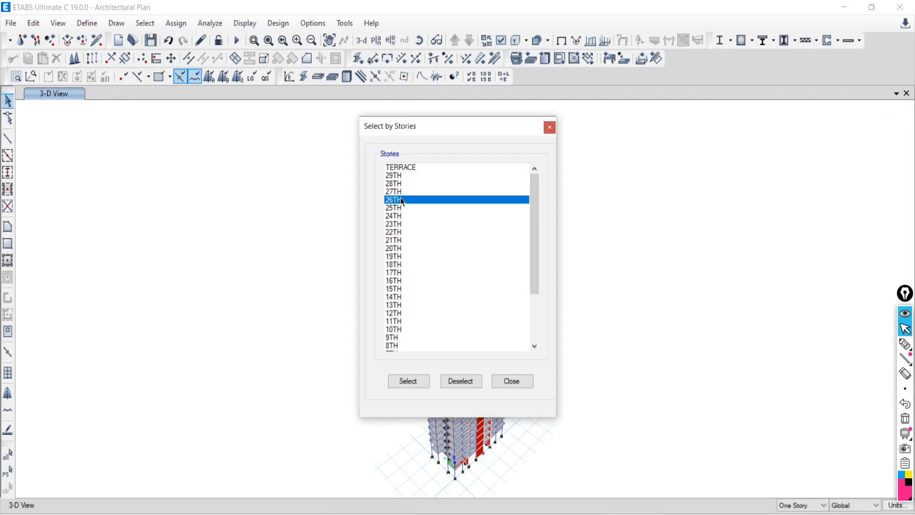
left_click_drag(537, 242, 422, 357)
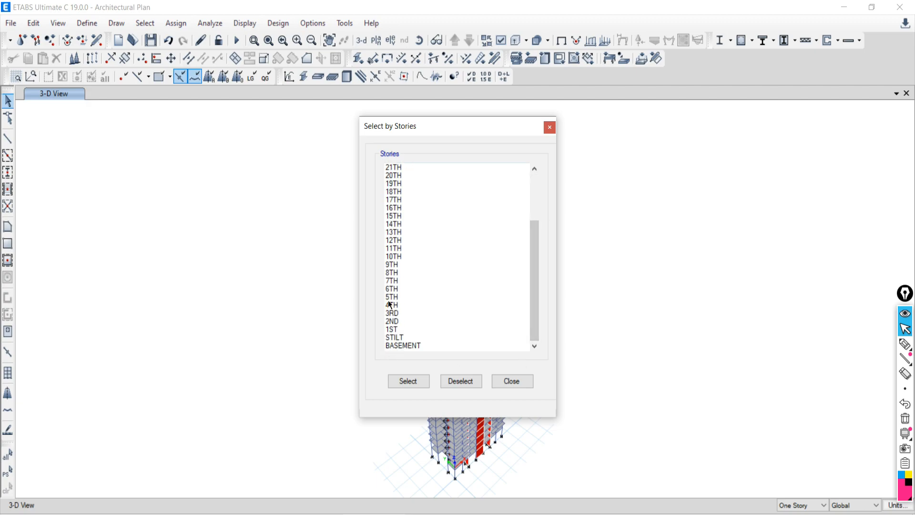
left_click(389, 299)
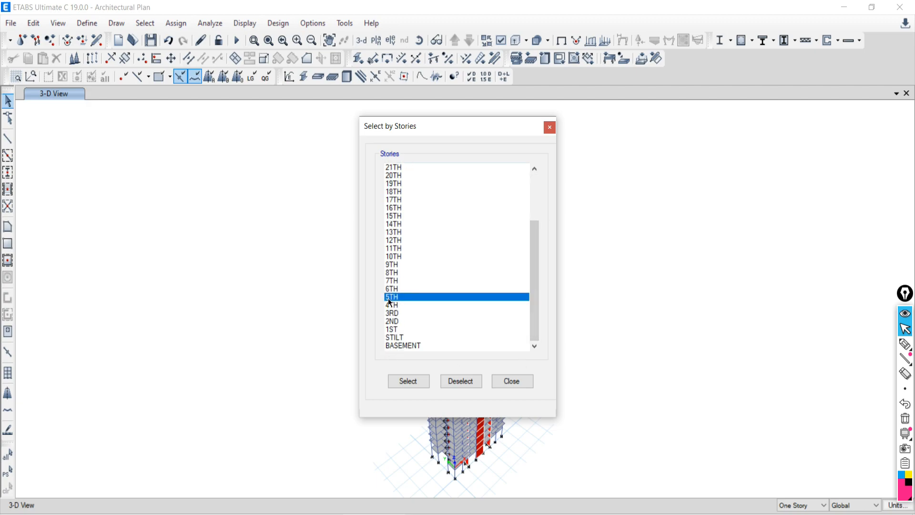
left_click(394, 257)
left_click(393, 216)
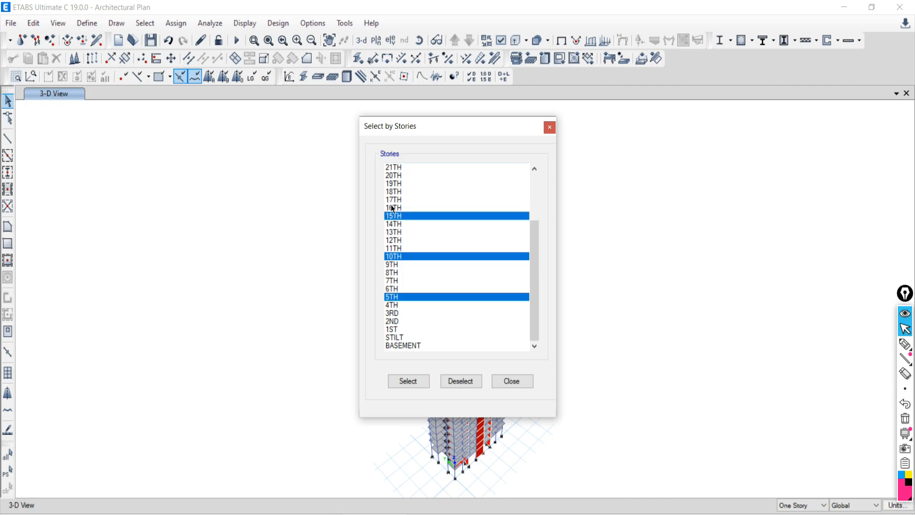
left_click(394, 175)
left_click(408, 381)
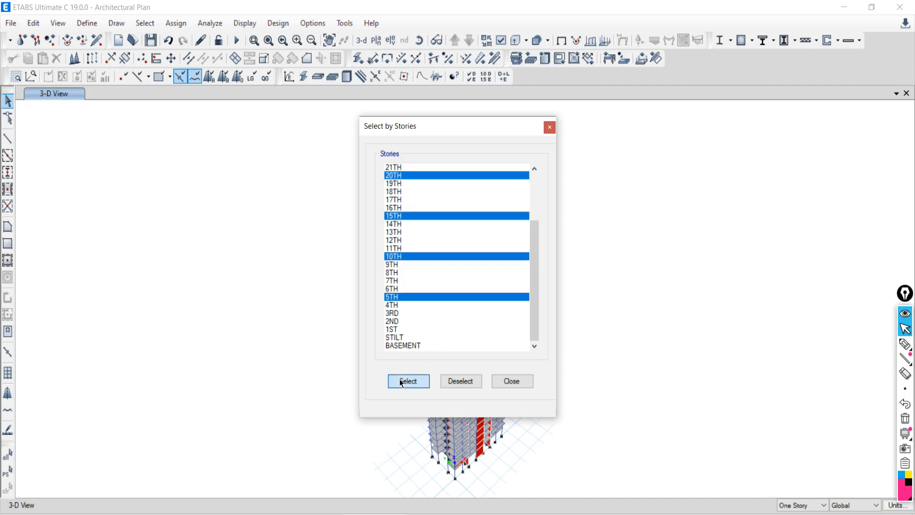
left_click(513, 381)
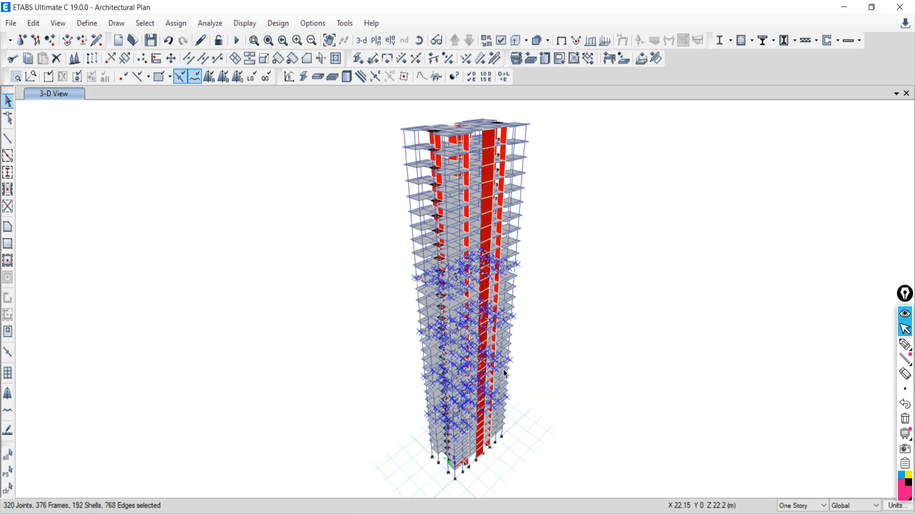
Step: Show only the selected story objects in the 3-D view and inspect the isolated floors up close
right_click(200, 191)
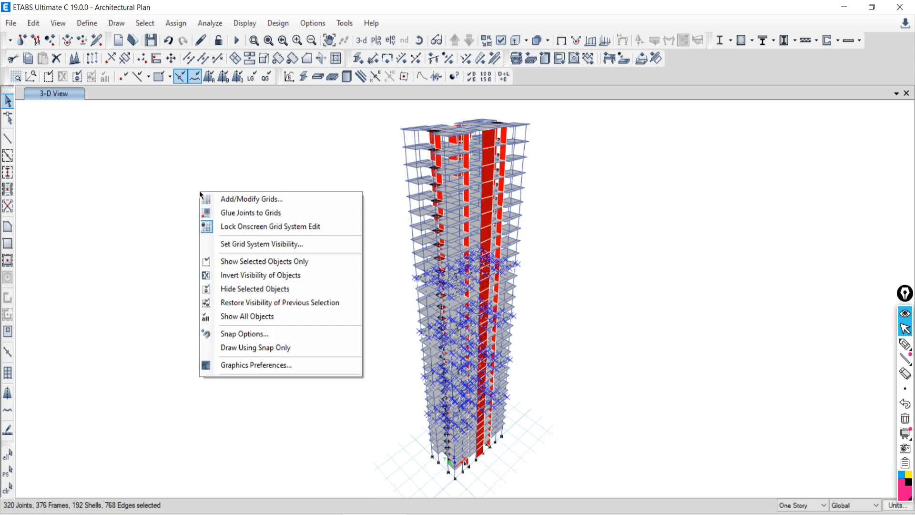
left_click(231, 262)
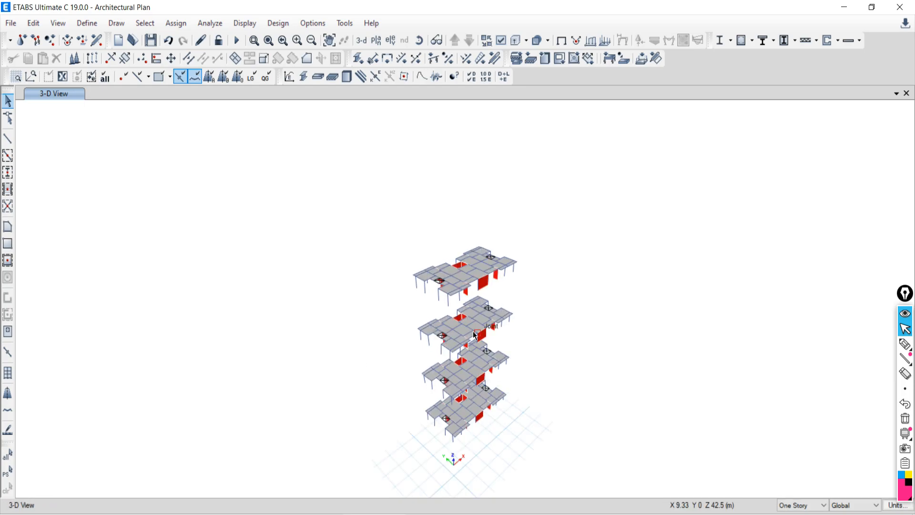
scroll(519, 382, "up", 3)
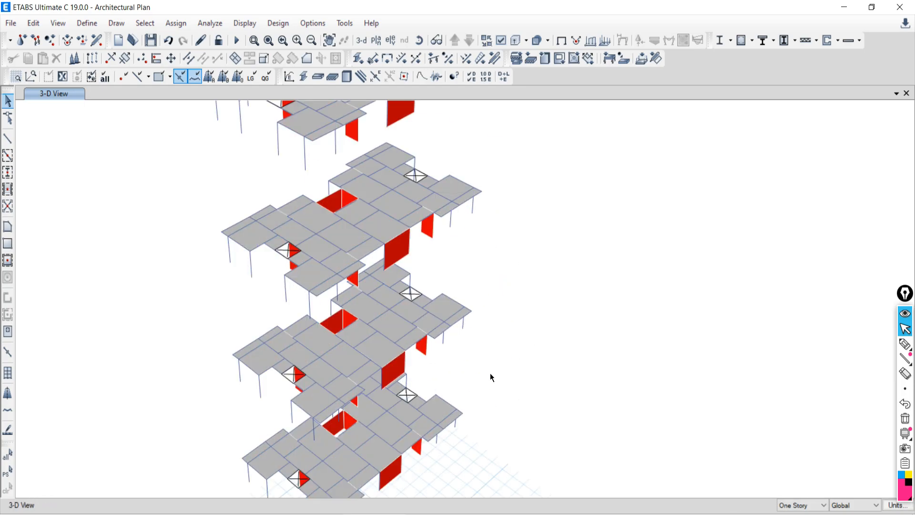
scroll(490, 373, "down", 5)
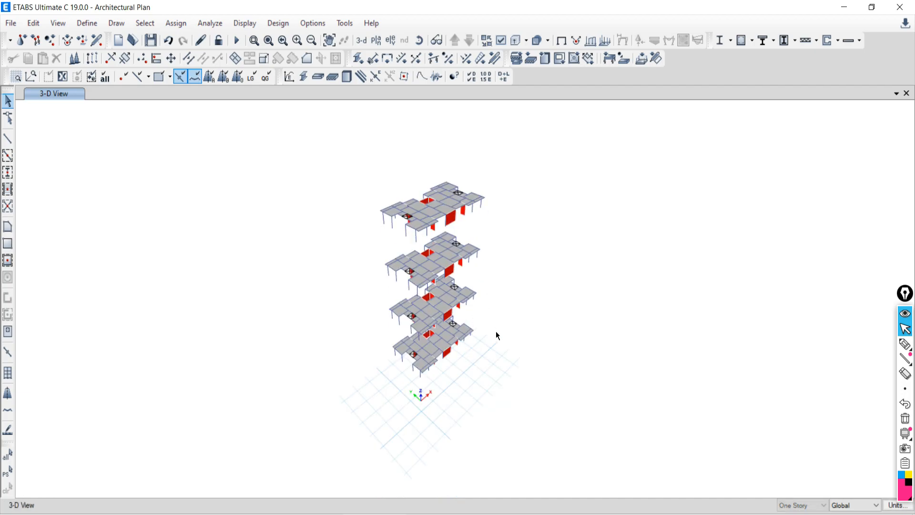
Step: Restore the previous selection and deselect its columns, beams, walls and openings by object type, closing the dialog
left_click(6, 474)
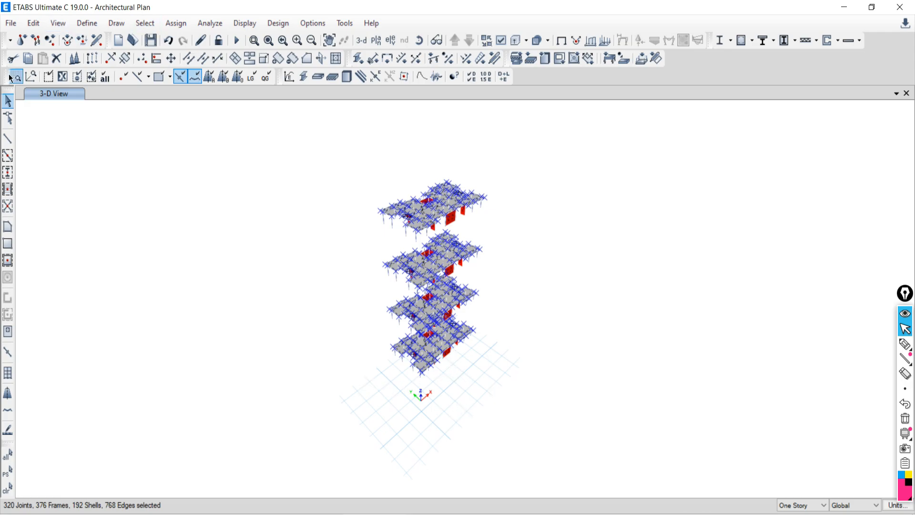
left_click(145, 23)
mouse_move(162, 58)
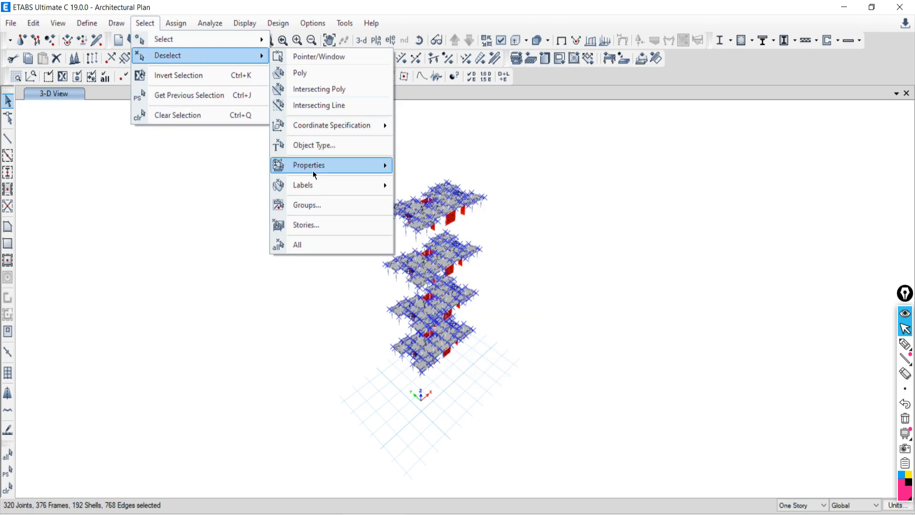
left_click(303, 146)
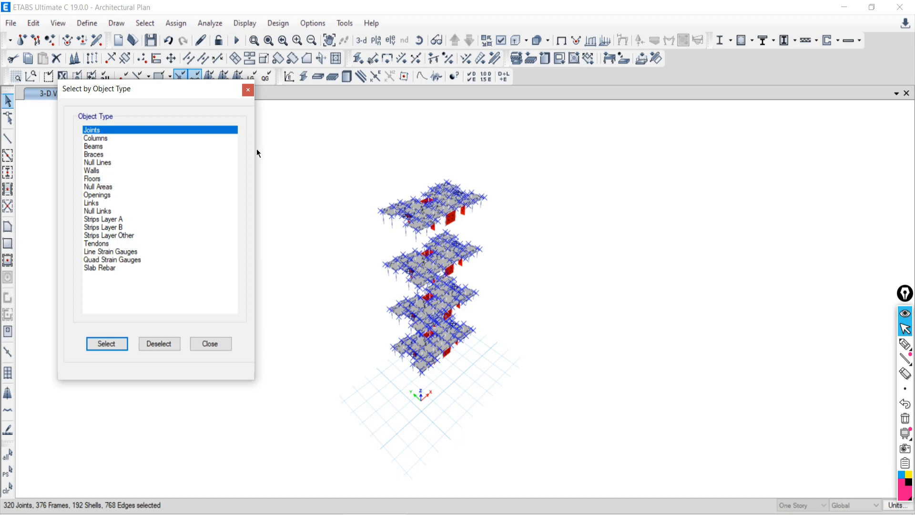
left_click(94, 141)
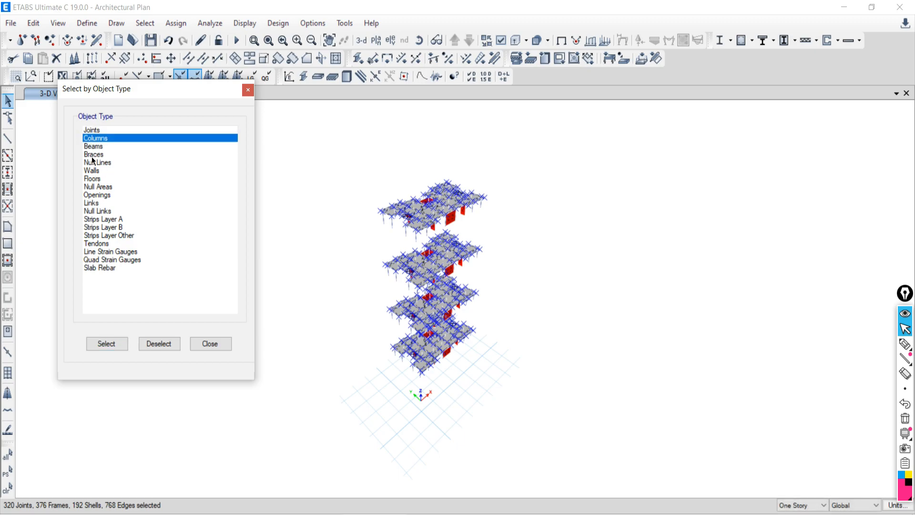
left_click(93, 146, "ctrl")
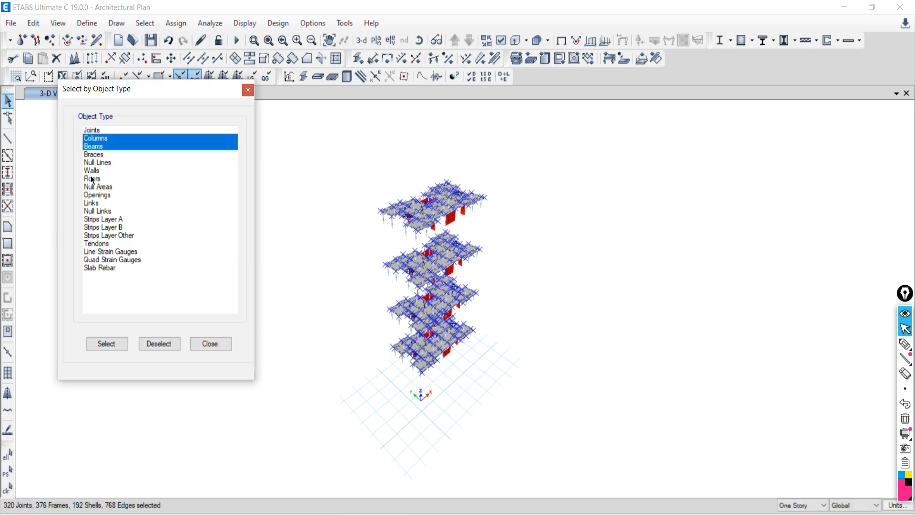
left_click(92, 170, "ctrl")
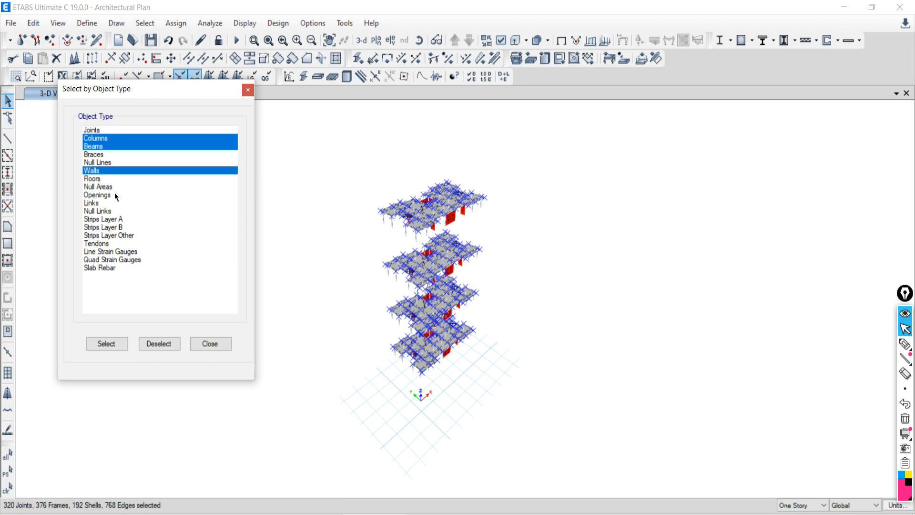
left_click(97, 195, "ctrl")
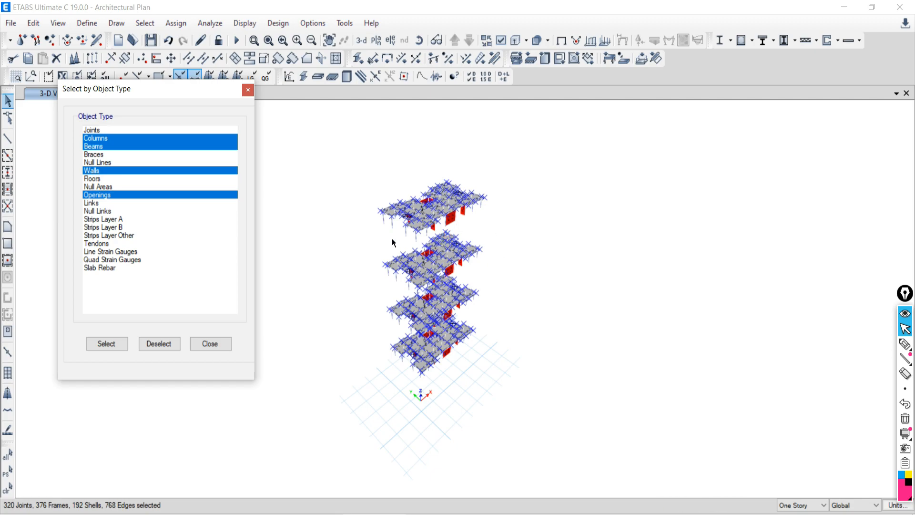
left_click(161, 345)
left_click(210, 343)
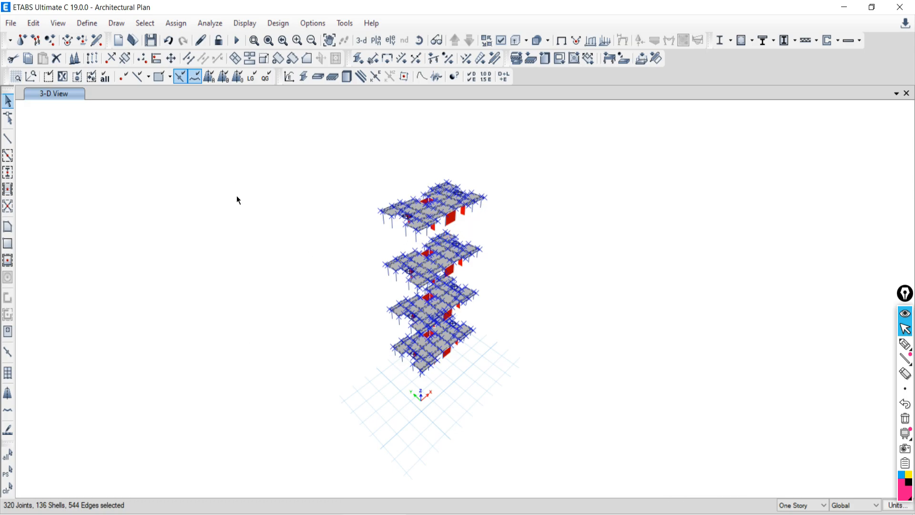
Step: Show only the selected floor objects in the 3-D view, and restore the display of all objects
right_click(239, 210)
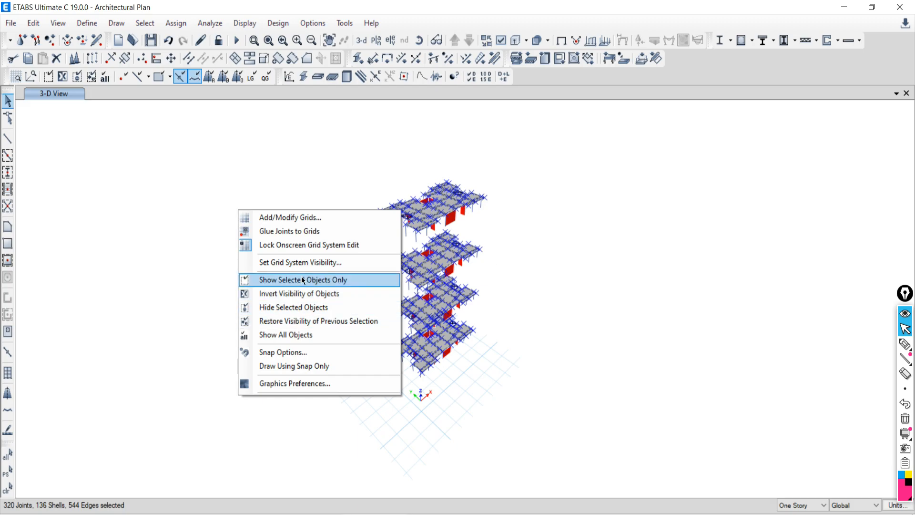
left_click(276, 282)
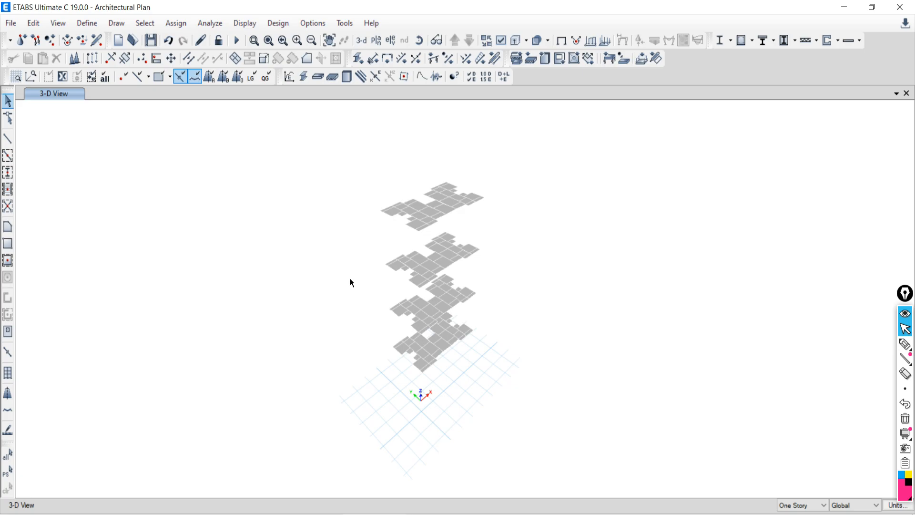
right_click(100, 158)
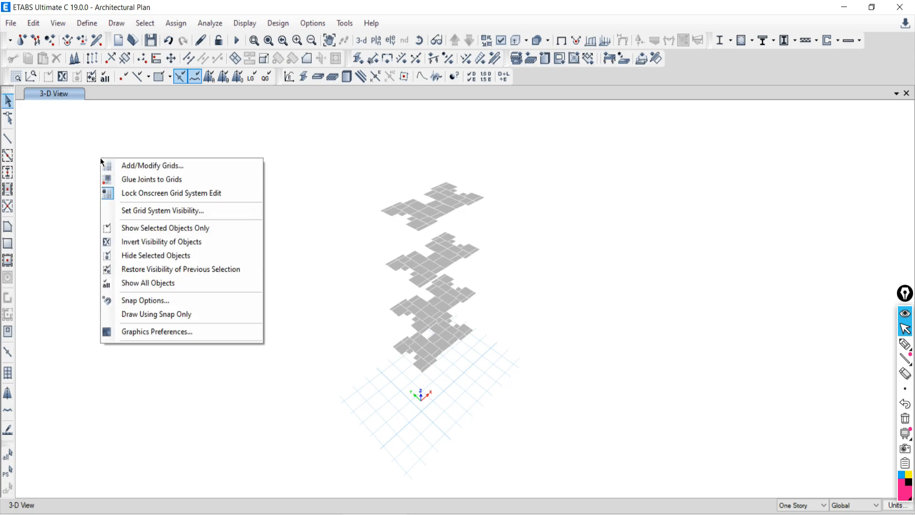
left_click(142, 284)
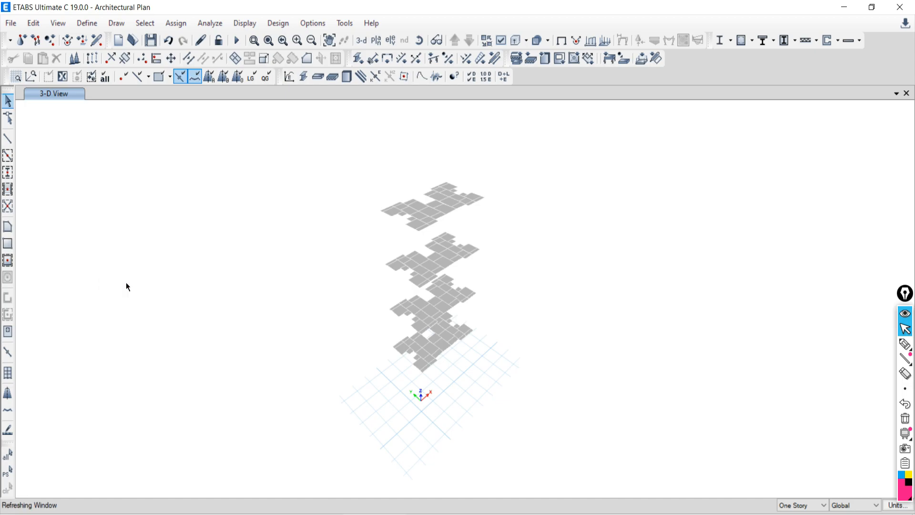
scroll(290, 296, "down", 2)
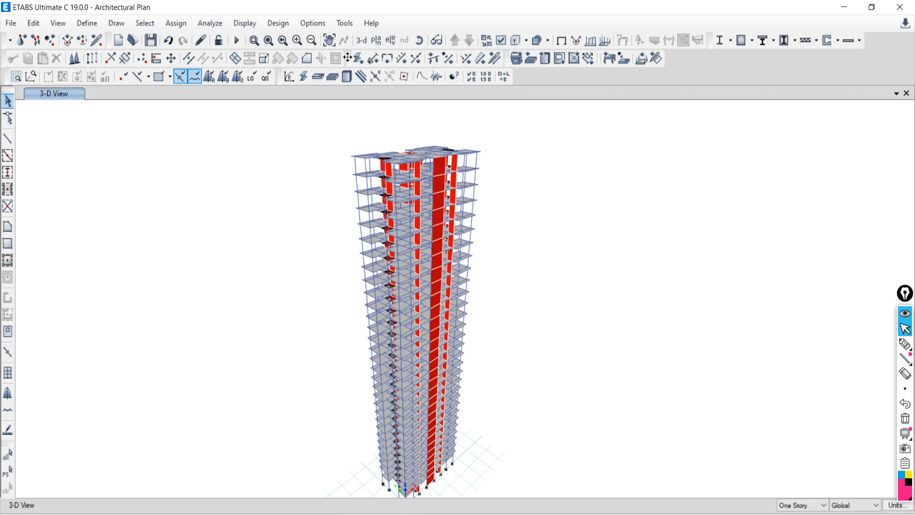
Step: Display the 23TH story plan view and look over its layout
left_click(376, 40)
left_click(400, 279)
left_click(501, 411)
left_click(453, 412)
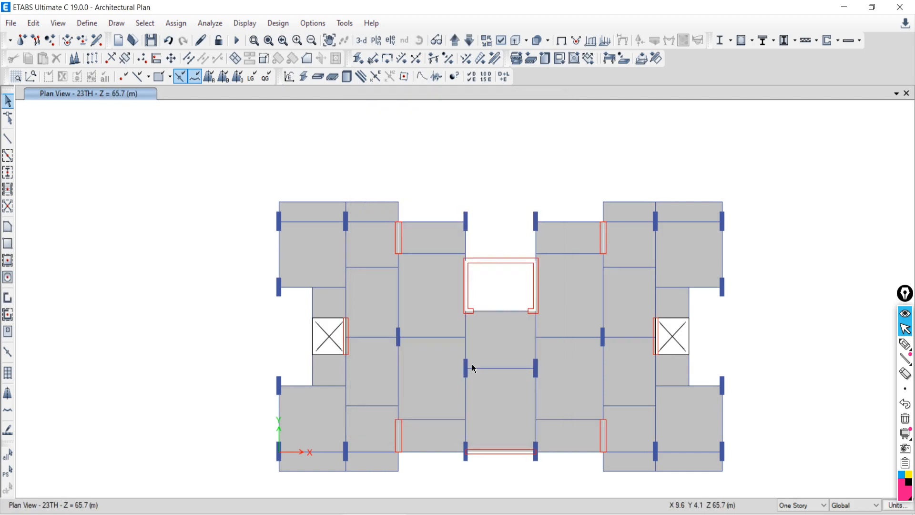
scroll(423, 296, "down", 3)
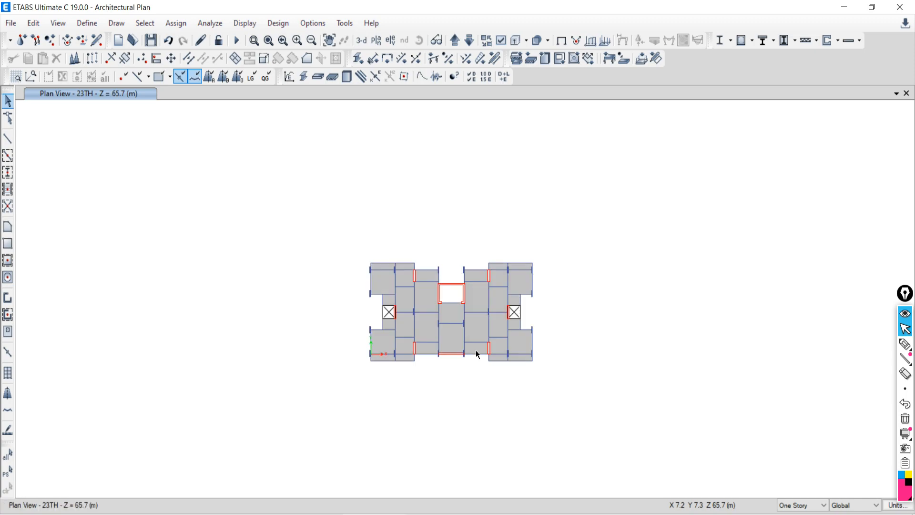
scroll(476, 350, "up", 3)
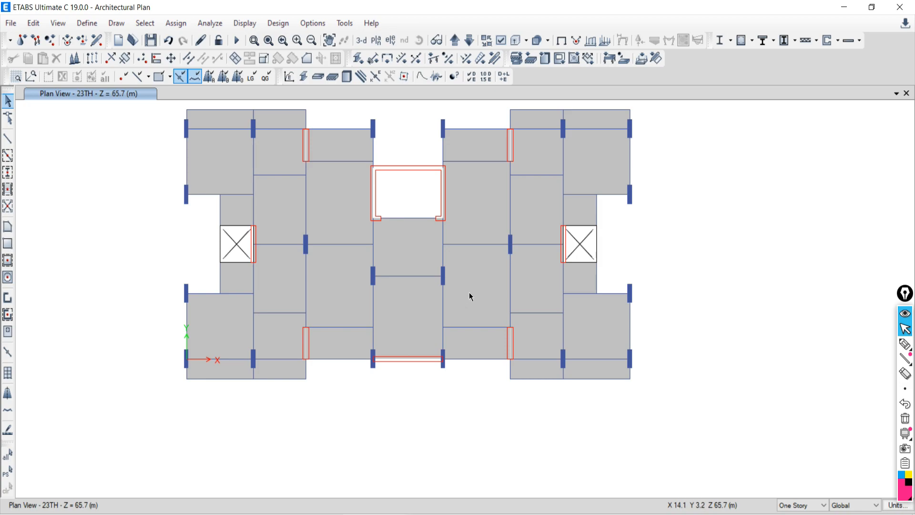
left_click(377, 42)
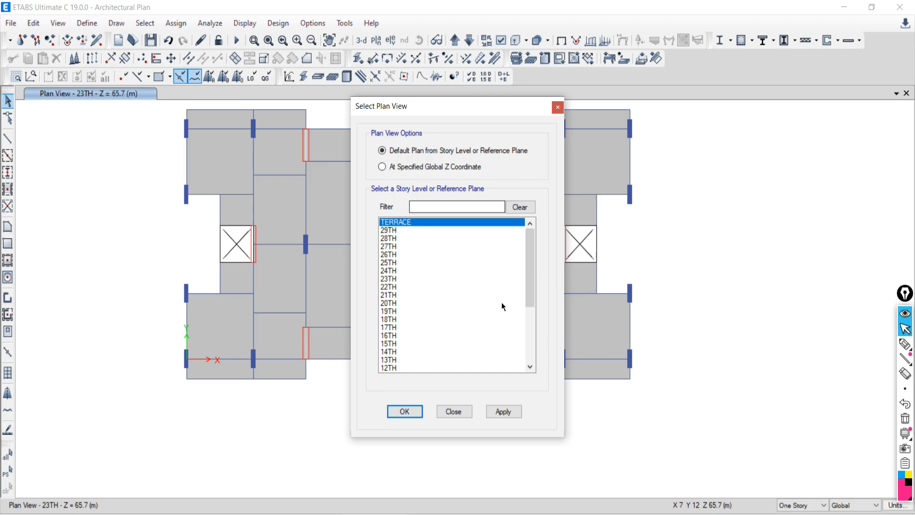
left_click(446, 414)
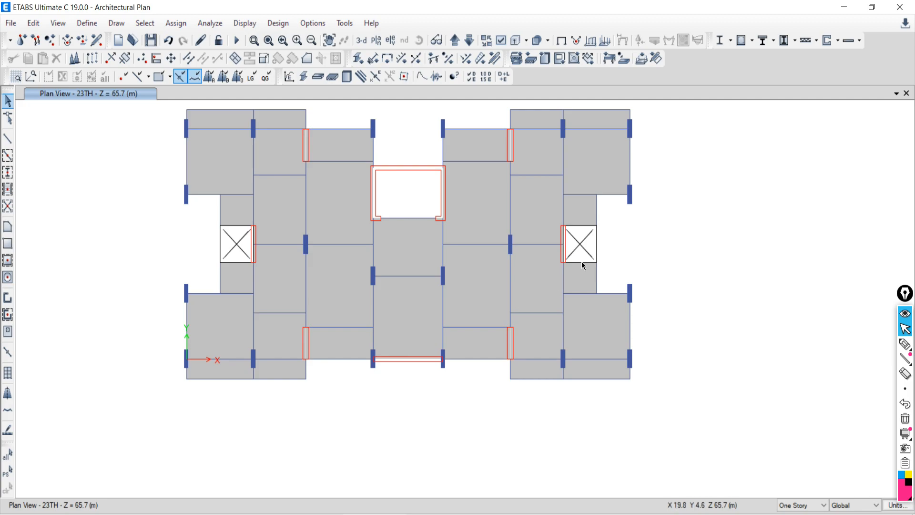
Step: Select the 20TH and 25TH stories by stories and close the dialog
left_click(144, 23)
mouse_move(166, 43)
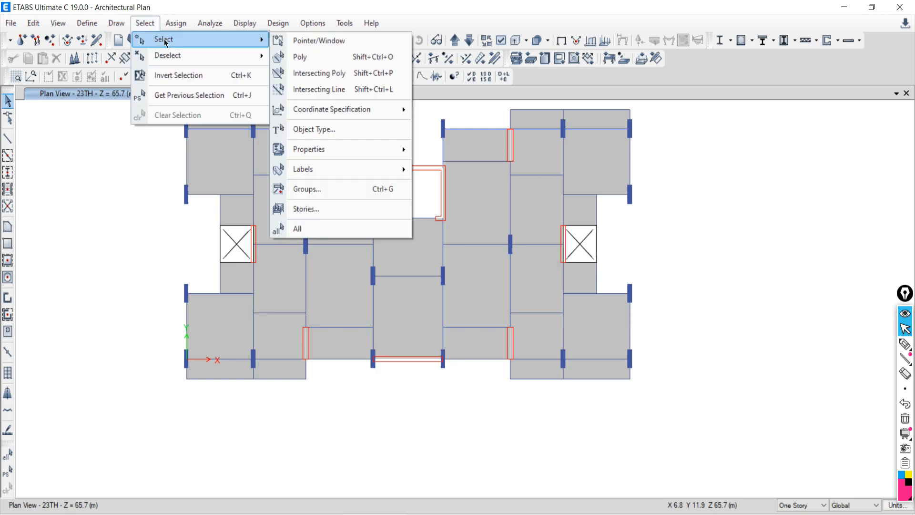
left_click(296, 211)
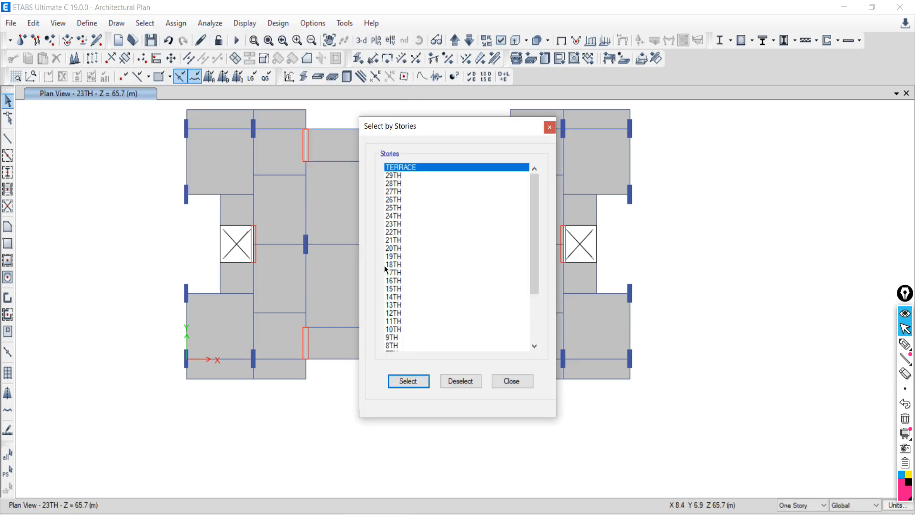
left_click(396, 250)
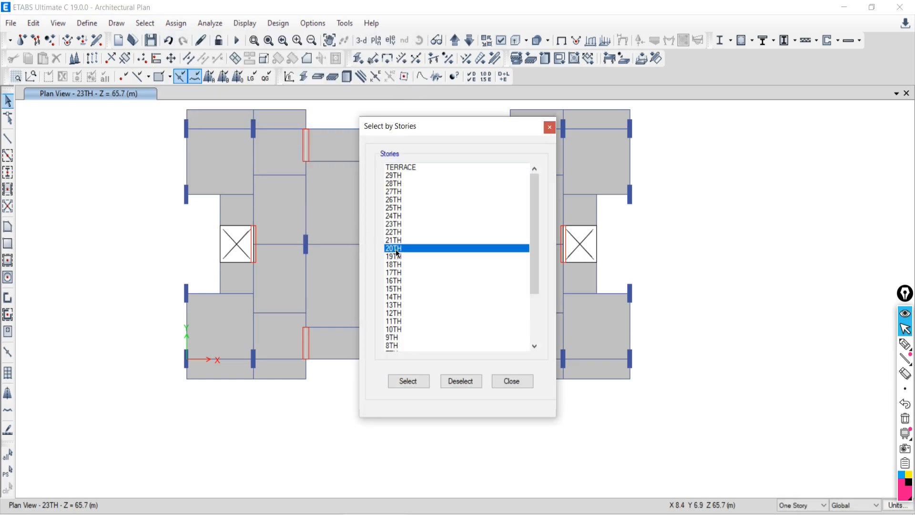
left_click(392, 209, "ctrl")
left_click(406, 383)
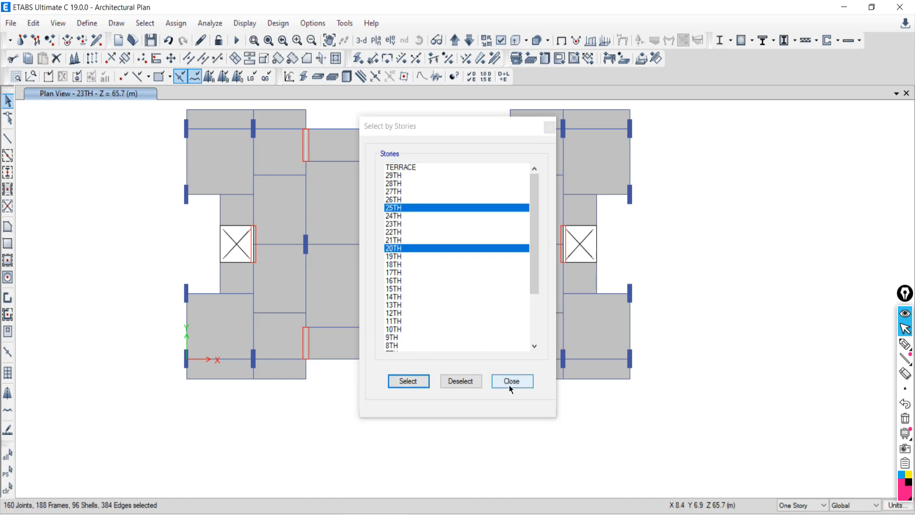
left_click(512, 382)
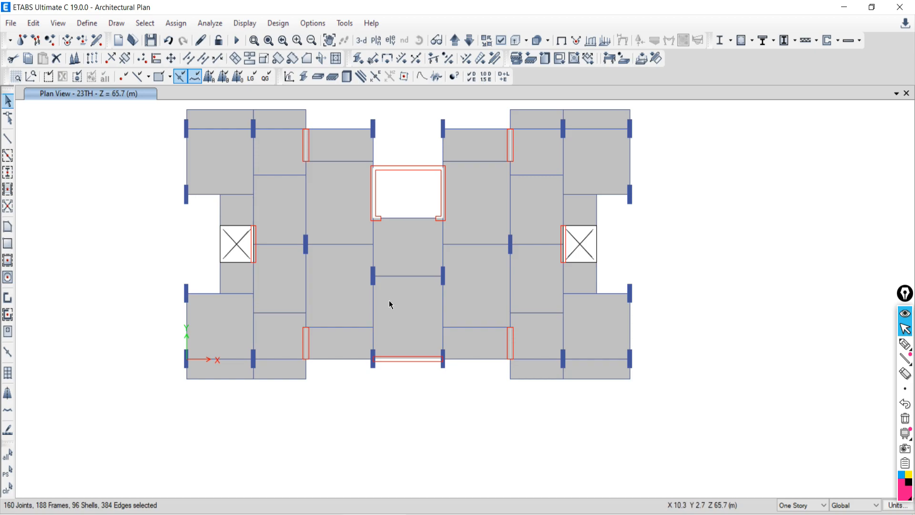
Step: Show only the selected 20TH and 25TH story objects in the 3-D view and restore the previous selection
scroll(358, 225, "down", 3)
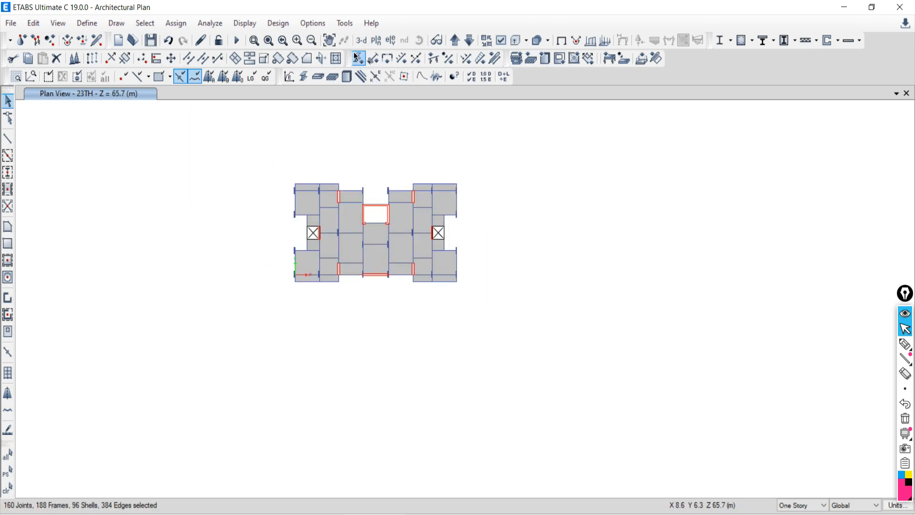
right_click(212, 167)
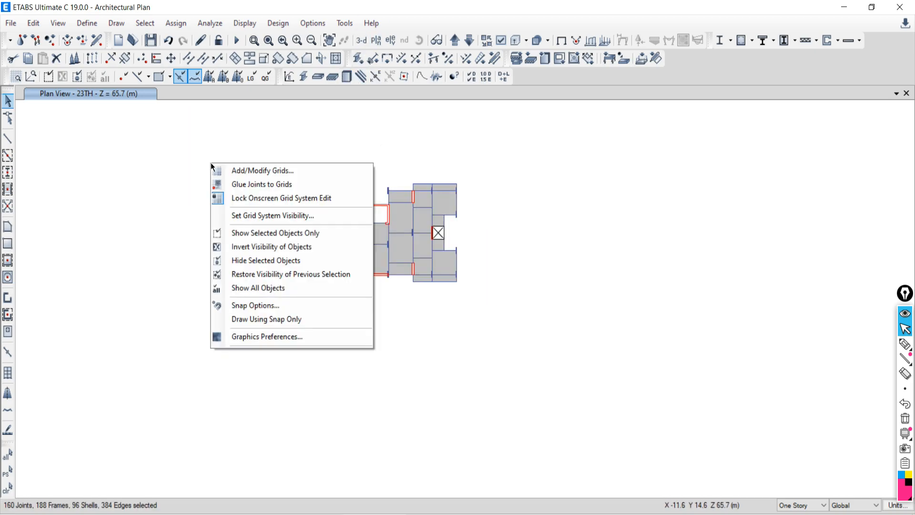
left_click(248, 233)
left_click(363, 40)
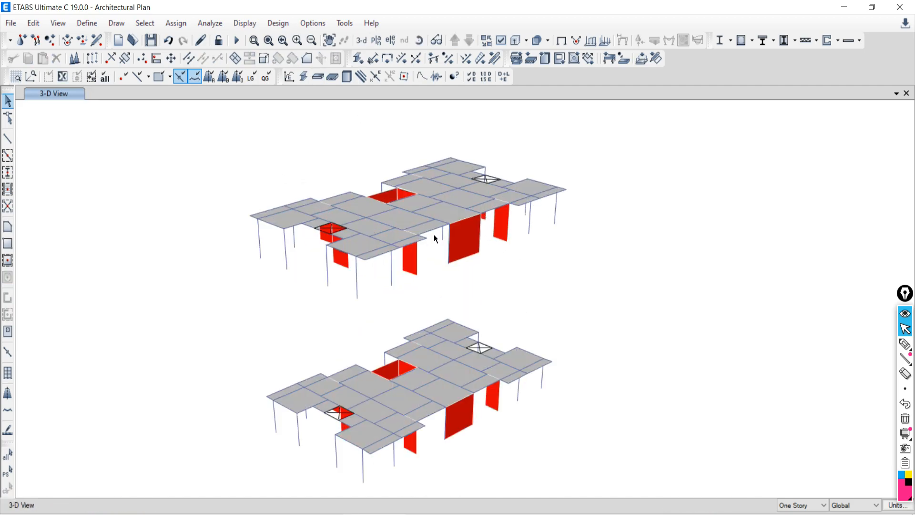
left_click(10, 471)
scroll(353, 296, "down", 5)
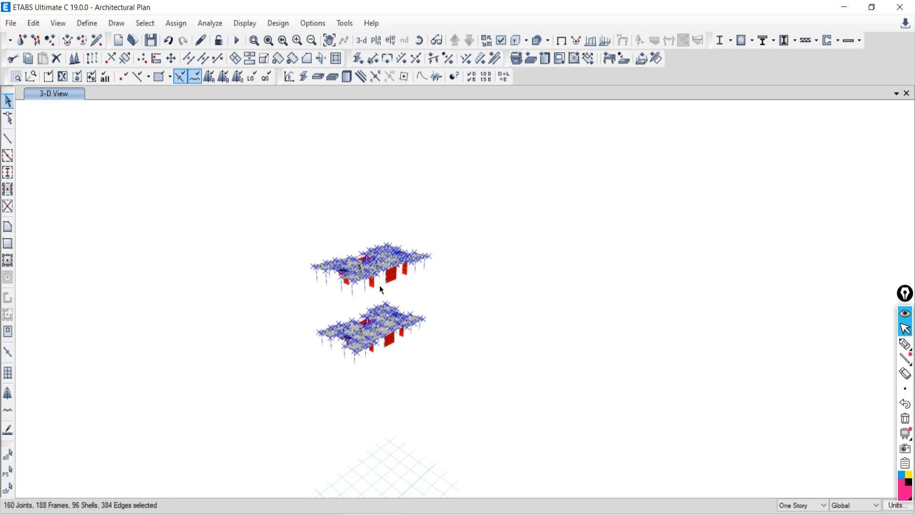
scroll(377, 286, "up", 3)
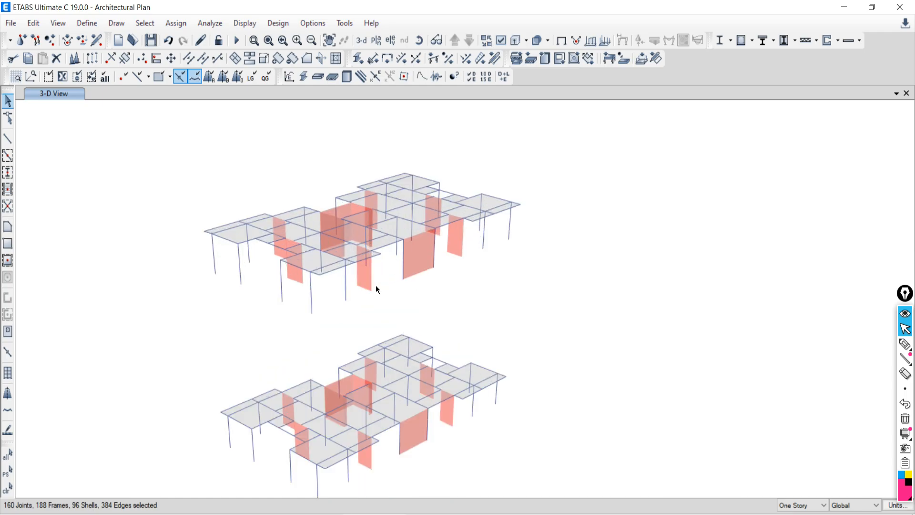
Step: Deselect the beams, braces, null lines and floors by object type and show only the objects still selected
left_click(145, 23)
mouse_move(191, 55)
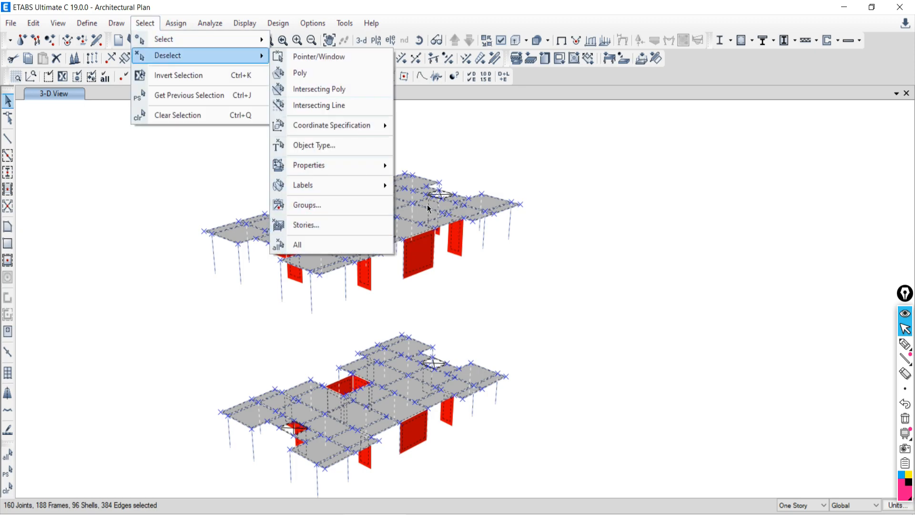
left_click(312, 146)
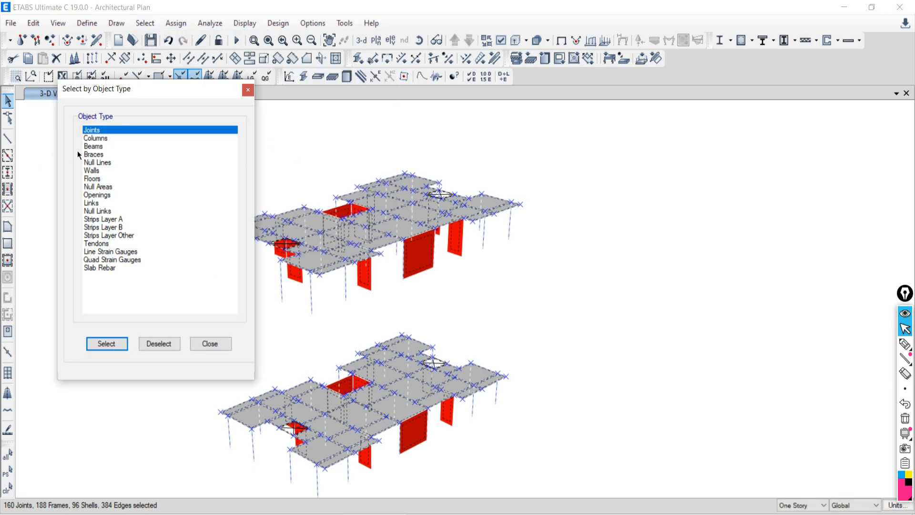
left_click(94, 138)
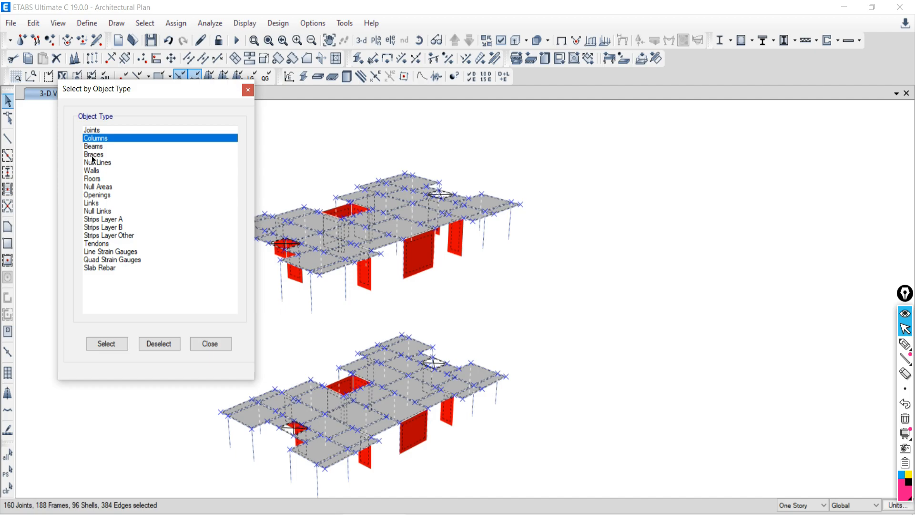
left_click(88, 171)
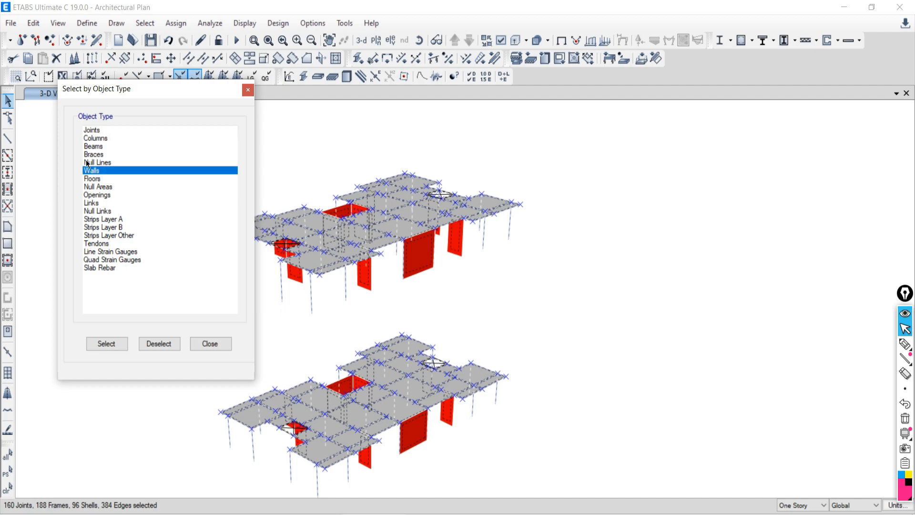
left_click(90, 148)
left_click(91, 156, "ctrl")
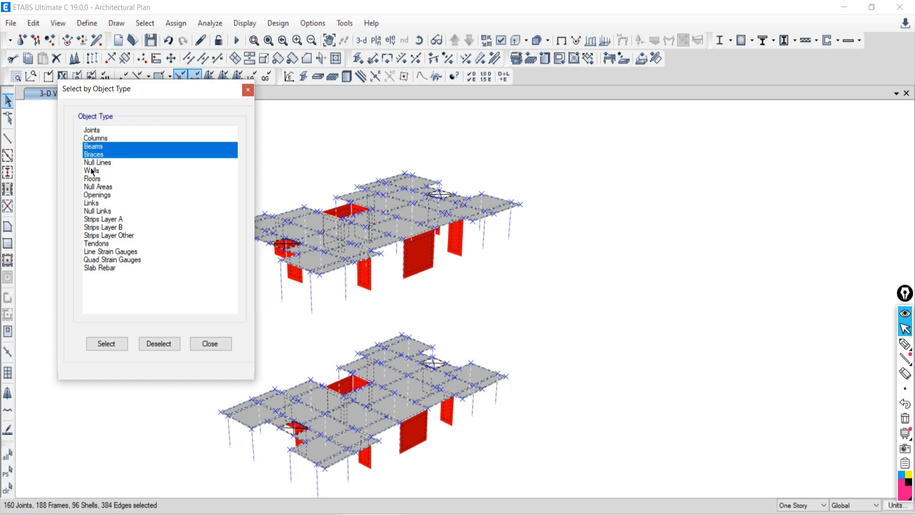
left_click(99, 163, "ctrl")
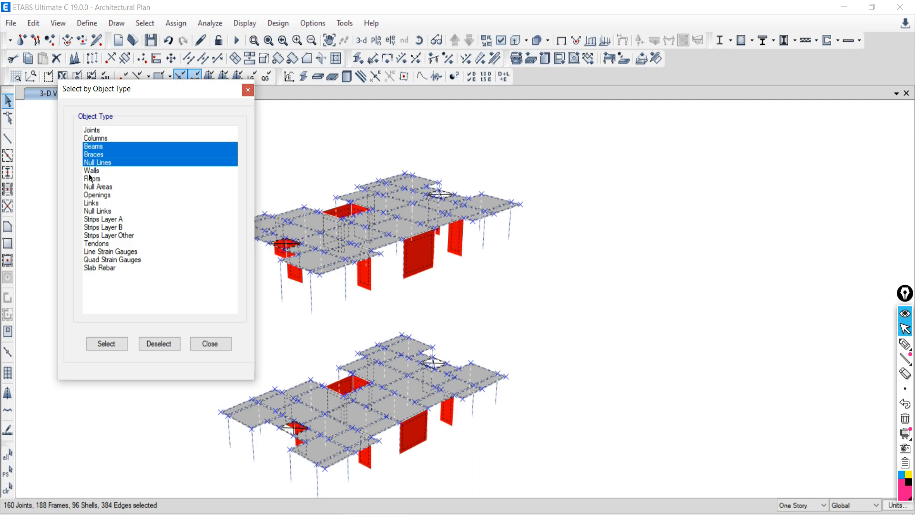
left_click(92, 179, "ctrl")
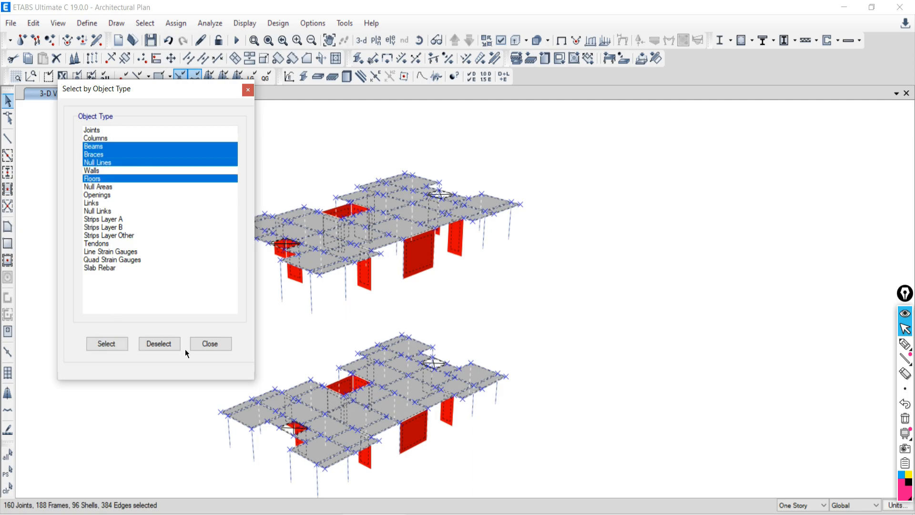
left_click(159, 344)
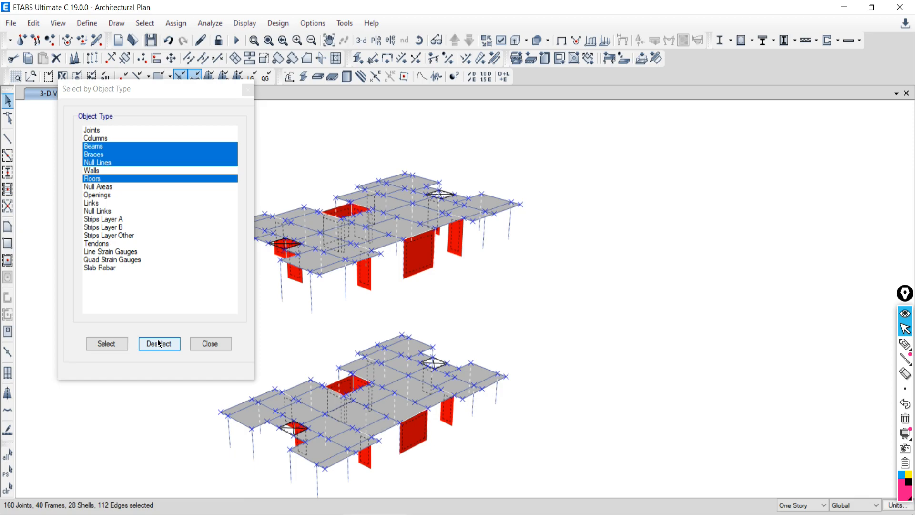
left_click(200, 342)
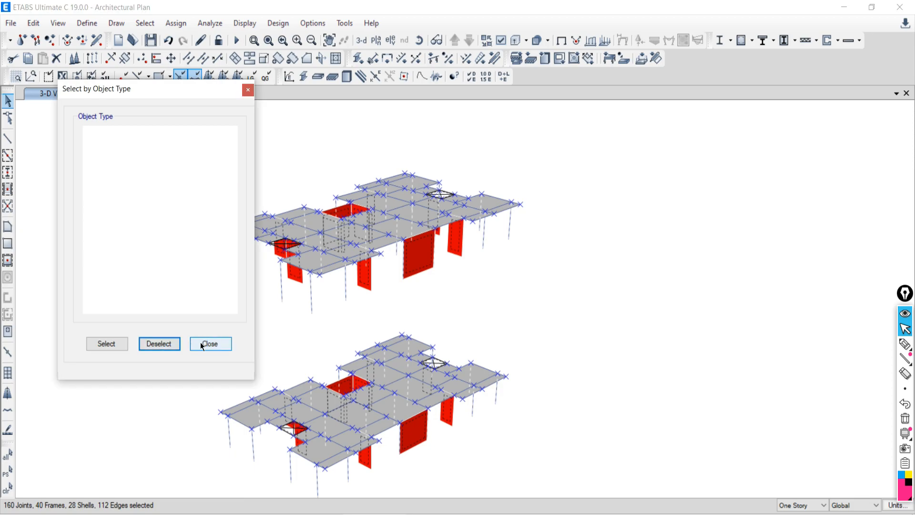
right_click(76, 147)
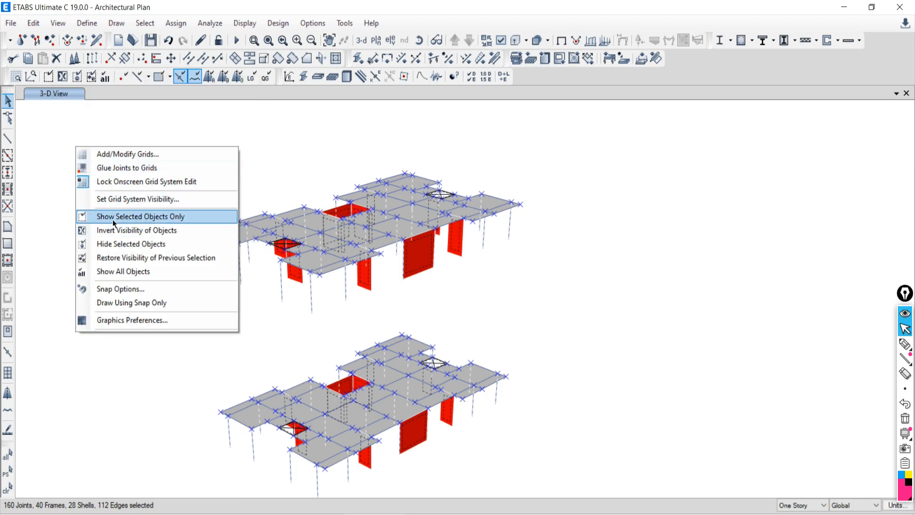
left_click(113, 218)
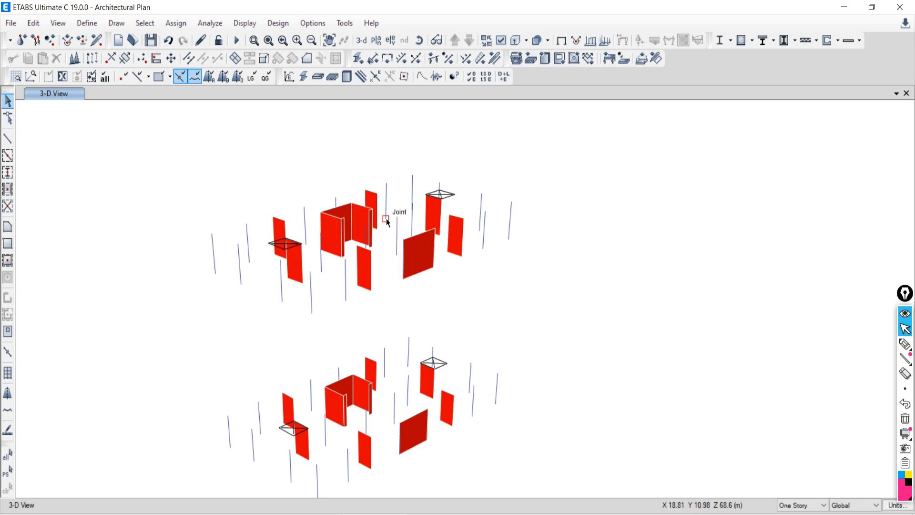
Step: Display the 22TH story plan view and show all objects again
left_click(376, 44)
left_click(405, 286)
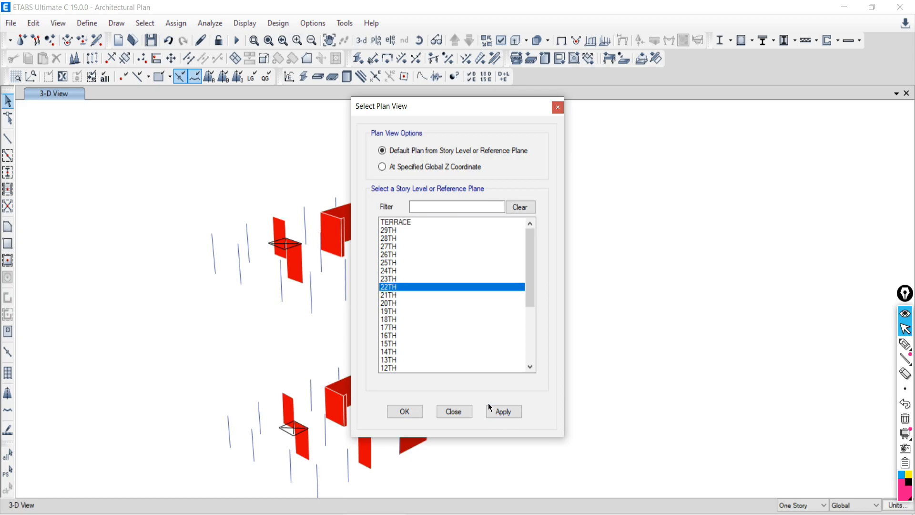
left_click(501, 411)
left_click(463, 411)
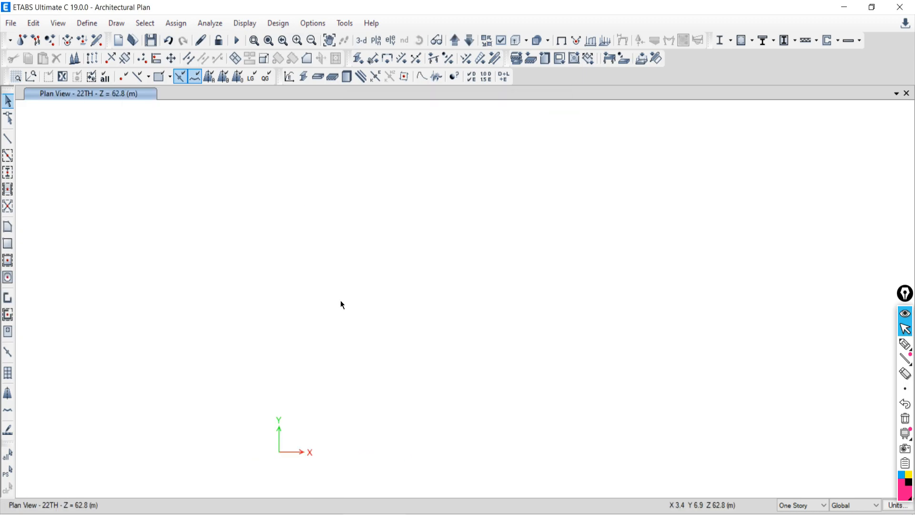
right_click(315, 265)
left_click(353, 388)
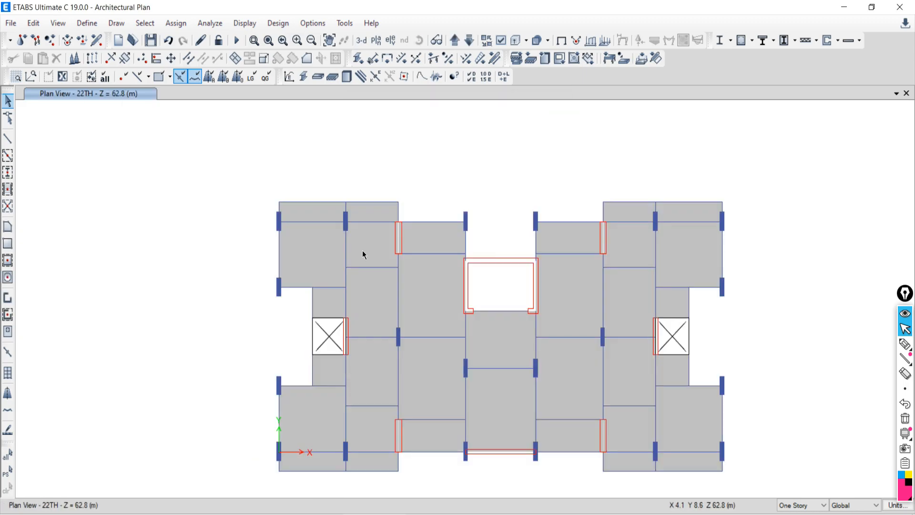
Step: Check which frame sections are defined in the model and close the list without changes
left_click(87, 23)
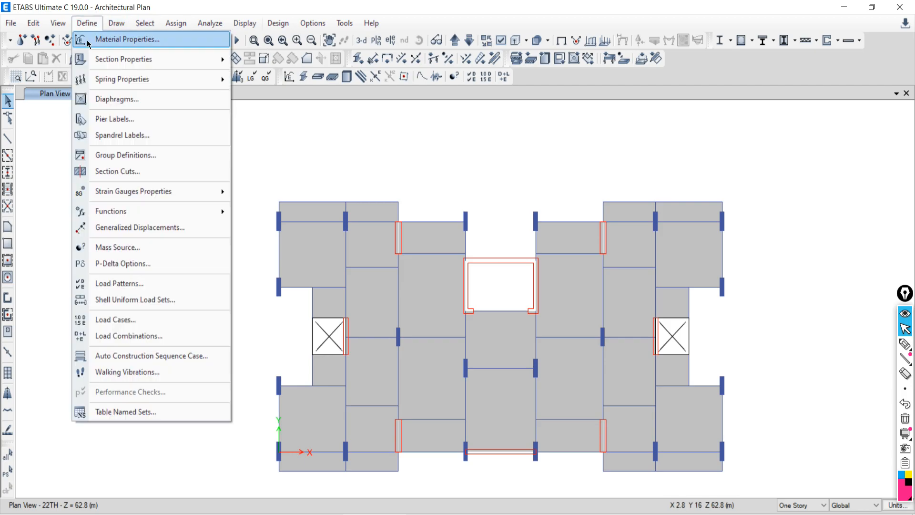
mouse_move(106, 60)
left_click(287, 60)
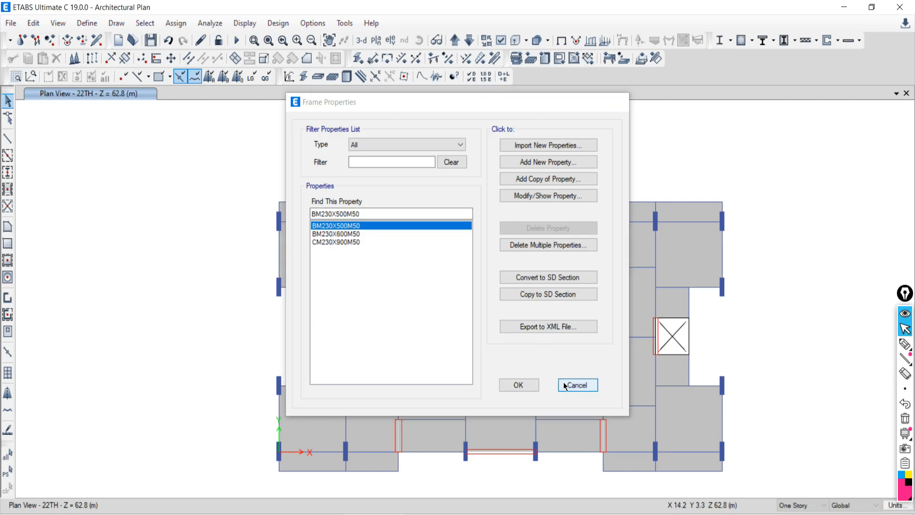
left_click(575, 385)
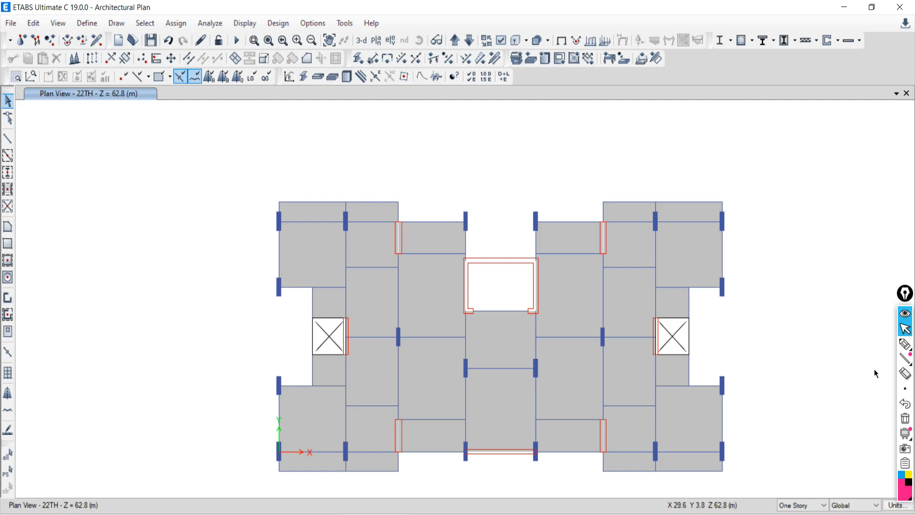
Step: Sketch a freehand frame with two columns beside the plan using the annotation pen, start a dimension note and clear the ink
left_click(905, 345)
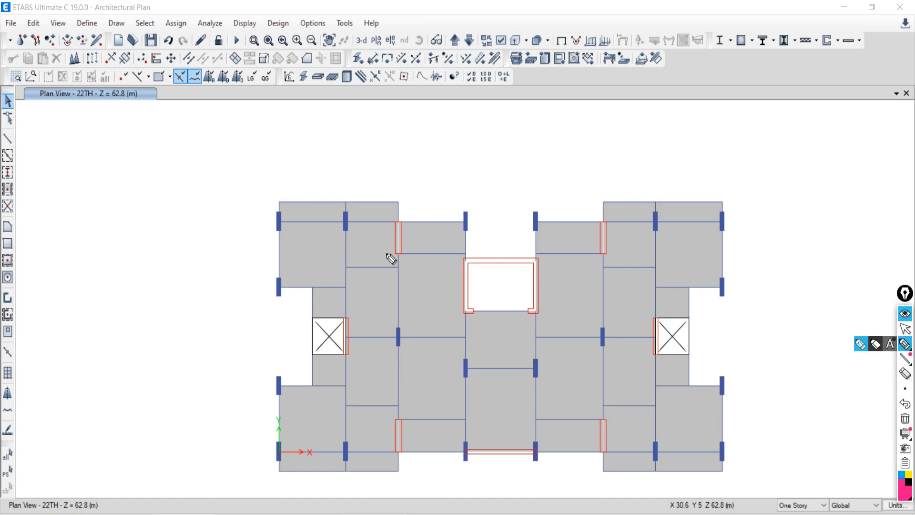
mouse_move(196, 114)
left_mouse_down()
mouse_move(71, 157)
mouse_move(142, 210)
left_mouse_up()
mouse_move(204, 111)
left_mouse_down()
mouse_move(265, 173)
mouse_move(137, 218)
mouse_move(130, 415)
left_mouse_up()
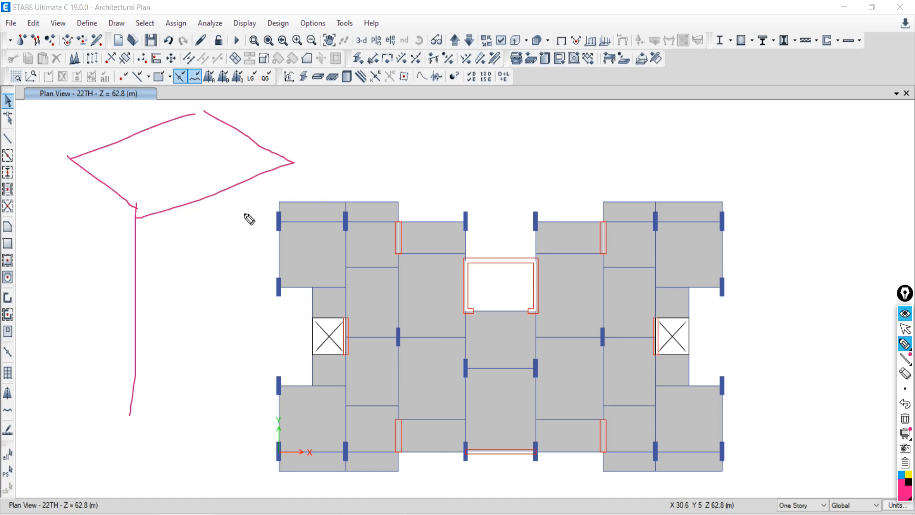
left_click_drag(295, 163, 296, 426)
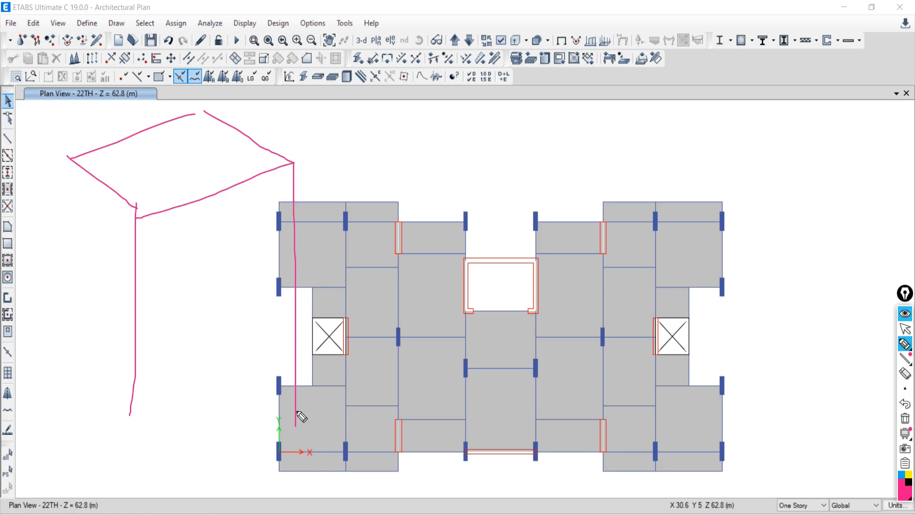
mouse_move(491, 147)
left_mouse_down()
mouse_move(488, 167)
mouse_move(518, 192)
left_mouse_up()
left_click_drag(543, 143, 537, 170)
left_click_drag(564, 133, 556, 159)
left_click_drag(537, 123, 557, 145)
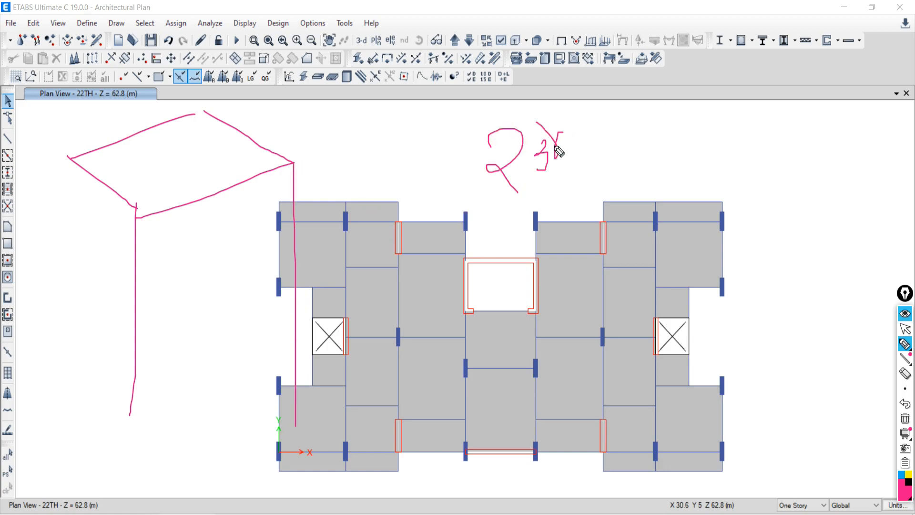
left_click(905, 418)
Step: Write the handwritten note "BM 230 X 500" above the plan and underline the size
mouse_move(439, 130)
left_mouse_down()
mouse_move(453, 131)
mouse_move(465, 162)
left_mouse_up()
left_click_drag(477, 130, 480, 165)
mouse_move(507, 130)
left_mouse_down()
mouse_move(512, 143)
mouse_move(505, 130)
left_mouse_up()
mouse_move(543, 129)
left_mouse_down()
mouse_move(528, 160)
mouse_move(578, 160)
mouse_move(568, 161)
left_mouse_up()
mouse_move(571, 127)
left_mouse_down()
mouse_move(584, 126)
mouse_move(628, 163)
mouse_move(621, 131)
left_mouse_up()
mouse_move(364, 131)
left_mouse_down()
mouse_move(371, 149)
mouse_move(359, 176)
mouse_move(404, 154)
mouse_move(411, 163)
left_mouse_up()
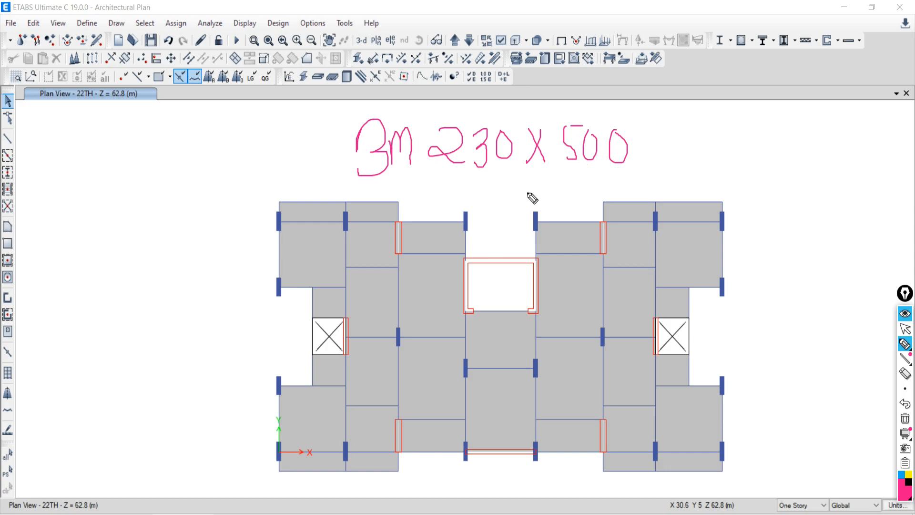
left_click_drag(436, 180, 647, 180)
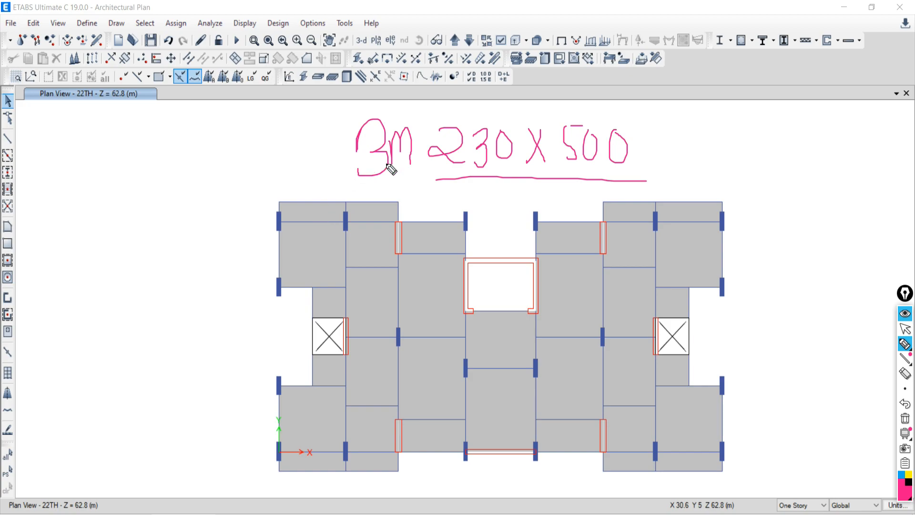
Step: Mark the upper and lower beams of the plan's first bay and write the note "230x600" above the plan
left_click_drag(315, 204, 328, 171)
mouse_move(308, 470)
left_mouse_down()
mouse_move(321, 474)
mouse_move(327, 465)
left_mouse_up()
mouse_move(721, 117)
left_mouse_down()
mouse_move(755, 151)
mouse_move(757, 167)
left_mouse_up()
mouse_move(768, 121)
left_mouse_down()
mouse_move(774, 155)
mouse_move(808, 141)
mouse_move(829, 152)
mouse_move(844, 121)
mouse_move(841, 152)
mouse_move(860, 125)
mouse_move(878, 121)
left_mouse_up()
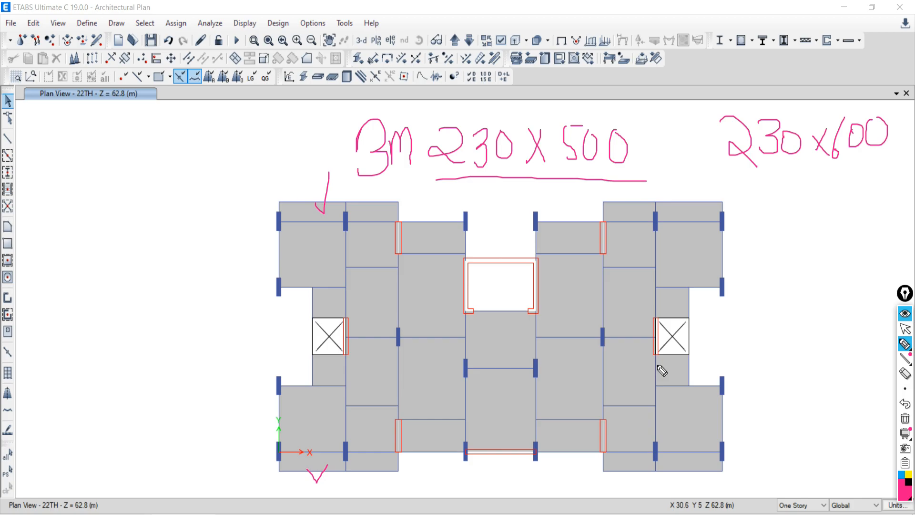
Step: Write and underline the note "230x700" beside the plan, then clear all ink and return to the normal pointer
left_click_drag(746, 276, 777, 325)
mouse_move(785, 274)
left_mouse_down()
mouse_move(793, 296)
mouse_move(778, 309)
left_mouse_up()
left_click_drag(823, 282, 851, 308)
mouse_move(850, 273)
left_mouse_down()
mouse_move(842, 310)
mouse_move(861, 319)
mouse_move(880, 287)
mouse_move(894, 286)
left_mouse_up()
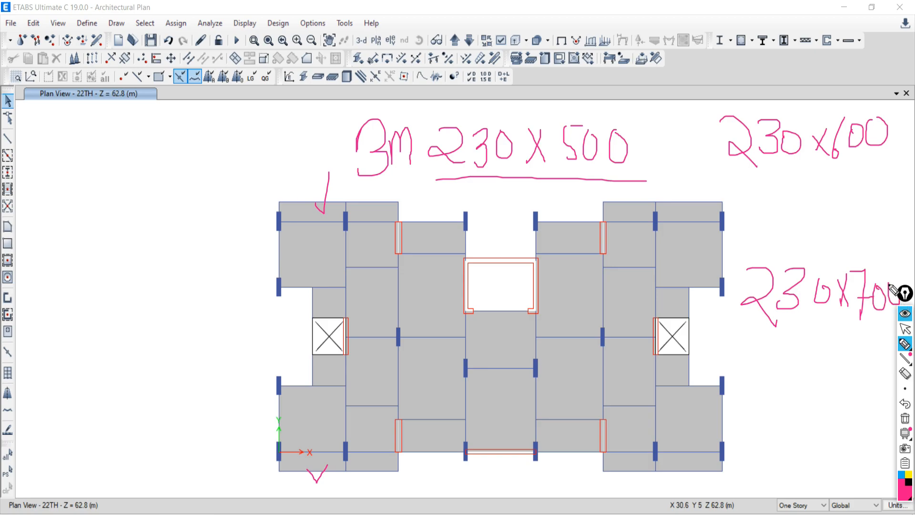
left_click_drag(733, 342, 888, 315)
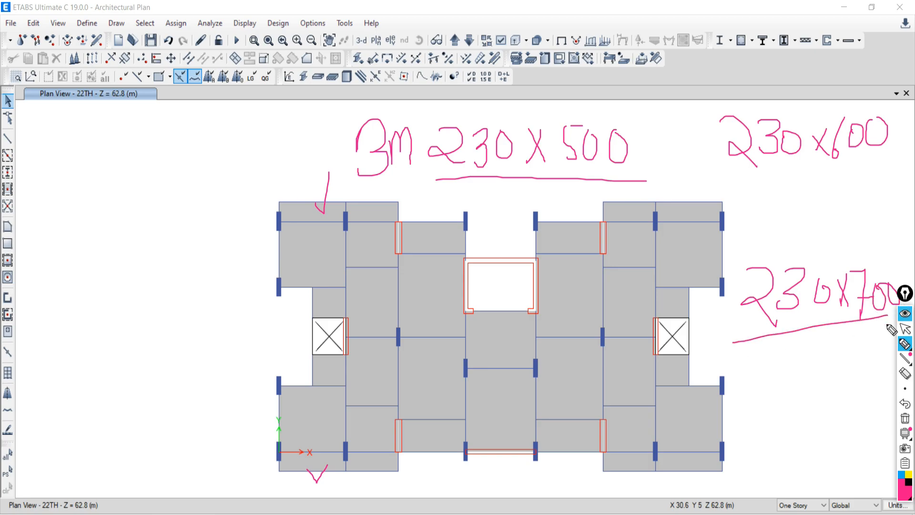
left_click(905, 418)
left_click(904, 330)
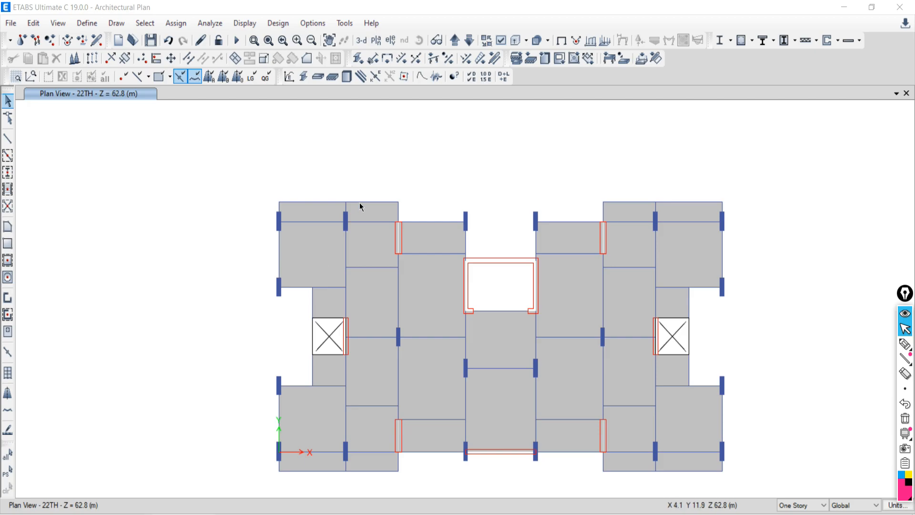
Step: Review the BM230X600M50 entry among the defined frame sections and cancel the dialog
left_click(87, 22)
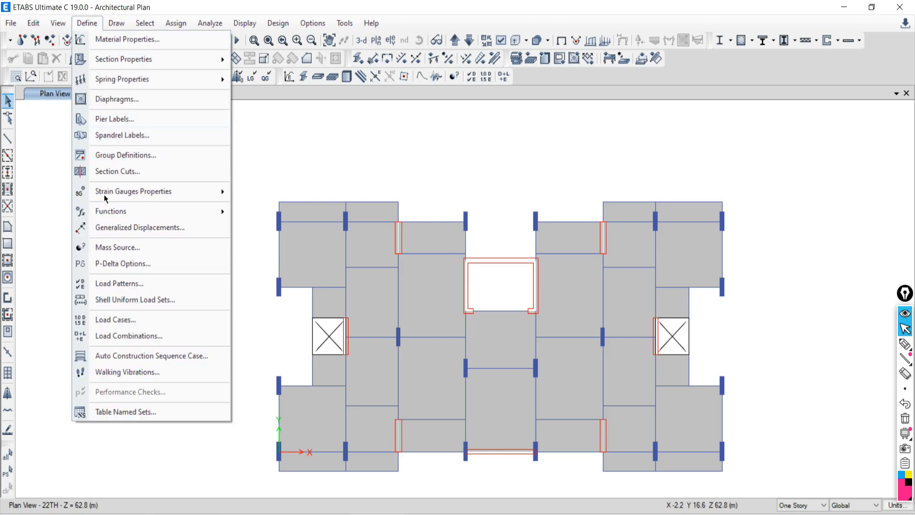
mouse_move(117, 60)
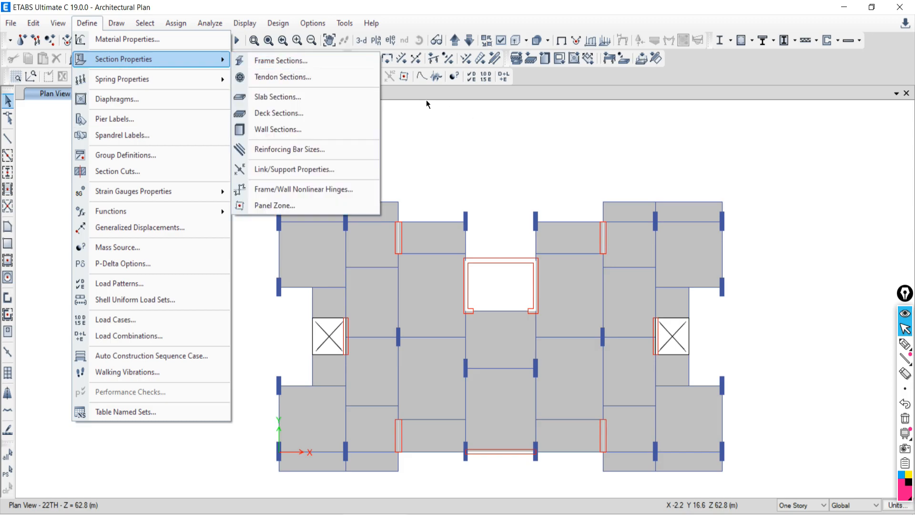
left_click(281, 60)
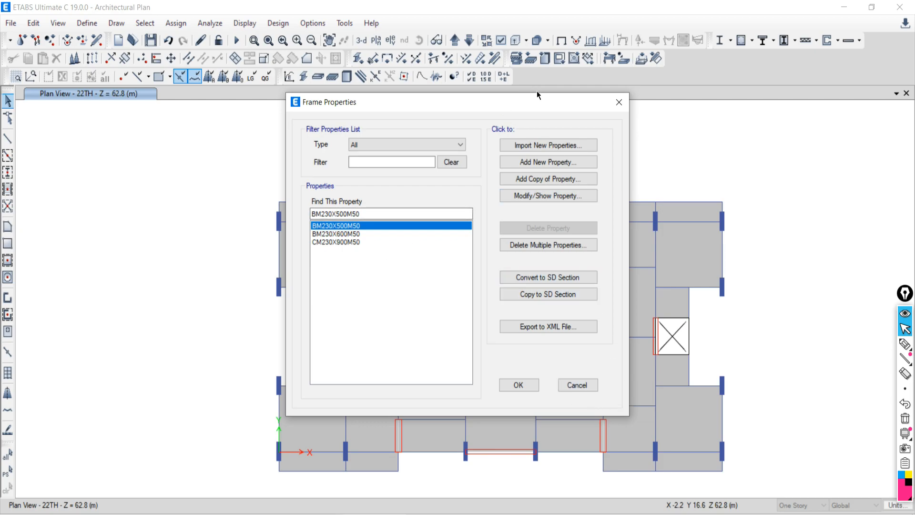
left_click_drag(528, 106, 381, 61)
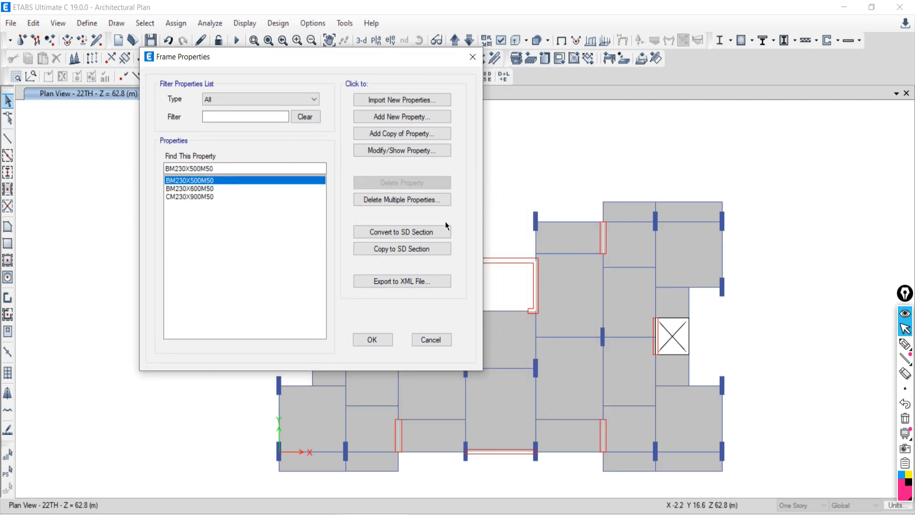
left_click(193, 189)
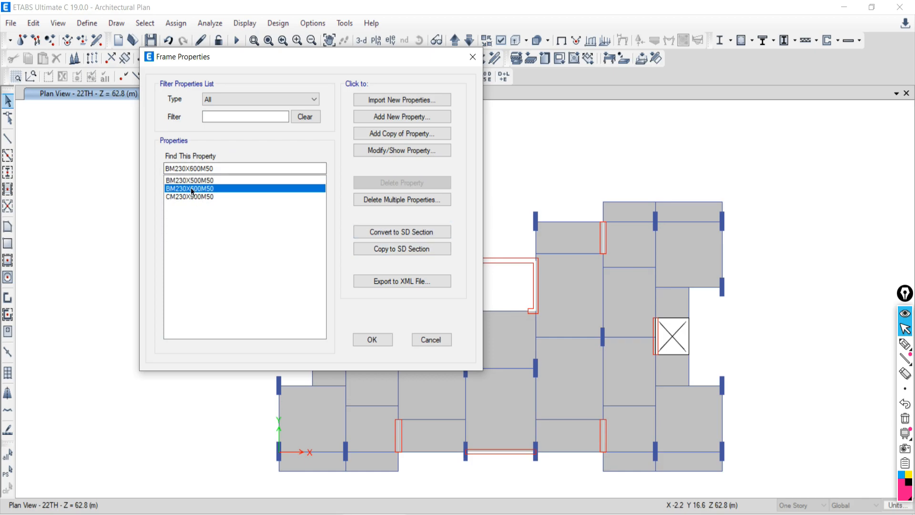
left_click(427, 343)
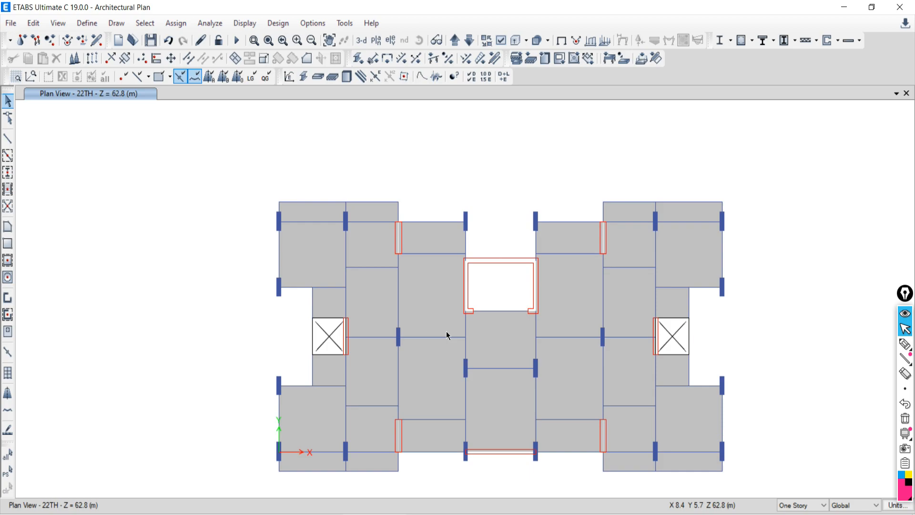
Step: Examine the options for selecting by material property, highlight M50 and close the dialog without selecting
left_click(145, 23)
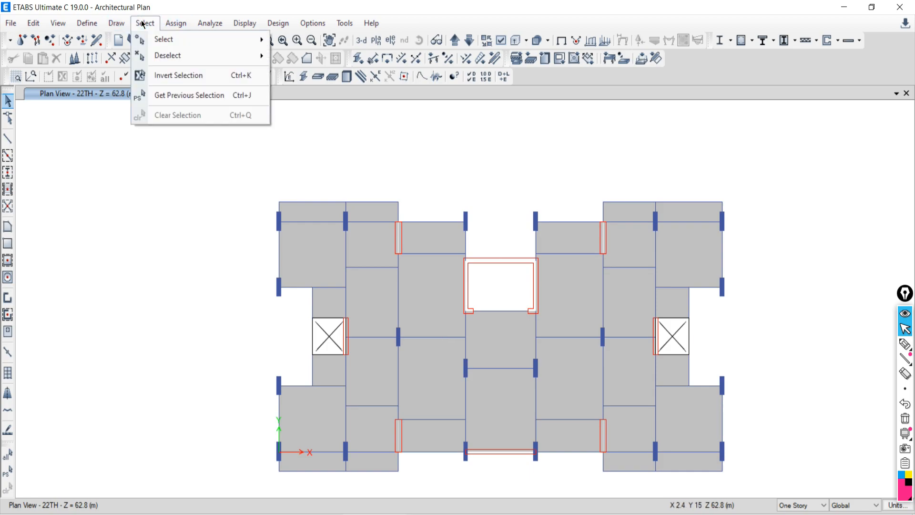
mouse_move(149, 40)
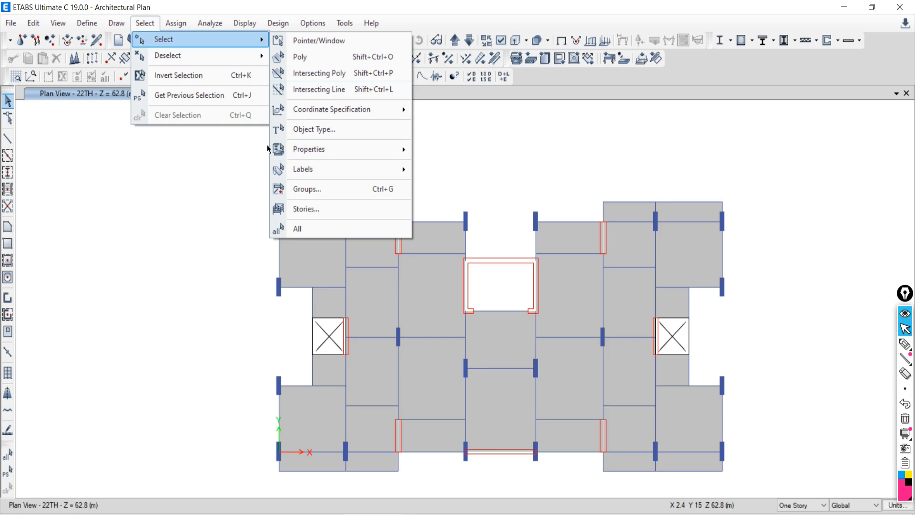
mouse_move(317, 149)
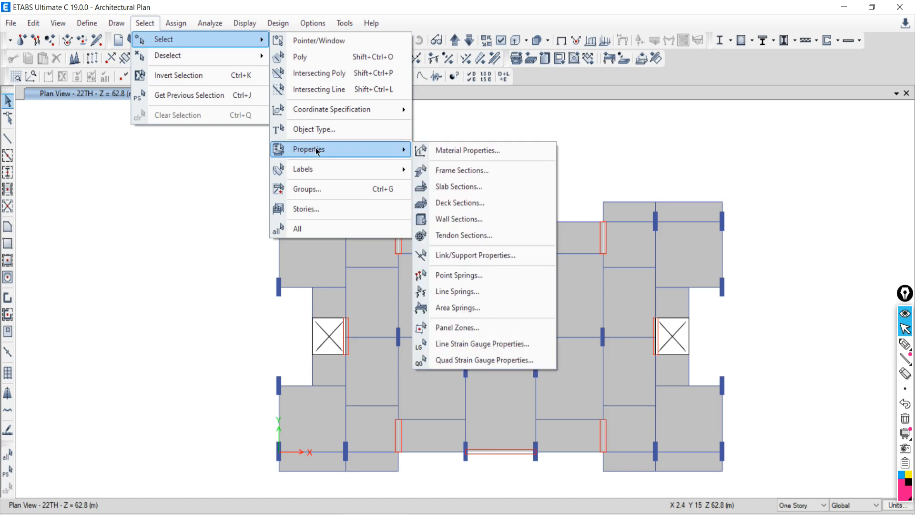
left_click(465, 151)
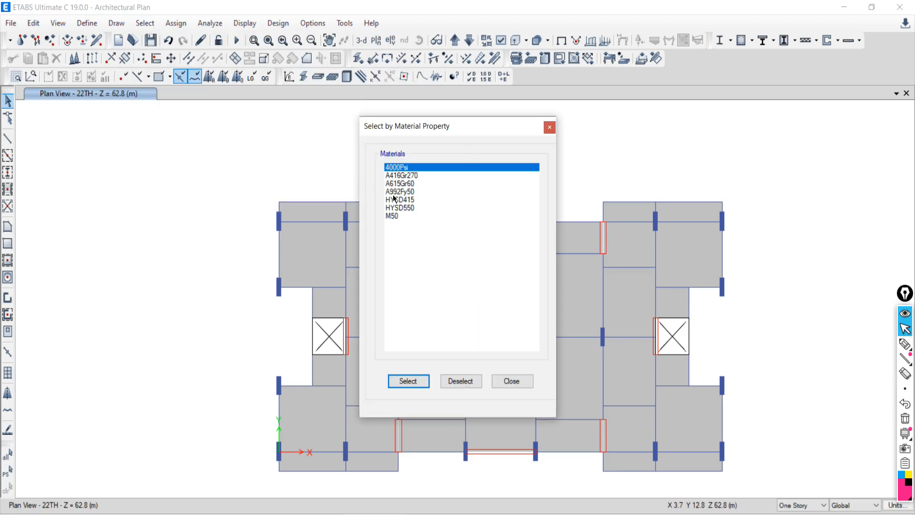
left_click_drag(430, 127, 171, 81)
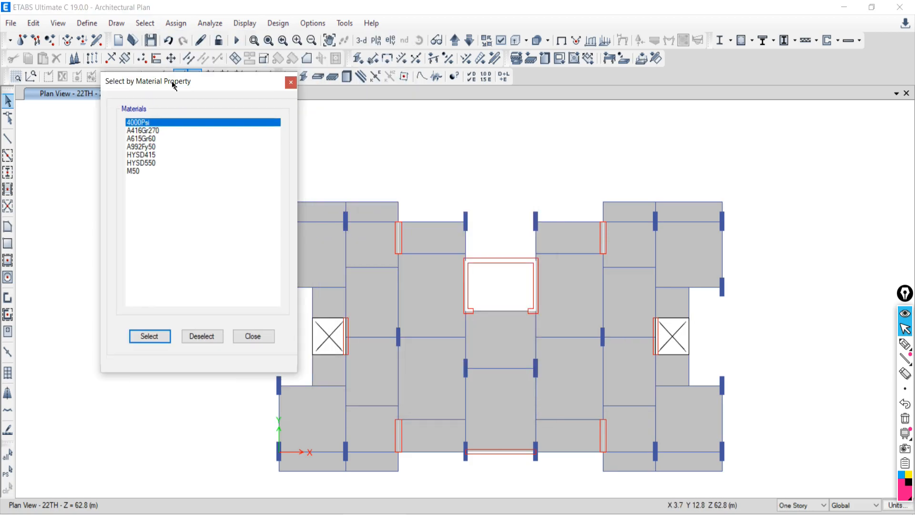
left_click(133, 170)
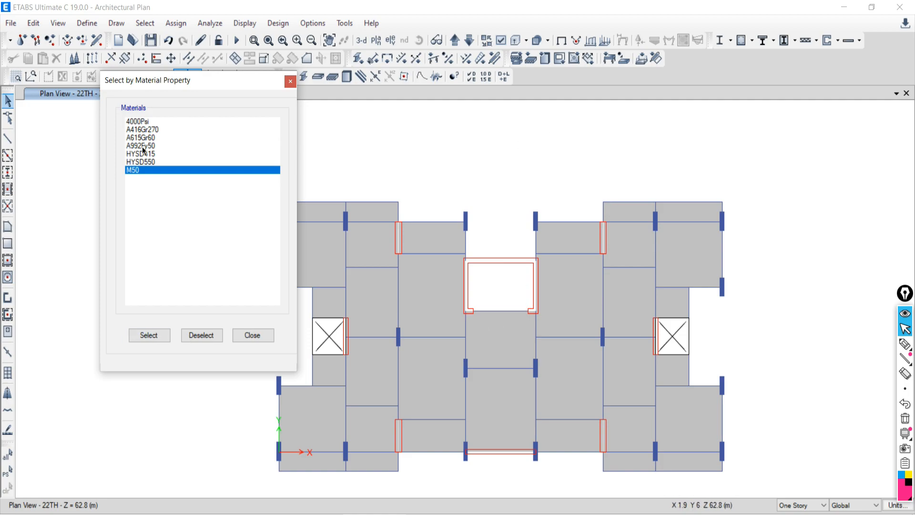
left_click(251, 334)
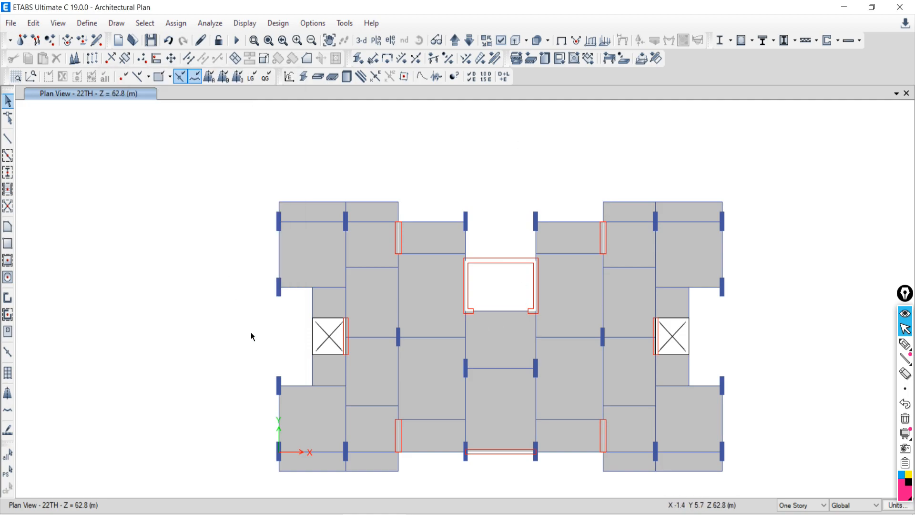
Step: Select all frames with the BM230X600M50 section by frame property and move the dialog clear of the plan
mouse_move(163, 45)
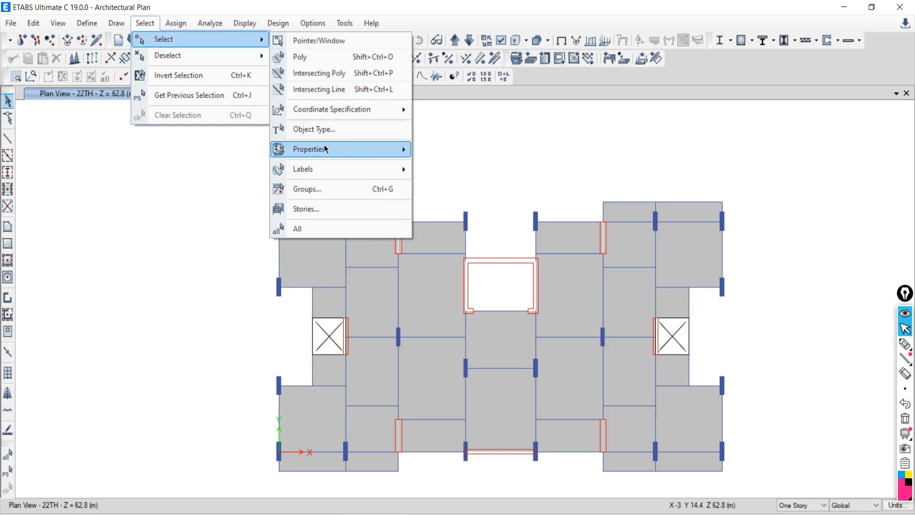
mouse_move(292, 154)
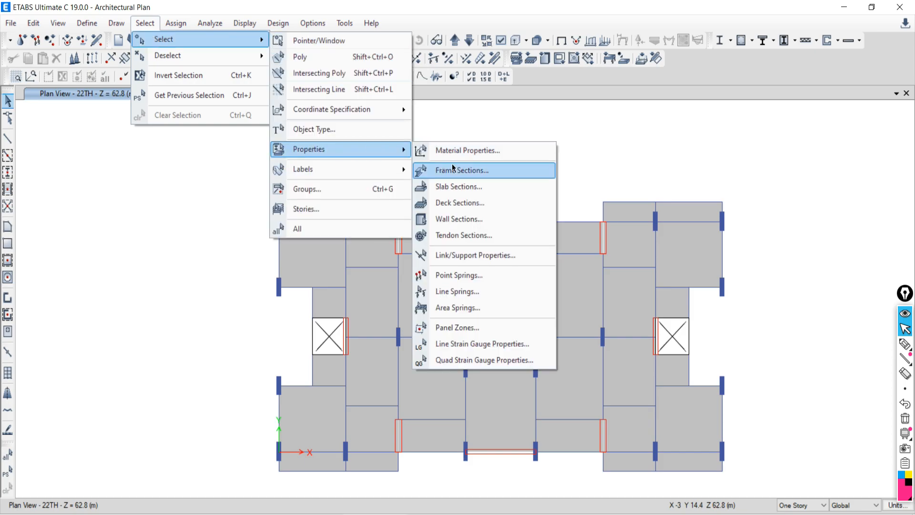
left_click(467, 176)
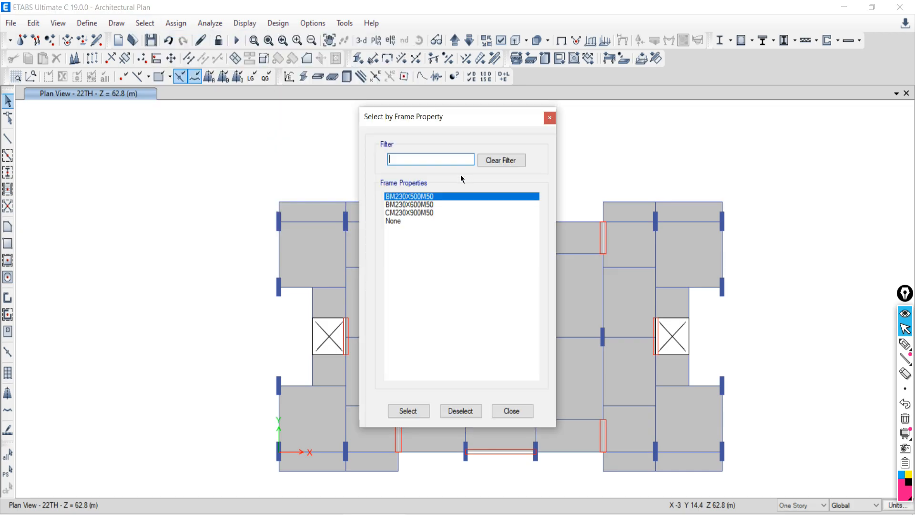
left_click(404, 205)
left_click(409, 412)
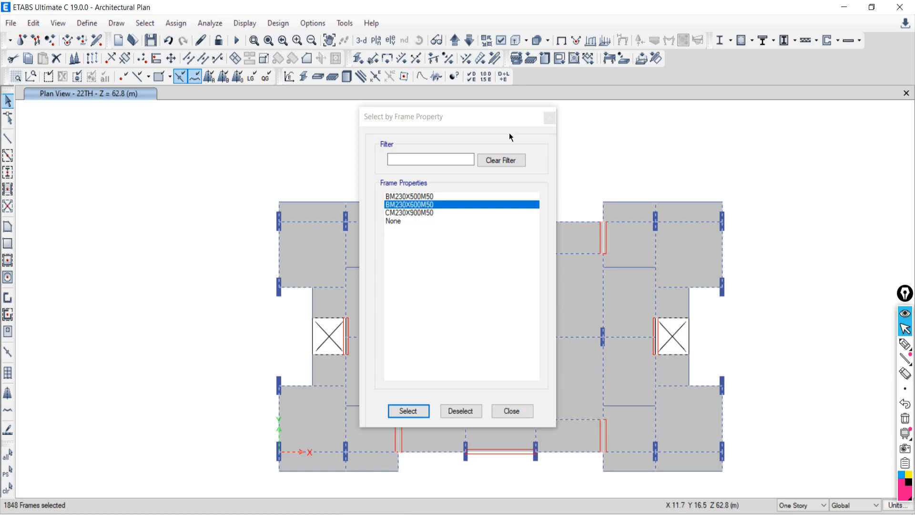
left_click_drag(427, 113, 87, 7)
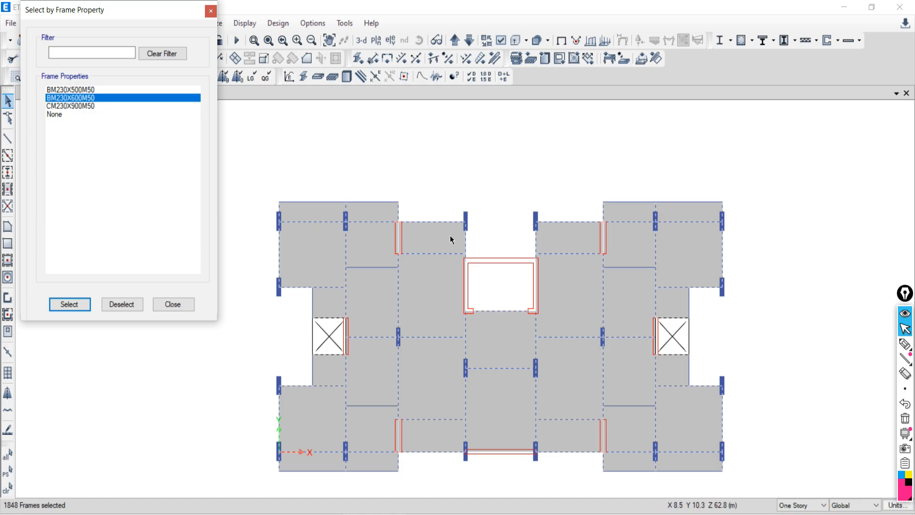
Step: Switch to the 3-D view and show only the selected BM230X600M50 beams
left_click(368, 41)
left_click(364, 40)
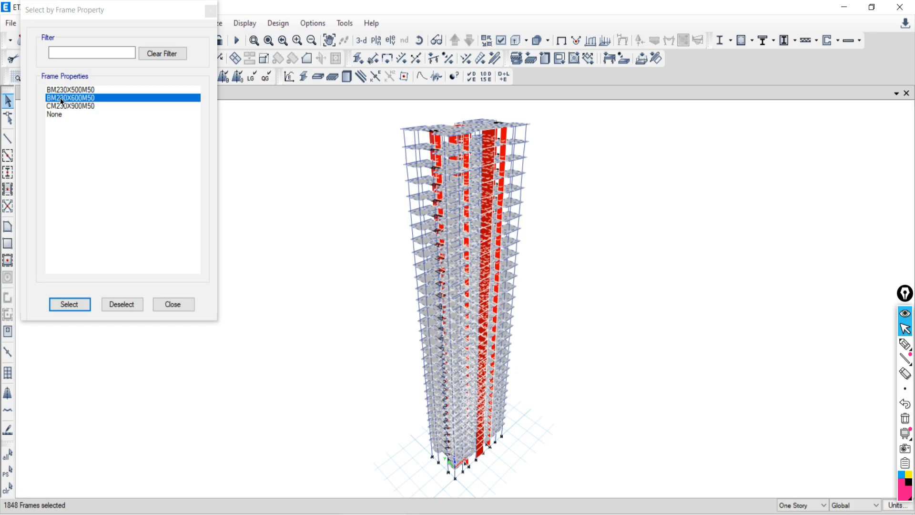
right_click(336, 182)
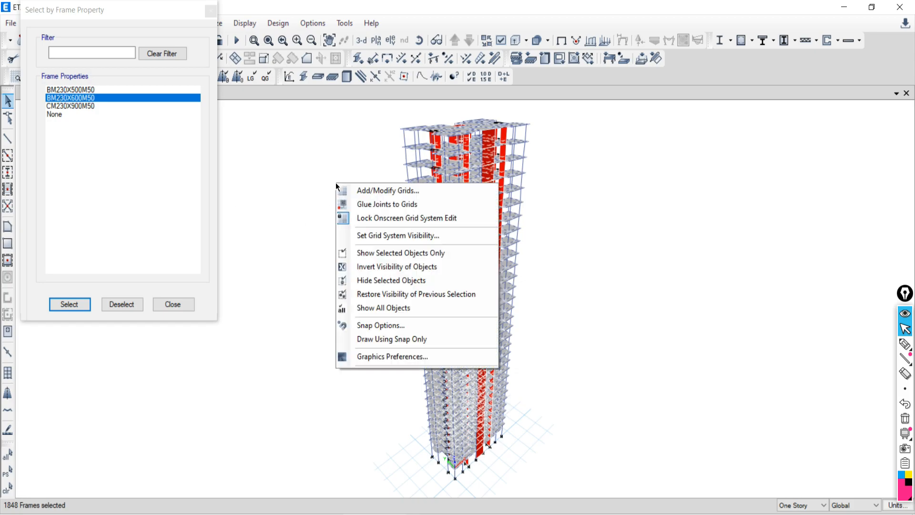
left_click(364, 253)
Step: Open the 20TH story plan view, show all objects and close the frame property selection dialog
left_click(376, 41)
left_click(424, 303)
left_click(501, 411)
left_click(453, 411)
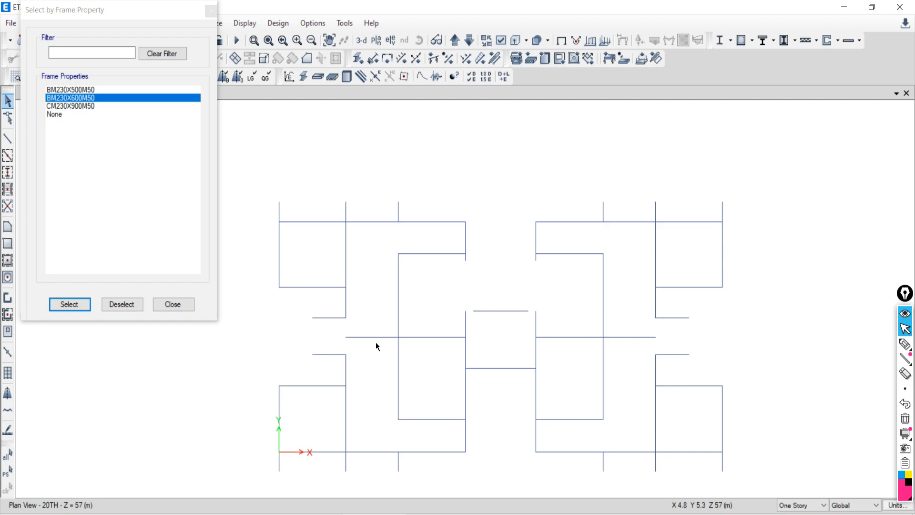
right_click(267, 135)
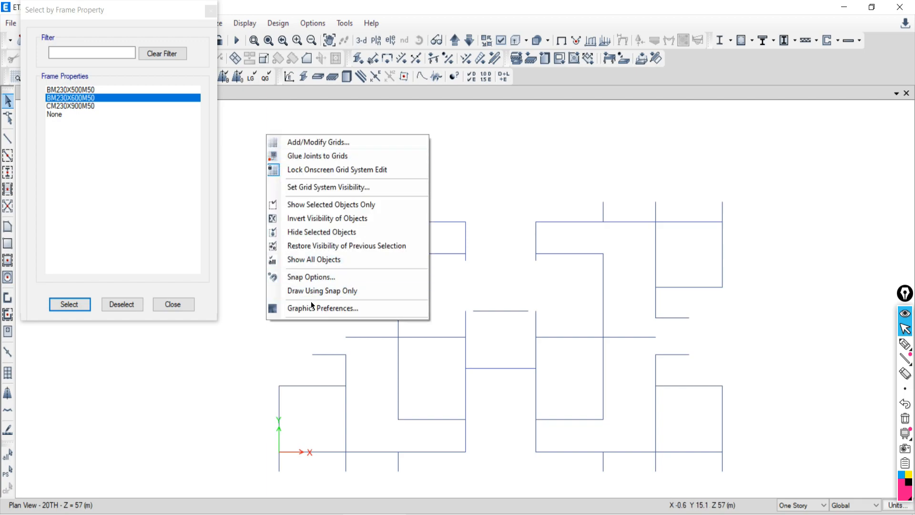
left_click(315, 260)
left_click(154, 308)
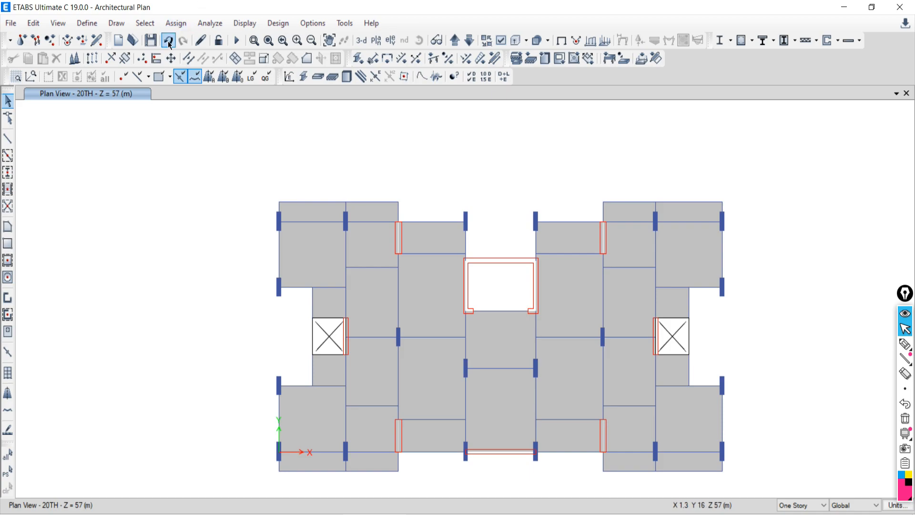
Step: Select all frames with the BM230X500M50 section by frame property and close the dialog
left_click(145, 23)
mouse_move(259, 39)
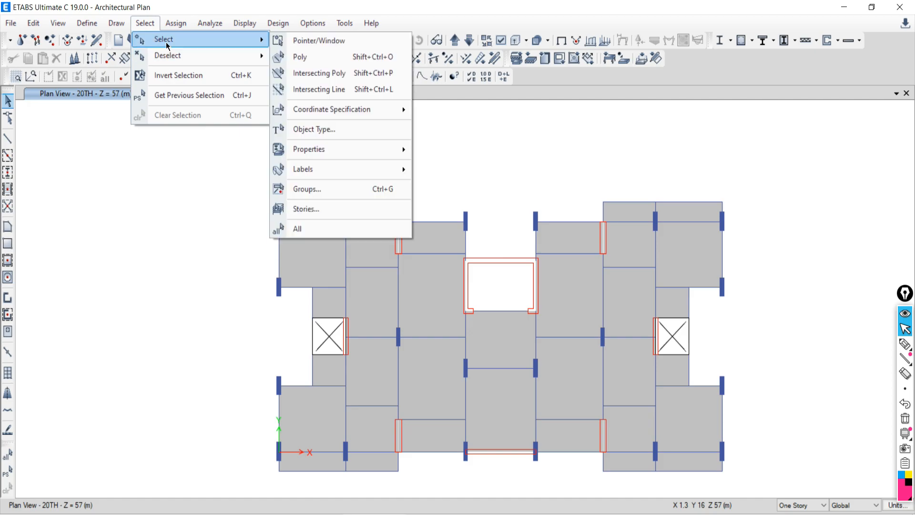
mouse_move(309, 152)
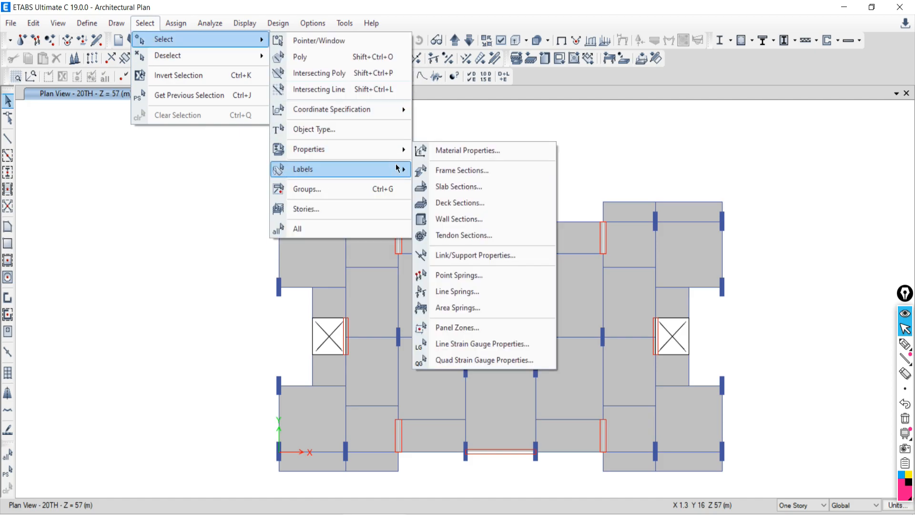
left_click(442, 172)
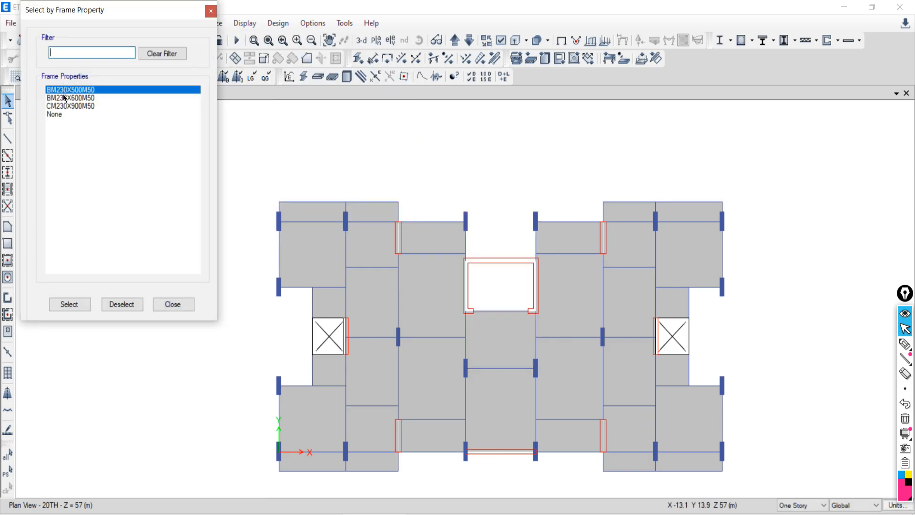
left_click(82, 305)
left_click(174, 304)
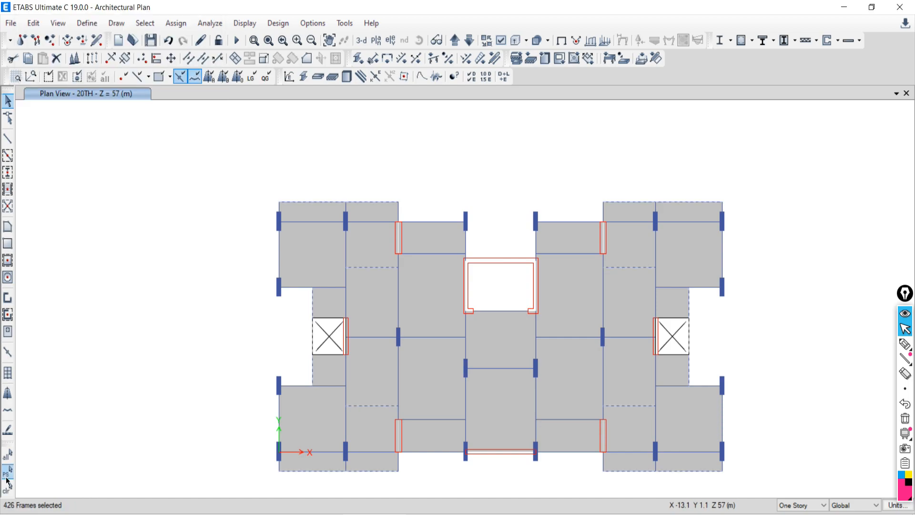
Step: Isolate the selected BM230X500M50 beams in the plan, and restore the visibility of all objects
right_click(103, 210)
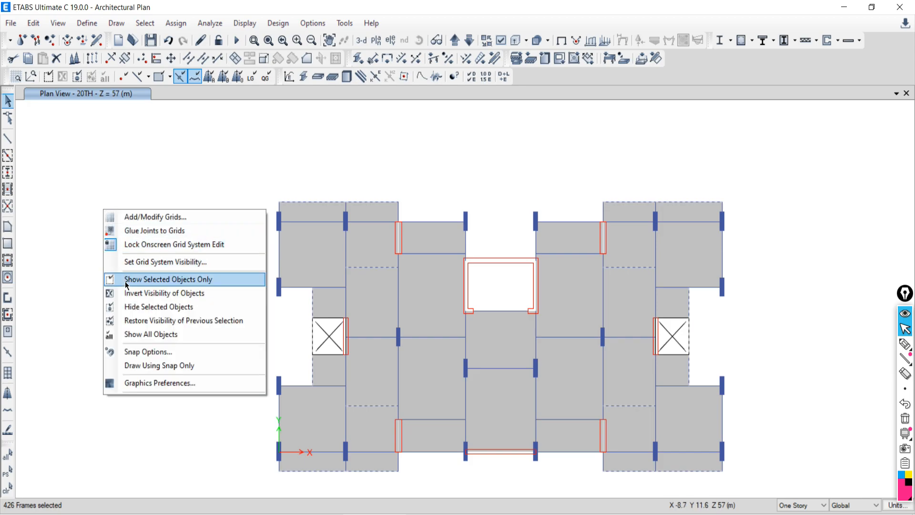
left_click(124, 281)
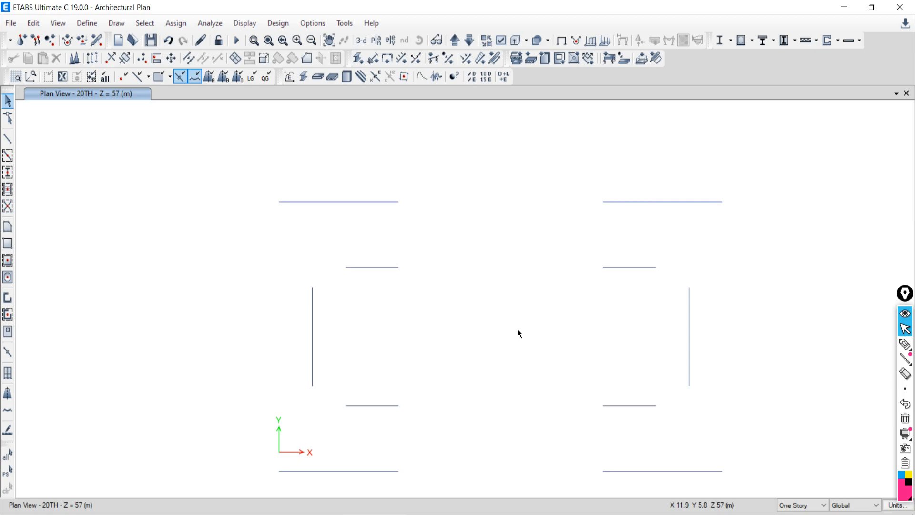
right_click(100, 143)
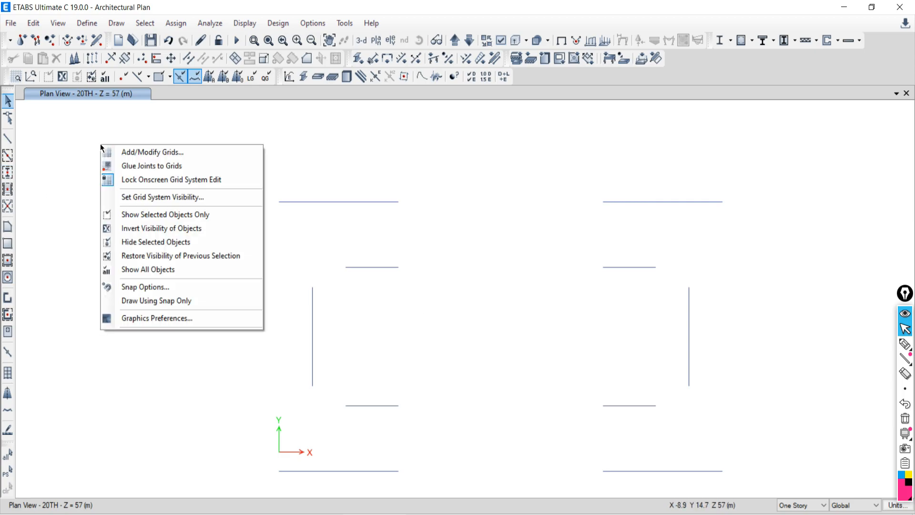
left_click(136, 272)
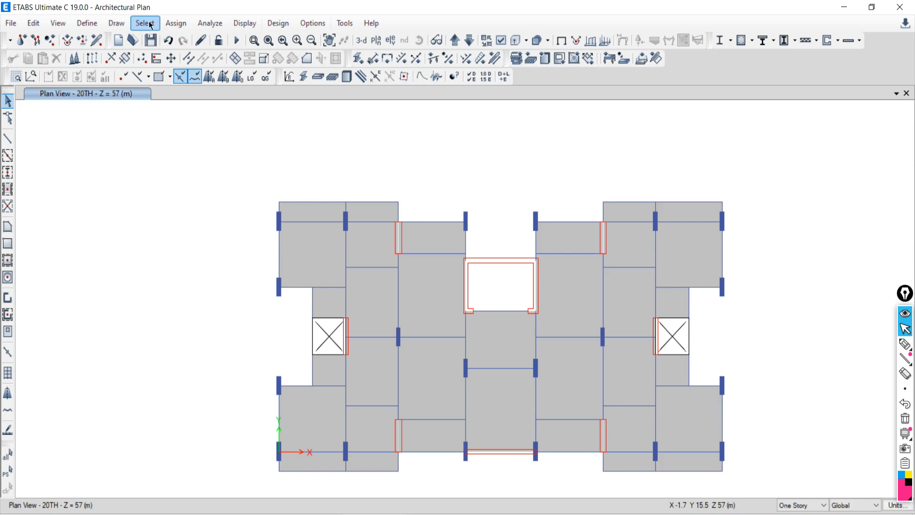
Step: Display the frame labels on the 20TH story plan through the view options for object assignments
left_click(142, 28)
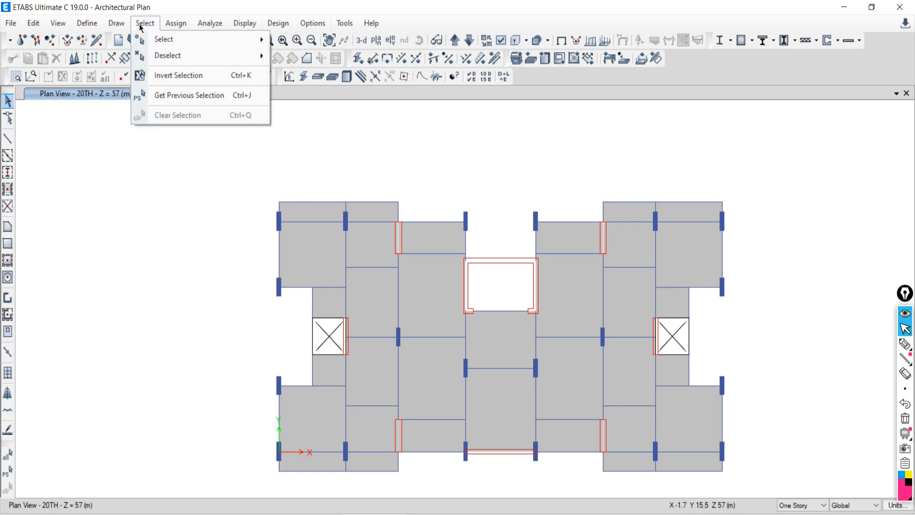
mouse_move(167, 40)
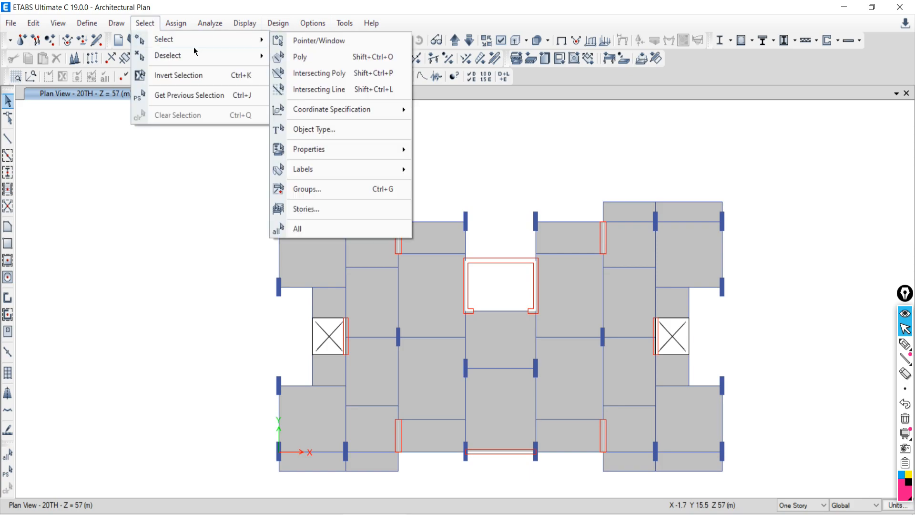
left_click(501, 41)
left_click(501, 41)
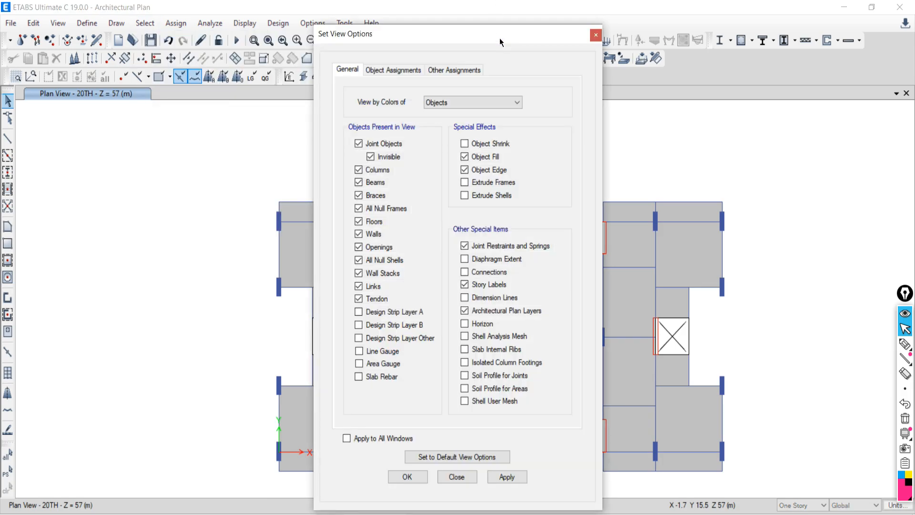
left_click(388, 71)
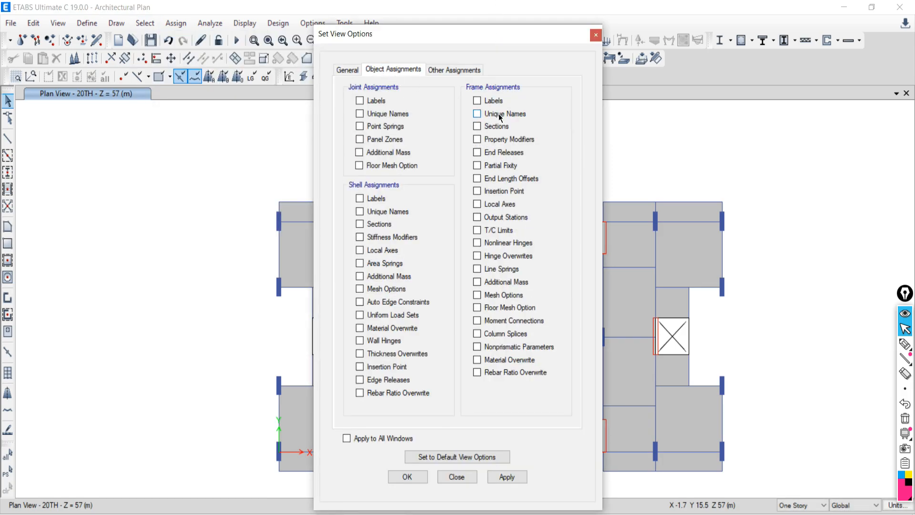
left_click(478, 101)
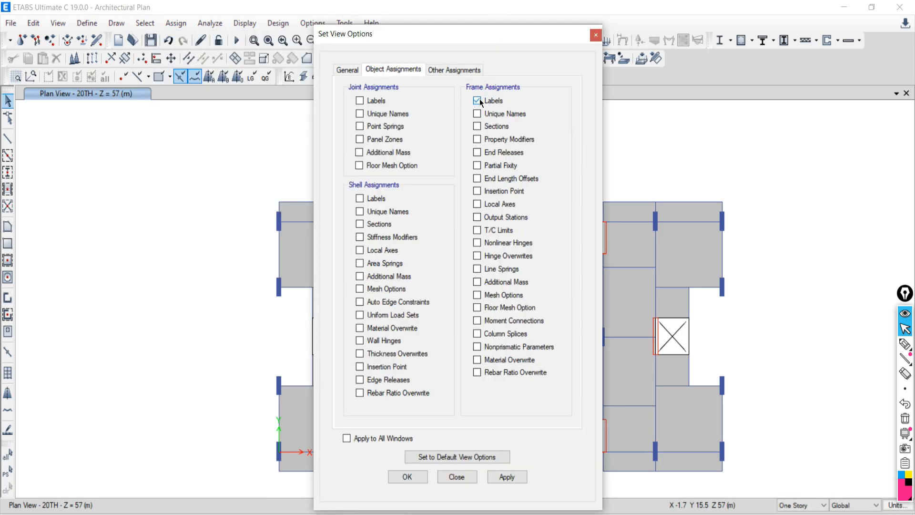
left_click(507, 477)
left_click(474, 476)
middle_click_drag(453, 388, 307, 277)
middle_click_drag(289, 209, 272, 282)
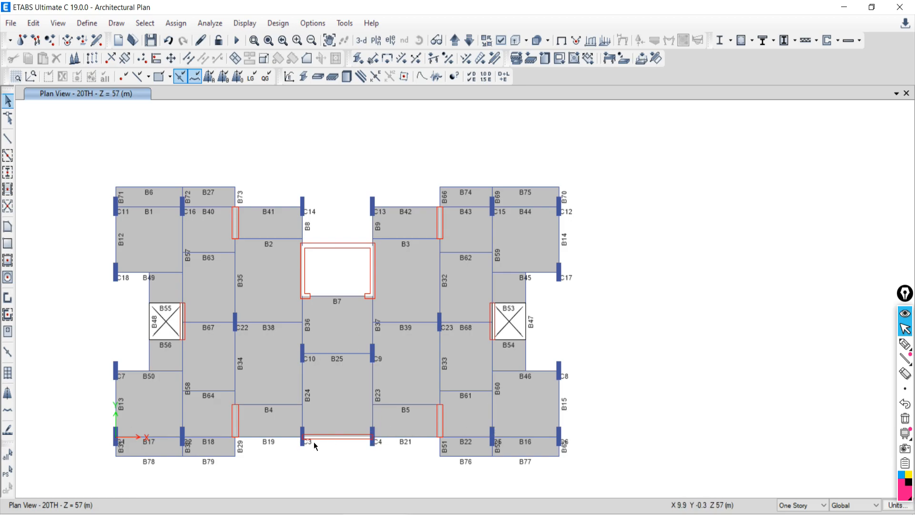
scroll(321, 446, "down", 5)
scroll(315, 458, "up", 5)
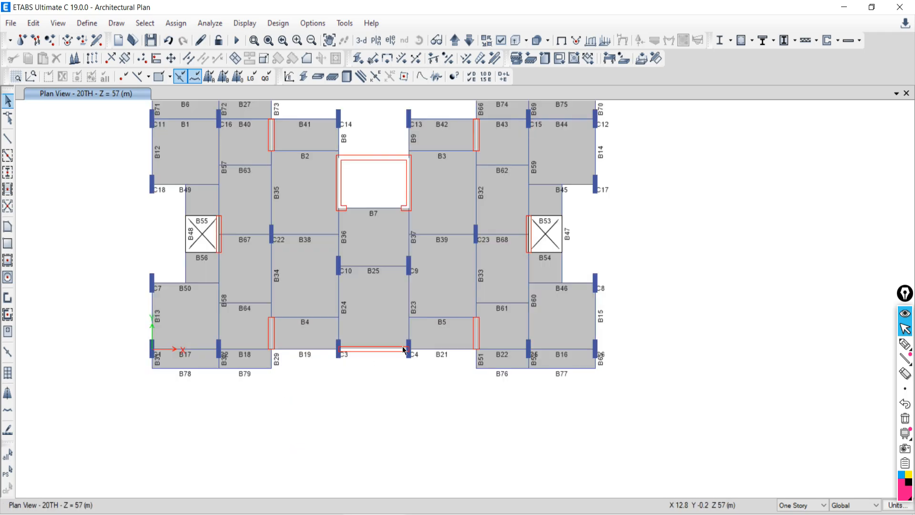
middle_click_drag(320, 157, 313, 191)
left_click(312, 23)
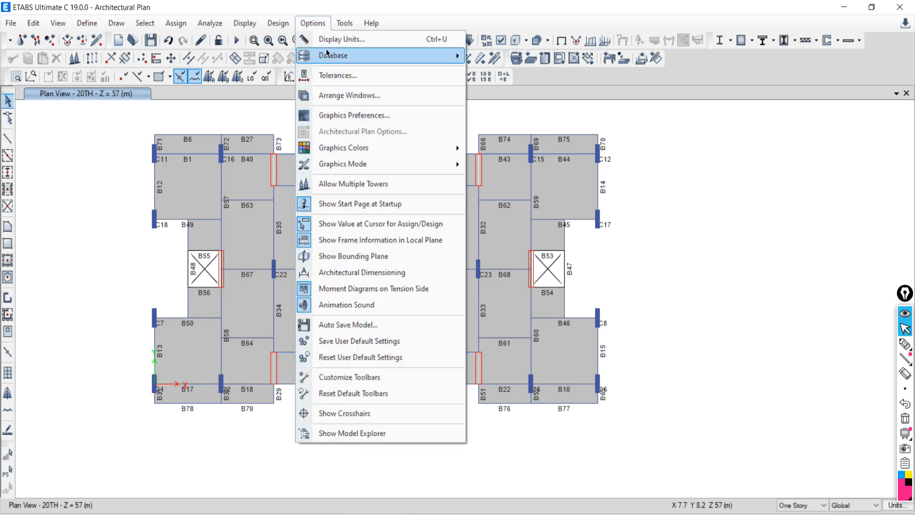
left_click(321, 77)
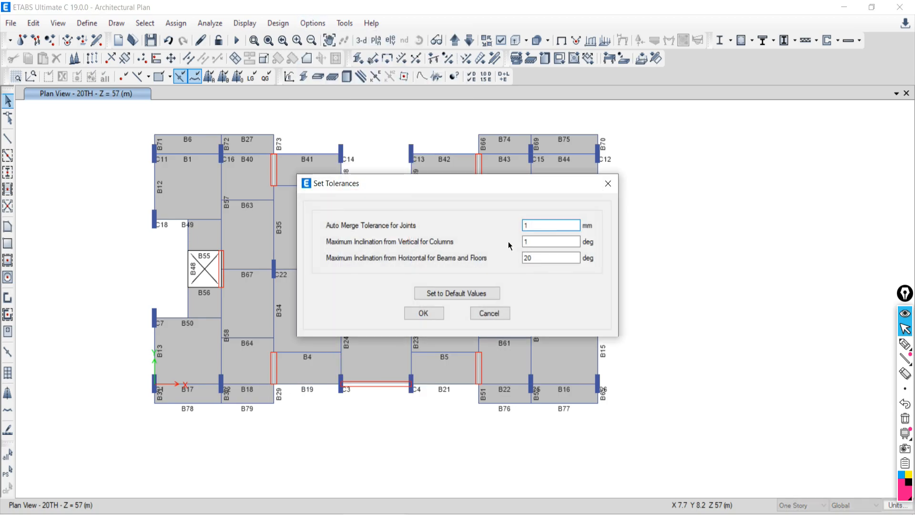
left_click(482, 313)
Step: Set the maximum graphic font size to 8 points in the graphics preferences
left_click(312, 23)
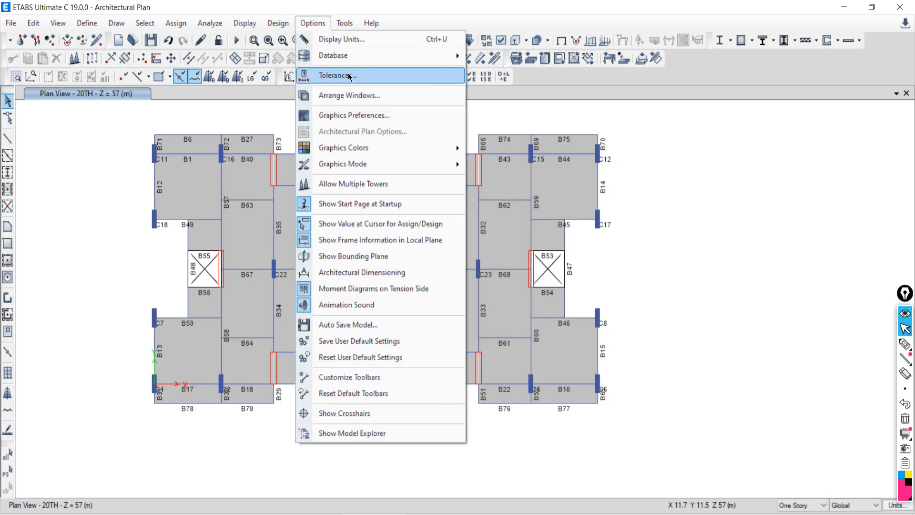
left_click(329, 116)
key("Tab")
type("8")
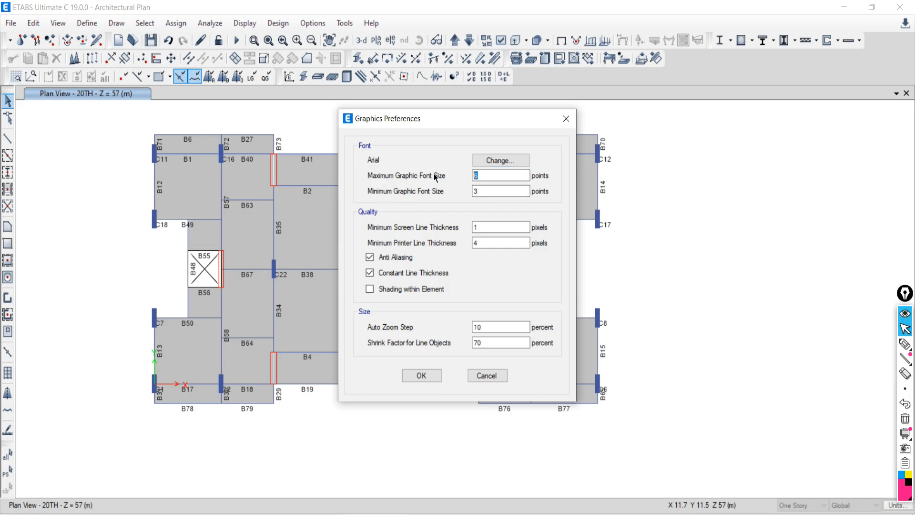
left_click(422, 375)
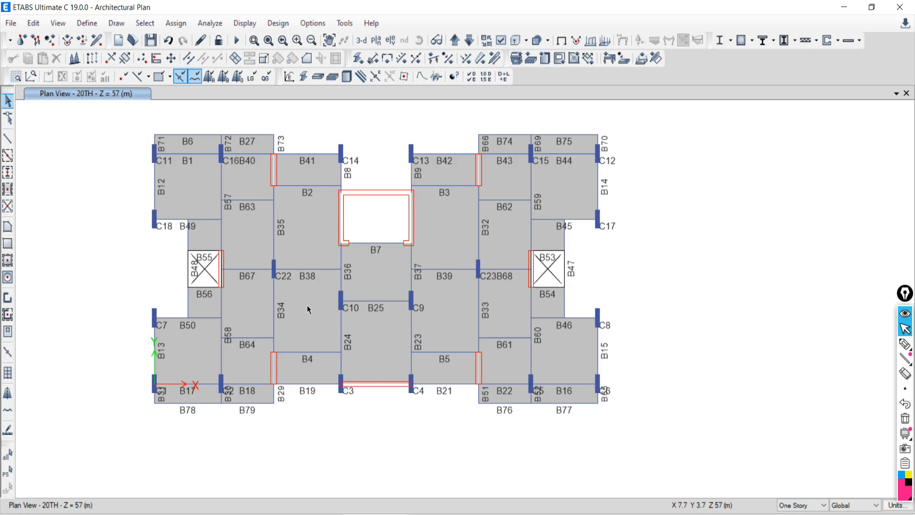
Step: Set the maximum graphic font size to 6 points in the graphics preferences
left_click(313, 23)
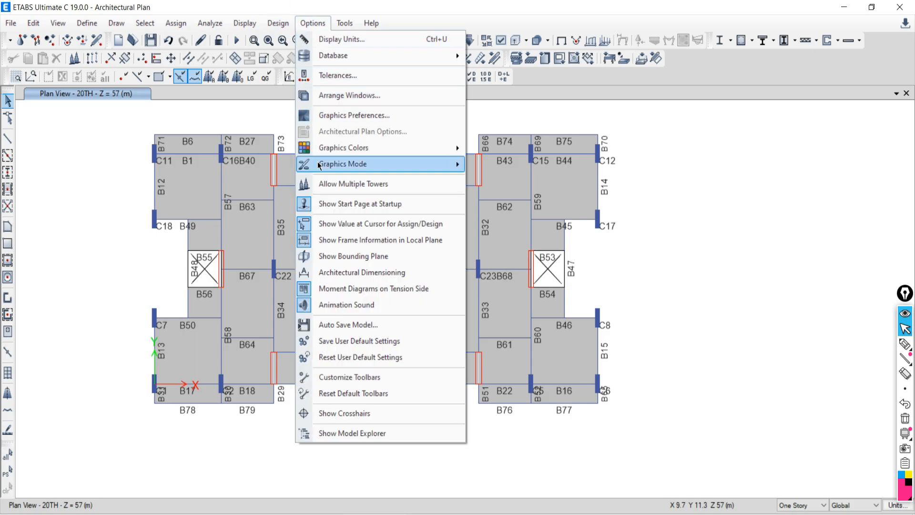
left_click(322, 118)
left_click(482, 175)
left_click_drag(482, 175, 424, 177)
type("6")
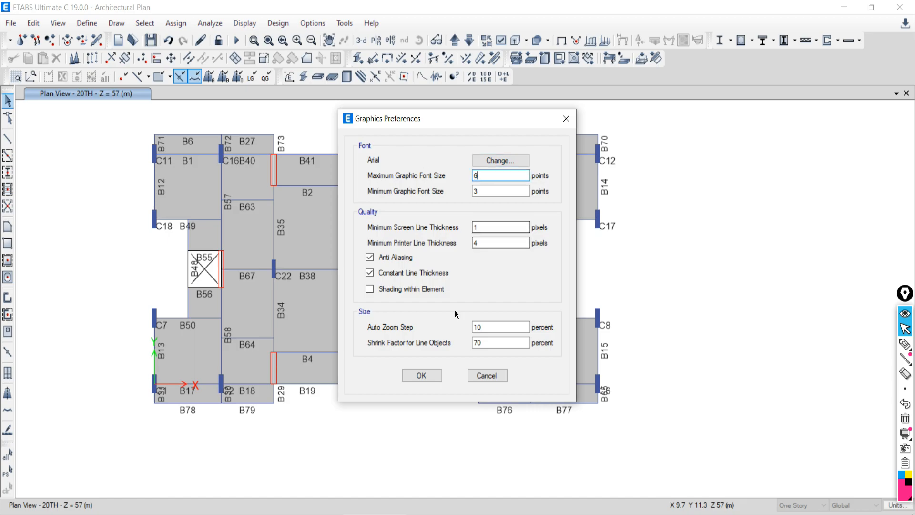
left_click(421, 376)
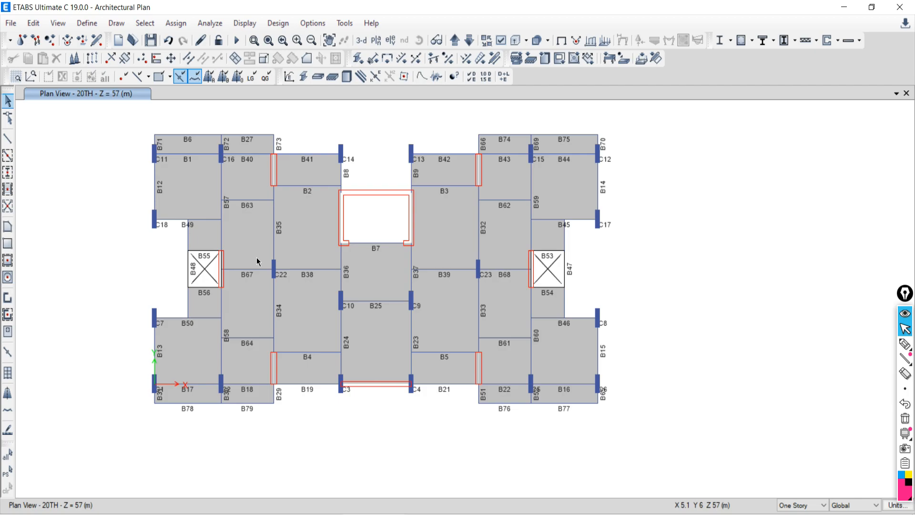
Step: Hide the frame labels on the 20TH story plan through the object assignment view options
left_click(501, 40)
left_click(369, 70)
left_click(483, 101)
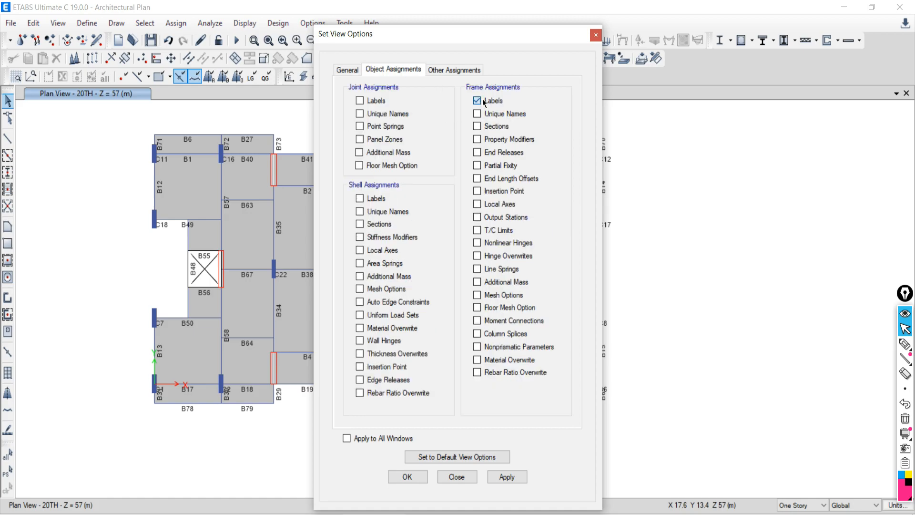
left_click(506, 476)
left_click(456, 476)
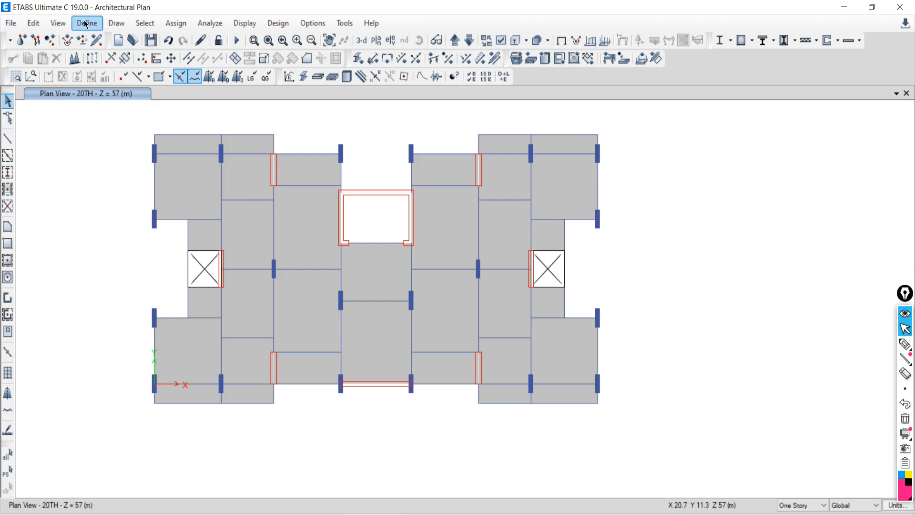
Step: Turn the frame labels back on in the plan through the object assignment view options
left_click(144, 24)
left_click(145, 24)
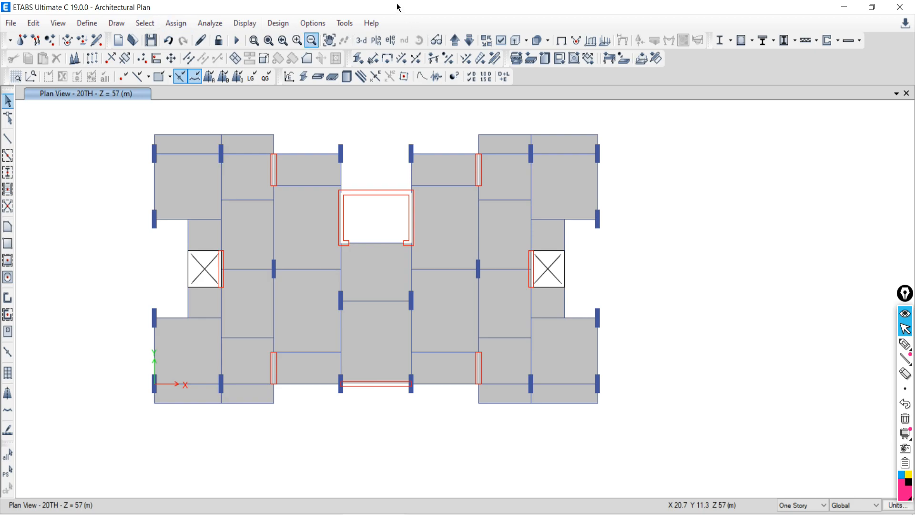
left_click(502, 46)
left_click(393, 70)
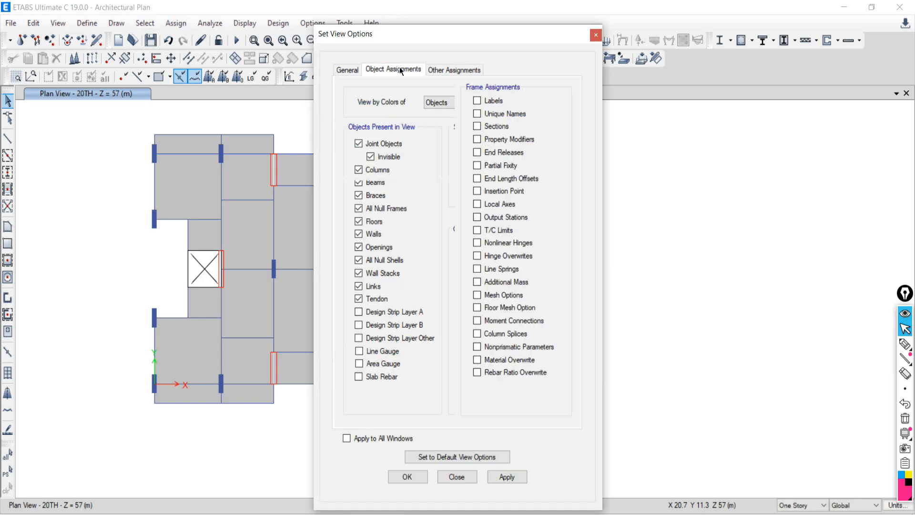
left_click(478, 100)
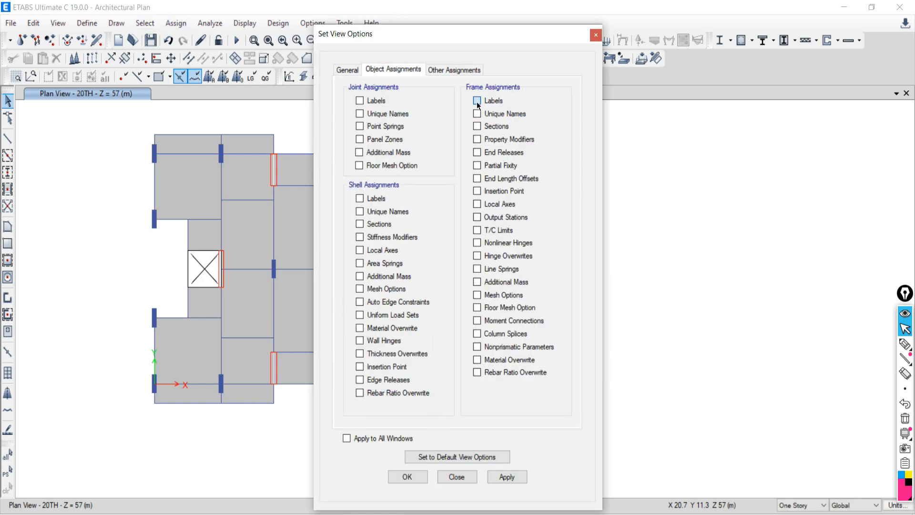
left_click(501, 478)
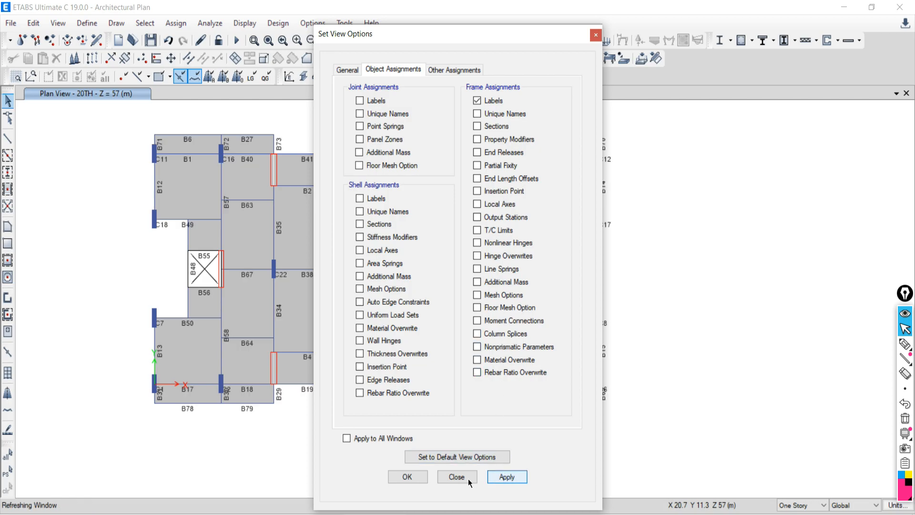
left_click(467, 477)
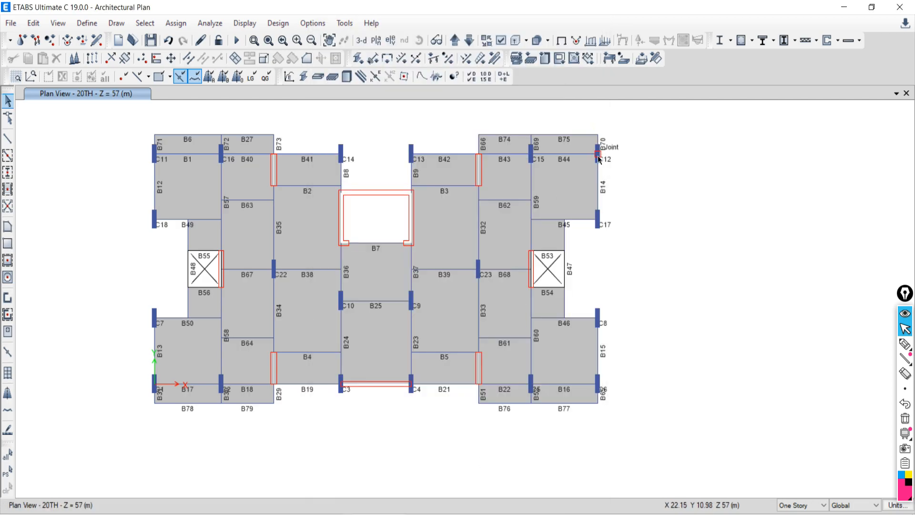
Step: Turn off the frame labels on the 20TH story plan through the object assignment view options
left_click(482, 58)
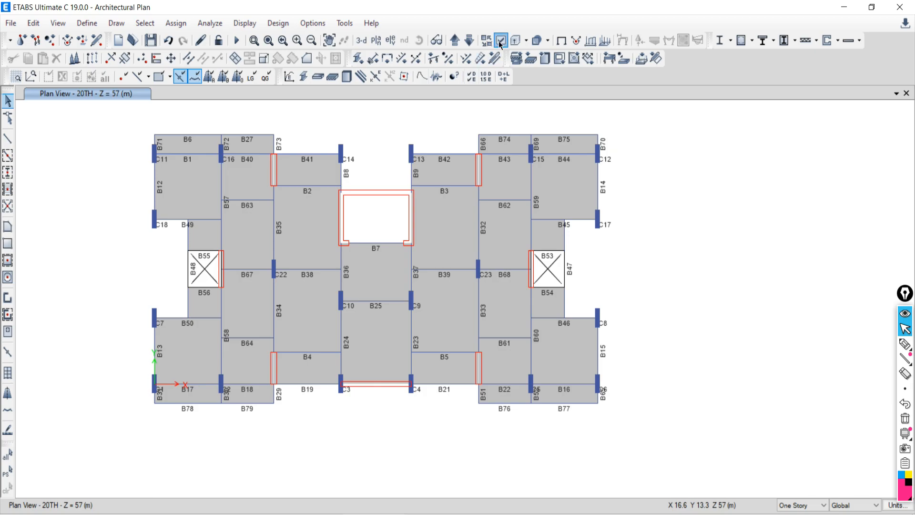
left_click(394, 69)
left_click(477, 100)
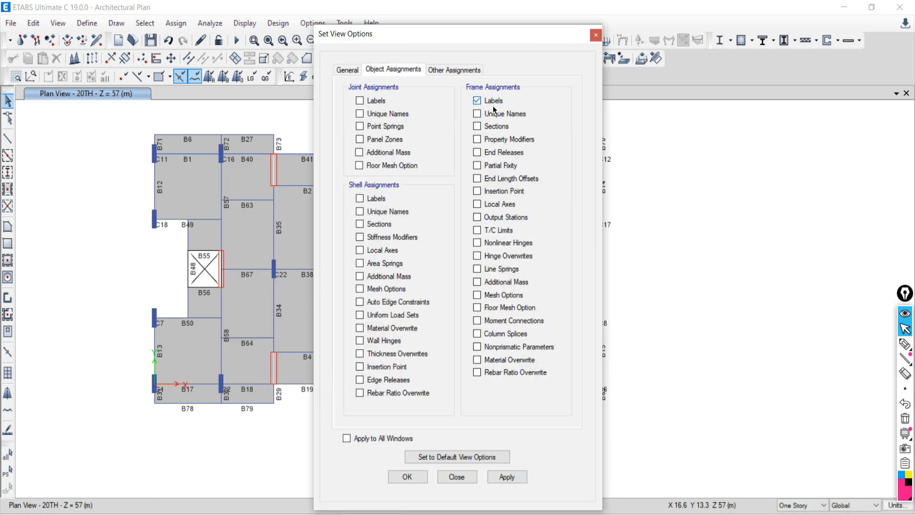
left_click(506, 477)
left_click(456, 476)
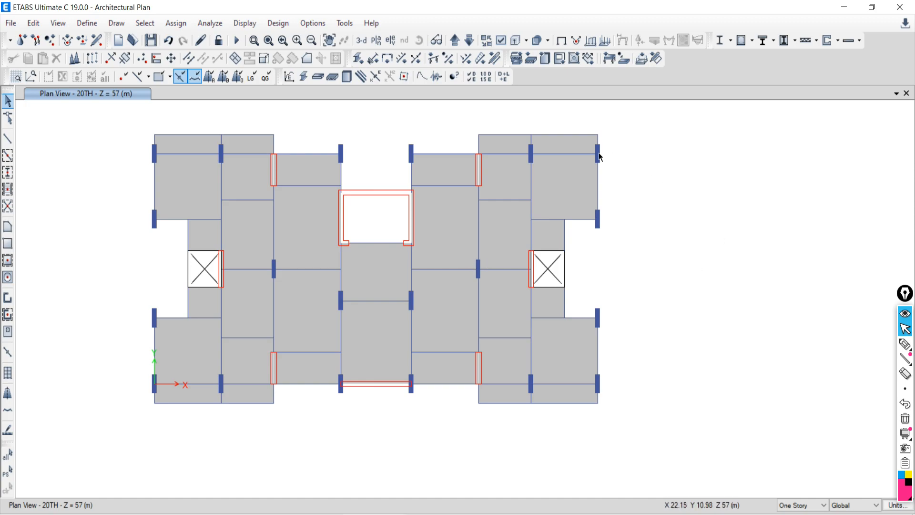
Step: Select the short edge beam above the plan's upper-right column and clear the selection
scroll(608, 149, "up", 3)
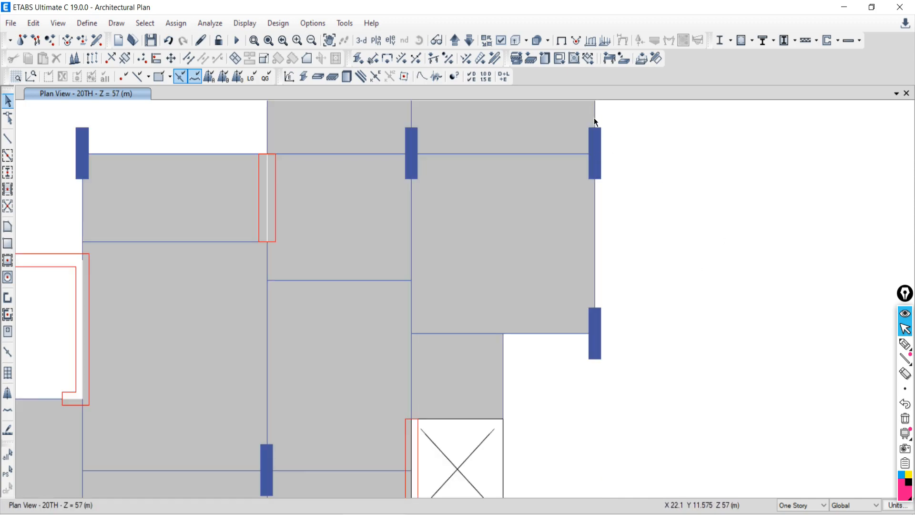
left_click(595, 119)
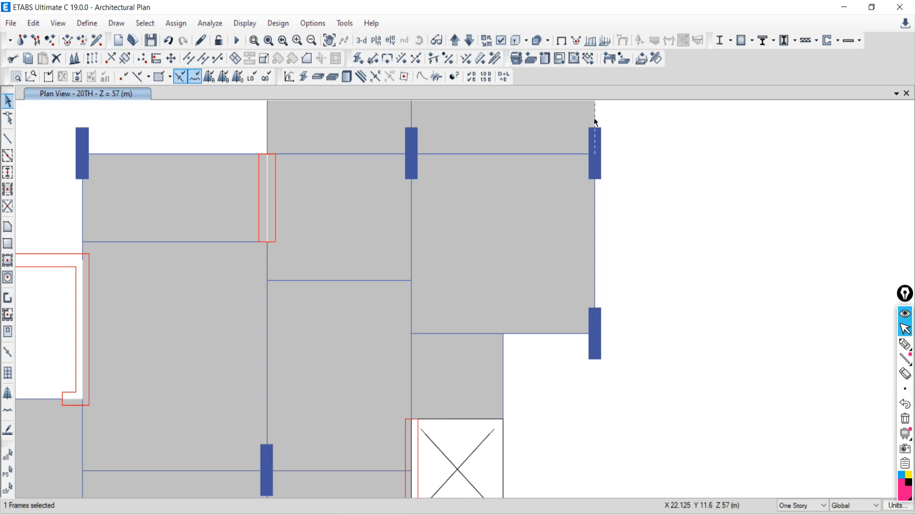
scroll(595, 121, "down", 3)
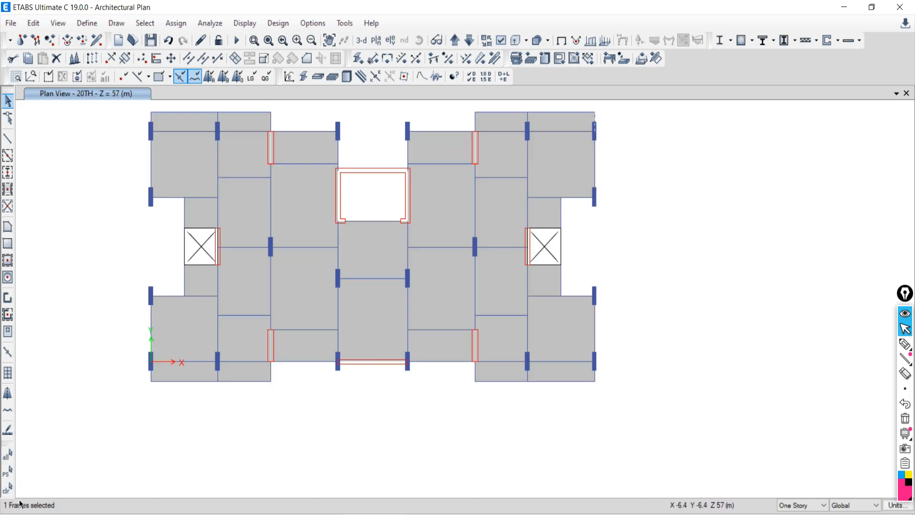
left_click(7, 487)
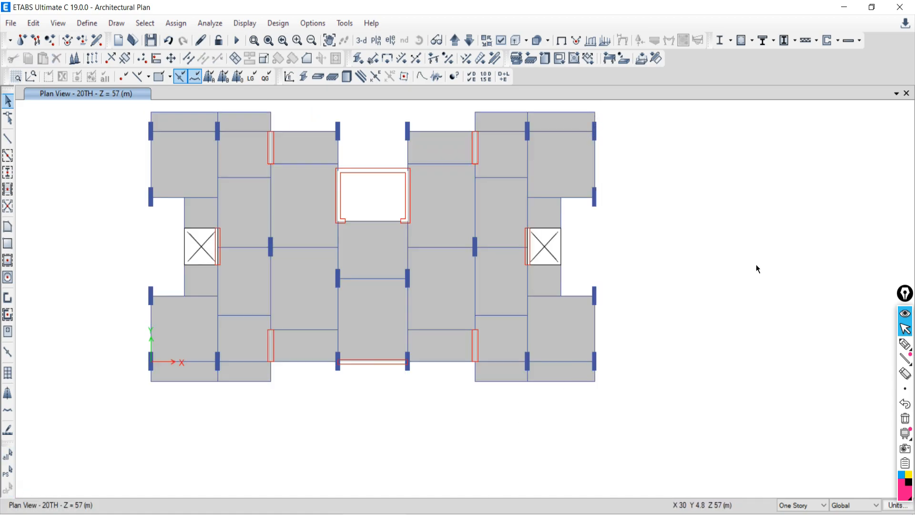
Step: Sketch a table outline beside the plan with the annotation pen, including a narrow first column and a header row
left_click(905, 344)
mouse_move(860, 158)
left_mouse_down()
mouse_move(629, 207)
mouse_move(631, 467)
left_mouse_up()
mouse_move(859, 153)
left_mouse_down()
mouse_move(860, 370)
mouse_move(842, 484)
mouse_move(629, 485)
left_mouse_up()
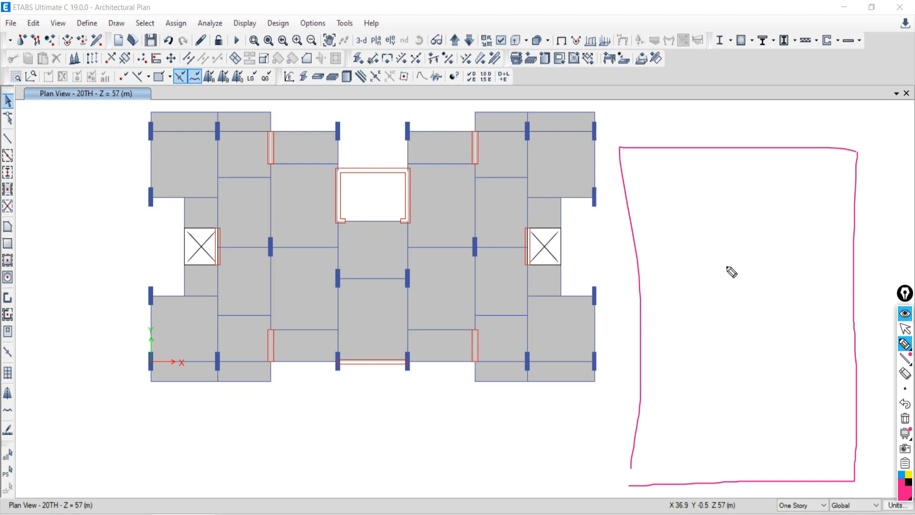
left_click_drag(665, 148, 679, 476)
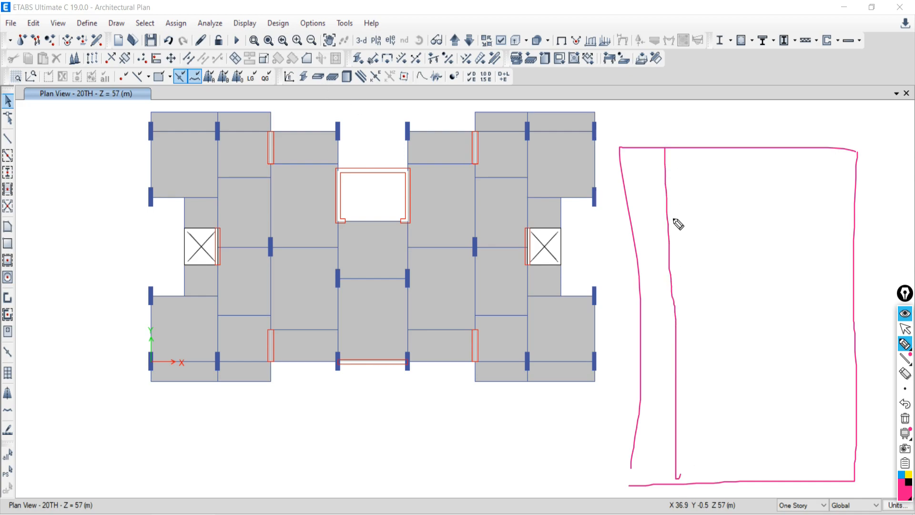
left_click_drag(622, 177, 851, 184)
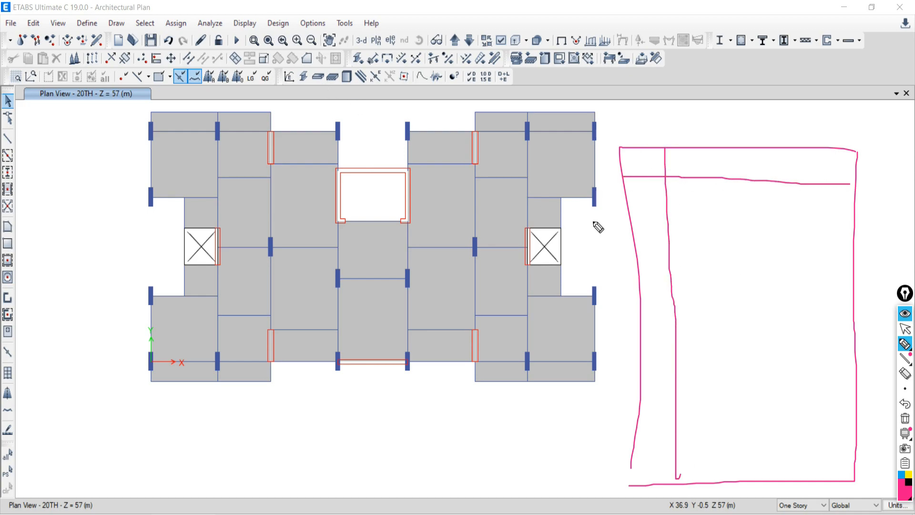
Step: Handwrite B70, an X and a "faild" note in the sketched table's first row and rule a line beneath them
mouse_move(645, 205)
left_mouse_down()
mouse_move(653, 192)
mouse_move(646, 200)
mouse_move(662, 202)
mouse_move(663, 216)
left_mouse_up()
left_click_drag(660, 209, 679, 204)
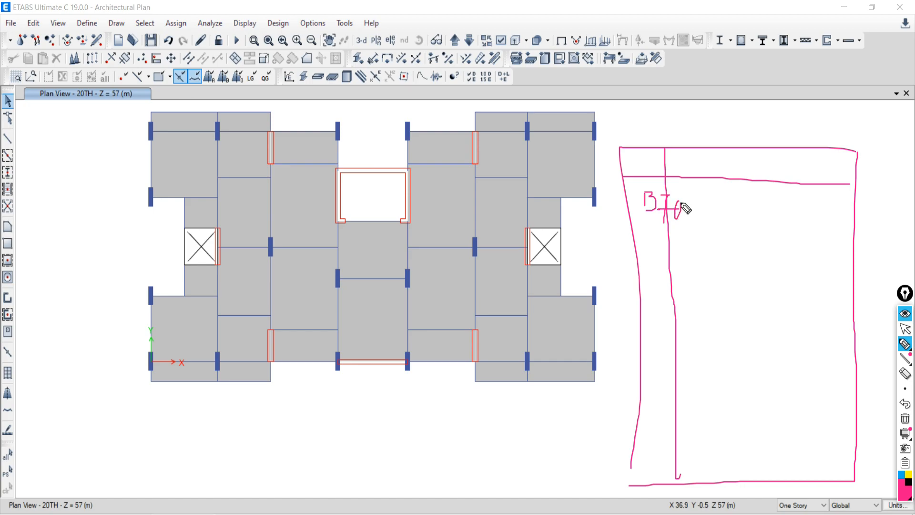
left_click_drag(633, 225, 864, 236)
left_click_drag(745, 194, 737, 250)
mouse_move(737, 219)
left_mouse_down()
mouse_move(768, 212)
mouse_move(807, 227)
left_mouse_up()
left_click_drag(804, 183, 809, 228)
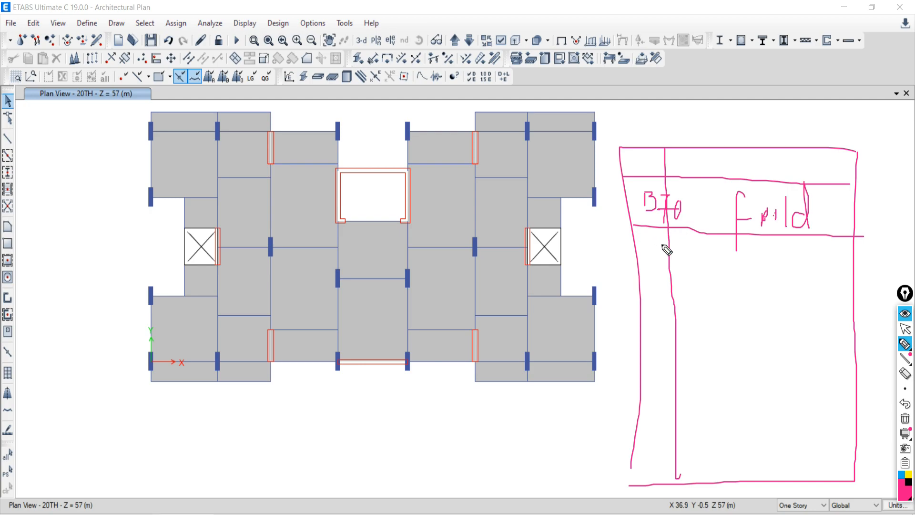
mouse_move(710, 204)
left_mouse_down()
mouse_move(699, 231)
mouse_move(714, 232)
left_mouse_up()
Step: Handwrite the label range B70 – B79 below the plan, underline both labels, and note B79 at the sketched table's header row
left_click_drag(124, 411, 124, 460)
mouse_move(128, 414)
left_mouse_down()
mouse_move(142, 434)
mouse_move(125, 460)
left_mouse_up()
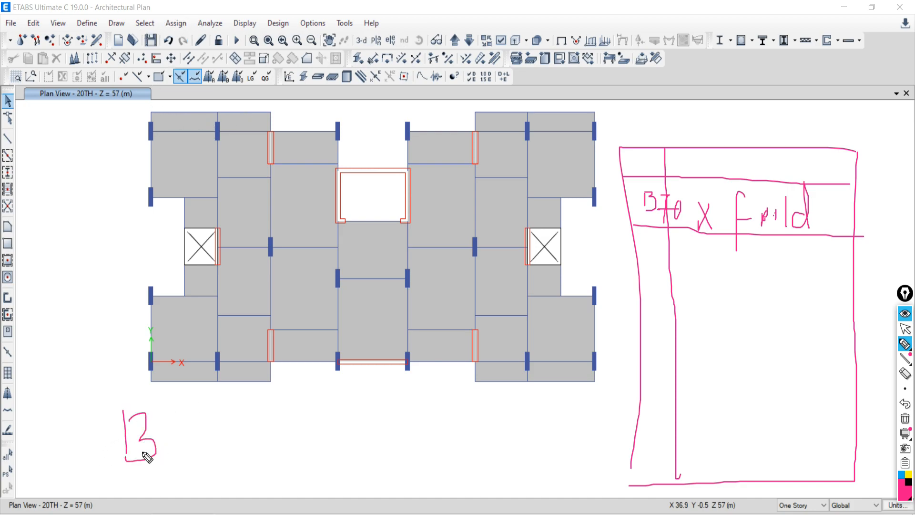
left_click_drag(168, 415, 182, 457)
left_click_drag(213, 404, 218, 418)
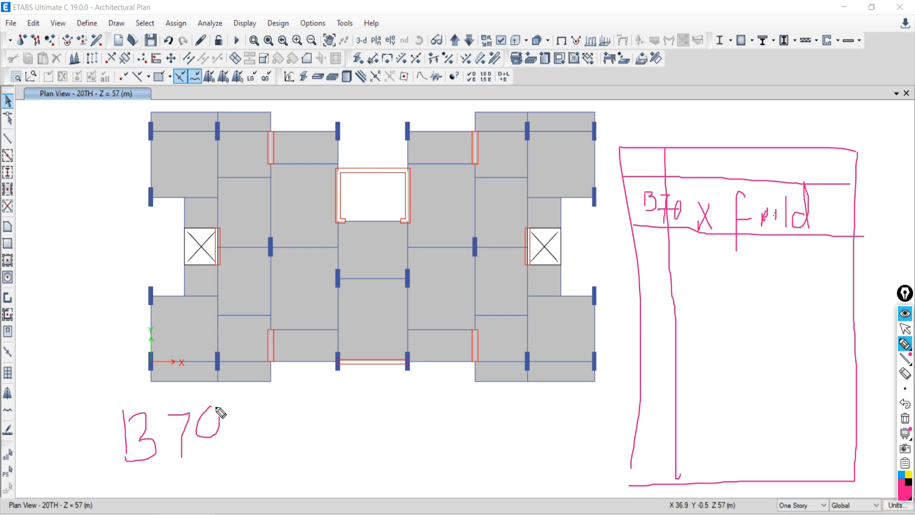
mouse_move(602, 159)
left_mouse_down()
mouse_move(602, 181)
mouse_move(625, 191)
left_mouse_up()
left_click_drag(648, 157, 647, 186)
mouse_move(237, 423)
left_mouse_down()
mouse_move(346, 394)
mouse_move(316, 440)
left_mouse_up()
mouse_move(321, 396)
left_mouse_down()
mouse_move(343, 409)
mouse_move(332, 438)
left_mouse_up()
mouse_move(390, 385)
left_mouse_down()
mouse_move(423, 436)
mouse_move(445, 418)
left_mouse_up()
left_click_drag(461, 378, 465, 432)
left_click_drag(279, 467, 446, 441)
mouse_move(199, 471)
left_mouse_down()
mouse_move(83, 476)
mouse_move(91, 476)
left_mouse_up()
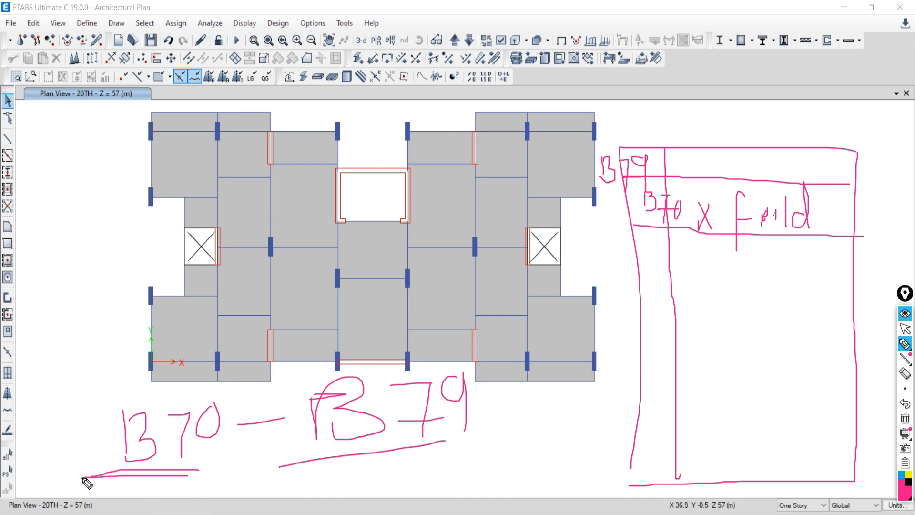
Step: Erase all pen annotations from the screen and return to the normal pointer
left_click(905, 389)
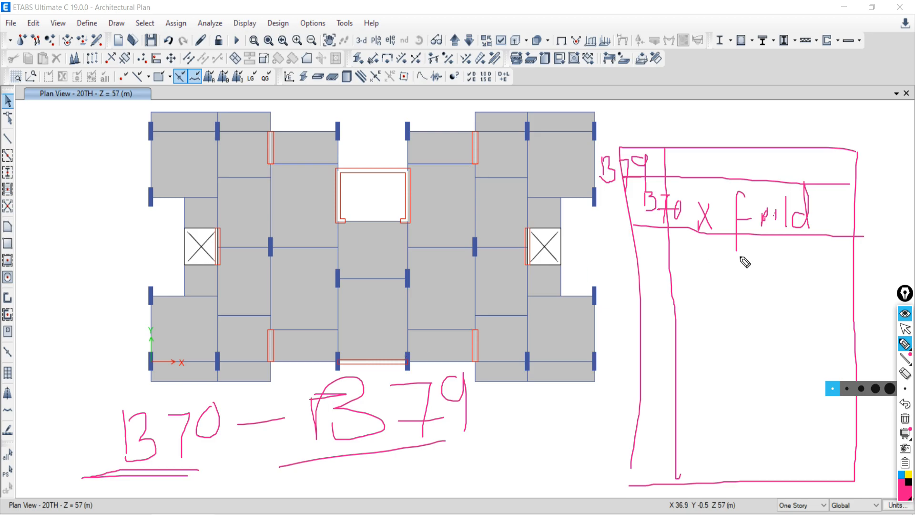
left_click(905, 419)
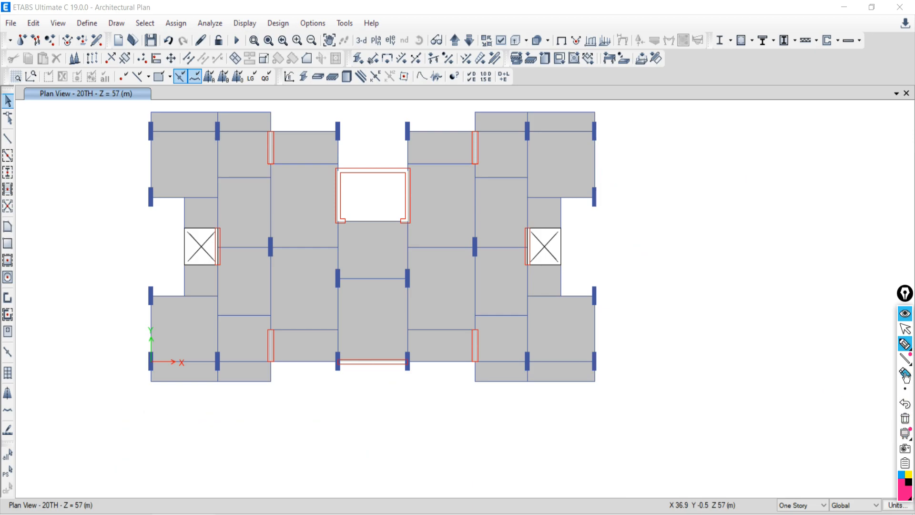
left_click(906, 330)
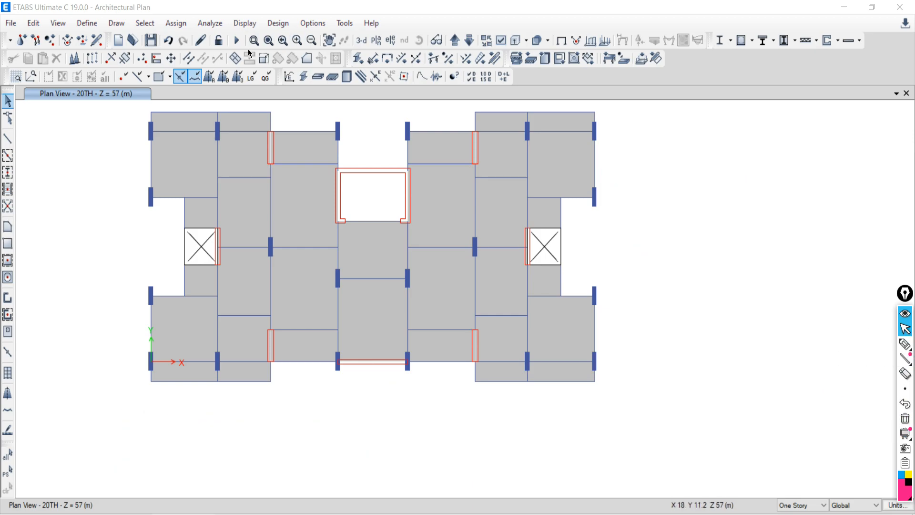
Step: Select the frames labelled B70 on all stories using selection by frame label
left_click(141, 22)
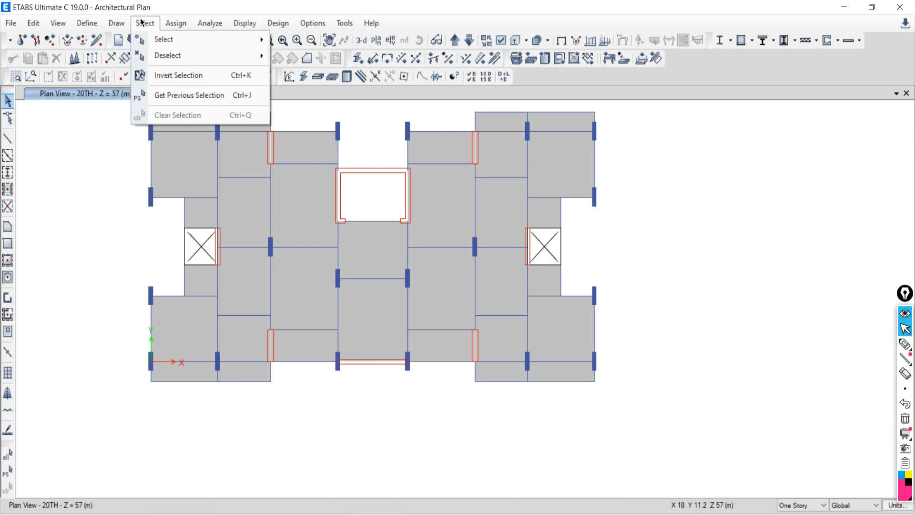
mouse_move(158, 40)
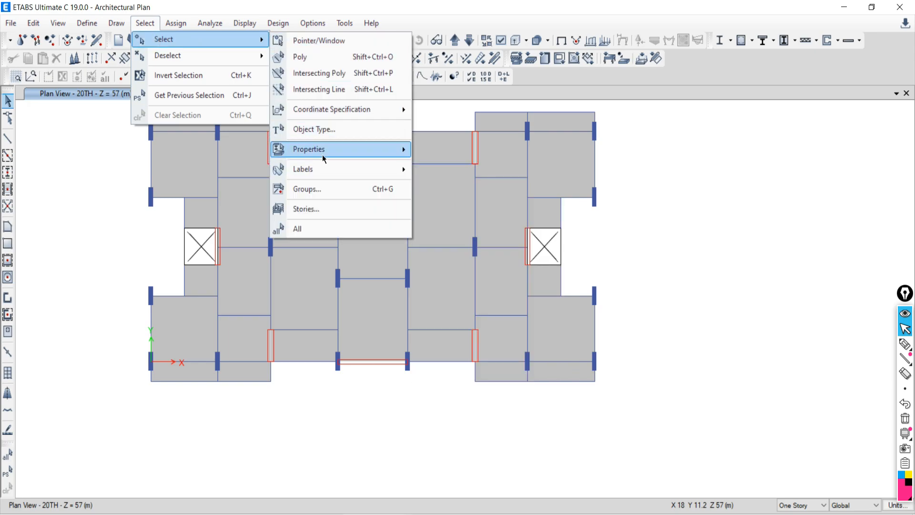
mouse_move(318, 173)
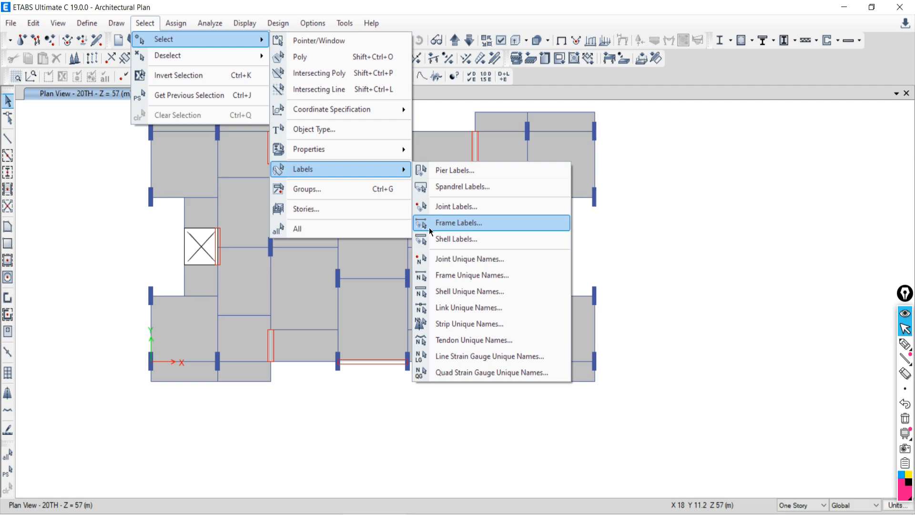
left_click(459, 218)
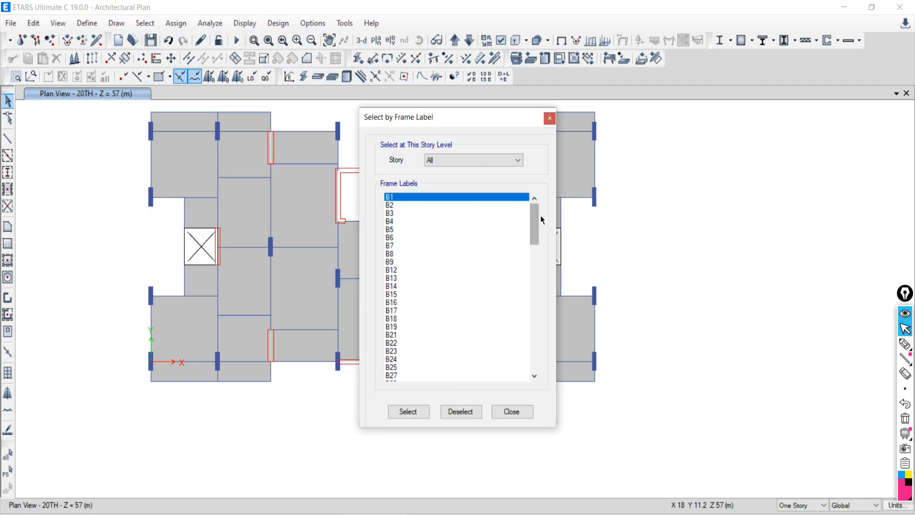
left_click_drag(532, 218, 532, 283)
scroll(417, 351, "down", 4)
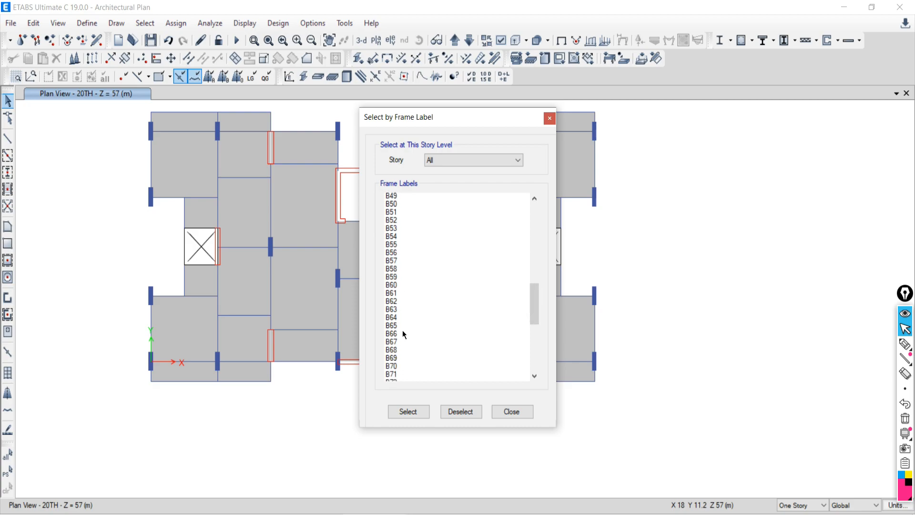
left_click(395, 327)
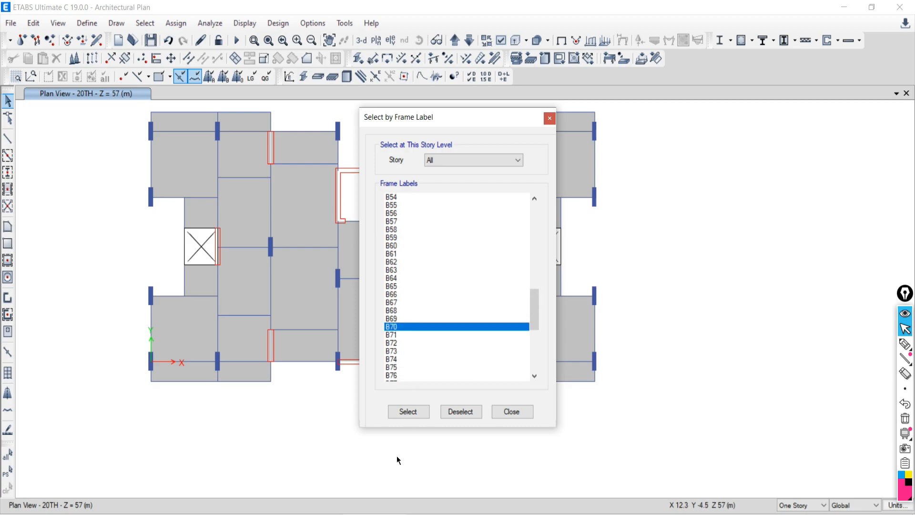
left_click(395, 411)
left_click(512, 411)
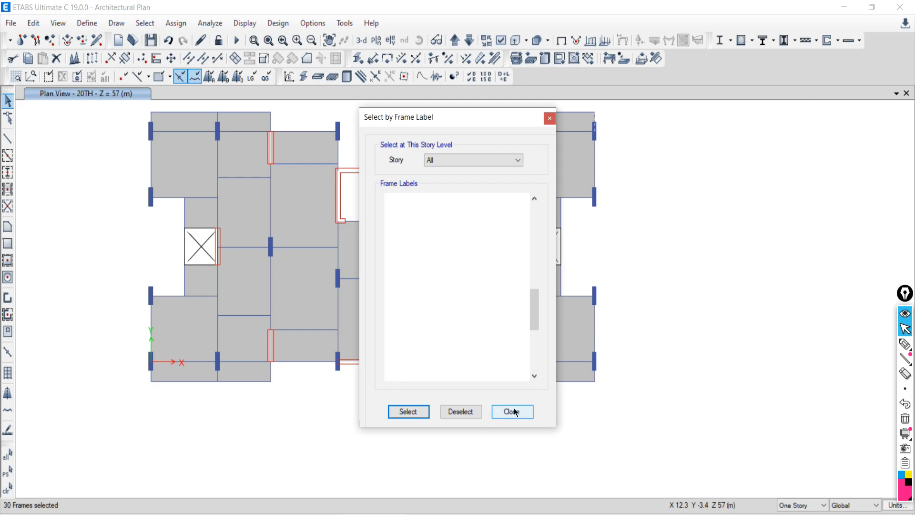
Step: Show only the selected B70 beams in the plan view
scroll(602, 132, "up", 3)
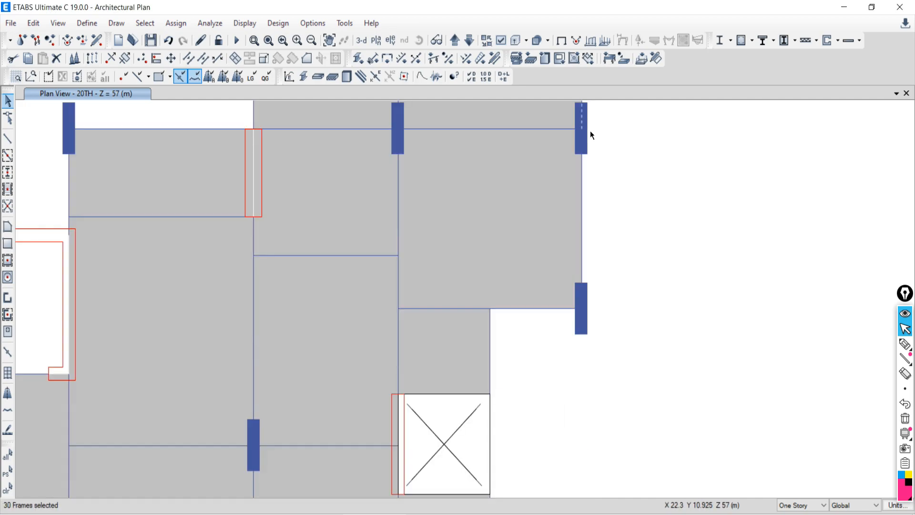
scroll(531, 253, "down", 6)
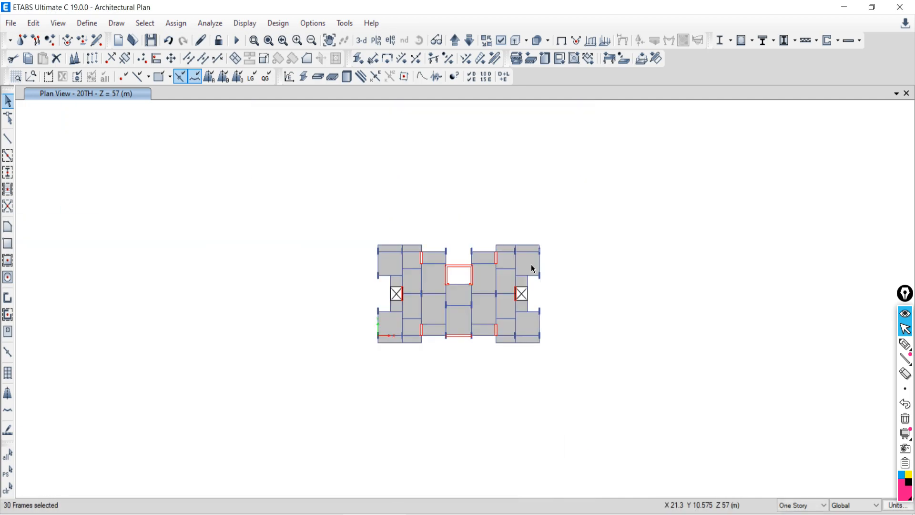
scroll(507, 294, "up", 1)
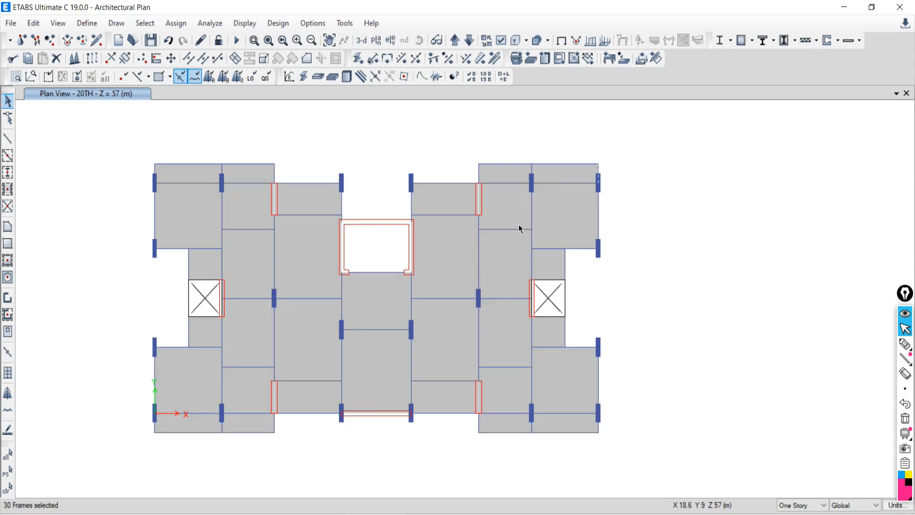
right_click(616, 201)
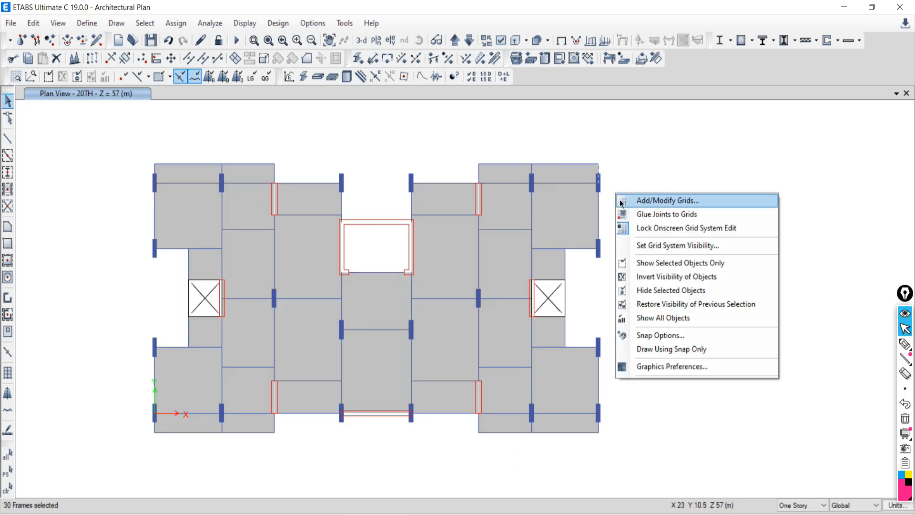
left_click(652, 264)
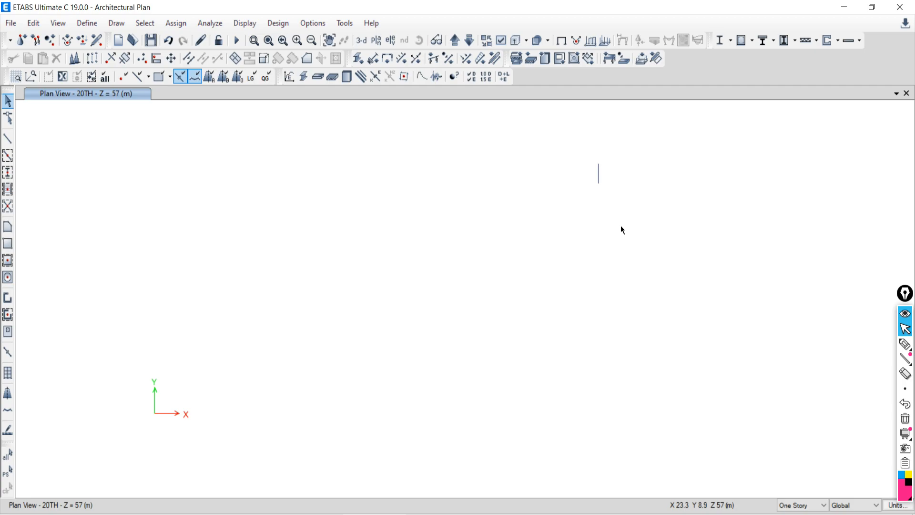
left_click(151, 24)
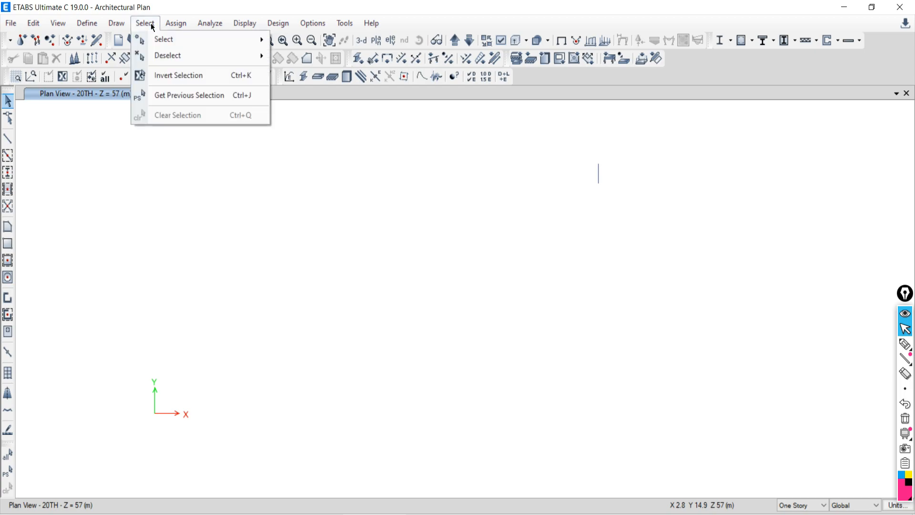
mouse_move(160, 41)
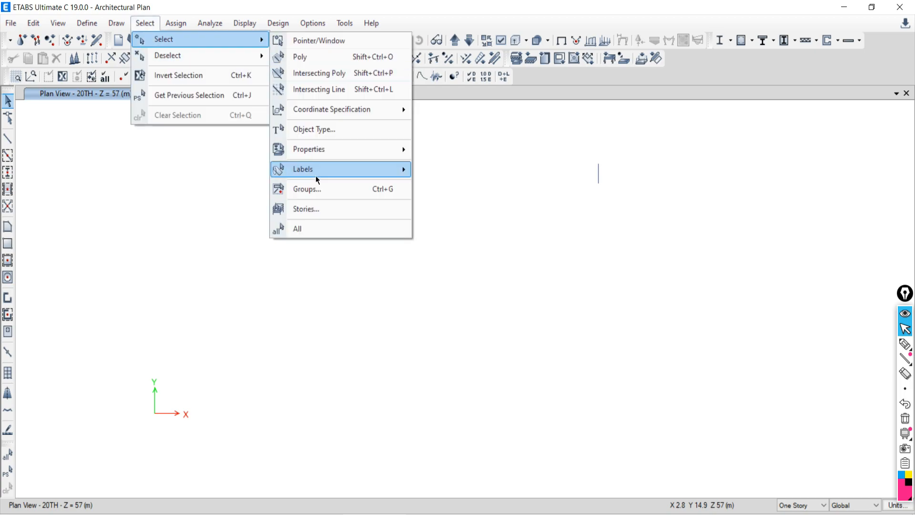
mouse_move(318, 176)
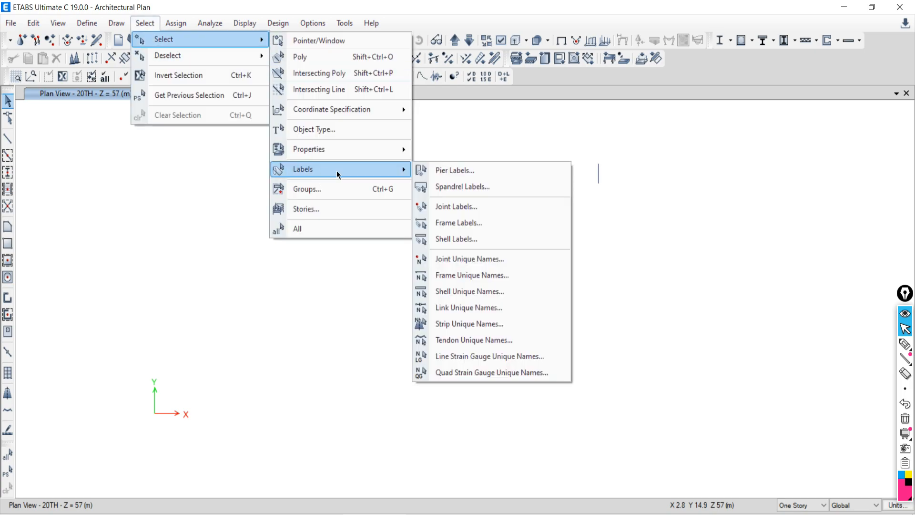
mouse_move(382, 149)
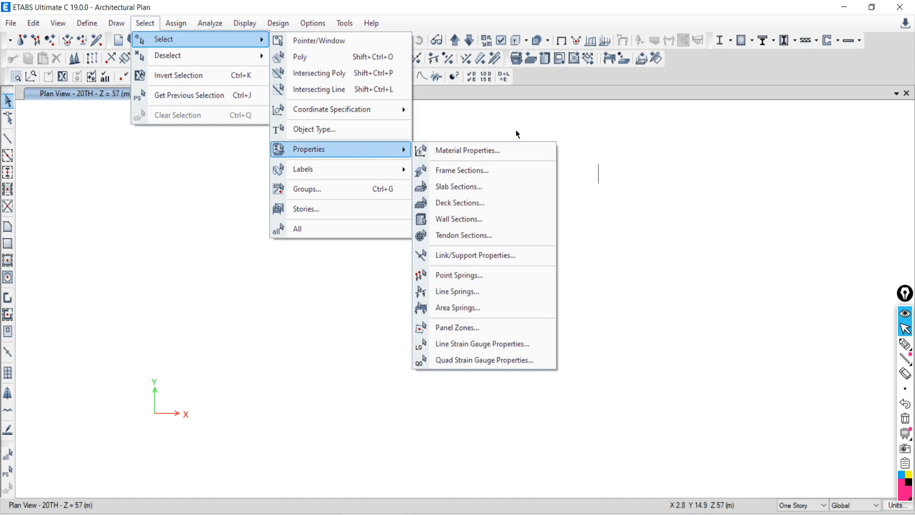
left_click(695, 177)
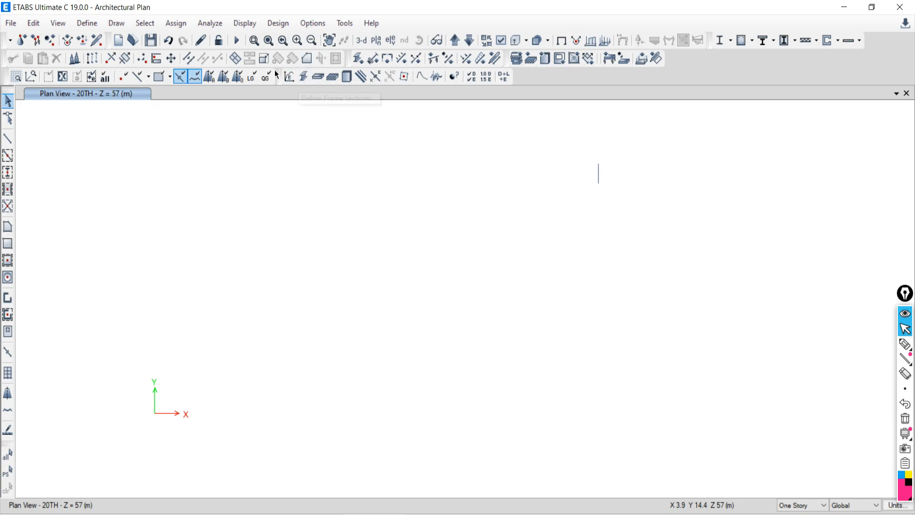
Step: Show all objects in the model again and switch from the plan to the 3-D view
right_click(174, 227)
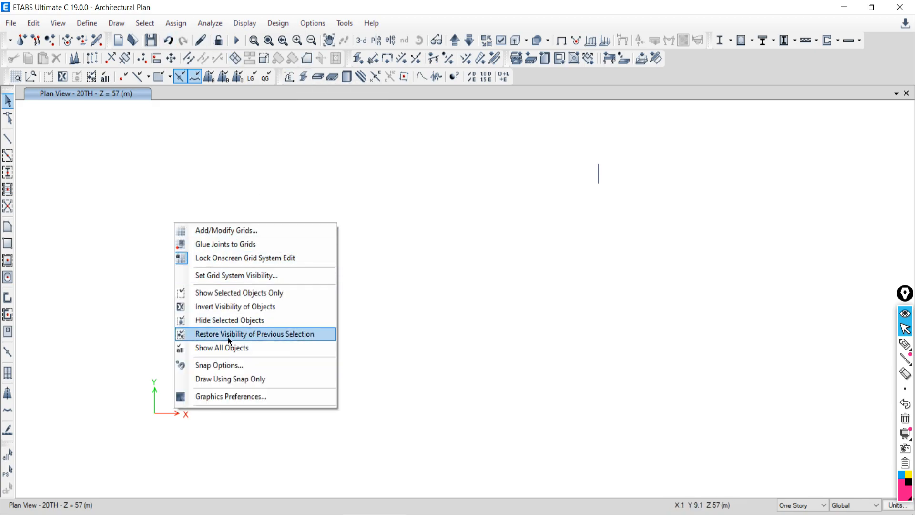
left_click(202, 349)
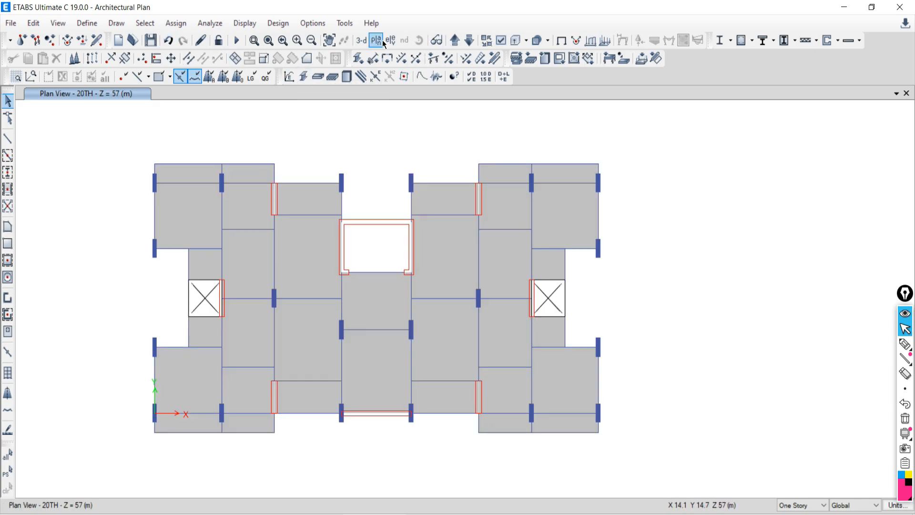
left_click(362, 41)
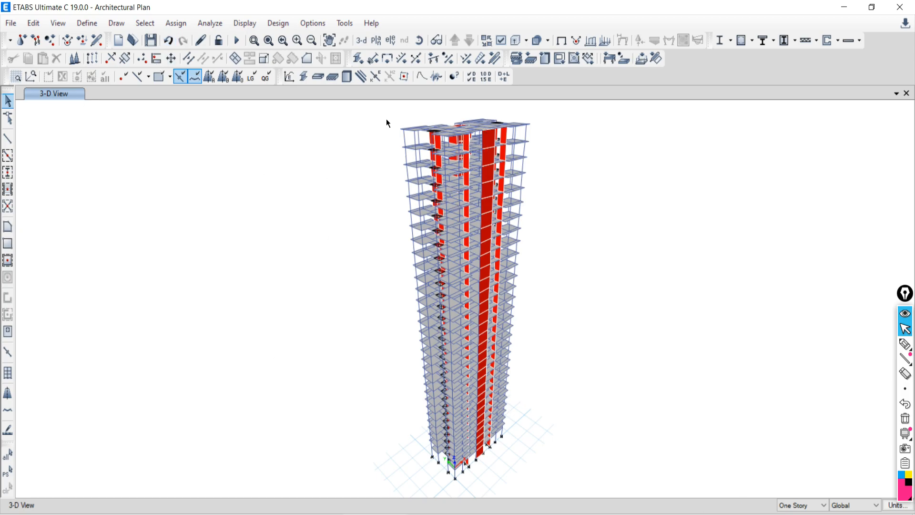
Step: Select all walls in the building using selection by object type
left_click(145, 22)
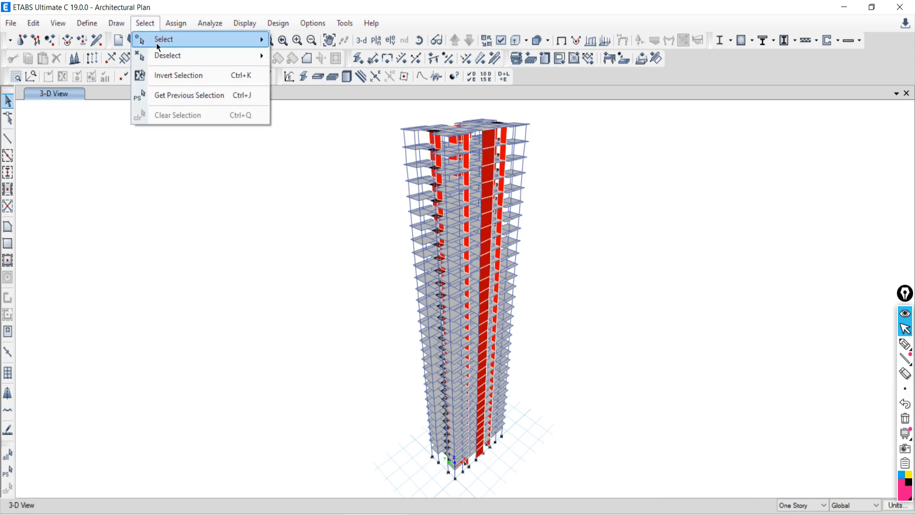
mouse_move(143, 39)
left_click(322, 131)
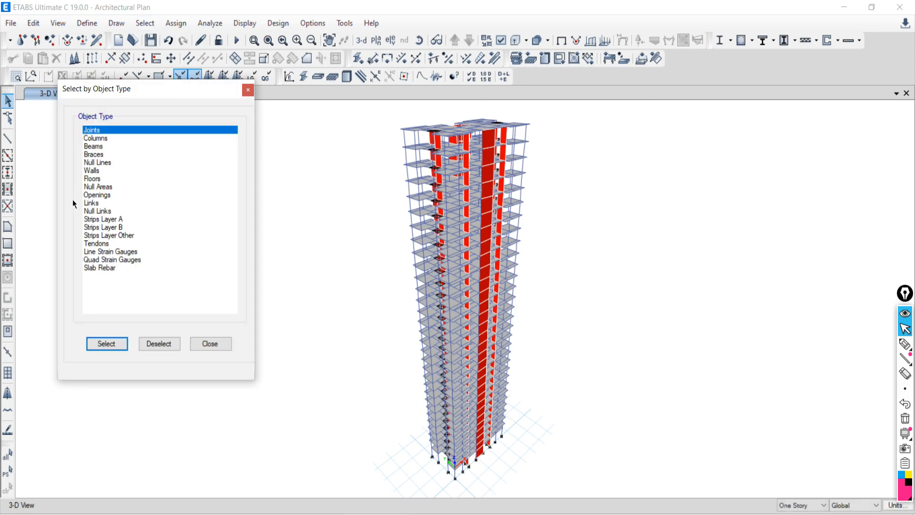
left_click(92, 170)
left_click(106, 344)
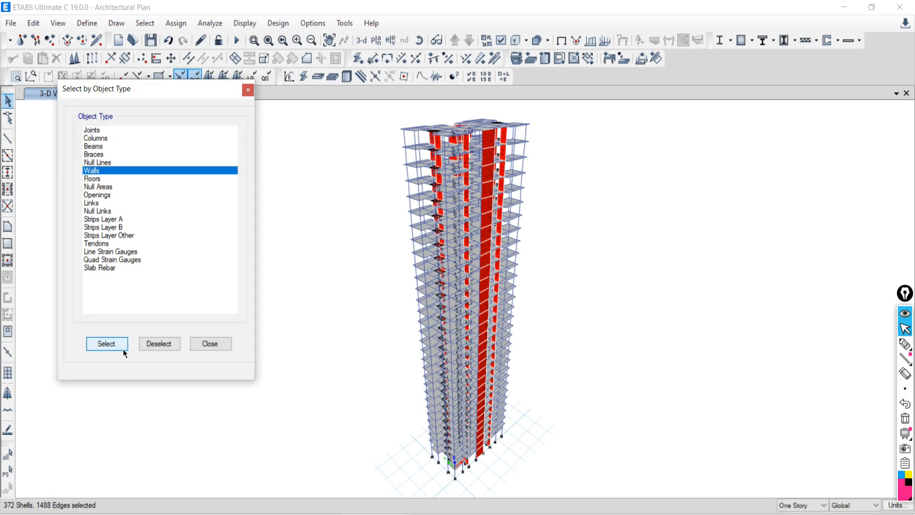
left_click(215, 345)
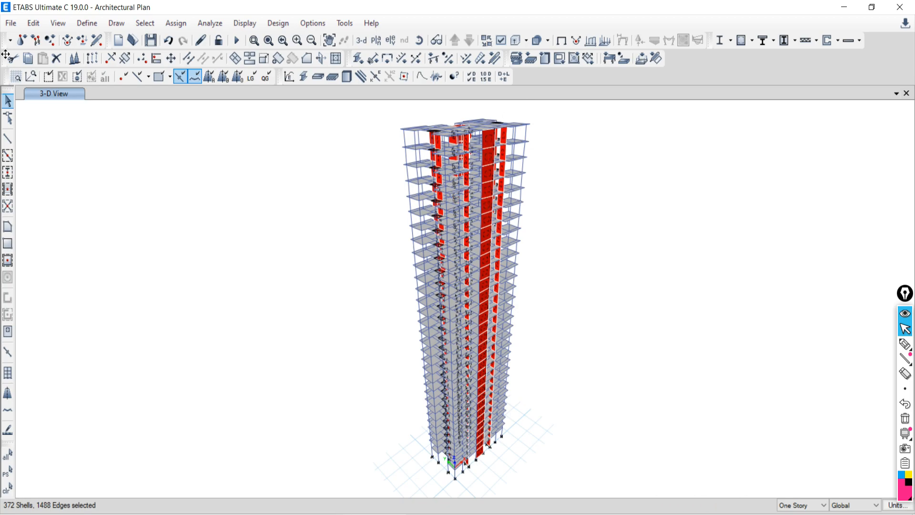
Step: Invert the selection so that every object except the walls is selected, and inspect it in the 3-D view
left_click(140, 24)
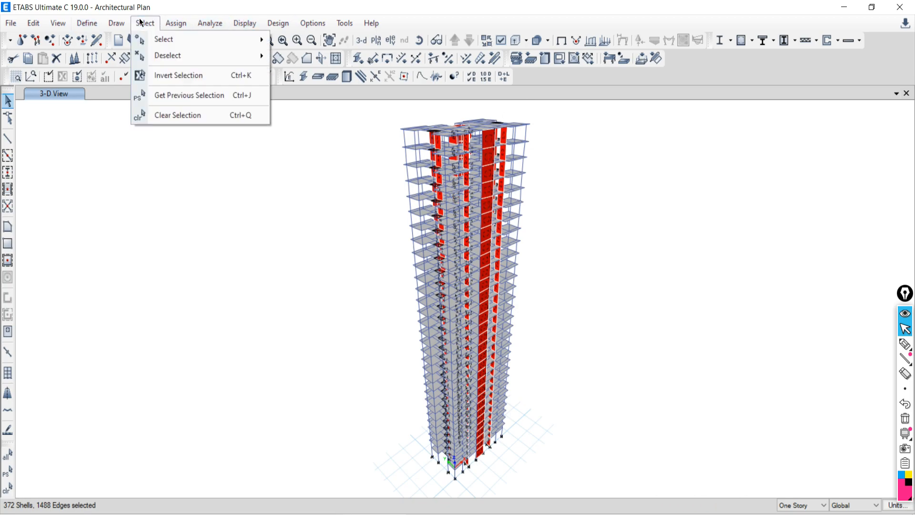
left_click(170, 77)
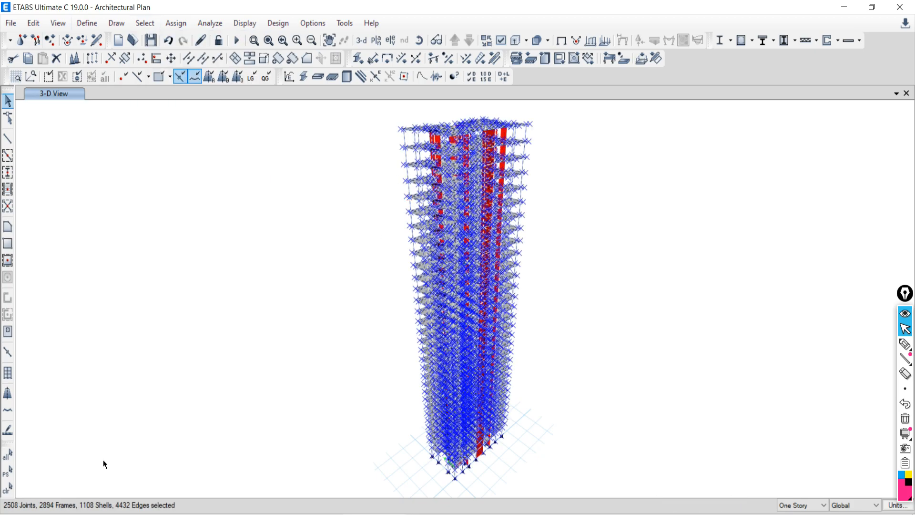
scroll(500, 179, "up", 5)
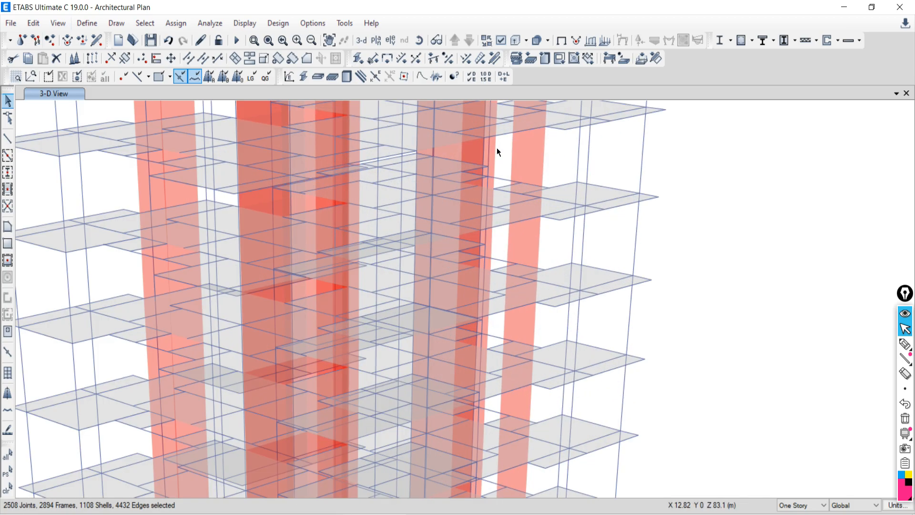
scroll(563, 184, "down", 3)
scroll(562, 183, "down", 5)
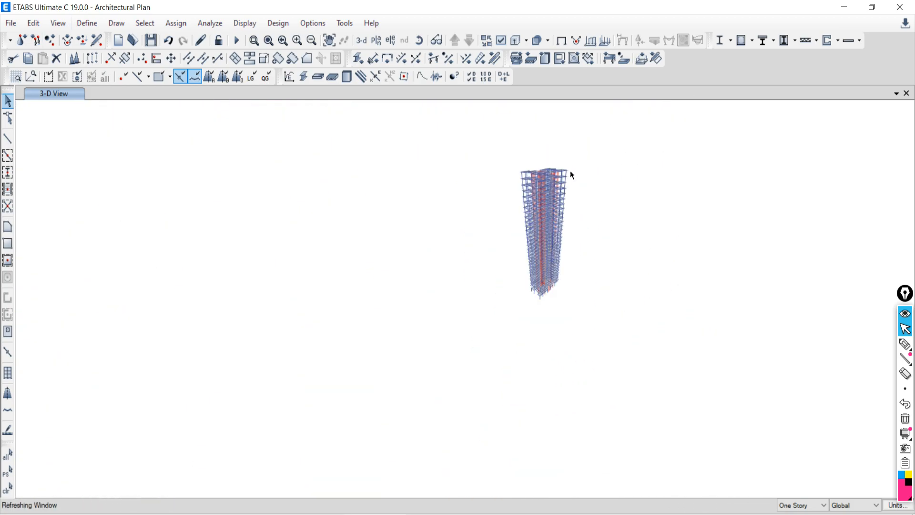
Step: Select everything except the walls, show only those objects in the 3-D view, and restore the visibility of all objects
scroll(573, 210, "up", 6)
key("ctrl+a")
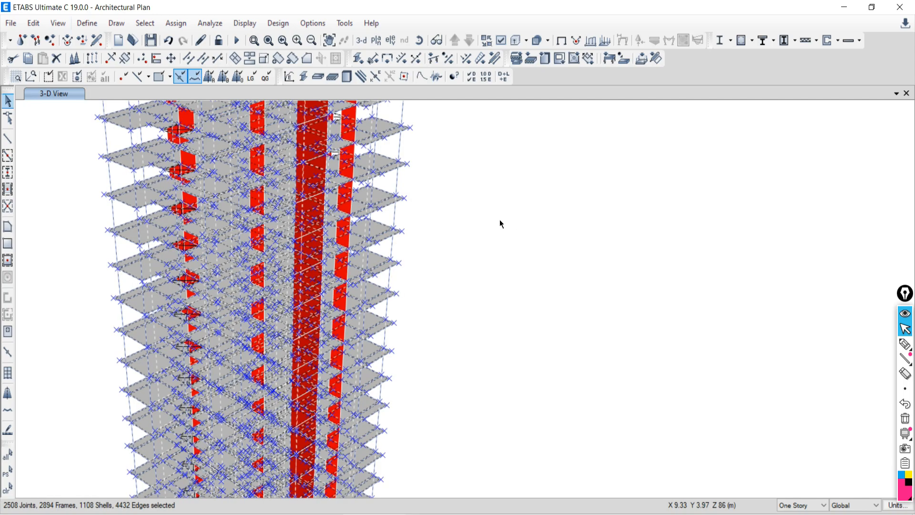
scroll(501, 223, "down", 3)
right_click(98, 184)
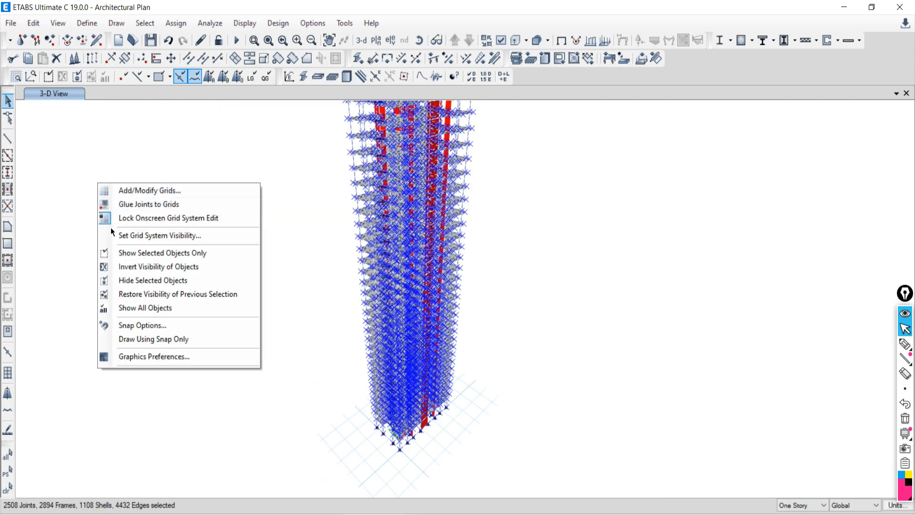
left_click(125, 253)
middle_click_drag(522, 245, 592, 342)
scroll(573, 268, "down", 4)
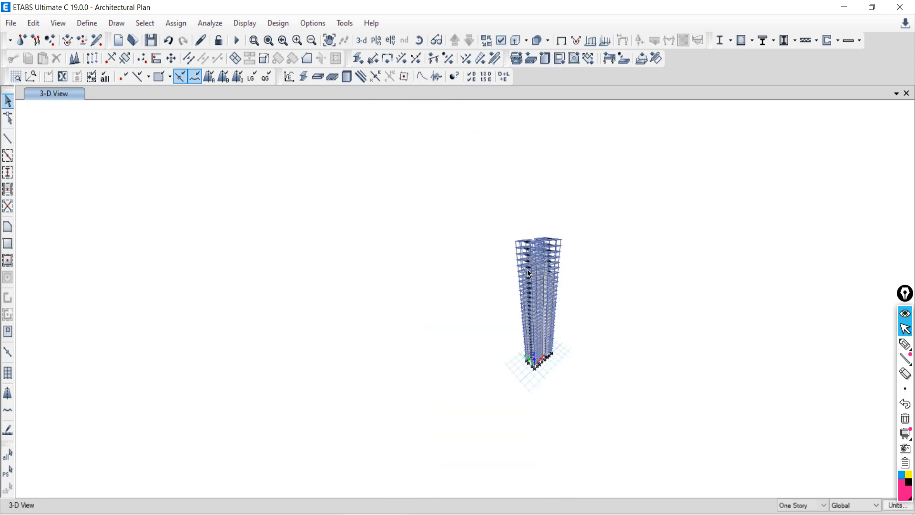
middle_click_drag(528, 270, 502, 211)
scroll(497, 211, "up", 3)
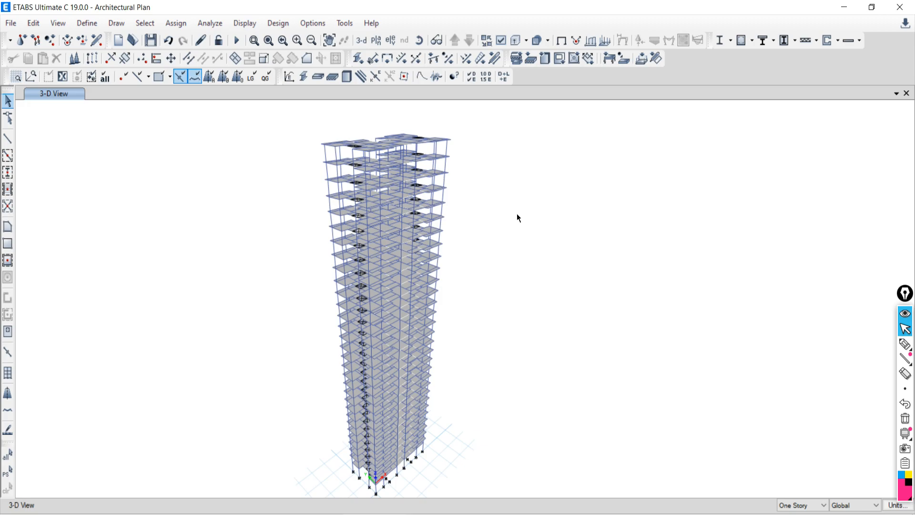
right_click(166, 309)
left_click(157, 322)
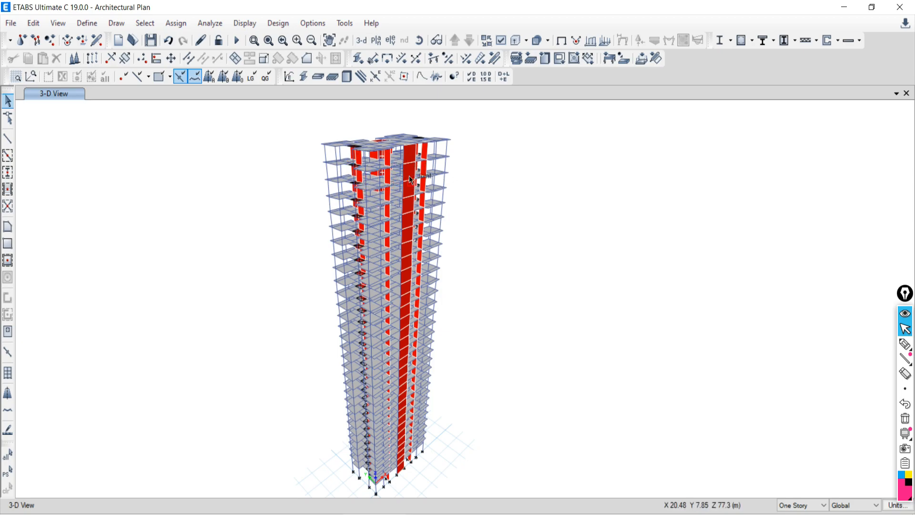
Step: Select all floors by object type and show only the selected objects in the 3-D view
left_click(145, 23)
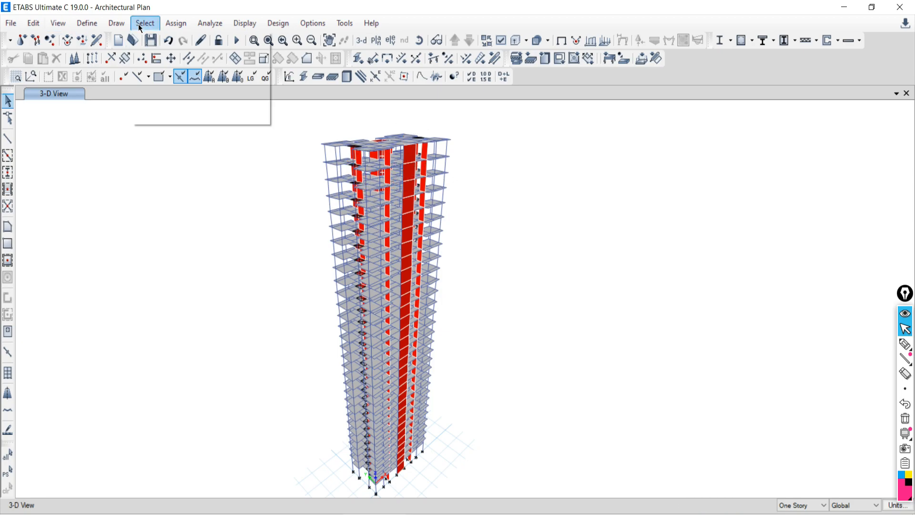
mouse_move(154, 42)
left_click(332, 131)
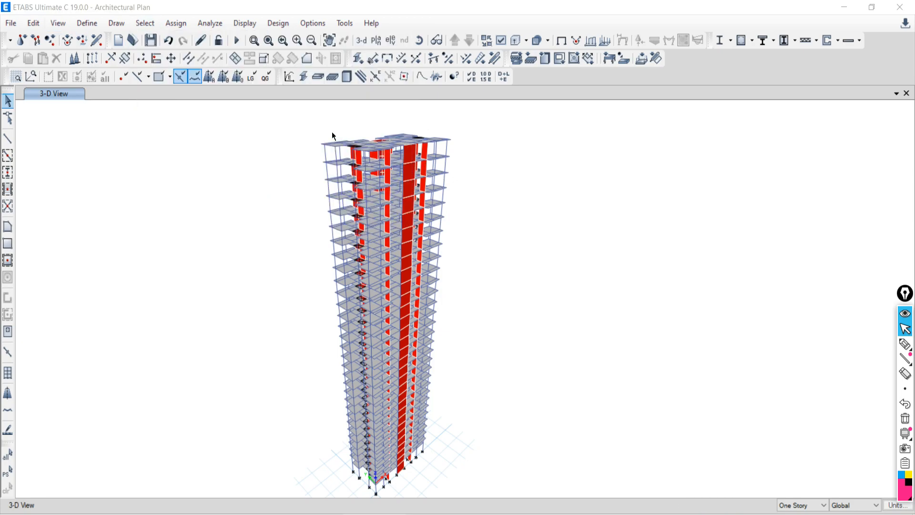
left_click(97, 180)
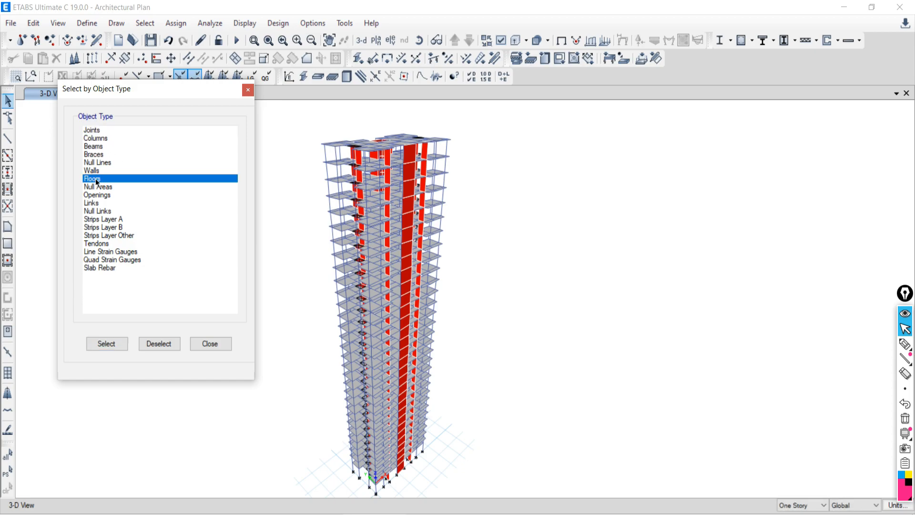
left_click(102, 347)
left_click(206, 343)
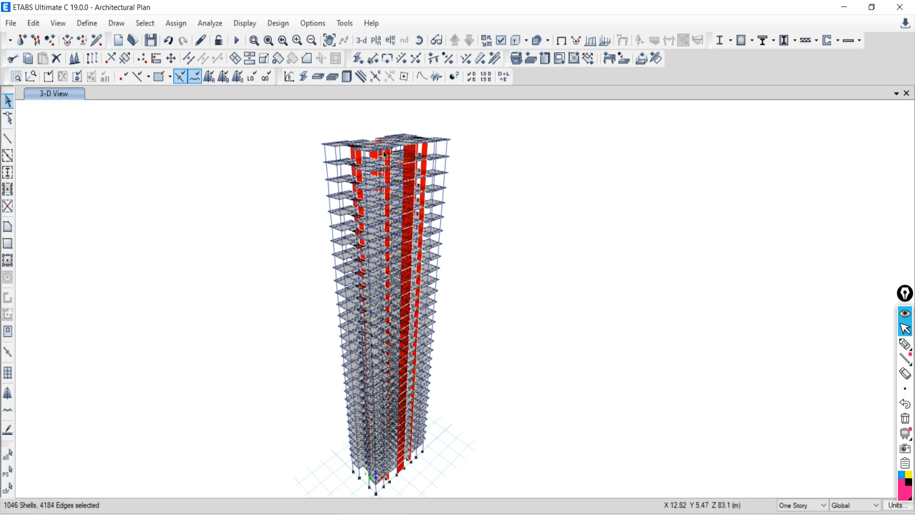
right_click(107, 177)
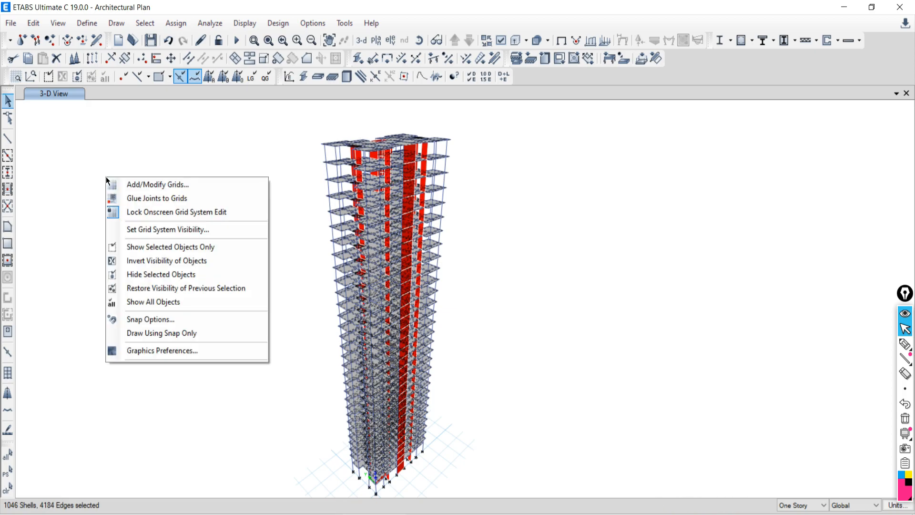
left_click(133, 247)
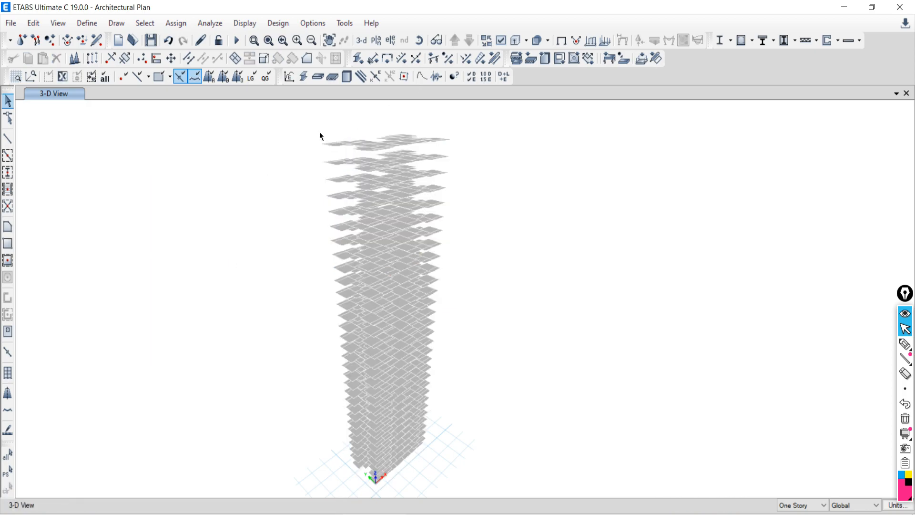
Step: Show all objects in the 3-D view and reselect the floors by recalling the previous selection
right_click(76, 216)
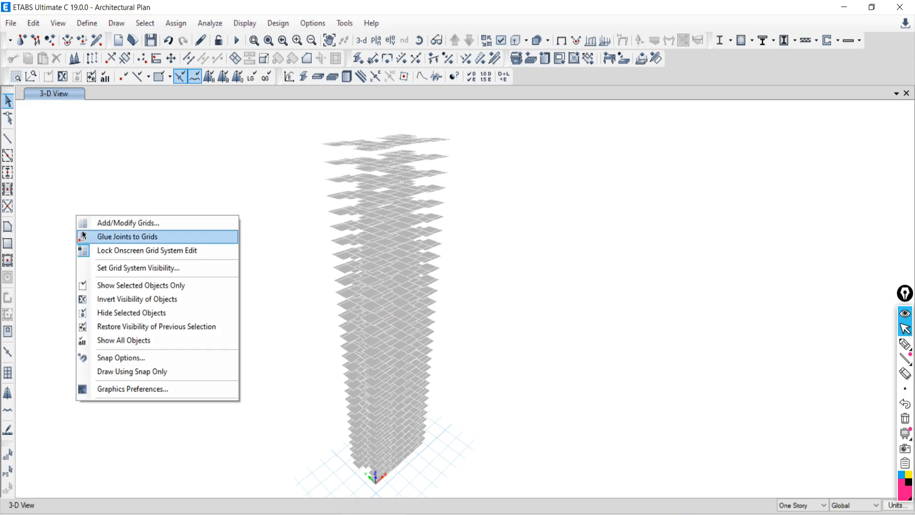
left_click(110, 341)
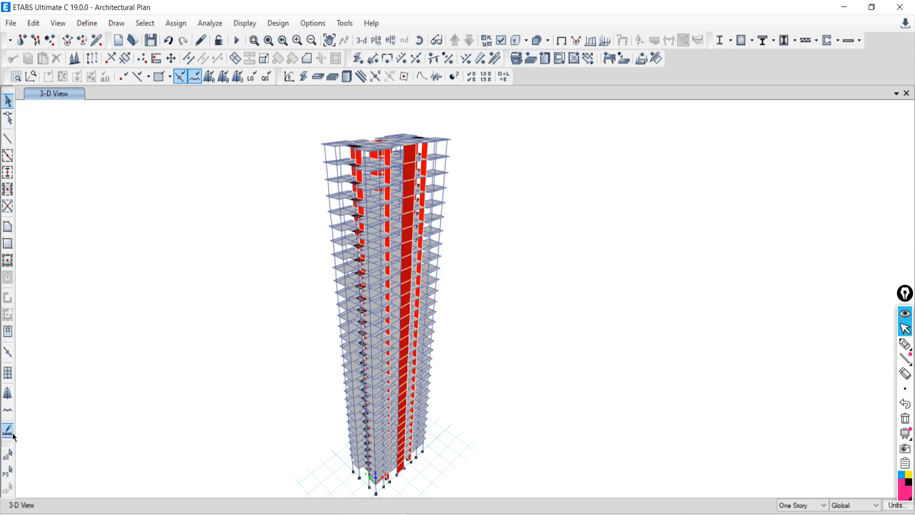
left_click(7, 472)
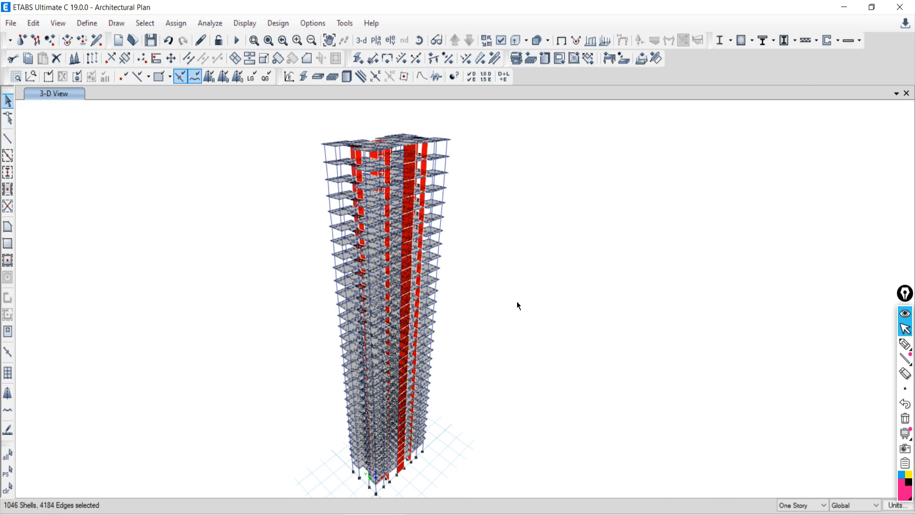
left_click(111, 514)
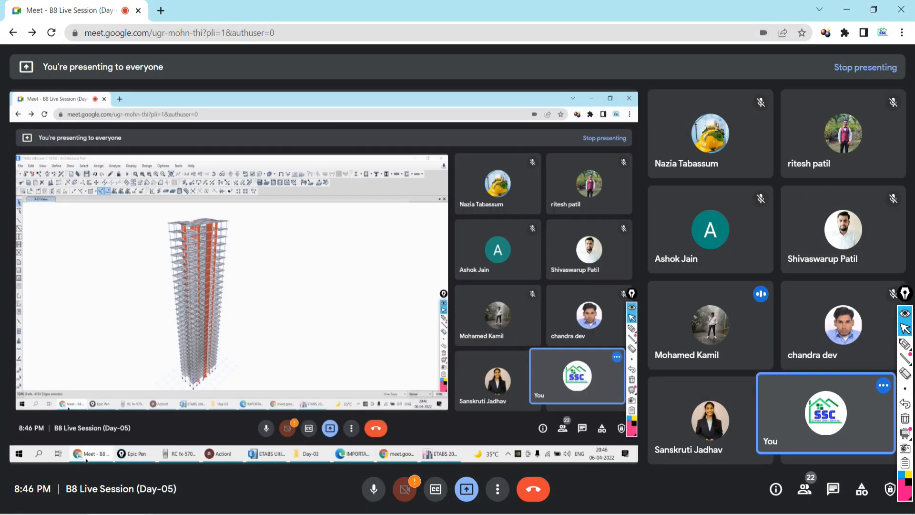
left_click(111, 514)
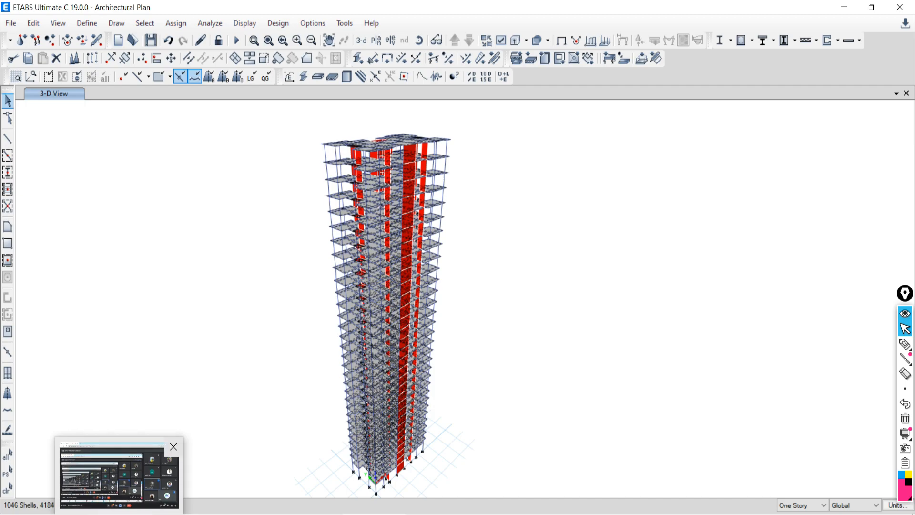
left_click(114, 513)
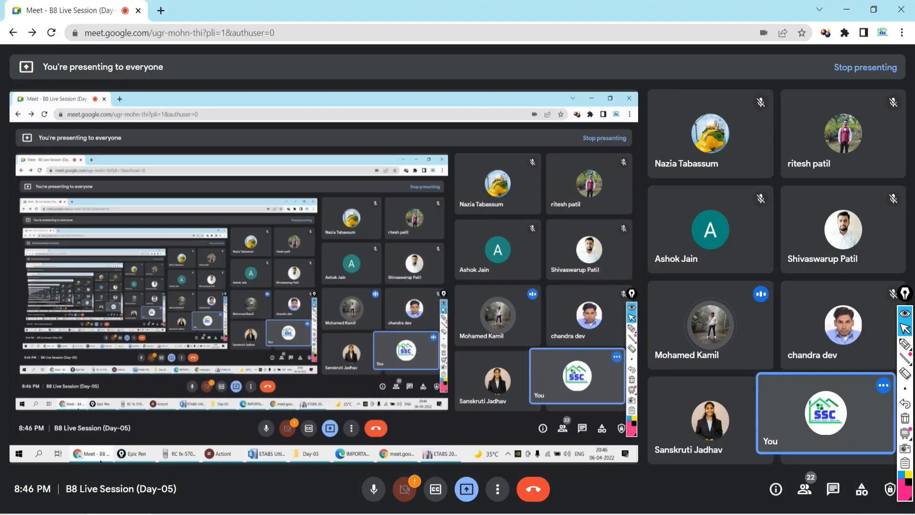
left_click(131, 513)
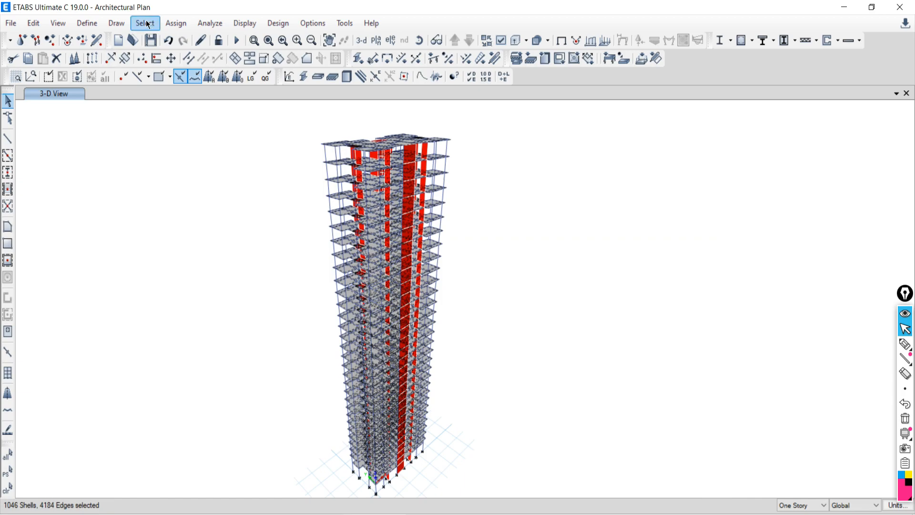
Step: Invert the floor selection and show only the selected objects in the 3-D view
left_click(147, 23)
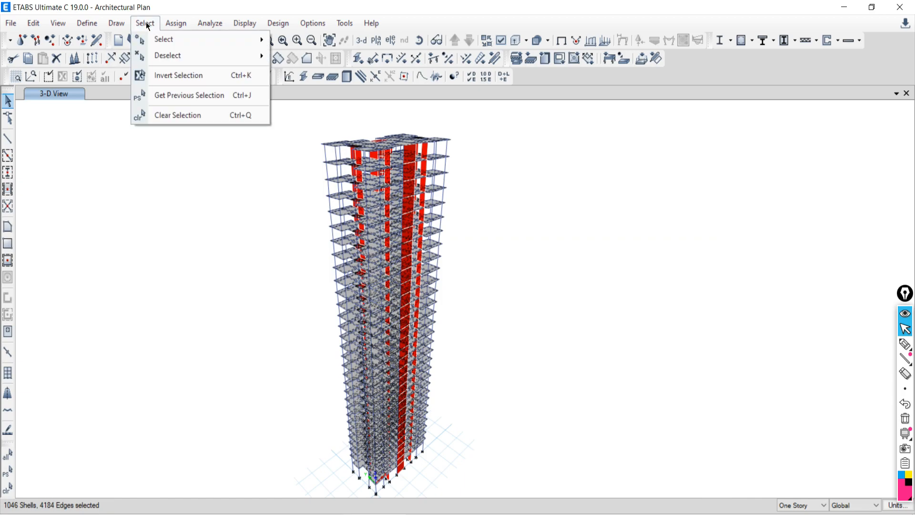
left_click(147, 24)
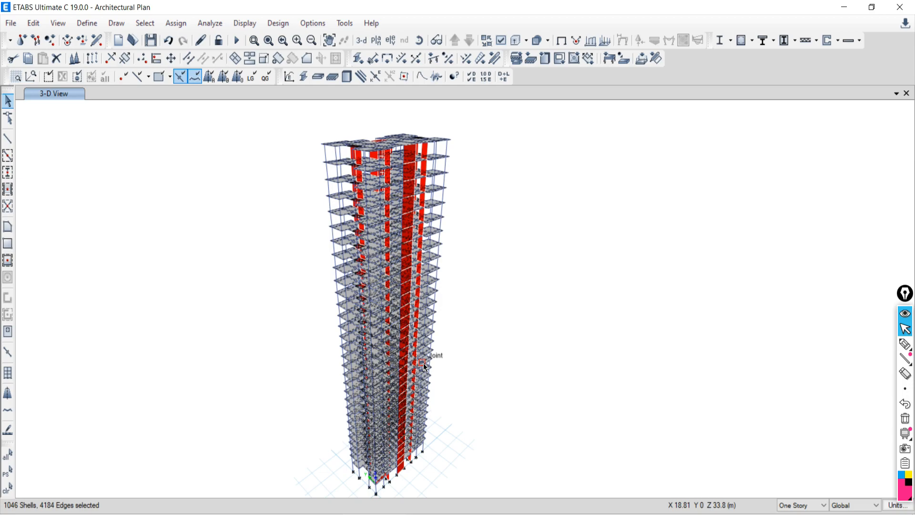
left_click(145, 26)
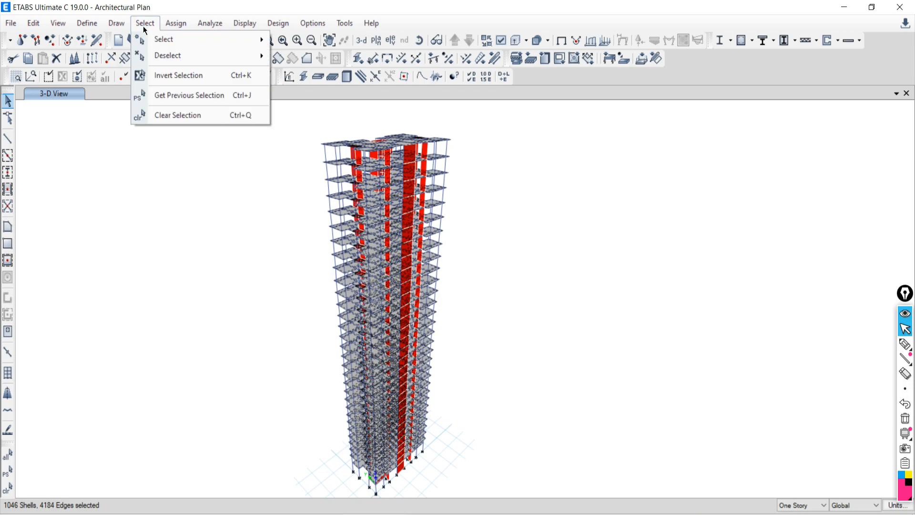
left_click(148, 76)
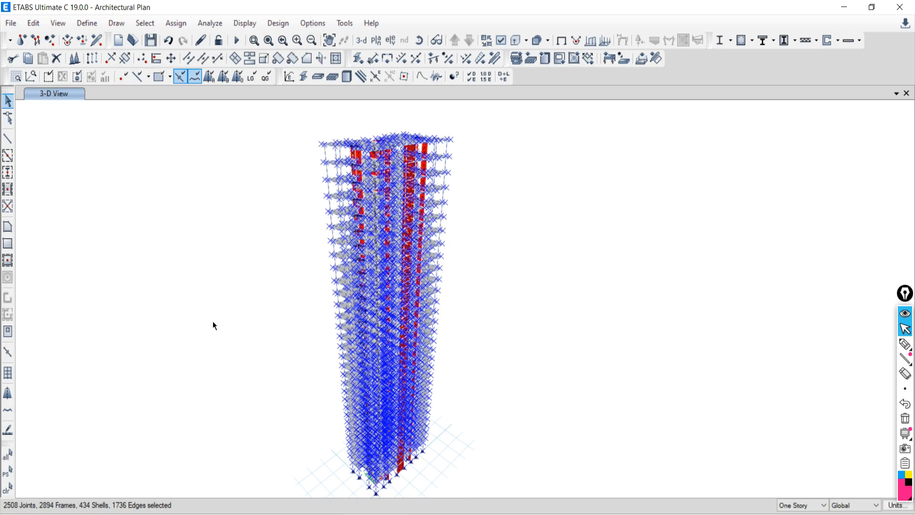
right_click(86, 138)
left_click(138, 211)
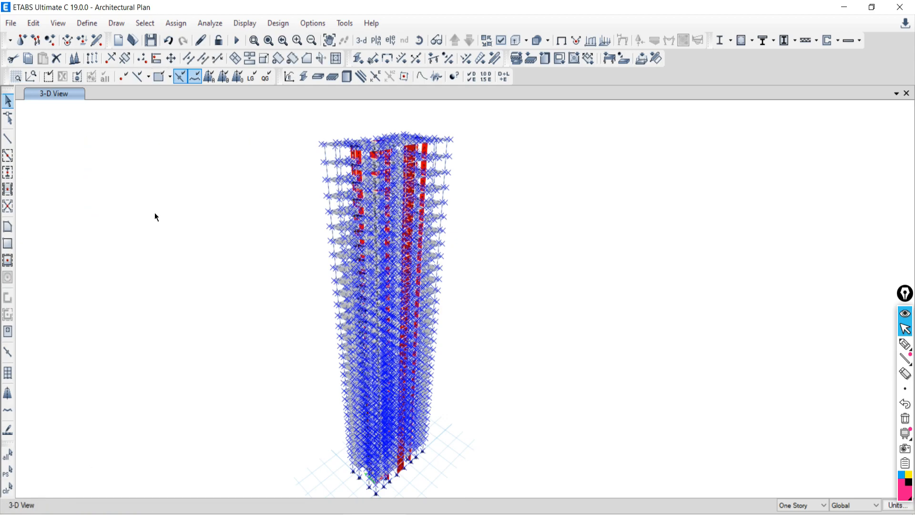
scroll(338, 184, "up", 5)
scroll(426, 191, "down", 5)
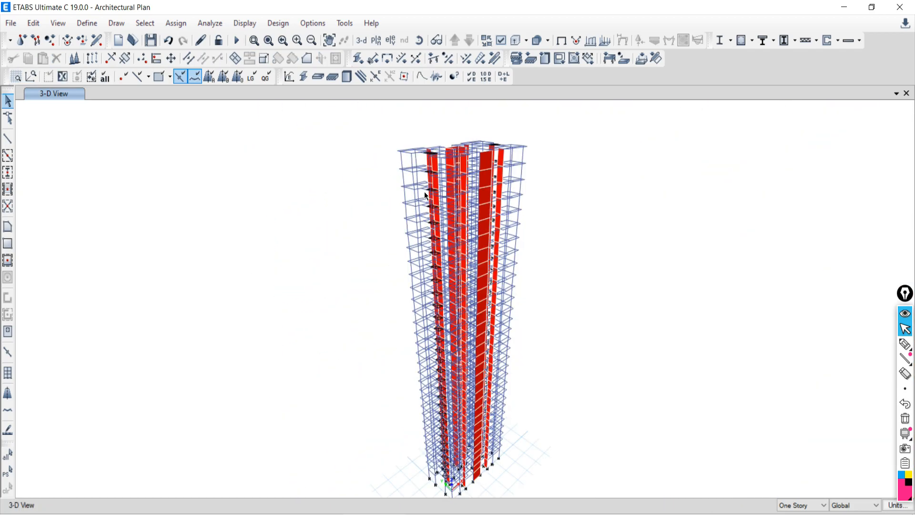
Step: Check the list of command topics in IMPORTANT COMMANDS.pdf and return to ETABS
left_click(108, 512)
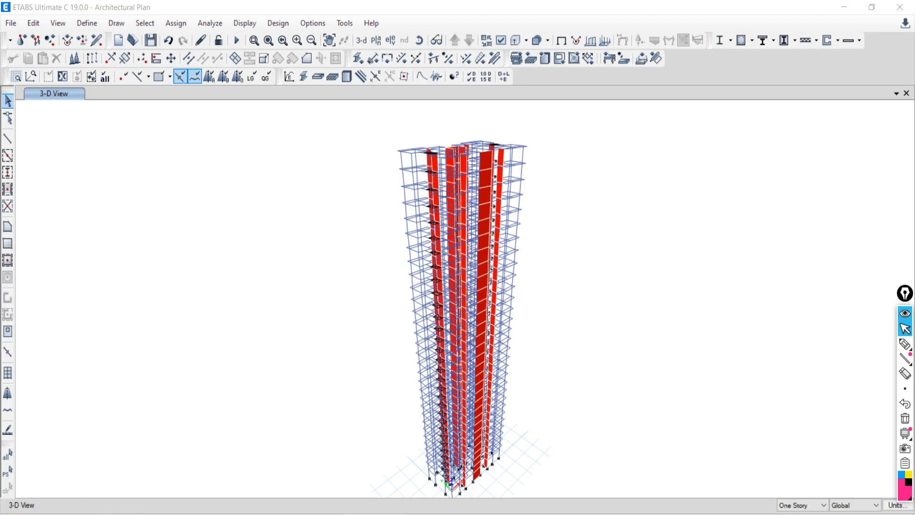
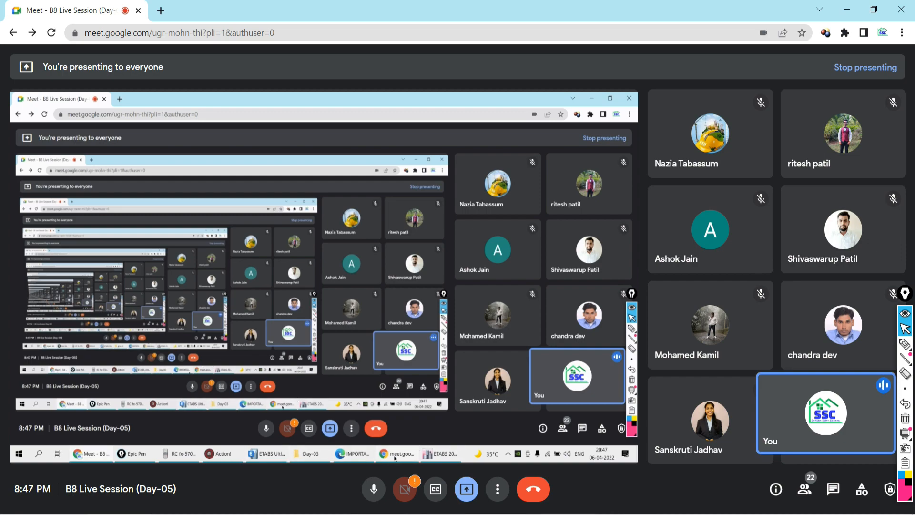
left_click(500, 514)
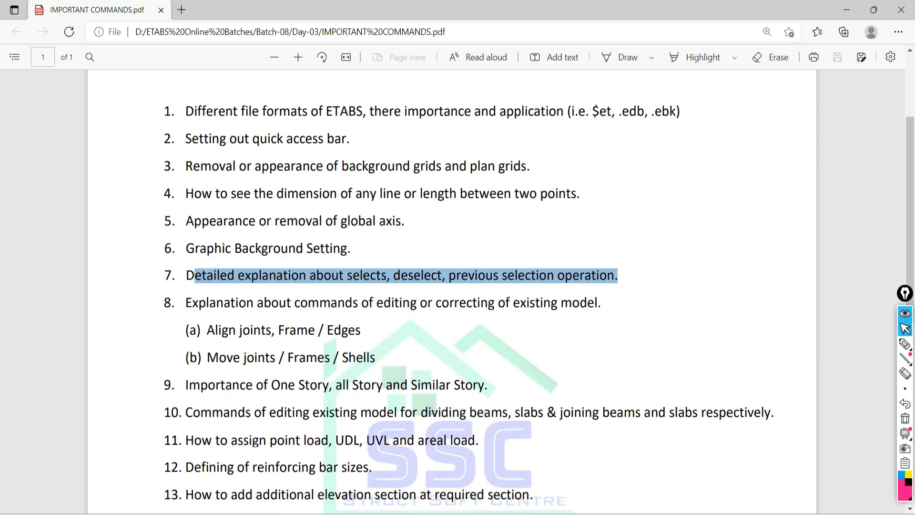
key("alt+Tab")
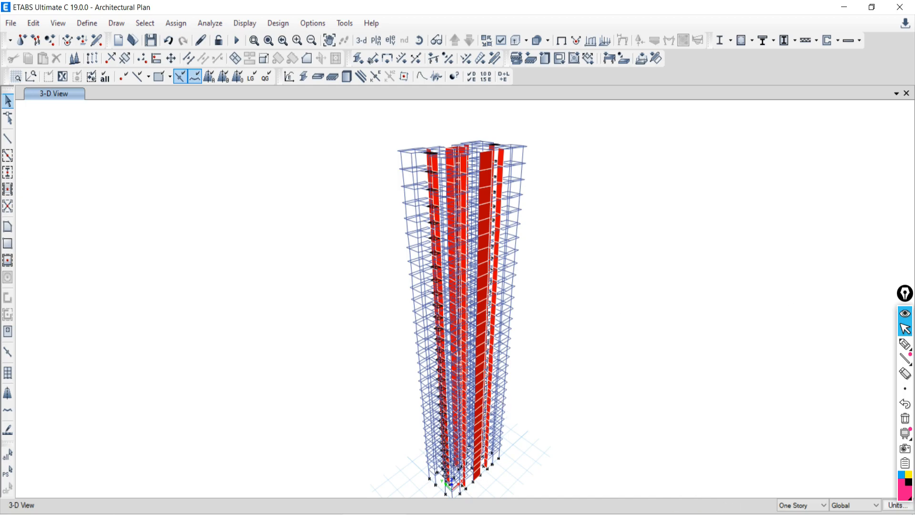
left_click(136, 506)
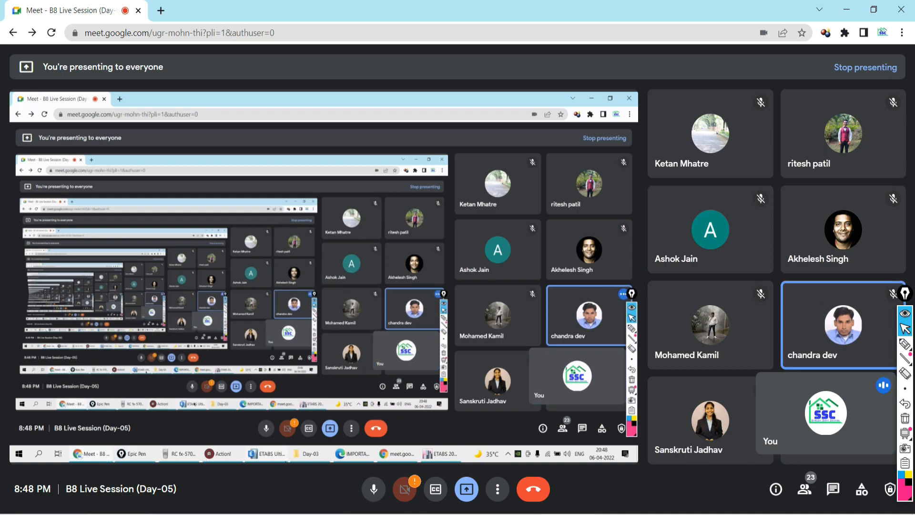
left_click(529, 514)
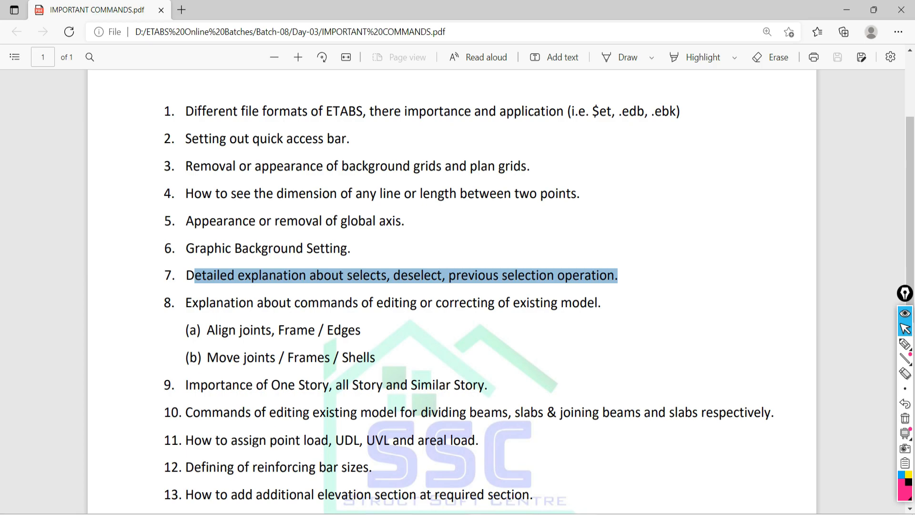
key("alt+Tab")
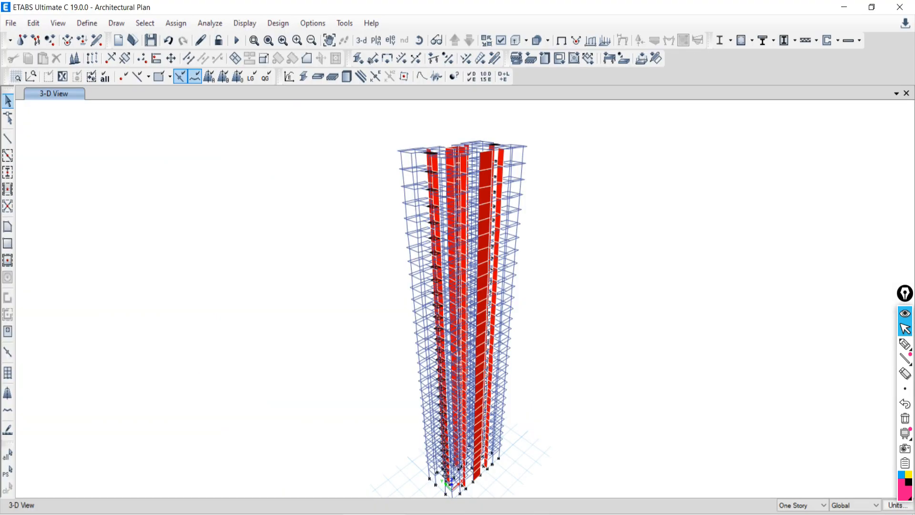
Step: Show all objects in the model and switch the view to the plan of story 22TH
right_click(129, 281)
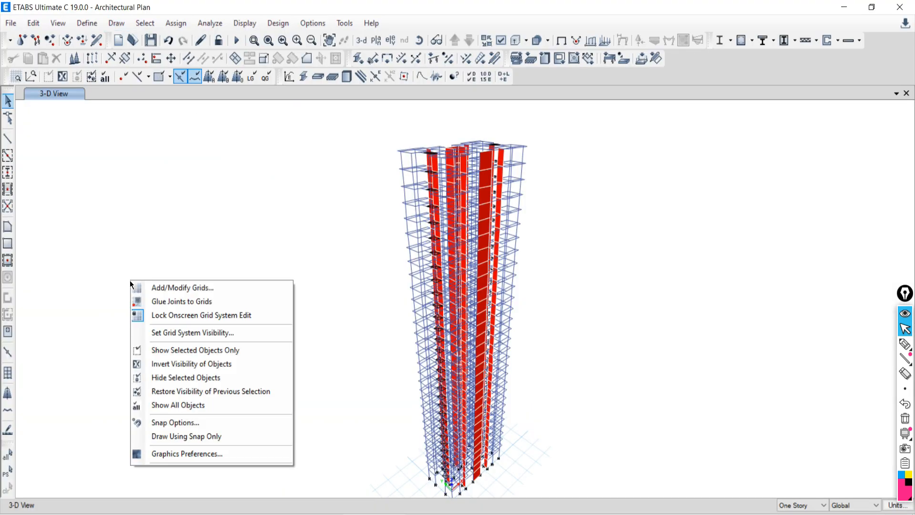
left_click(168, 404)
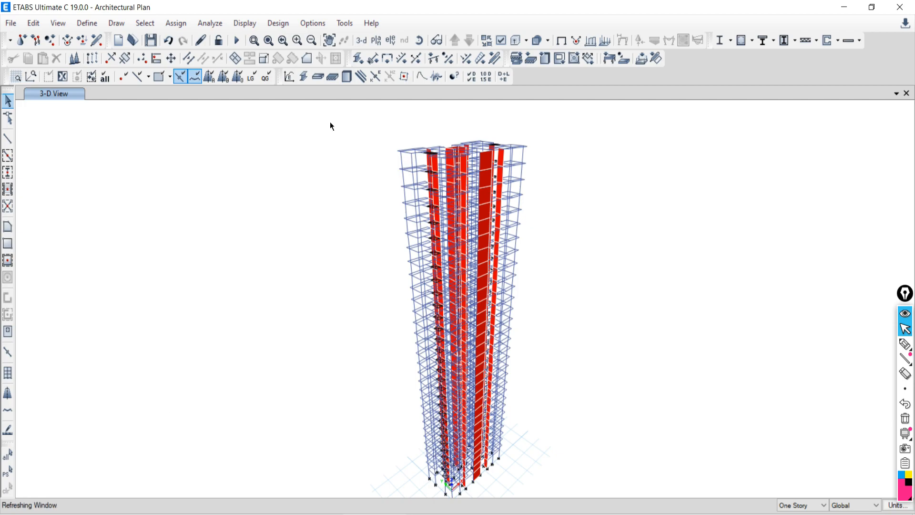
left_click(378, 40)
left_click(395, 286)
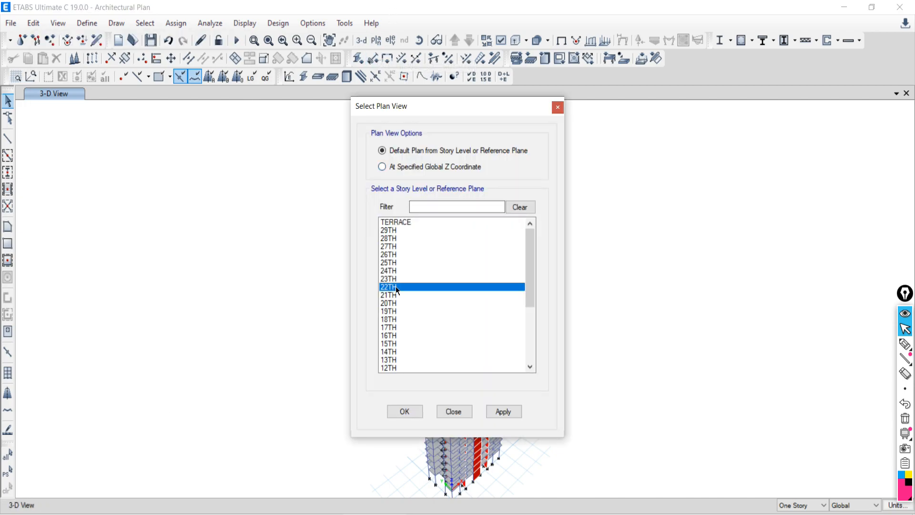
left_click(493, 413)
left_click(458, 412)
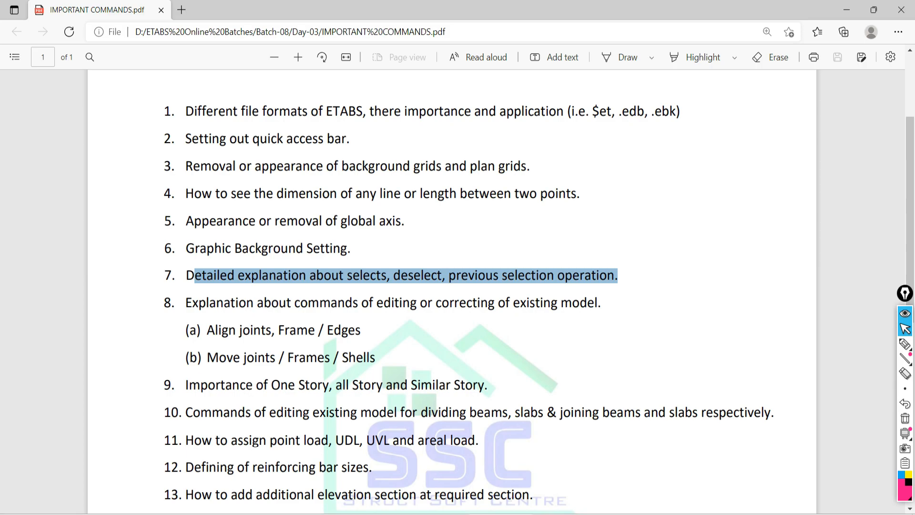
Step: Return to the ETABS plan, make a trial pen stroke in the empty area beside it, and erase the annotation
key("alt+Tab")
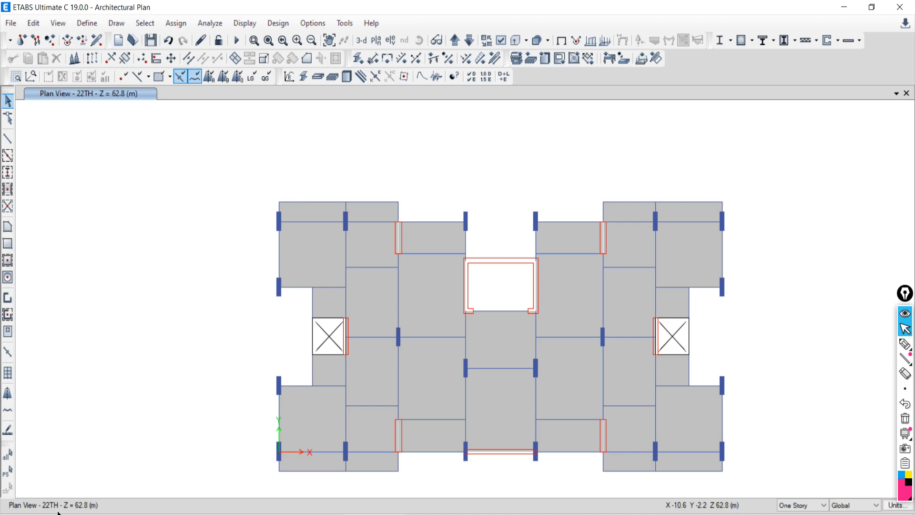
mouse_move(901, 356)
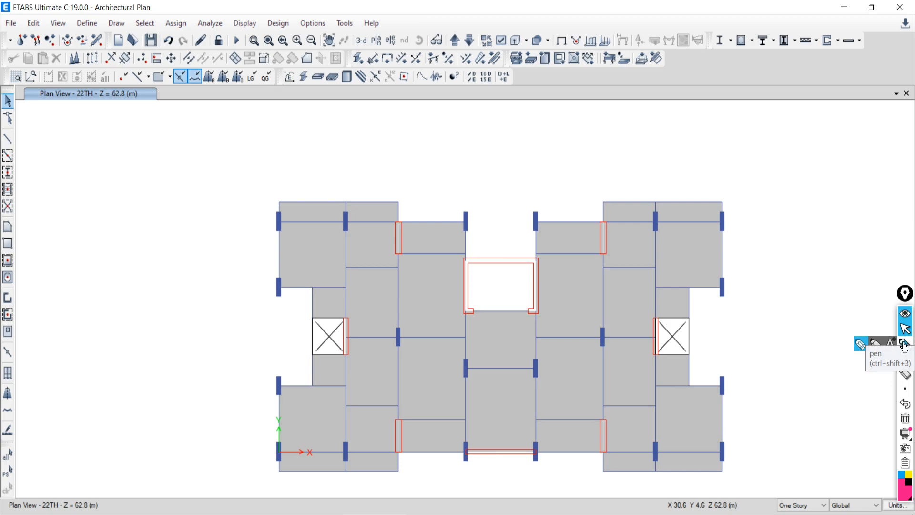
left_click(905, 345)
left_click_drag(56, 152, 198, 152)
mouse_move(160, 194)
left_mouse_down()
mouse_move(75, 296)
mouse_move(176, 253)
mouse_move(155, 197)
left_mouse_up()
mouse_move(910, 438)
left_click(907, 419)
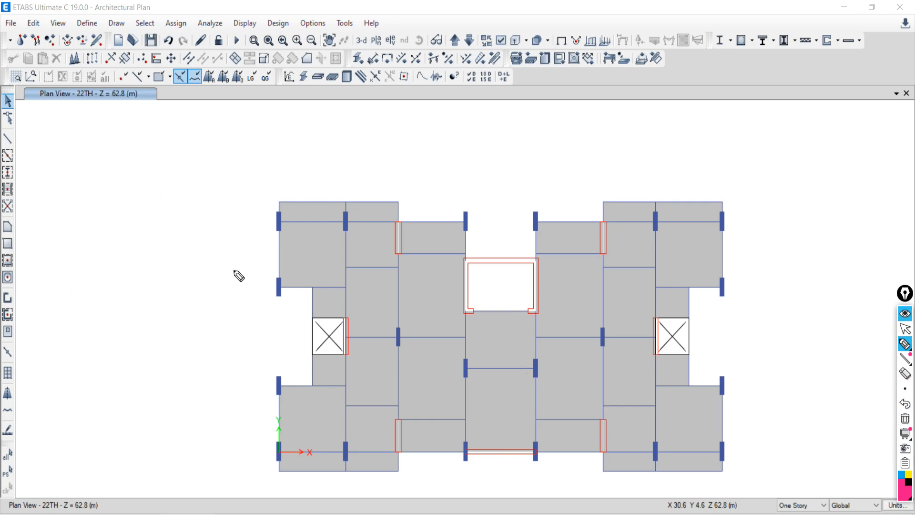
Step: Sketch two vertical beams with the pen beside the plan, with a column box at each beam end
mouse_move(904, 344)
left_click_drag(206, 158, 206, 252)
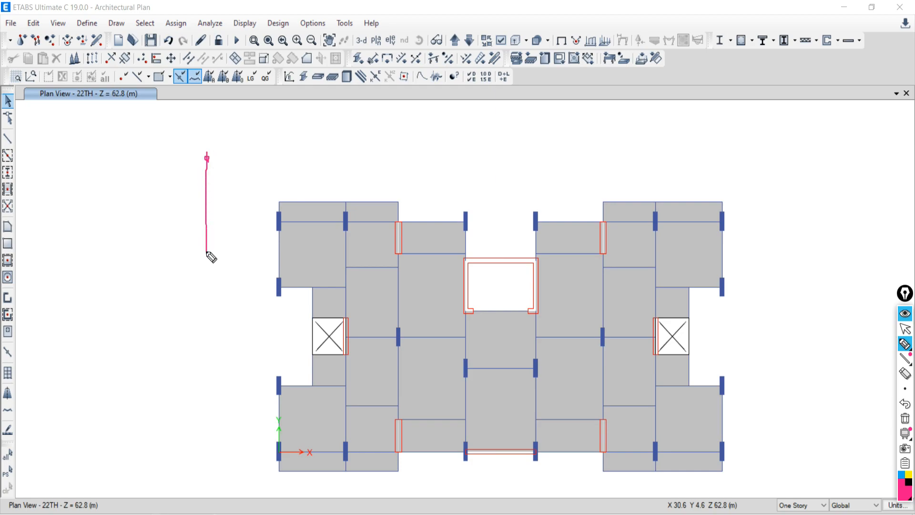
left_click_drag(62, 161, 60, 262)
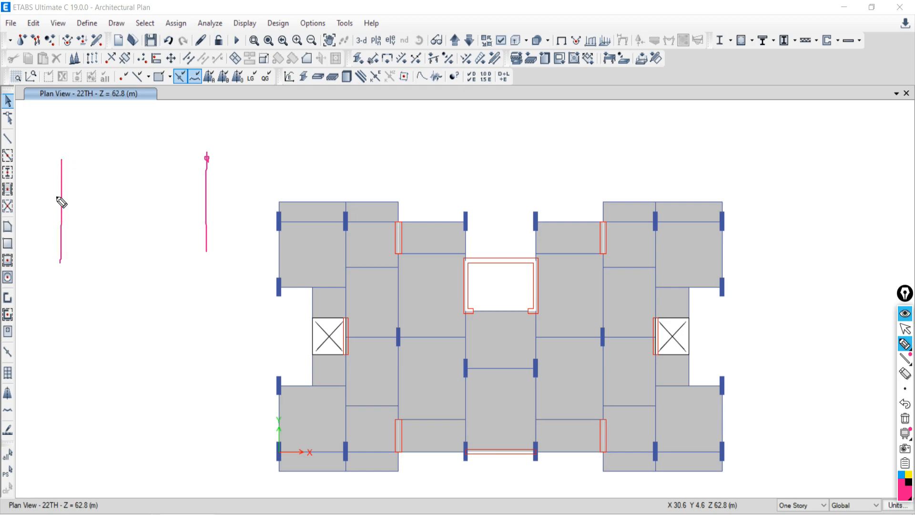
mouse_move(53, 155)
left_mouse_down()
mouse_move(57, 166)
mouse_move(76, 164)
mouse_move(57, 159)
left_mouse_up()
mouse_move(195, 149)
left_mouse_down()
mouse_move(196, 172)
mouse_move(230, 170)
mouse_move(195, 151)
left_mouse_up()
mouse_move(48, 251)
left_mouse_down()
mouse_move(79, 273)
mouse_move(60, 263)
left_mouse_up()
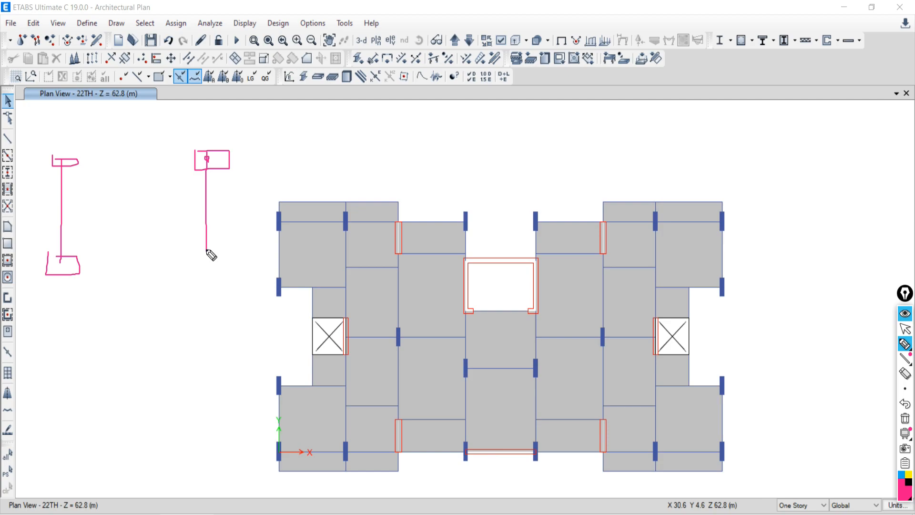
mouse_move(196, 251)
left_mouse_down()
mouse_move(200, 260)
mouse_move(231, 260)
mouse_move(239, 245)
mouse_move(201, 244)
mouse_move(196, 253)
left_mouse_up()
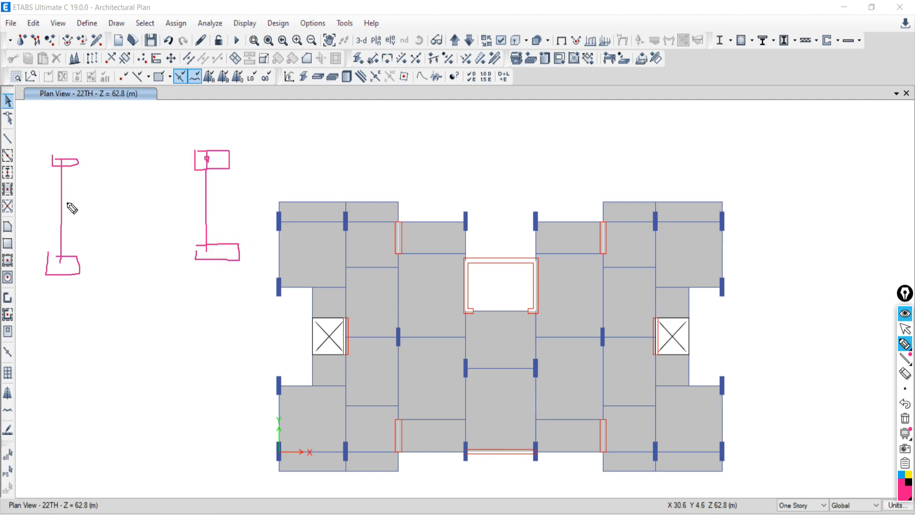
Step: Sketch a horizontal beam joining the two vertical beams, label it B1 and circle its right-hand junction
left_click_drag(61, 203, 209, 203)
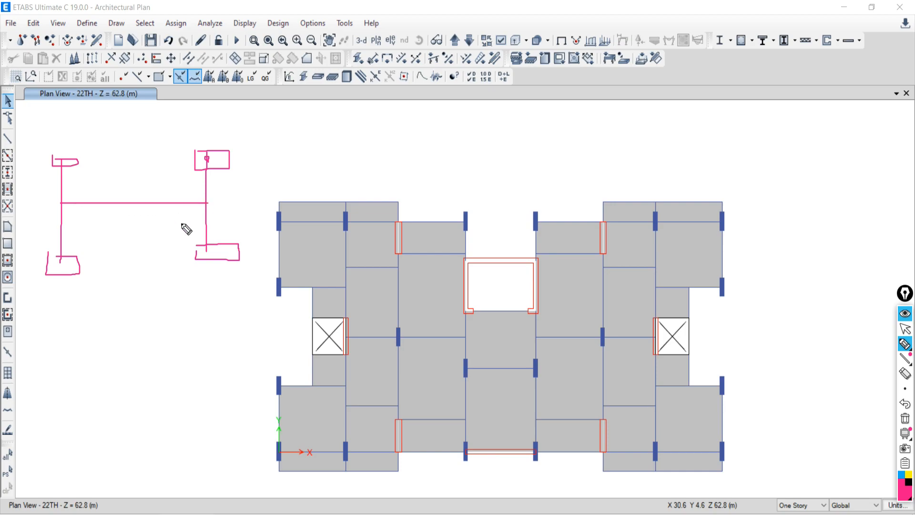
mouse_move(123, 179)
left_mouse_down()
mouse_move(123, 194)
mouse_move(124, 184)
mouse_move(115, 189)
mouse_move(134, 189)
left_mouse_up()
mouse_move(219, 181)
left_mouse_down()
mouse_move(187, 194)
mouse_move(235, 215)
mouse_move(216, 165)
left_mouse_up()
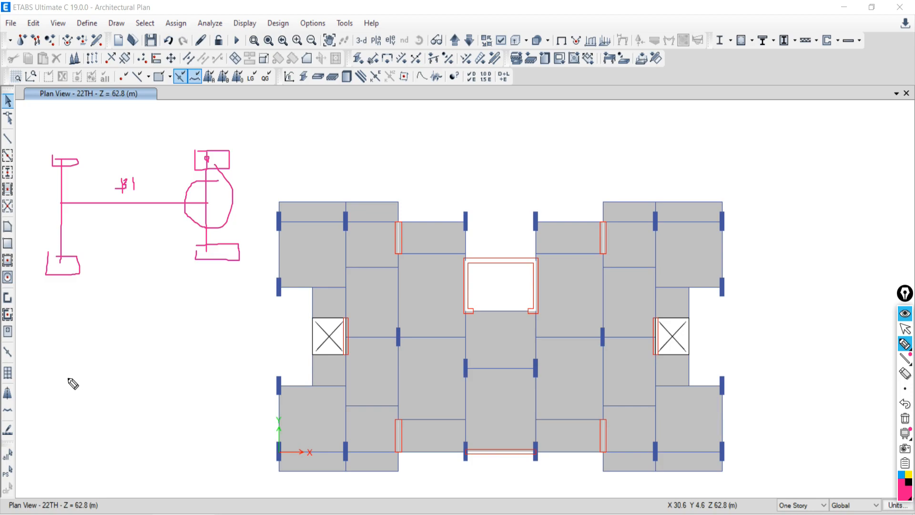
Step: Sketch a misaligned beam below the first diagram, with a dashed straight reference line and a marked joint at each end
mouse_move(221, 368)
left_mouse_down()
mouse_move(67, 422)
mouse_move(125, 405)
left_mouse_up()
left_click(905, 404)
mouse_move(211, 348)
left_mouse_down()
mouse_move(60, 368)
mouse_move(214, 363)
left_mouse_up()
key("ctrl+z")
left_click_drag(207, 347, 210, 352)
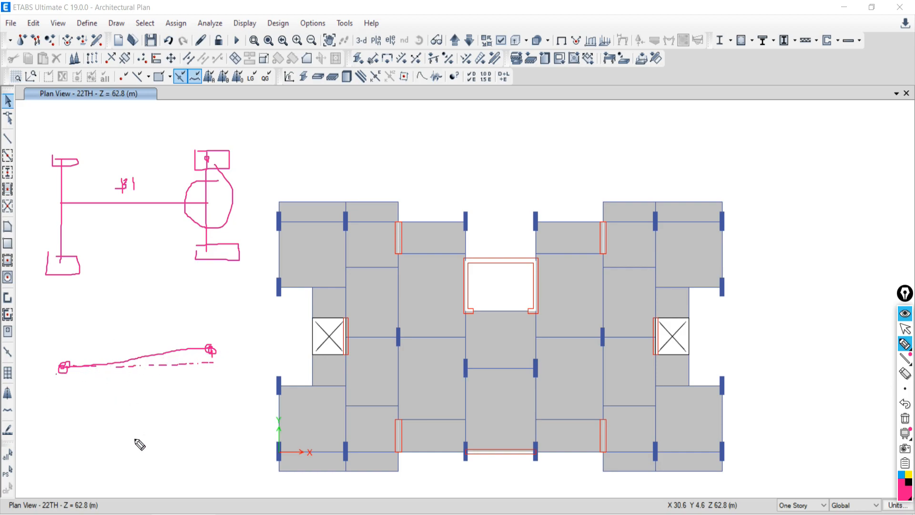
Step: Sketch sloped beam lines above the plan, mark the joints of the right-hand one, and erase all annotations
mouse_move(614, 117)
left_mouse_down()
mouse_move(393, 165)
mouse_move(484, 147)
left_mouse_up()
left_click_drag(392, 185, 626, 176)
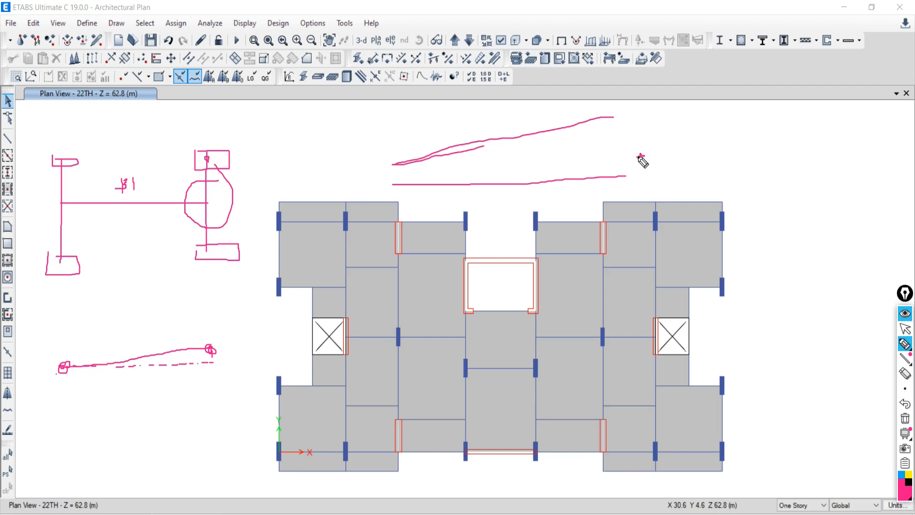
left_click_drag(639, 155, 800, 119)
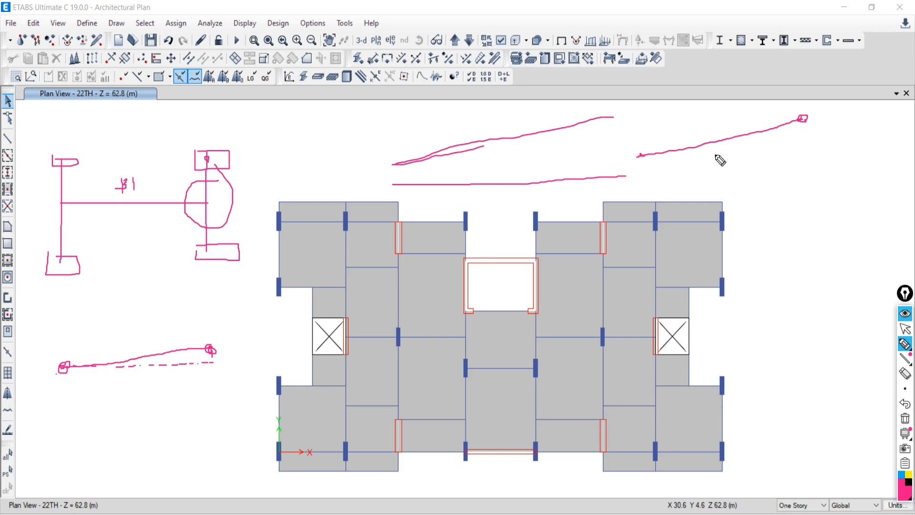
left_click_drag(637, 158, 641, 156)
left_click(904, 419)
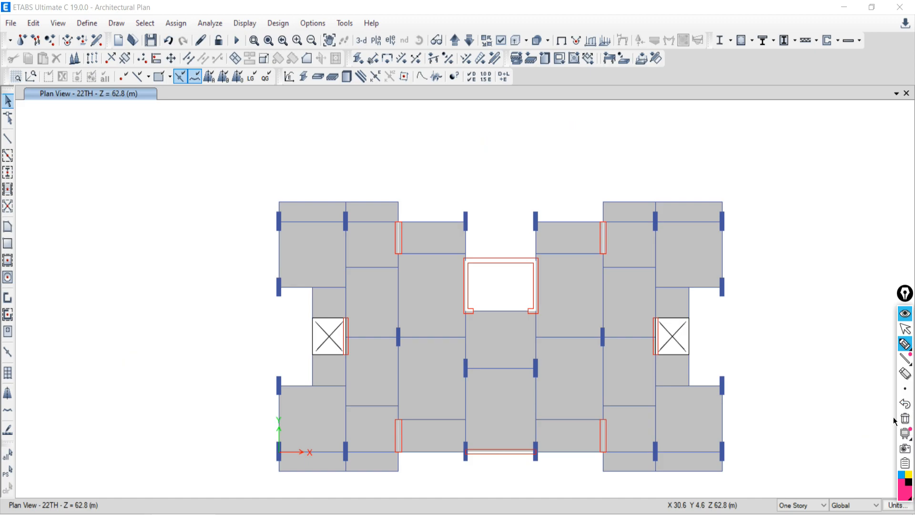
left_click(906, 329)
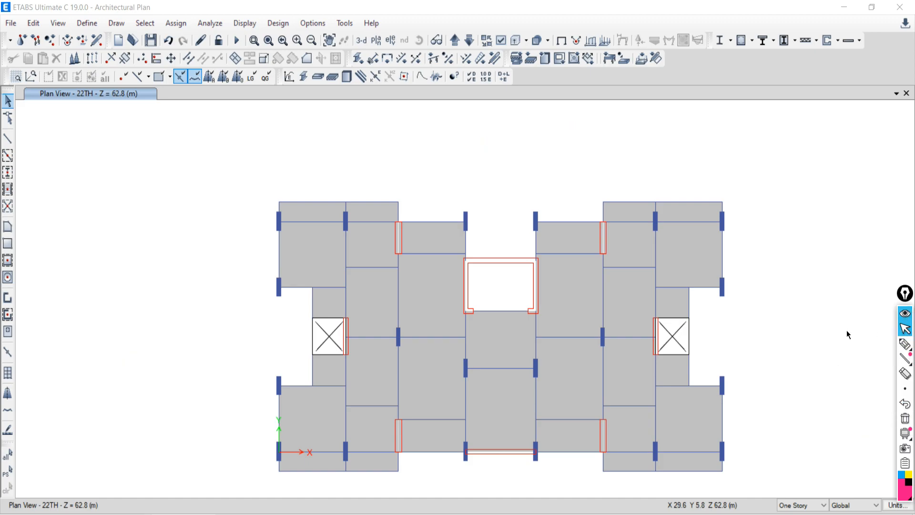
Step: Draw a slightly inclined beam line in the empty area beside the plan's upper-left corner
left_click(7, 138)
left_click(610, 138)
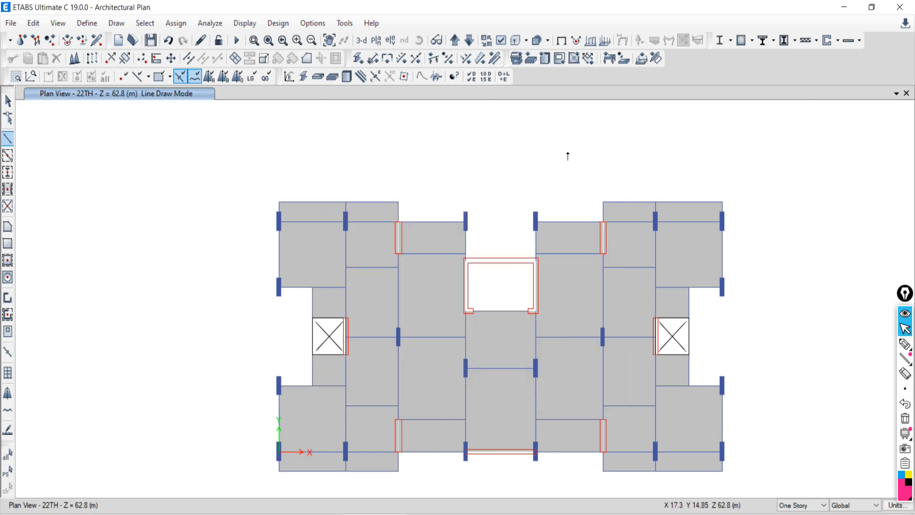
left_click(77, 224)
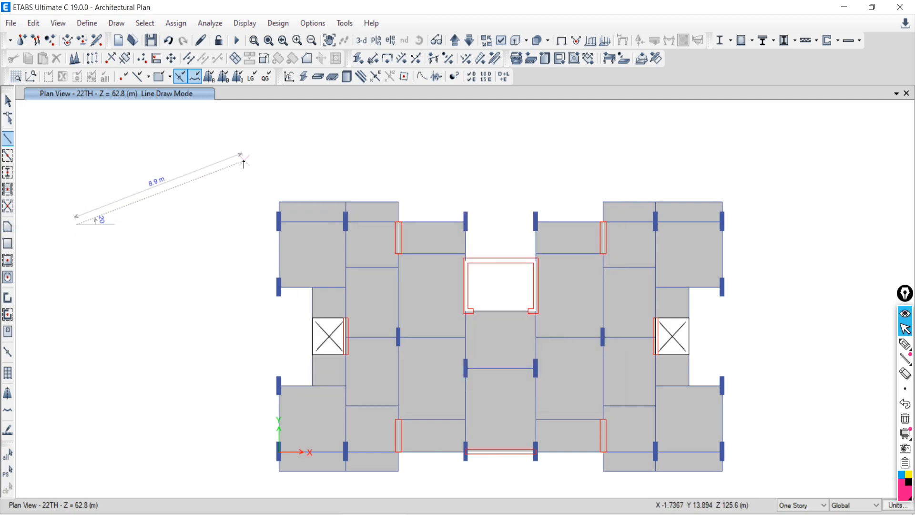
left_click(238, 191)
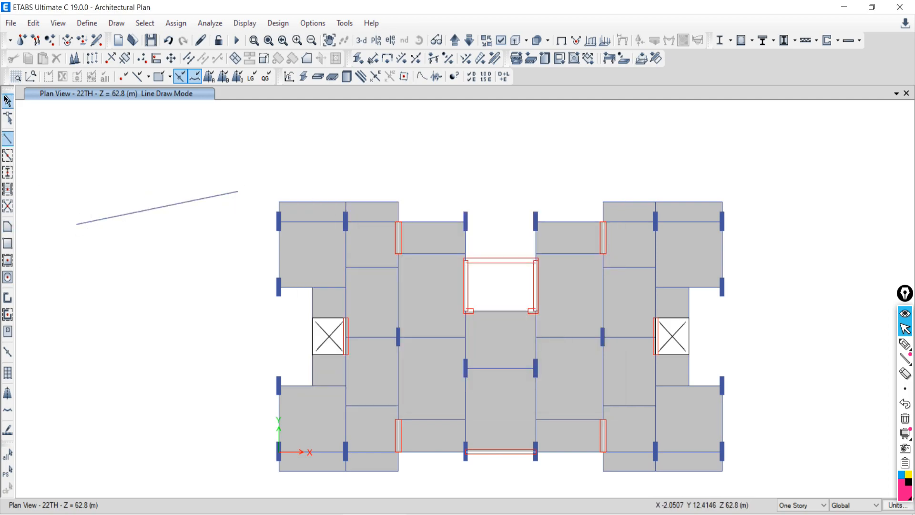
left_click(8, 101)
Step: Select the inclined beam beside the plan with a selection window and clear the selection
scroll(153, 225, "up", 4)
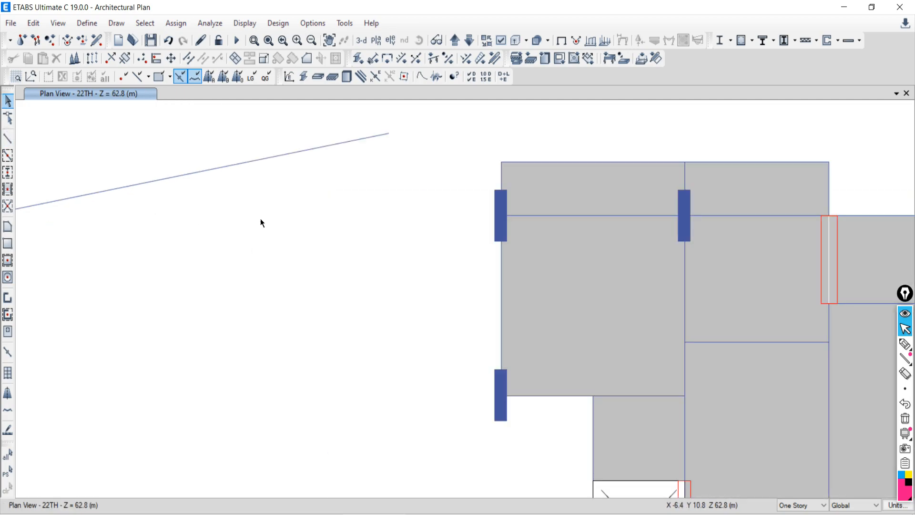
scroll(210, 232, "down", 4)
middle_click_drag(204, 231, 272, 242)
scroll(252, 229, "up", 5)
middle_click_drag(403, 257, 304, 246)
scroll(322, 248, "down", 4)
scroll(341, 243, "up", 3)
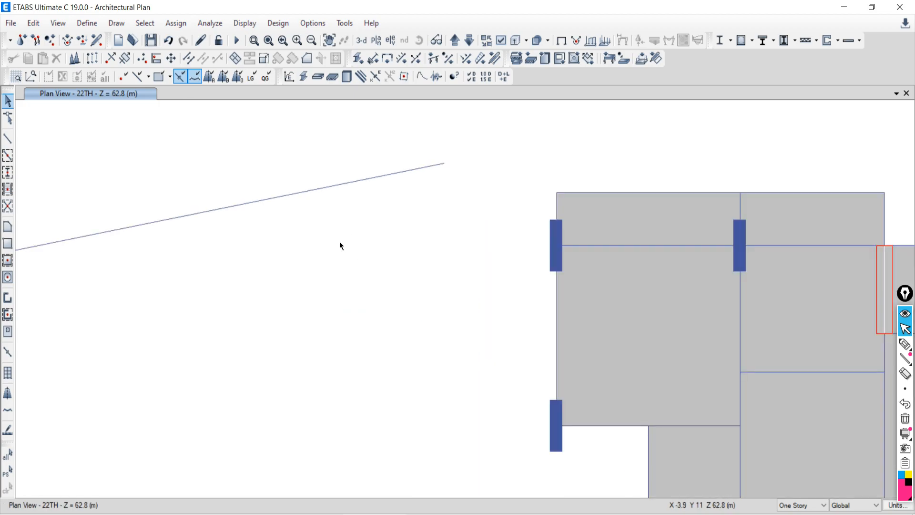
scroll(340, 242, "down", 3)
scroll(340, 242, "up", 3)
scroll(340, 243, "down", 2)
scroll(340, 246, "up", 2)
left_click_drag(395, 291, 310, 192)
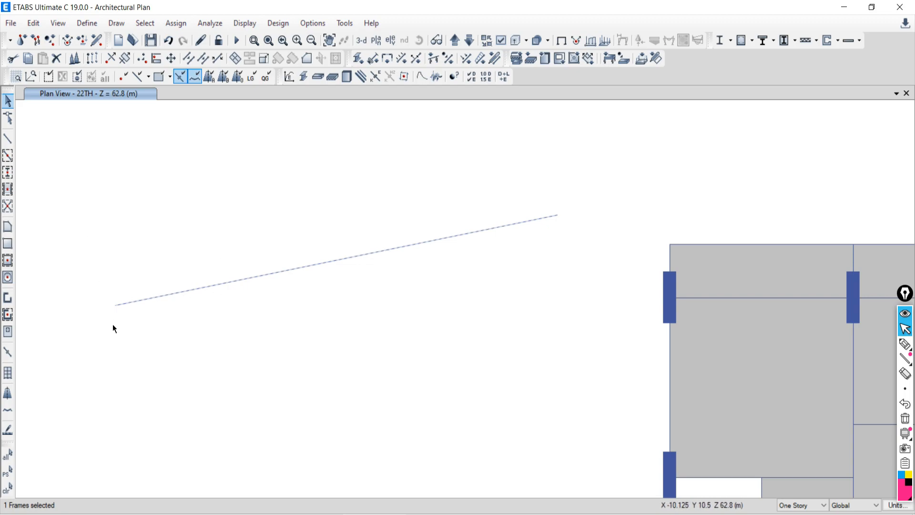
left_click(8, 488)
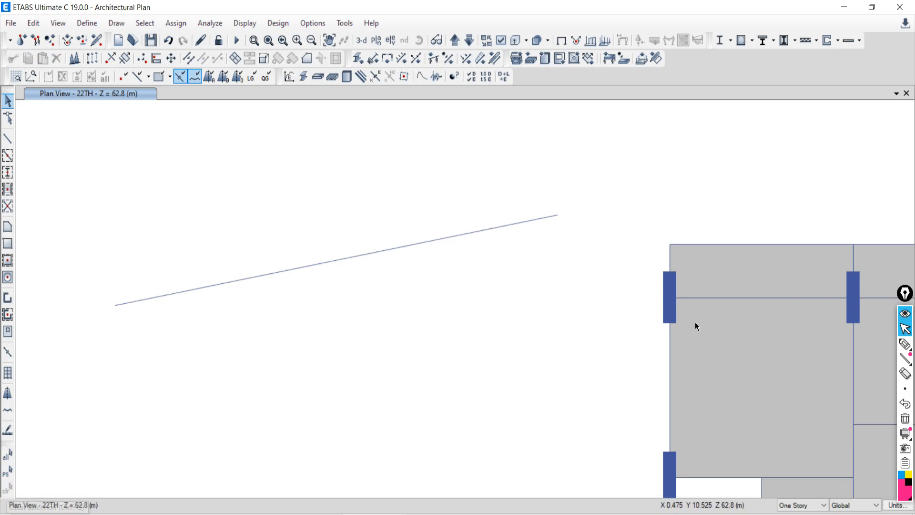
Step: Circle both end joints of the inclined beam with the pen and erase the markings
left_click(905, 347)
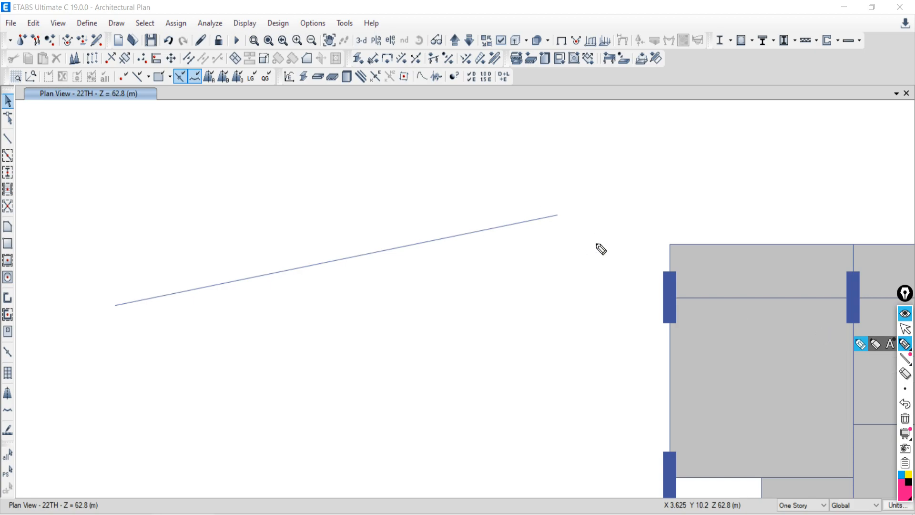
mouse_move(93, 279)
left_mouse_down()
mouse_move(89, 327)
mouse_move(88, 282)
left_mouse_up()
left_click_drag(553, 193, 564, 180)
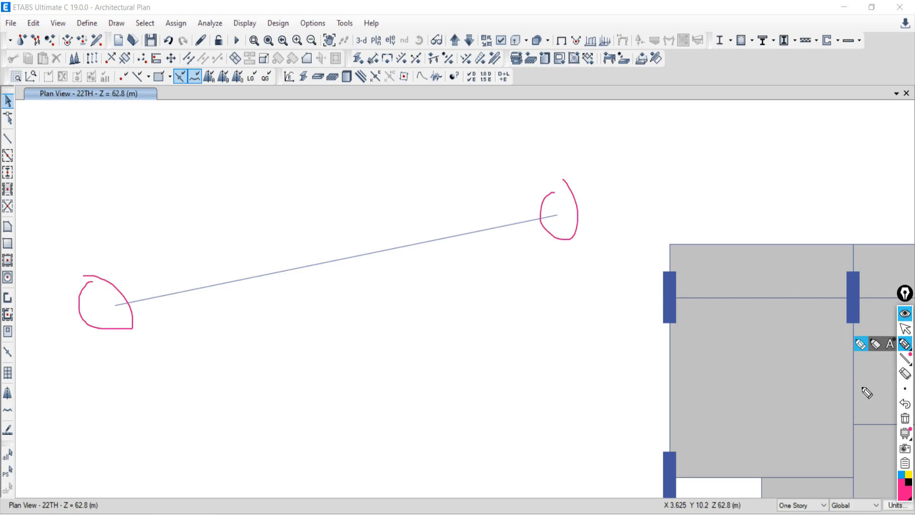
left_click(905, 423)
Step: Circle the inclined beam's end joints again, sketch a horizontal reference line from its left joint, and erase the annotations
mouse_move(102, 272)
left_mouse_down()
mouse_move(106, 303)
mouse_move(101, 273)
left_mouse_up()
left_click_drag(548, 190, 543, 194)
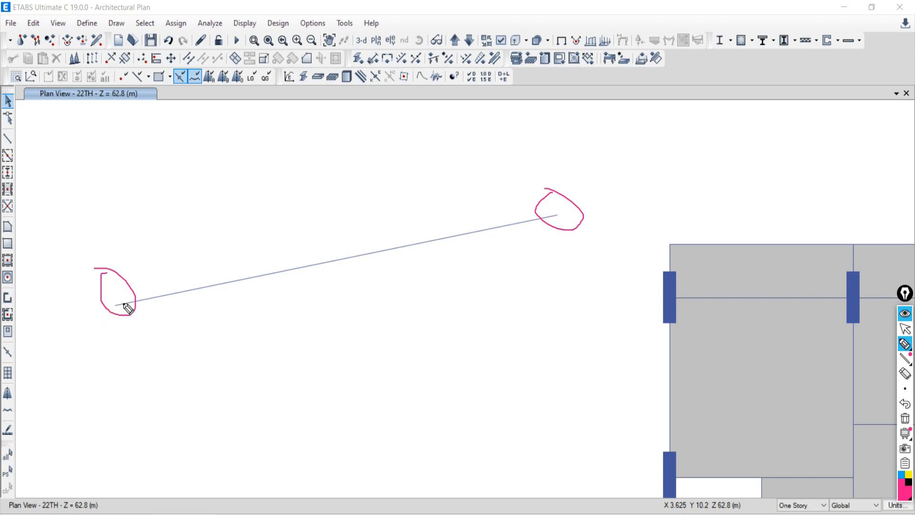
mouse_move(123, 307)
left_mouse_down()
mouse_move(316, 310)
mouse_move(553, 297)
left_mouse_up()
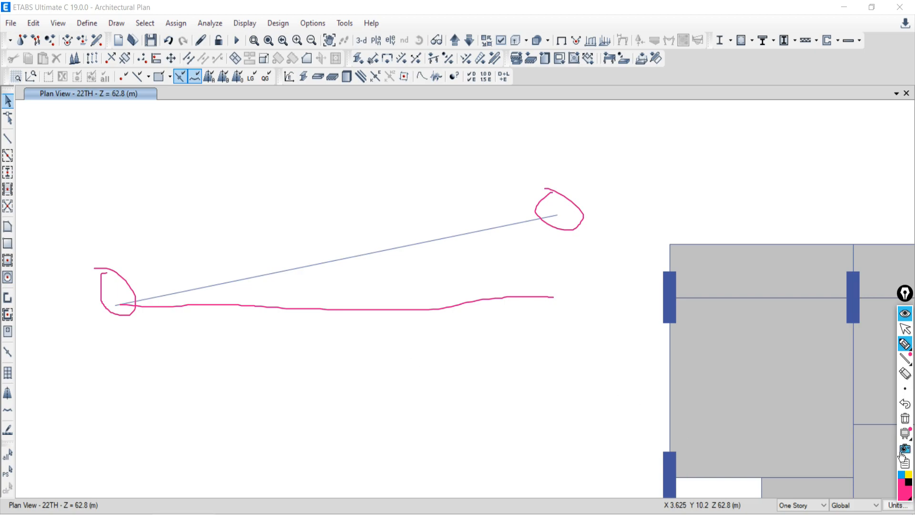
left_click(905, 418)
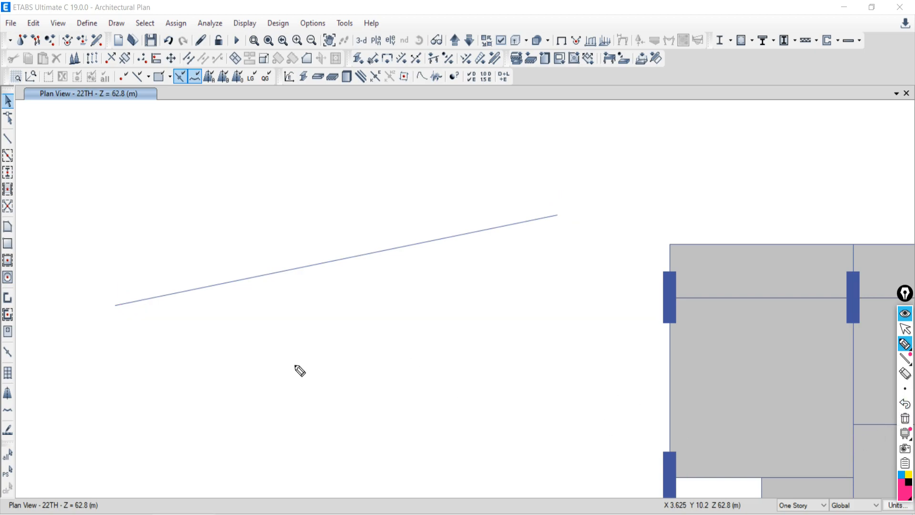
Step: Check the coordinates at the inclined beam's left joint and circle the X, Y, Z coordinate readout with the pen
left_click(906, 329)
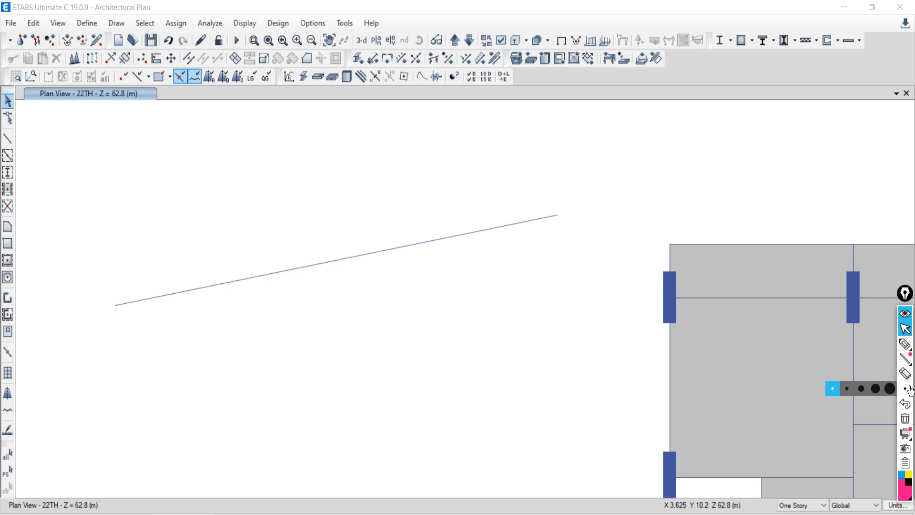
left_click(905, 344)
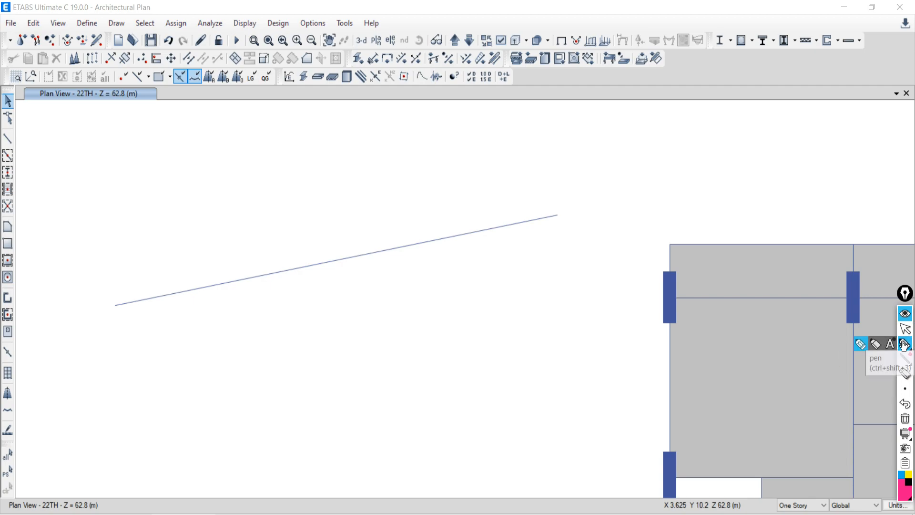
left_click(905, 329)
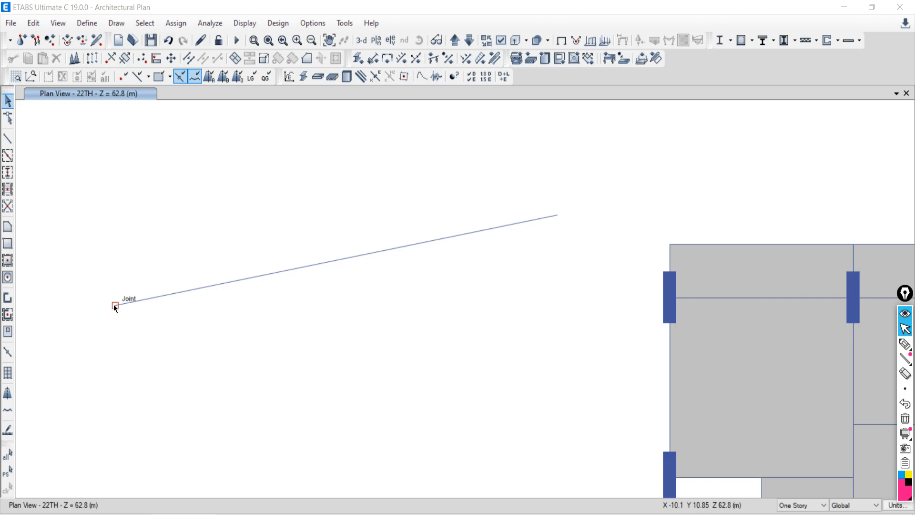
left_click(905, 346)
mouse_move(765, 492)
left_mouse_down()
mouse_move(589, 501)
mouse_move(813, 508)
mouse_move(725, 491)
left_mouse_up()
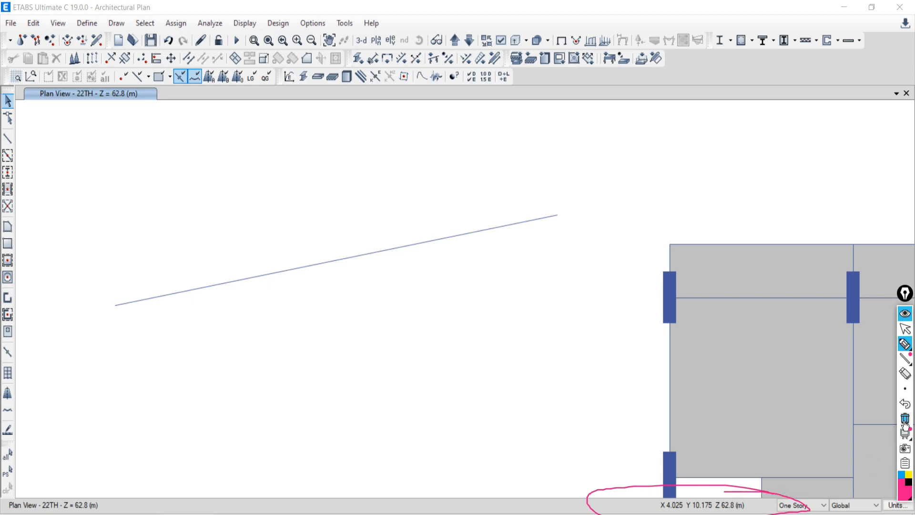
Step: Sketch a horizontal beam with marked end joints above the inclined beam, and add labelled X and Y axes beside it
left_click(905, 329)
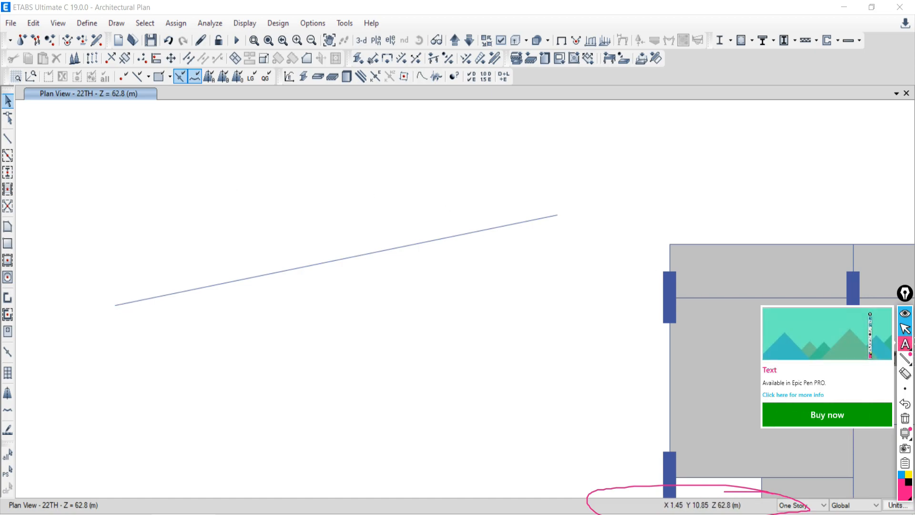
left_click(905, 344)
left_click(860, 344)
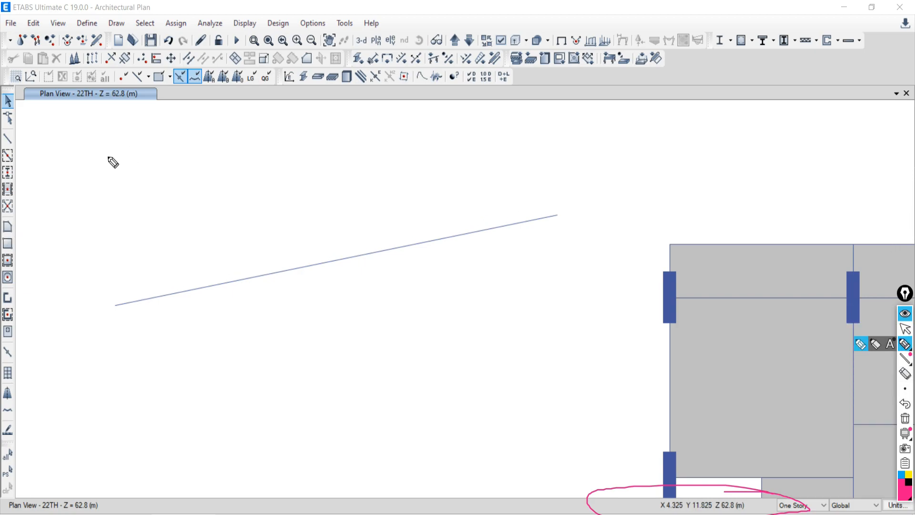
left_click_drag(108, 146, 588, 147)
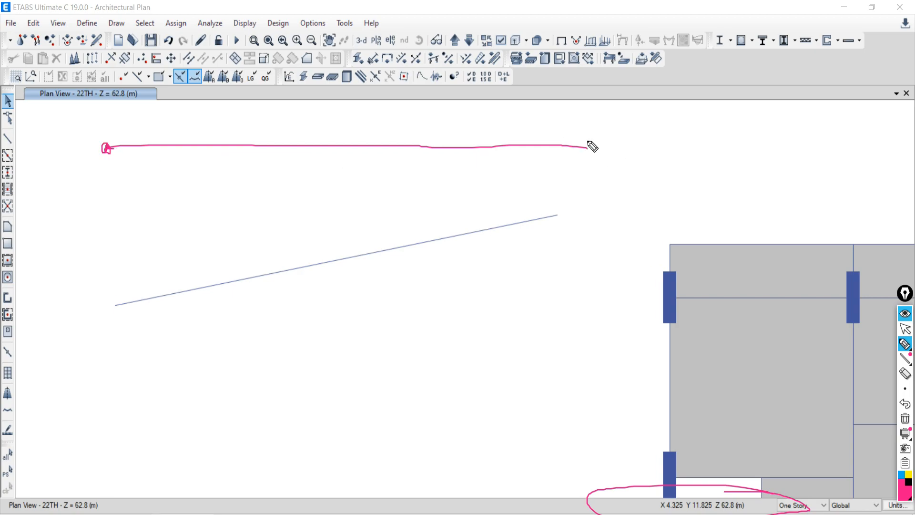
left_click_drag(592, 144, 590, 148)
mouse_move(33, 218)
left_mouse_down()
mouse_move(62, 257)
mouse_move(51, 267)
mouse_move(64, 278)
mouse_move(79, 269)
left_mouse_up()
mouse_move(35, 194)
left_mouse_down()
mouse_move(21, 209)
mouse_move(33, 202)
left_mouse_up()
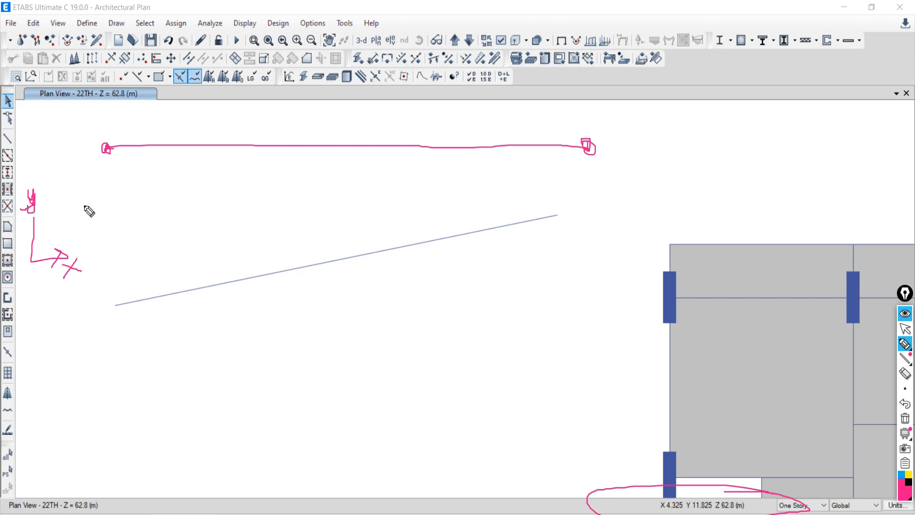
Step: Sketch two near-vertical pen lines with cross lines below the inclined beam and erase these markings
left_click_drag(422, 249, 407, 476)
left_click_drag(471, 238, 488, 464)
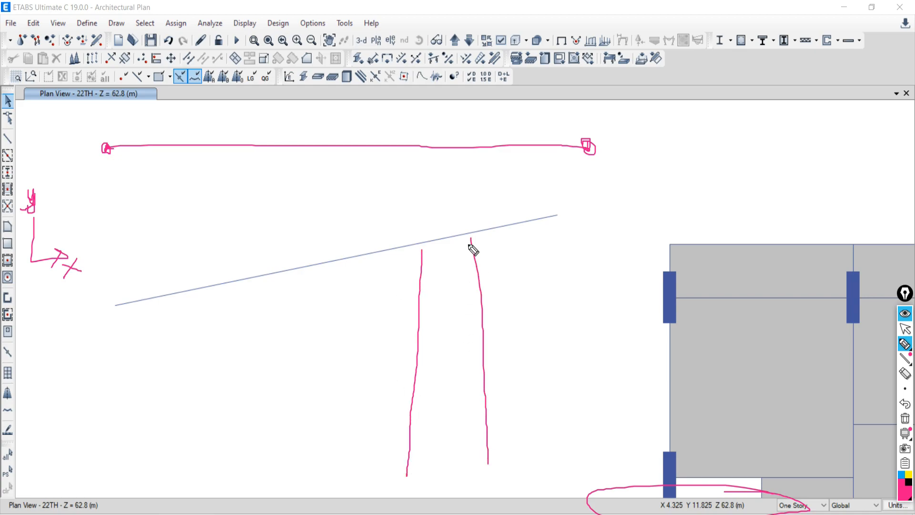
left_click_drag(474, 238, 487, 460)
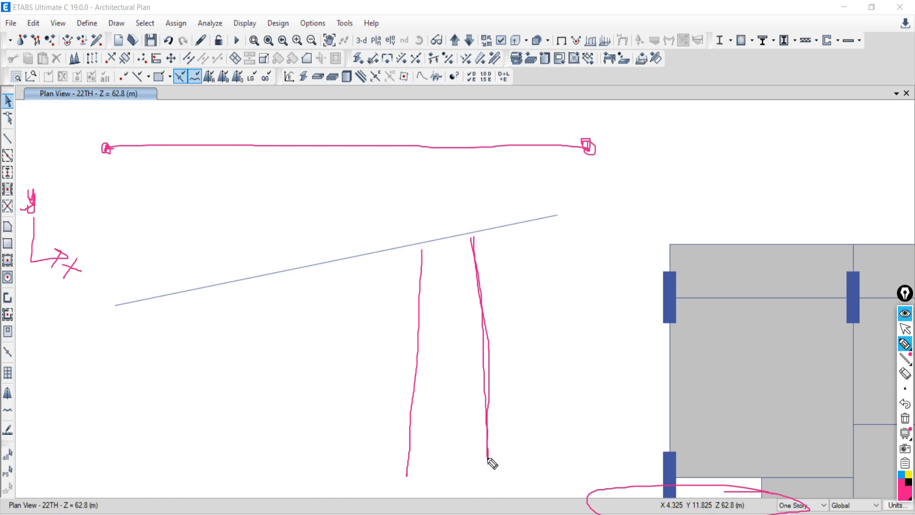
left_click_drag(472, 238, 409, 244)
left_click_drag(482, 447, 333, 446)
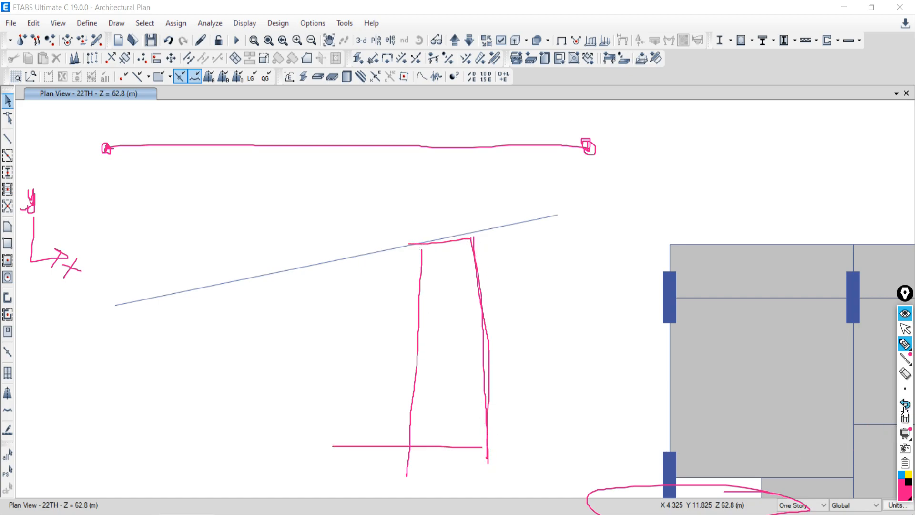
left_click_drag(396, 236, 441, 234)
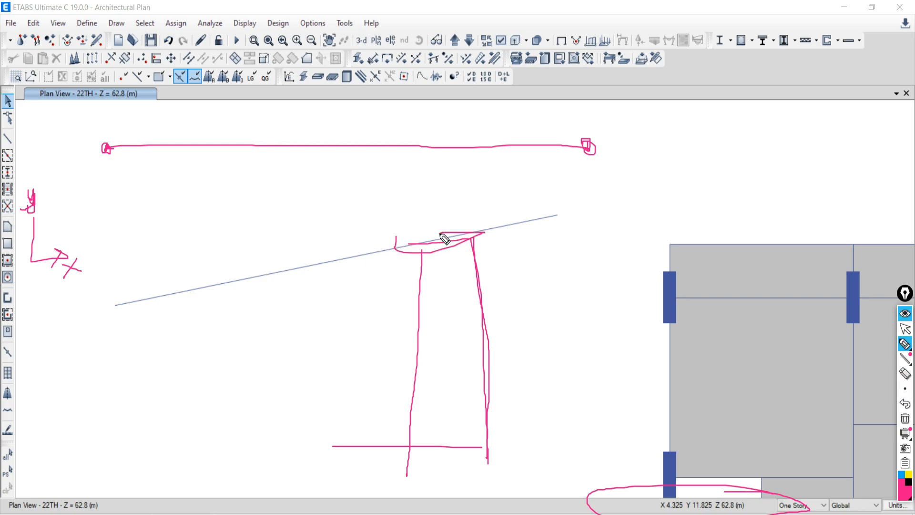
left_click(902, 377)
left_click_drag(490, 280, 372, 273)
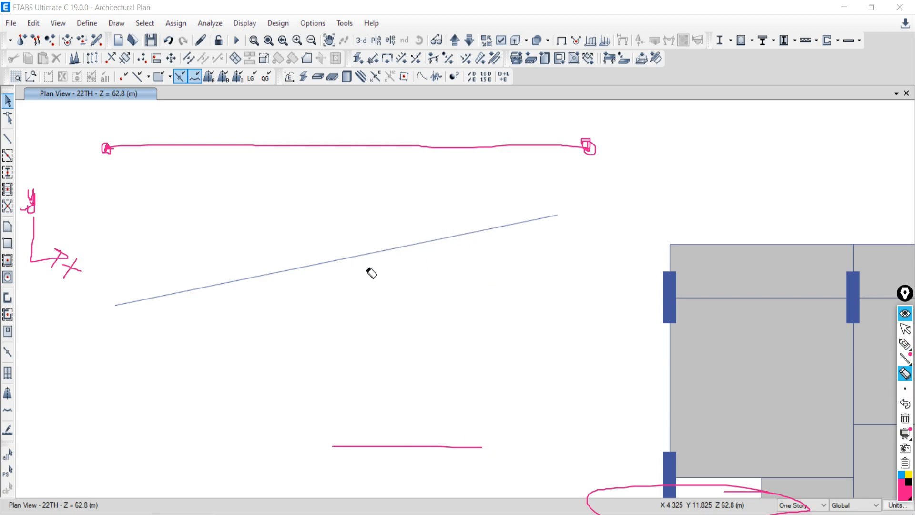
left_click_drag(508, 453, 437, 448)
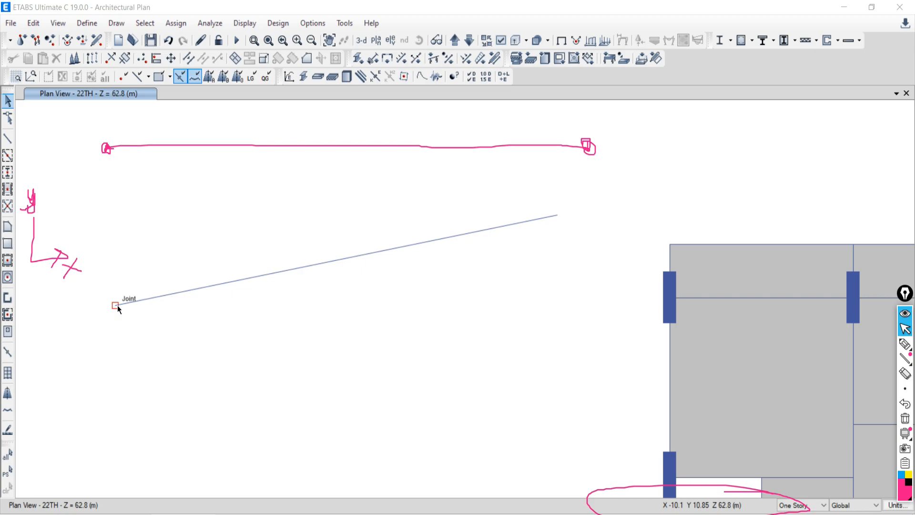
Step: Select the inclined beam together with both its end joints and open the Align Joints/Frames/Edges settings
left_click_drag(351, 282, 305, 264)
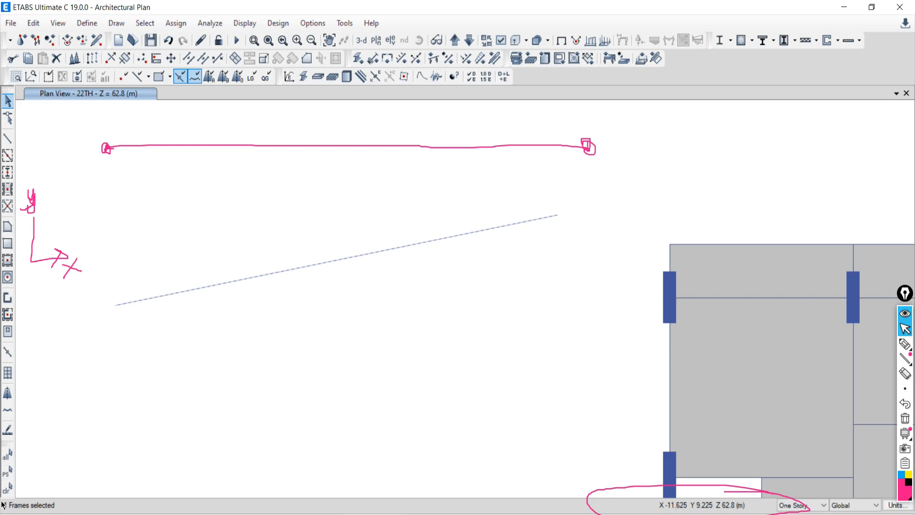
left_click_drag(331, 306, 276, 208)
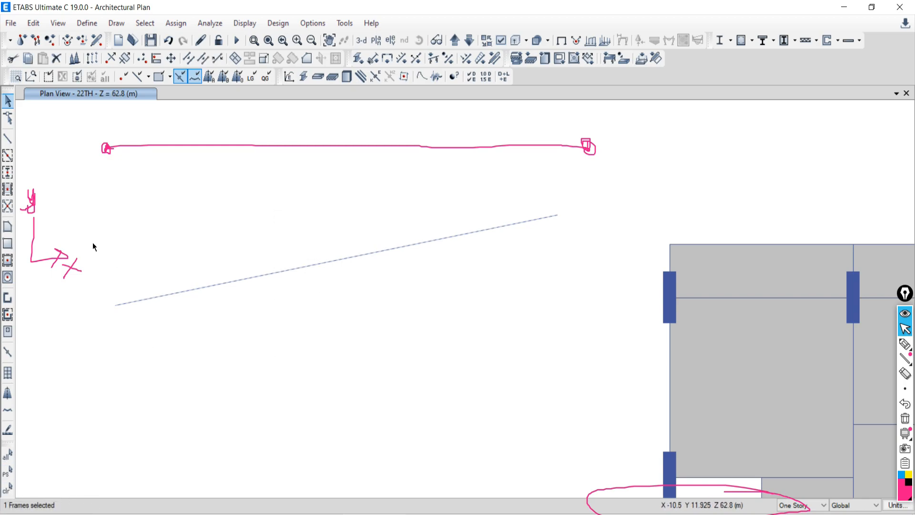
left_click_drag(93, 297, 123, 341)
left_click_drag(520, 184, 587, 251)
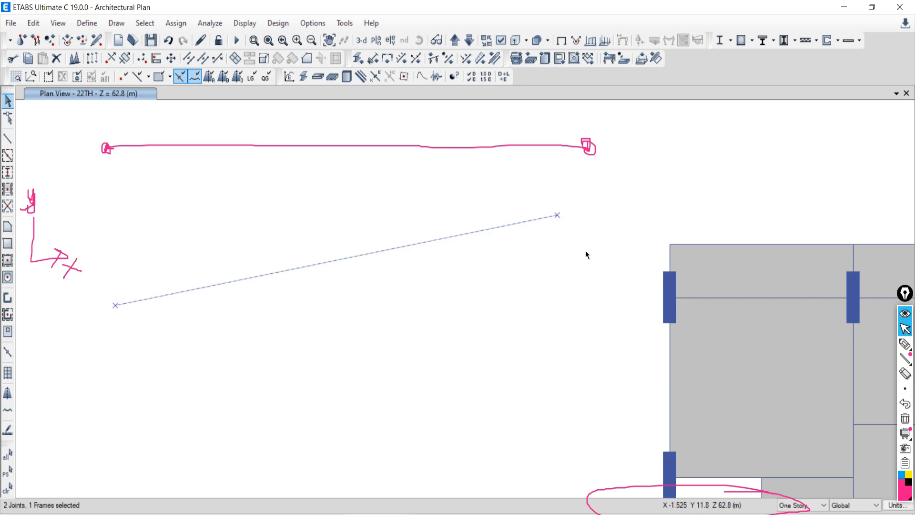
left_click(33, 23)
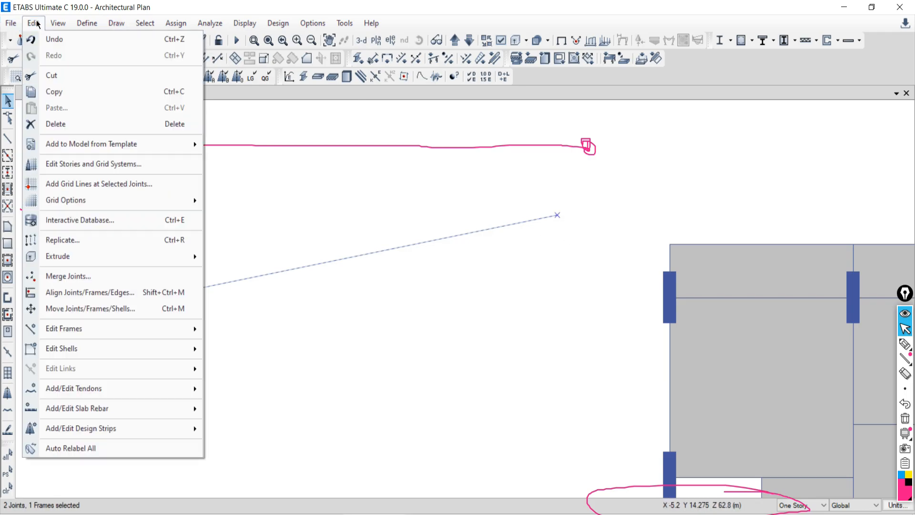
left_click(68, 293)
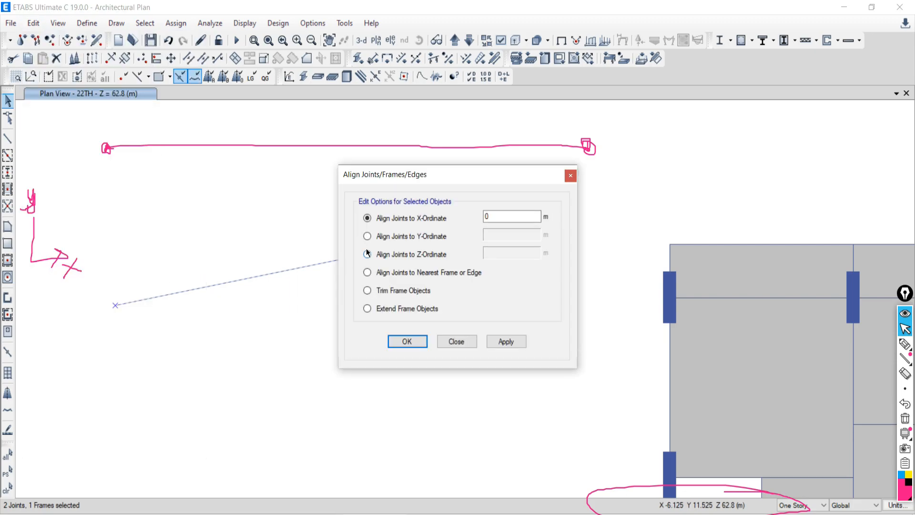
Step: Check both end joints' coordinates and align the selected joints to Y-ordinate 10.85 m
left_click(400, 237)
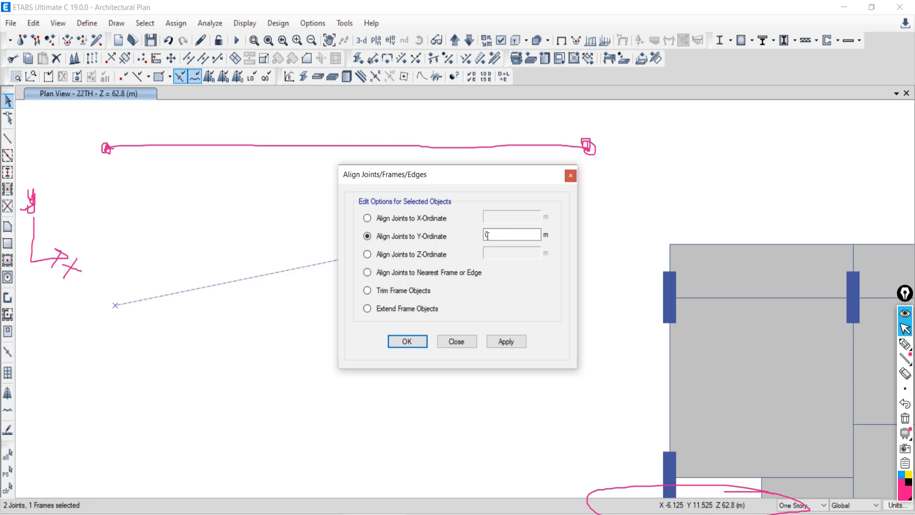
left_click_drag(450, 178, 231, 180)
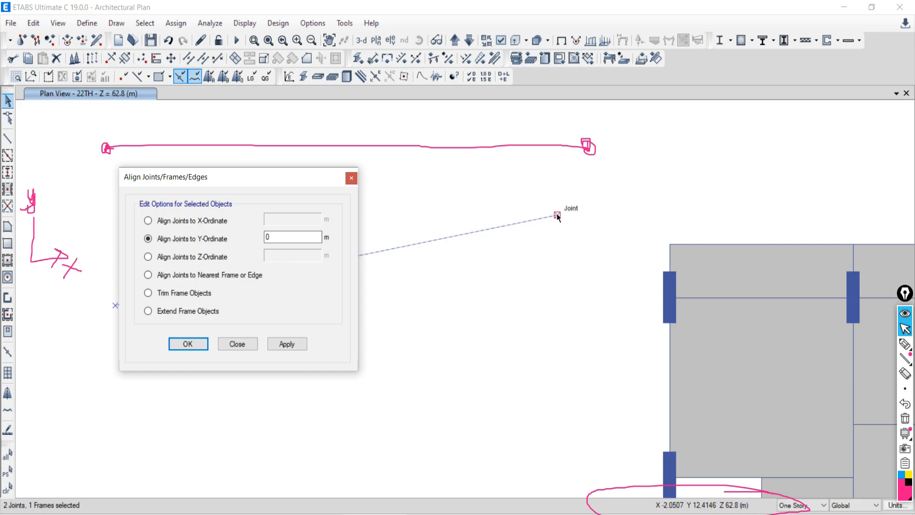
left_click_drag(179, 179, 334, 155)
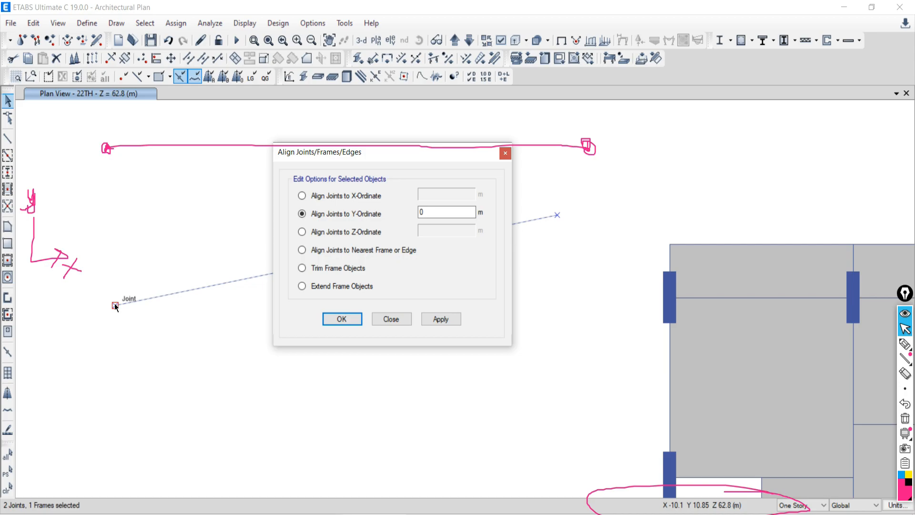
left_click_drag(427, 211, 375, 211)
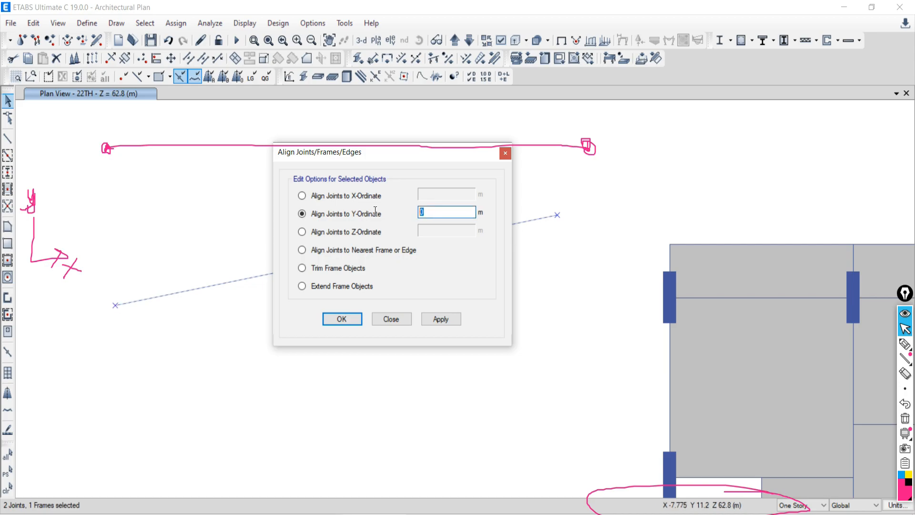
left_click(410, 40)
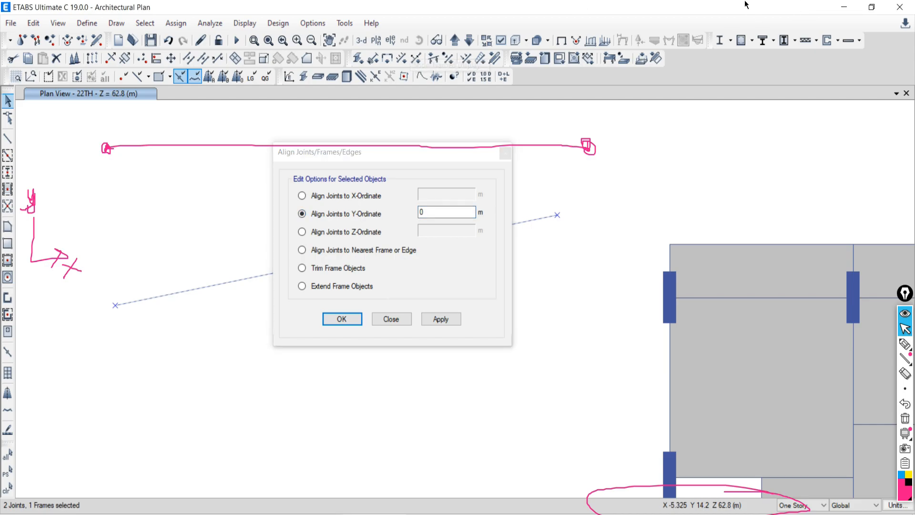
left_click(435, 210)
type("10.85")
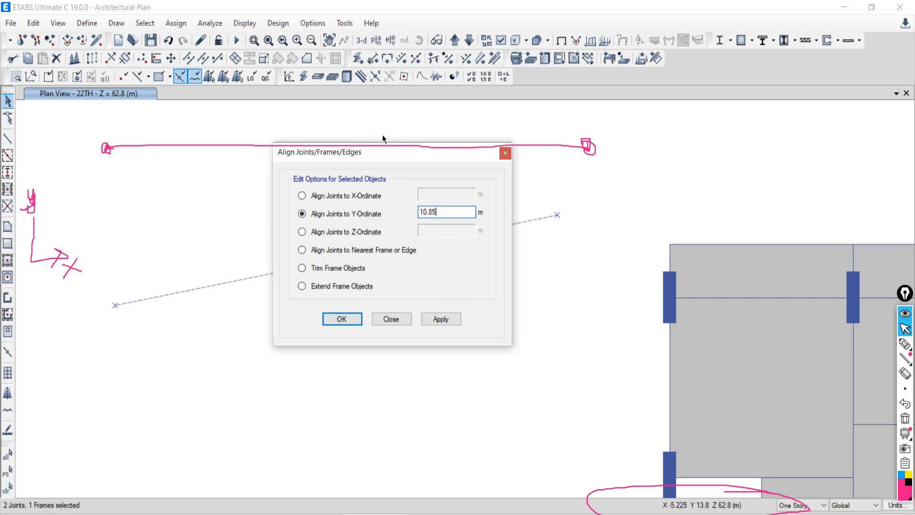
left_click_drag(367, 152, 697, 156)
left_click(771, 324)
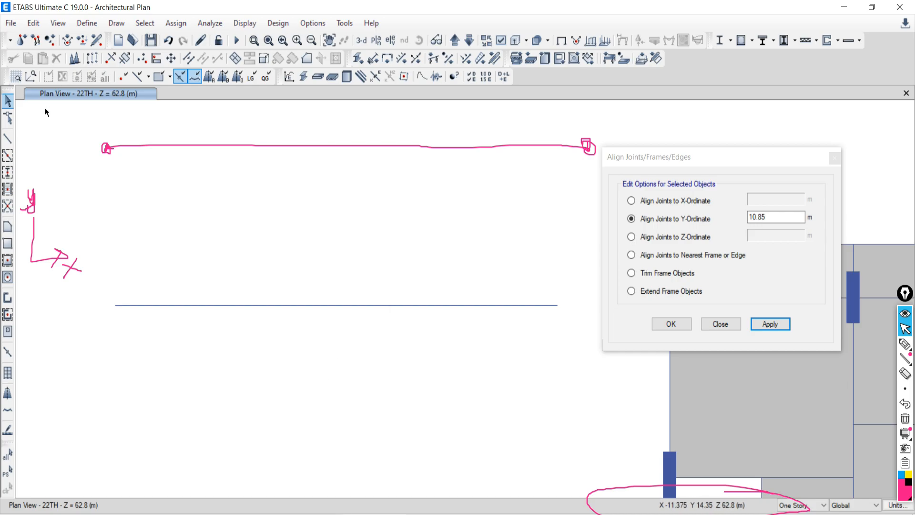
Step: Draw a steeply inclined straight frame crossing the horizontal beam near its middle, from above it to well below it
left_click(6, 140)
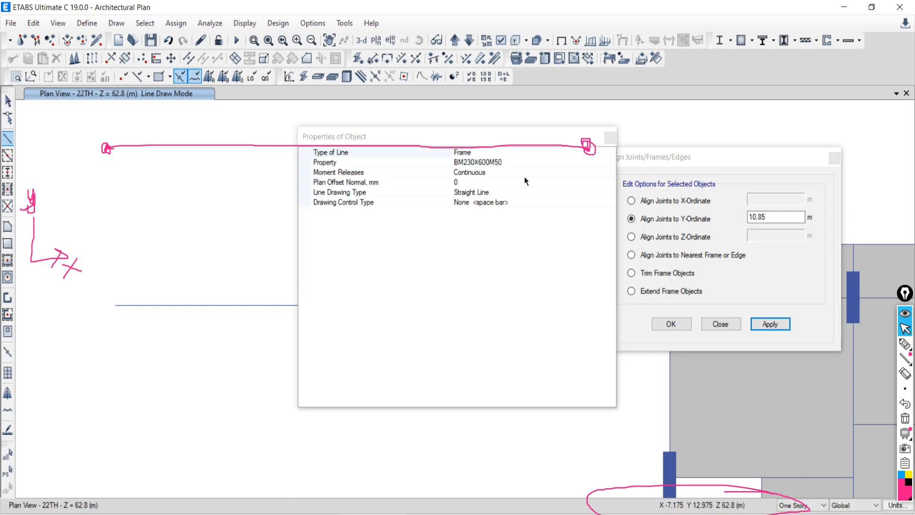
left_click(610, 138)
left_click(338, 200)
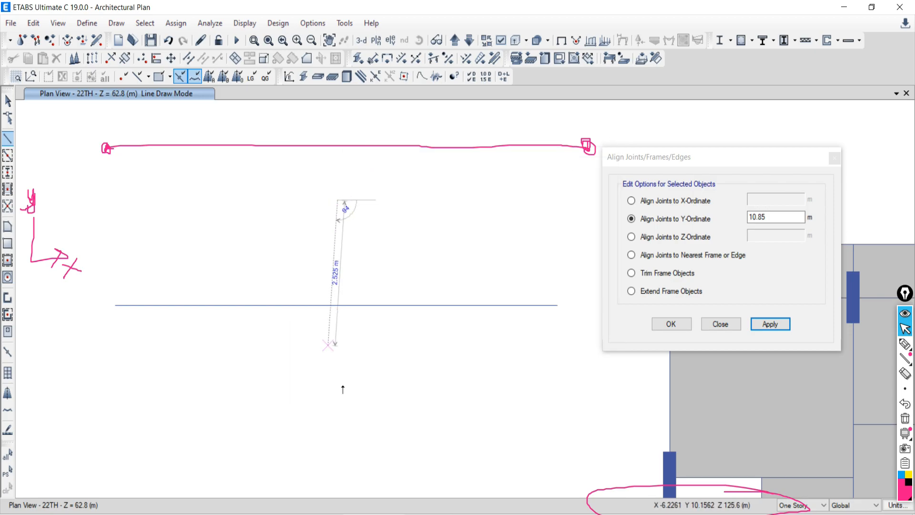
double_click(375, 448)
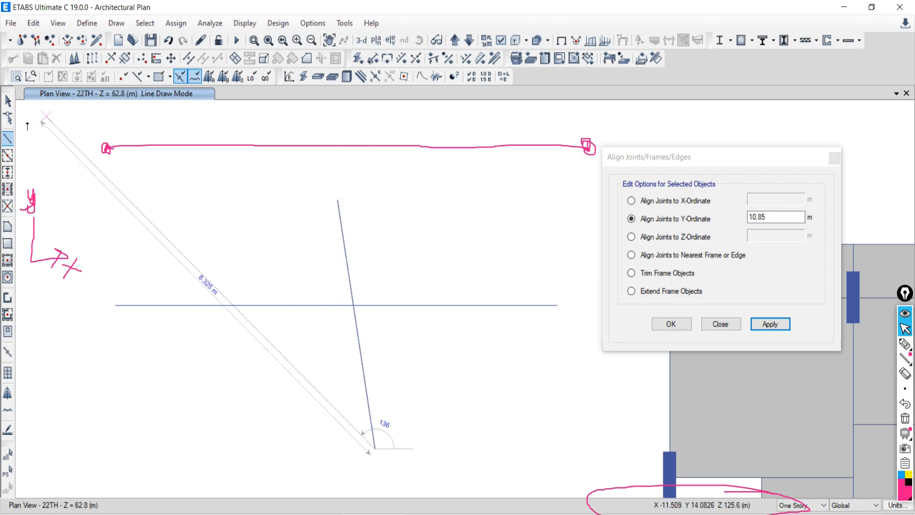
Step: Delete the horizontal beam, keeping the steep beam, and clear the selection
left_click(7, 101)
mouse_move(441, 327)
left_mouse_down()
mouse_move(408, 255)
mouse_move(410, 266)
left_mouse_up()
key("Delete")
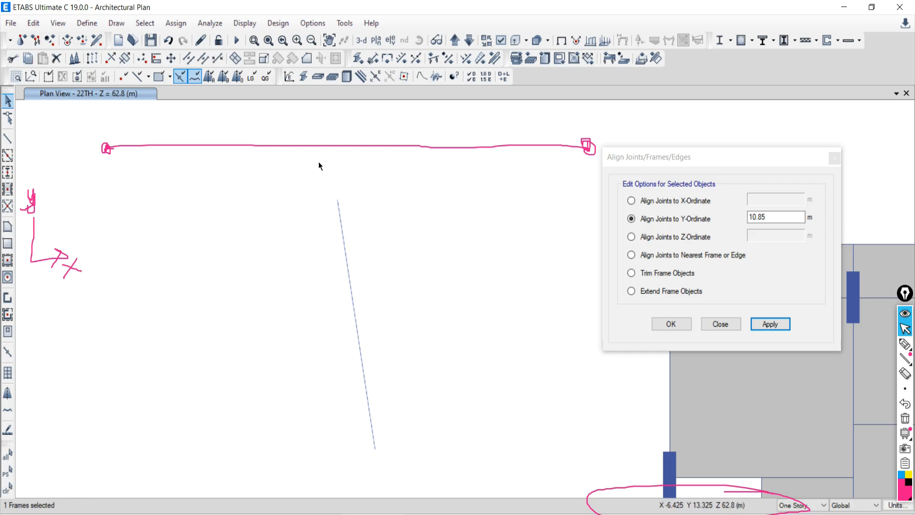
left_click(6, 491)
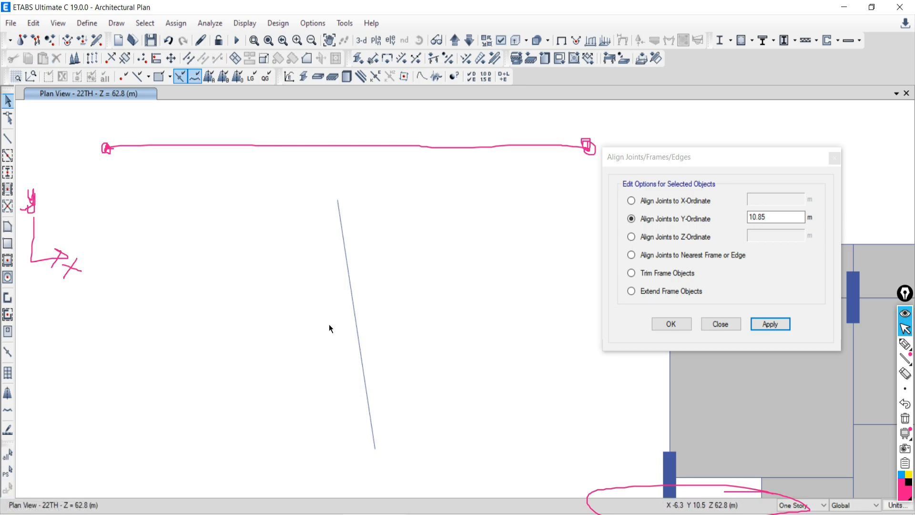
Step: Select the steep beam with both its end joints and align the joints to X-ordinate -5.3656 m
left_click_drag(398, 295, 283, 346)
left_click_drag(316, 165, 372, 229)
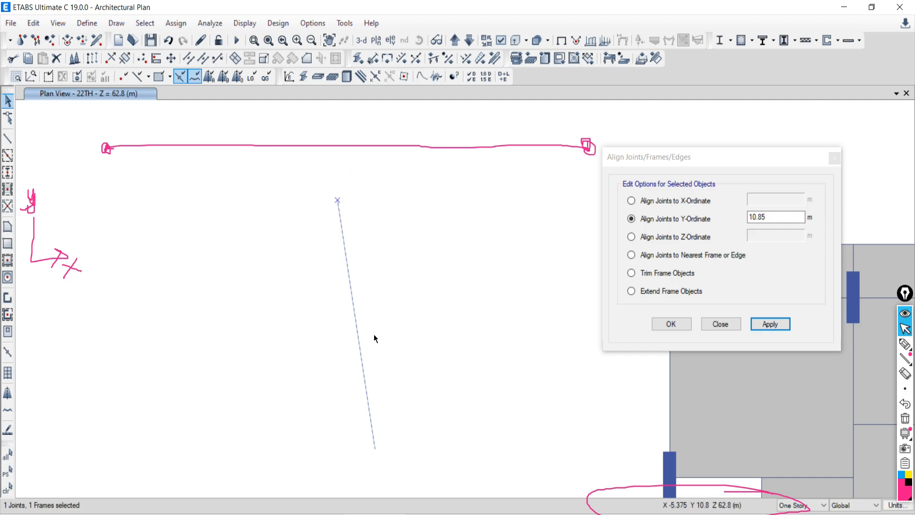
left_click_drag(363, 414, 401, 473)
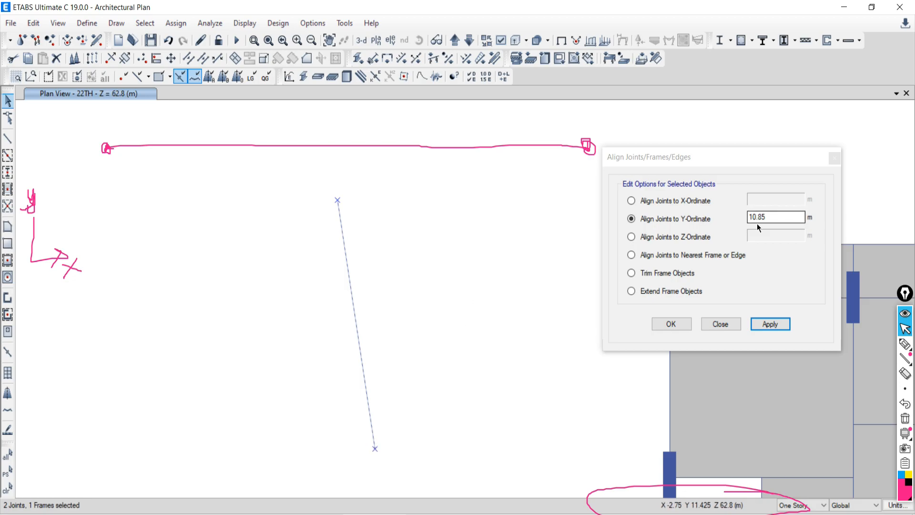
left_click_drag(779, 216, 711, 220)
type("0")
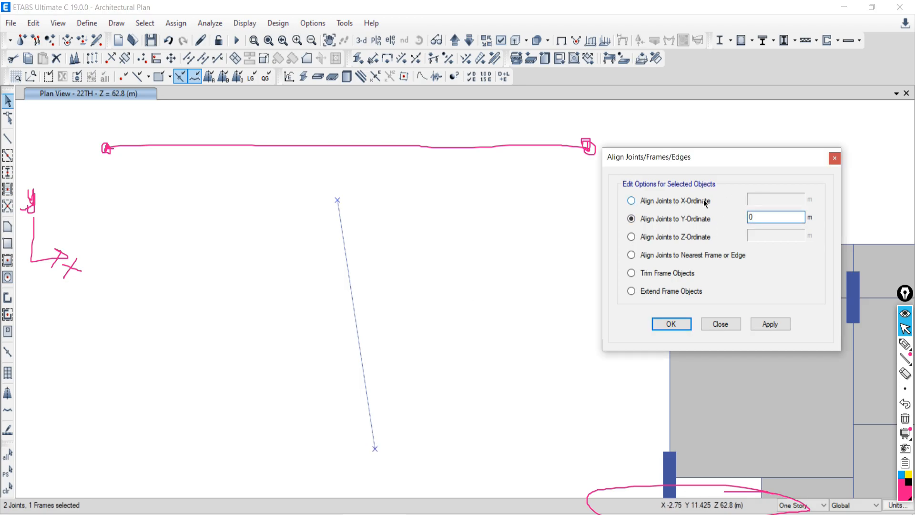
left_click(705, 204)
left_click_drag(778, 200, 695, 201)
type("=")
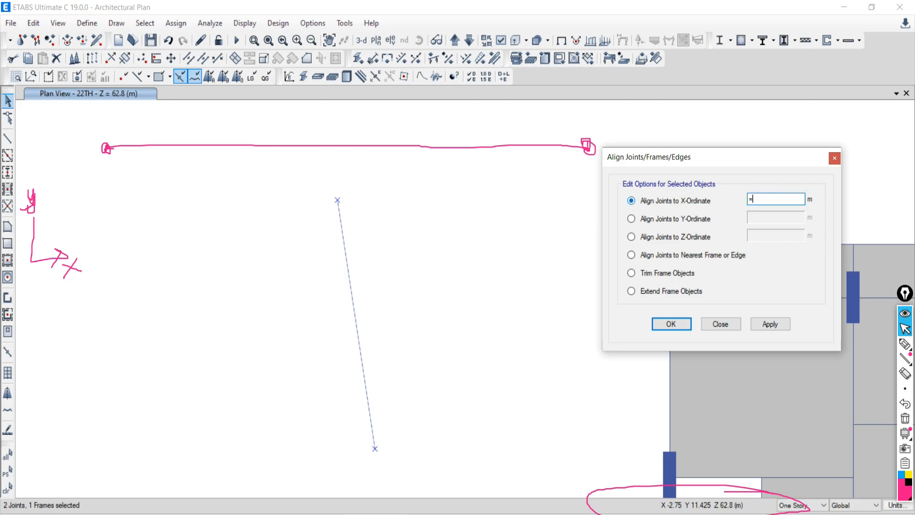
key("BackSpace")
type("-5.3656")
left_click(772, 325)
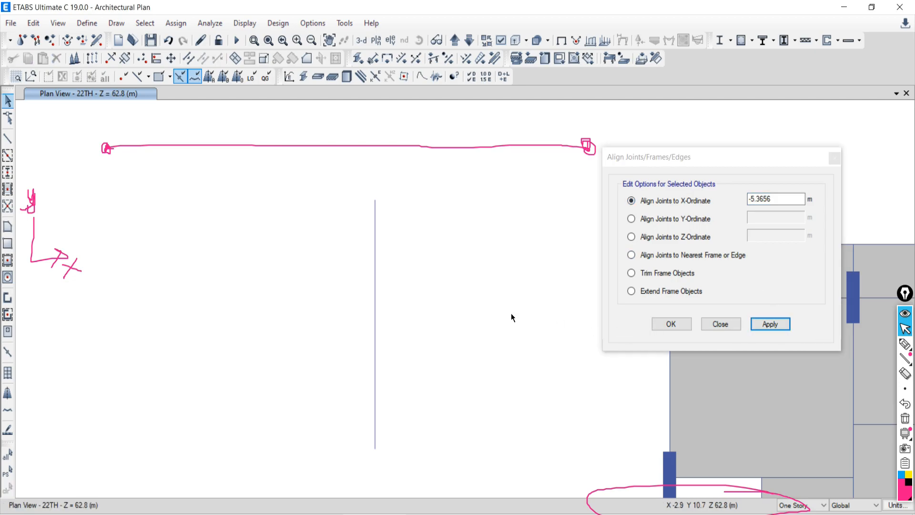
Step: Reselect the vertical beam with both its end joints and clear the selection
left_click_drag(495, 284, 193, 330)
left_click_drag(341, 167, 401, 253)
left_click_drag(342, 402, 417, 473)
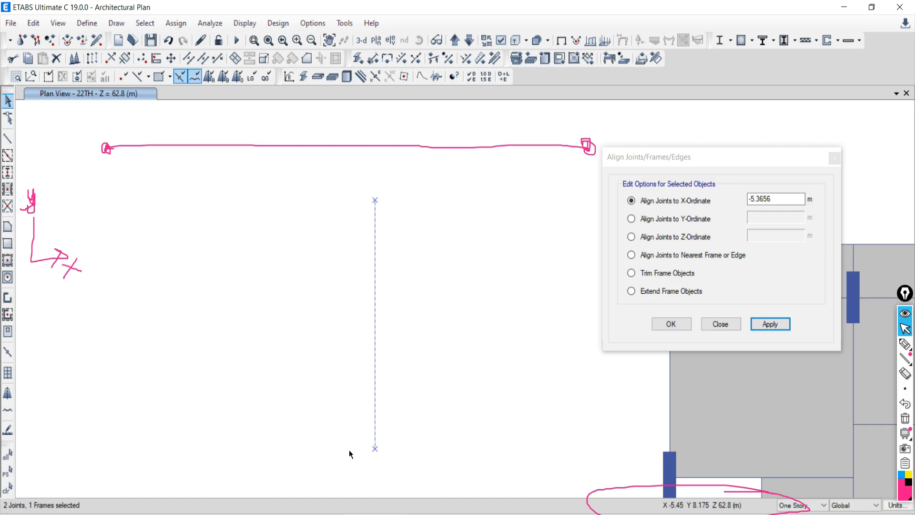
left_click(7, 490)
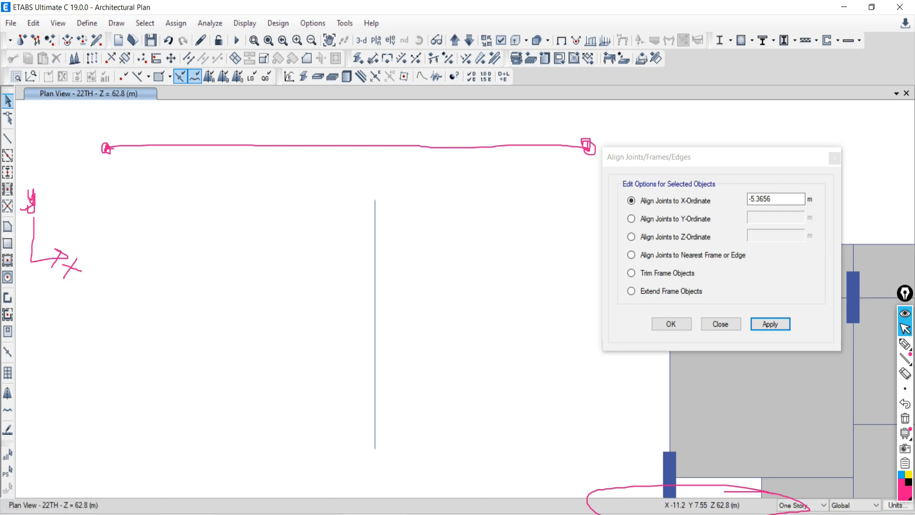
Step: Switch to the IMPORTANT COMMANDS PDF to check the topic list and return to ETABS
key("alt+Tab")
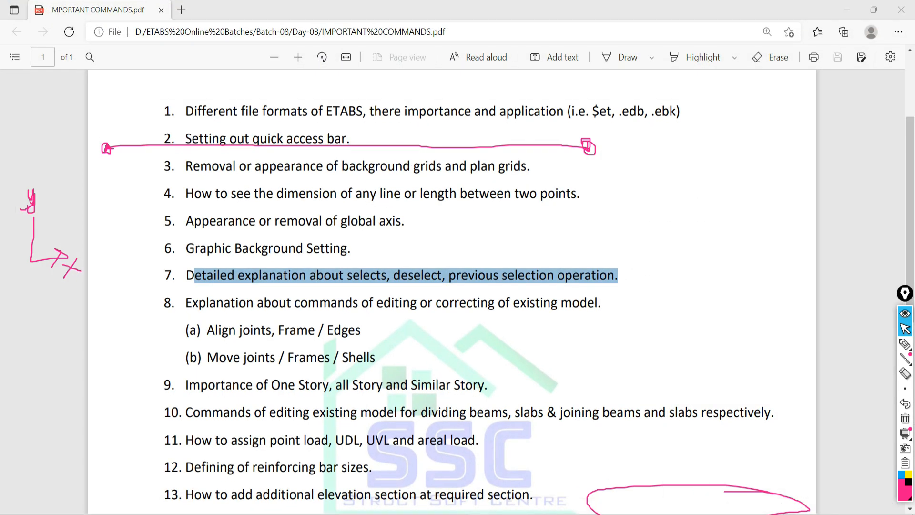
key("alt+Tab")
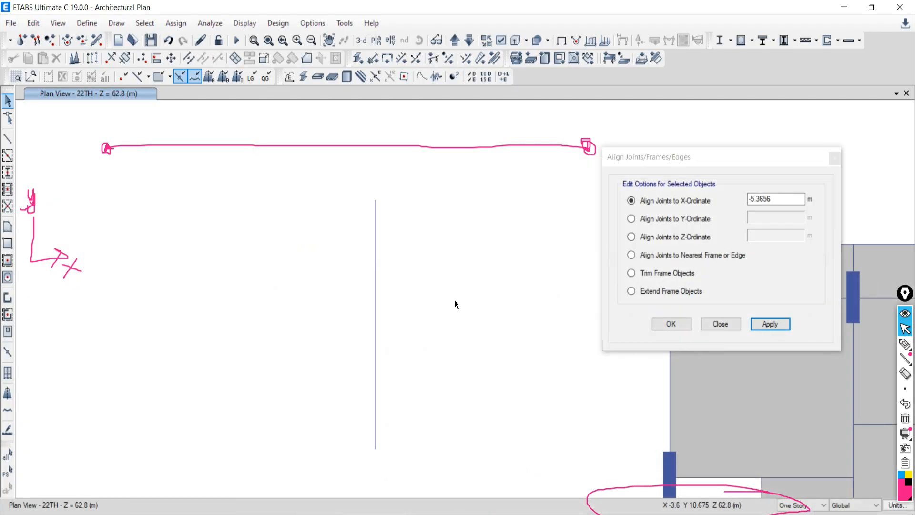
Step: Draw three connected beams from the vertical beam's upper end: across the top, down the far side, and along the bottom past the vertical beam
left_click(8, 140)
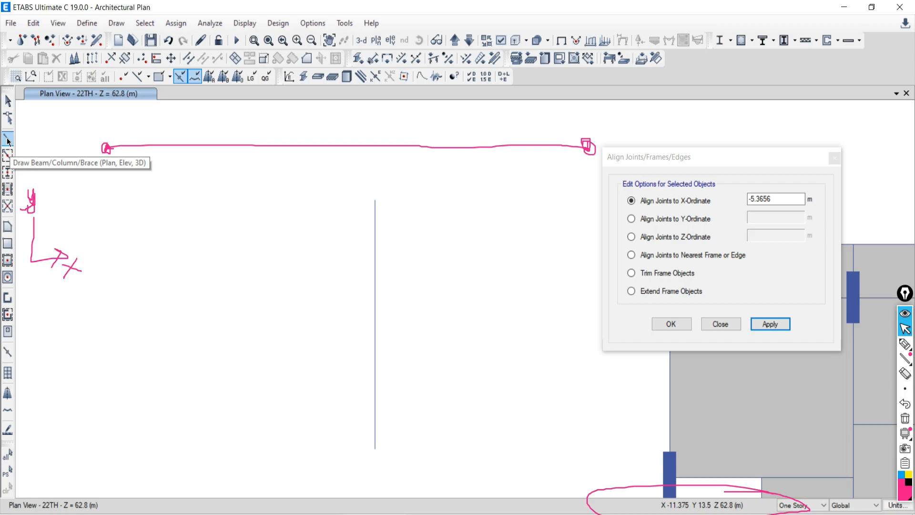
left_click(609, 138)
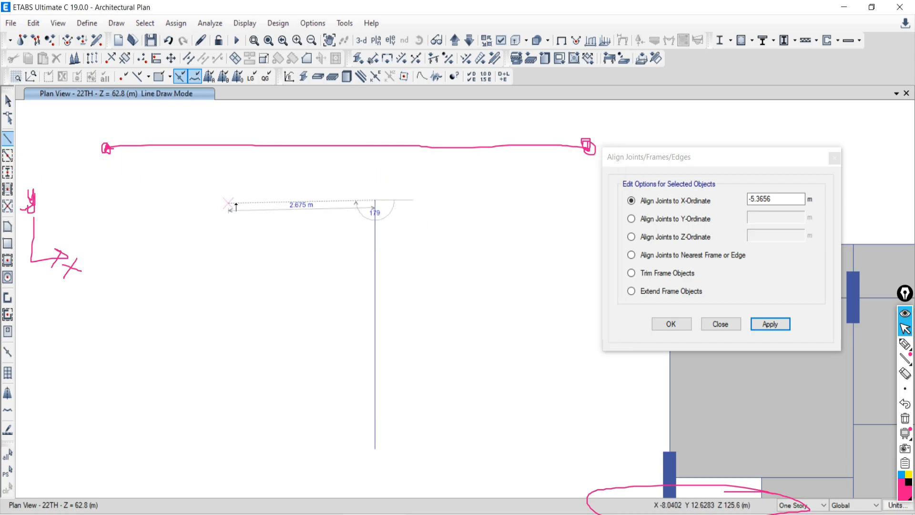
left_click(226, 201)
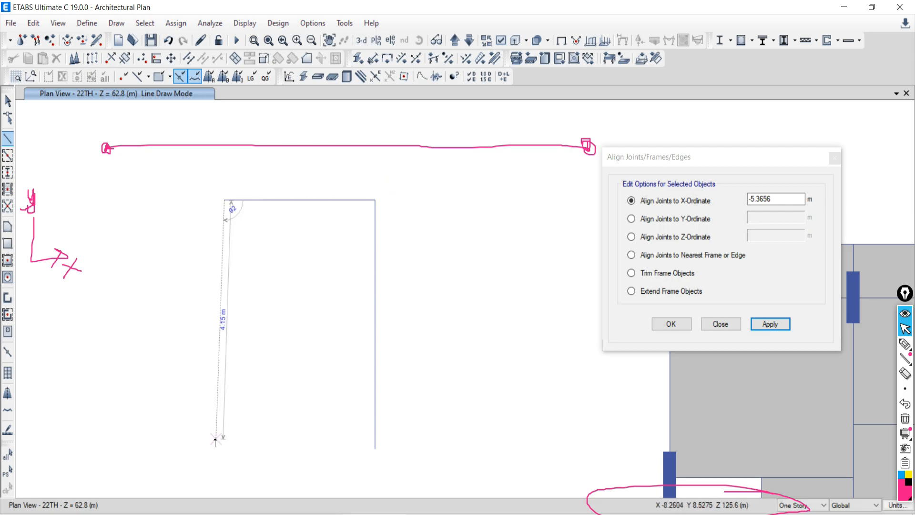
left_click(225, 451)
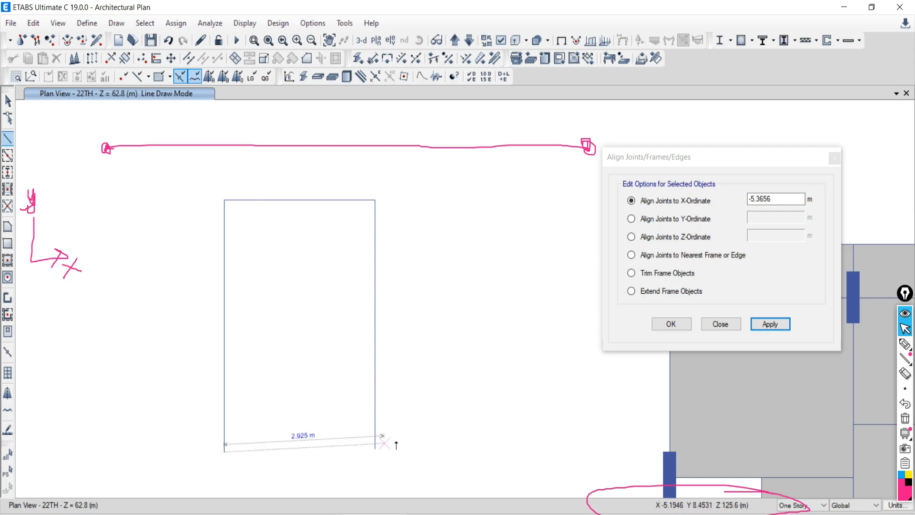
left_click(412, 451)
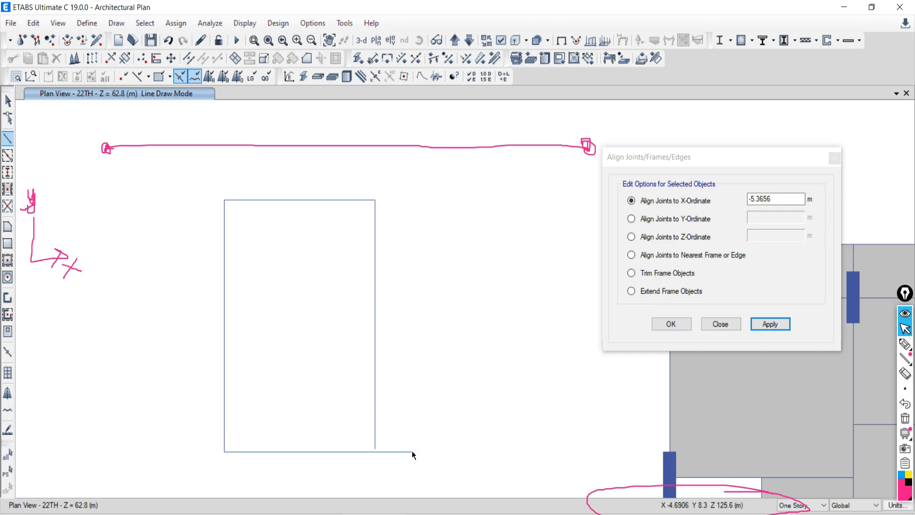
left_click(8, 107)
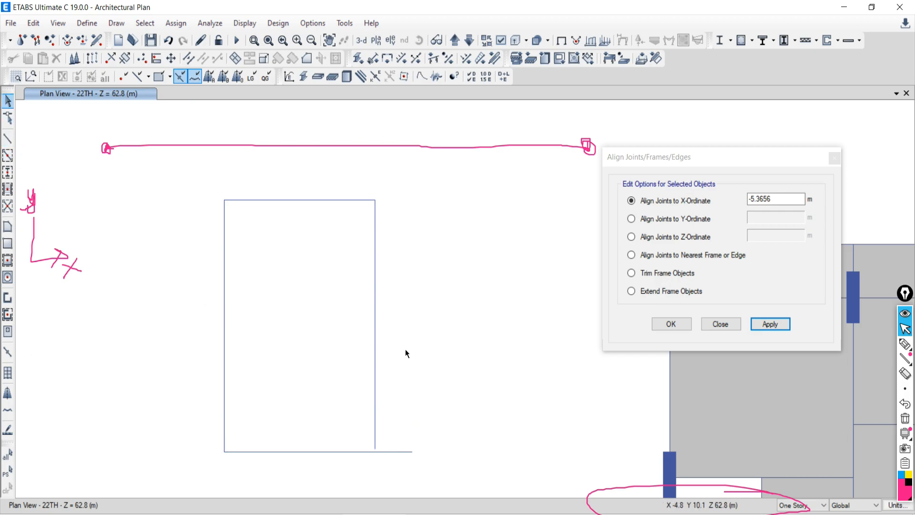
Step: Delete the bottom horizontal beam that extends past the original vertical beam
scroll(380, 439, "up", 3)
middle_click_drag(380, 439, 388, 342)
scroll(389, 356, "down", 5)
scroll(389, 356, "up", 3)
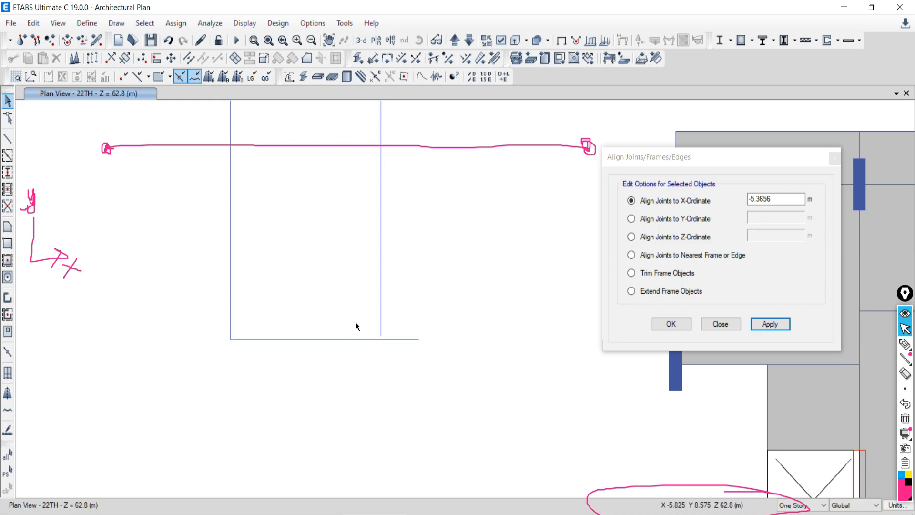
left_click(334, 338)
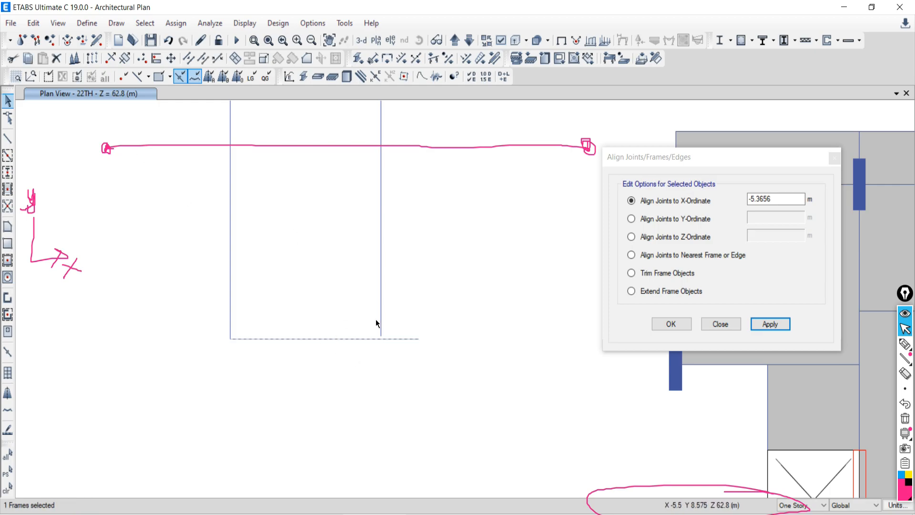
key("Delete")
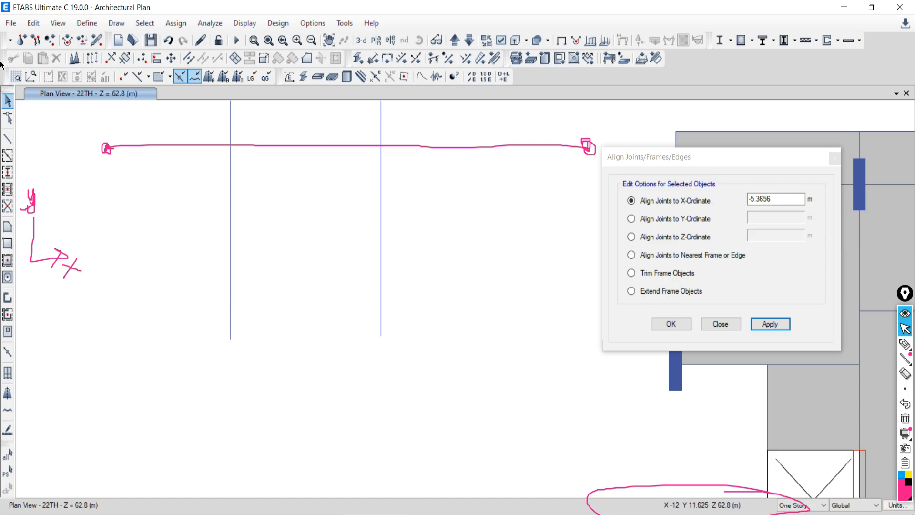
Step: Draw a horizontal bottom beam about 3 m long from the right vertical beam's lower end to just beyond the left vertical beam
left_click(8, 138)
left_click(610, 138)
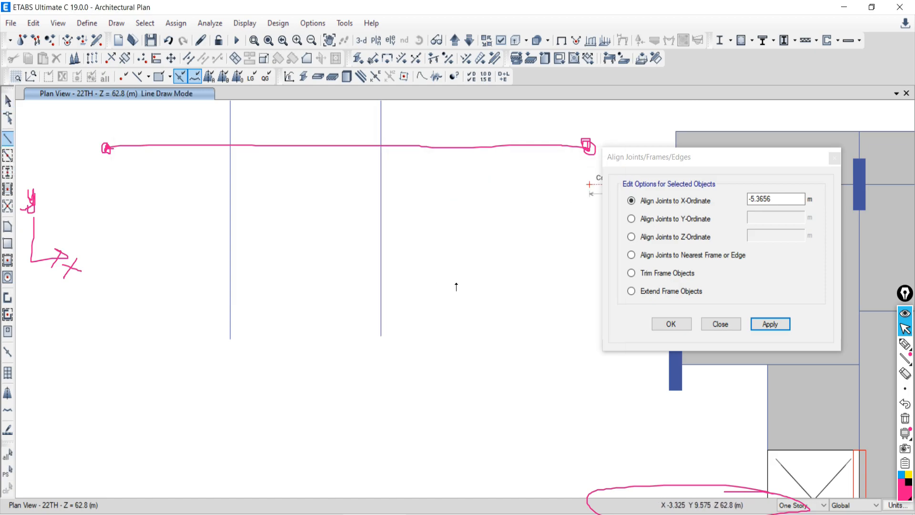
left_click(381, 337)
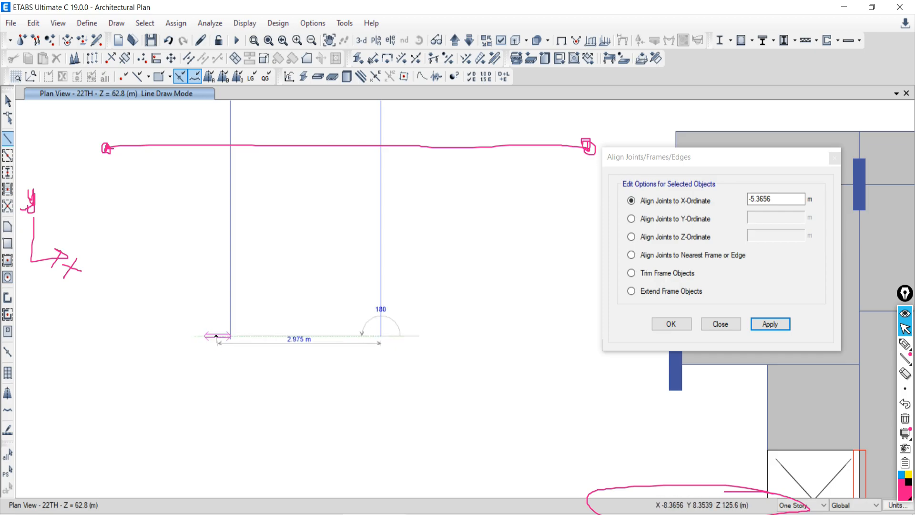
left_click(217, 336)
left_click(8, 101)
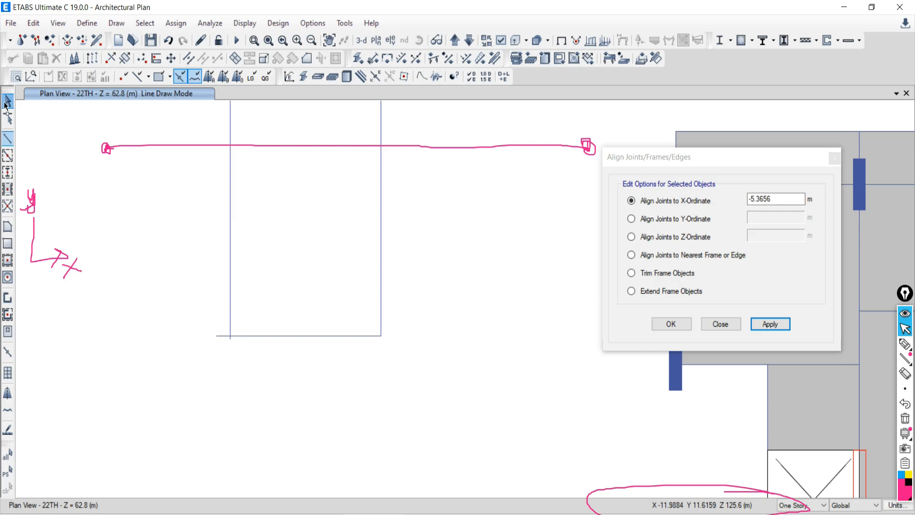
Step: Examine the lower-left corner of the beam rectangle, where the bottom and left beams cross
scroll(286, 415, "up", 4)
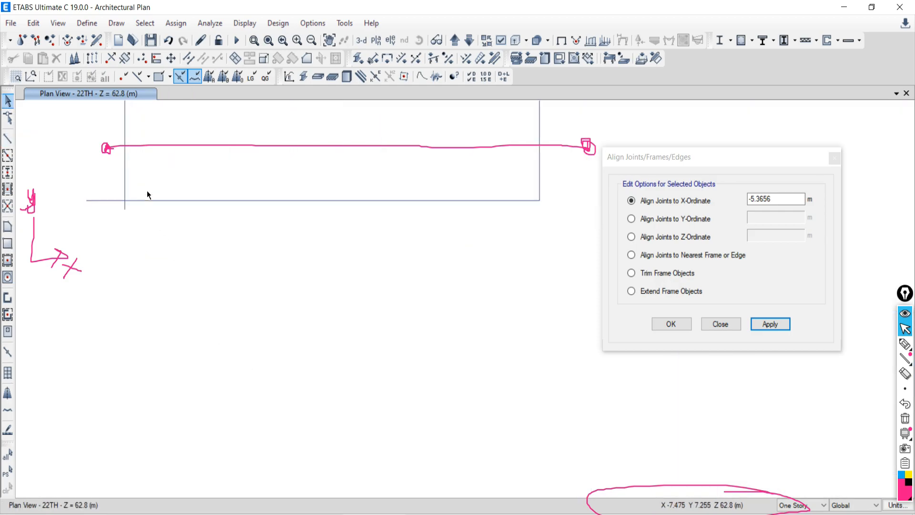
middle_click_drag(113, 214, 323, 358)
scroll(330, 325, "up", 4)
scroll(339, 394, "down", 8)
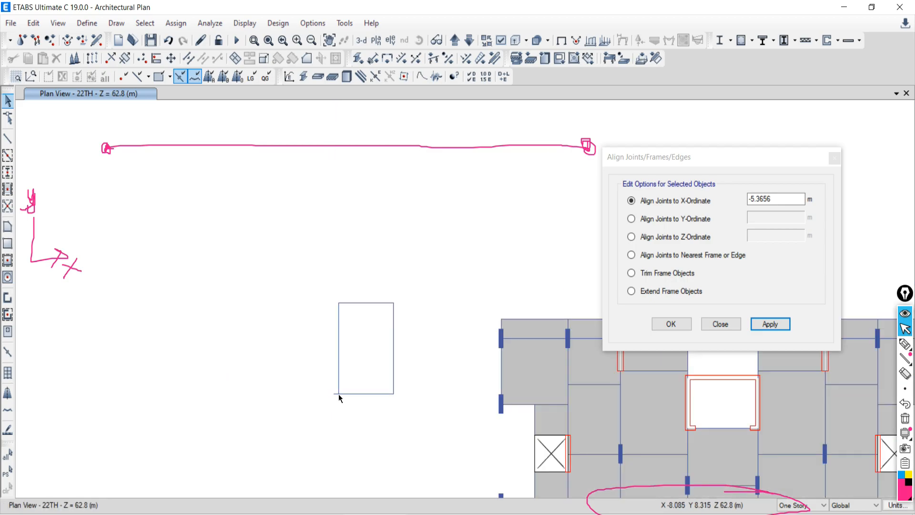
scroll(379, 403, "down", 8)
mouse_move(380, 404)
middle_mouse_down()
mouse_move(250, 405)
mouse_move(225, 394)
middle_mouse_up()
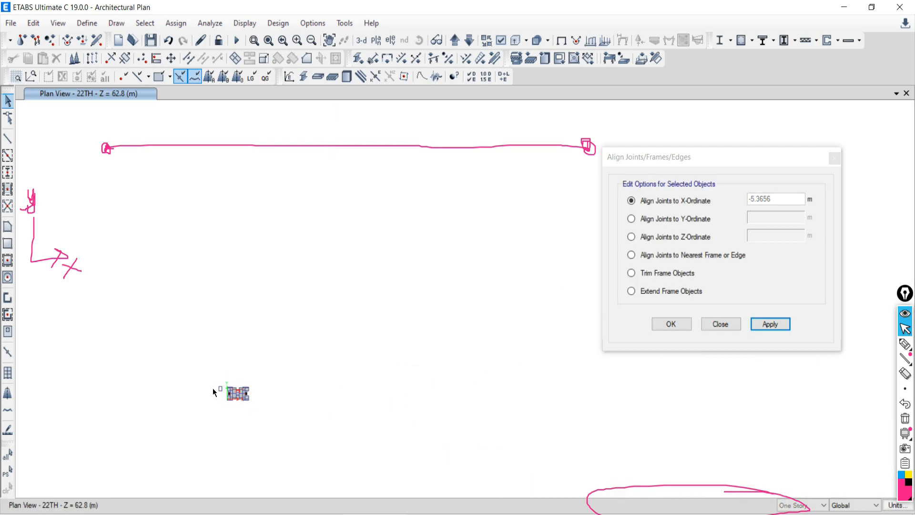
scroll(214, 390, "up", 4)
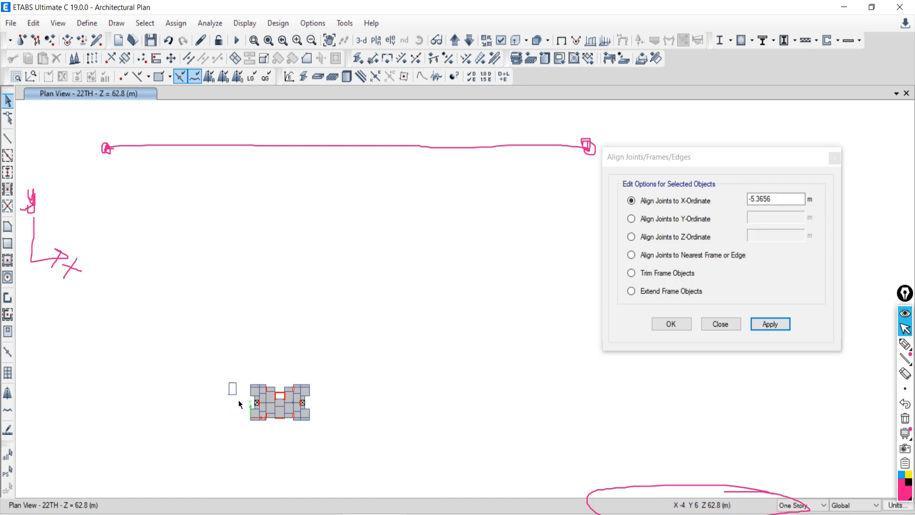
scroll(239, 400, "up", 5)
scroll(258, 448, "up", 3)
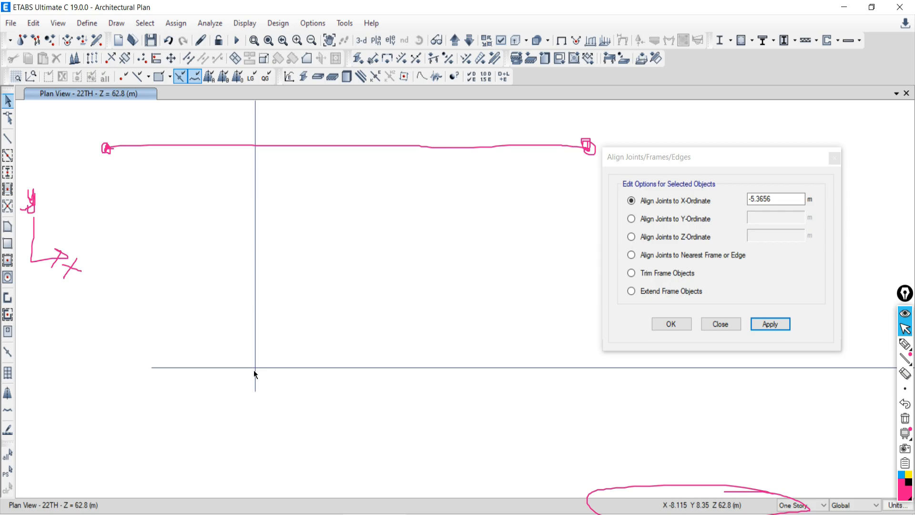
left_click_drag(389, 331, 345, 401)
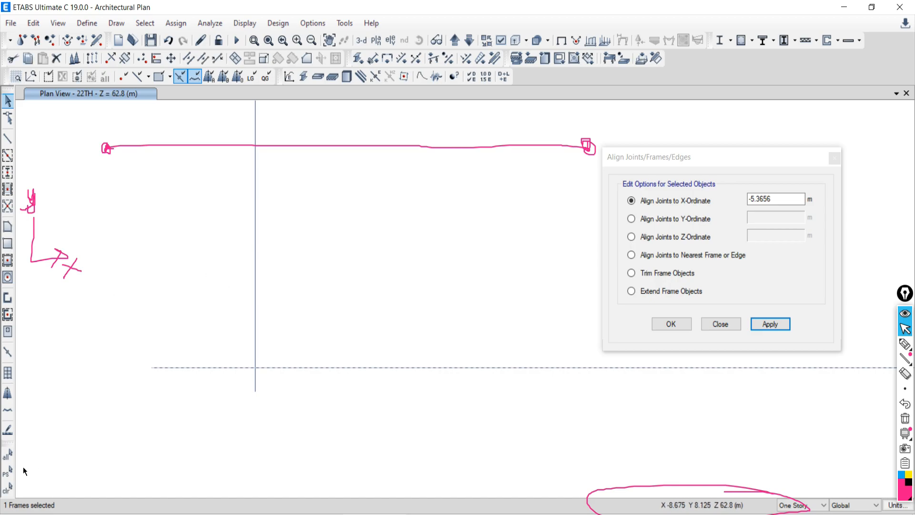
left_click(8, 487)
left_click(126, 514)
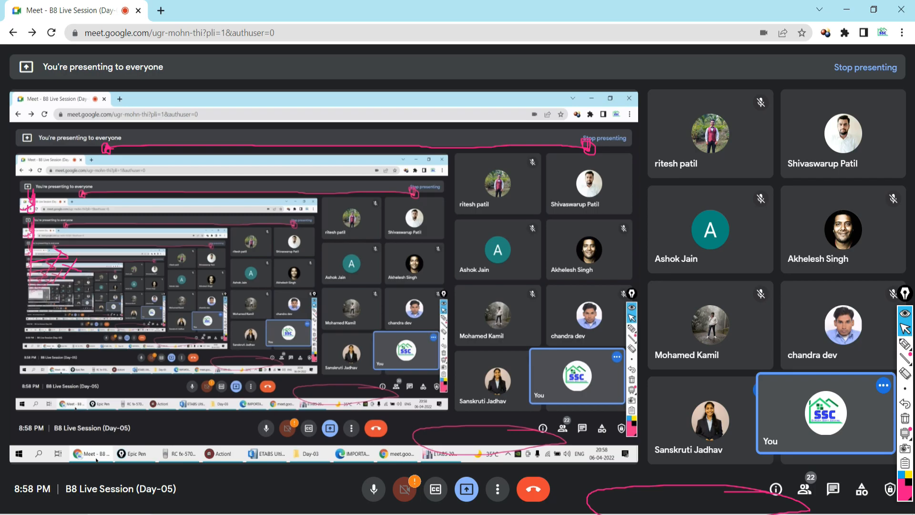
left_click(126, 514)
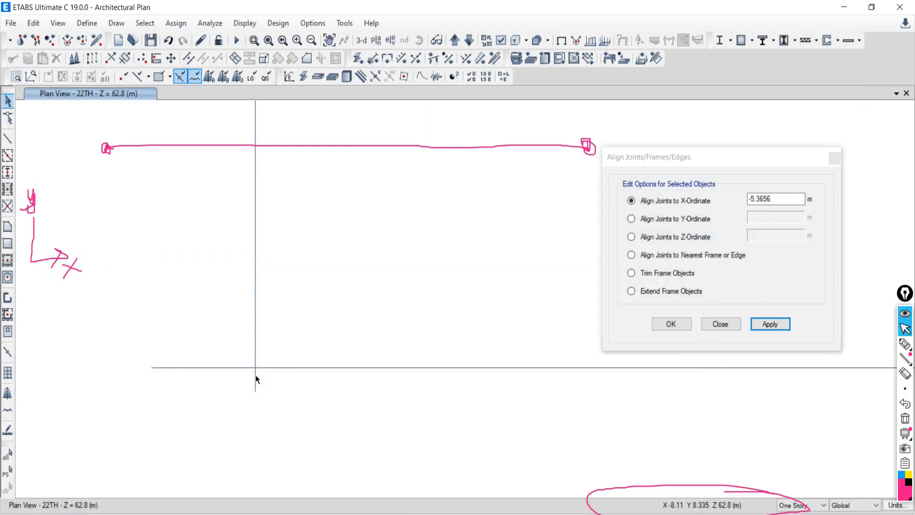
left_click_drag(272, 377, 212, 386)
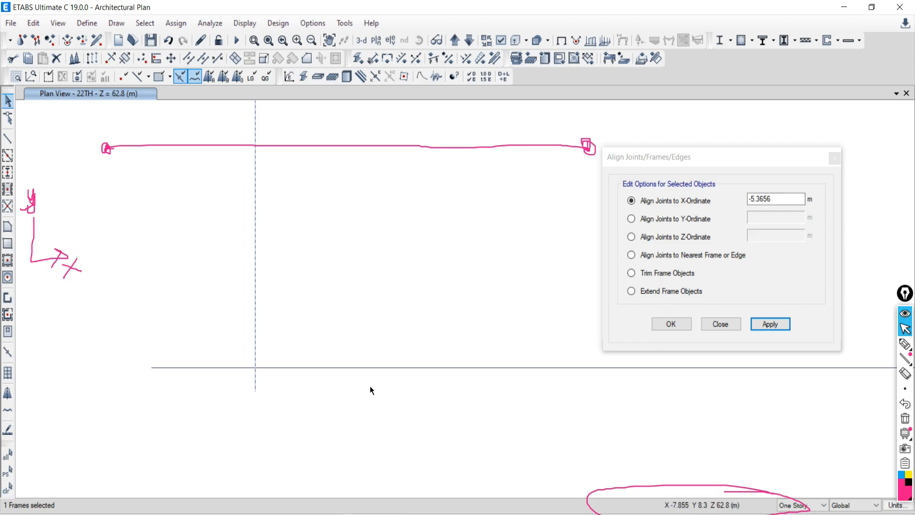
left_click_drag(318, 348, 295, 396)
left_click(7, 486)
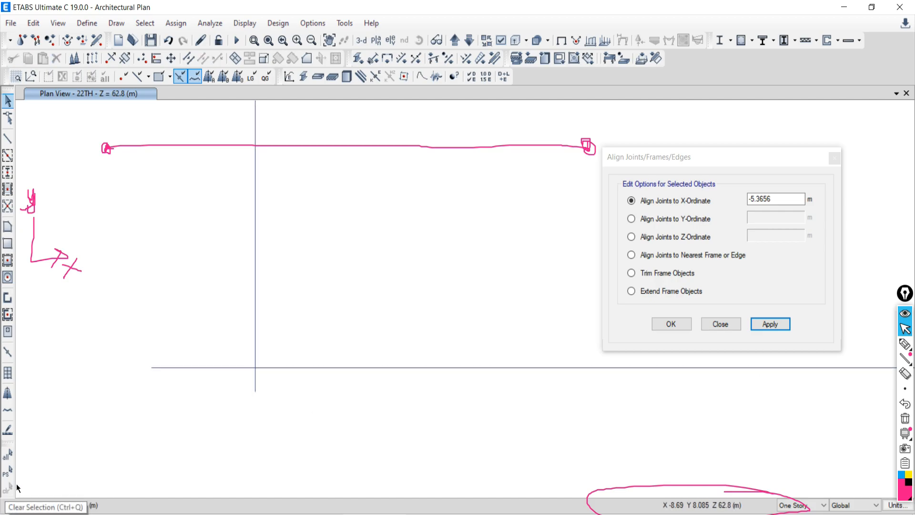
Step: Try to trim the left and bottom beams at their crossing with the Trim Frame Objects option
left_click_drag(278, 298, 152, 329)
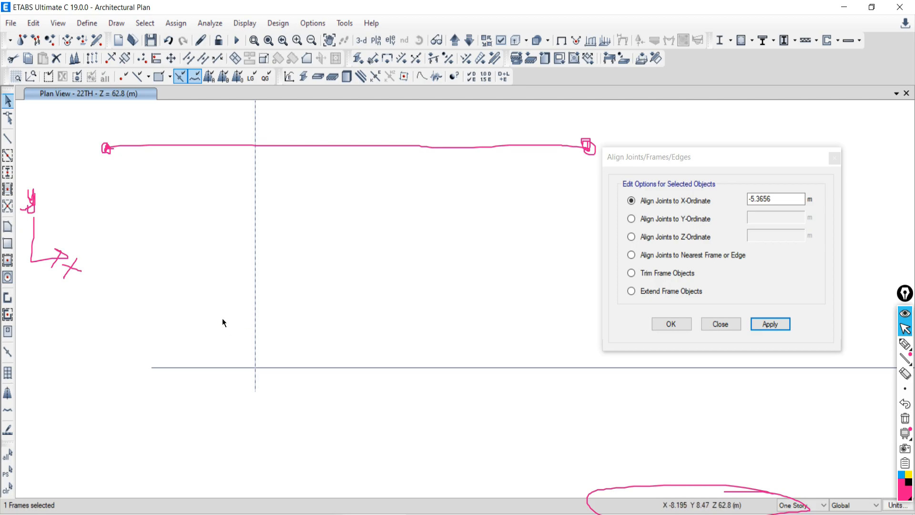
left_click_drag(376, 342, 346, 378)
left_click(653, 276)
middle_click_drag(490, 291, 348, 394)
scroll(344, 415, "up", 3)
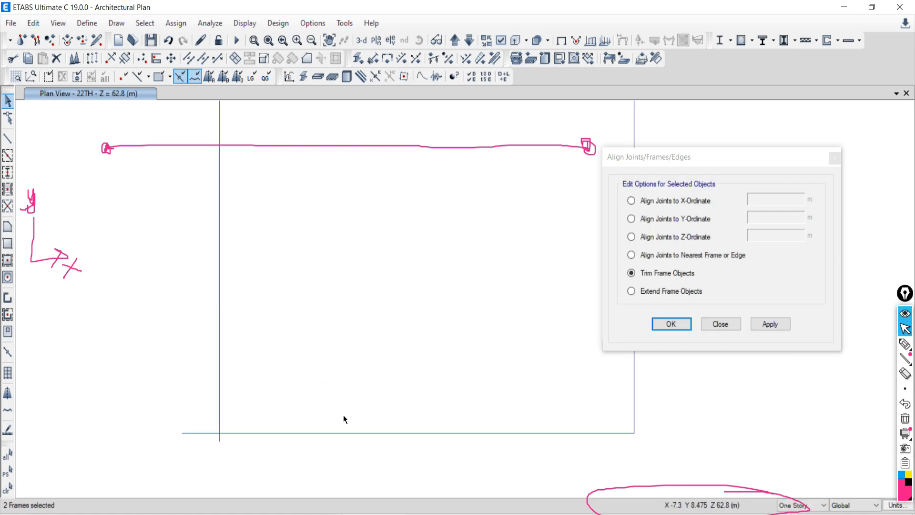
left_click(768, 327)
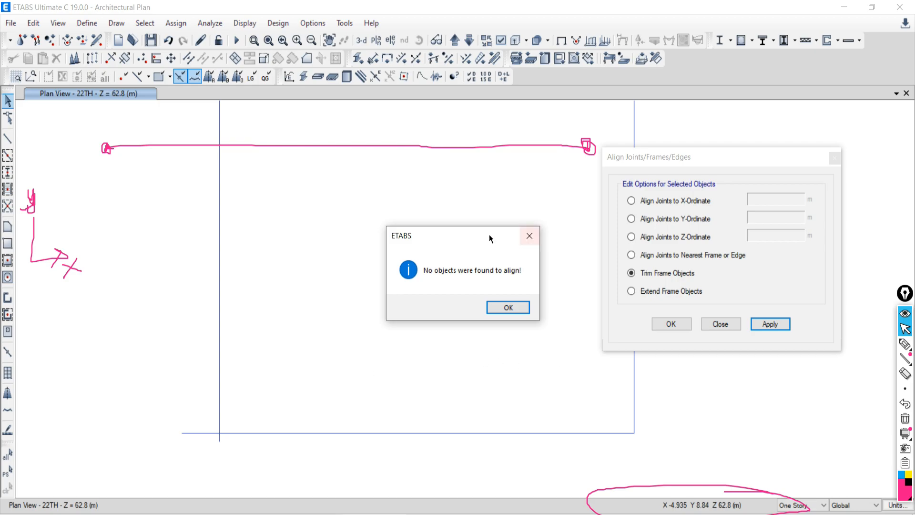
left_click_drag(521, 233, 493, 259)
left_click(502, 261)
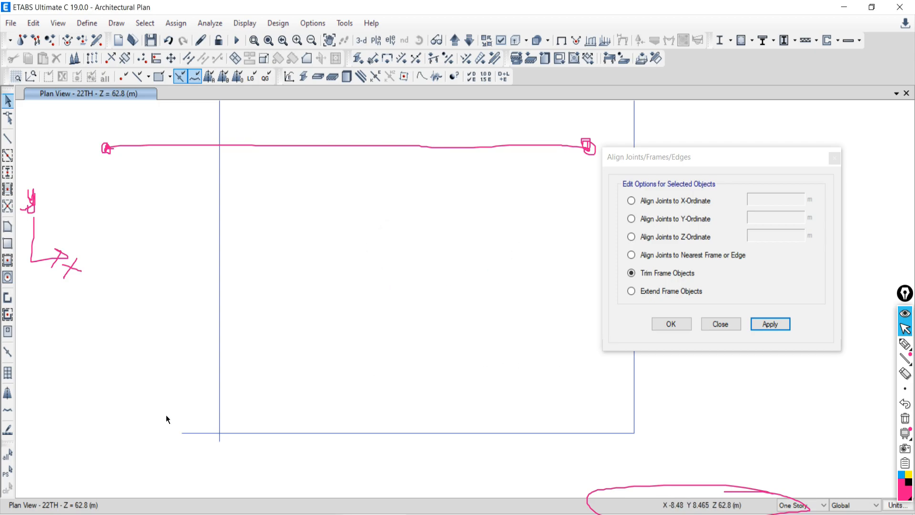
left_click_drag(301, 273, 248, 284)
left_click(221, 294)
left_click(379, 433)
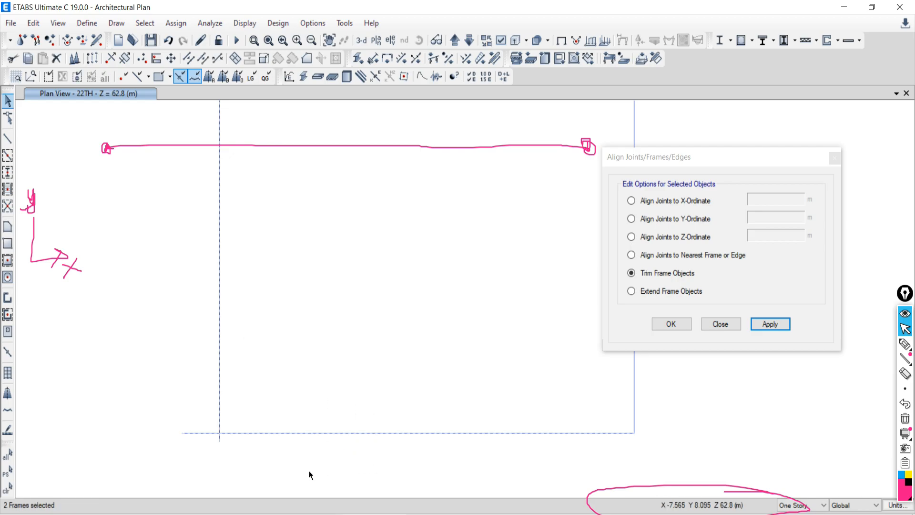
left_click(7, 487)
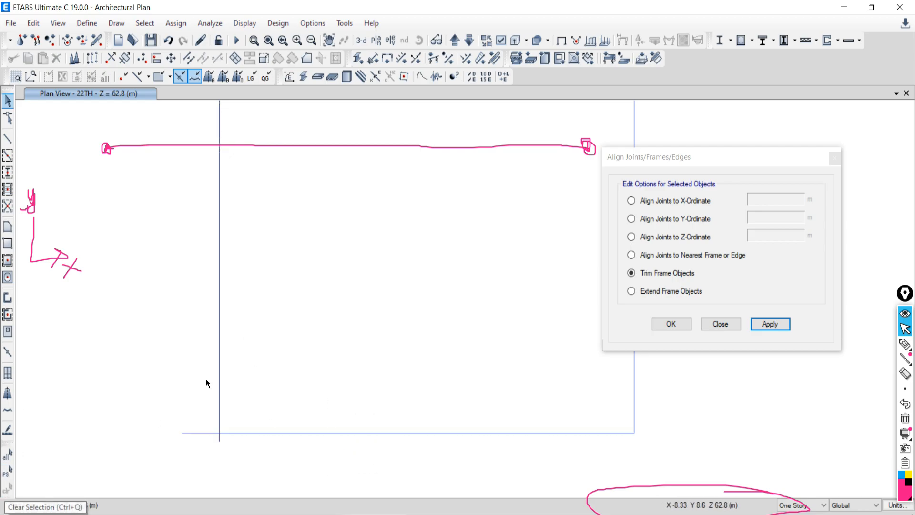
scroll(284, 343, "down", 3)
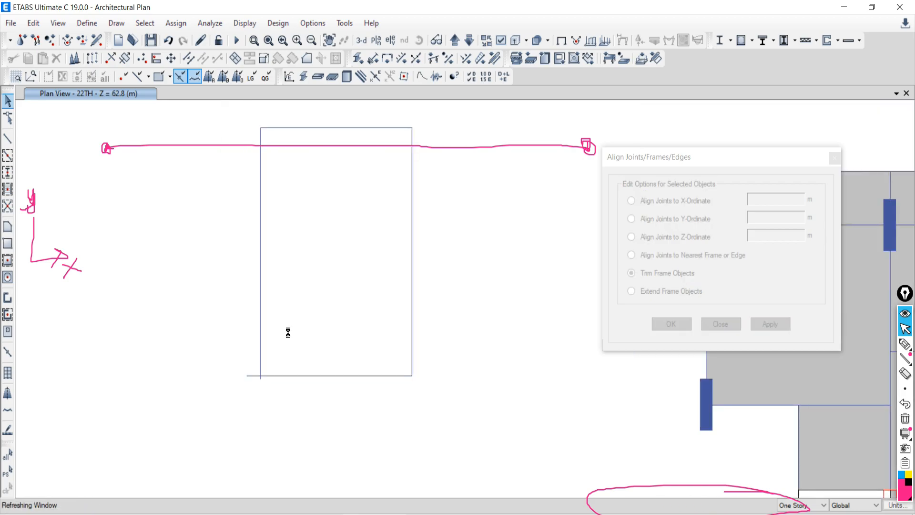
left_click(262, 277)
left_click_drag(337, 344, 317, 401)
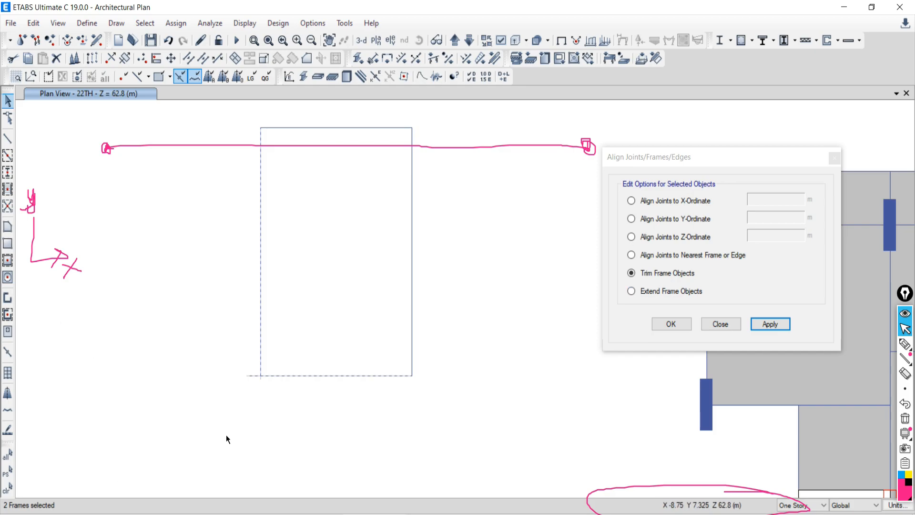
scroll(230, 343, "up", 3)
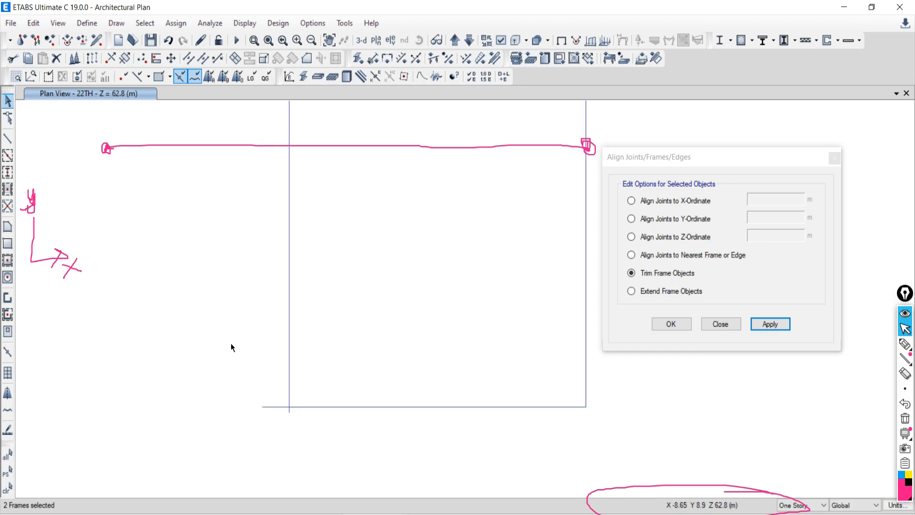
middle_click_drag(382, 433, 337, 395)
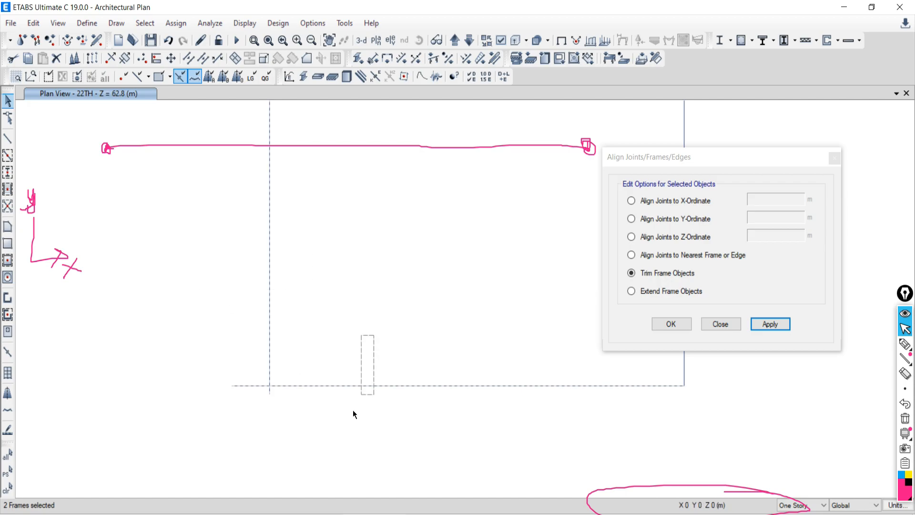
left_click(8, 489)
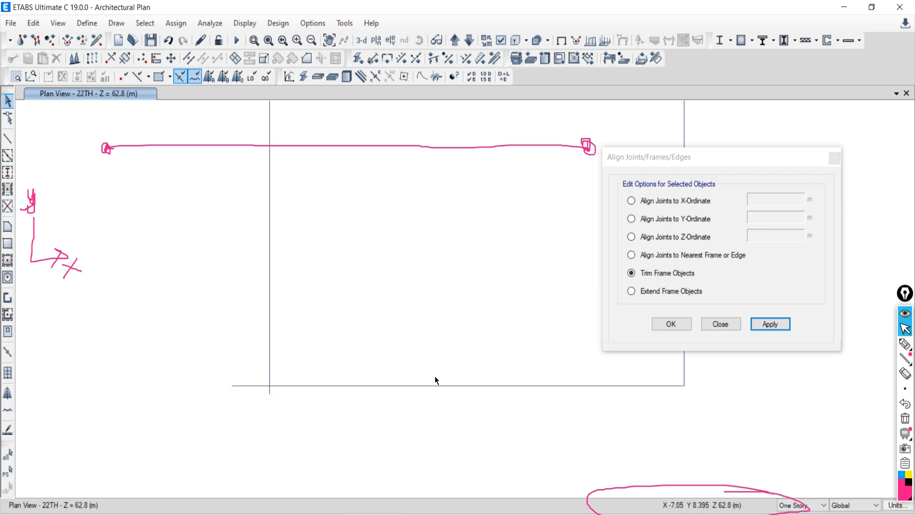
Step: Trim the left vertical beam's overhang below the bottom beam, using both beams and the vertical beam's lower end joint with Trim Frame Objects
left_click_drag(459, 344, 383, 427)
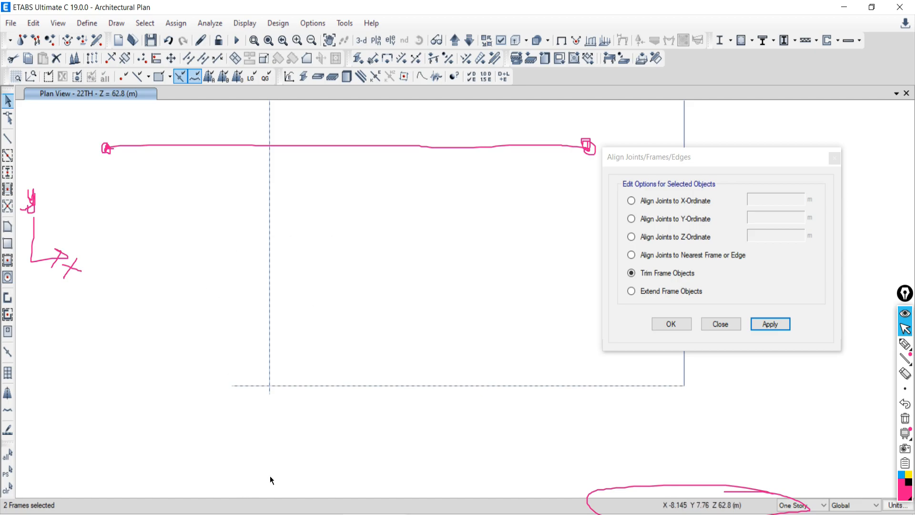
scroll(281, 474, "down", 3)
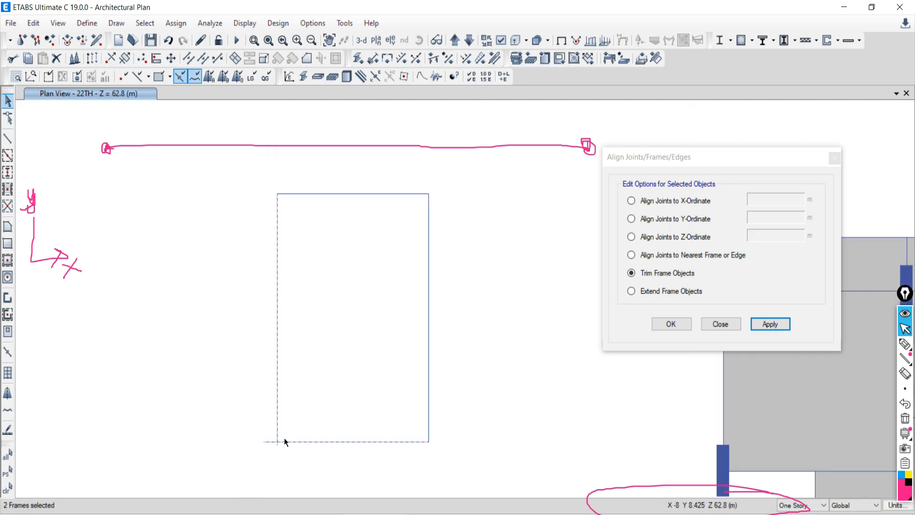
scroll(289, 443, "up", 4)
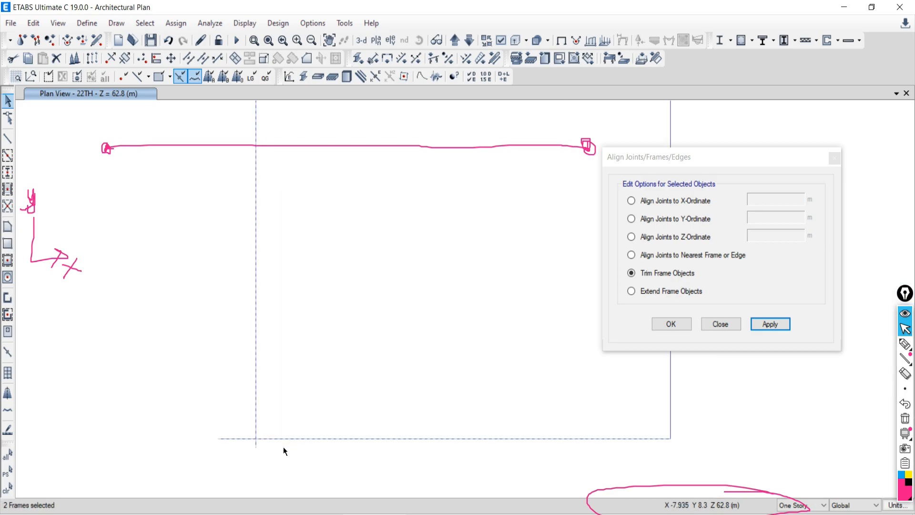
left_click(6, 496)
left_click_drag(306, 260, 206, 308)
left_click_drag(440, 407, 381, 482)
left_click(7, 487)
left_click_drag(321, 327, 219, 358)
scroll(245, 454, "up", 3)
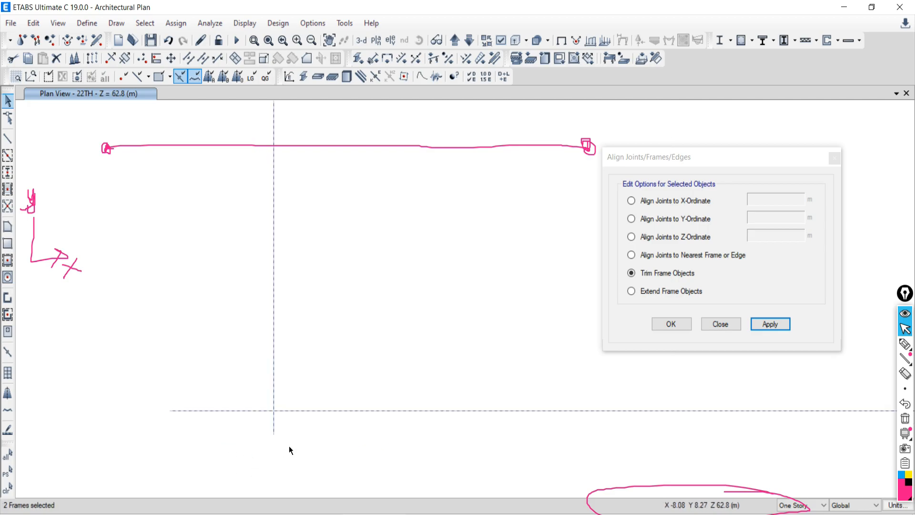
left_click_drag(291, 448, 260, 428)
left_click_drag(310, 253, 181, 303)
left_click_drag(302, 476, 241, 431)
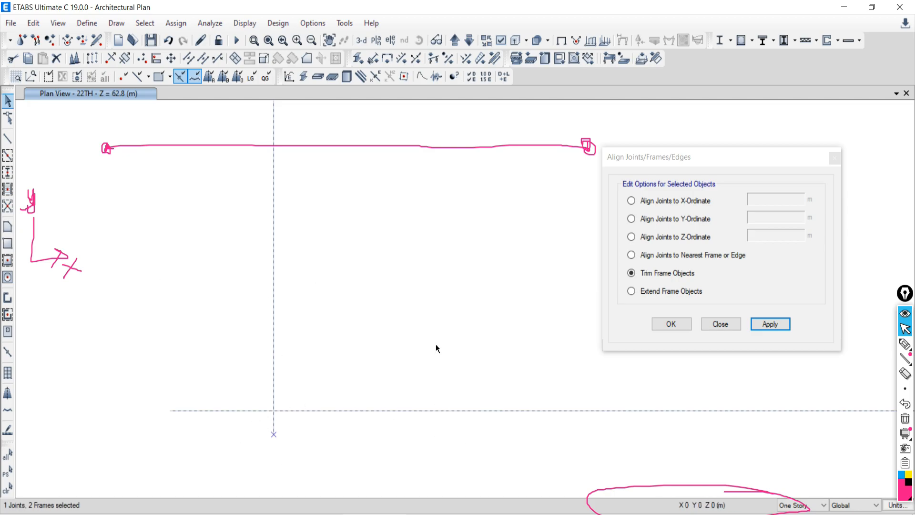
left_click(775, 326)
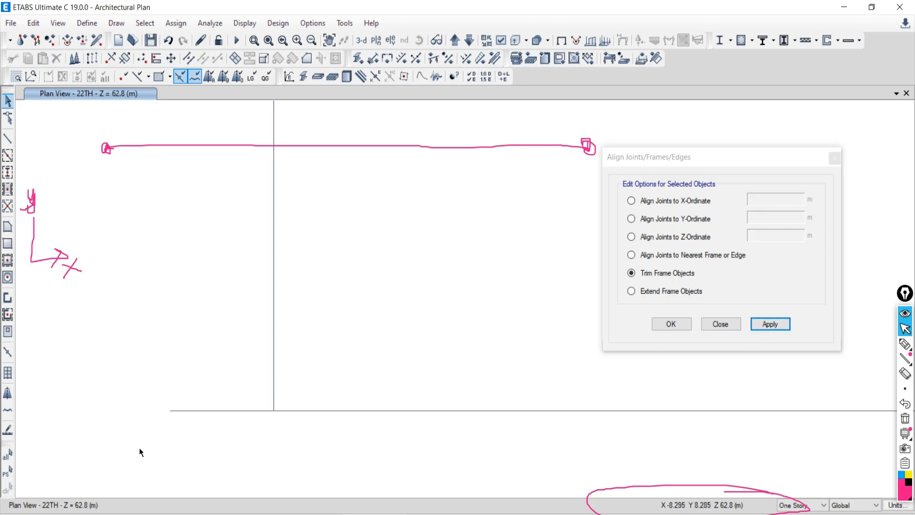
Step: Trim the bottom beam's overhang beyond the left vertical beam, using both beams and the bottom beam's left end joint
scroll(265, 450, "down", 3)
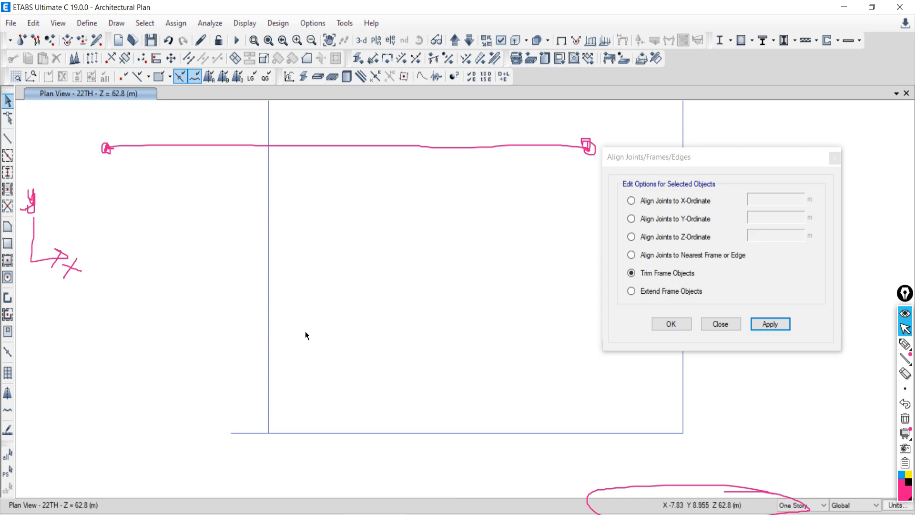
left_click_drag(388, 268, 317, 289)
left_click_drag(413, 394, 322, 476)
left_click_drag(320, 298, 233, 333)
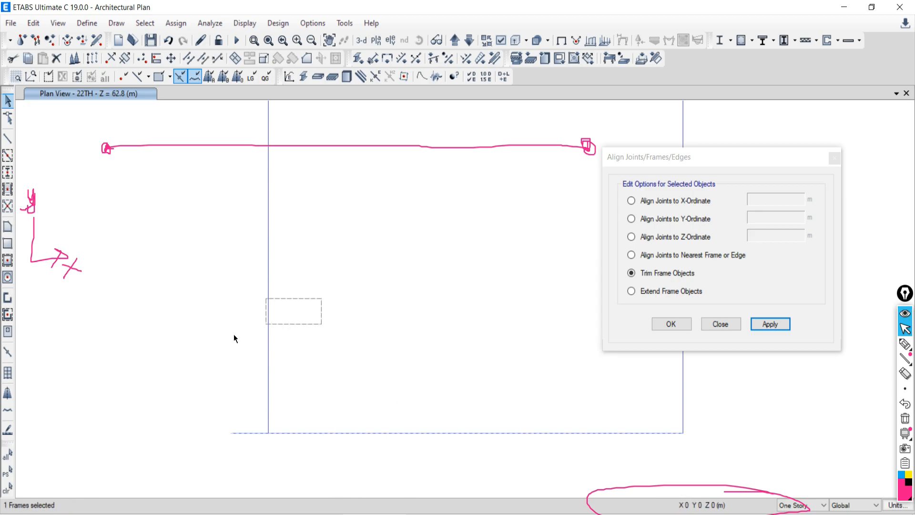
left_click_drag(225, 411, 245, 452)
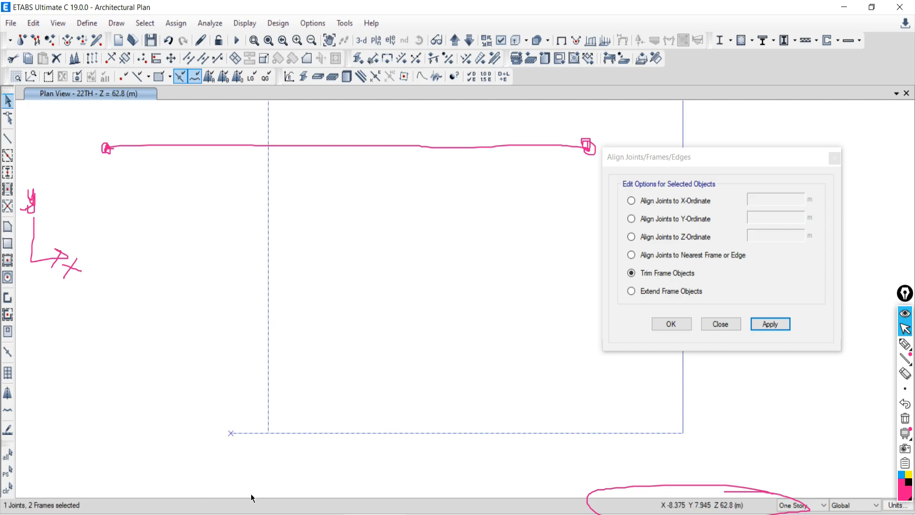
left_click(770, 325)
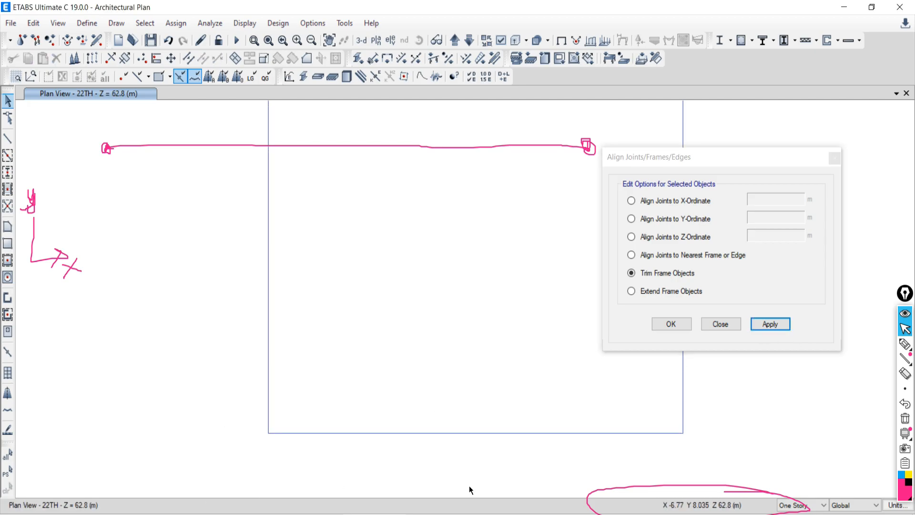
Step: Draw a slightly sloping intermediate beam about 3 m long from the left vertical beam to just beyond the right vertical beam
scroll(370, 448, "down", 4)
scroll(375, 449, "up", 2)
middle_click_drag(427, 436, 241, 358)
scroll(205, 407, "up", 3)
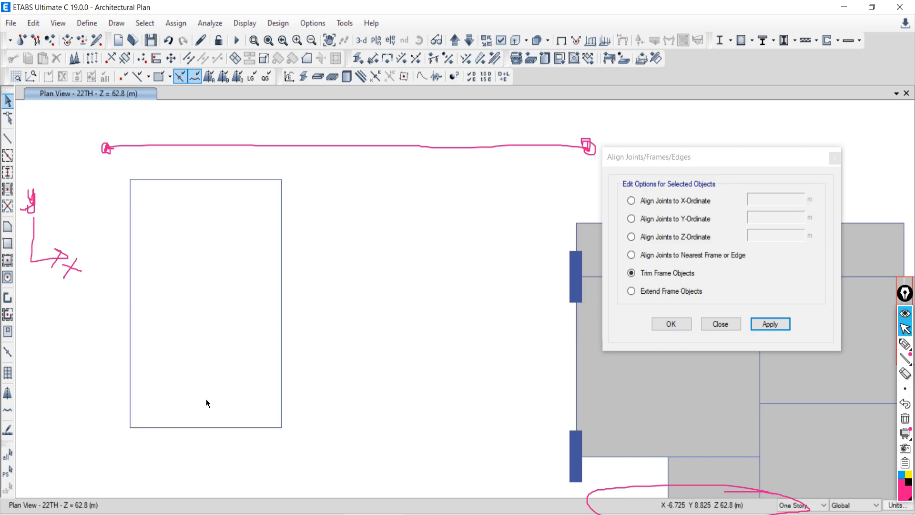
middle_click_drag(206, 401, 338, 304)
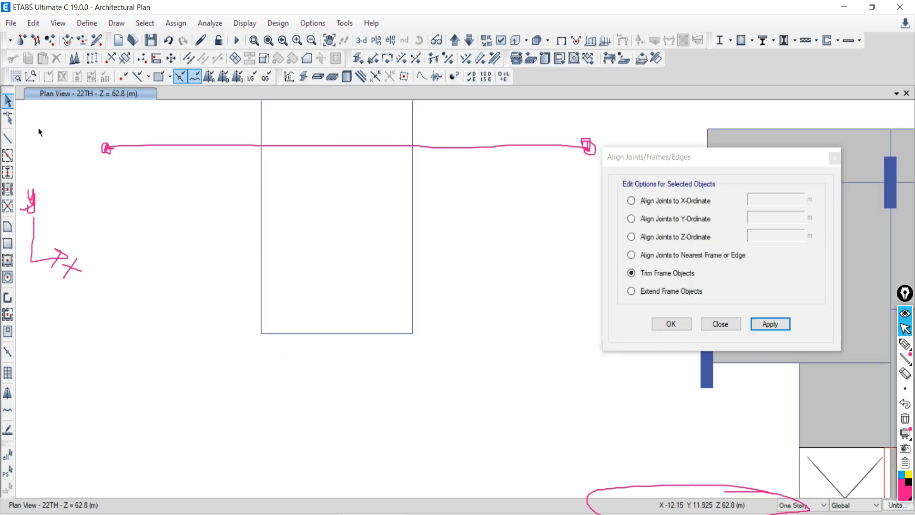
left_click(8, 138)
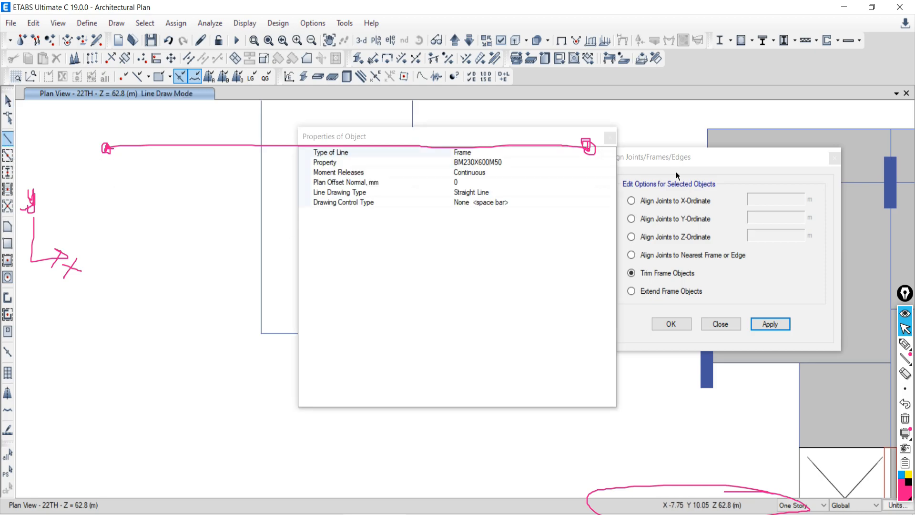
left_click(610, 138)
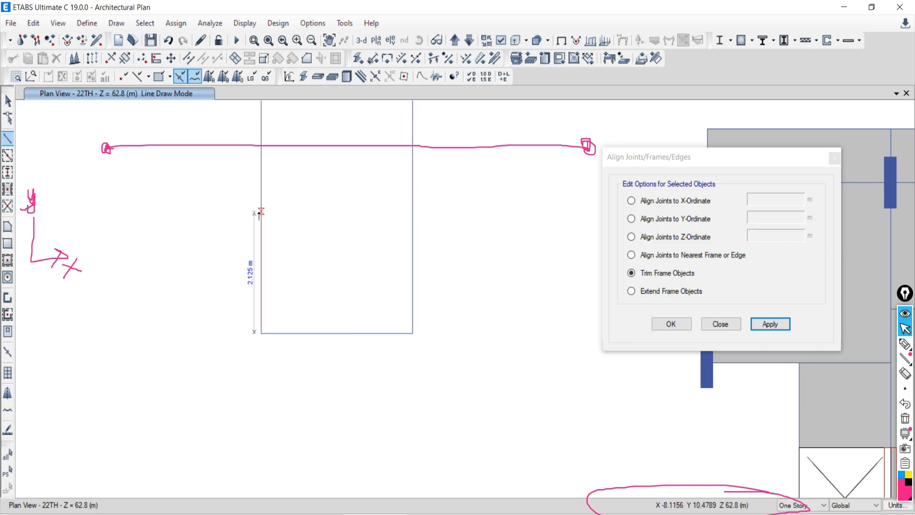
left_click(261, 211)
left_click(457, 211)
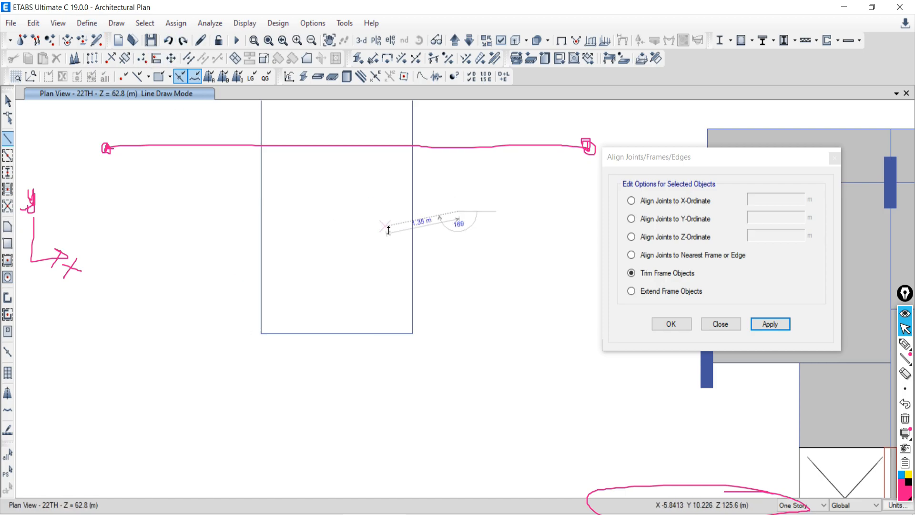
scroll(342, 211, "up", 3)
scroll(348, 252, "down", 5)
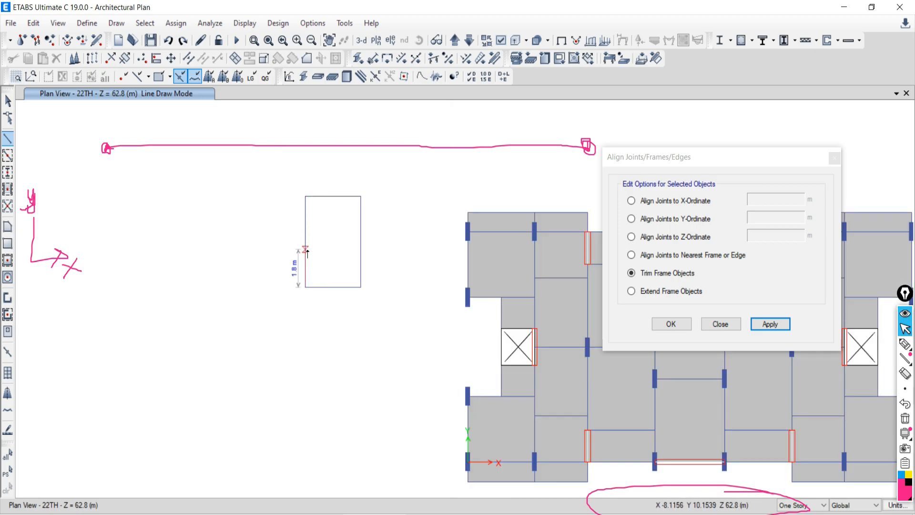
scroll(368, 255, "up", 3)
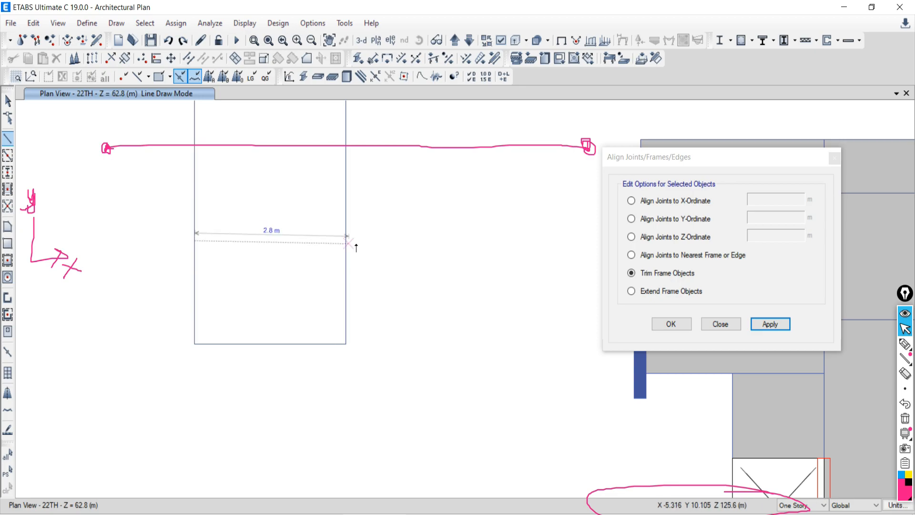
double_click(359, 243)
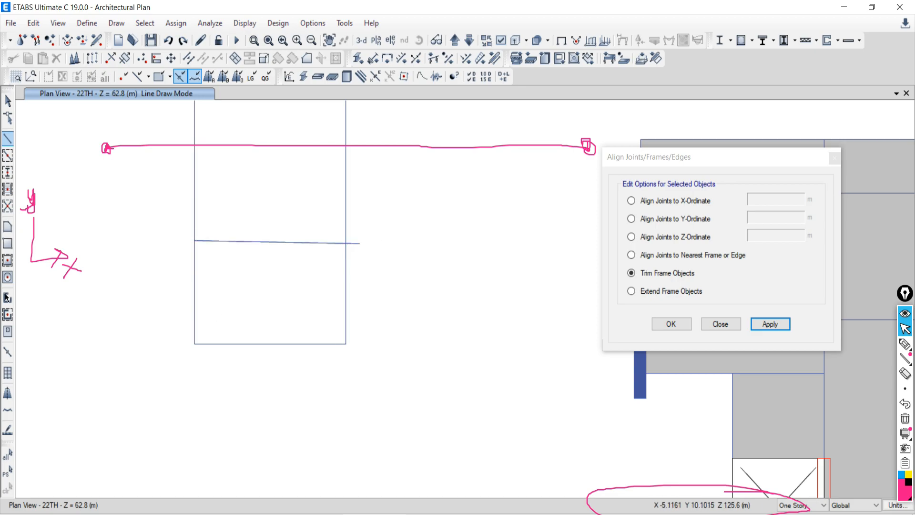
left_click(8, 101)
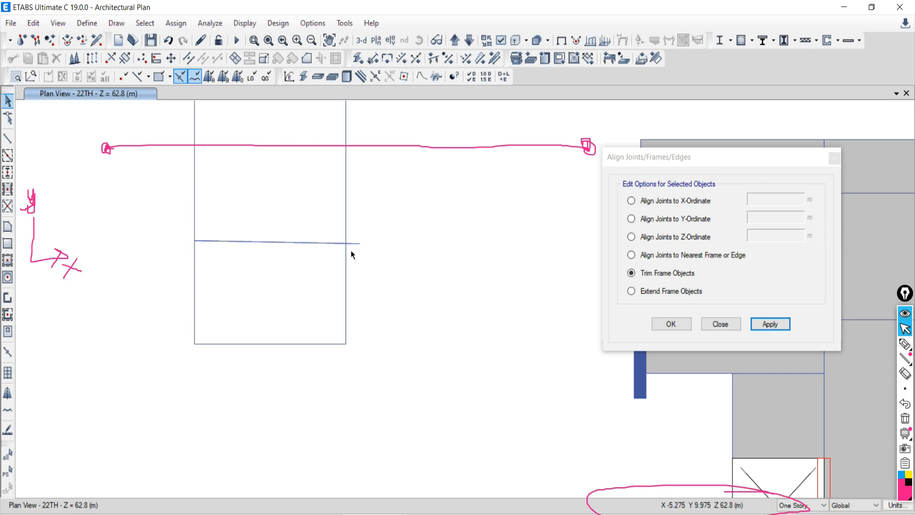
Step: Align the sloping intermediate beam and its two end joints to a Y-ordinate of 10.1539 m
mouse_move(144, 216)
left_mouse_down()
mouse_move(448, 281)
mouse_move(419, 265)
left_mouse_up()
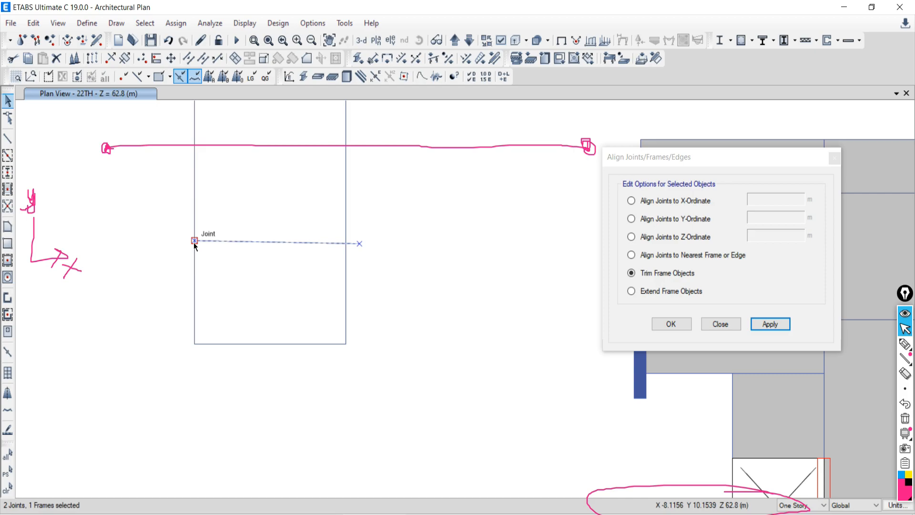
left_click(631, 218)
left_click_drag(787, 218, 637, 227)
type("10.1539")
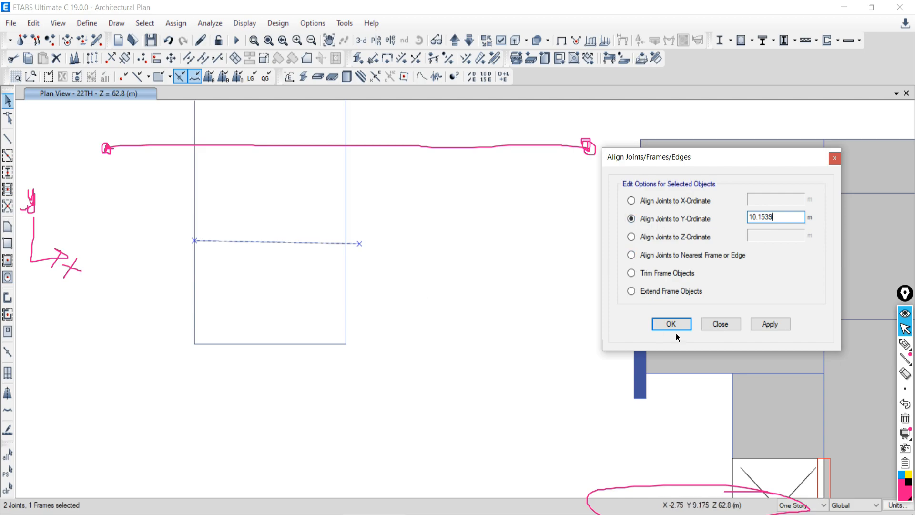
left_click(773, 325)
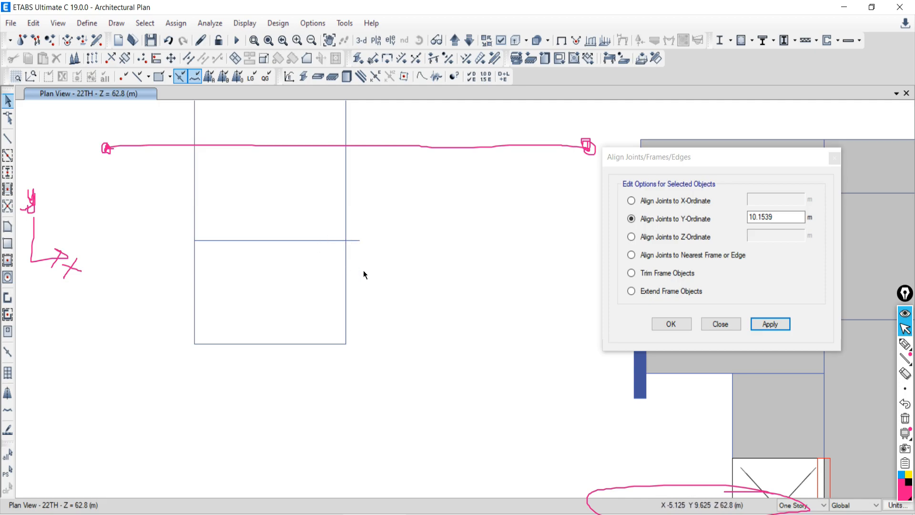
Step: Trim the intermediate beam's overhang beyond the right vertical beam with Trim Frame Objects, using its outer end joint
left_click_drag(414, 265, 305, 290)
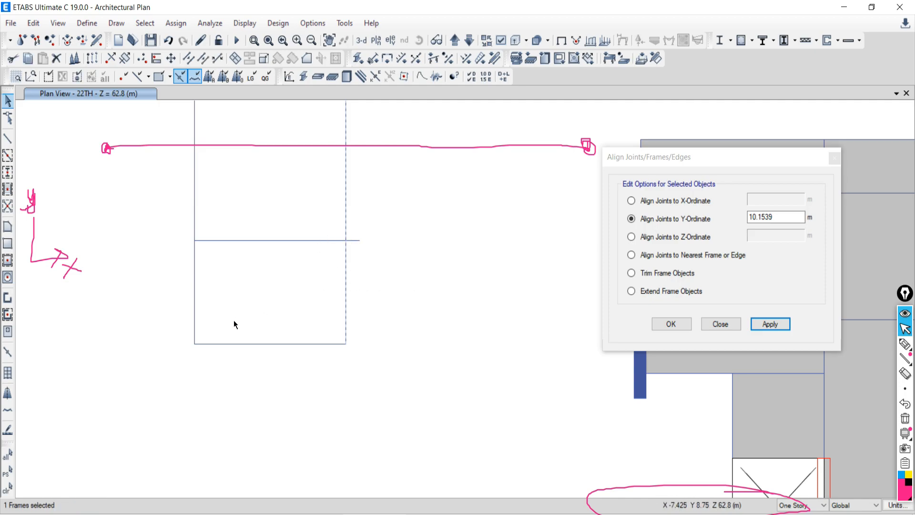
left_click(7, 491)
left_click_drag(309, 213, 264, 280)
left_click_drag(407, 274, 319, 305)
left_click_drag(357, 229, 380, 276)
left_click(644, 275)
left_click(771, 324)
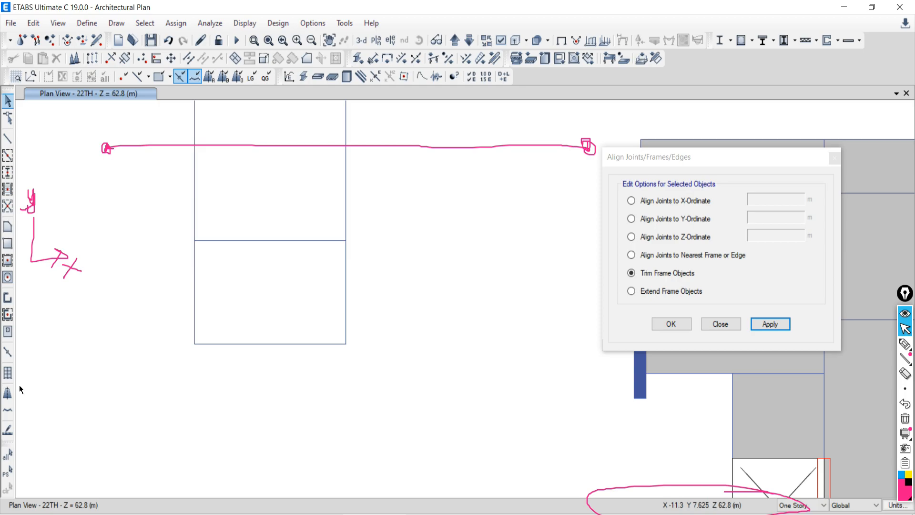
Step: Draw a beam continuing rightward from the rectangle's top-right corner and a vertical beam down from its end past the bottom beam's level
left_click(8, 139)
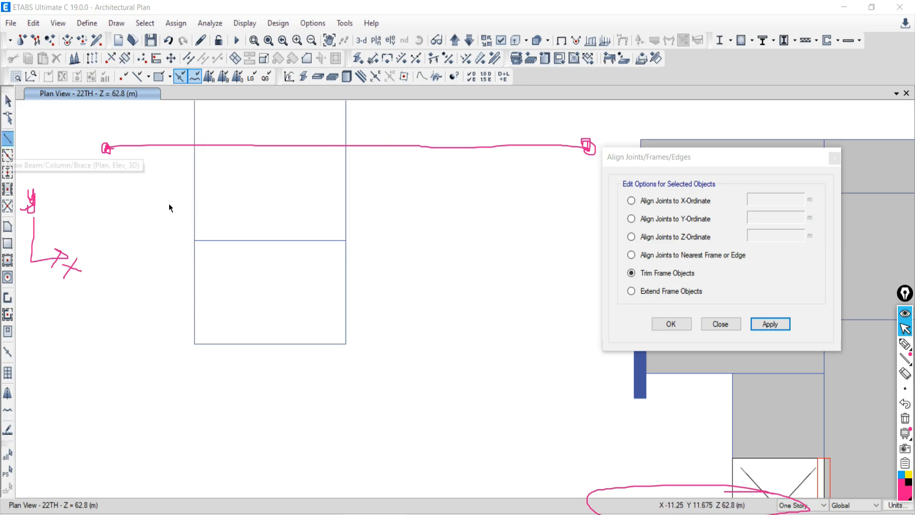
left_click(611, 138)
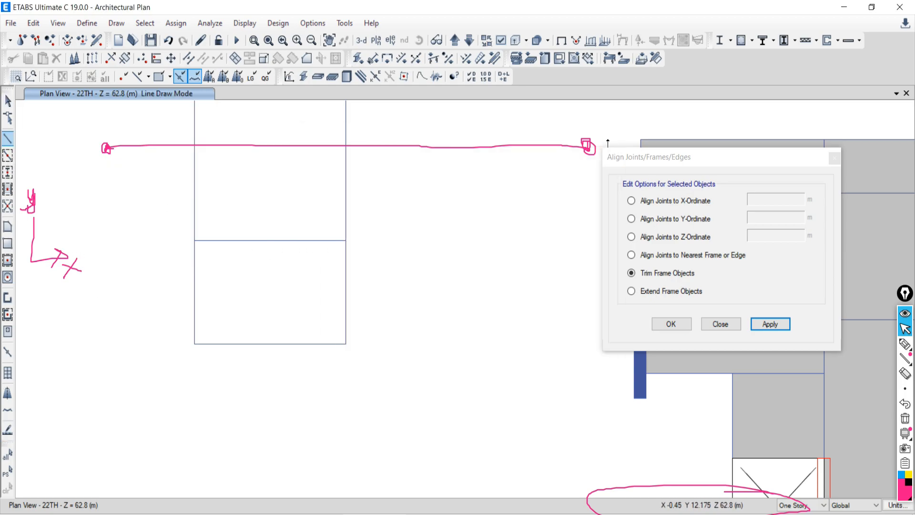
middle_click_drag(366, 220, 280, 257)
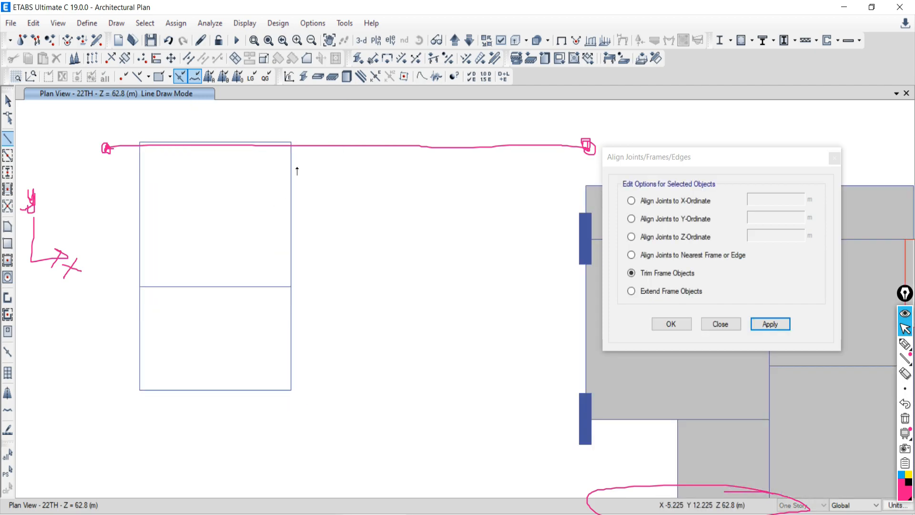
left_click(291, 142)
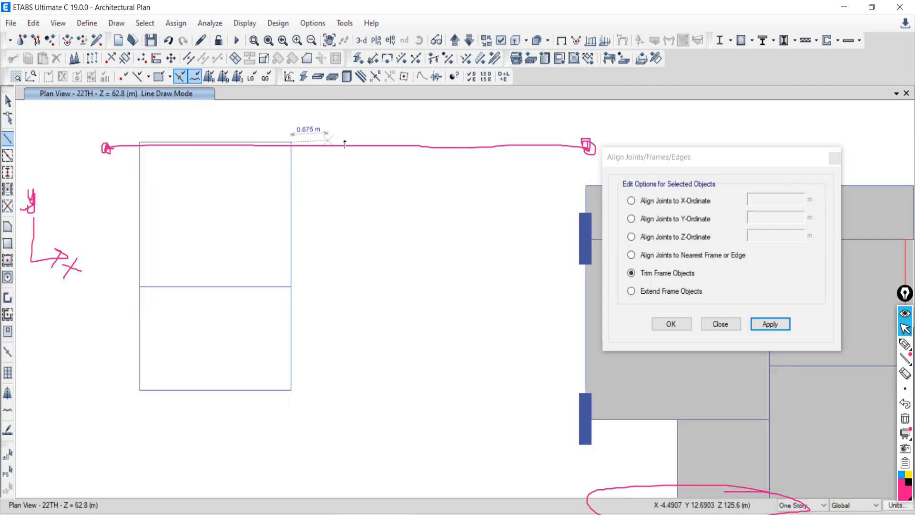
left_click(414, 142)
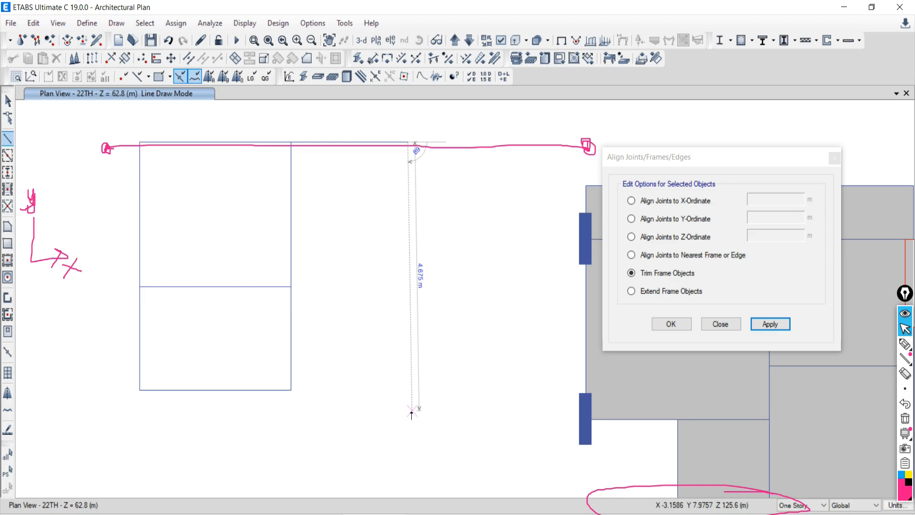
double_click(408, 456)
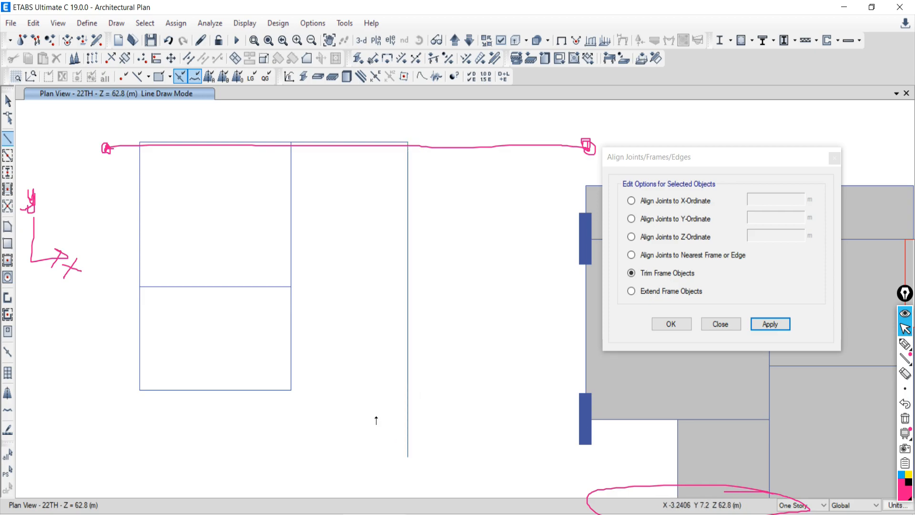
Step: Draw a horizontal beam from the rectangle's bottom-right corner to just beyond the new vertical beam
left_click(291, 390)
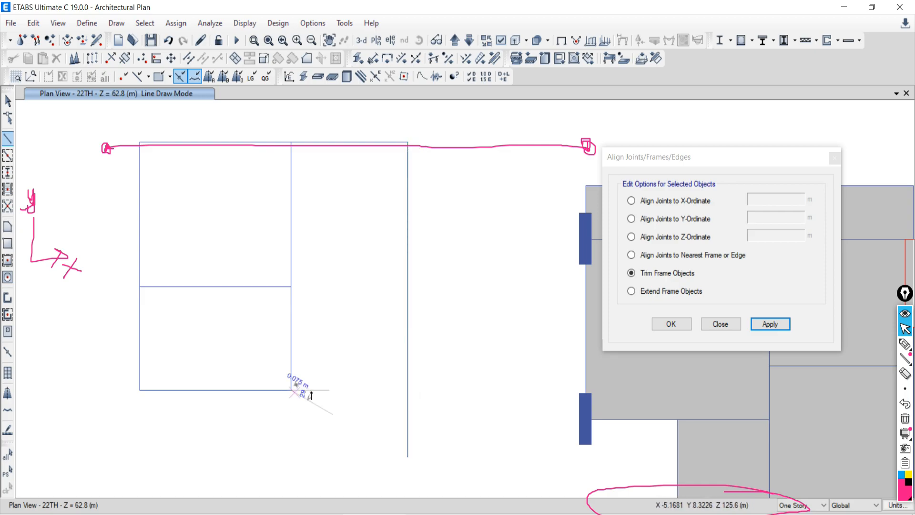
double_click(436, 391)
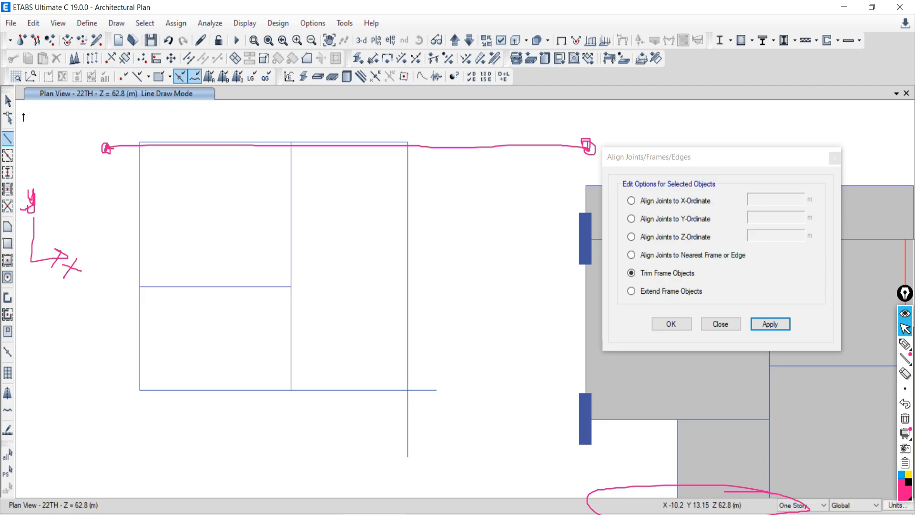
left_click(8, 101)
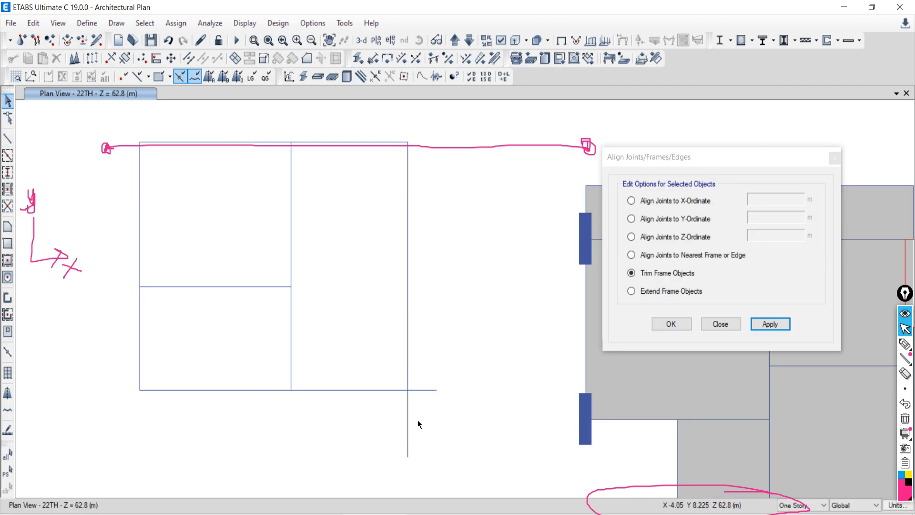
Step: Trim the overhanging ends of the new vertical and bottom beams at their crossing with Trim Frame Objects
left_click_drag(422, 411, 423, 409)
left_click(409, 349)
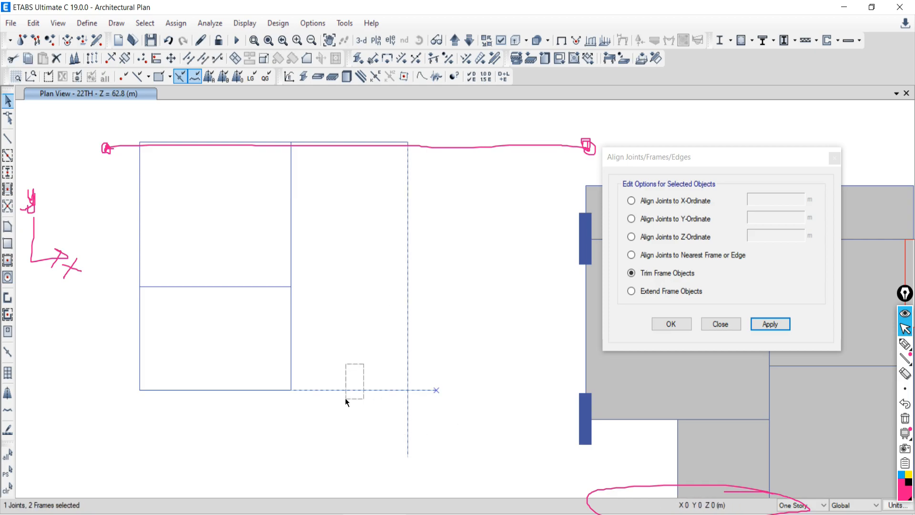
left_click(775, 328)
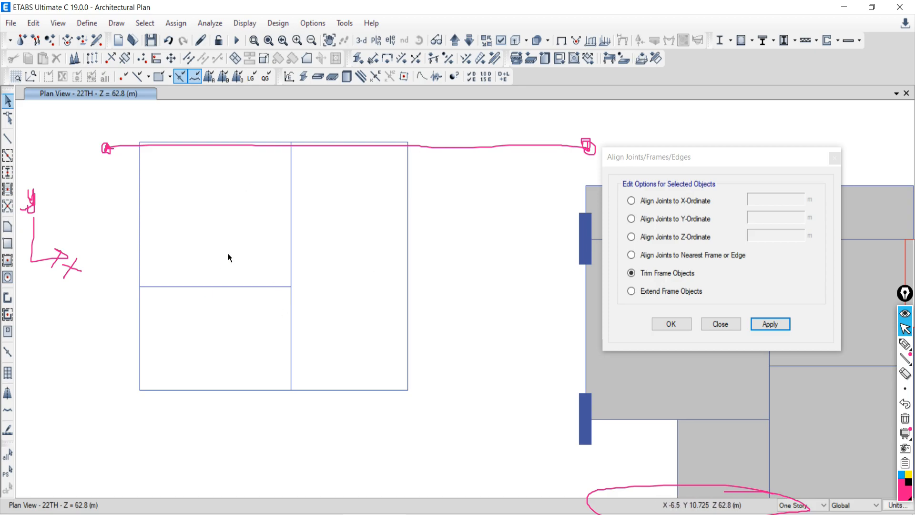
left_click_drag(252, 268, 255, 328)
left_click_drag(418, 274, 399, 285)
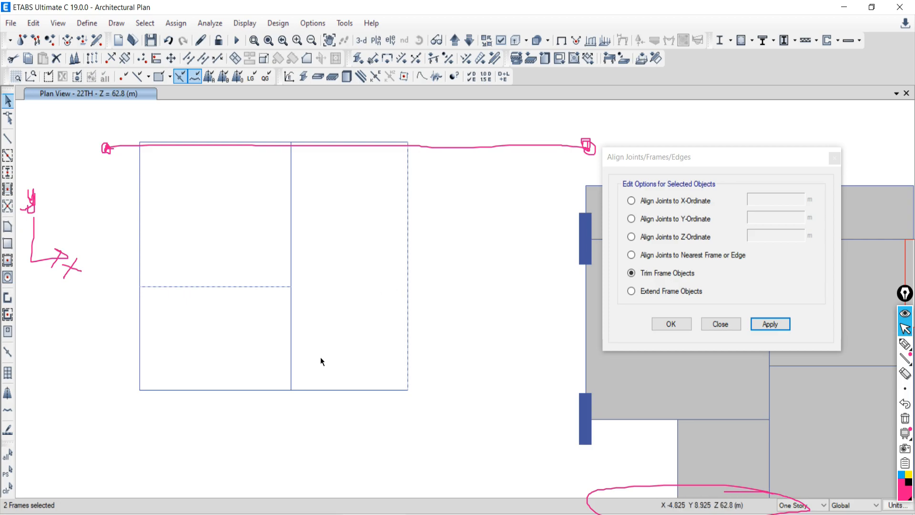
left_click(7, 487)
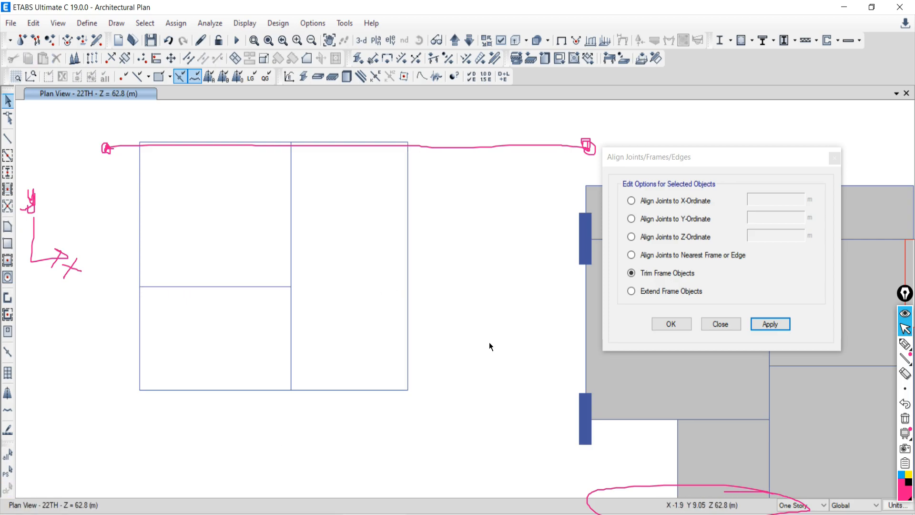
Step: Extend the horizontal intermediate beam from its inner end joint to the rectangle's right vertical beam with Extend Frame Objects
left_click(249, 287)
left_click_drag(438, 245, 393, 255)
left_click_drag(261, 256, 333, 311)
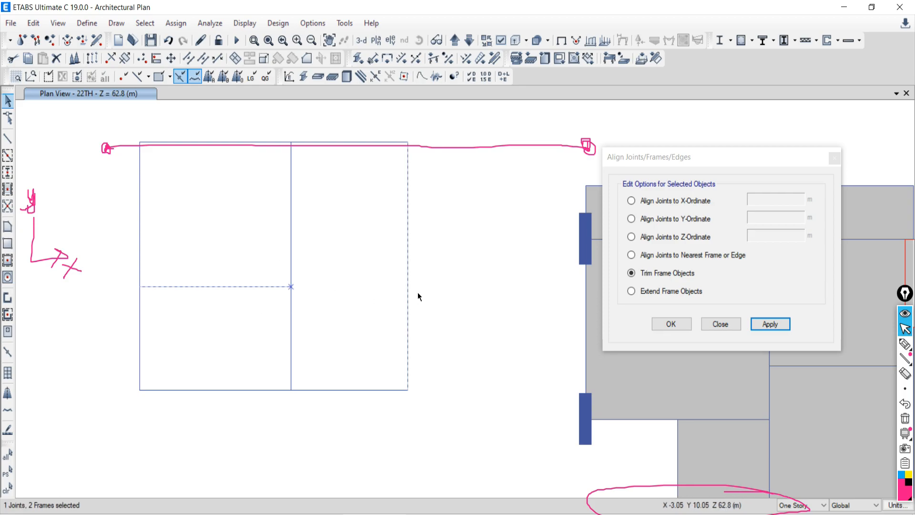
left_click(635, 292)
left_click(784, 326)
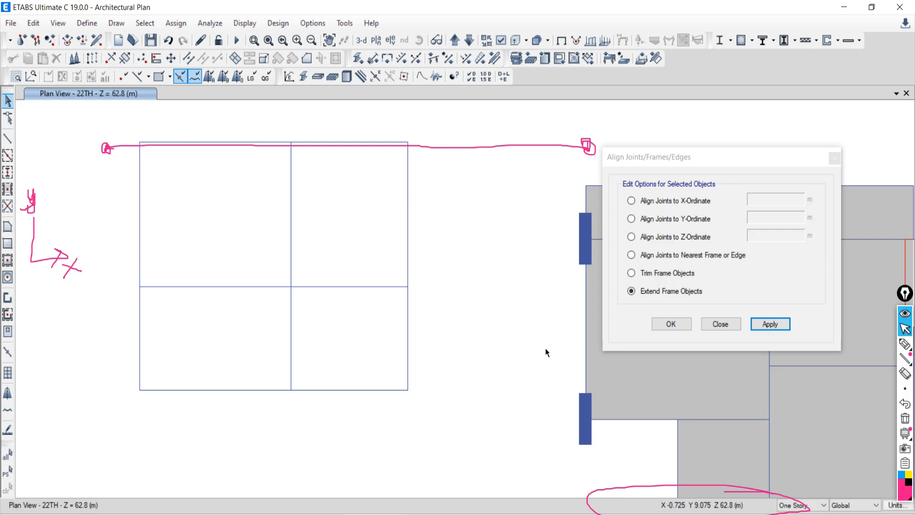
left_click_drag(427, 199, 367, 222)
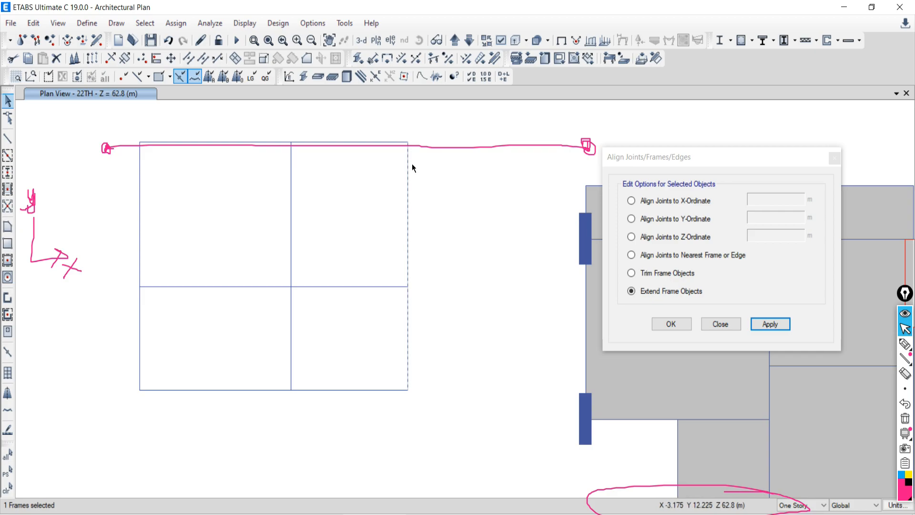
left_click_drag(363, 271, 355, 306)
left_click(7, 487)
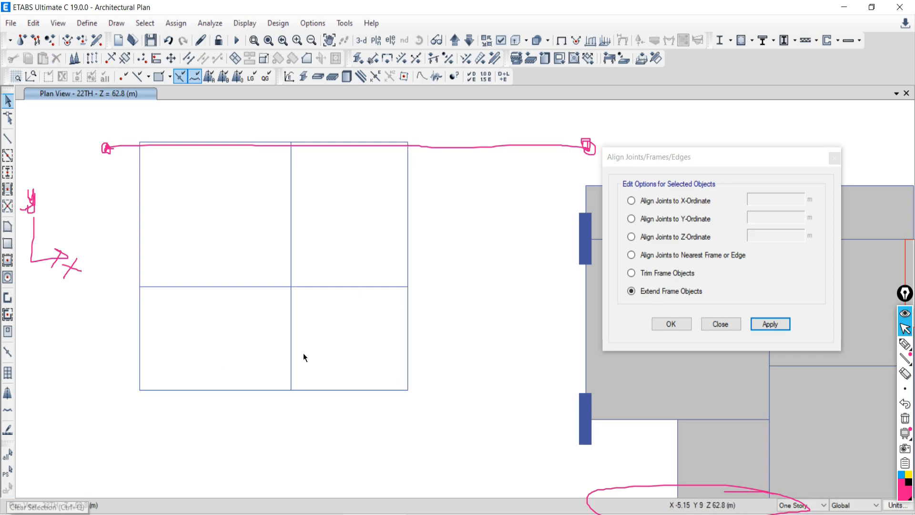
Step: Divide the right vertical beam at its joint with the intermediate beam using Break at Intersections with Selected Frames and Joints
left_click_drag(469, 202, 405, 221)
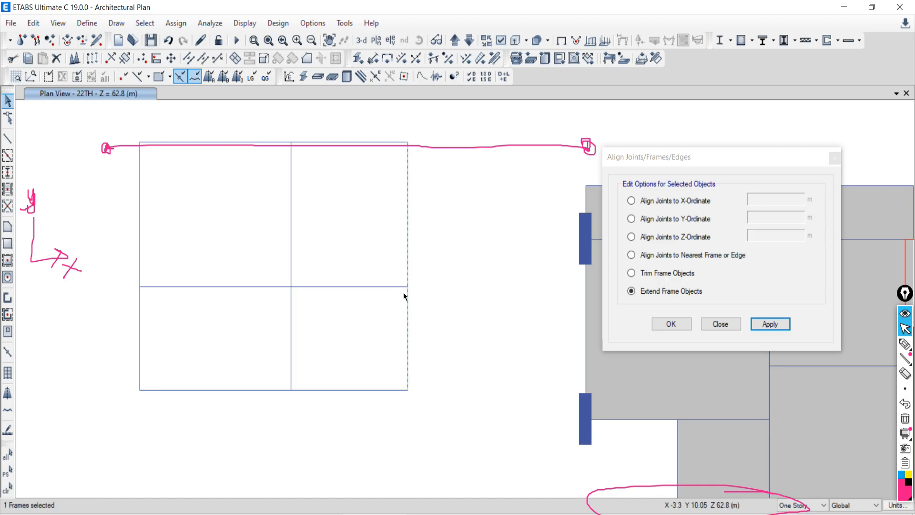
left_click_drag(383, 264, 438, 314)
left_click(33, 23)
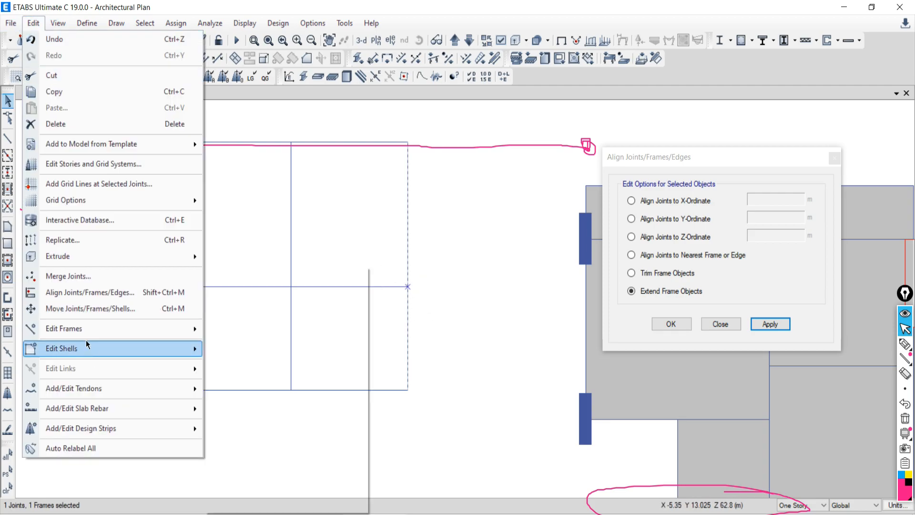
mouse_move(75, 334)
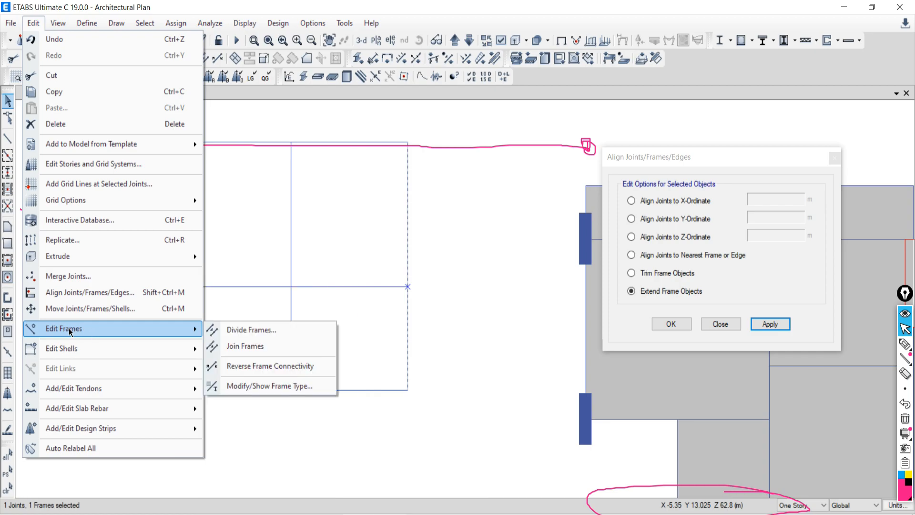
left_click(240, 330)
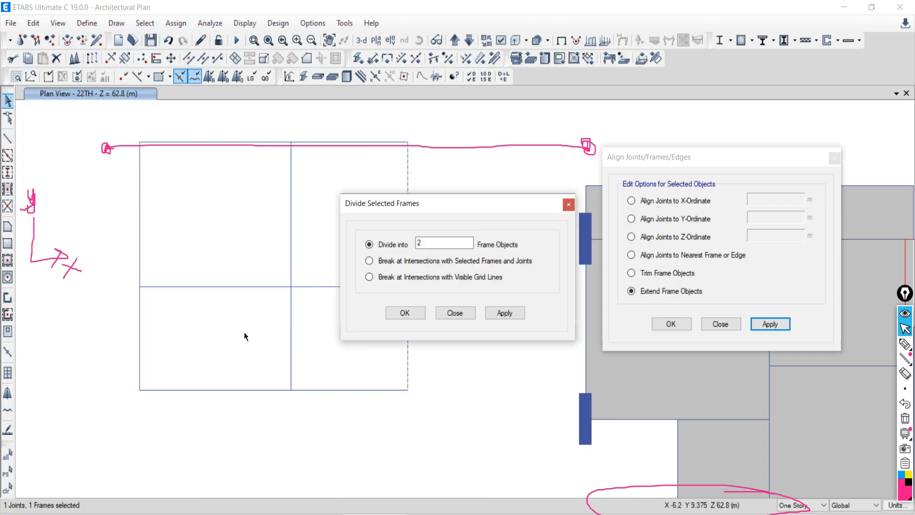
left_click_drag(413, 199, 228, 192)
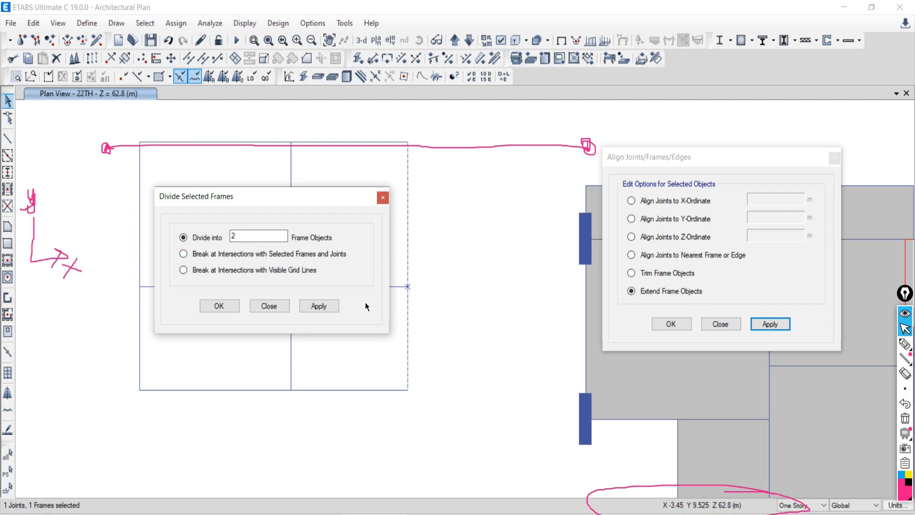
left_click(255, 254)
left_click(319, 305)
left_click(268, 306)
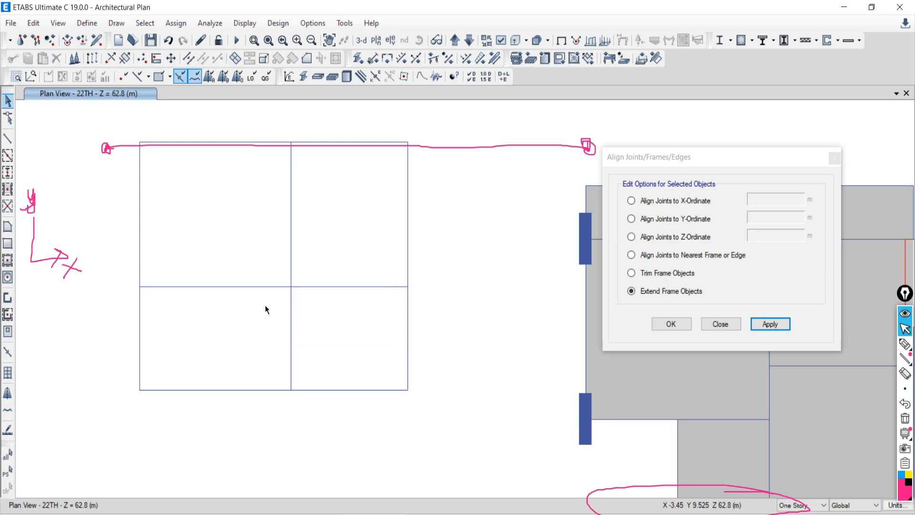
Step: Check the right vertical beam's segments and the interior beams by selecting them, and undo the division at the joint
left_click(408, 250)
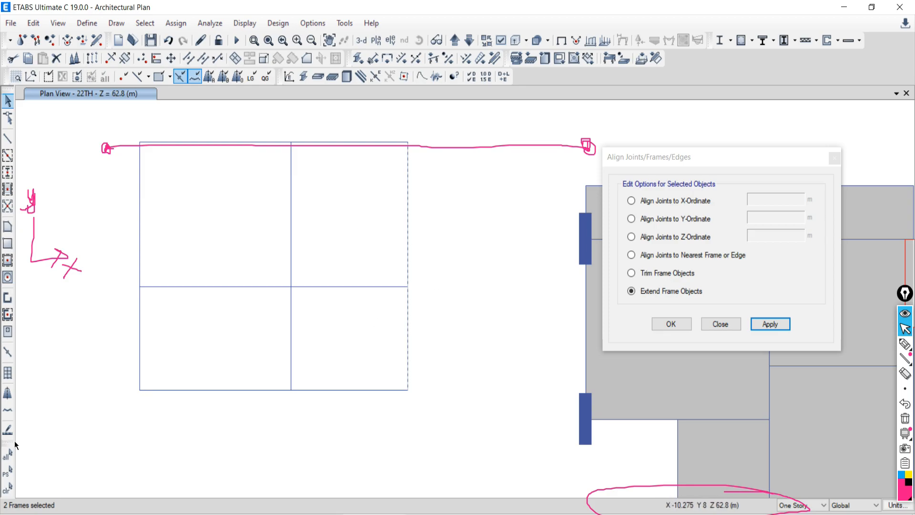
left_click(7, 494)
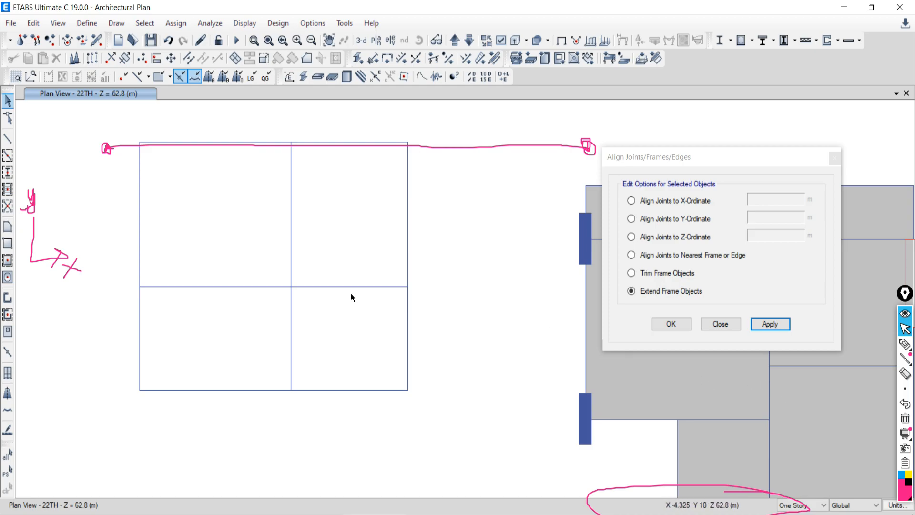
left_click(272, 288)
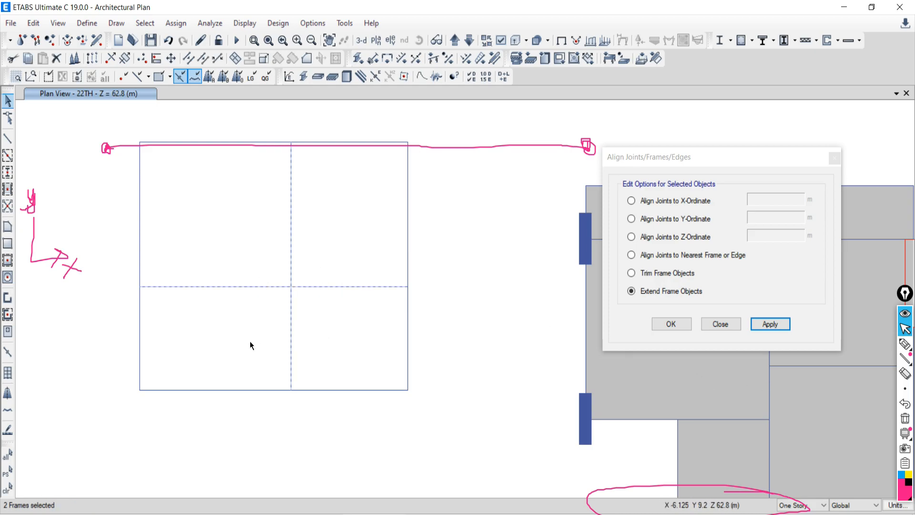
left_click(7, 488)
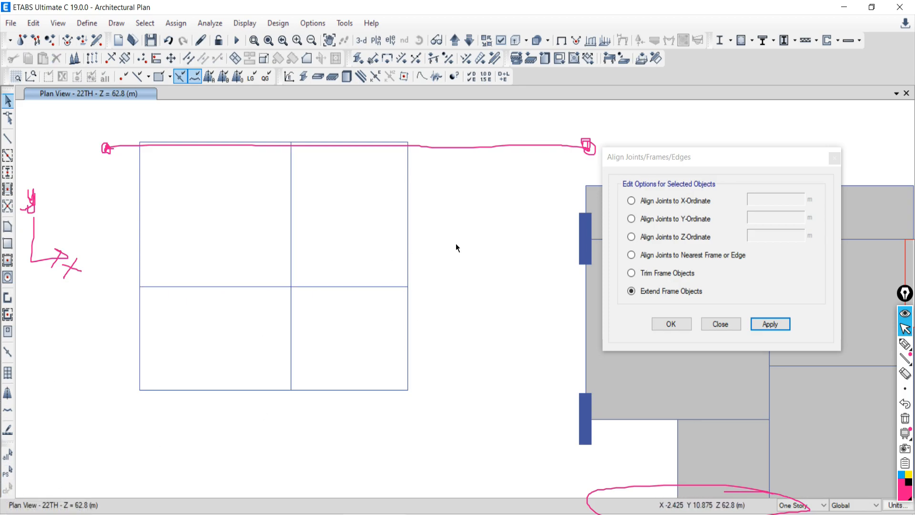
left_click_drag(456, 243, 397, 249)
left_click_drag(470, 347, 395, 358)
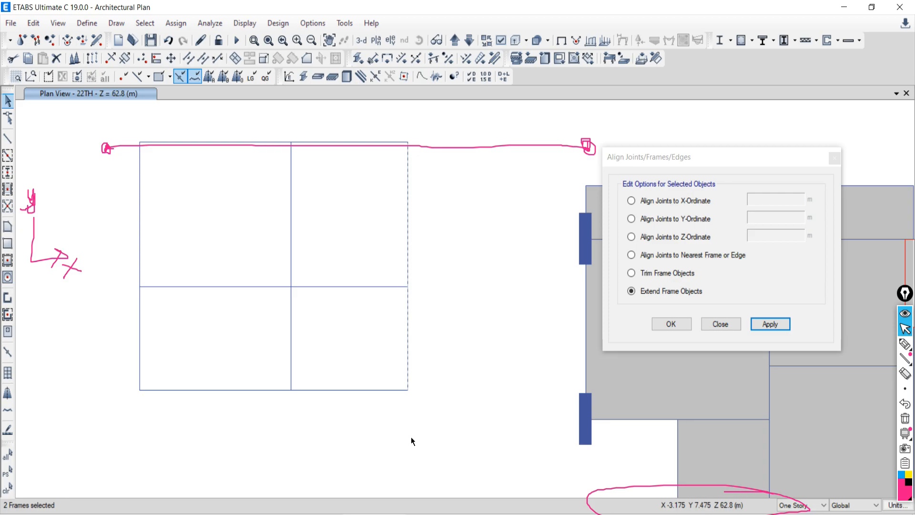
left_click(7, 488)
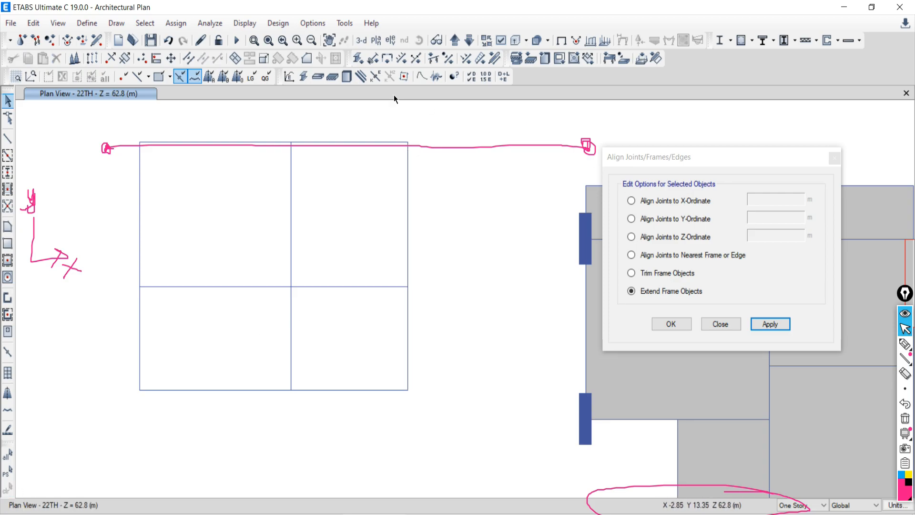
left_click(169, 42)
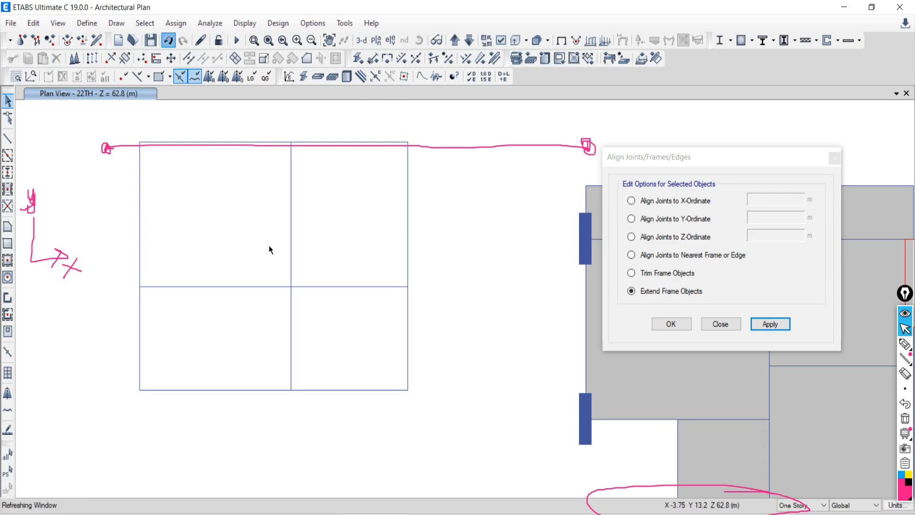
Step: Divide the rectangle's right vertical beam into 5 frame objects with Divide Frames
left_click_drag(464, 225, 366, 249)
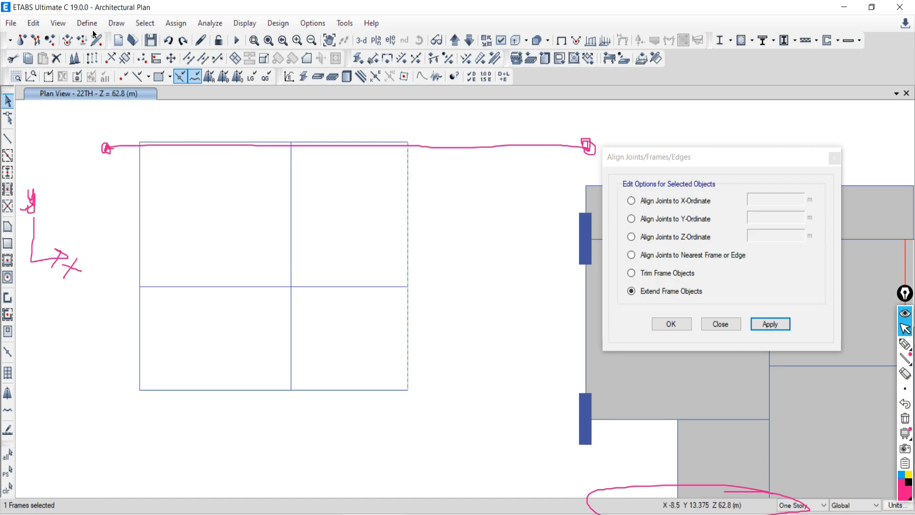
left_click(33, 22)
mouse_move(71, 329)
left_click(235, 329)
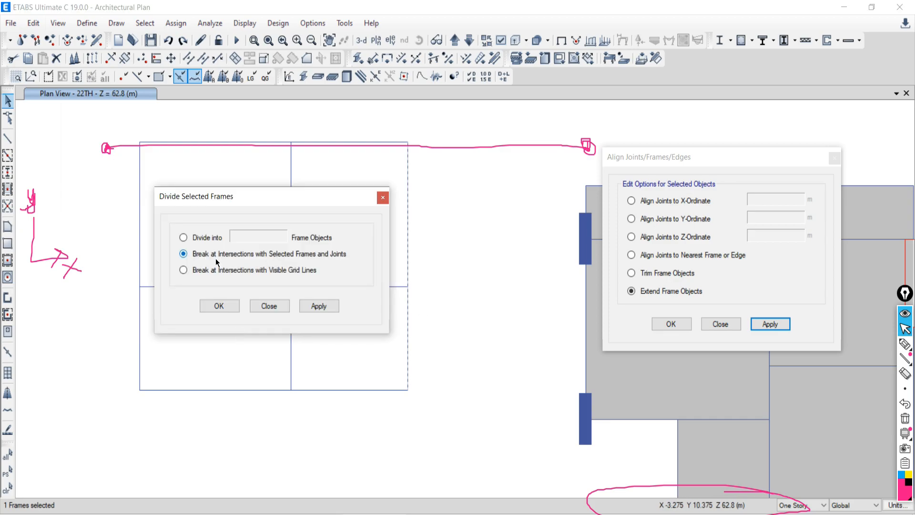
left_click(199, 237)
left_click(249, 236)
double_click(249, 236)
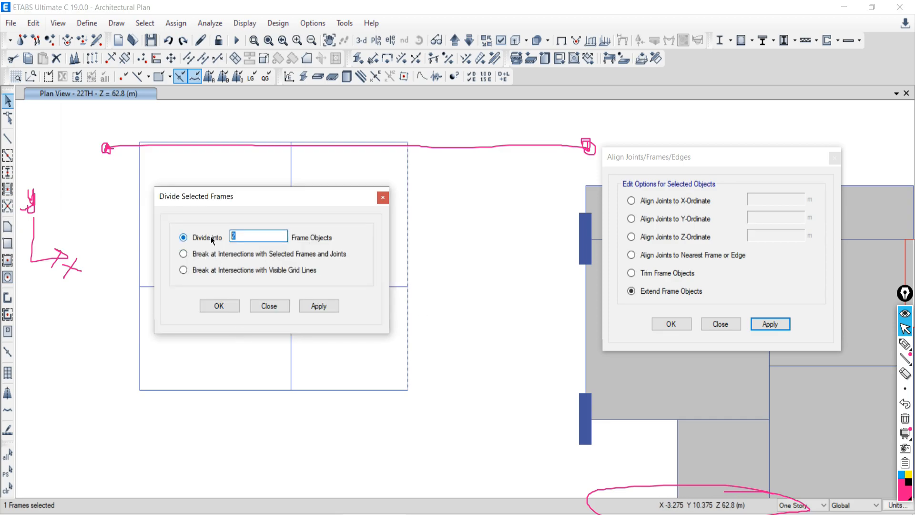
type("5")
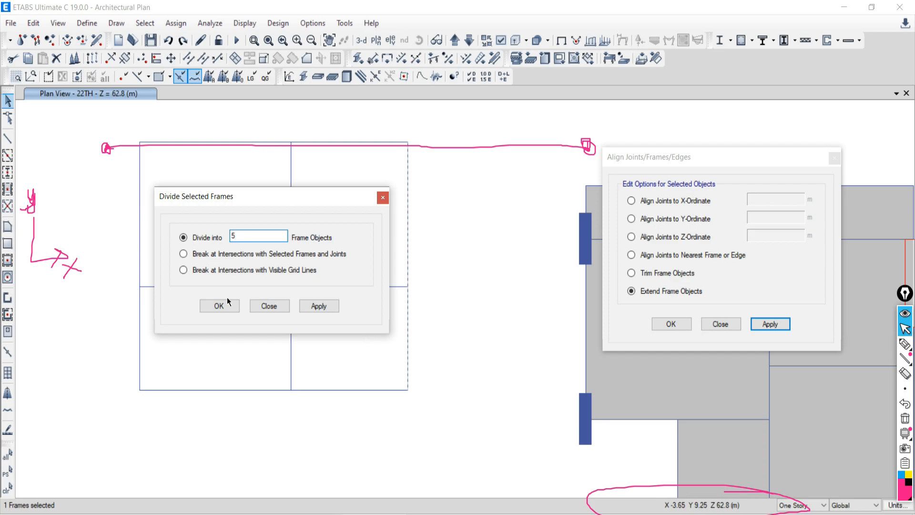
left_click(317, 303)
left_click(268, 306)
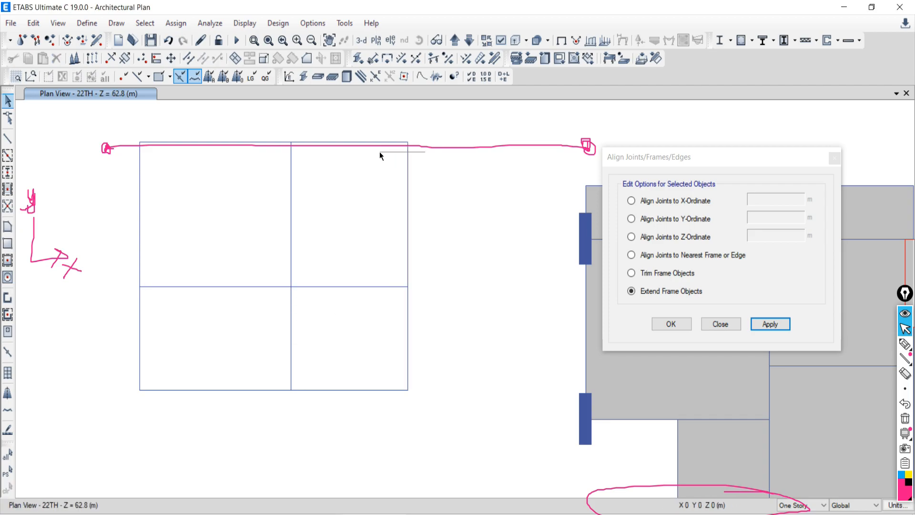
Step: Select the segments along the right vertical beam one after another to check them, and undo the division into 5
left_click_drag(379, 152, 378, 152)
left_click_drag(427, 200, 378, 207)
left_click_drag(423, 256, 383, 258)
left_click_drag(429, 316, 361, 314)
left_click_drag(423, 366, 345, 369)
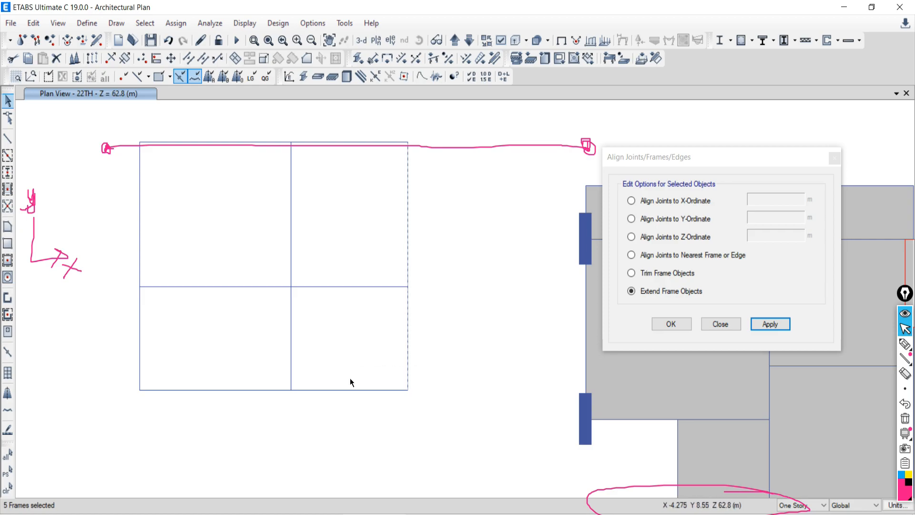
left_click(168, 42)
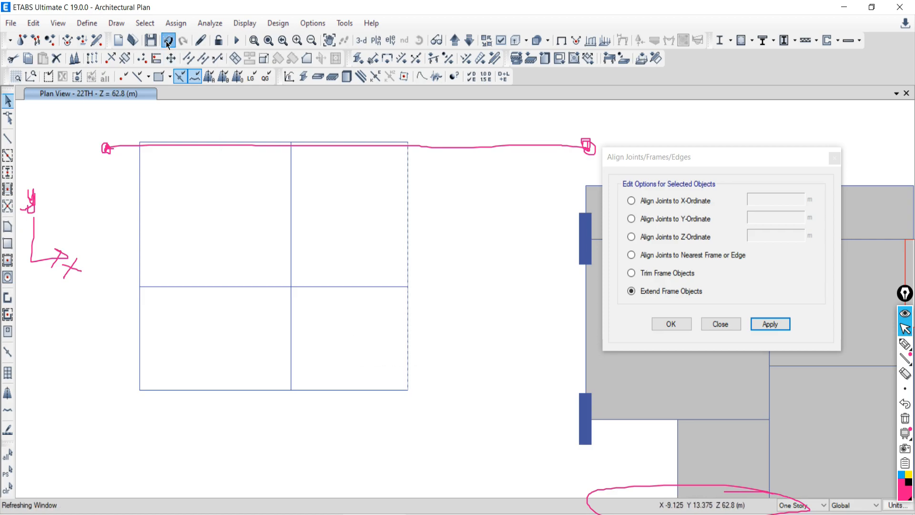
Step: Select the right vertical beam with its intermediate joint and break it at intersections with selected frames and joints
left_click_drag(474, 219, 453, 357)
left_click(34, 22)
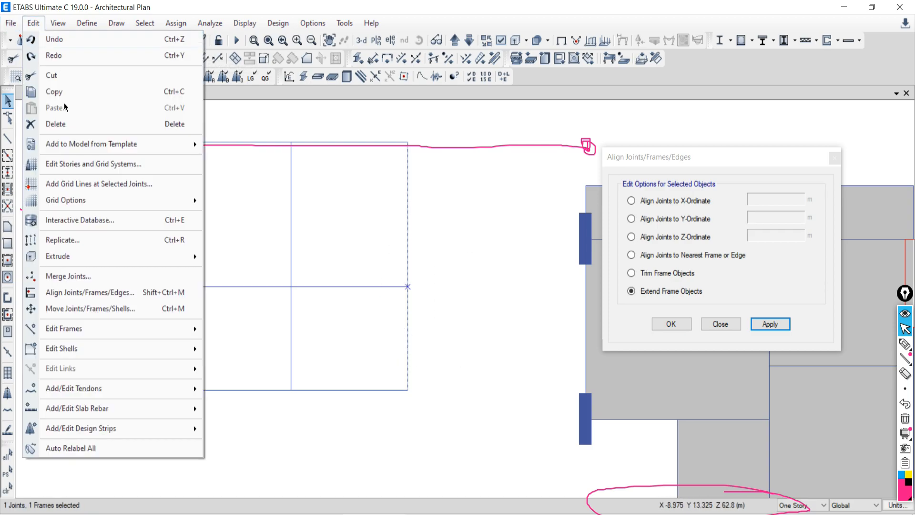
mouse_move(181, 329)
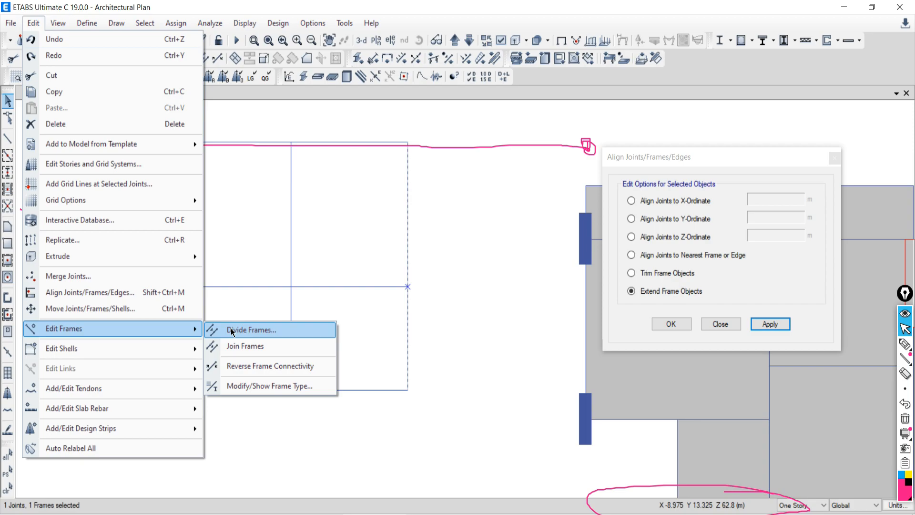
left_click(232, 330)
left_click(183, 254)
left_click(319, 306)
left_click(269, 306)
Step: Check how the right vertical beam is split by selecting its segments and the interior vertical beam, clearing the selection after each check
left_click(408, 255)
left_click(292, 352)
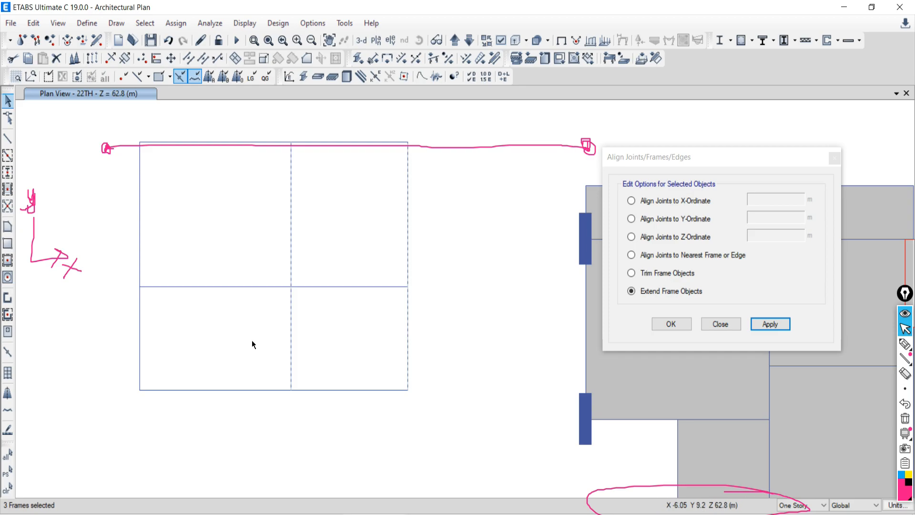
left_click(12, 492)
left_click_drag(434, 240, 381, 247)
left_click(408, 333)
left_click(7, 491)
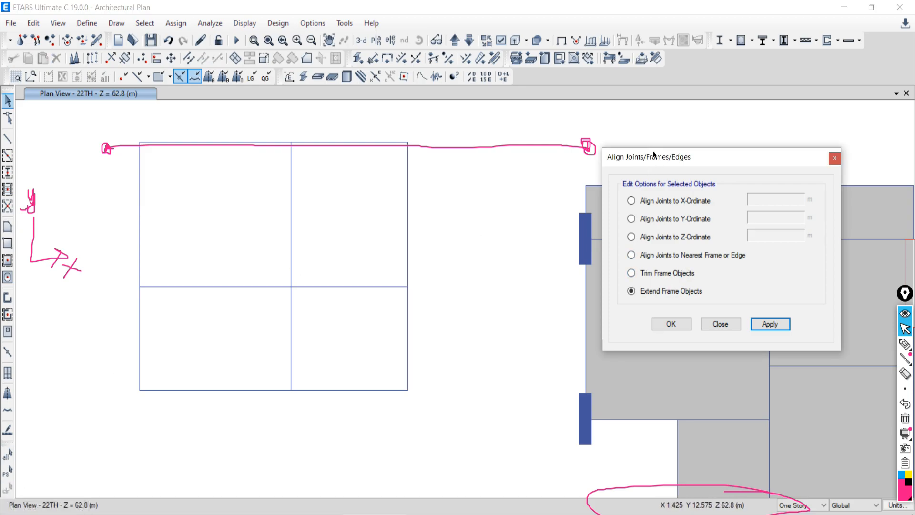
Step: Move the Align Joints/Frames/Edges dialog closer to the rectangle and close it
left_click_drag(654, 157, 580, 128)
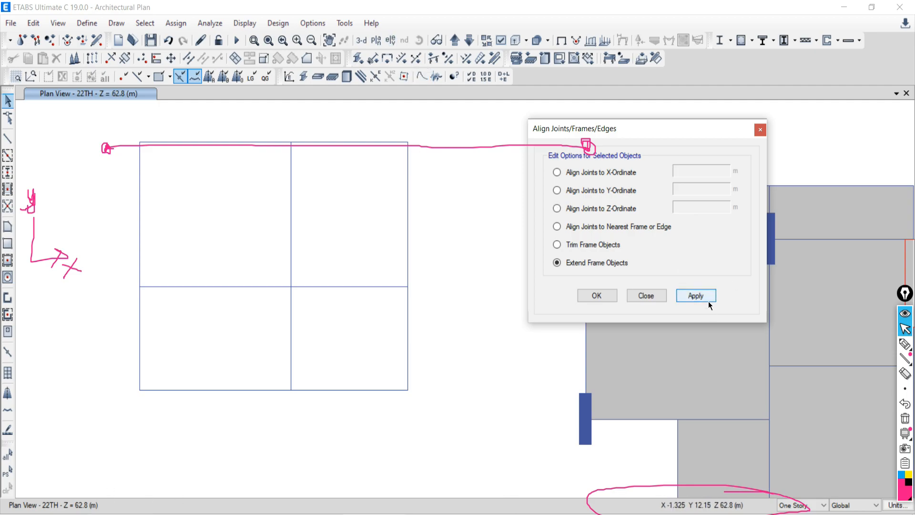
left_click(646, 296)
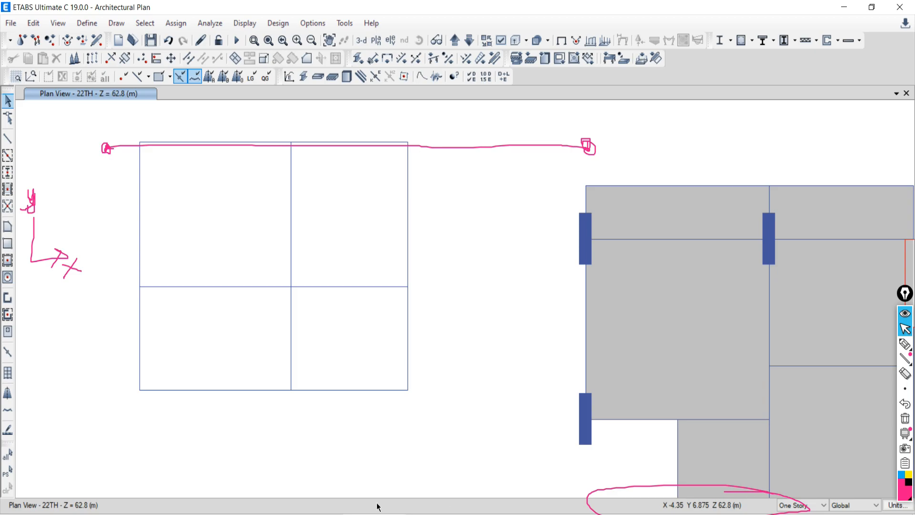
left_click(118, 514)
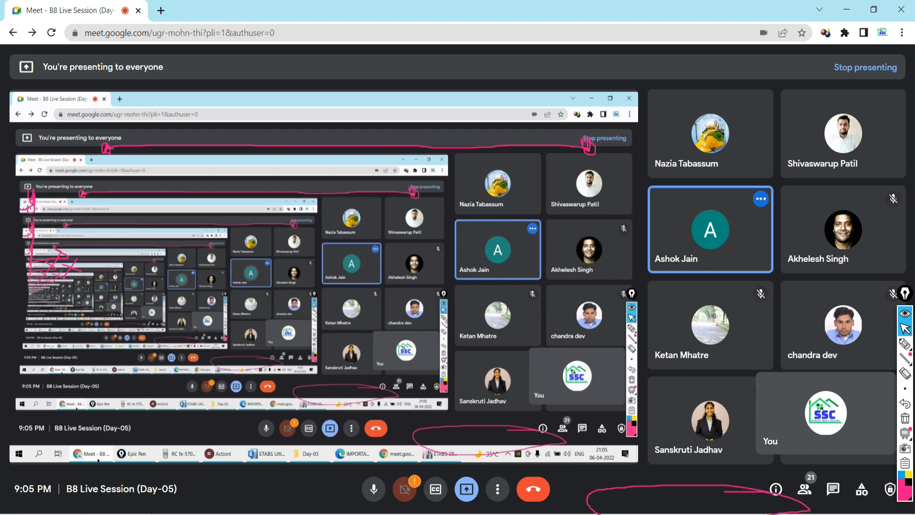
left_click(128, 514)
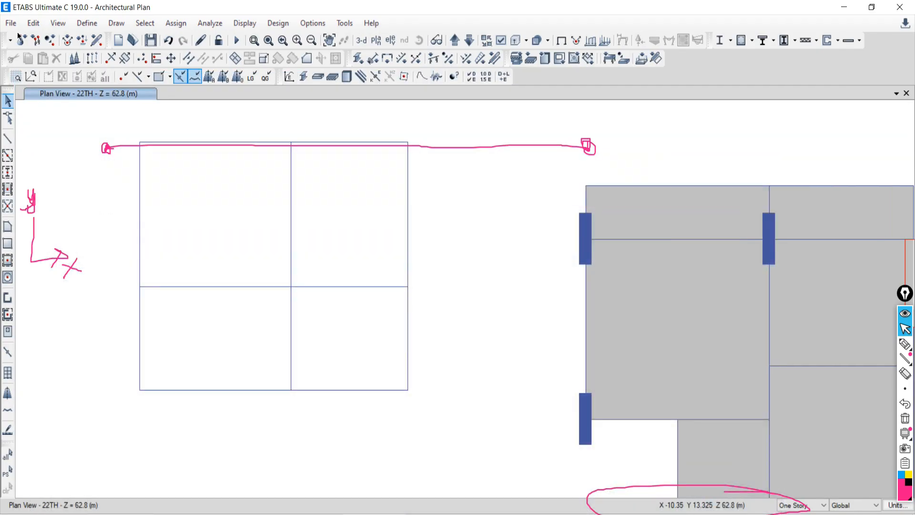
Step: Check the topic list in IMPORTANT COMMANDS.pdf for the next editing commands, and return to the ETABS plan
left_click(32, 23)
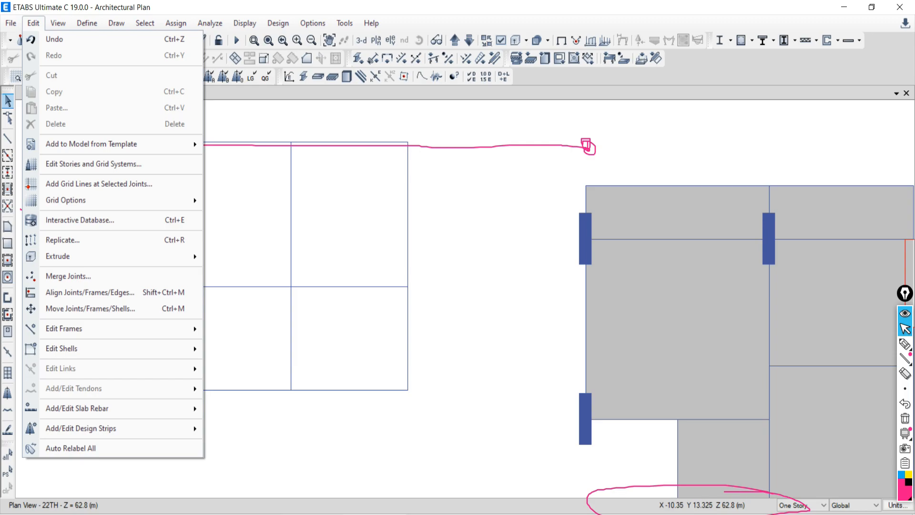
left_click(102, 514)
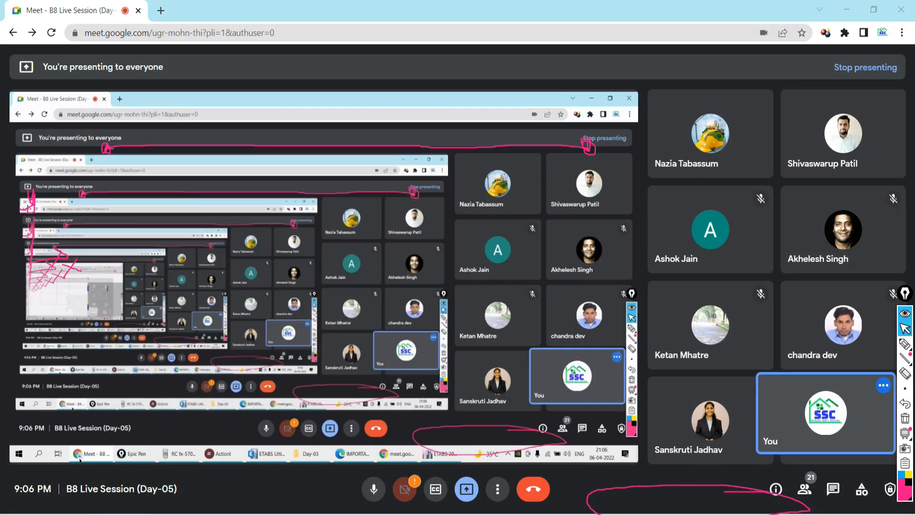
left_click(102, 514)
left_click(472, 514)
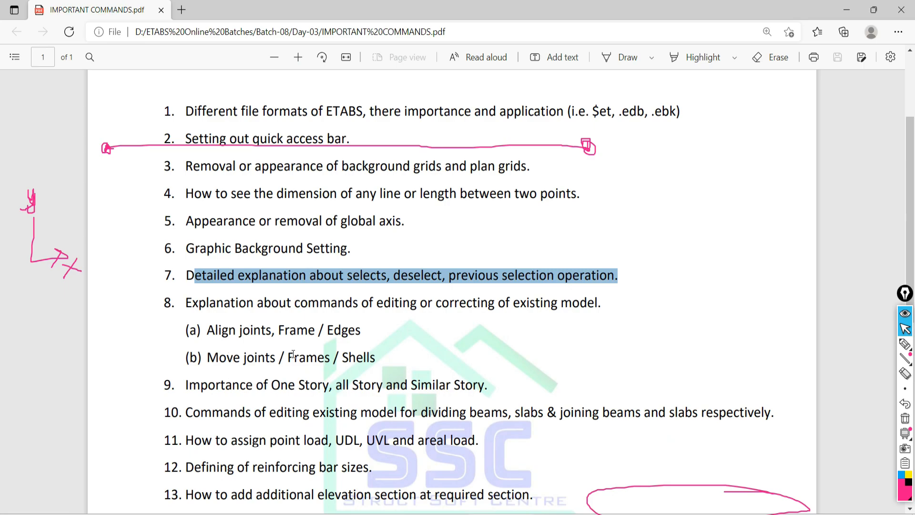
key("alt+Tab")
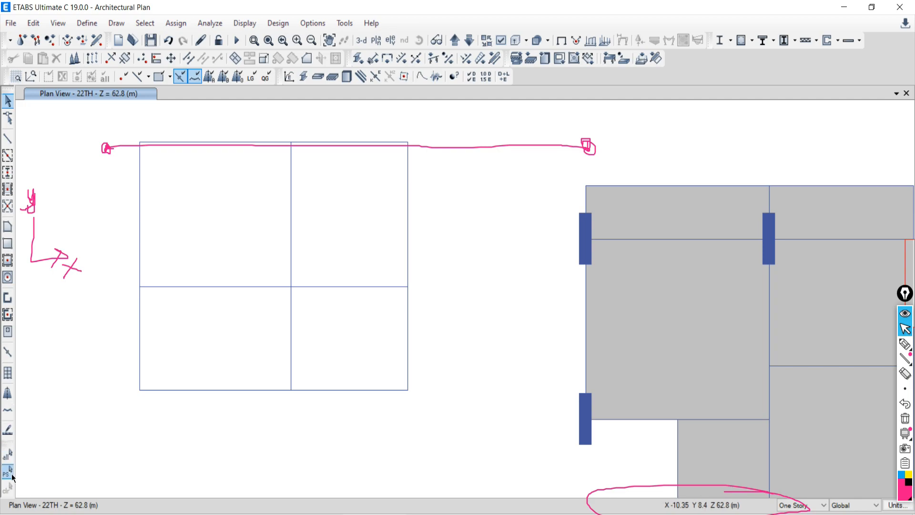
Step: Clear the pen annotations from the screen and delete the whole rectangle of beams beside the building plan
left_click(906, 419)
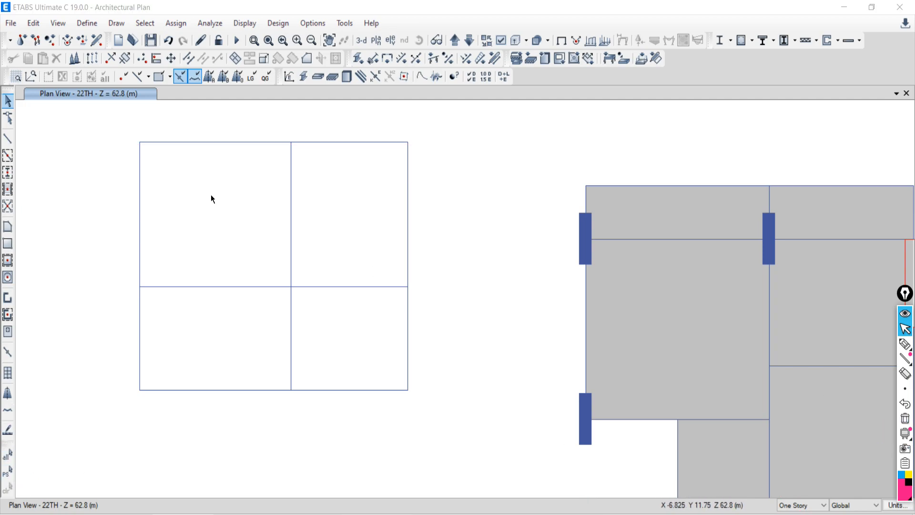
left_click_drag(88, 118, 452, 458)
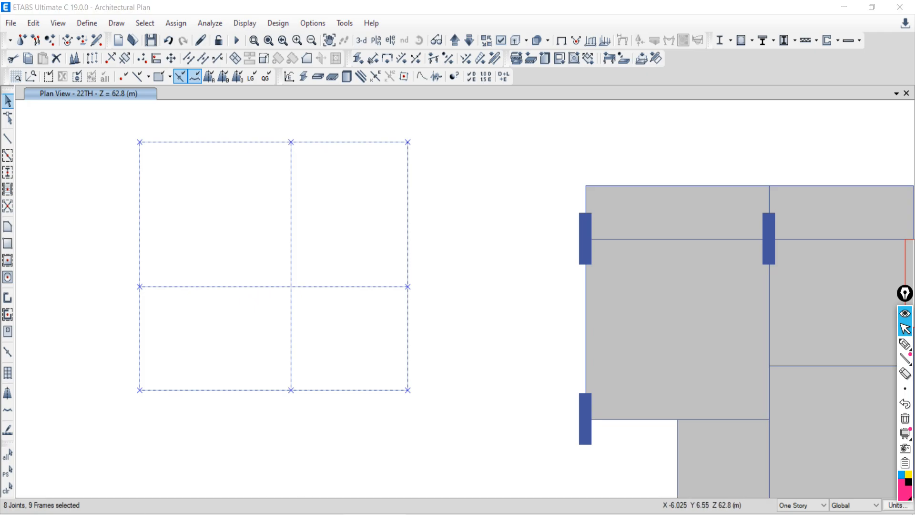
left_click(136, 511)
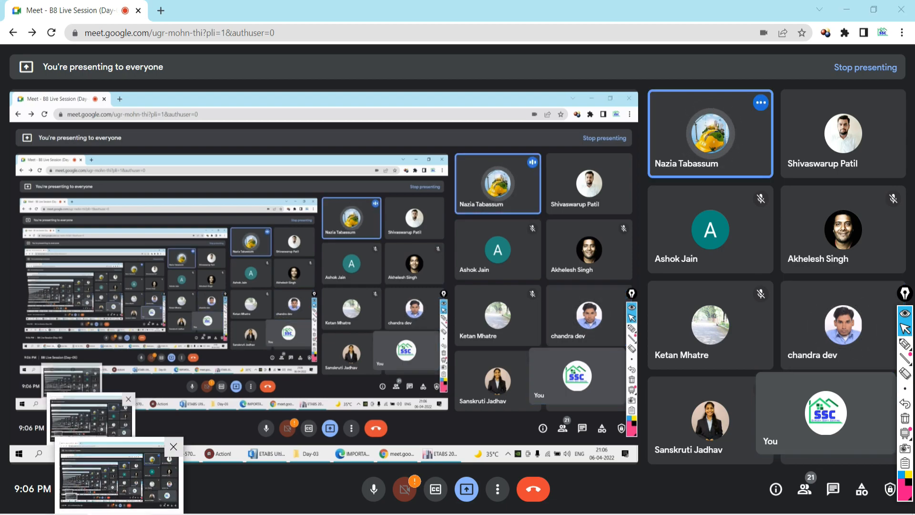
left_click(119, 514)
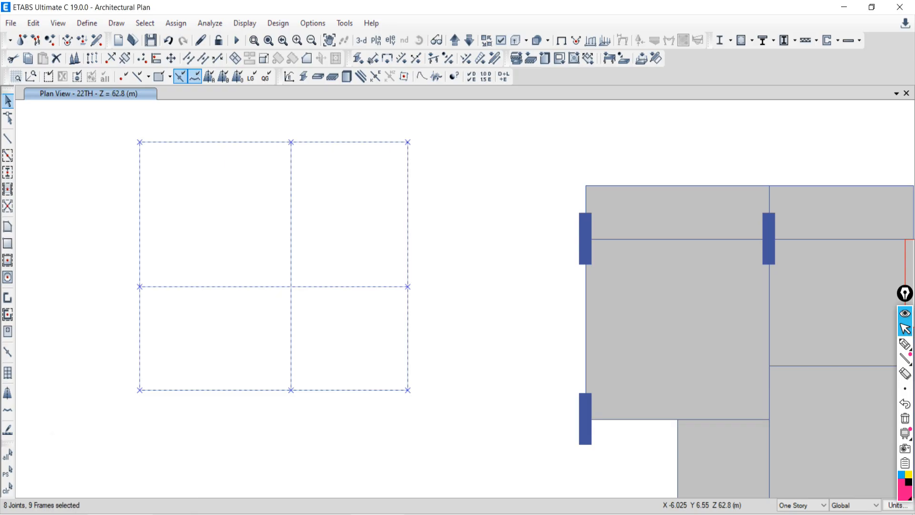
left_click(4, 488)
left_click_drag(37, 116, 461, 434)
key("Delete")
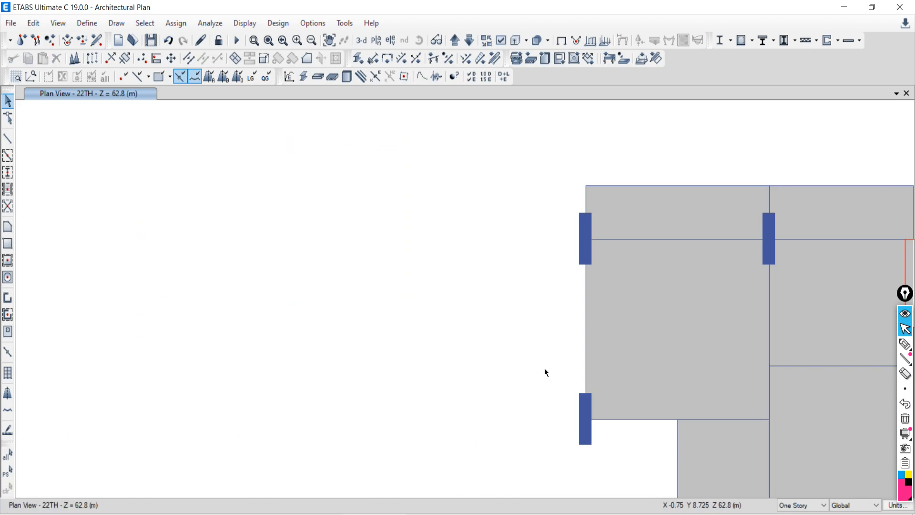
Step: Draw two parallel vertical beams about 3.9 m long in the empty area beside the building plan
left_click(8, 139)
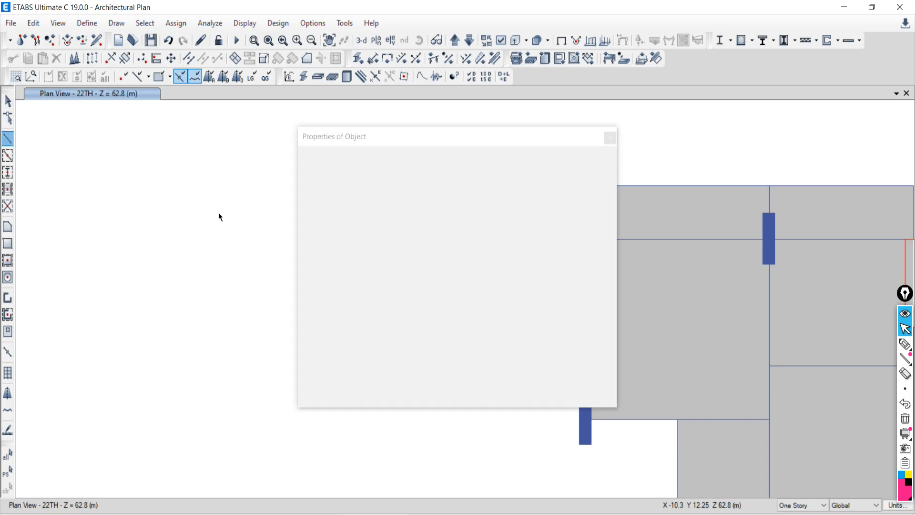
left_click(206, 169)
double_click(206, 386)
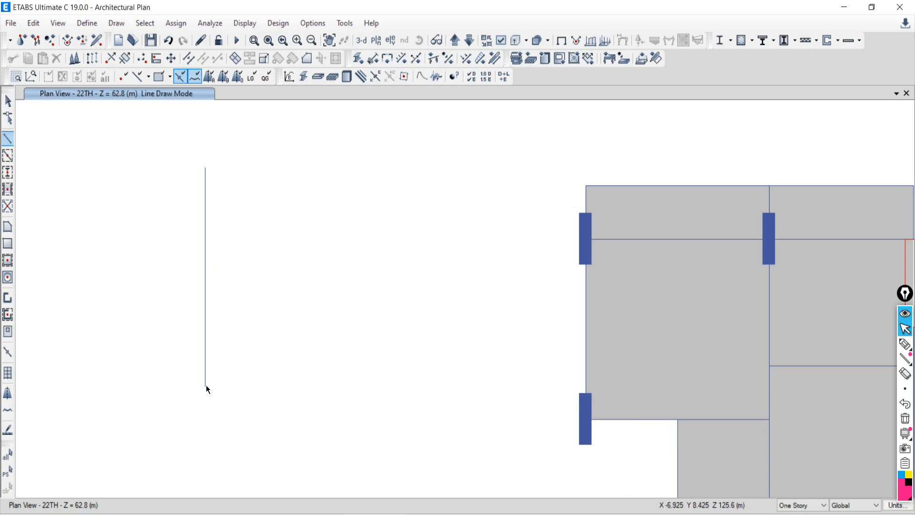
left_click(380, 164)
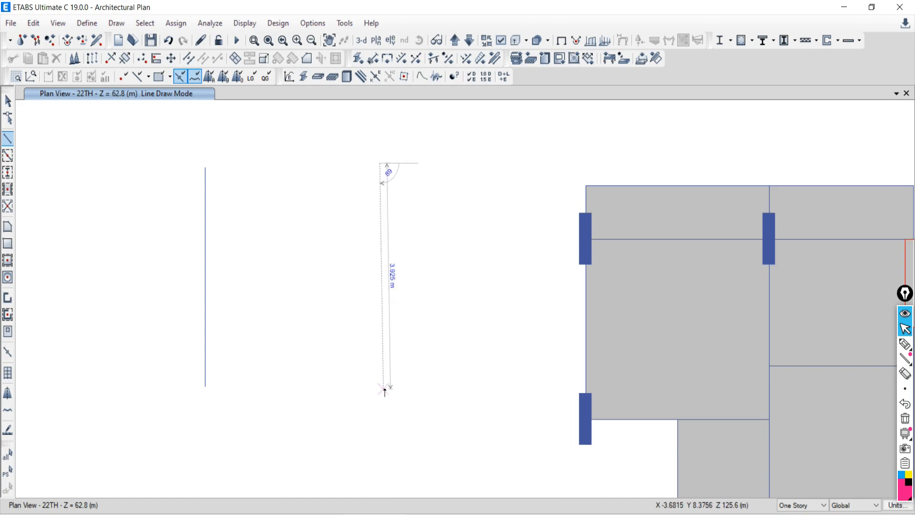
double_click(380, 386)
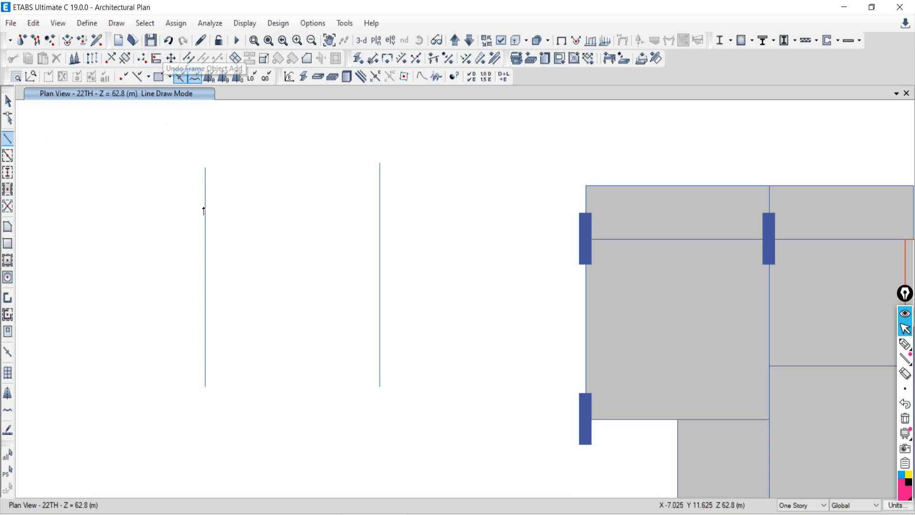
Step: Draw a horizontal beam crossing the upper part of the left vertical beam and end the line there
left_click(58, 200)
left_click(231, 199)
right_click(251, 274)
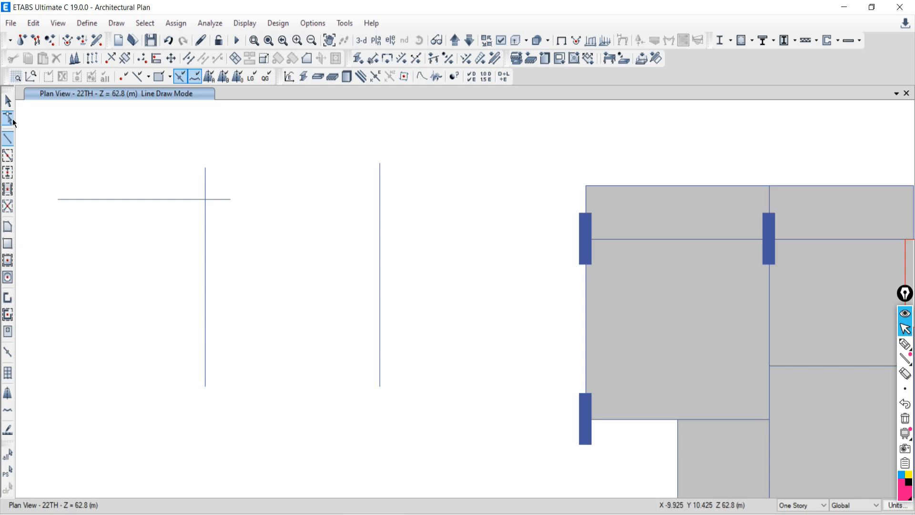
Step: Select both vertical beams with crossing windows and delete them, keeping the horizontal beam
left_click(8, 100)
left_click_drag(308, 278, 96, 333)
left_click_drag(435, 295, 241, 367)
key("Delete")
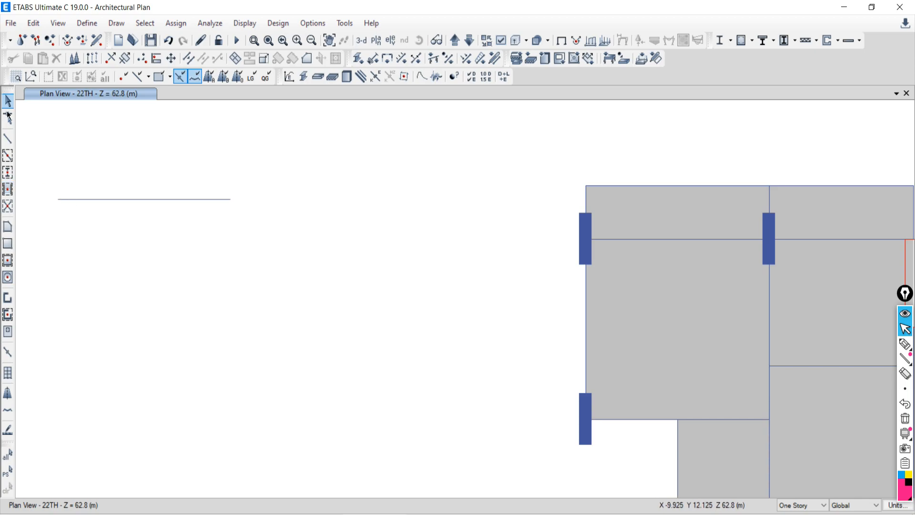
Step: Draw a second horizontal beam that starts slightly below the right end of the first one and runs toward the building
left_click(8, 139)
left_click(611, 139)
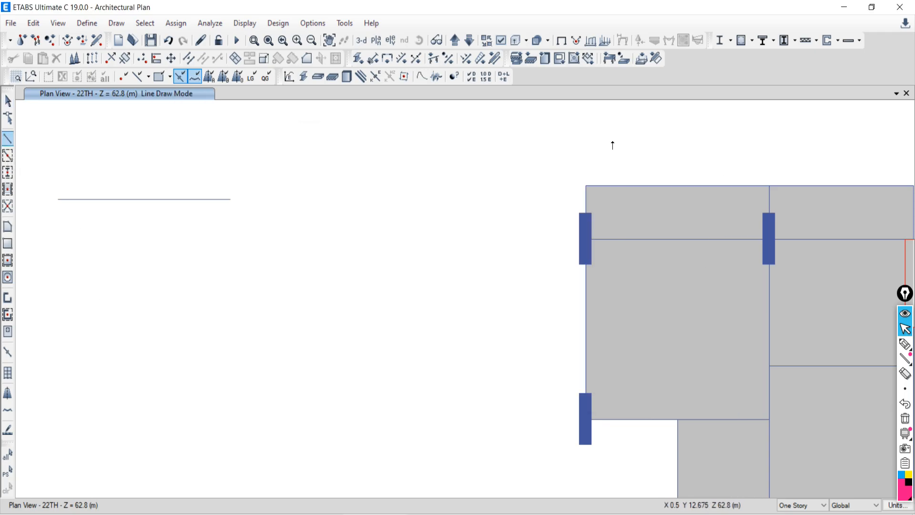
left_click(120, 514)
left_click(121, 514)
left_click(120, 514)
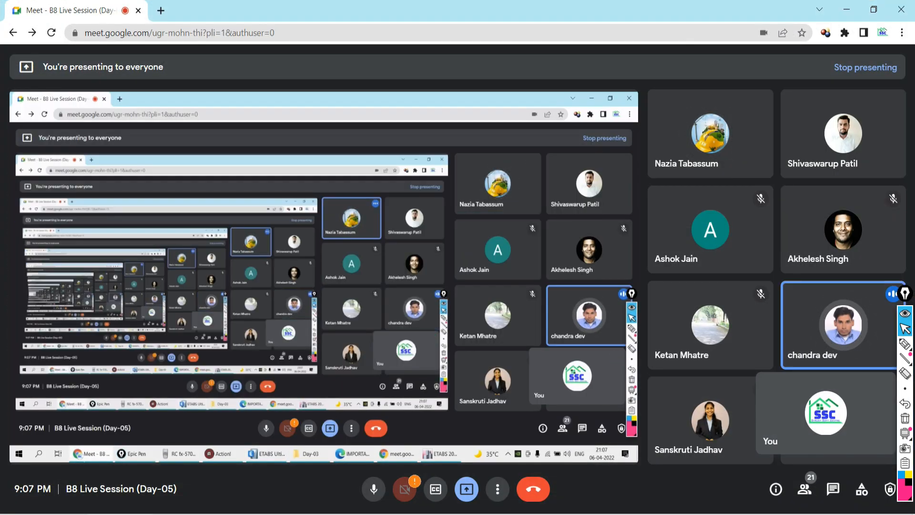
left_click(120, 514)
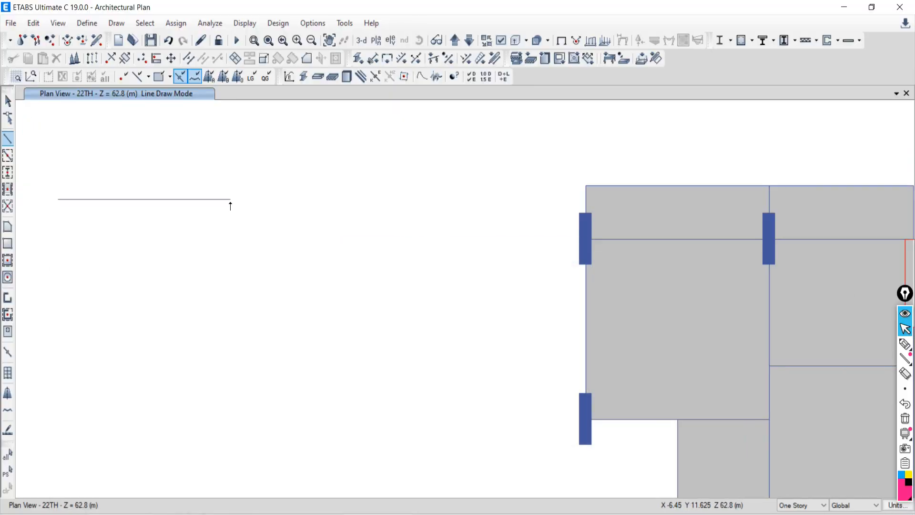
scroll(226, 203, "up", 4)
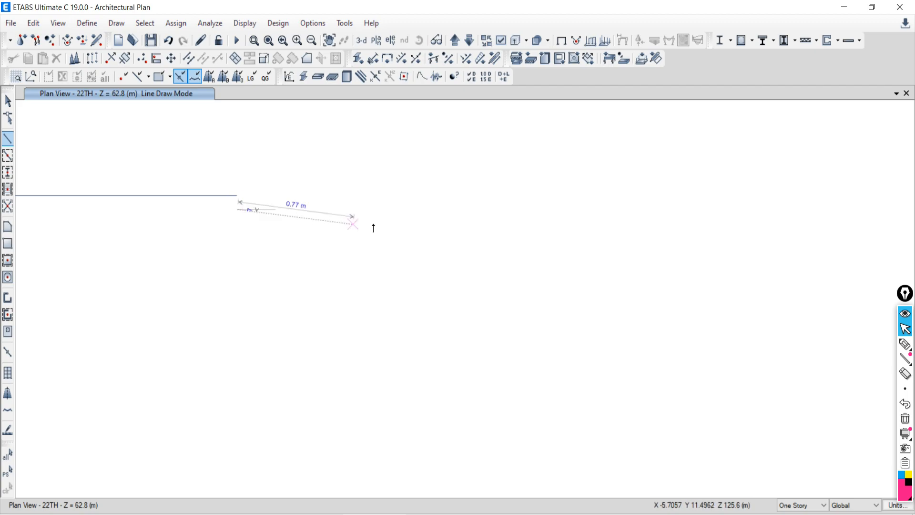
left_click(805, 210)
scroll(346, 292, "down", 4)
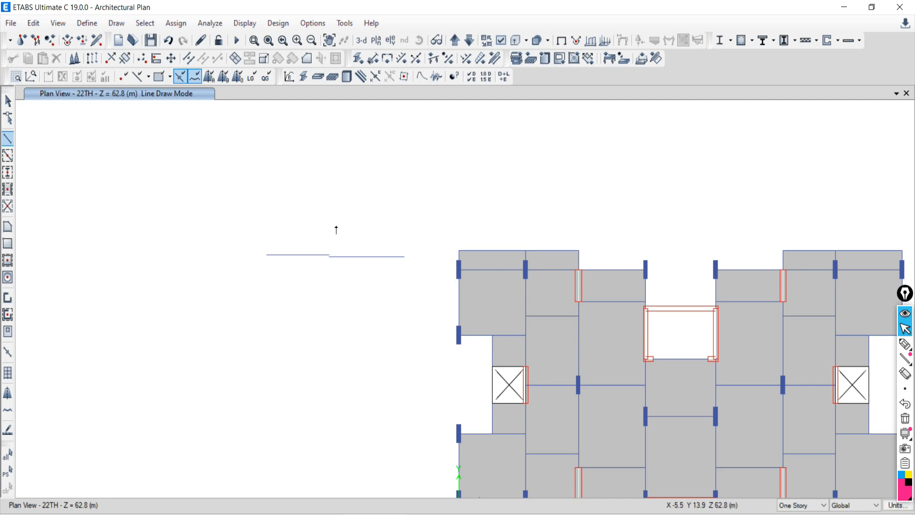
left_click(10, 105)
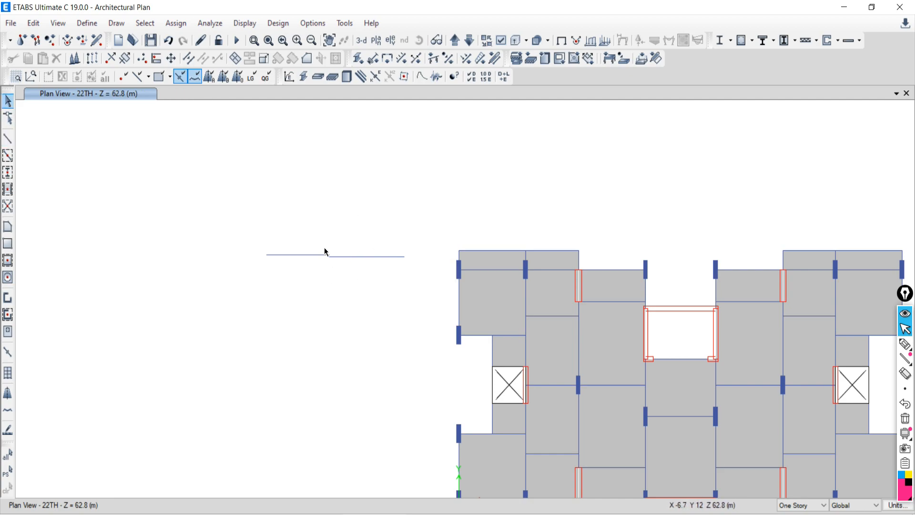
Step: Draw a slightly sloping beam running left from just below the left end of the first horizontal beam
scroll(324, 247, "up", 3)
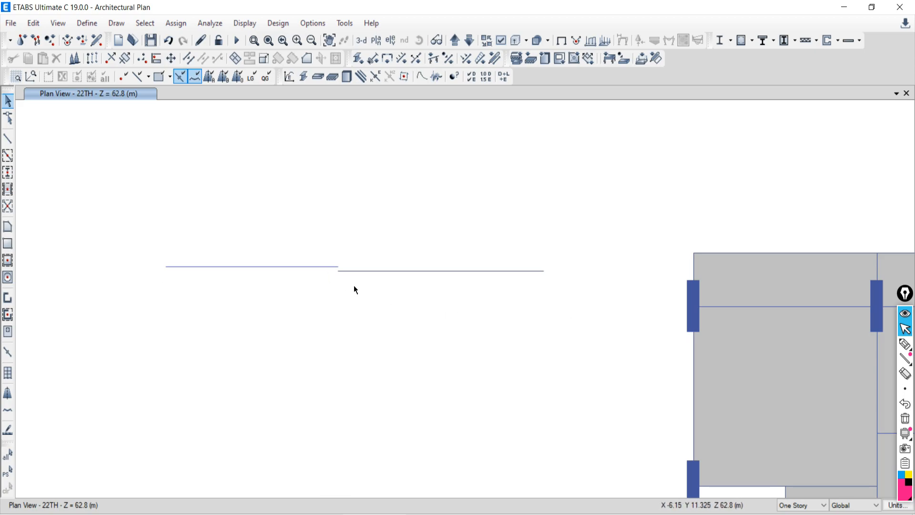
mouse_move(905, 344)
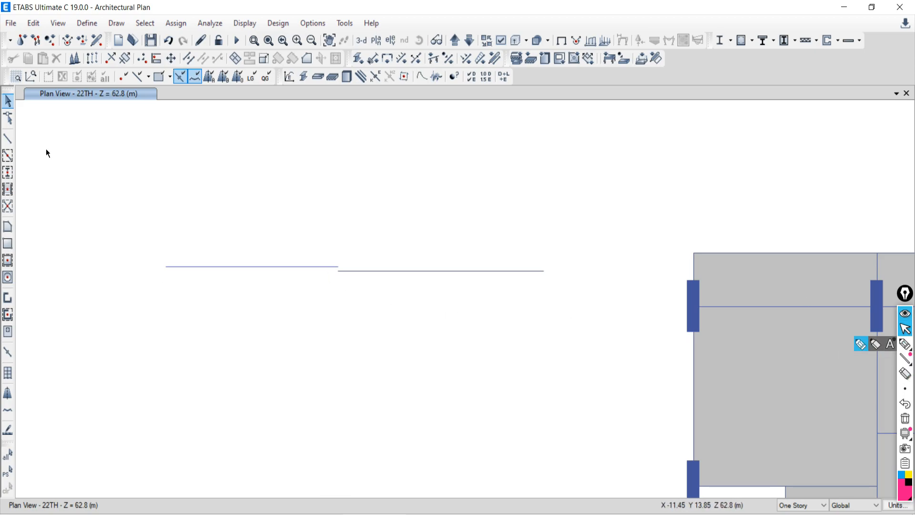
left_click(8, 138)
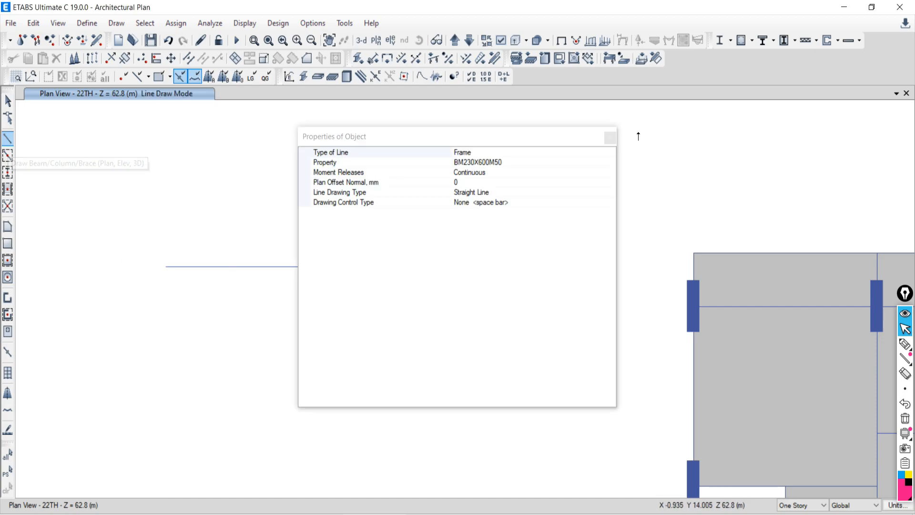
left_click(606, 141)
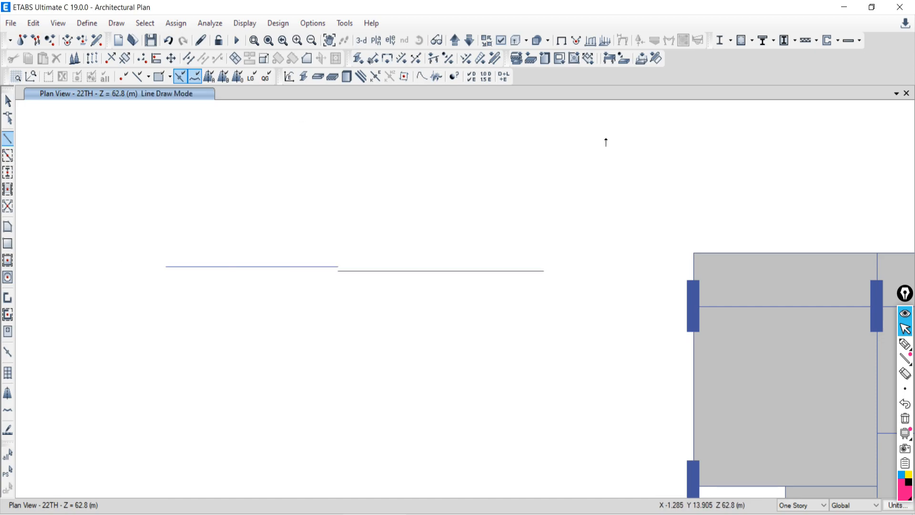
left_click(164, 275)
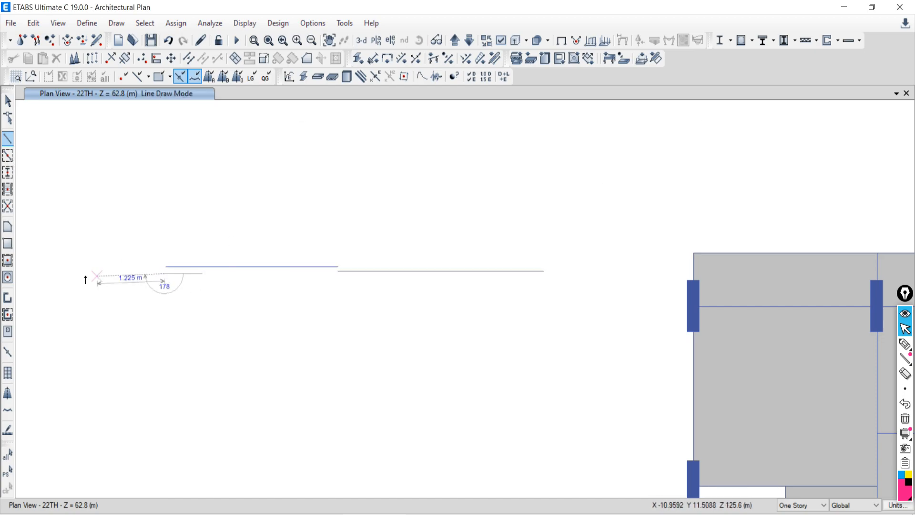
left_click(28, 286)
scroll(153, 319, "up", 5)
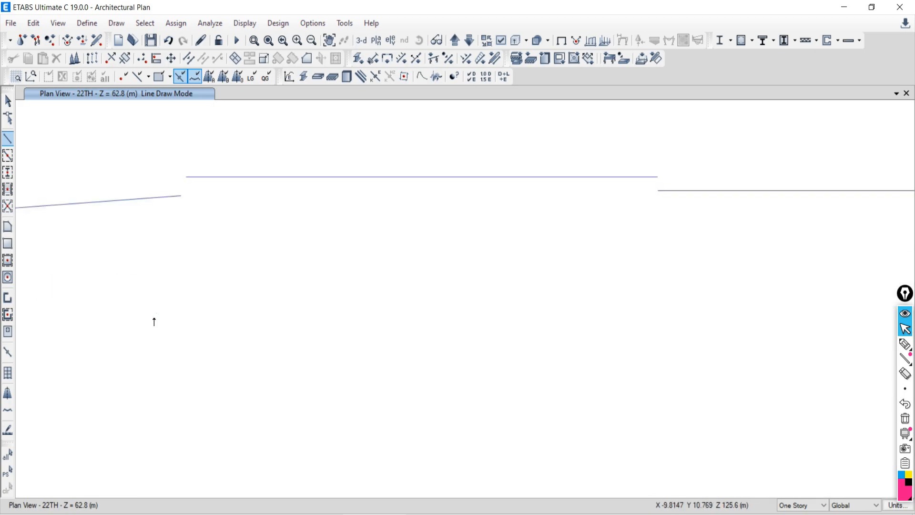
Step: Draw a fourth, slightly sloping beam running left from just above the far end of the previous one
scroll(511, 256, "down", 5)
scroll(614, 239, "up", 6)
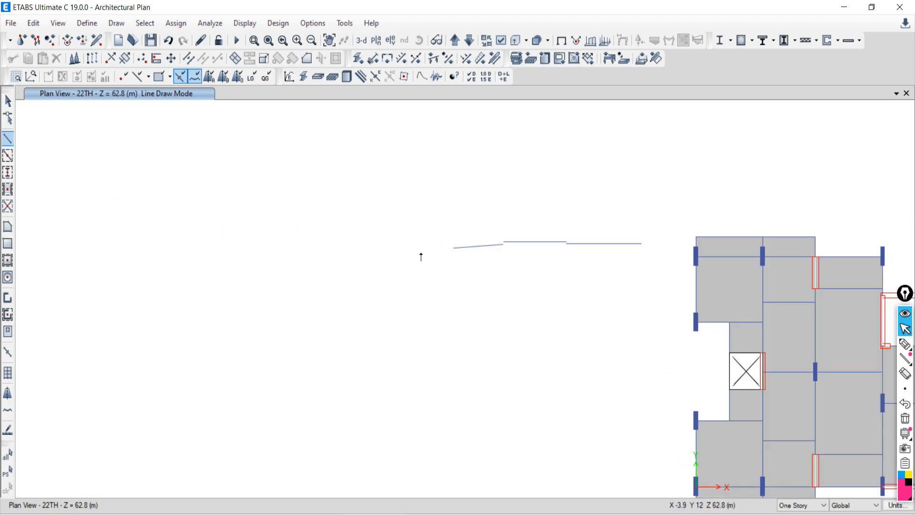
left_click(507, 231)
double_click(337, 223)
left_click(8, 100)
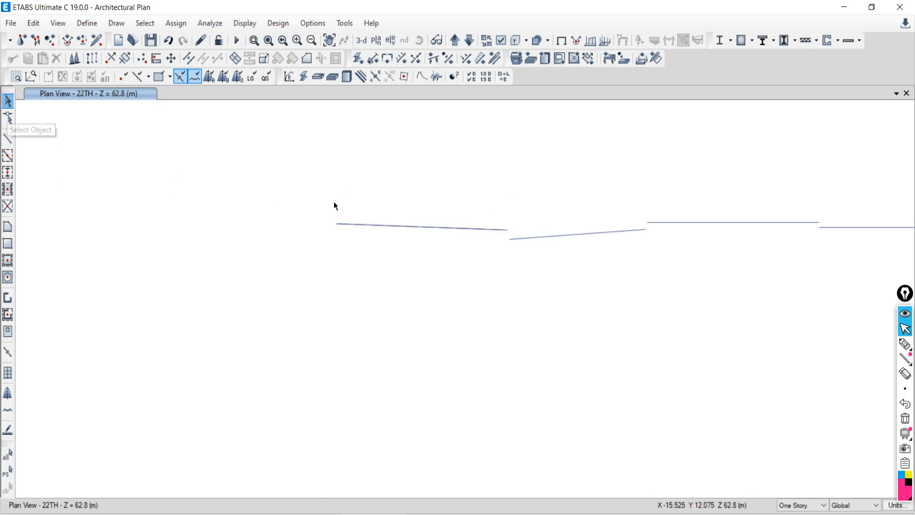
Step: Examine the gaps and offsets between the ends of the four misaligned beams
scroll(334, 203, "down", 5)
scroll(259, 234, "up", 3)
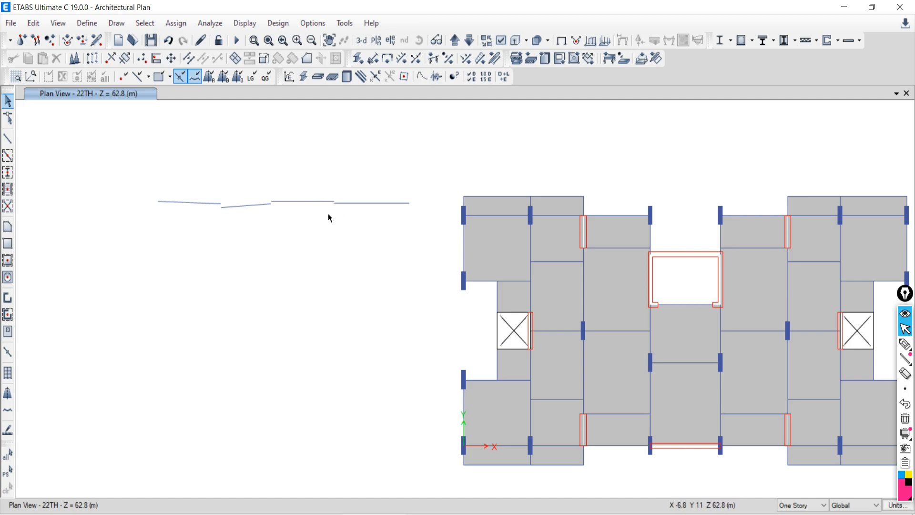
scroll(334, 215, "up", 3)
scroll(349, 216, "down", 3)
scroll(361, 200, "up", 3)
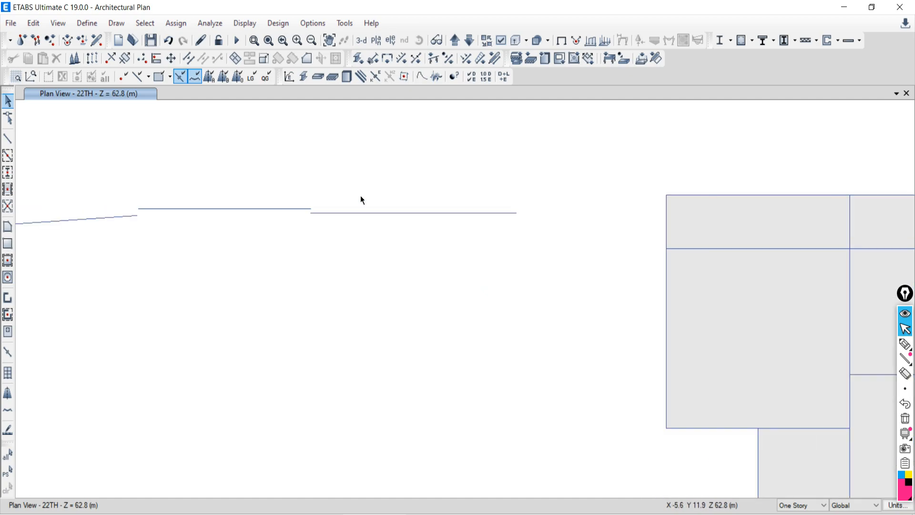
scroll(341, 239, "down", 3)
scroll(329, 248, "up", 3)
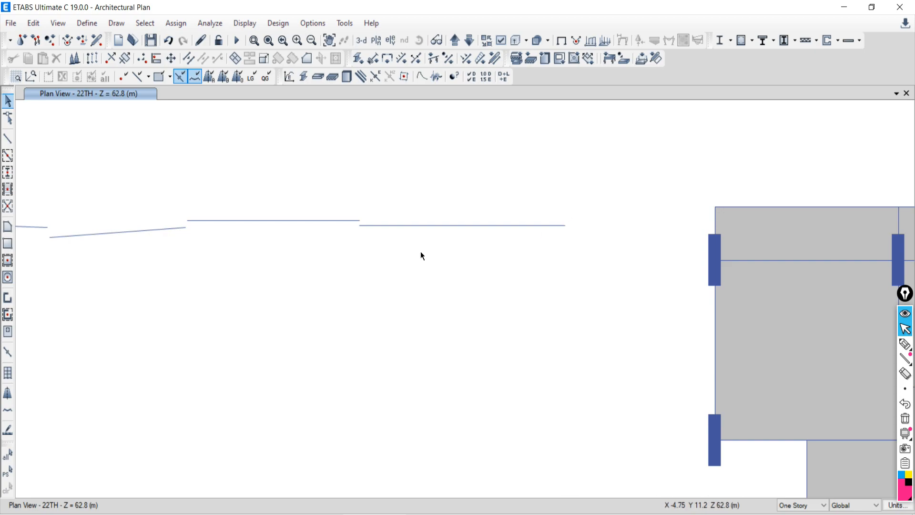
scroll(385, 254, "down", 2)
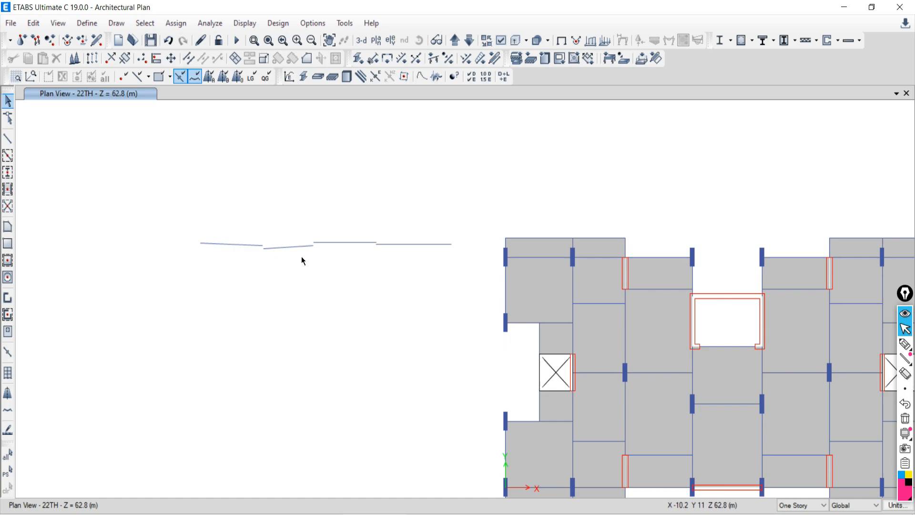
Step: Check the Google Meet call briefly and return to the row of beams in ETABS
left_click_drag(170, 216, 413, 273)
left_click(133, 514)
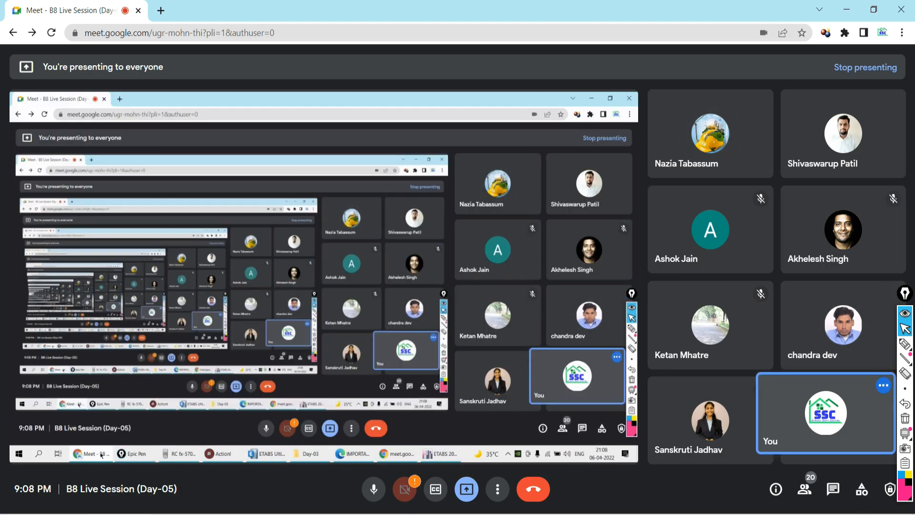
left_click(133, 514)
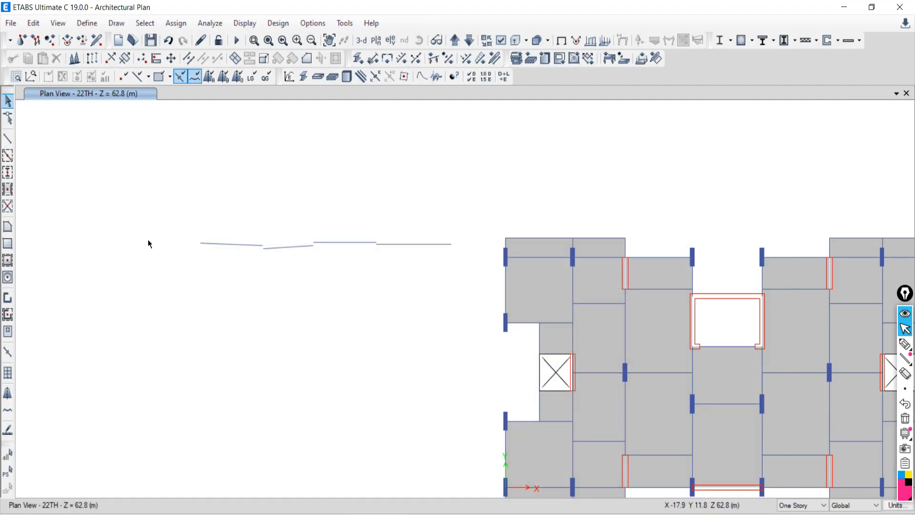
Step: Sketch a straight horizontal reference line above the beams and labelled X and Y axes beside them with the annotation pen
left_click_drag(167, 211, 472, 258)
left_click_drag(175, 223, 353, 235)
mouse_move(906, 346)
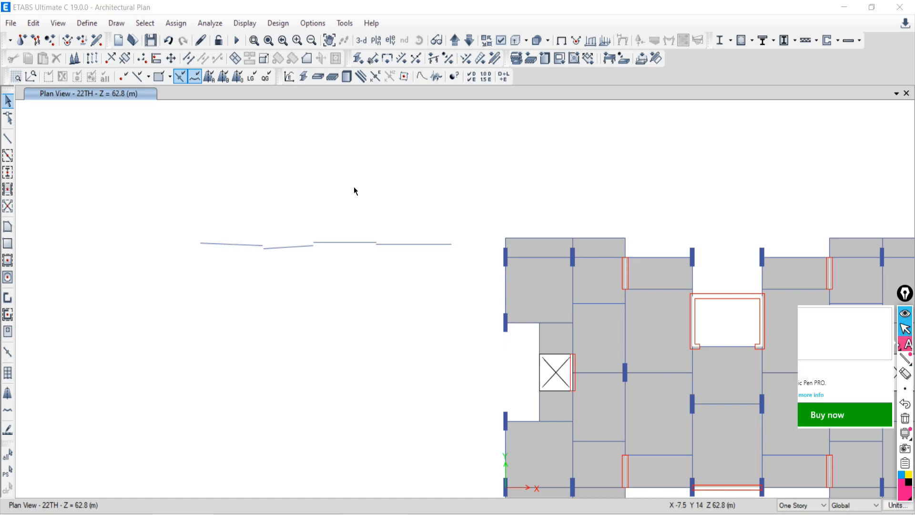
left_click(908, 346)
left_click_drag(423, 165, 202, 166)
mouse_move(165, 243)
left_mouse_down()
mouse_move(199, 315)
mouse_move(225, 315)
left_mouse_up()
mouse_move(216, 302)
left_mouse_down()
mouse_move(234, 324)
mouse_move(215, 340)
left_mouse_up()
mouse_move(256, 310)
left_mouse_down()
mouse_move(272, 335)
mouse_move(260, 342)
left_mouse_up()
mouse_move(124, 215)
left_mouse_down()
mouse_move(153, 207)
mouse_move(111, 251)
left_mouse_up()
mouse_move(198, 161)
left_mouse_down()
mouse_move(197, 182)
mouse_move(200, 175)
left_mouse_up()
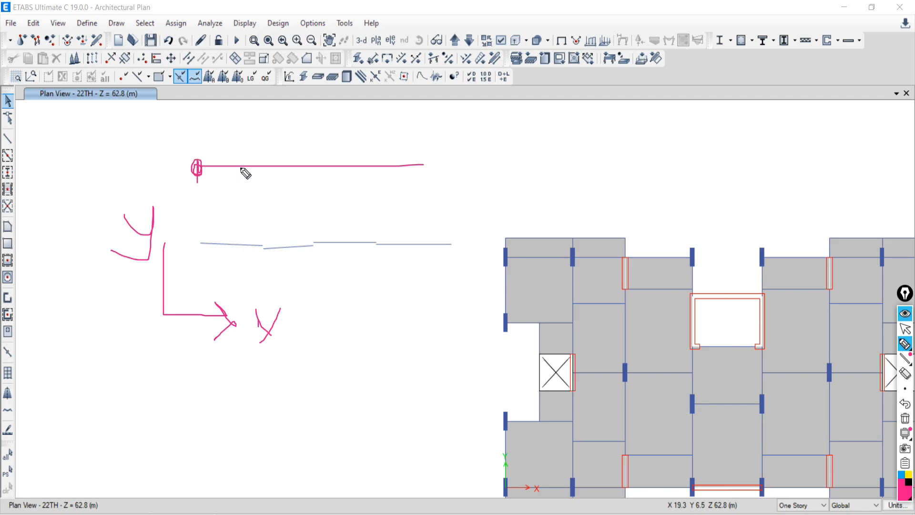
Step: Mark the reference line's far end, project both ends down towards the beams, and clear all annotations
left_click_drag(426, 159, 425, 172)
left_click_drag(197, 181, 204, 235)
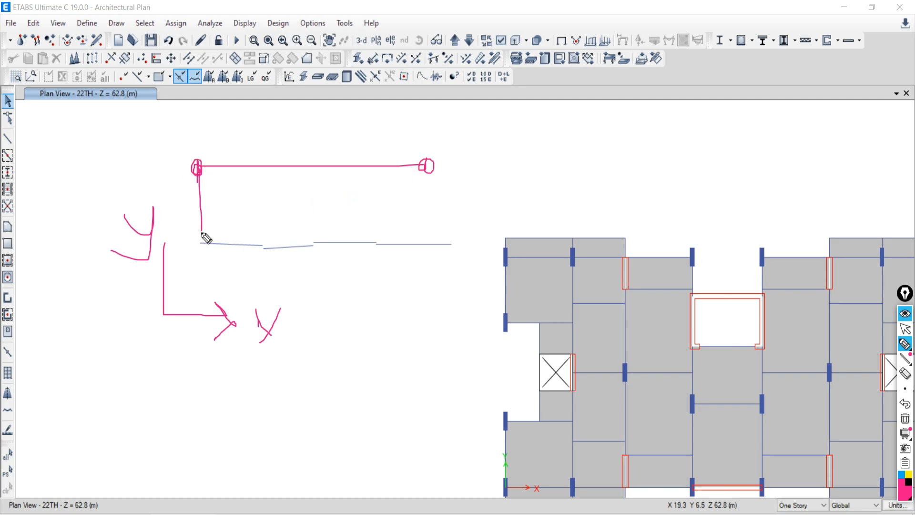
left_click_drag(427, 166, 427, 228)
left_click(905, 419)
mouse_move(905, 345)
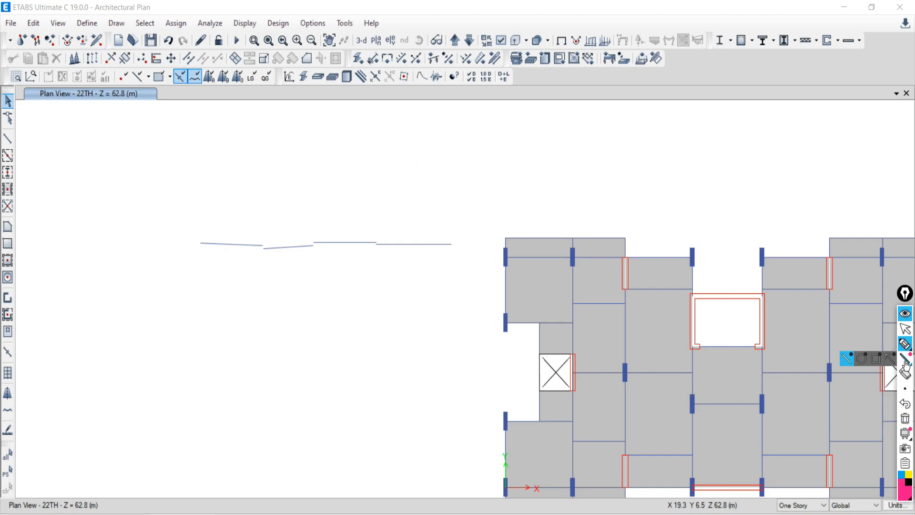
left_click(905, 329)
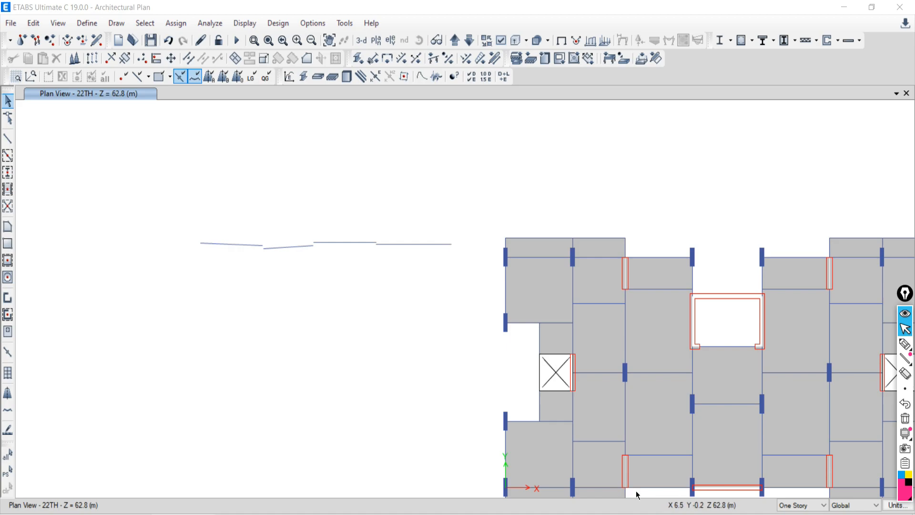
Step: Circle the cursor coordinate read-out with the annotation pen and return to normal selection
left_click(905, 344)
left_click_drag(743, 491, 615, 500)
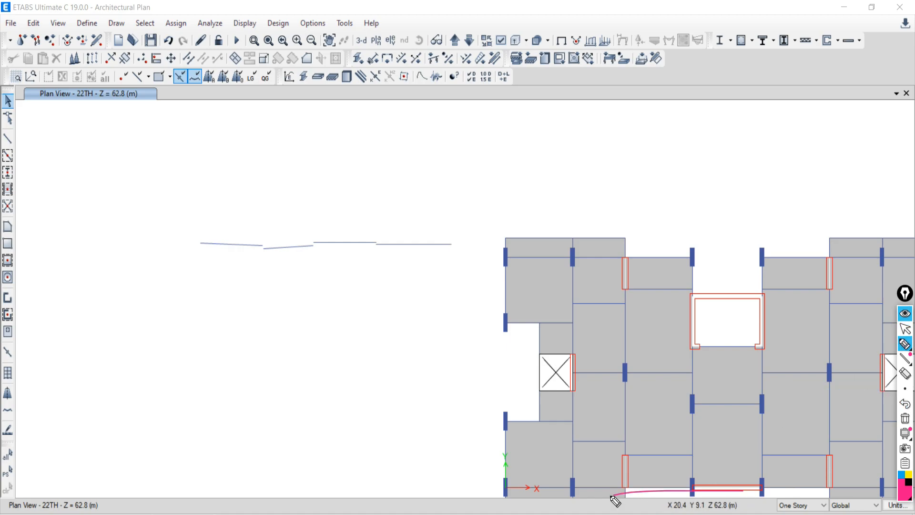
left_click_drag(743, 490, 782, 512)
left_click(905, 329)
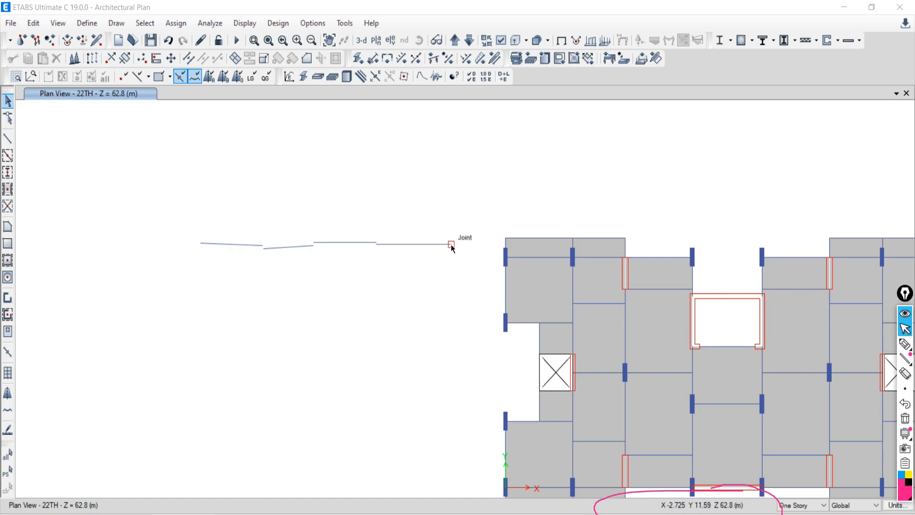
Step: Select the four misaligned beams with their joints and align the joints to Y-ordinate 11.59 m
left_click_drag(153, 215, 475, 270)
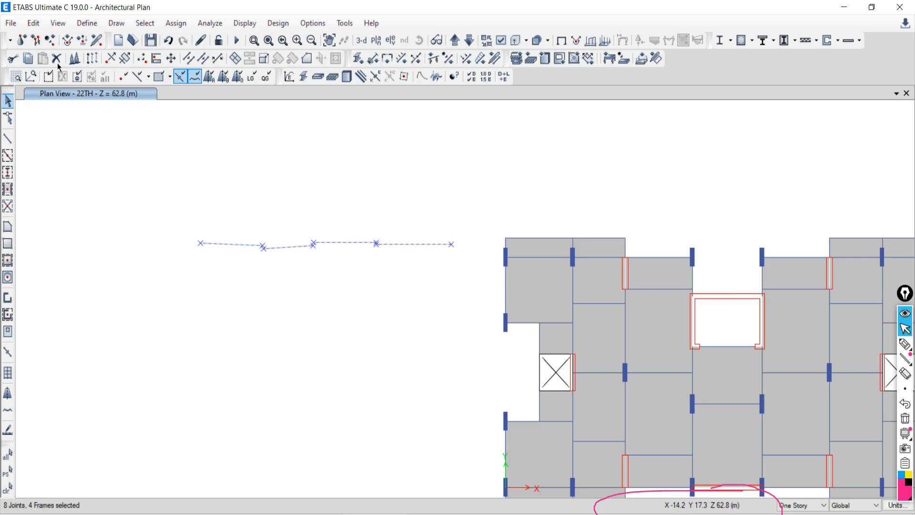
left_click(34, 23)
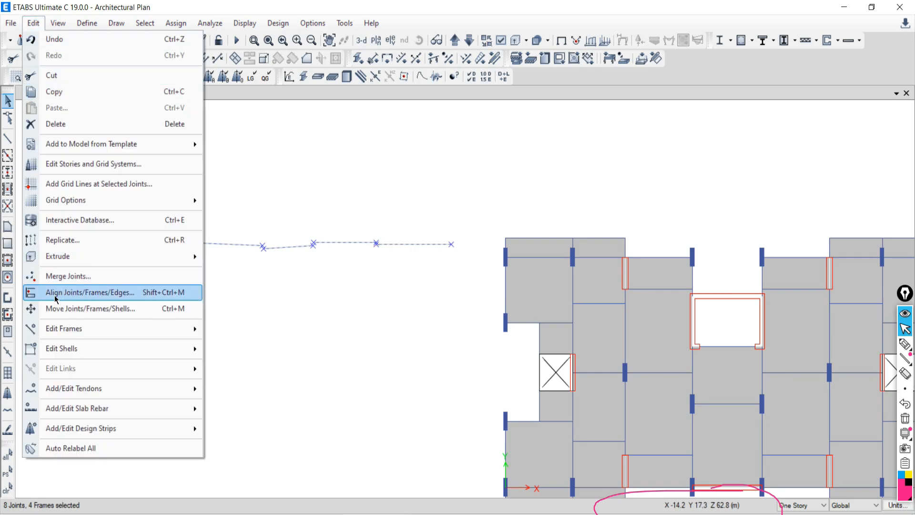
left_click(56, 293)
left_click(567, 191)
double_click(711, 190)
type("11.59")
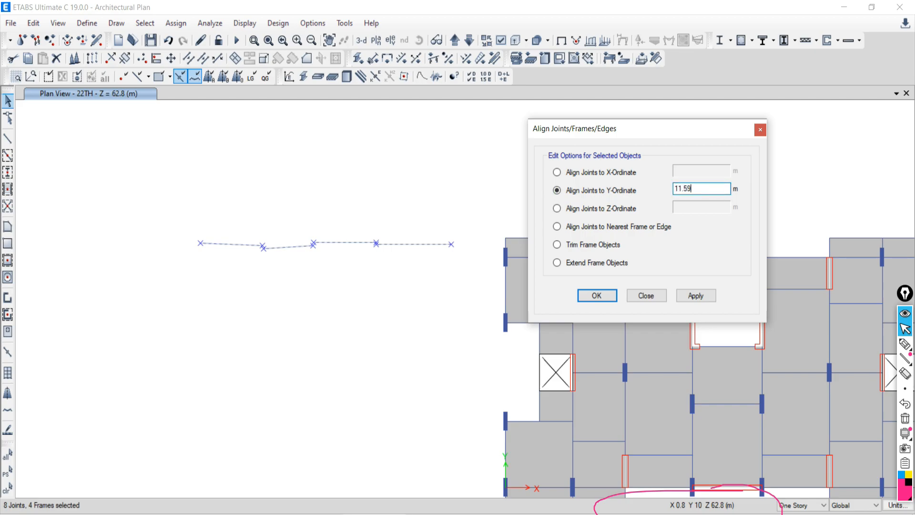
left_click(696, 296)
left_click(646, 296)
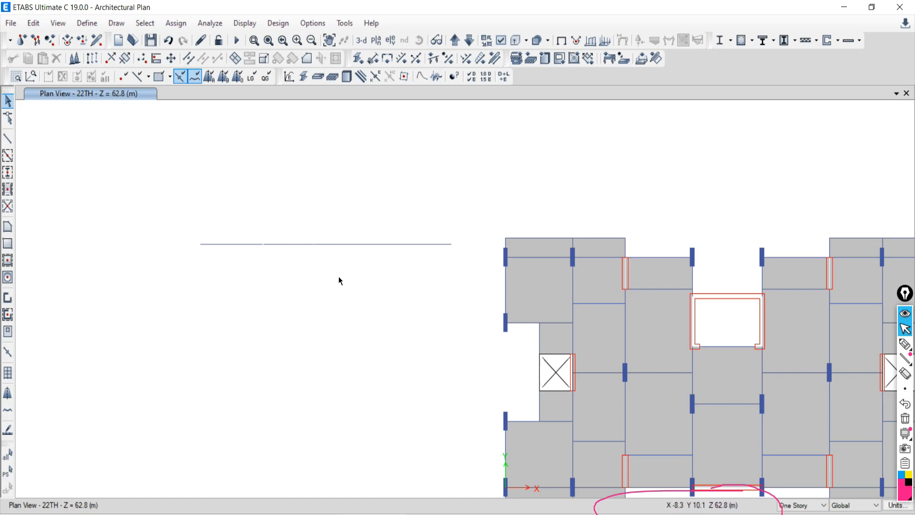
Step: Select the straightened row of four beams and delete it
scroll(328, 274, "up", 3)
scroll(326, 272, "down", 3)
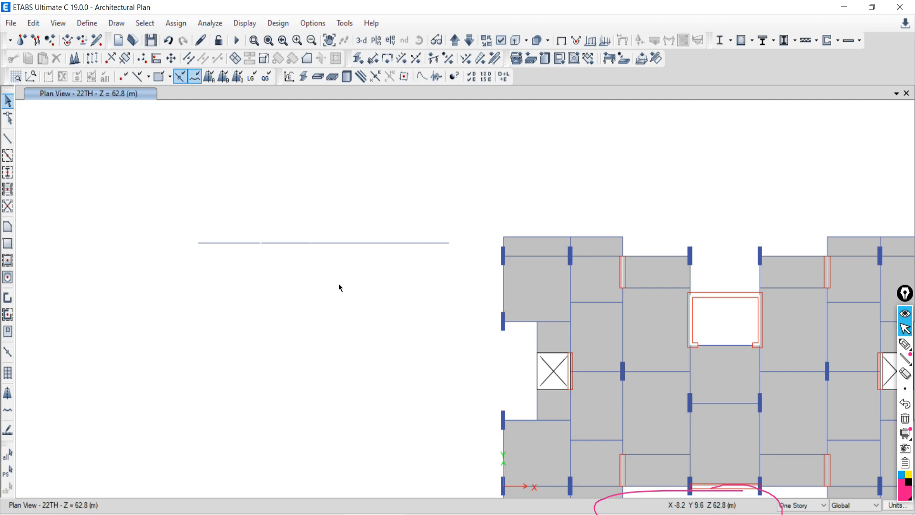
left_click_drag(69, 198, 465, 304)
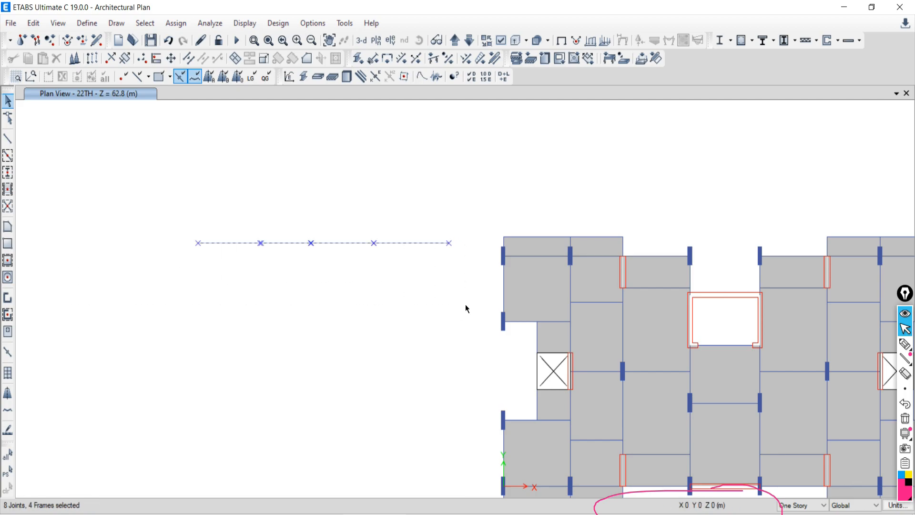
key("Delete")
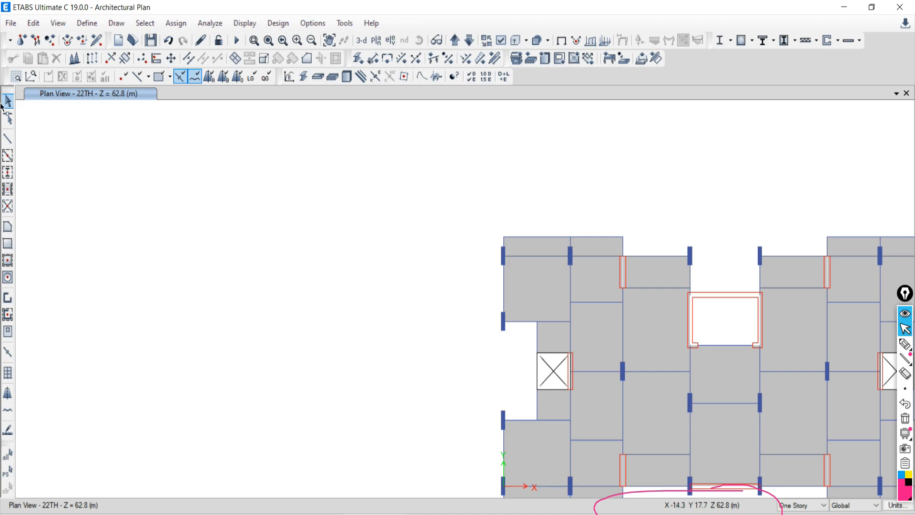
Step: Draw a slightly sloping beam downwards in the empty area beside the plan, and continue it with a vertical beam from its lower end
left_click(8, 140)
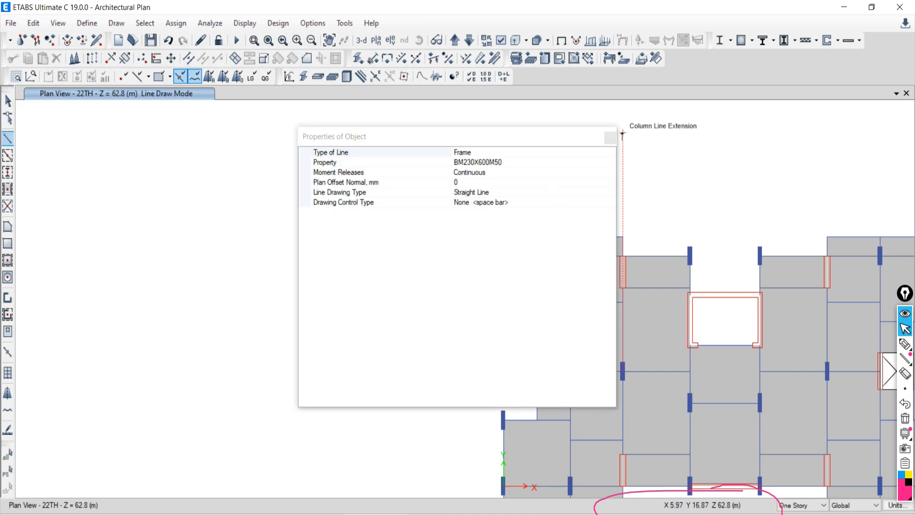
left_click(611, 138)
left_click(195, 153)
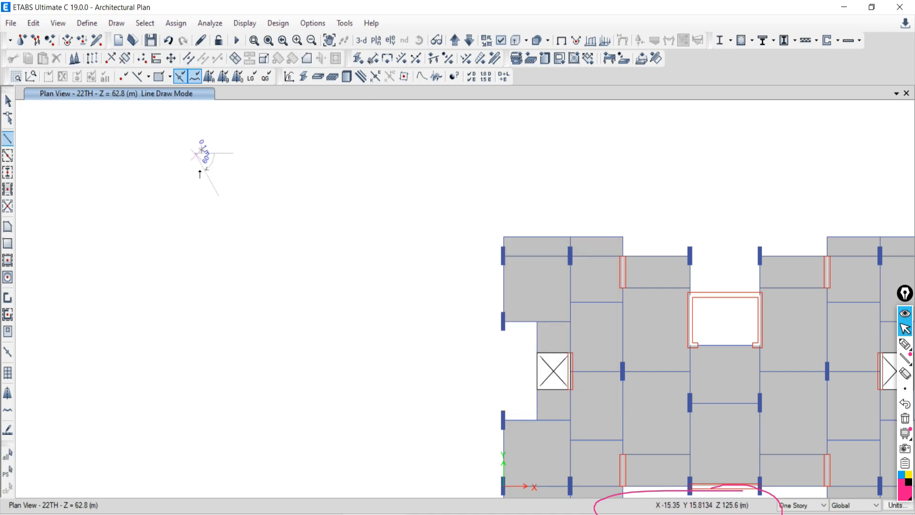
right_click(209, 228)
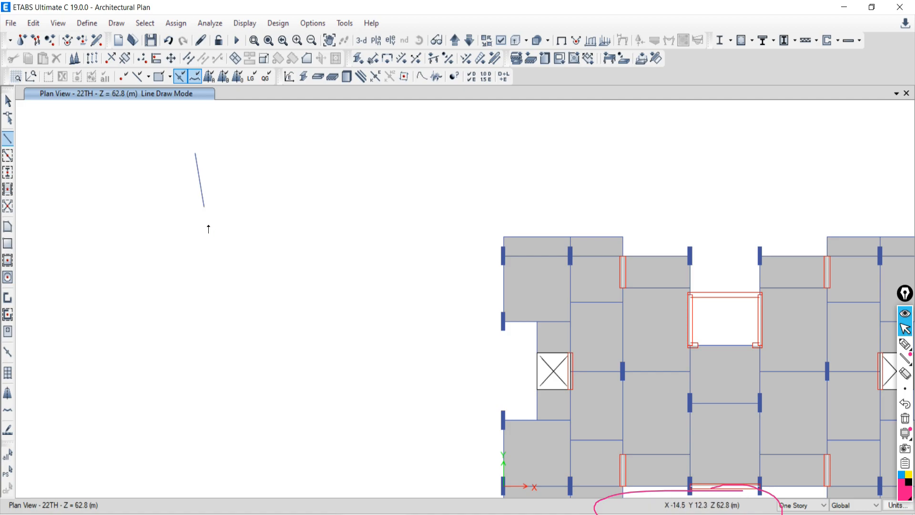
left_click(204, 207)
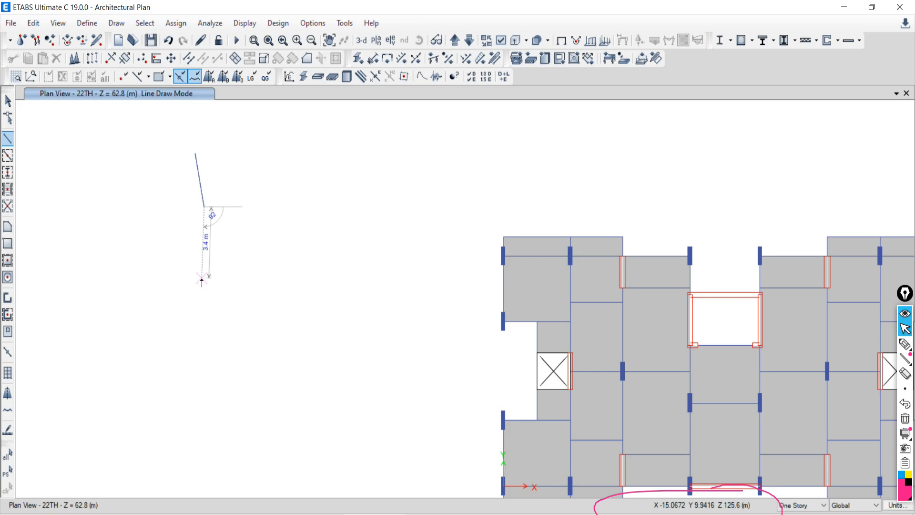
left_click(205, 290)
right_click(209, 319)
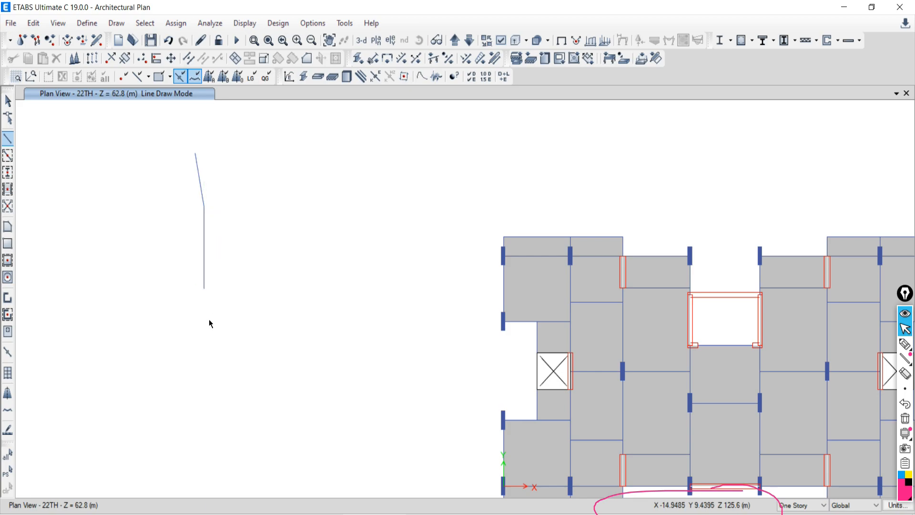
Step: Draw two more roughly vertical beams below, each slightly offset from the end of the previous one, and leave line drawing
left_click(203, 295)
left_click(205, 375)
right_click(201, 398)
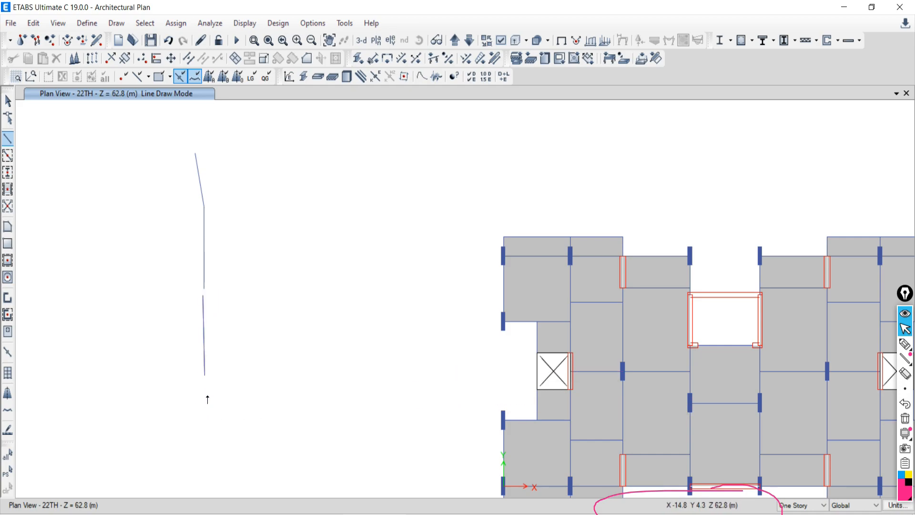
left_click(201, 377)
left_click(202, 470)
right_click(233, 416)
left_click(8, 101)
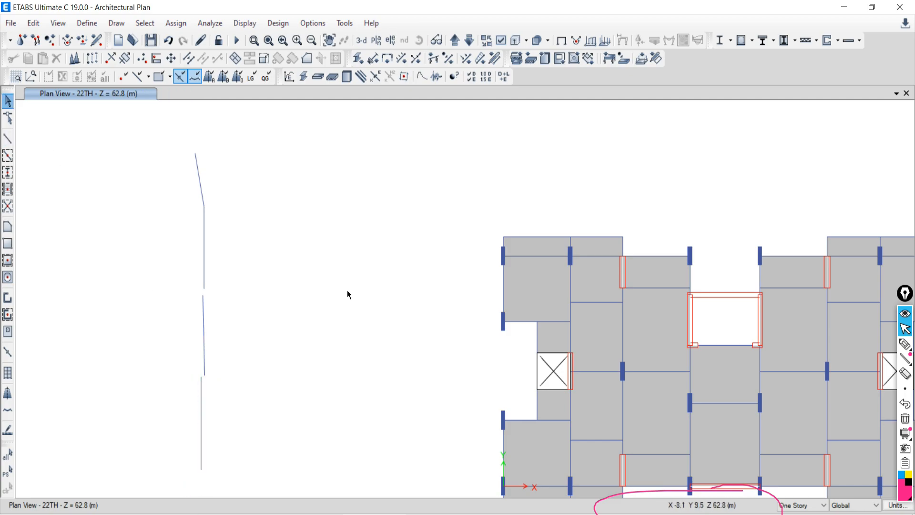
Step: Select the whole column of four misaligned vertical beams together with their joints
middle_click_drag(347, 291, 398, 208)
scroll(334, 277, "down", 4)
scroll(301, 260, "up", 4)
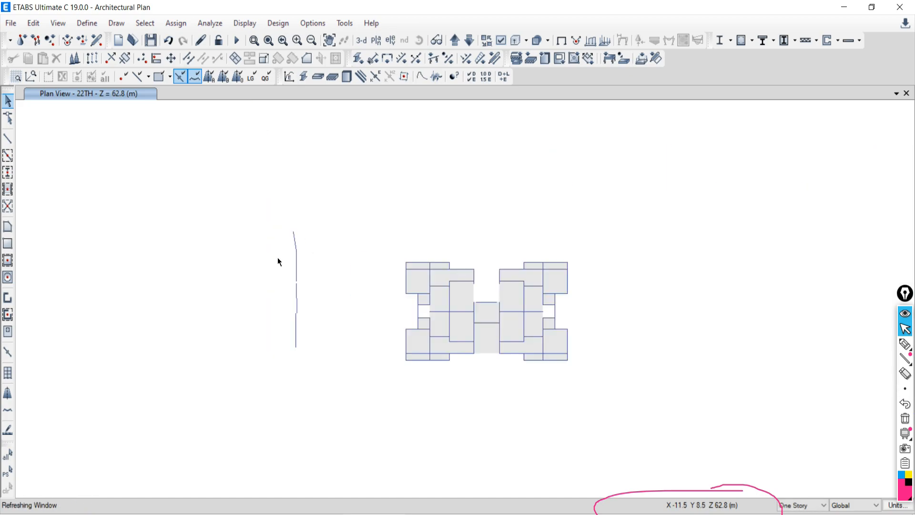
scroll(299, 186, "down", 2)
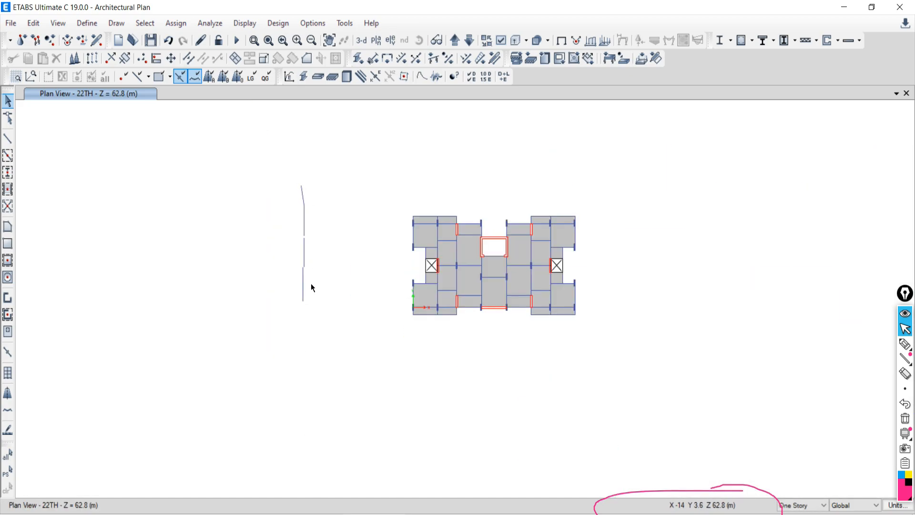
left_click_drag(285, 173, 330, 344)
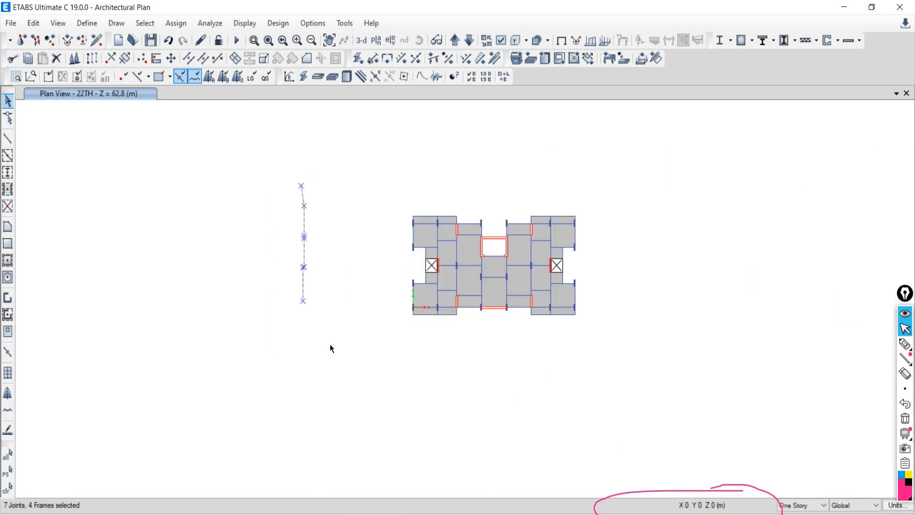
Step: Examine the gaps and offsets between the joints of the selected vertical beams
scroll(286, 278, "up", 3)
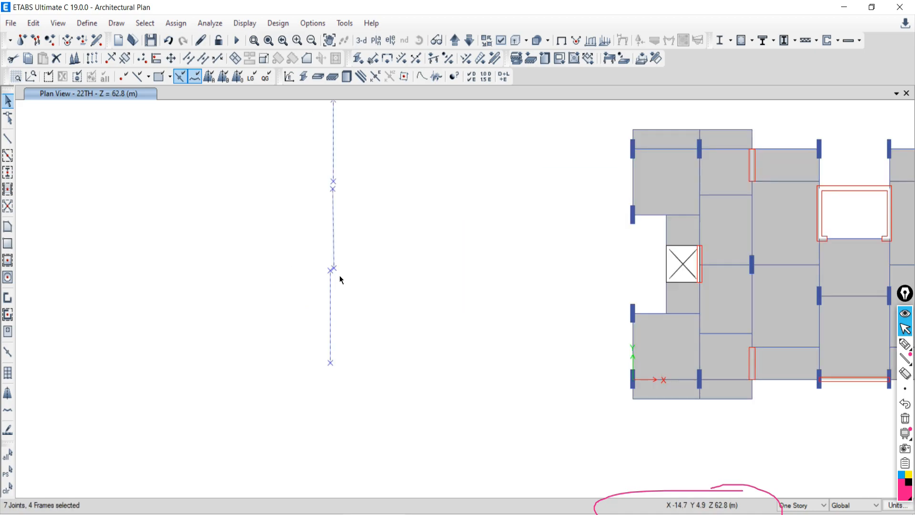
scroll(346, 247, "down", 3)
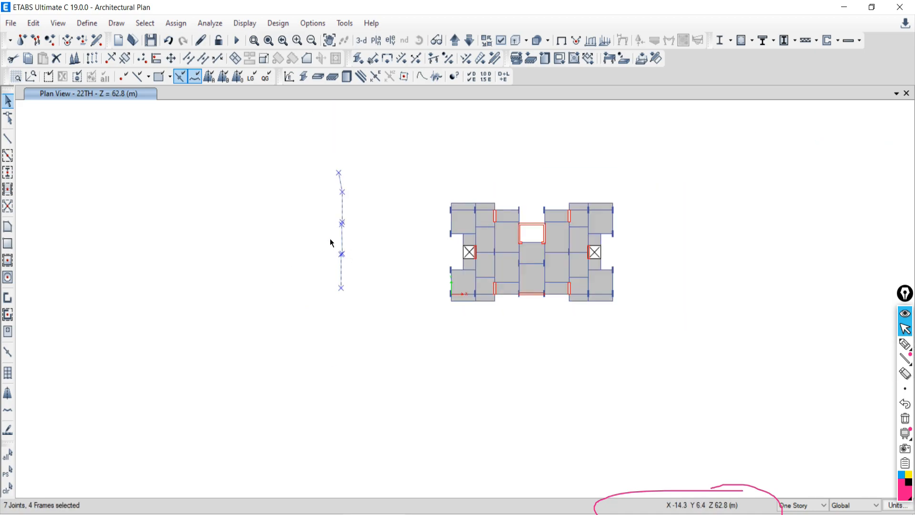
scroll(342, 248, "up", 3)
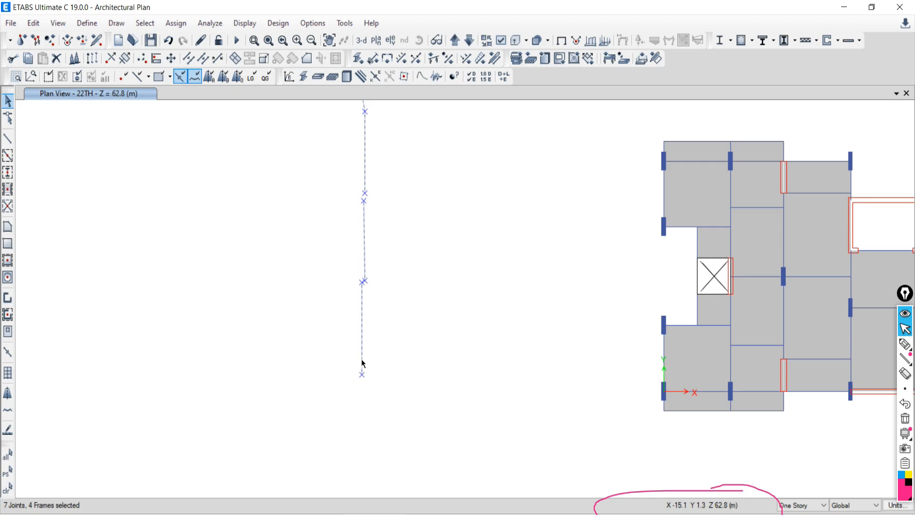
scroll(395, 317, "down", 3)
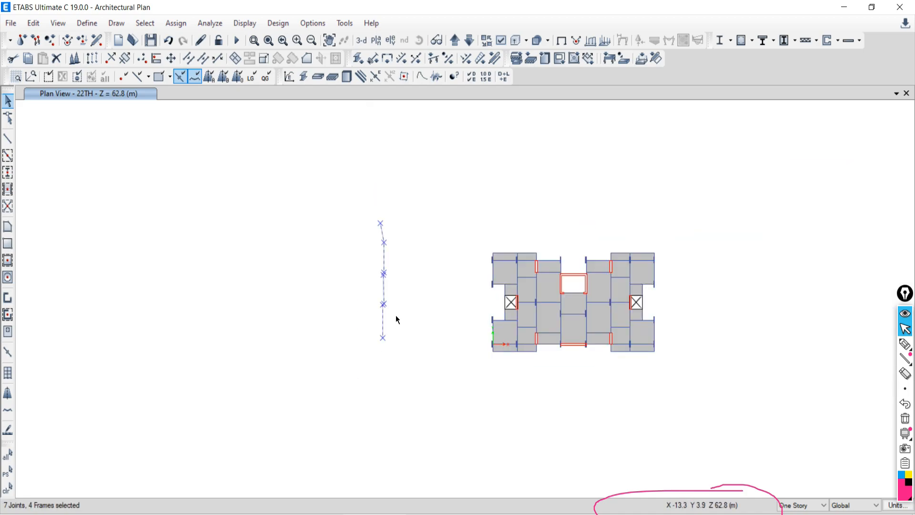
scroll(396, 315, "up", 3)
scroll(396, 316, "down", 3)
scroll(398, 329, "up", 3)
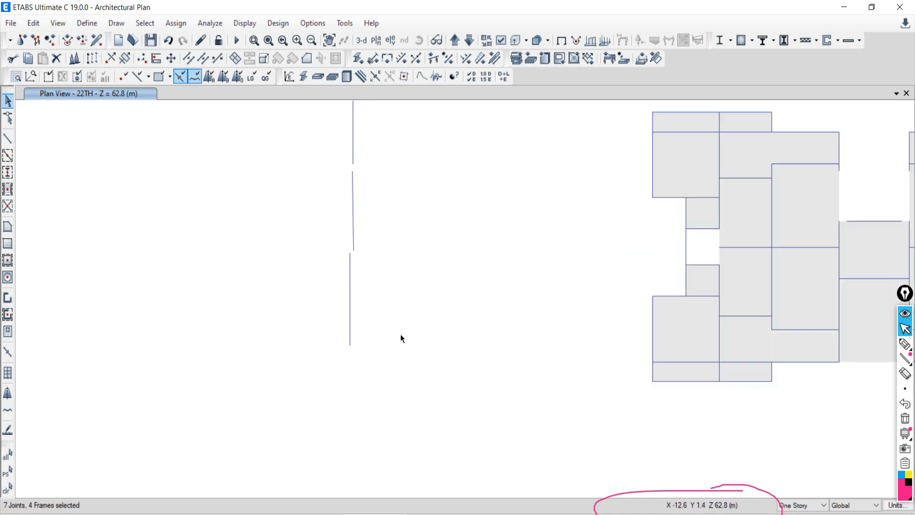
middle_click_drag(377, 250, 374, 271)
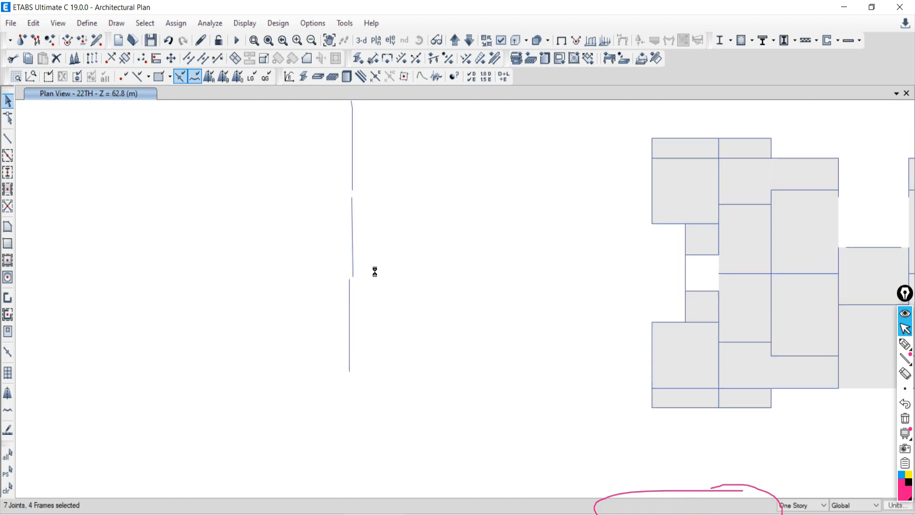
scroll(353, 205, "up", 3)
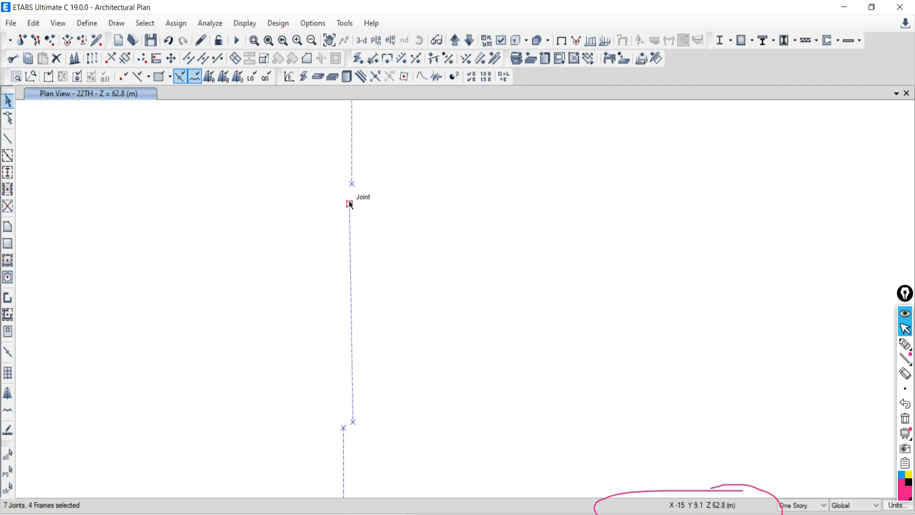
scroll(353, 204, "down", 3)
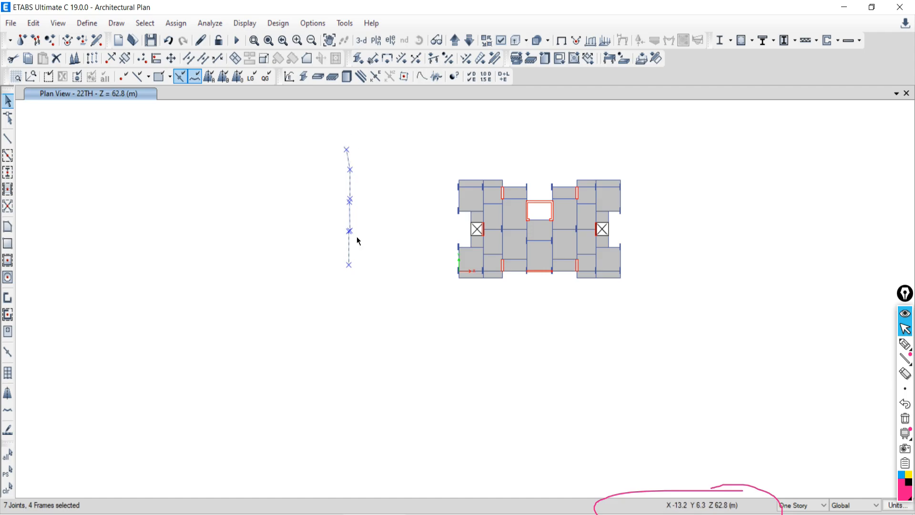
Step: Align the selected vertical beams' joints to X-ordinate -15 m and finish the alignment
left_click(33, 23)
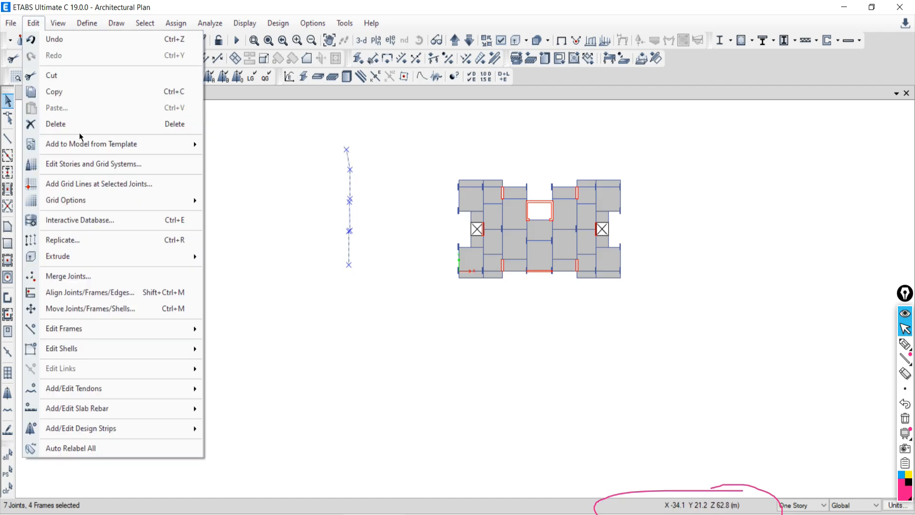
left_click(42, 291)
left_click_drag(700, 187, 625, 191)
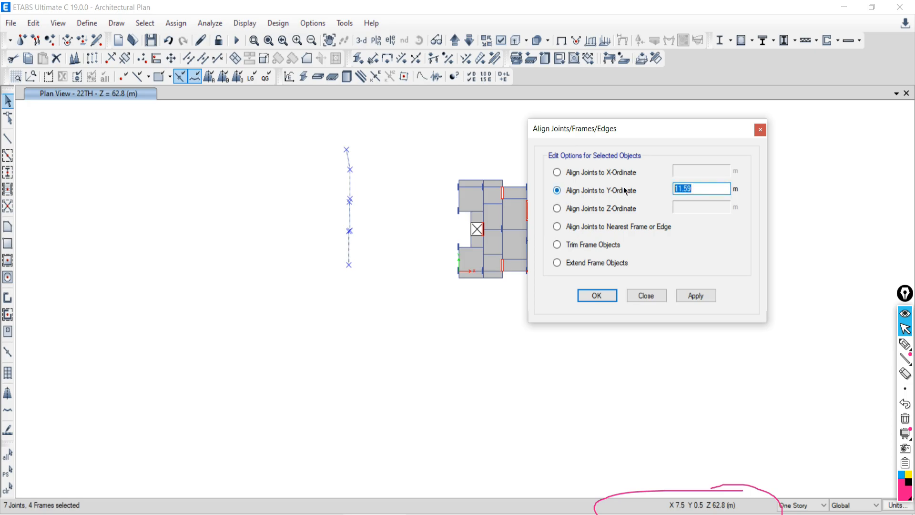
type("0")
left_click(570, 175)
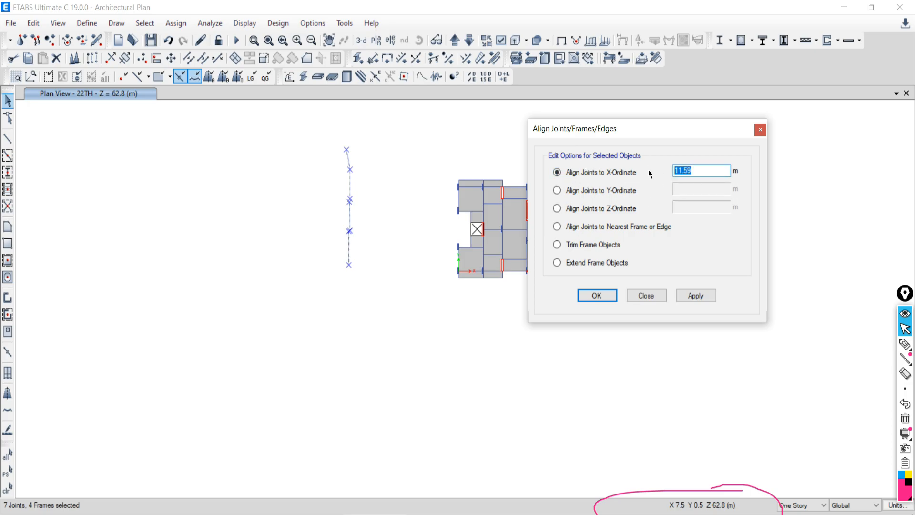
type("-15")
left_click(696, 296)
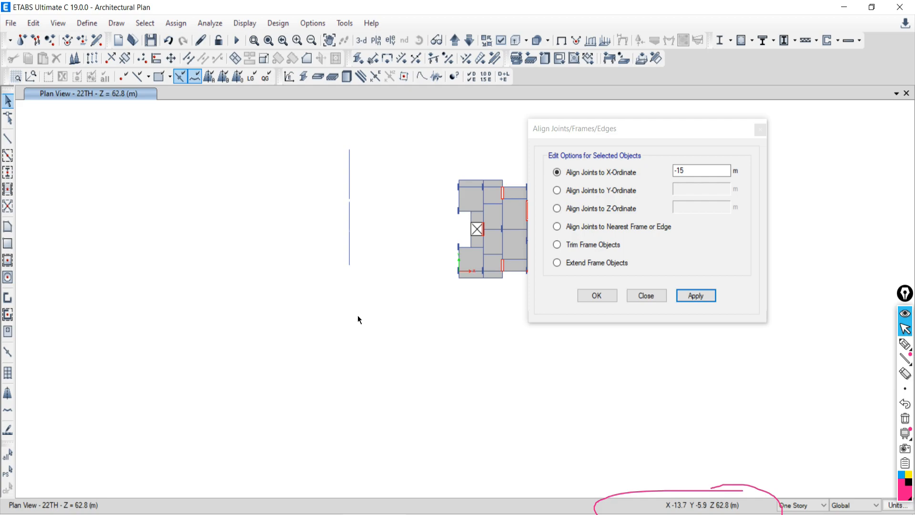
left_click(654, 299)
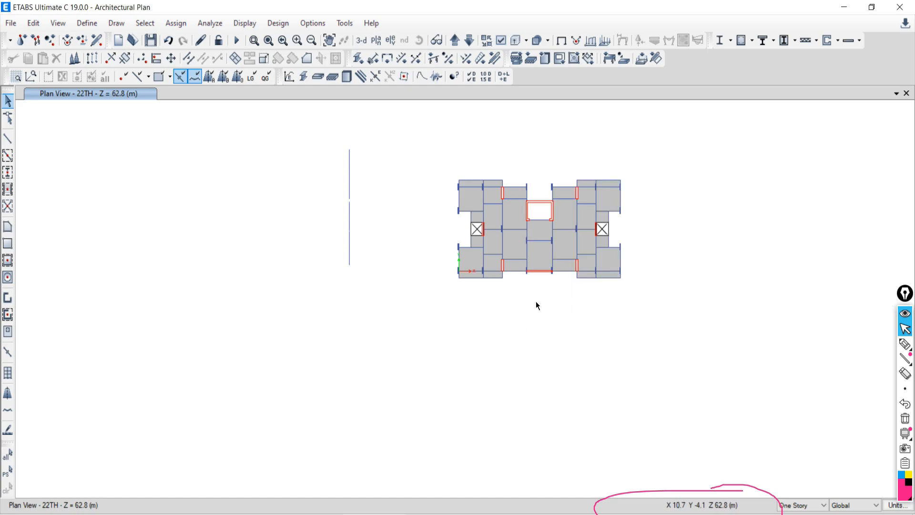
Step: Select the whole column of aligned vertical beams with their joints and delete it
left_click_drag(333, 114, 344, 134)
left_click_drag(363, 176, 413, 351)
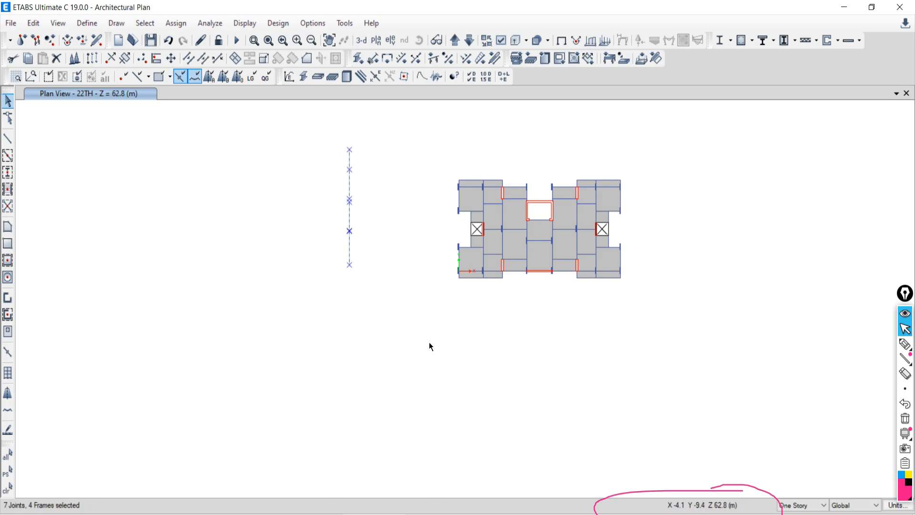
key("Delete")
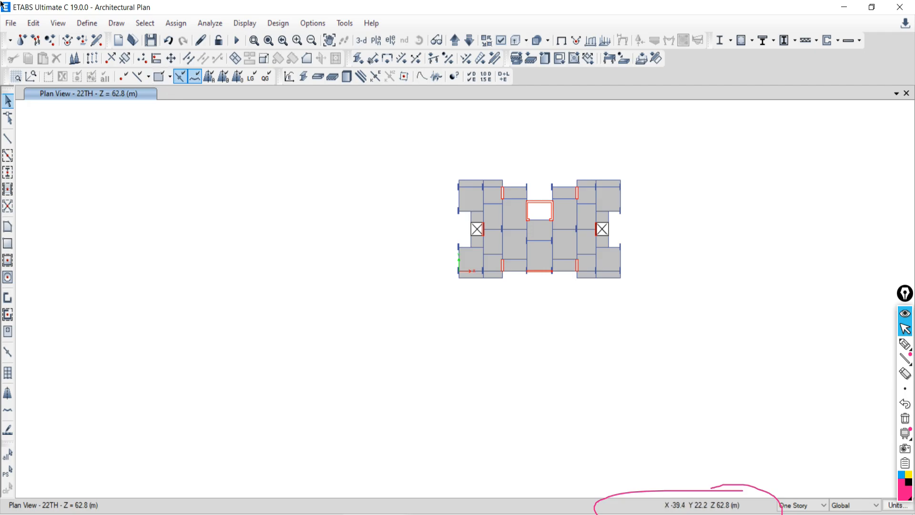
left_click(28, 21)
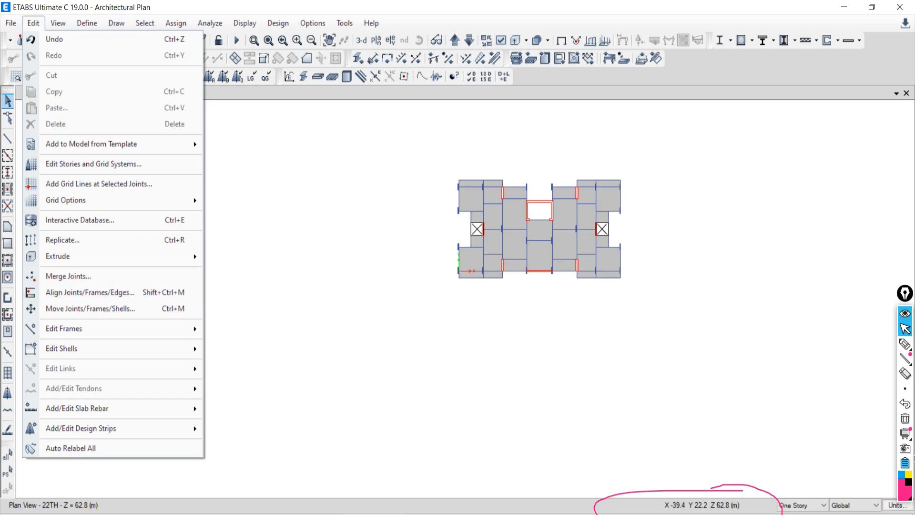
left_click(905, 419)
Step: Draw a vertical BM230X600M50 beam in the empty area below and beside the plan's origin corner, and leave line drawing
scroll(567, 247, "up", 3)
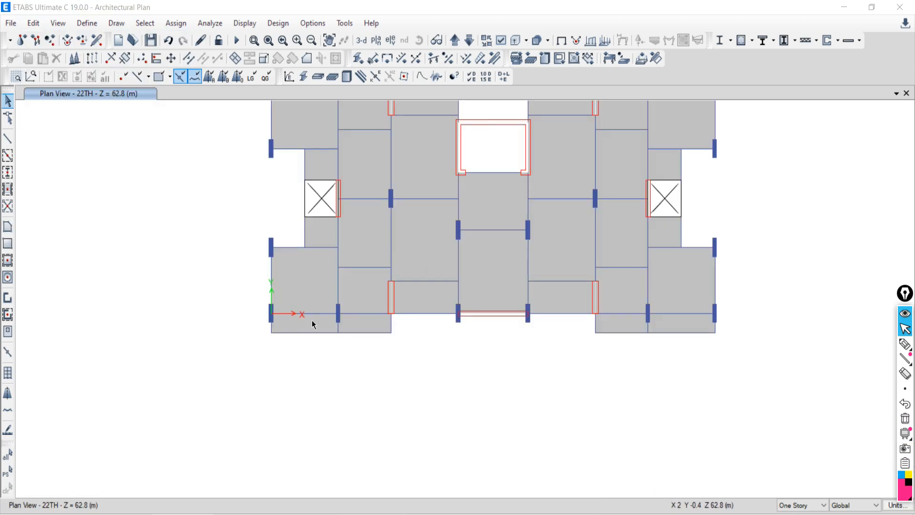
scroll(337, 364, "up", 3)
scroll(339, 357, "down", 3)
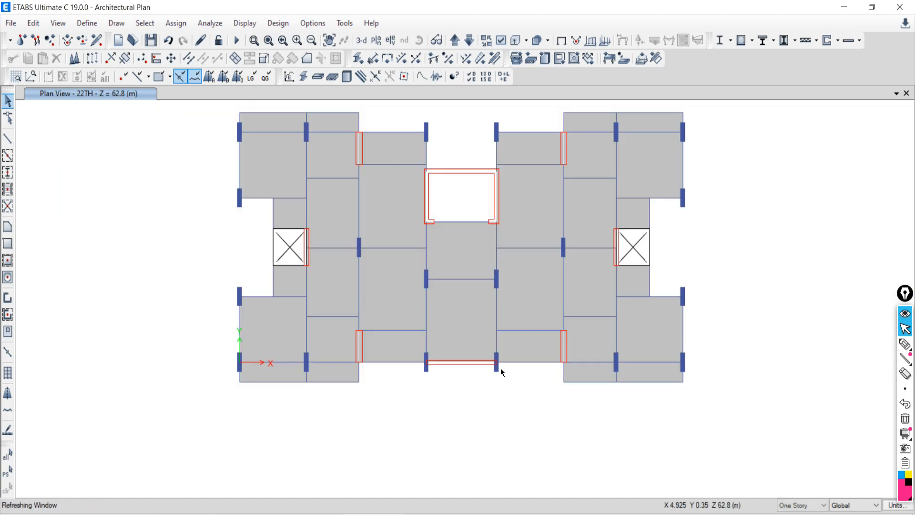
middle_click_drag(503, 299, 563, 189)
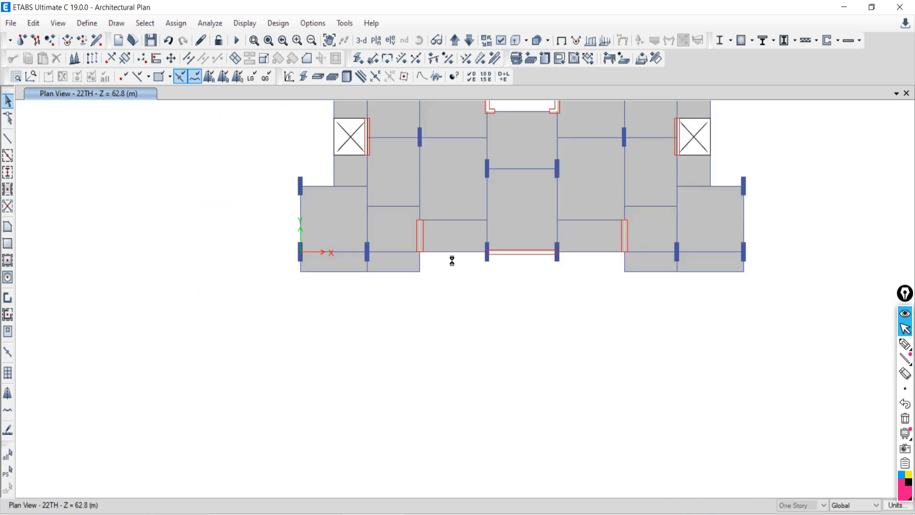
left_click(8, 138)
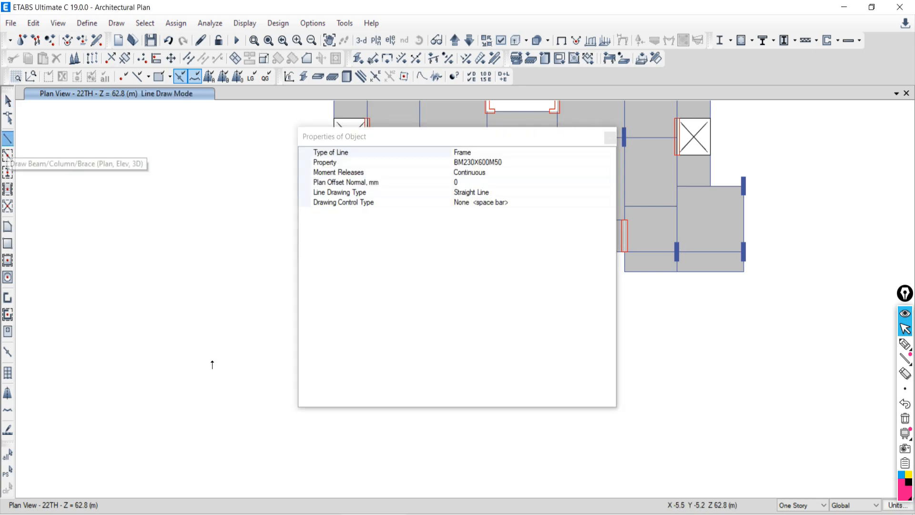
left_click(607, 141)
left_click(211, 422)
left_click(211, 311)
left_click(8, 101)
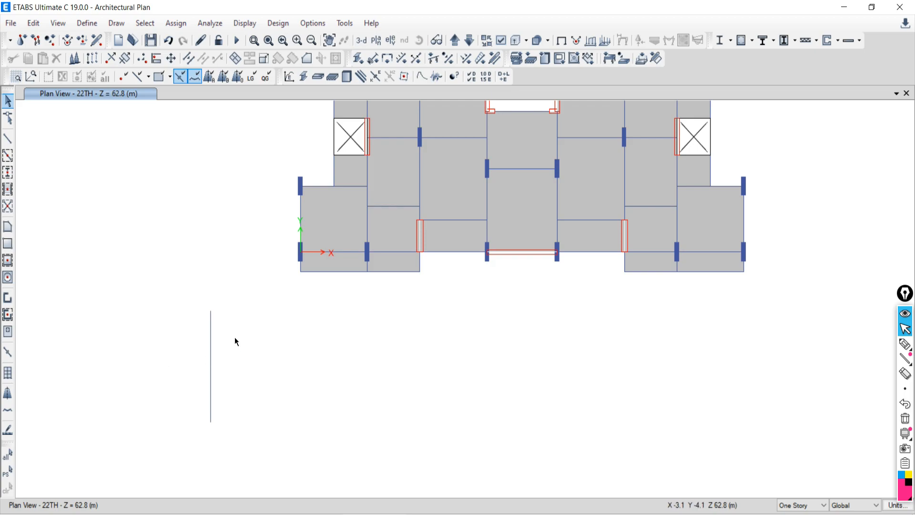
left_click_drag(235, 336, 183, 355)
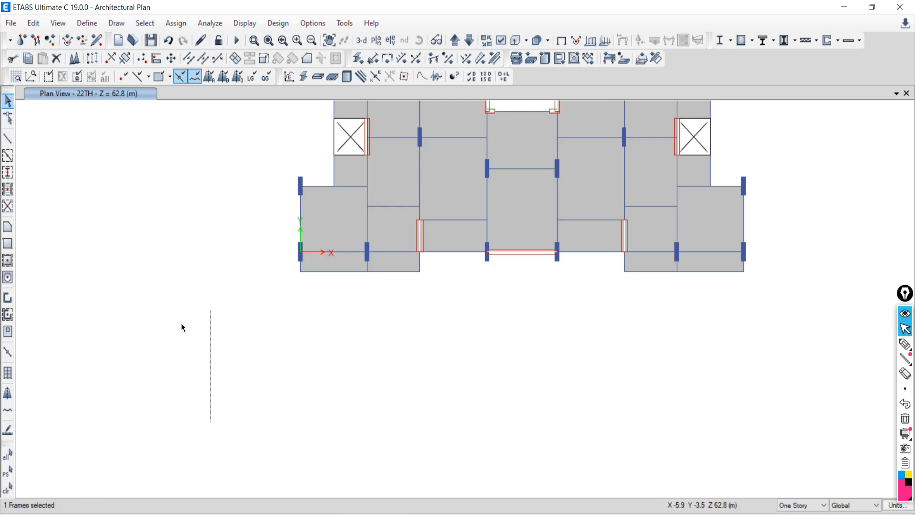
left_click(11, 140)
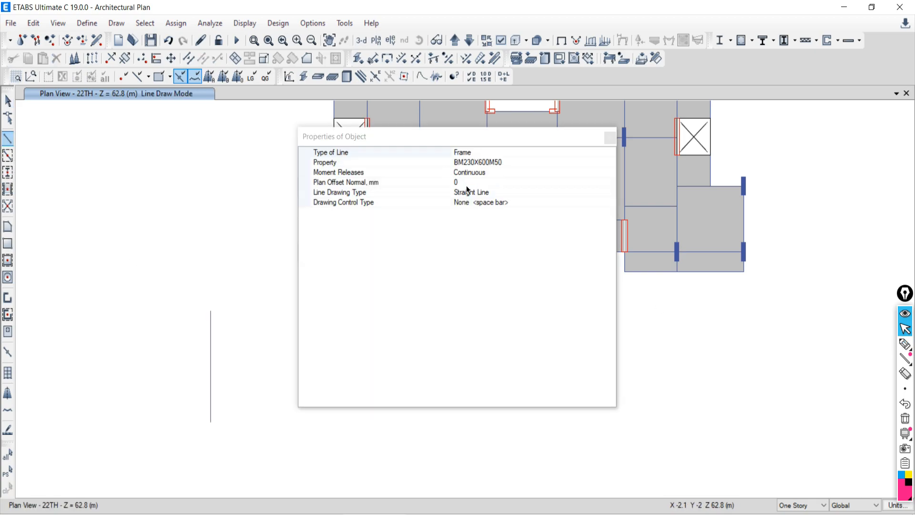
left_click(458, 182)
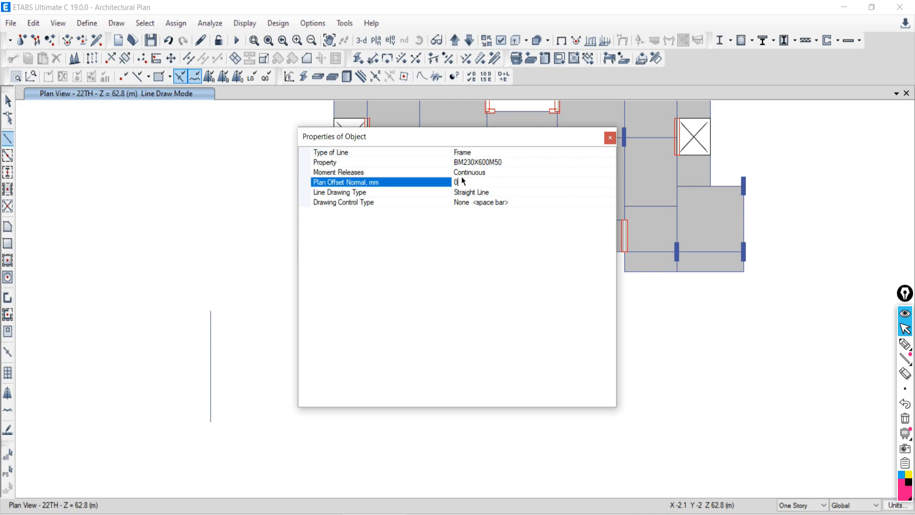
left_click(609, 139)
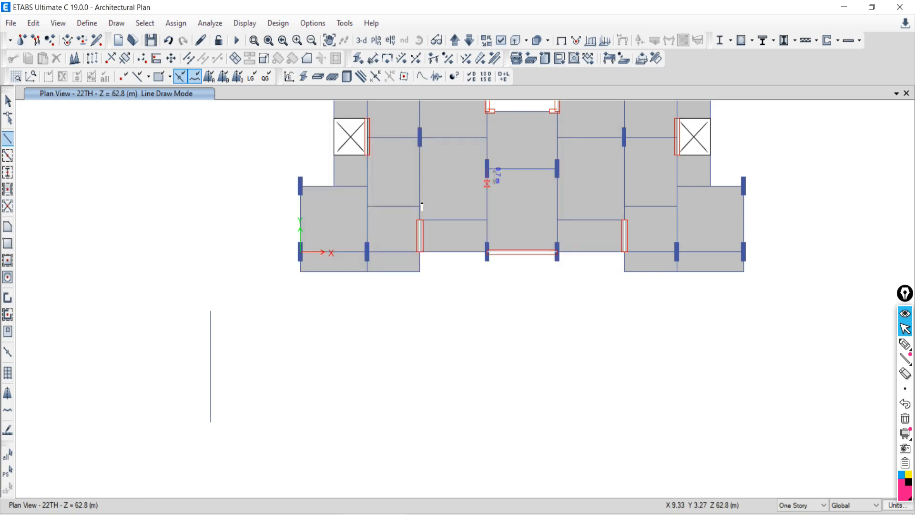
Step: Draw a 7 m horizontal beam from the vertical beam's upper end in the negative X direction, and leave line drawing
left_click(7, 139)
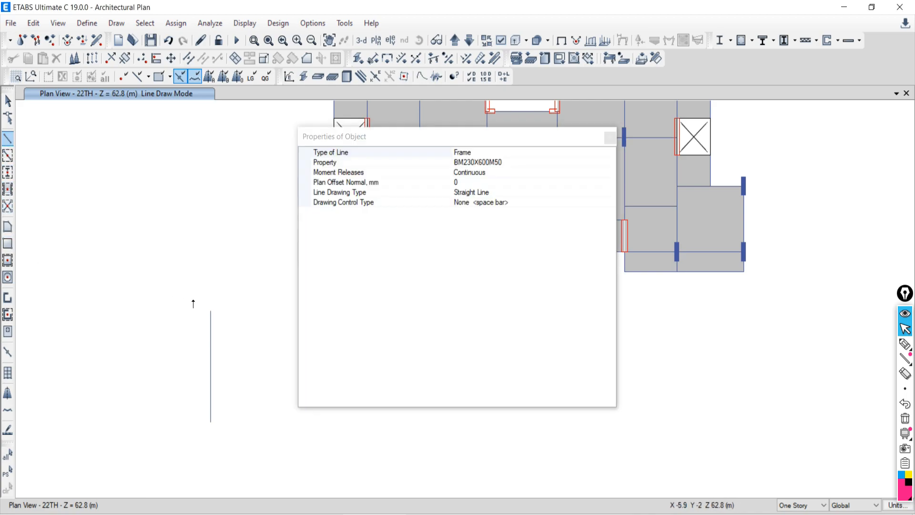
left_click(212, 312)
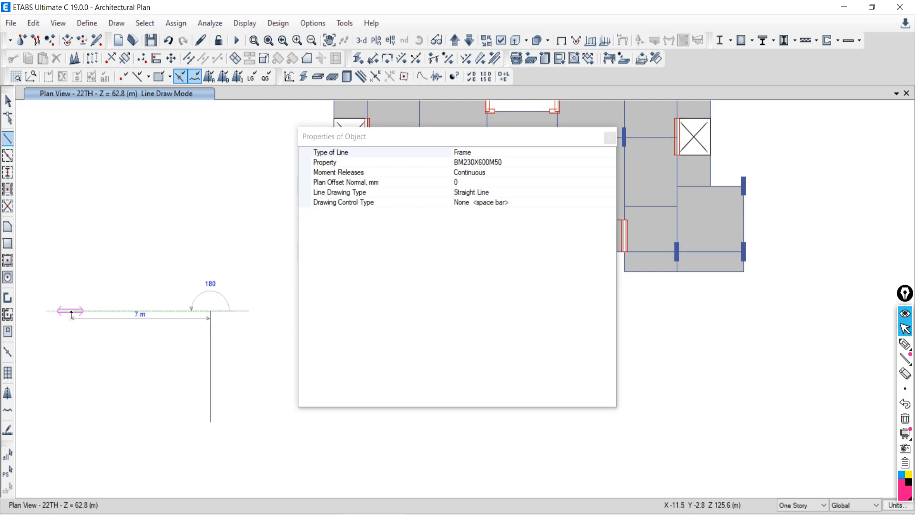
left_click(71, 311)
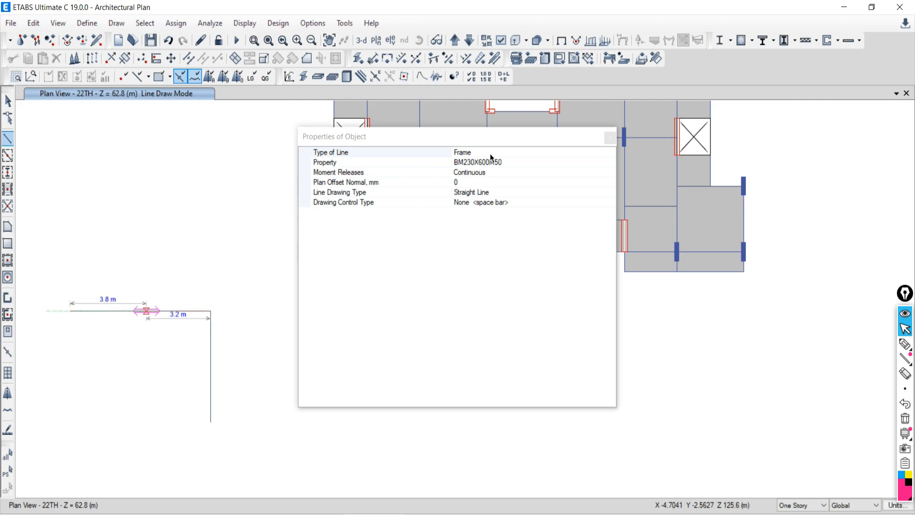
left_click(609, 138)
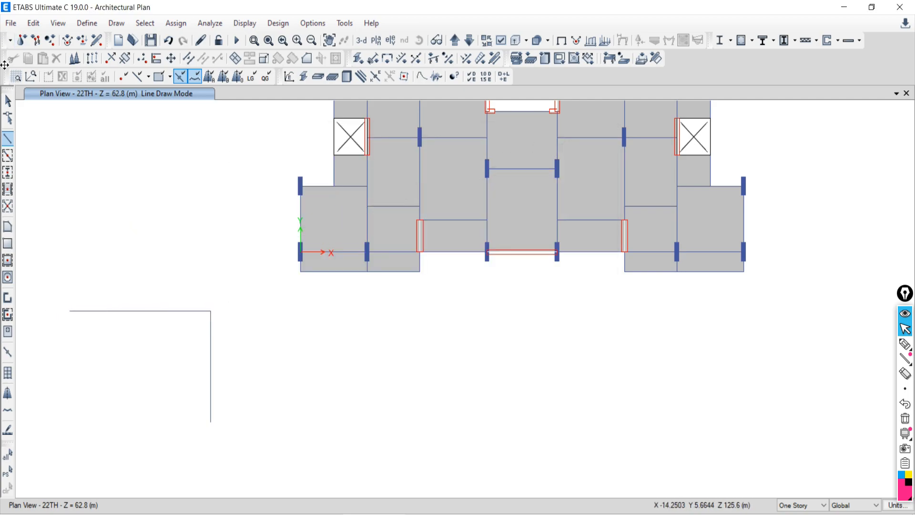
left_click(8, 101)
Step: Select only the vertical beam and move it by a Delta X of -7 m
middle_click_drag(356, 396, 709, 298)
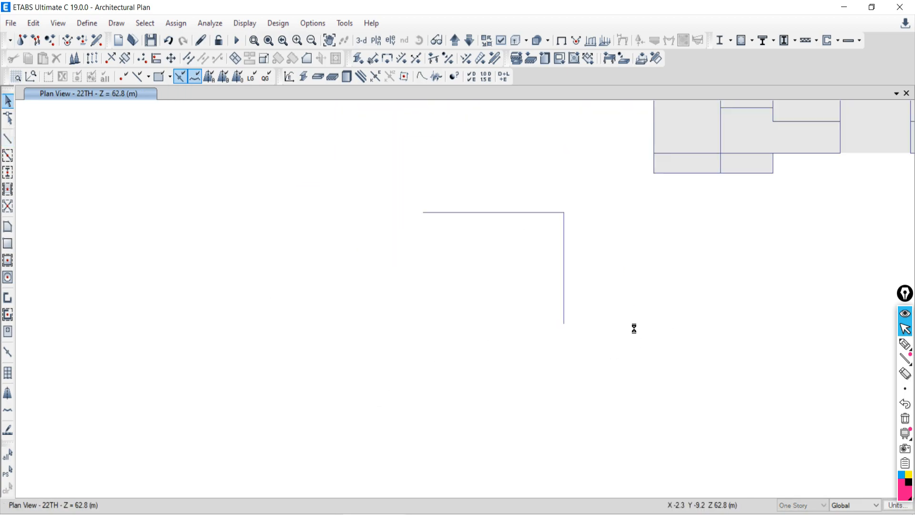
left_click_drag(576, 231, 507, 263)
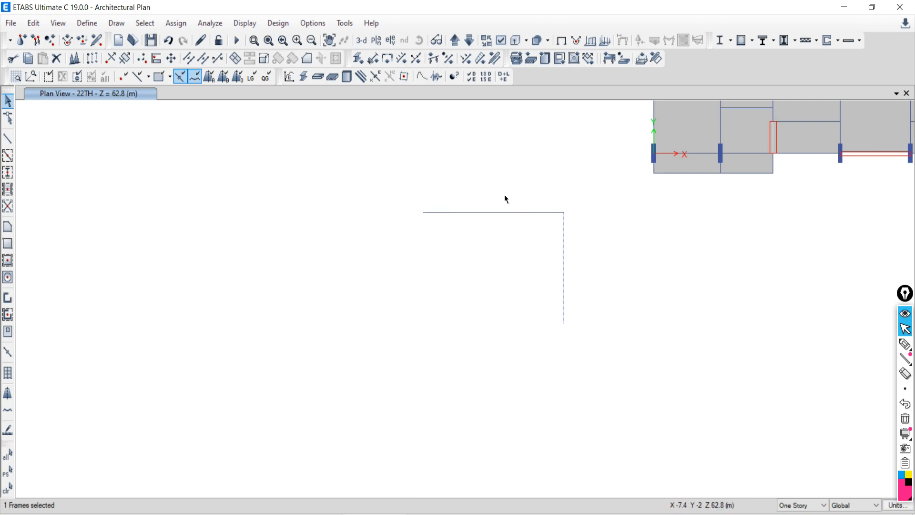
left_click(34, 23)
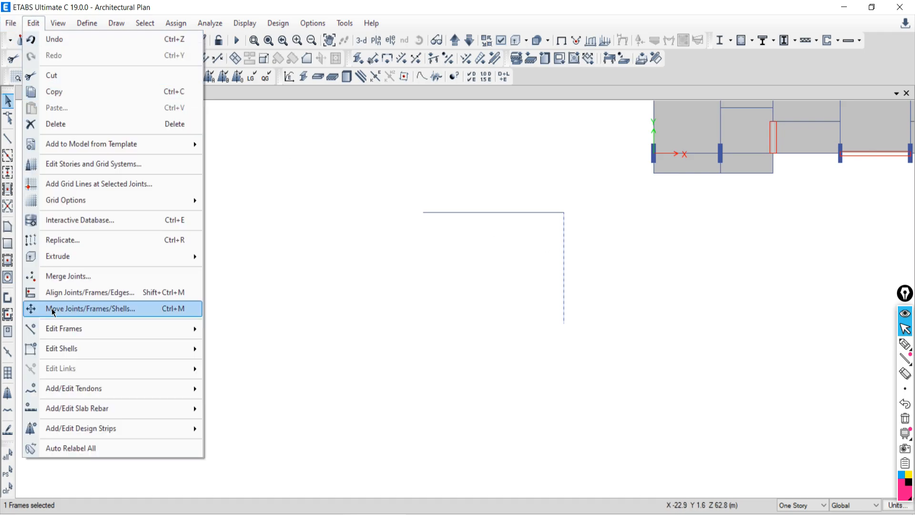
left_click(96, 309)
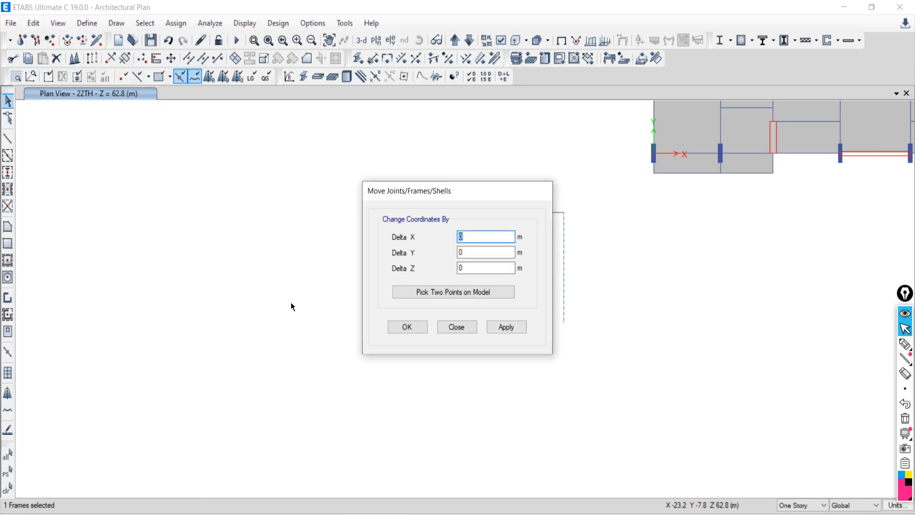
left_click_drag(422, 189, 232, 174)
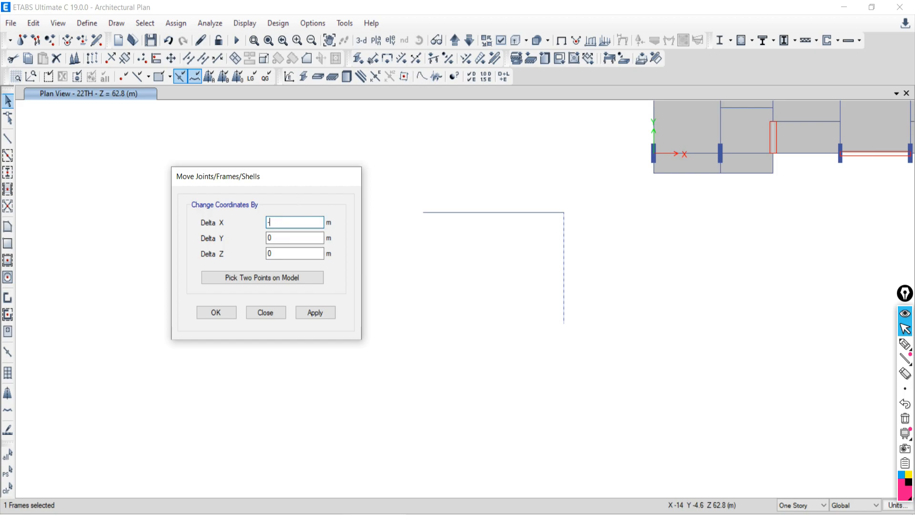
type("-7")
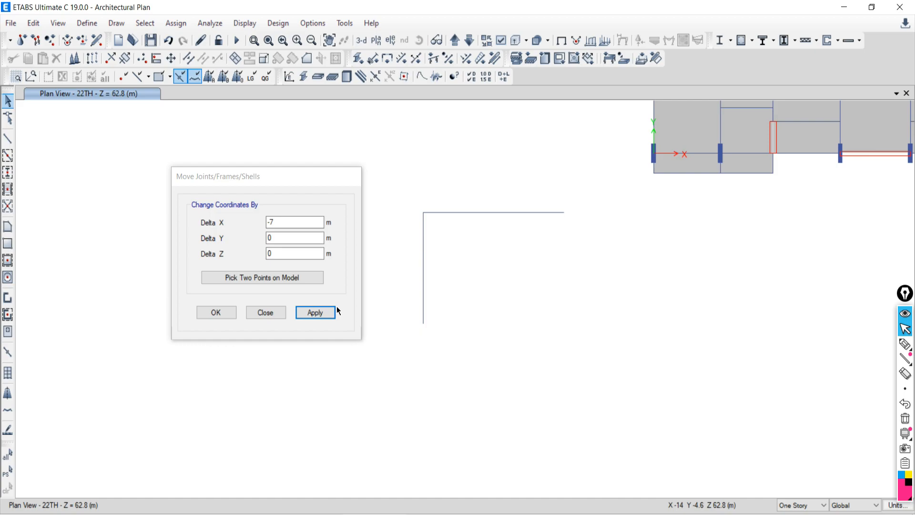
Step: Reselect the vertical beam and move it by a Delta X of 7 m
left_click_drag(467, 233, 382, 270)
left_click(281, 221)
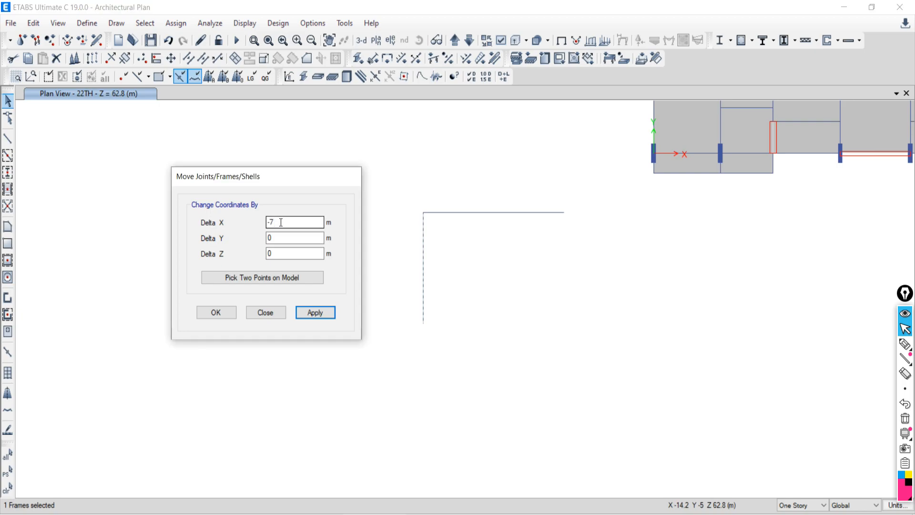
type("7")
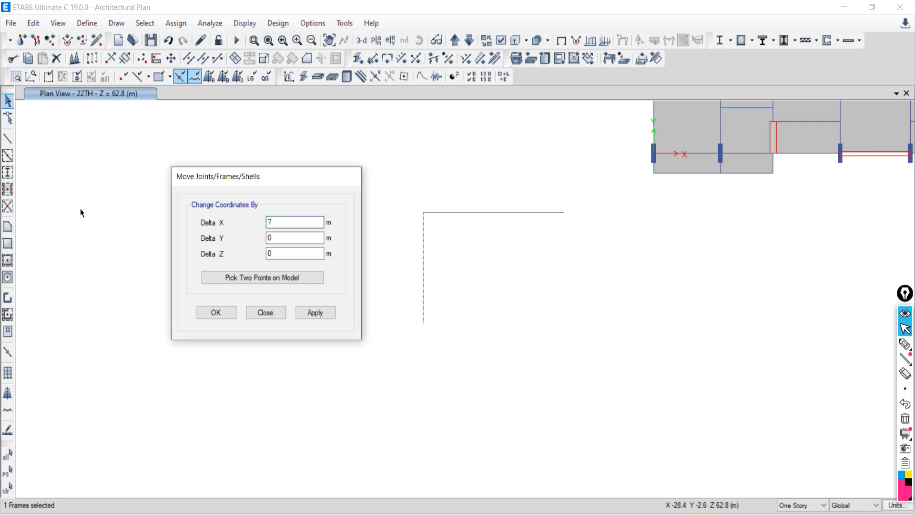
left_click(314, 313)
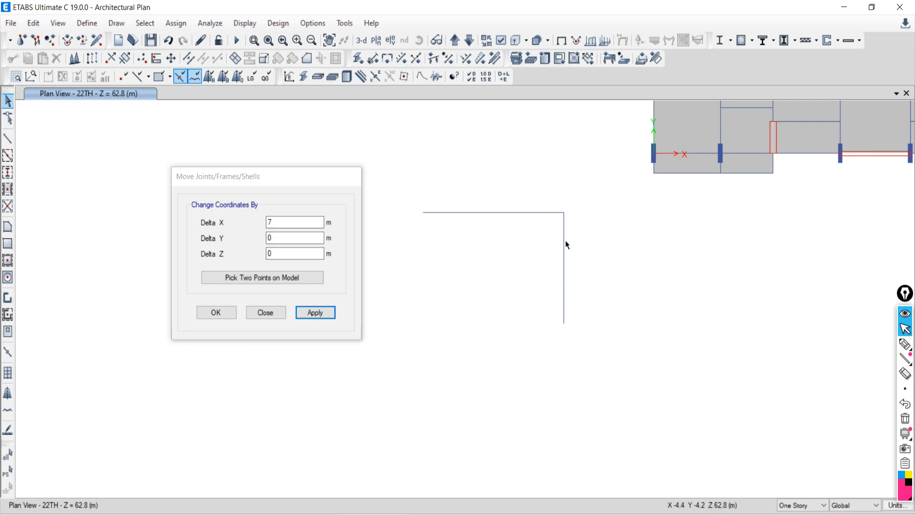
Step: Select only the vertical beam and move it by two picked points, from the horizontal beam's far end to its other end in negative X
left_click_drag(507, 177, 465, 251)
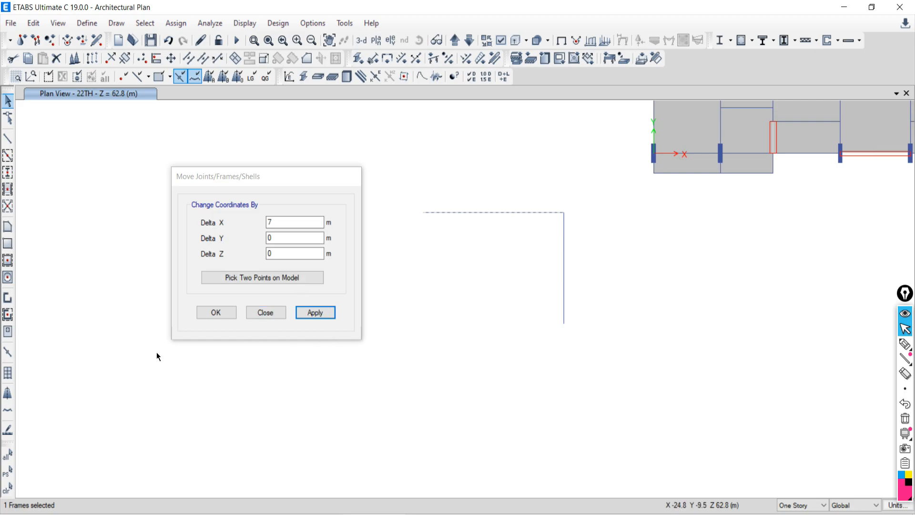
left_click(8, 487)
left_click_drag(590, 243, 516, 282)
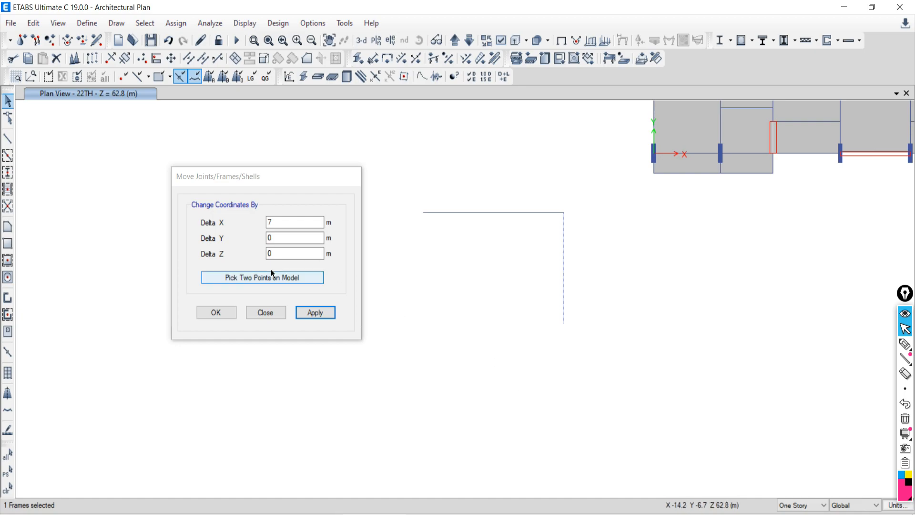
left_click(227, 276)
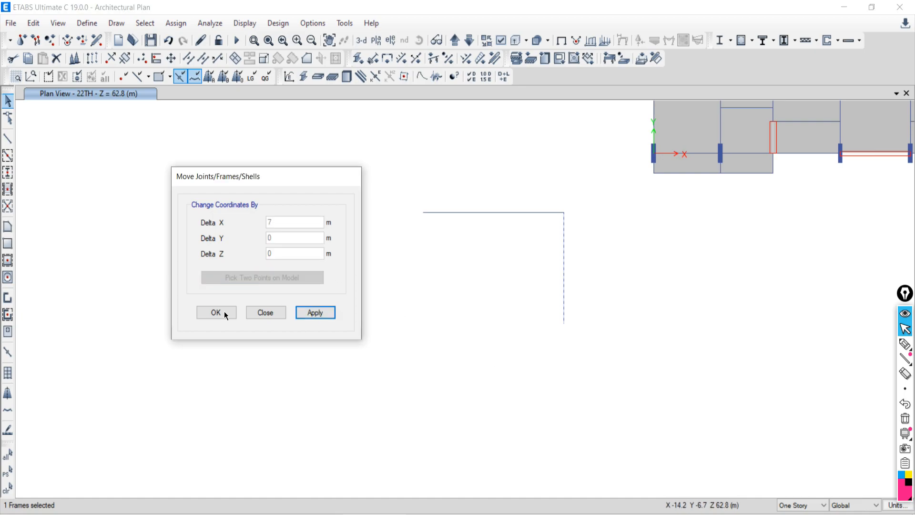
left_click(563, 214)
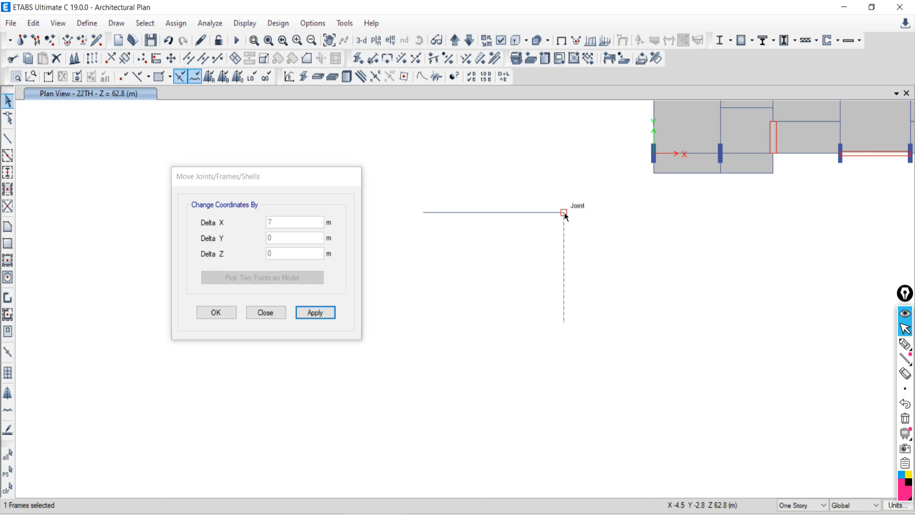
left_click(424, 213)
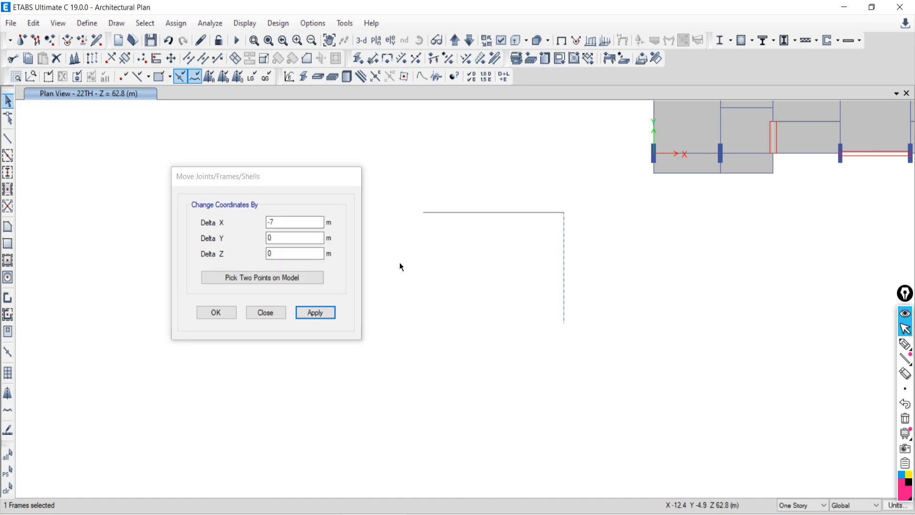
left_click(303, 313)
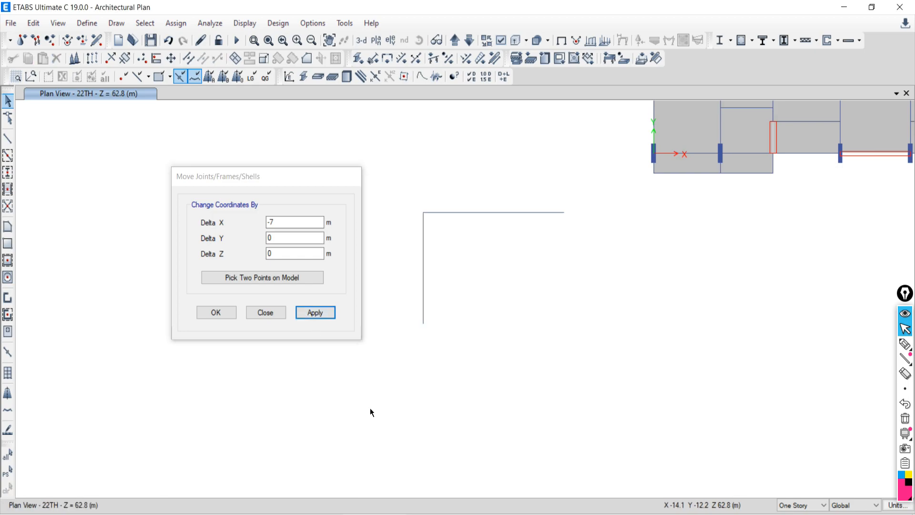
left_click(250, 313)
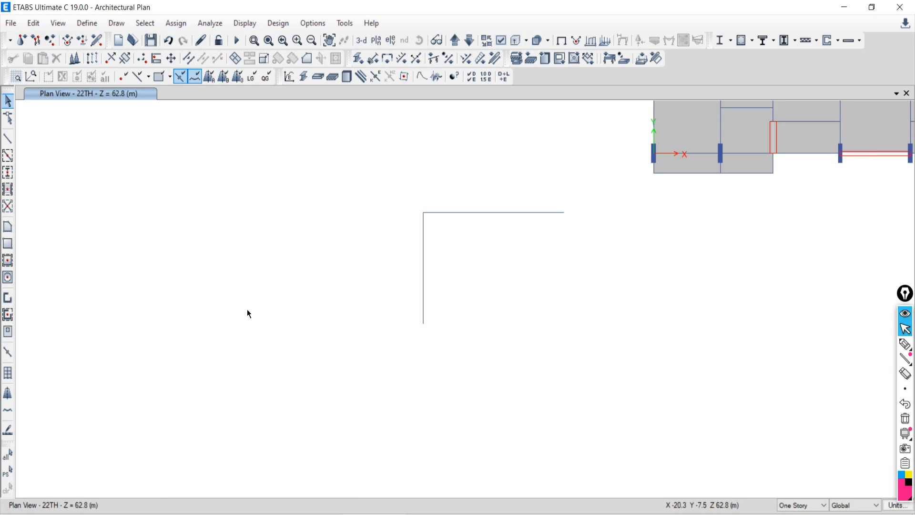
Step: Draw a separate vertical BM230X600M50 beam about 6.6 m long in the empty area below the plan, and leave line drawing
left_click(10, 143)
left_click(9, 142)
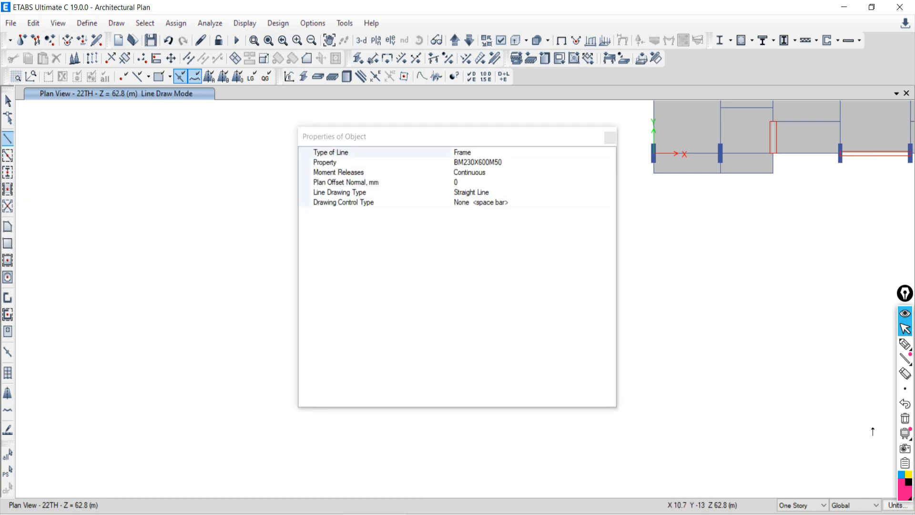
left_click(611, 138)
left_click(780, 330)
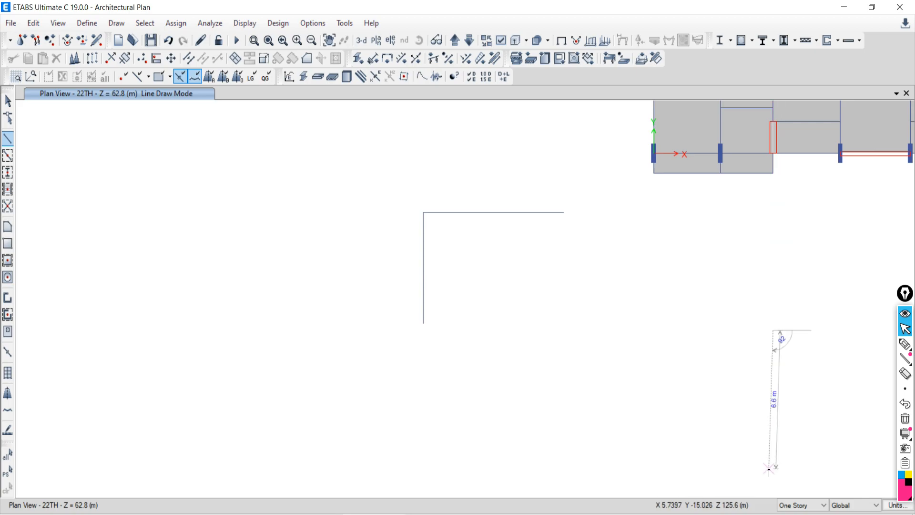
double_click(775, 467)
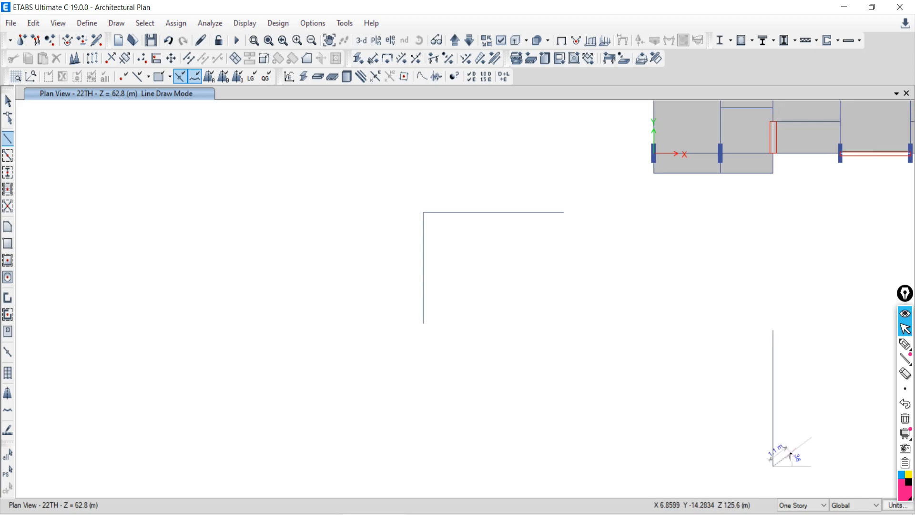
left_click(11, 101)
Step: Select the new vertical beam and move it by two picked points, from its upper end to the horizontal beam's free end
mouse_move(809, 356)
left_mouse_down()
mouse_move(676, 398)
mouse_move(753, 361)
left_mouse_up()
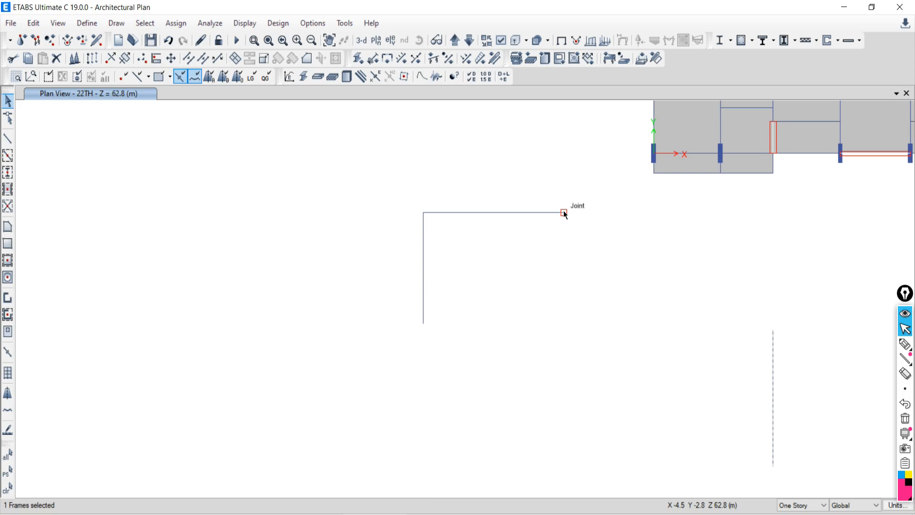
left_click(8, 487)
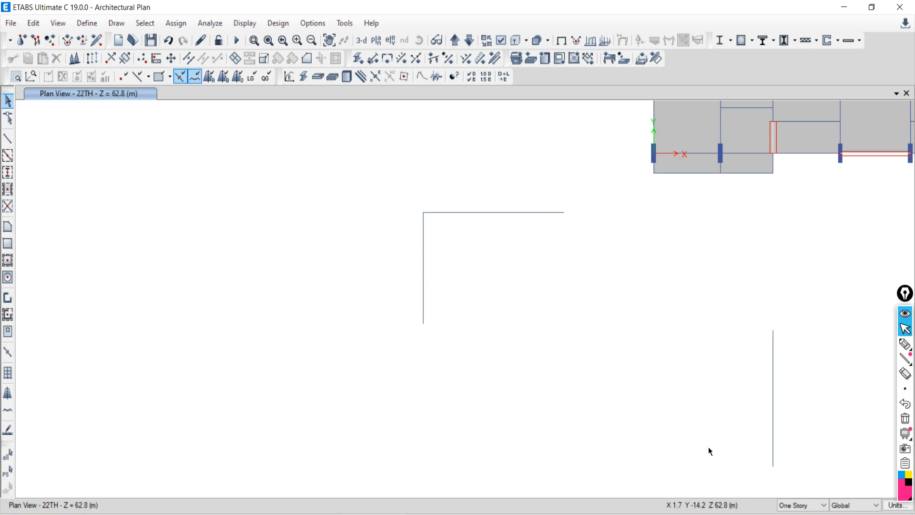
left_click(773, 367)
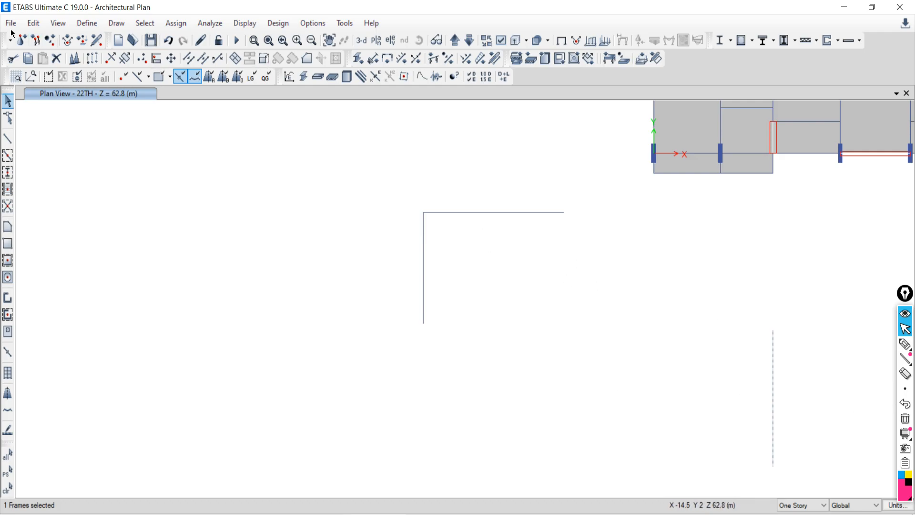
left_click(34, 24)
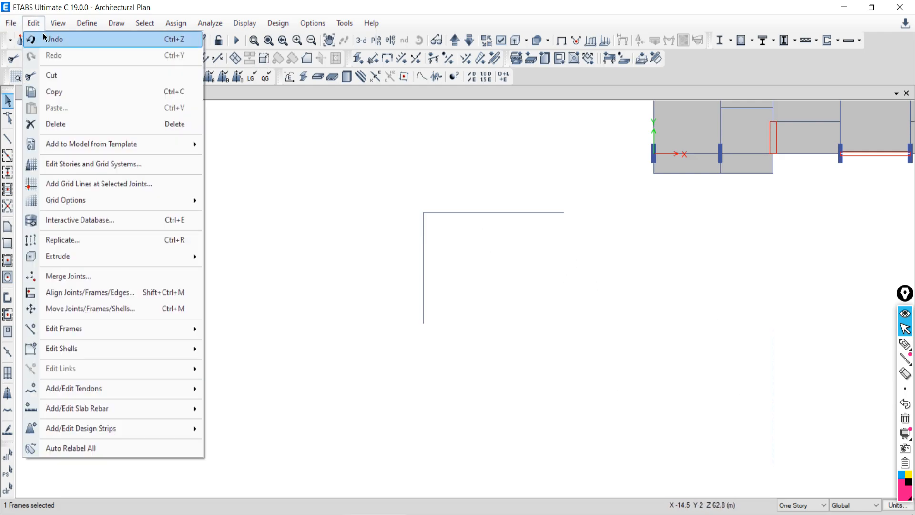
left_click(50, 310)
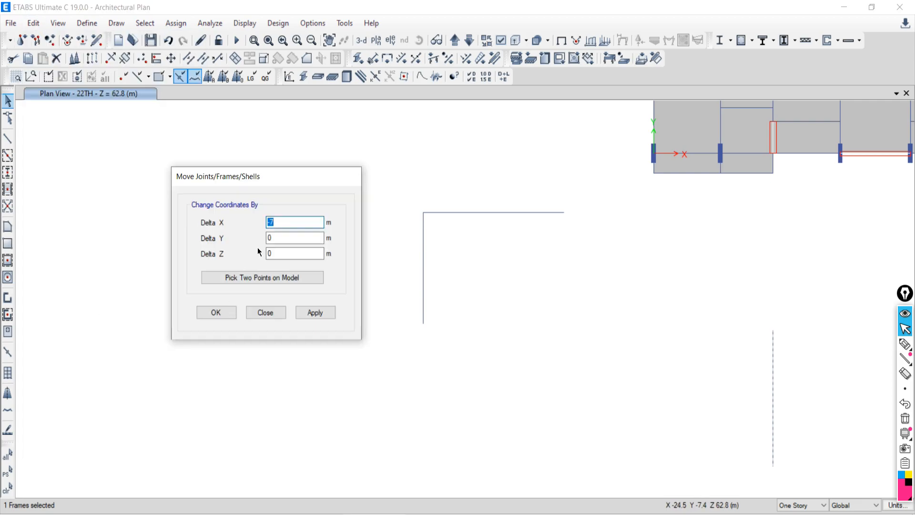
type("0")
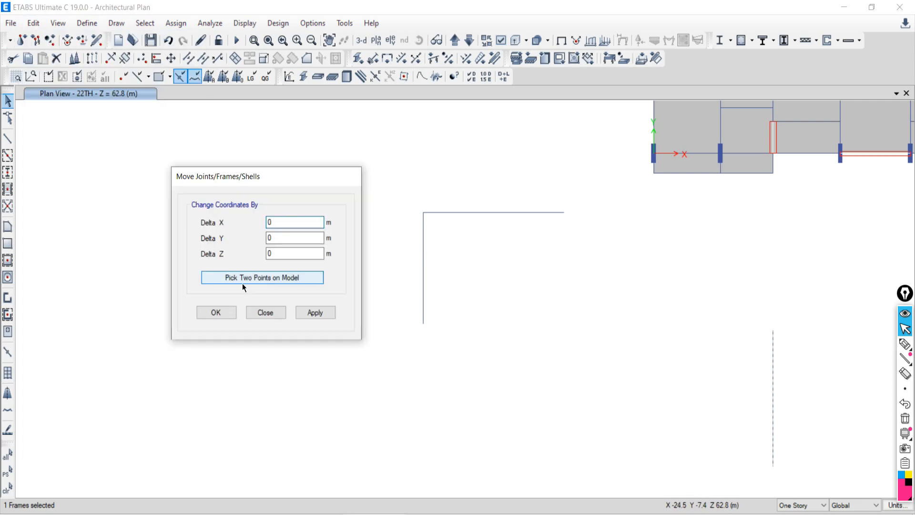
left_click(226, 277)
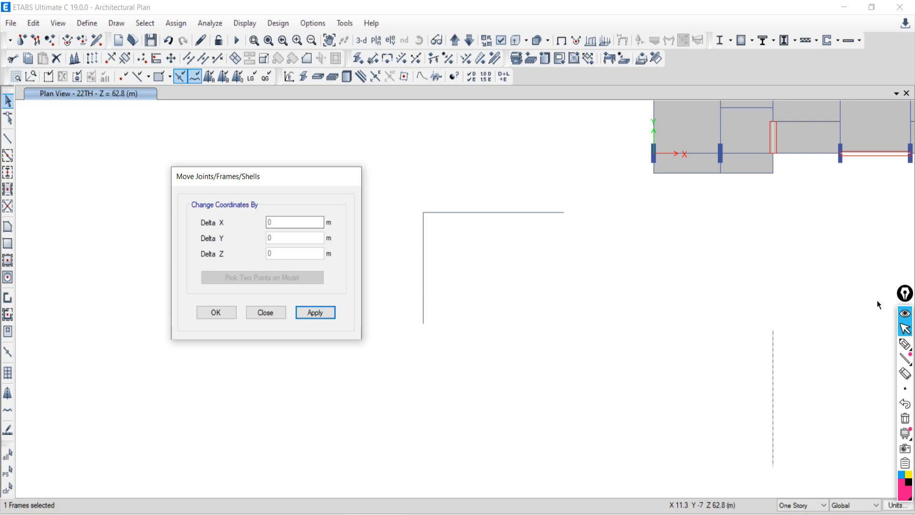
left_click(771, 332)
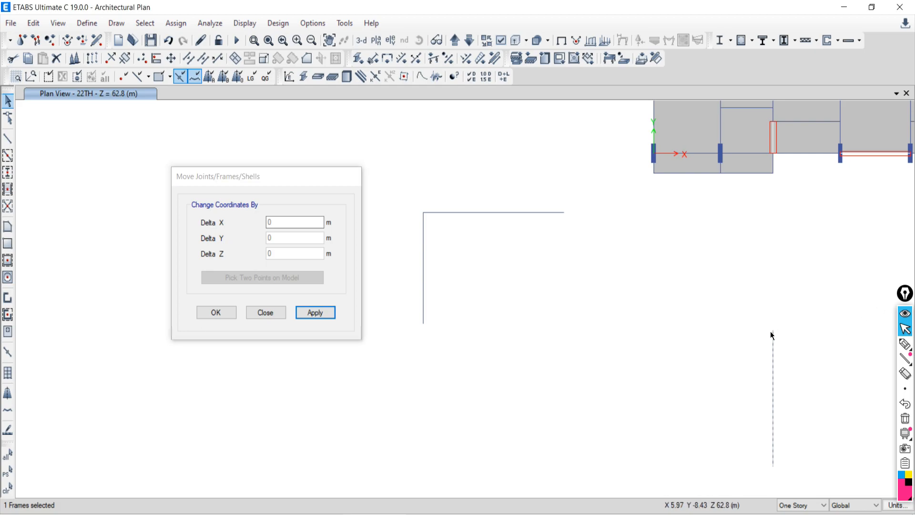
left_click(565, 214)
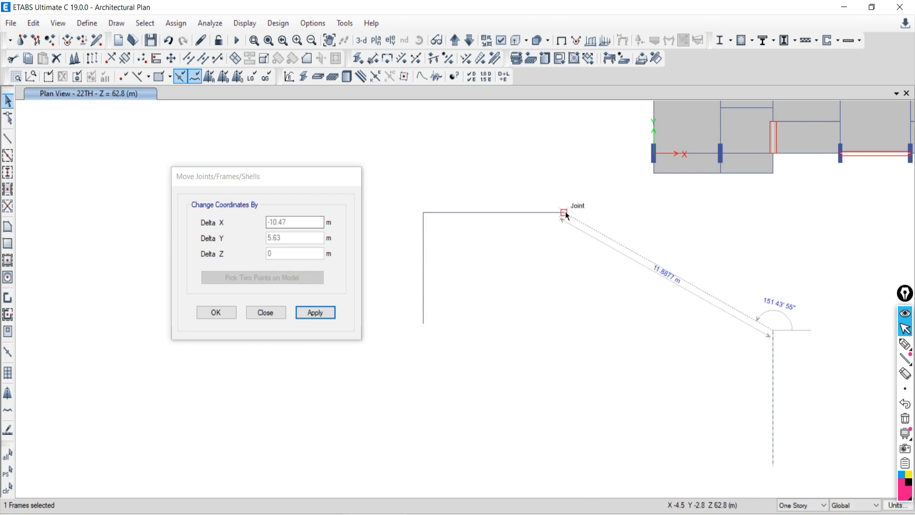
left_click(565, 212)
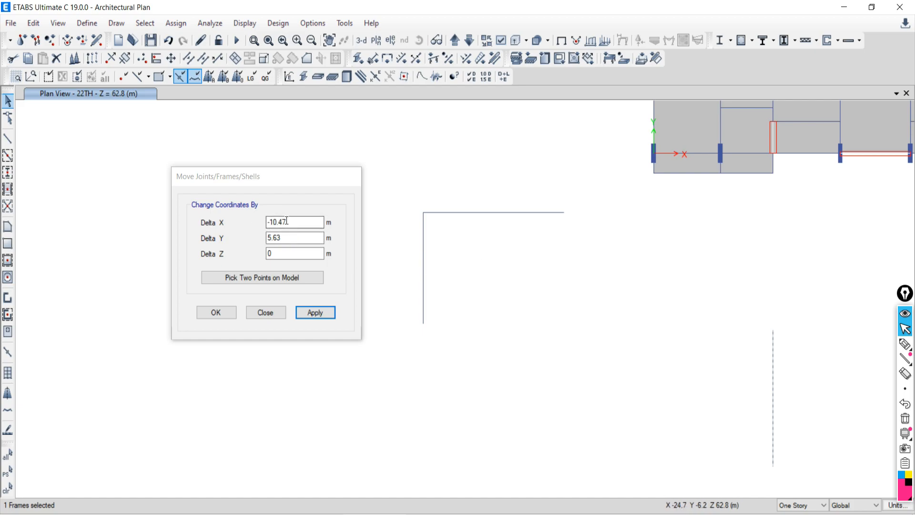
left_click(275, 240)
left_click(318, 314)
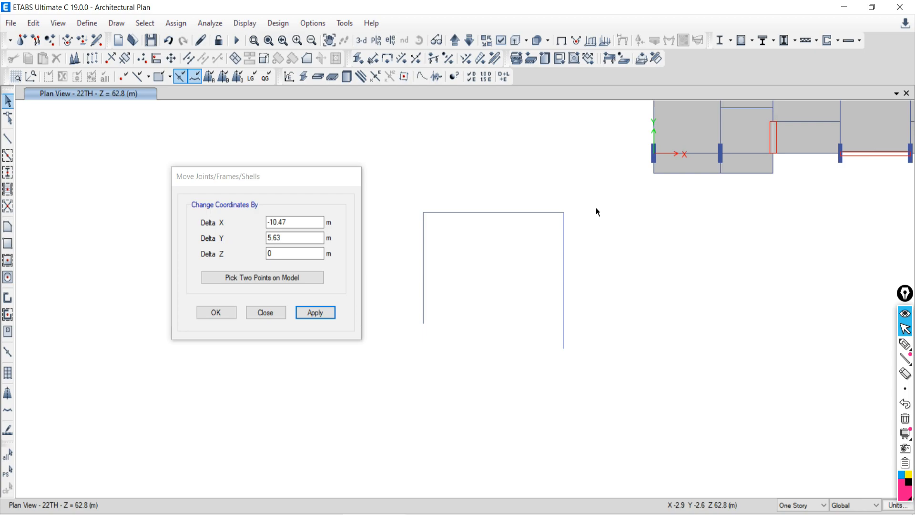
Step: Reselect the moved beam and move it by two picked points, from its upper end to the other vertical beam's lower end
left_click(564, 214)
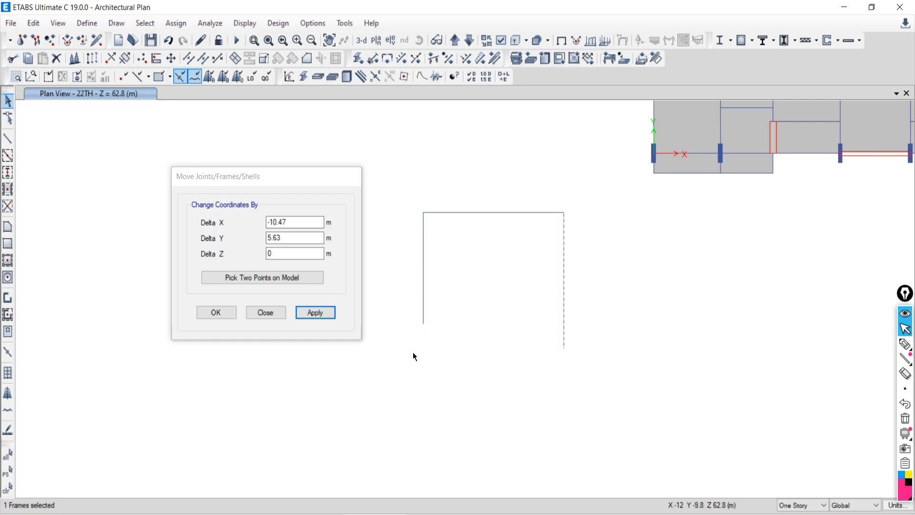
left_click(252, 277)
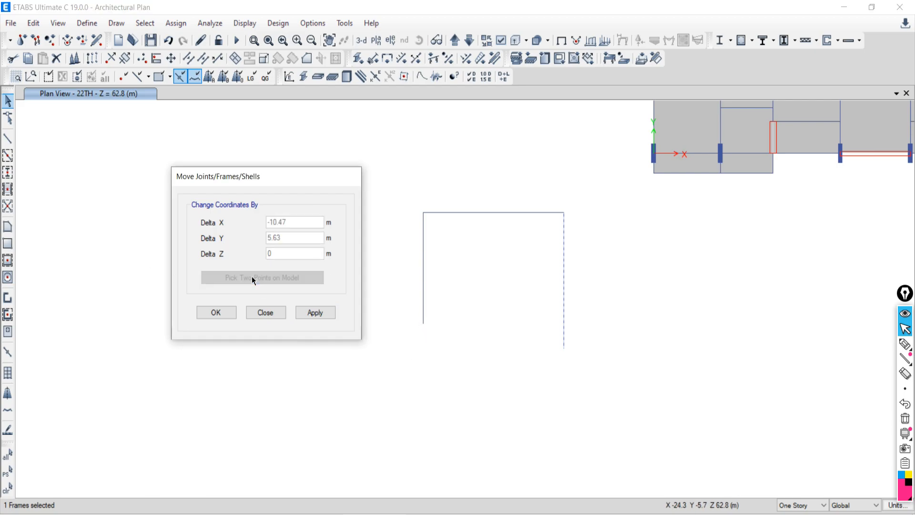
left_click(564, 213)
left_click(424, 324)
left_click(311, 312)
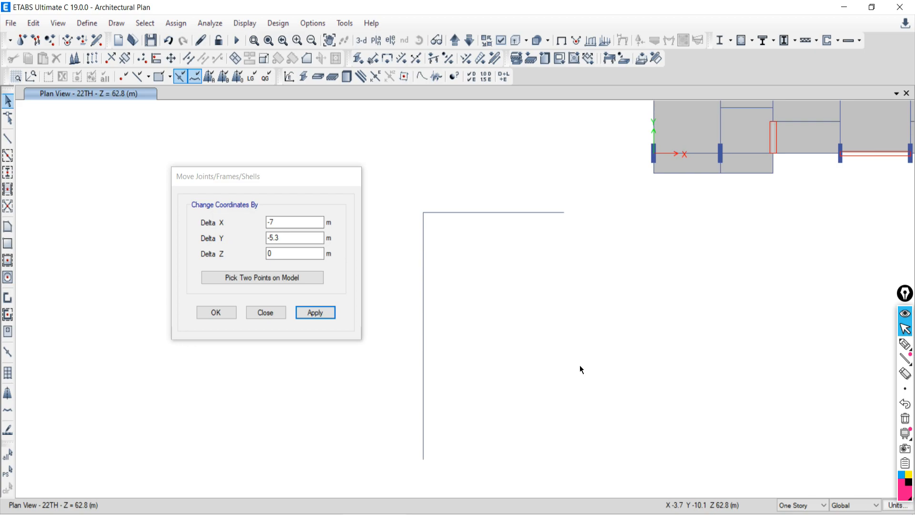
left_click(265, 313)
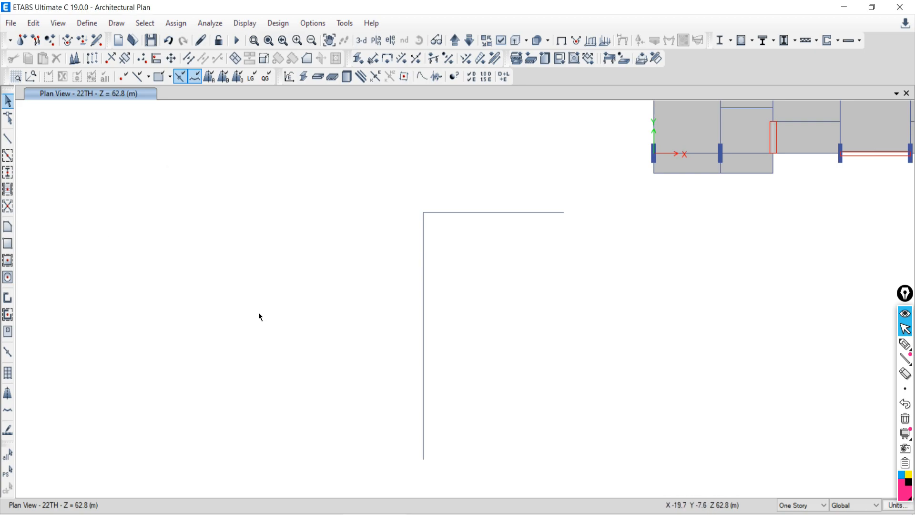
Step: Select all the test beams and joints outside the building plan and delete them
scroll(670, 205, "down", 3)
left_click_drag(643, 181, 526, 344)
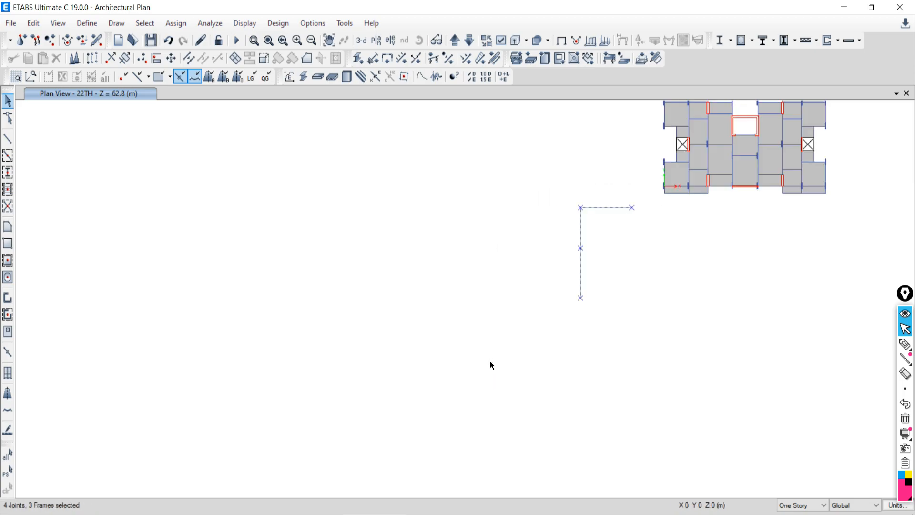
key("Delete")
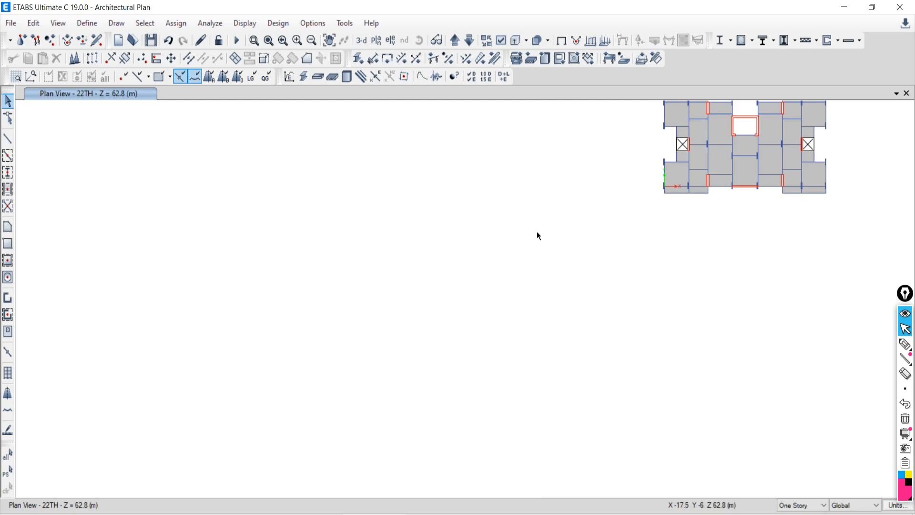
Step: Select the slab panel enclosed by the three columns near the plan's upper corner and move it by Delta X -10 m and Delta Y 0
middle_click_drag(699, 163, 486, 286)
scroll(461, 217, "up", 3)
scroll(434, 366, "up", 3)
left_click(438, 362)
middle_click_drag(436, 360, 548, 252)
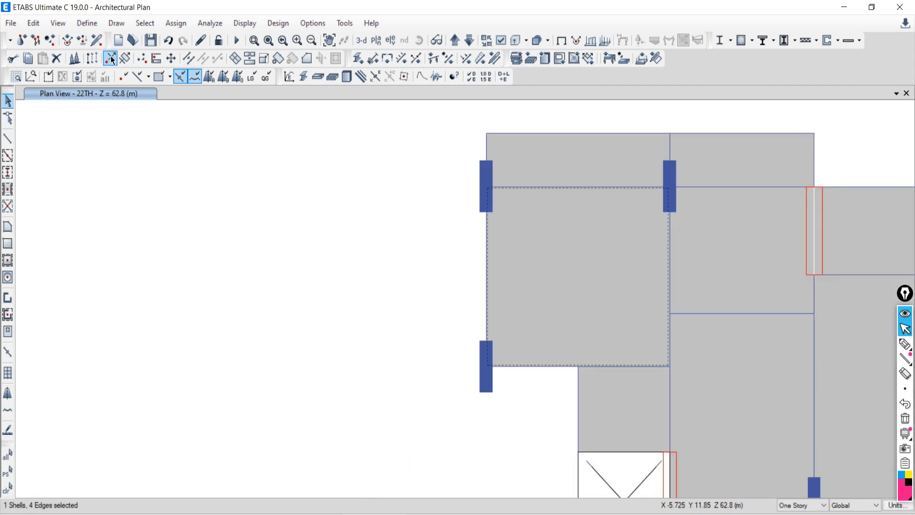
left_click(33, 24)
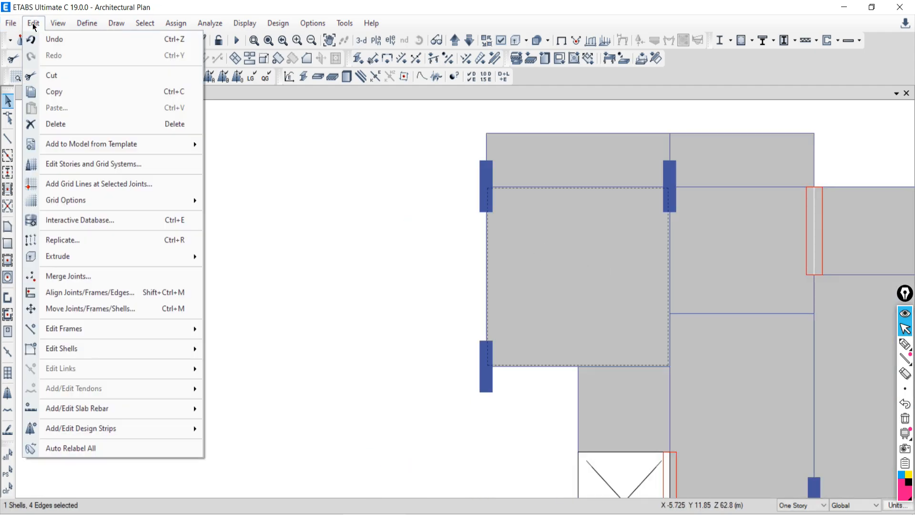
left_click(59, 307)
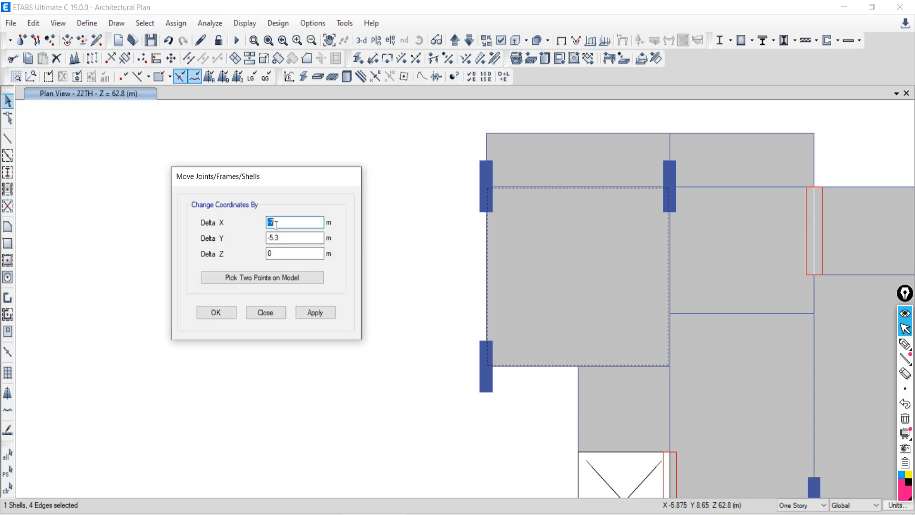
type("0")
left_click_drag(272, 224, 228, 223)
key("BackSpace")
left_click_drag(297, 241, 251, 238)
type("0")
left_click(321, 317)
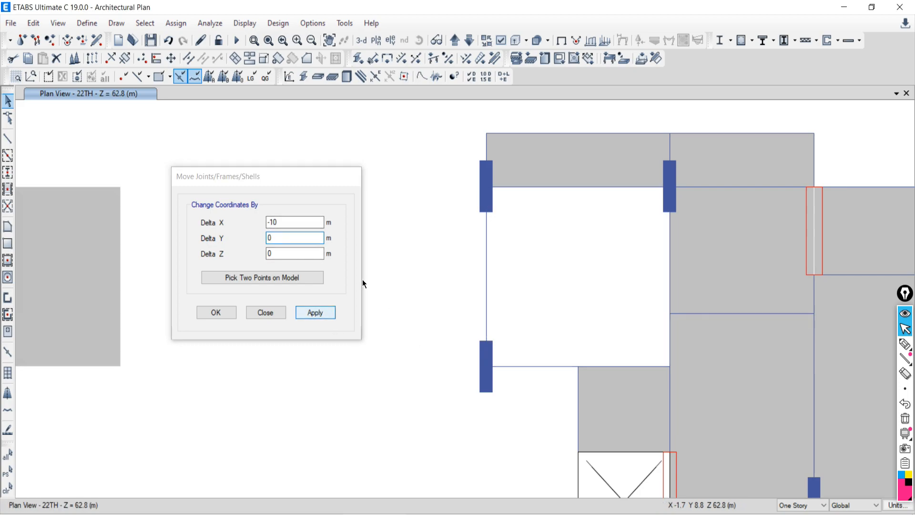
Step: Select the relocated slab panel outside the plan and move it back by Delta X 10 m with Delta Y 0
left_click_drag(257, 175, 766, 251)
scroll(661, 286, "down", 8)
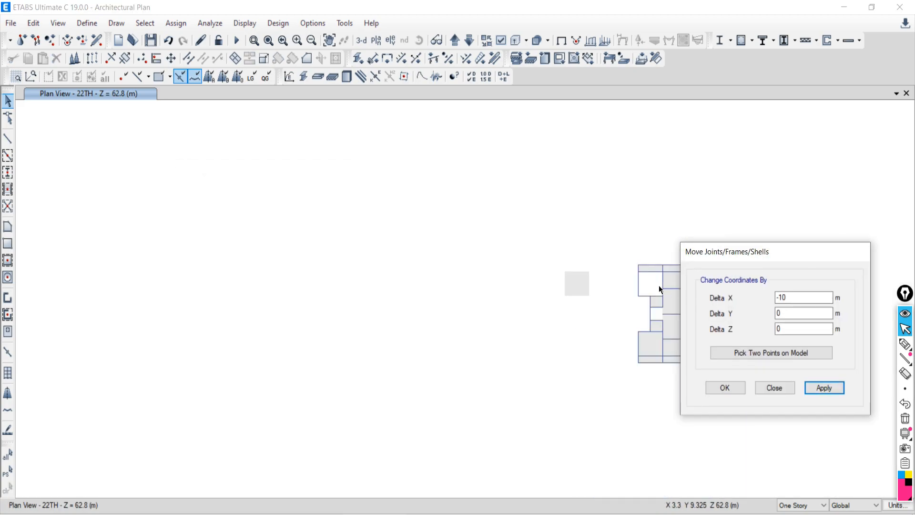
scroll(657, 298, "up", 6)
middle_click_drag(513, 268, 389, 371)
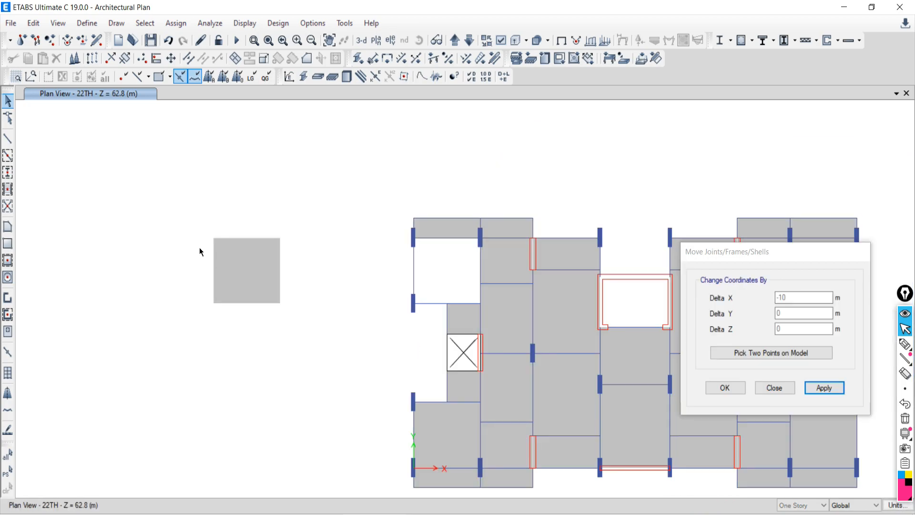
mouse_move(893, 353)
left_click(776, 299)
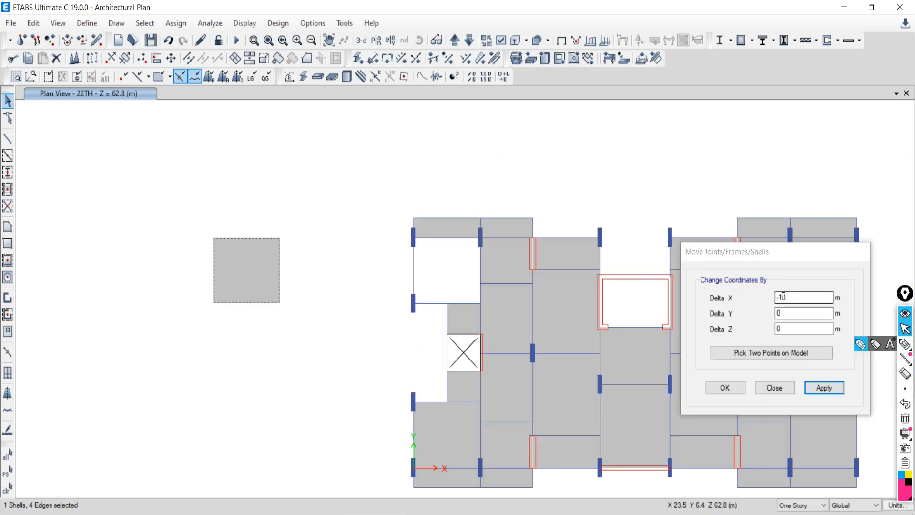
left_click(779, 296)
key("BackSpace")
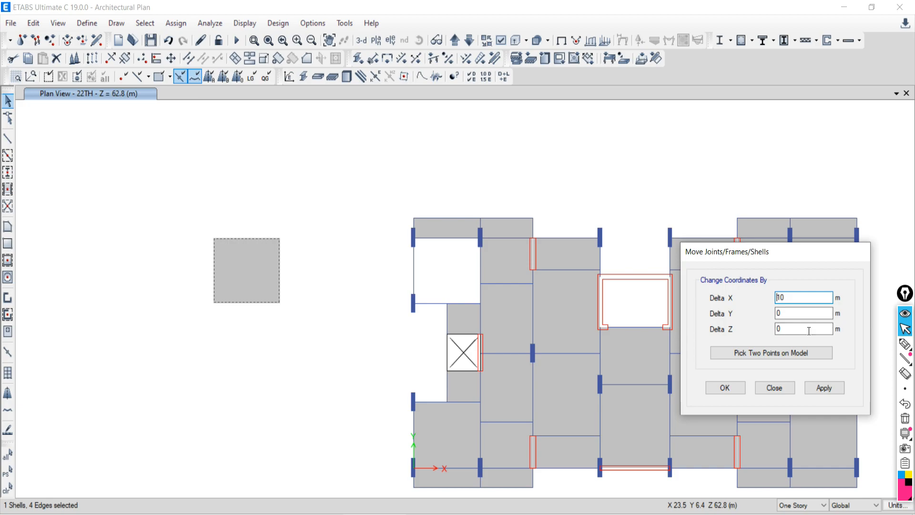
left_click(824, 388)
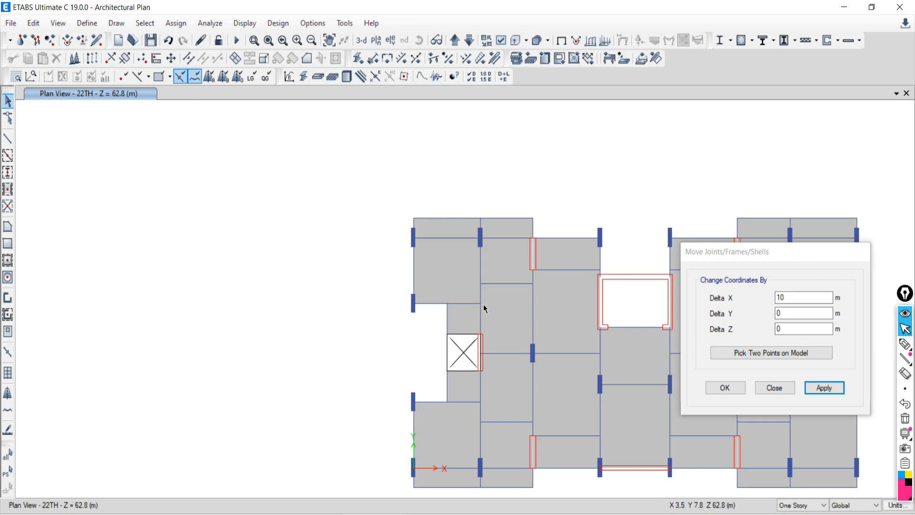
Step: Mark the slab panel's target position with a freehand pen square outside the plan's upper right corner, and clear the selection and the mark
left_click(445, 275)
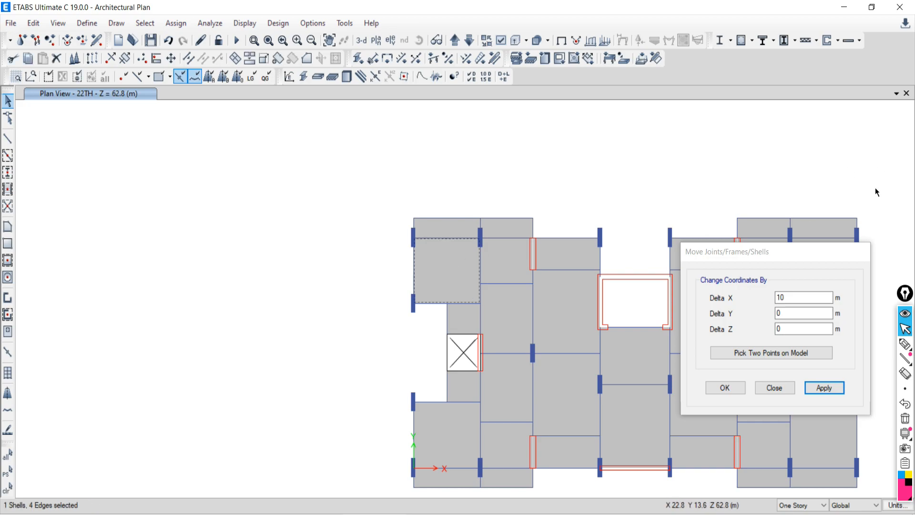
left_click(905, 343)
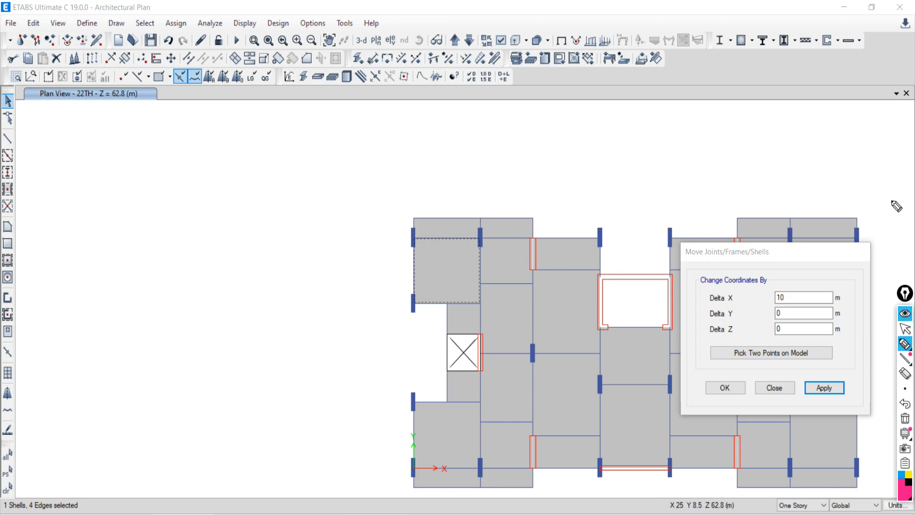
mouse_move(903, 155)
left_mouse_down()
mouse_move(865, 165)
mouse_move(864, 208)
left_mouse_up()
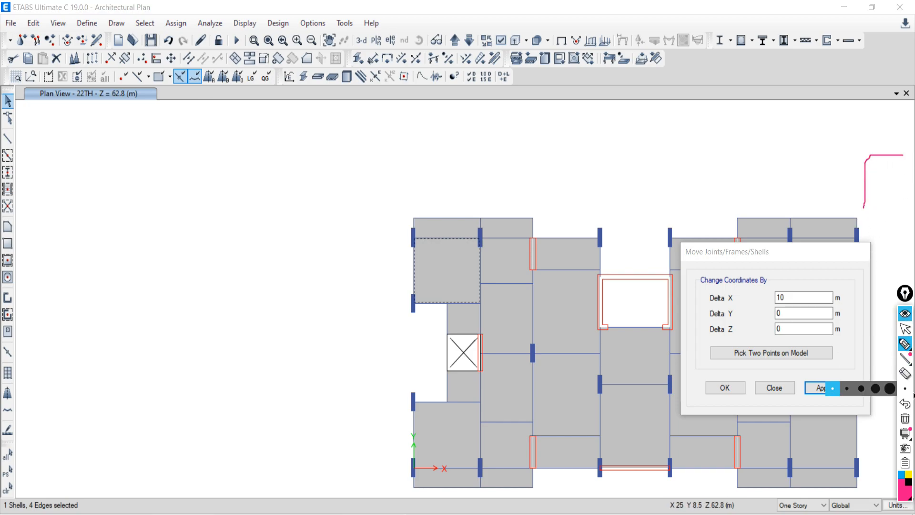
left_click(904, 405)
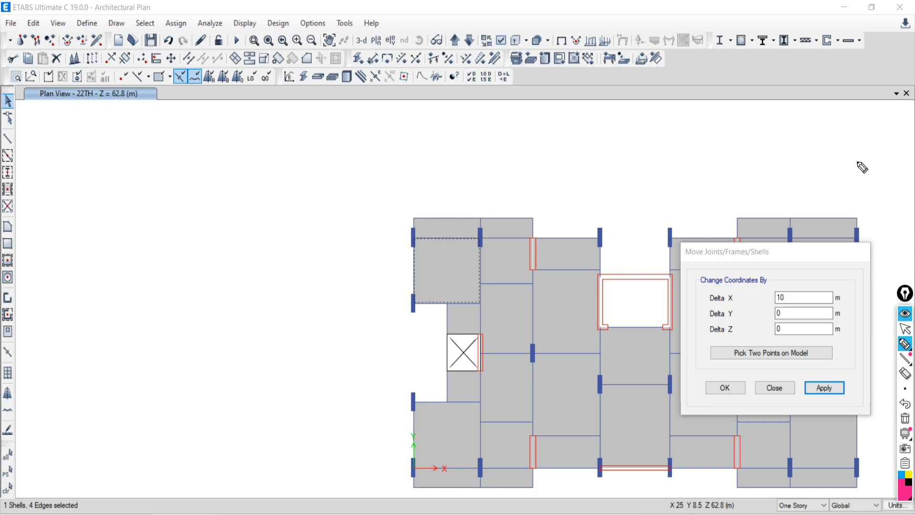
mouse_move(858, 217)
left_mouse_down()
mouse_move(856, 164)
mouse_move(900, 158)
mouse_move(902, 217)
mouse_move(847, 214)
left_mouse_up()
mouse_move(906, 346)
left_click(905, 329)
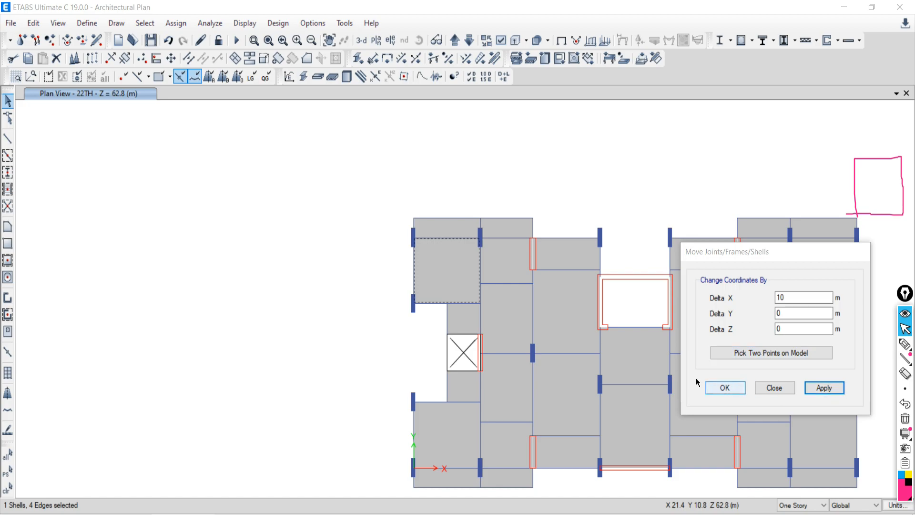
left_click(6, 486)
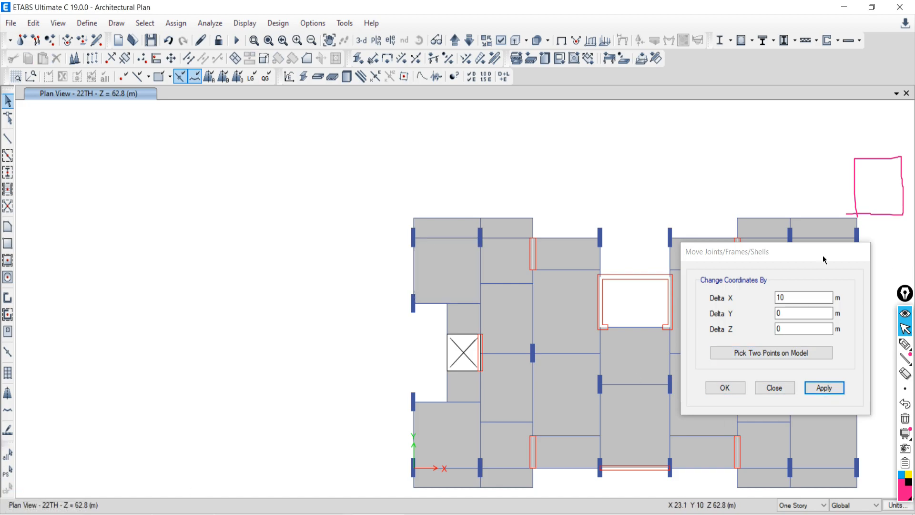
left_click(906, 418)
Step: Reset Delta X to 0 and move the slab panel by two picked points, from its lower left corner to the plan's upper right corner
left_click(789, 297)
left_click_drag(789, 297, 727, 300)
type("0")
left_click(441, 279)
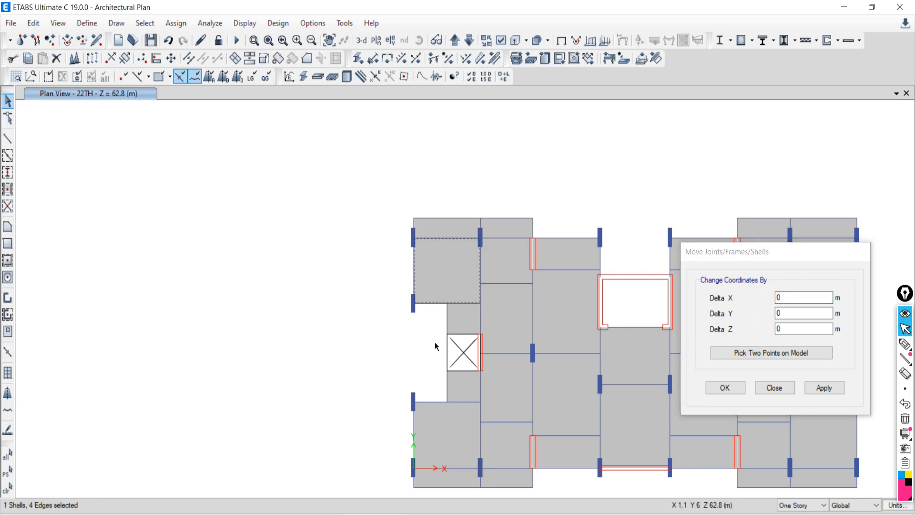
left_click(728, 352)
left_click(745, 351)
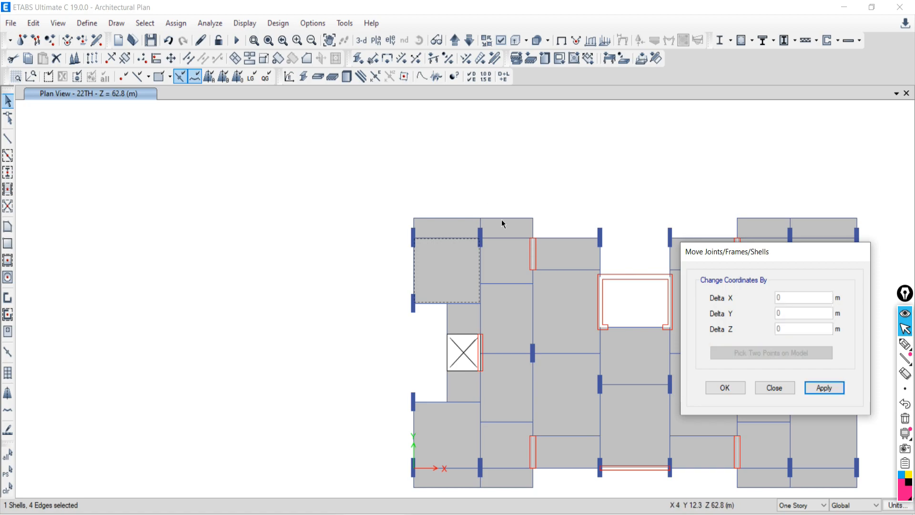
left_click(414, 303)
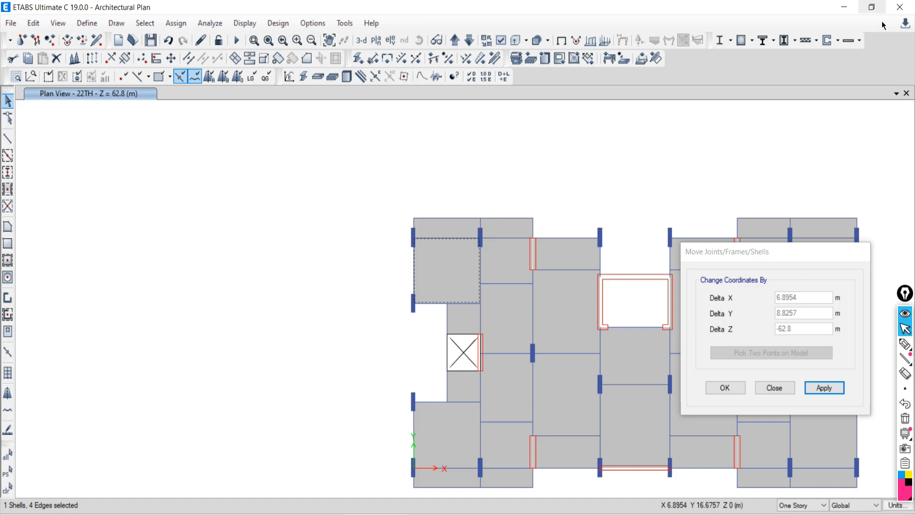
left_click(857, 219)
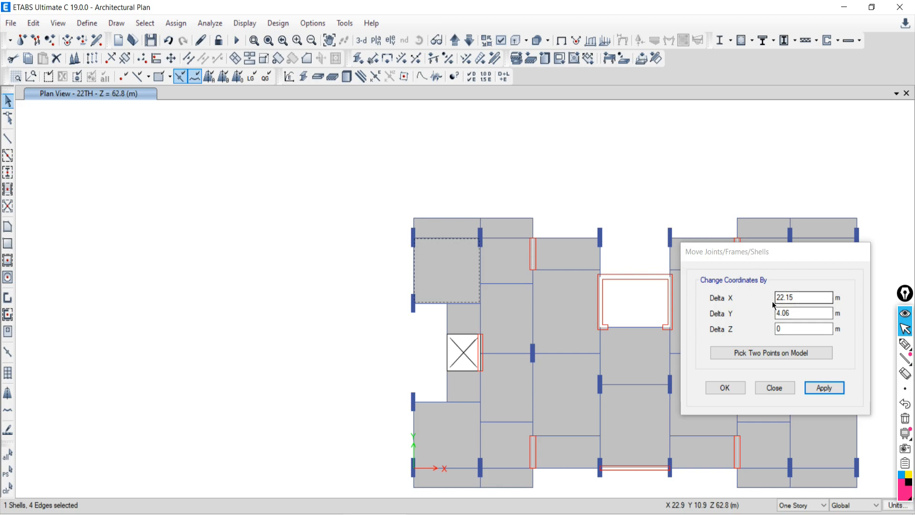
left_click(825, 390)
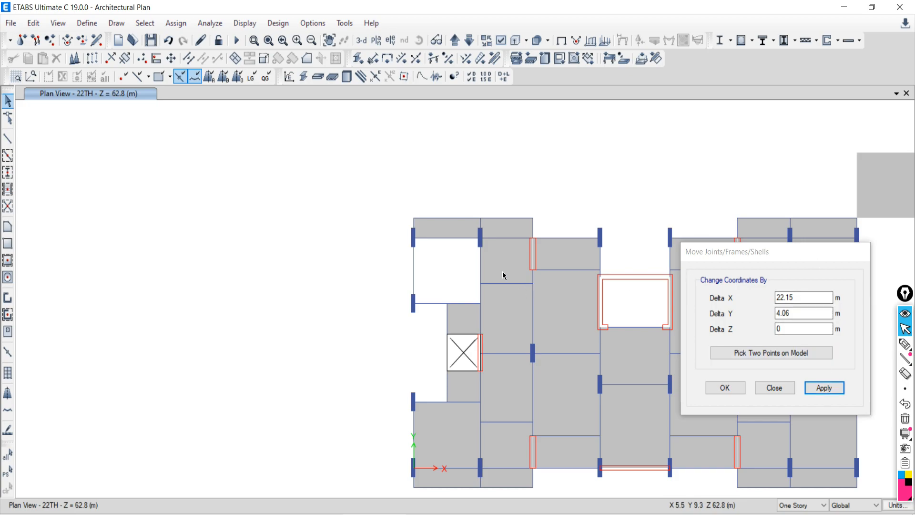
Step: Undo the slab panel's move to the plan's upper right corner
left_click_drag(761, 259, 227, 165)
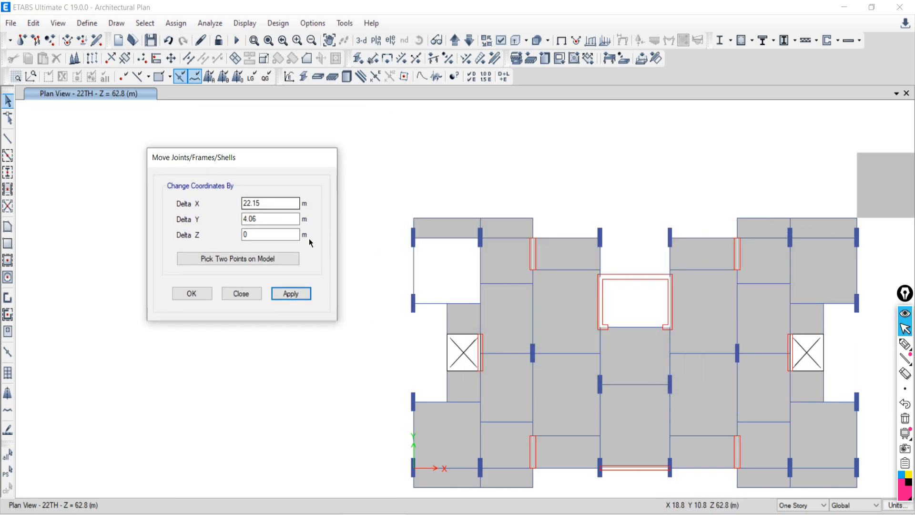
left_click(169, 42)
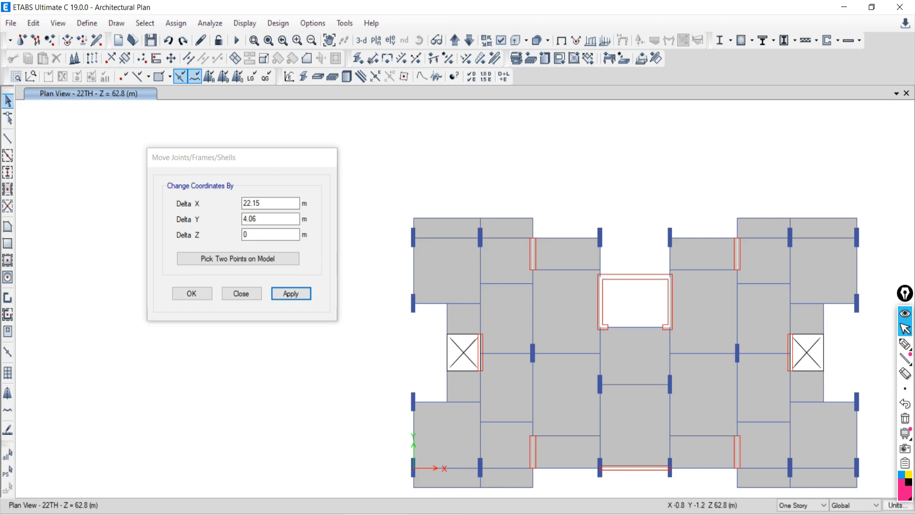
Step: Check the list of editing commands in IMPORTANT COMMANDS.pdf and return to the ETABS model
left_click(481, 511)
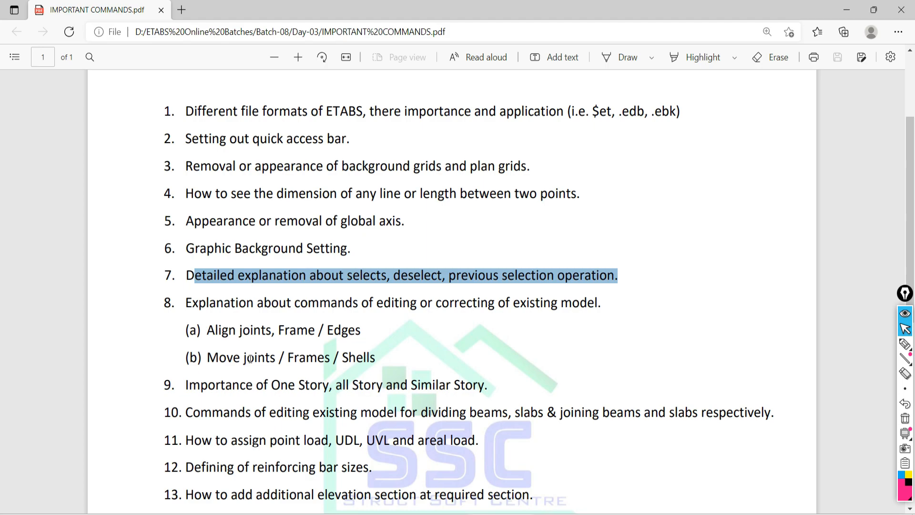
key("alt+Tab")
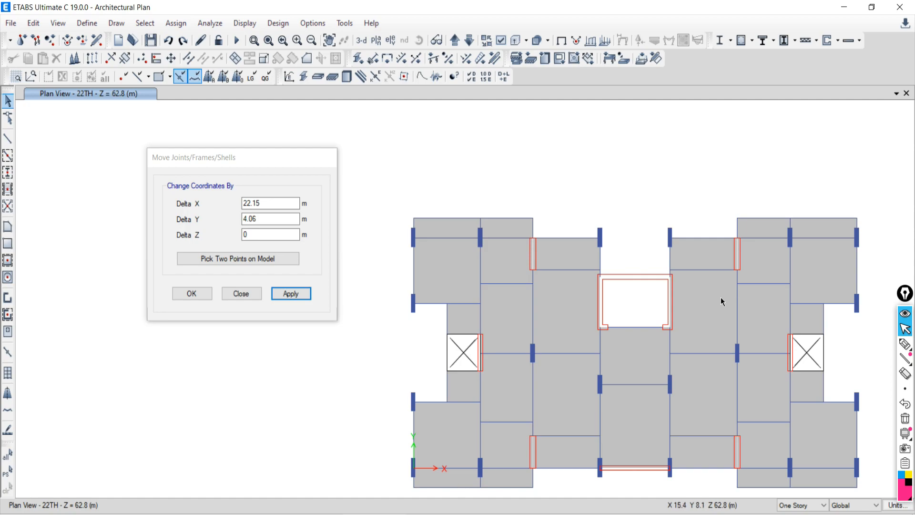
Step: Close the Move Joints/Frames/Shells dialog and switch to the Google Meet session
left_click(248, 297)
key("alt+Tab")
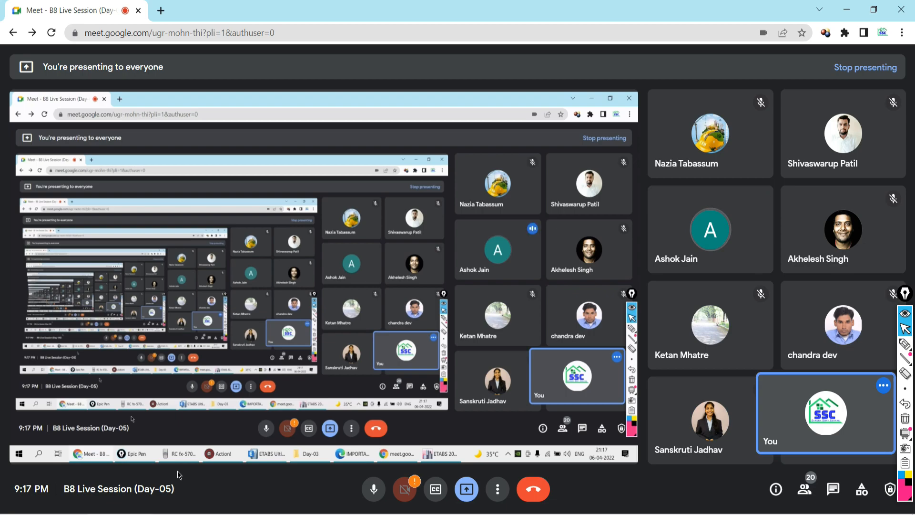